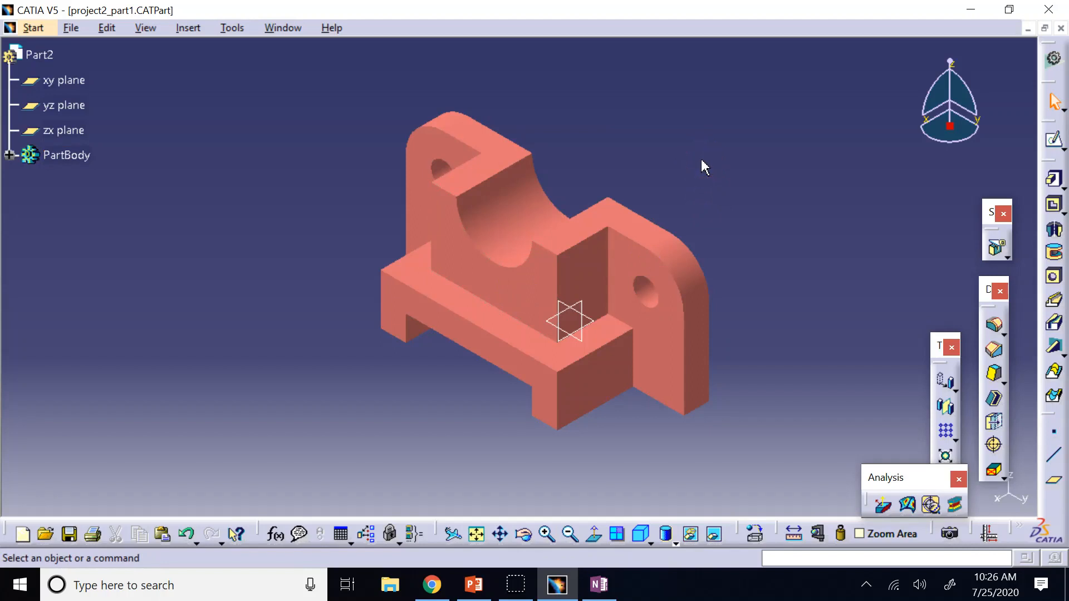
Step: Create a new drawing from the part in the Drafting workbench with an empty layout on a B ANSI sheet
click(34, 28)
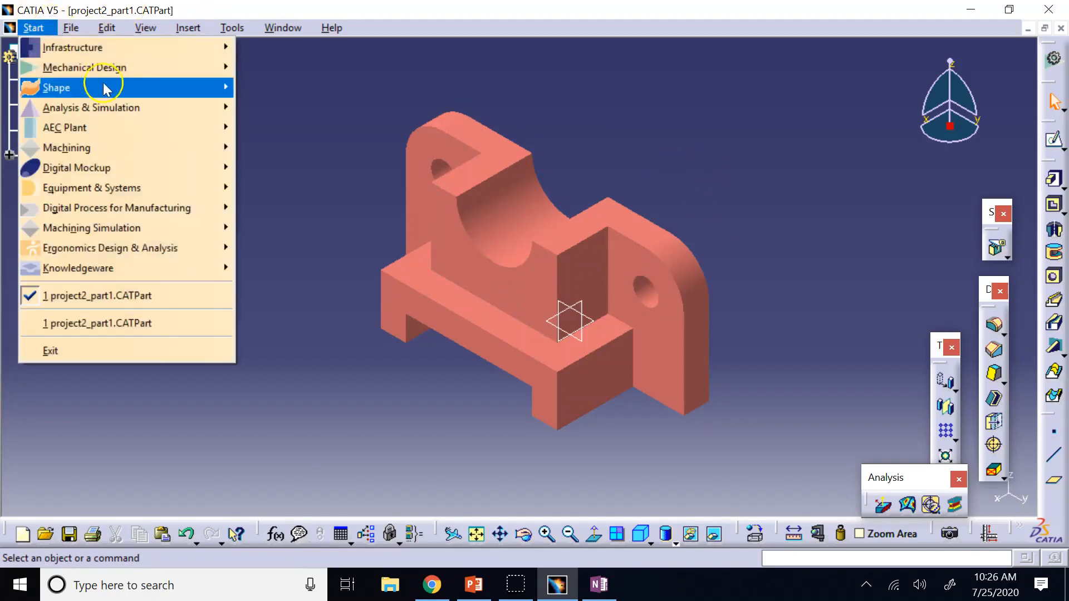
mouse_move(104, 73)
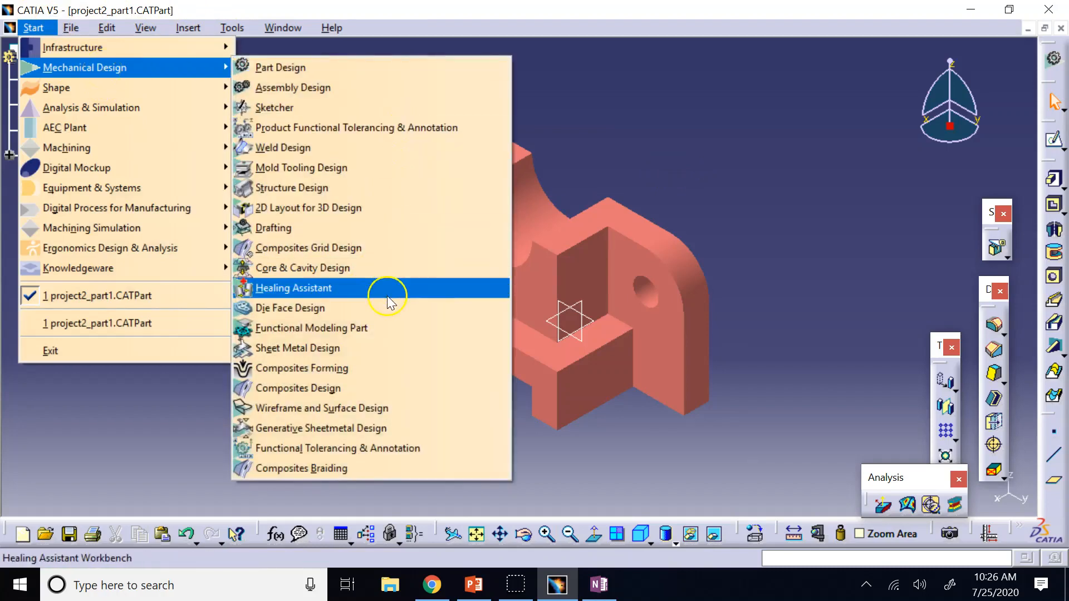
click(358, 228)
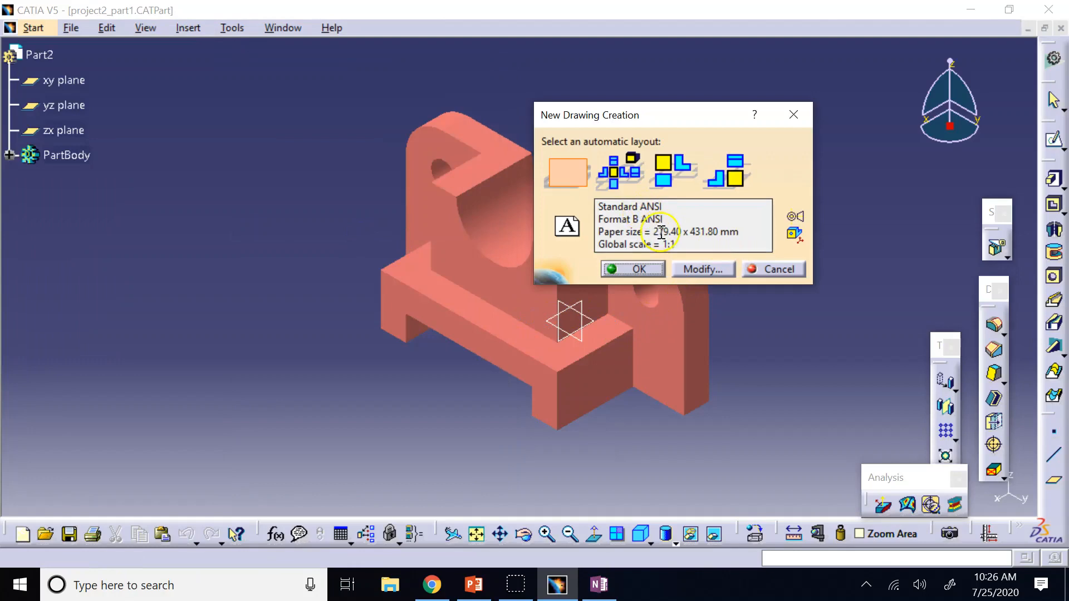
click(622, 271)
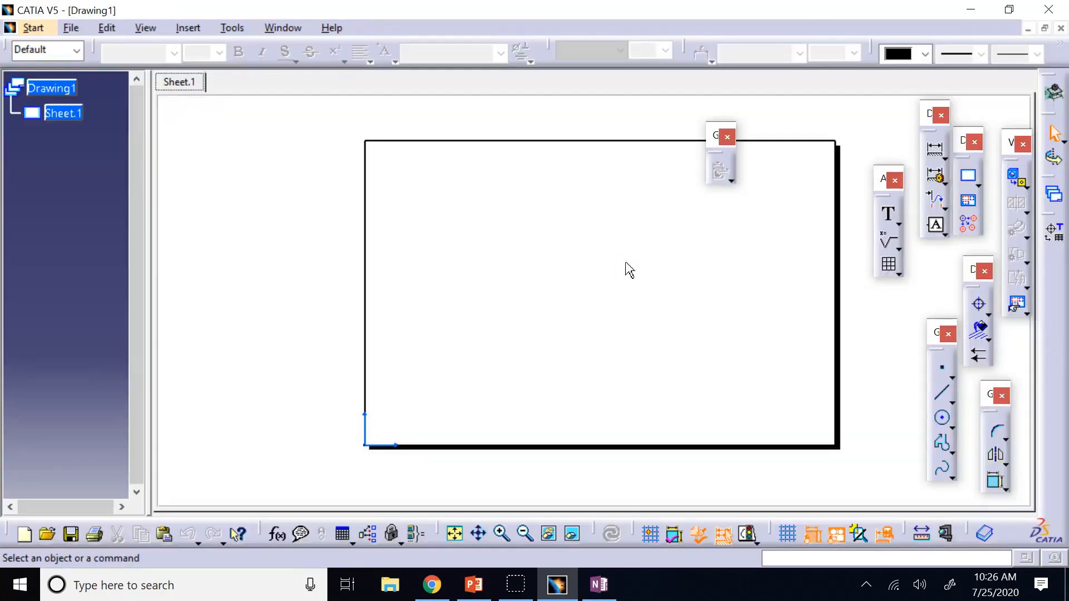
Step: Set up a front, top and right view layout in the View Wizard, with the front view in the preview's lower-left area
click(1017, 306)
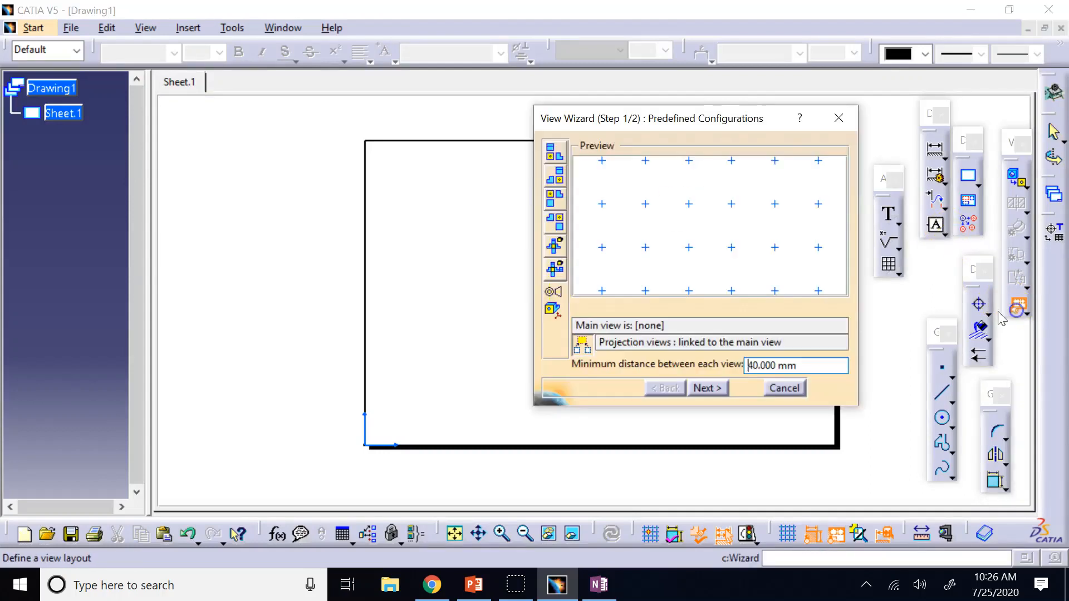
click(554, 152)
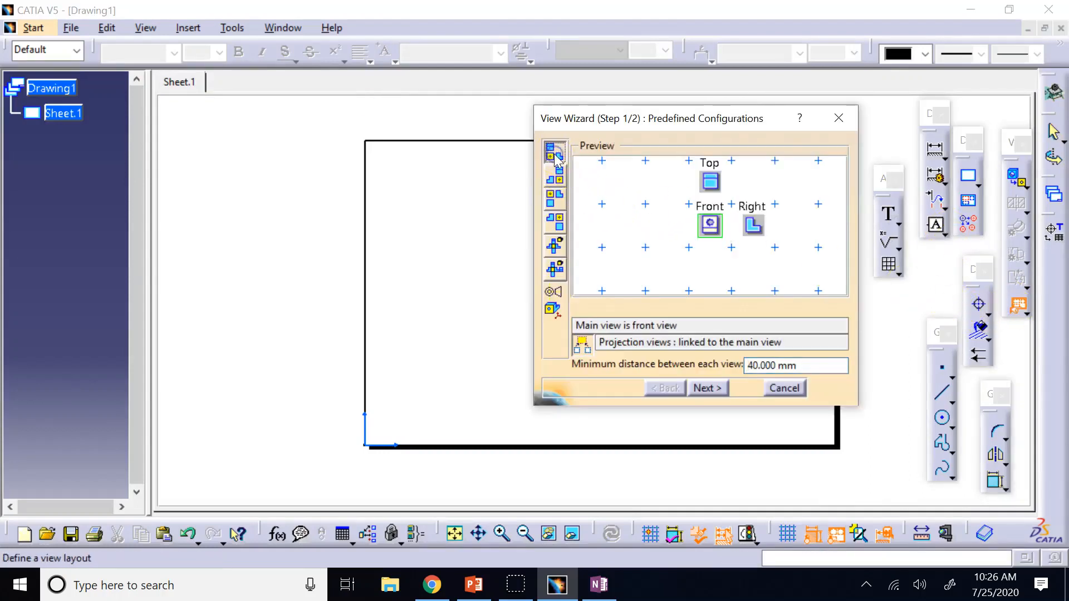
drag(753, 225, 632, 238)
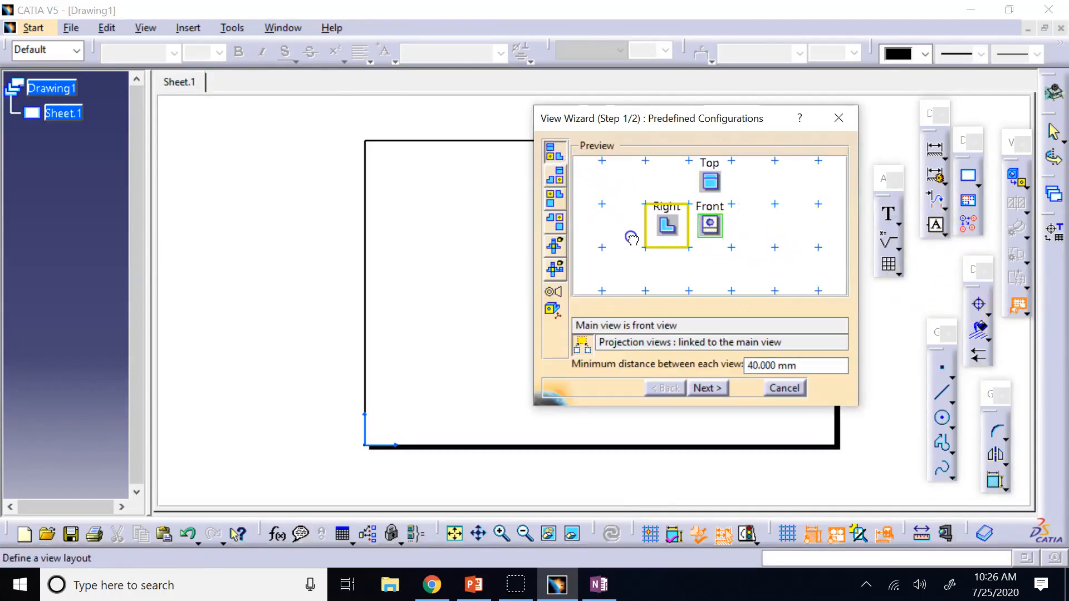
drag(715, 227, 632, 273)
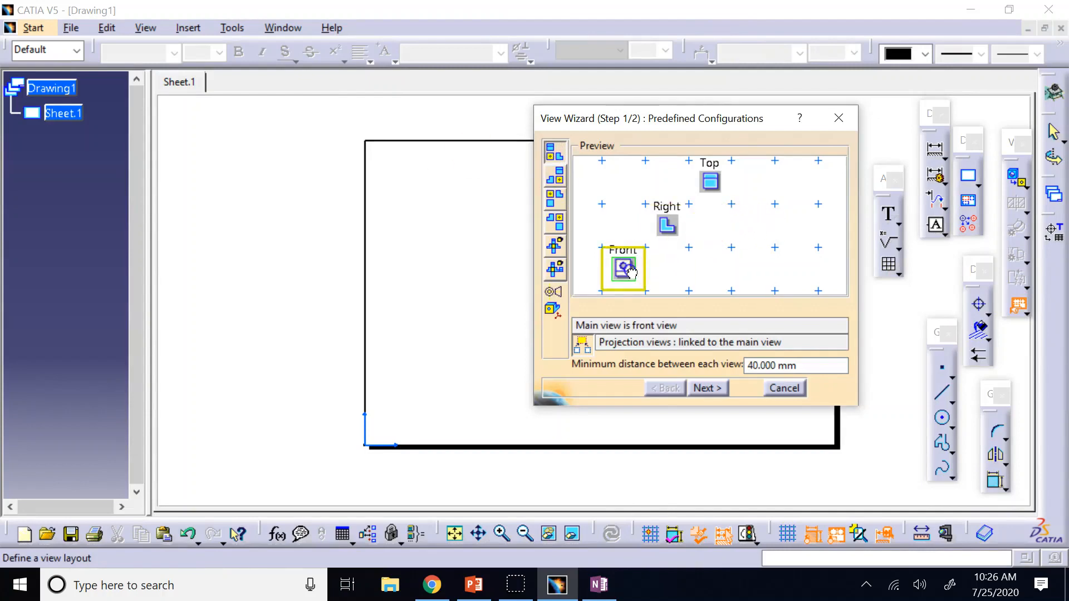
drag(710, 192, 625, 236)
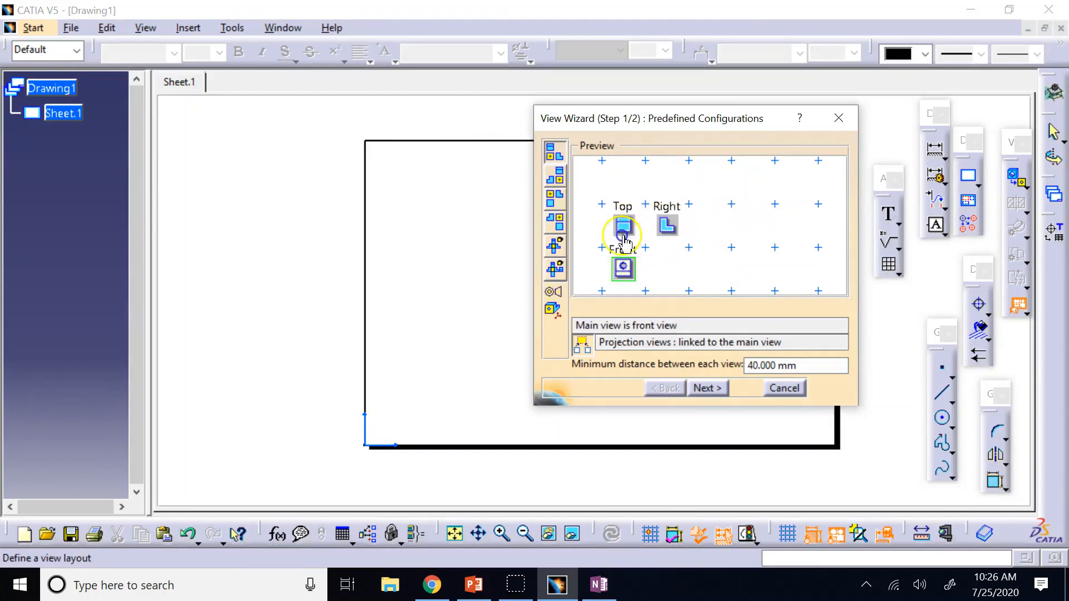
click(707, 388)
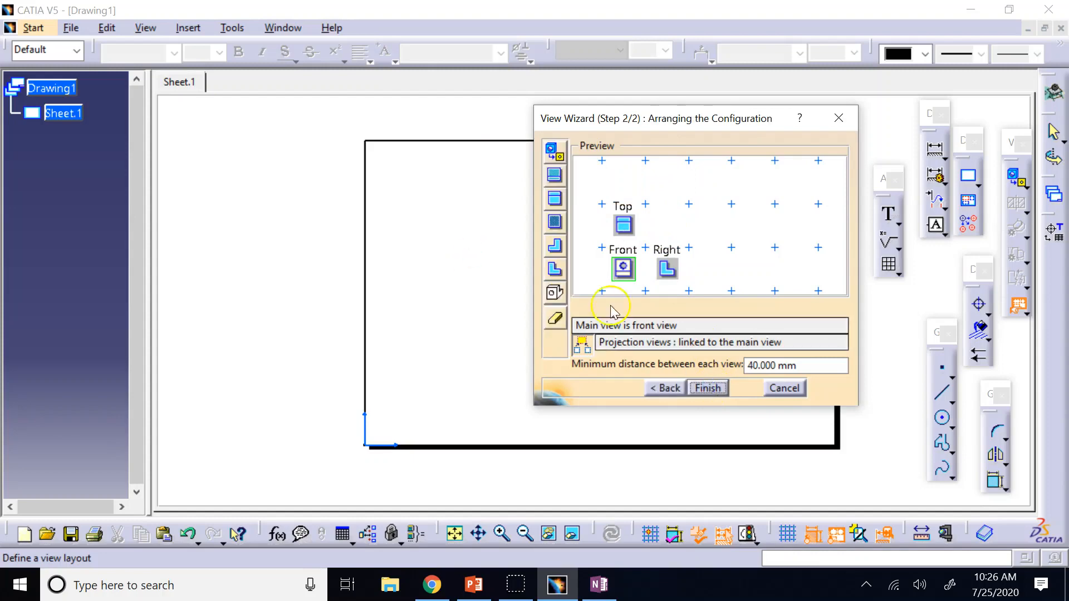
Step: Add an isometric view up and across from the front view in the layout and finish the wizard
click(555, 293)
click(703, 213)
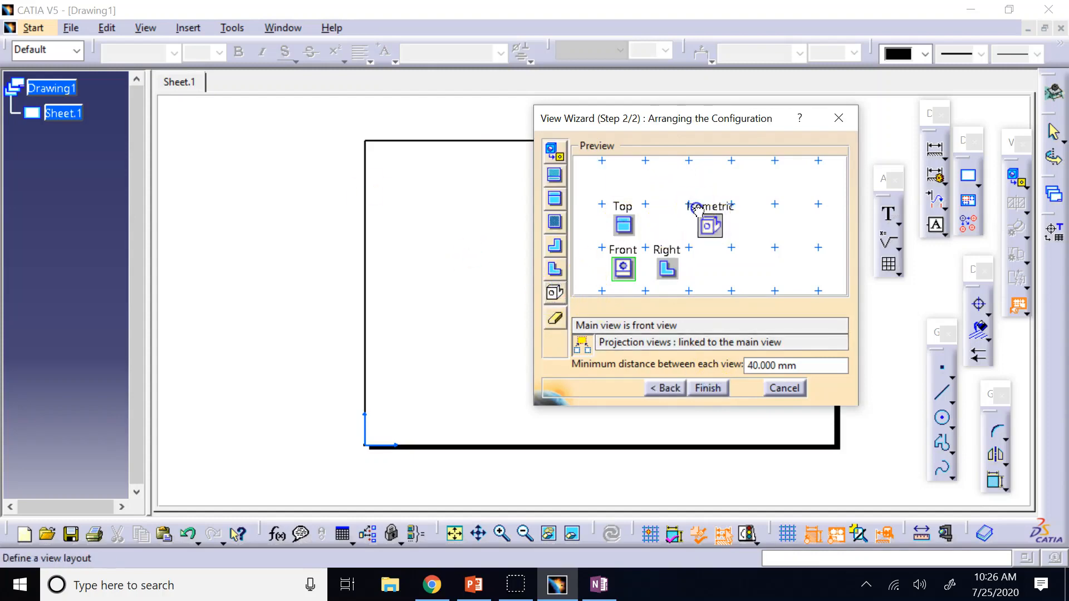
click(707, 389)
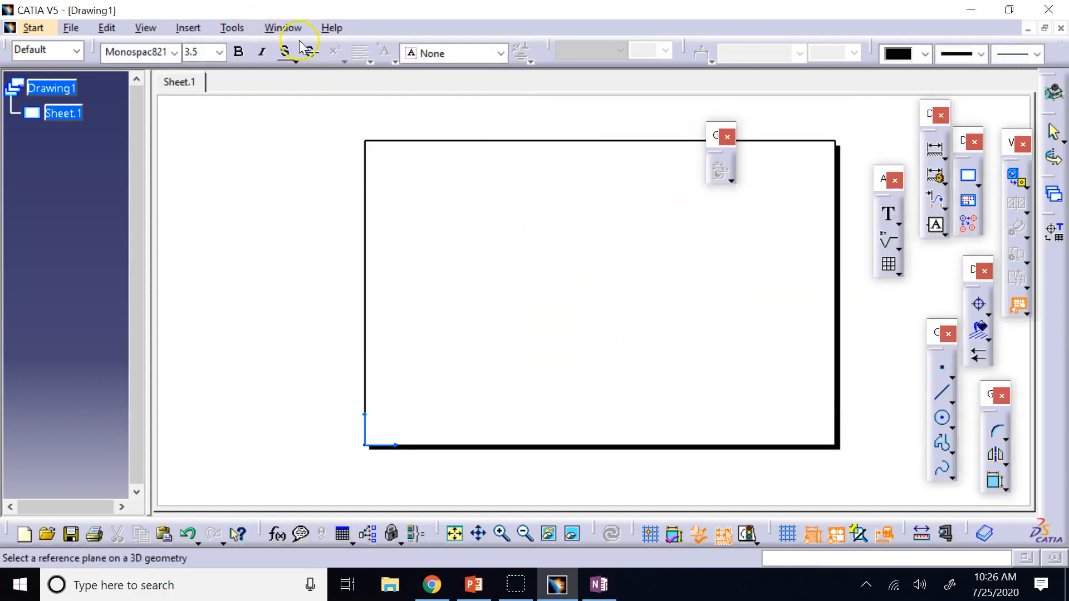
Step: Generate the laid-out views from project2_part1, using the front face of the stepped base as the front view's reference plane
click(283, 28)
click(303, 136)
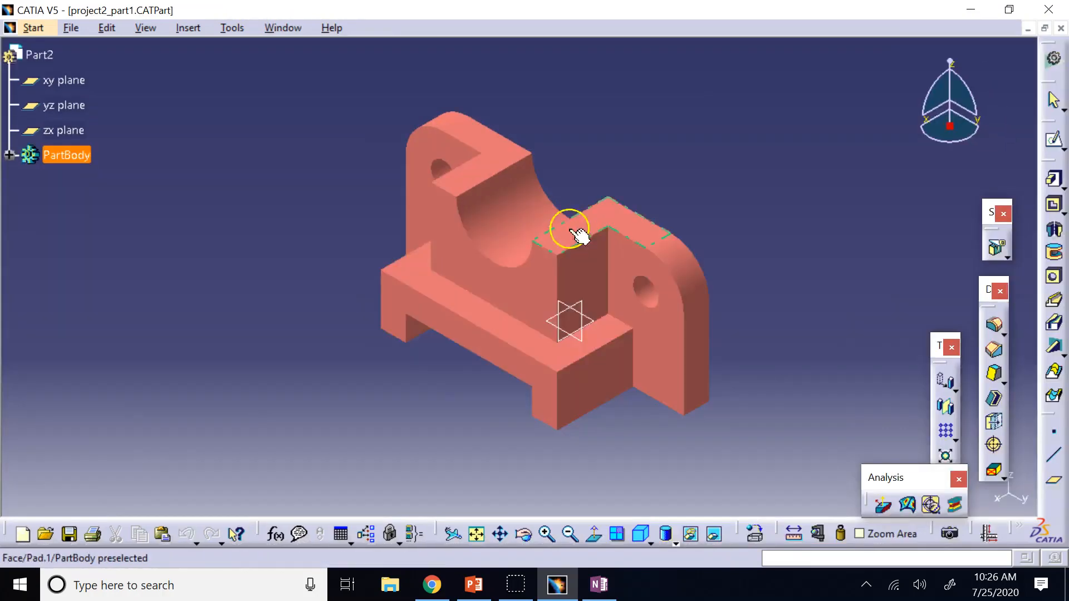
click(465, 329)
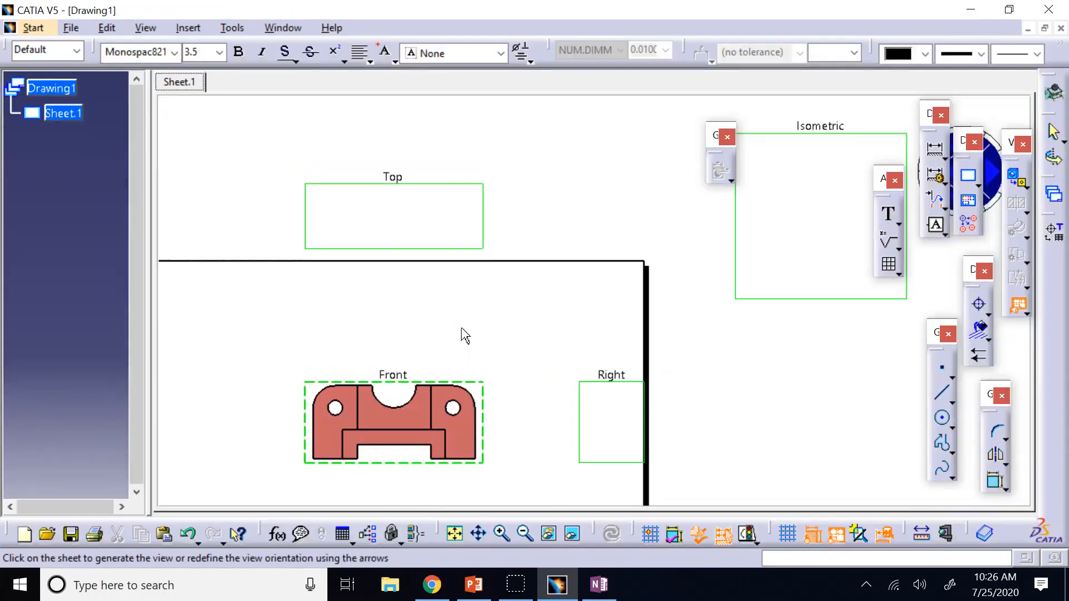
click(468, 308)
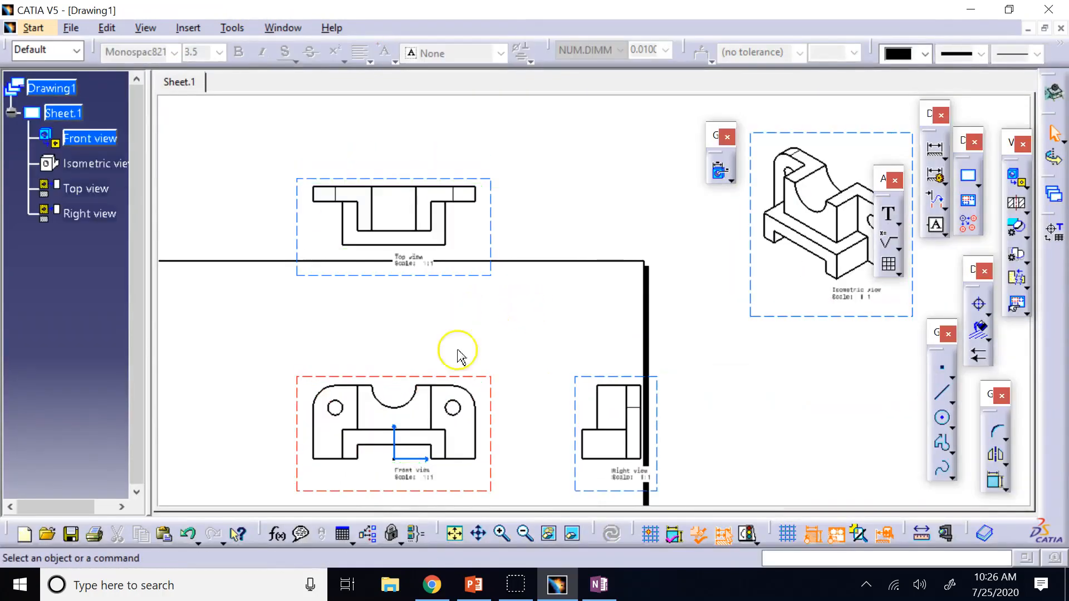
Step: Set the scale of Sheet.1 to 1:2
click(401, 529)
click(455, 533)
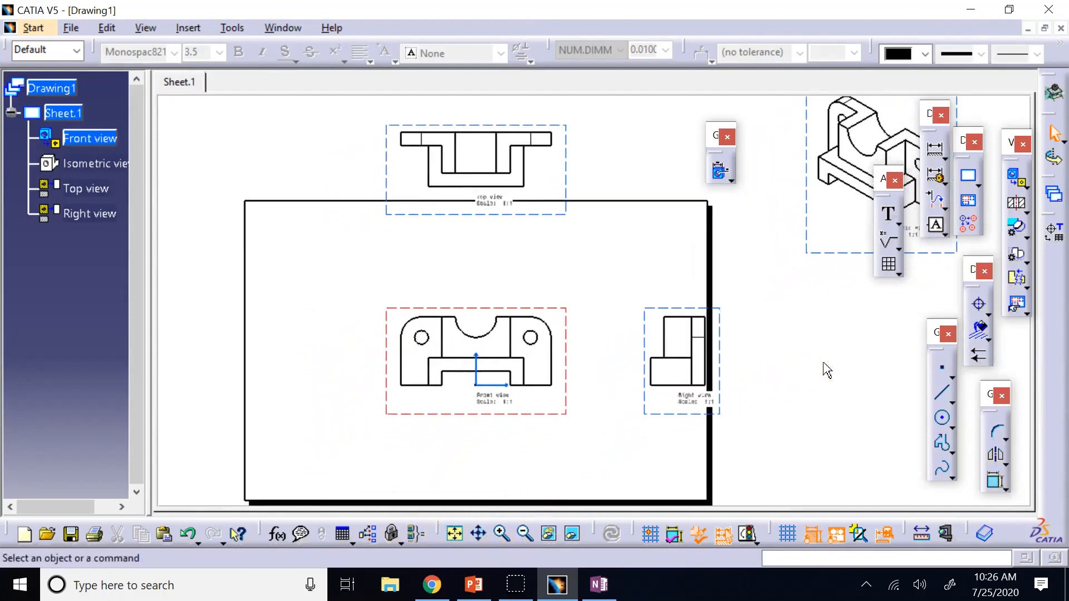
right_click(57, 115)
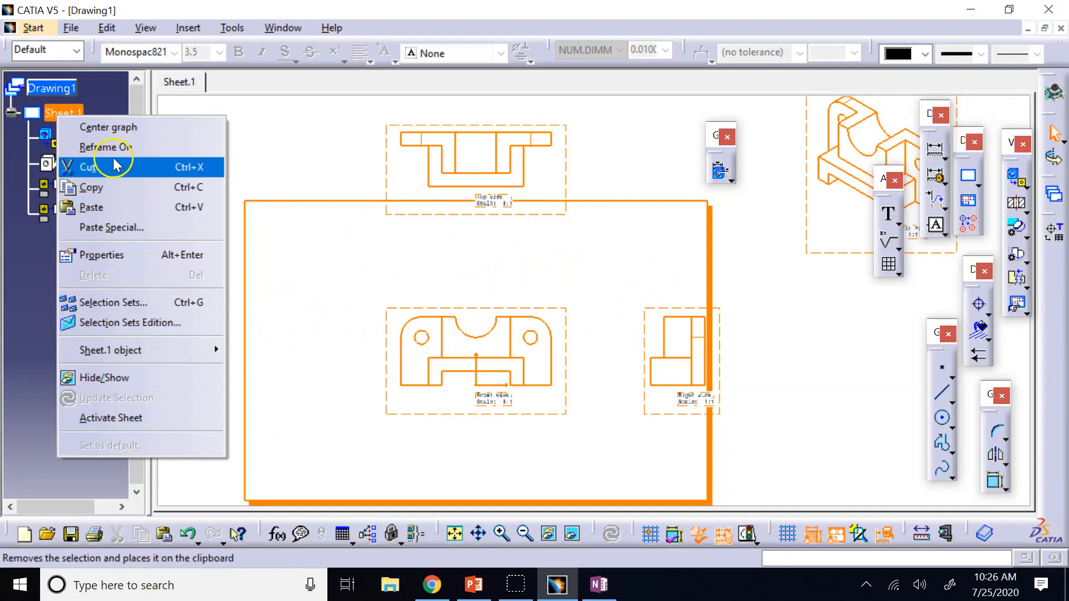
click(132, 254)
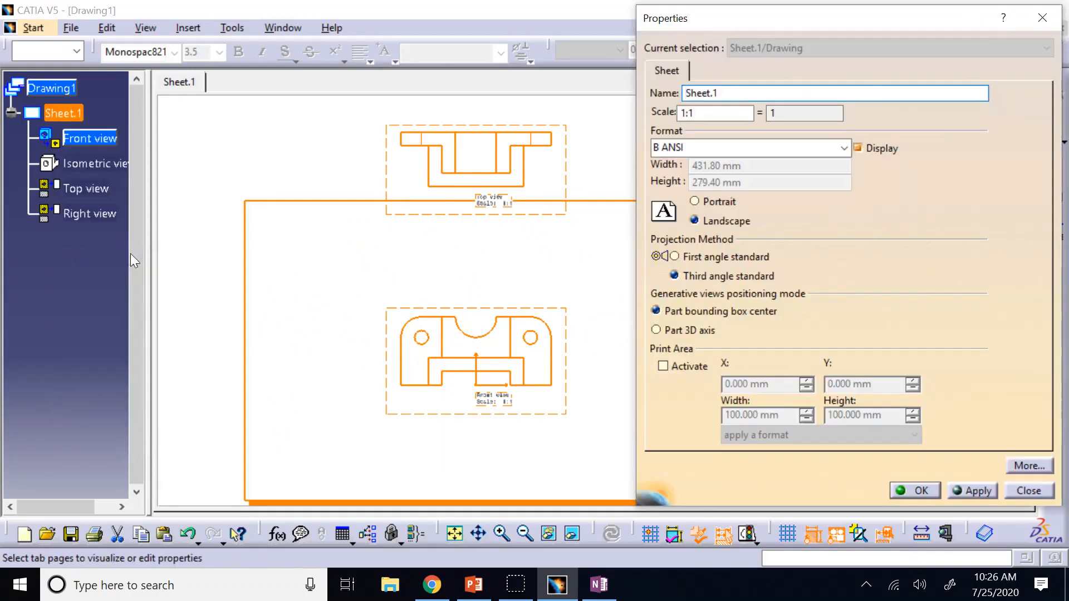
click(718, 113)
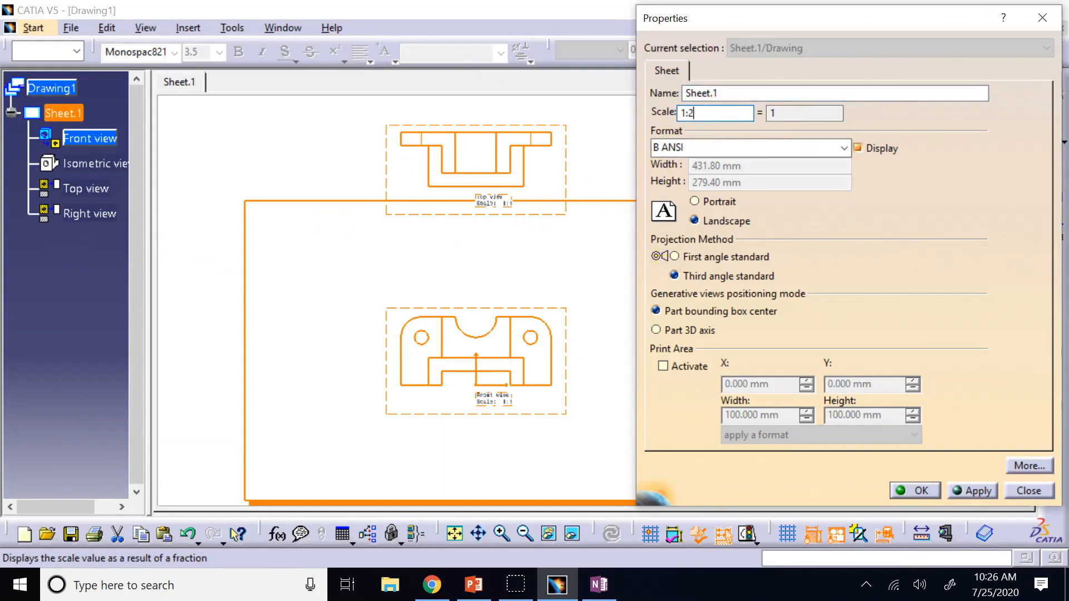
click(955, 490)
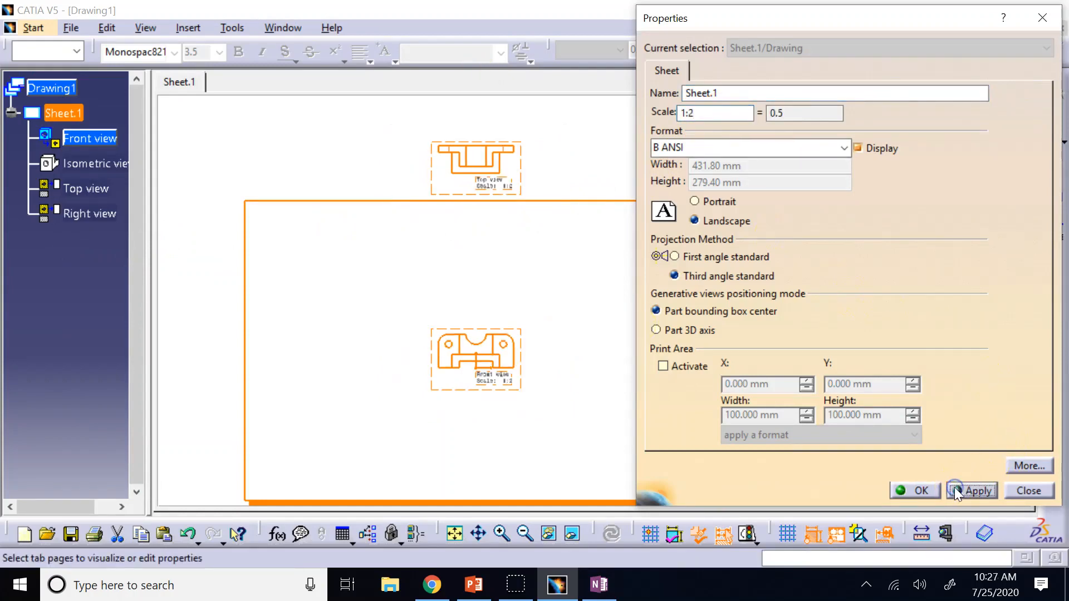
click(913, 490)
click(394, 95)
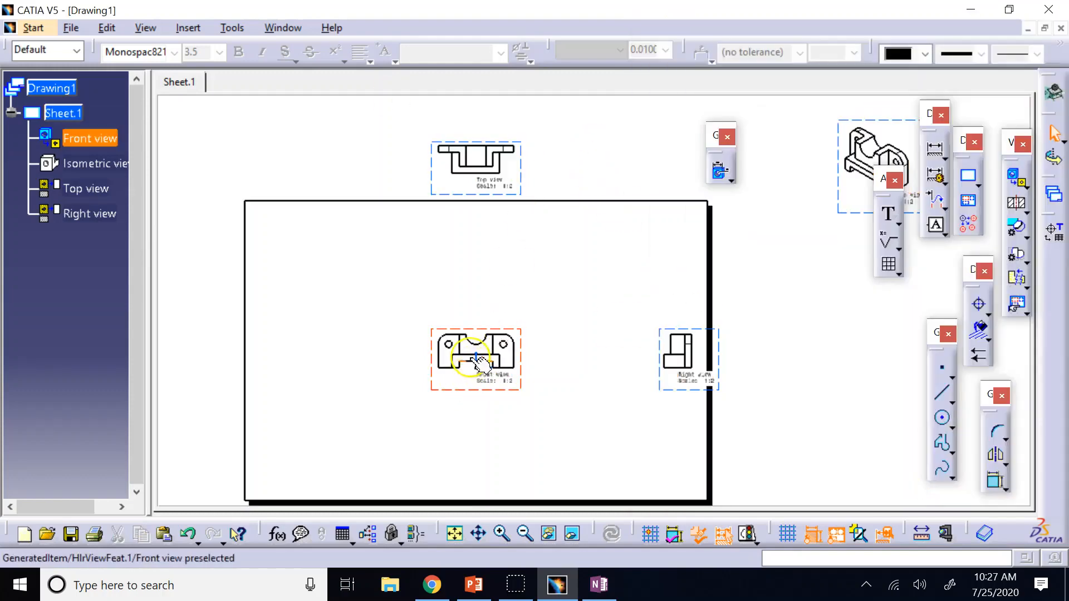
Step: Move the front view to the sheet's lower-left corner and bring the top, right and isometric views close around it within the sheet
drag(473, 359, 300, 474)
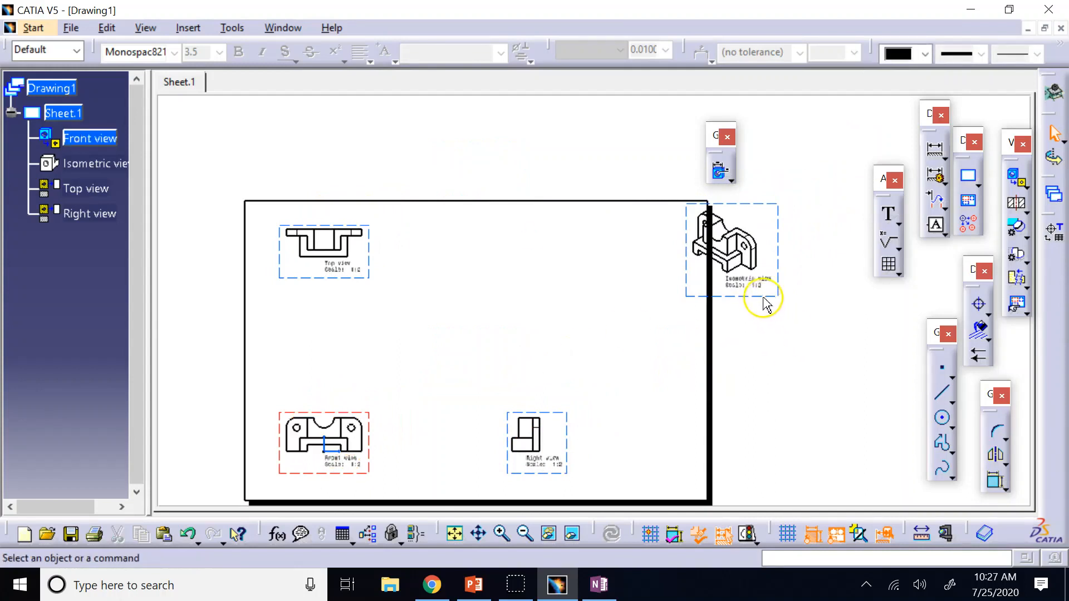
drag(759, 301, 686, 332)
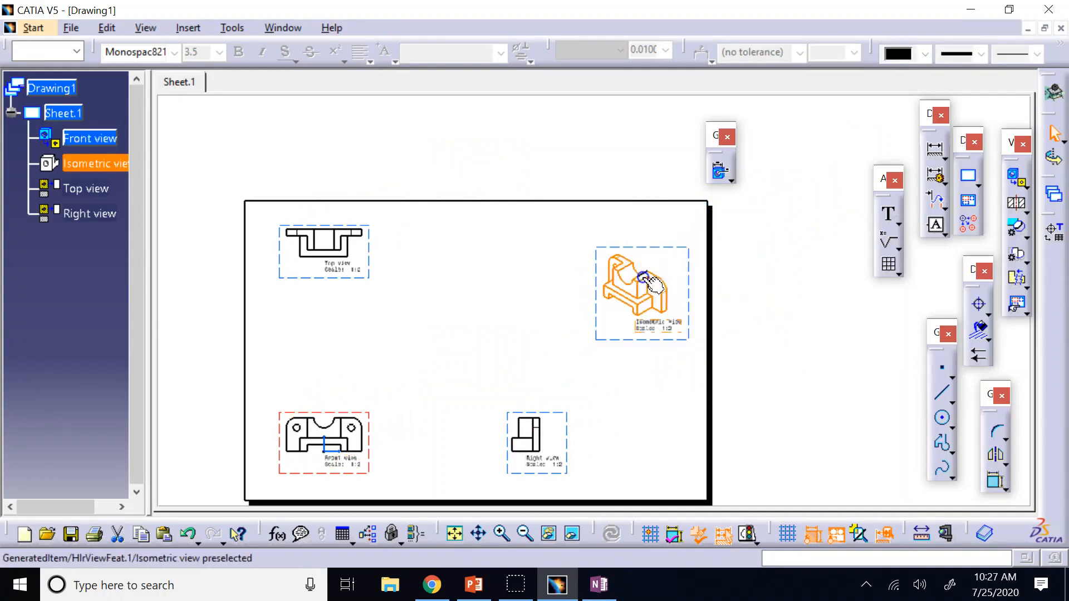
drag(340, 280, 337, 358)
drag(522, 482, 430, 478)
click(611, 338)
right_click(610, 339)
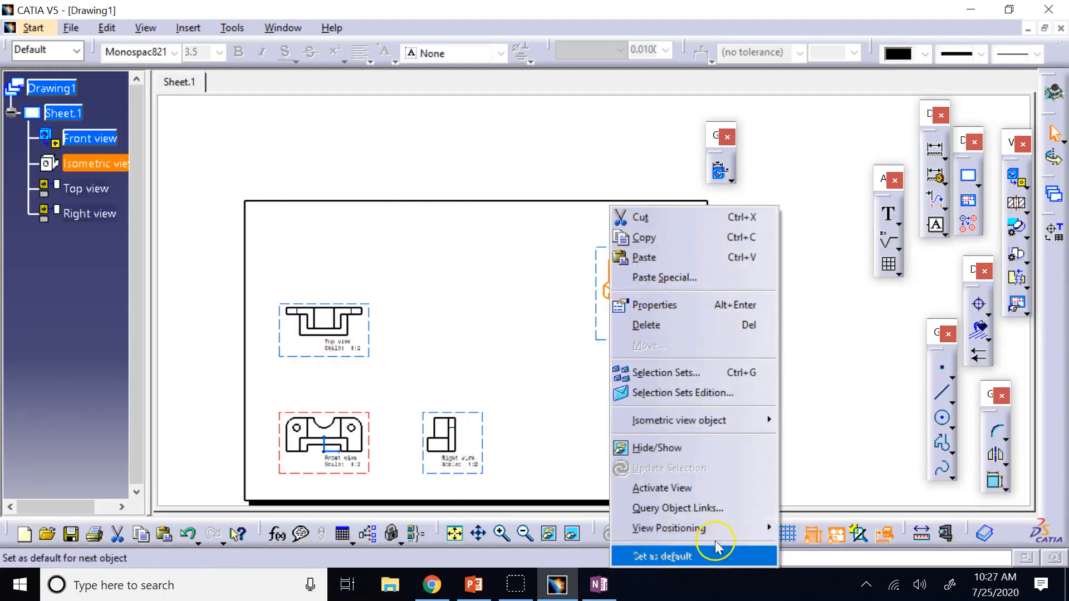
mouse_move(724, 528)
click(835, 546)
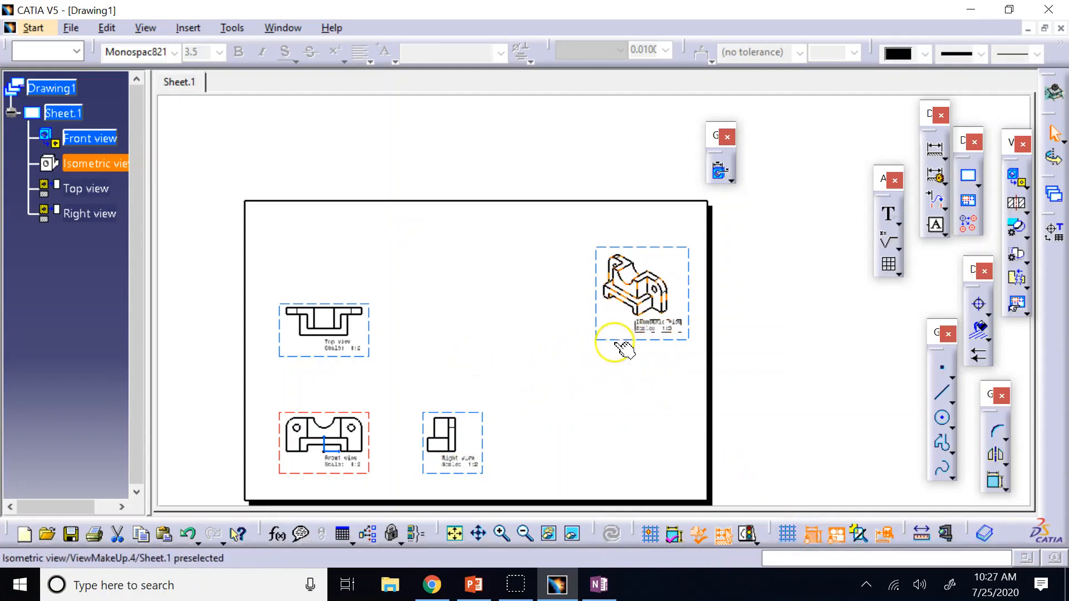
drag(611, 340, 463, 353)
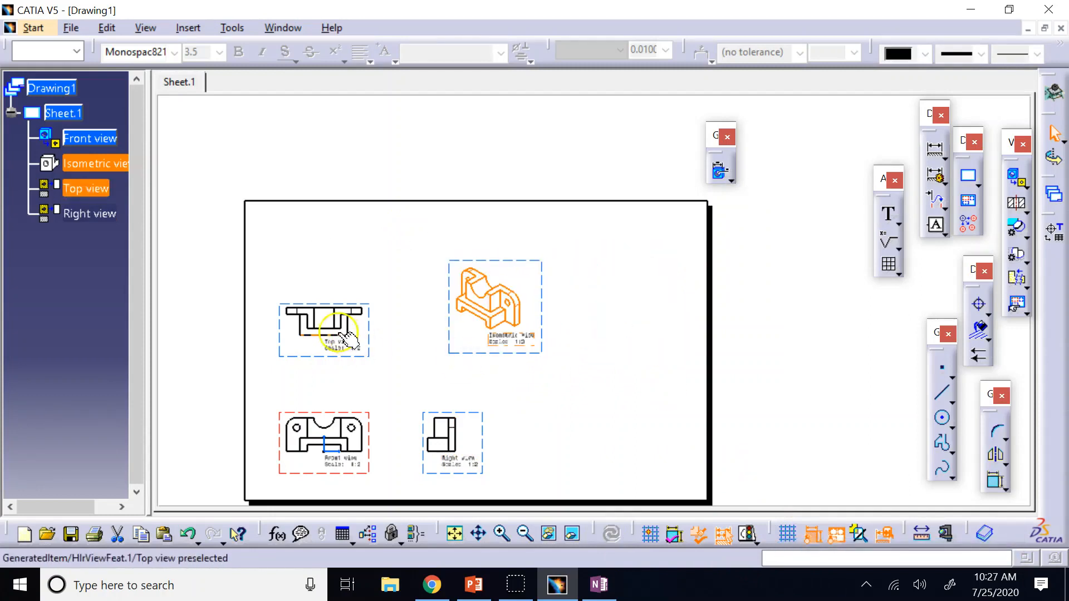
Step: Set the scale of Sheet.1 to 2:3
click(453, 534)
click(675, 419)
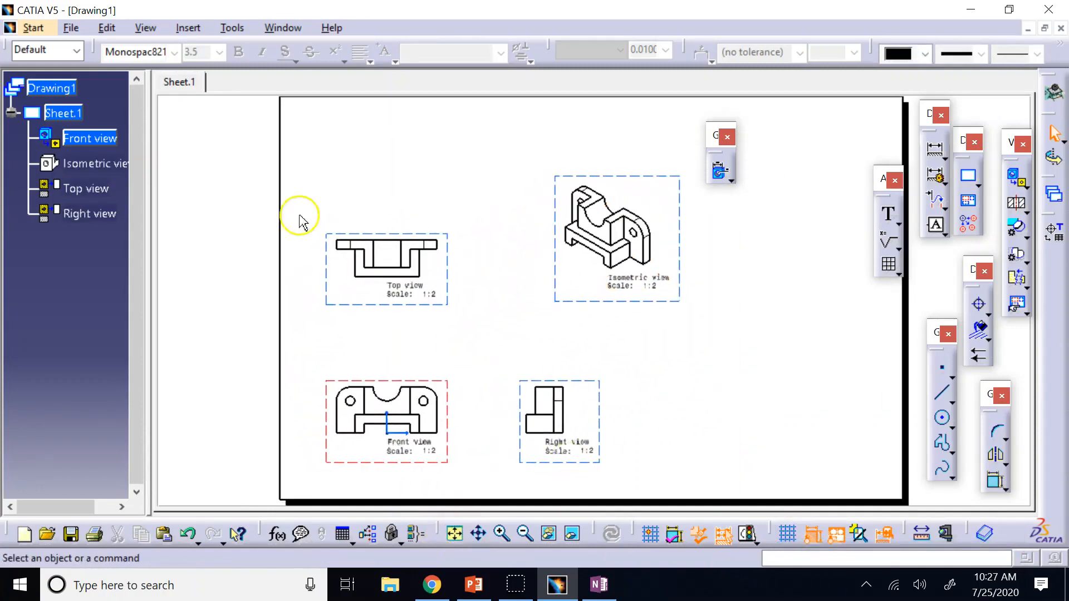
right_click(64, 113)
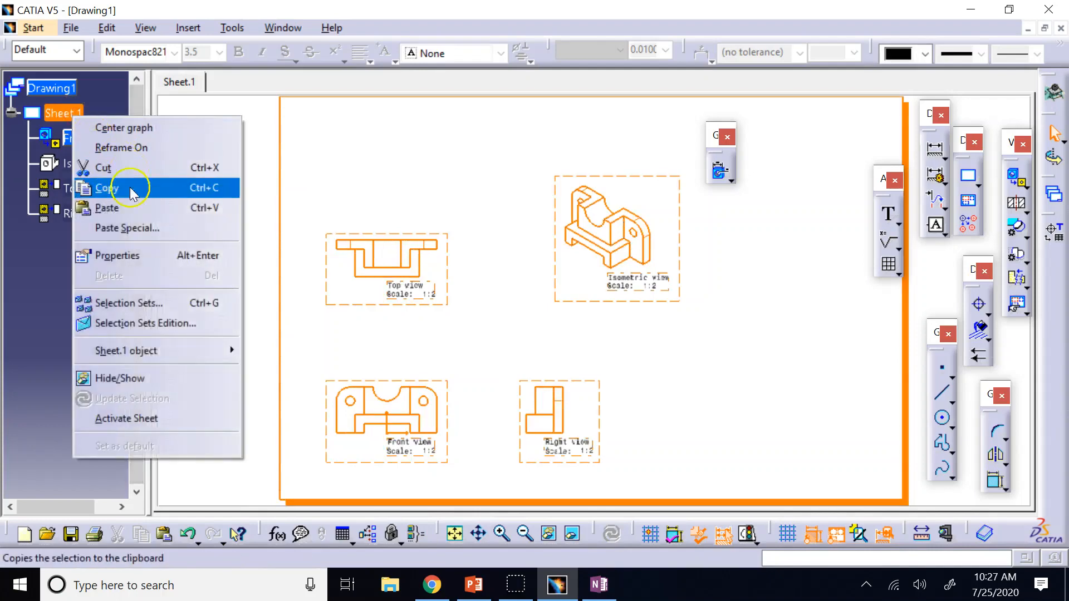
click(135, 257)
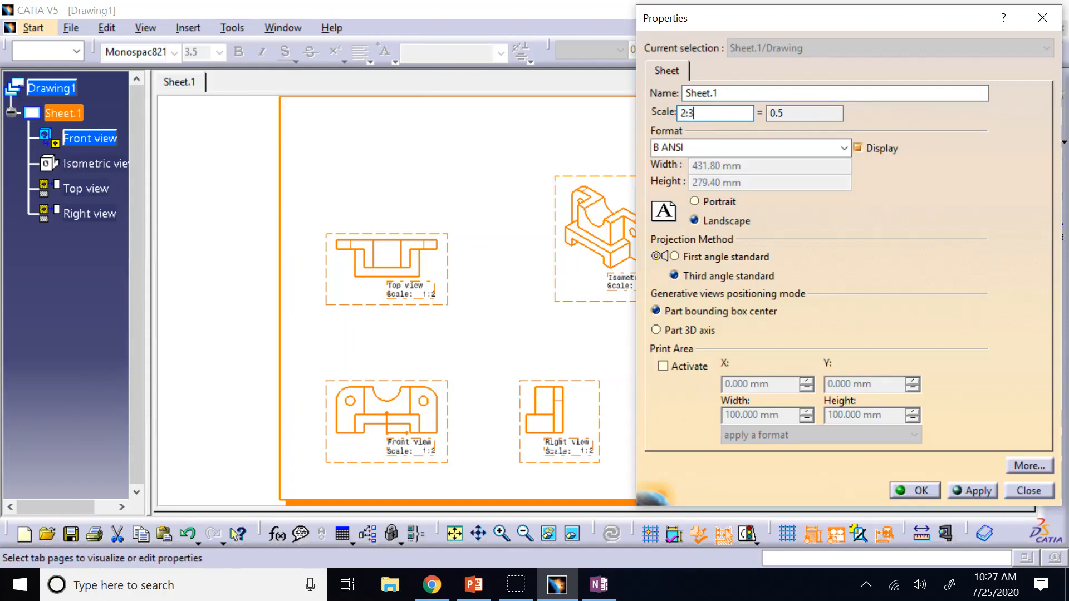
key(Return)
click(798, 306)
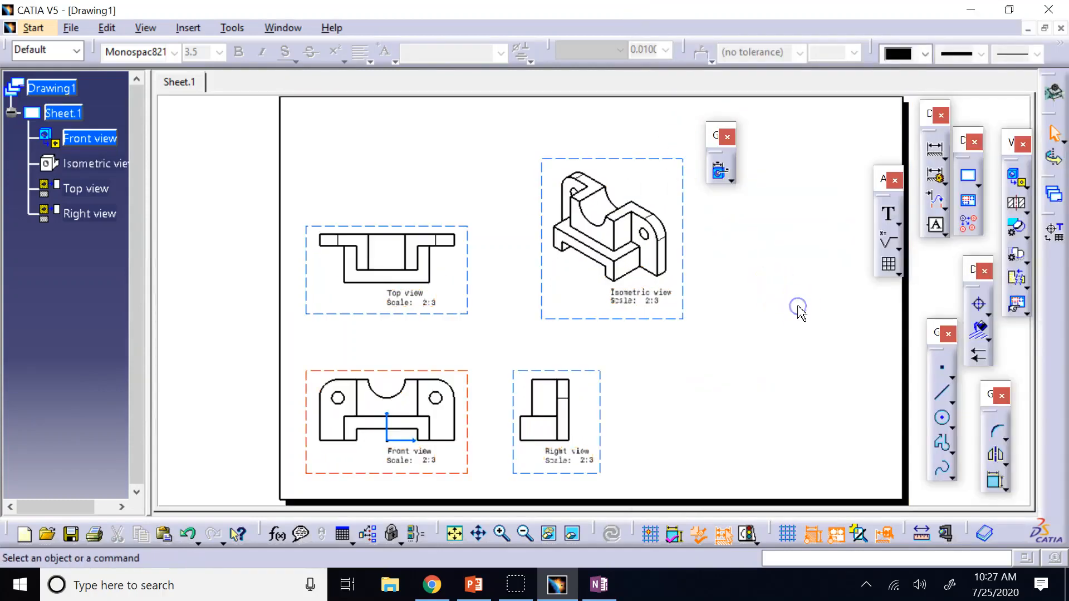
Step: Dock the two floating toolbars covering the sheet and spread the isometric, right and top views out toward the sheet's corners
drag(713, 142, 1053, 273)
drag(885, 179, 1058, 313)
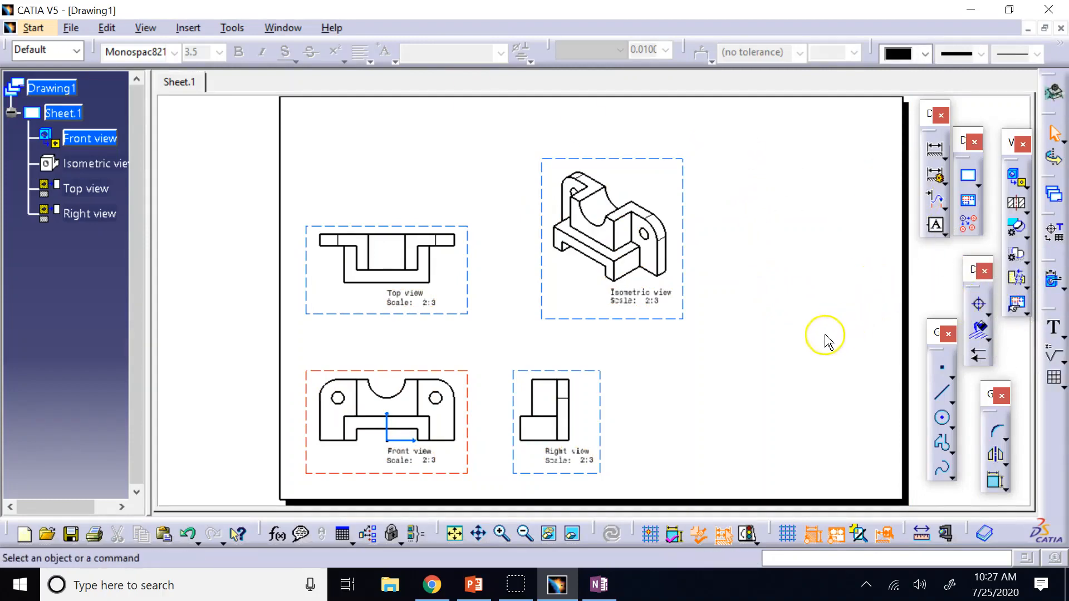
drag(685, 301, 761, 254)
click(766, 371)
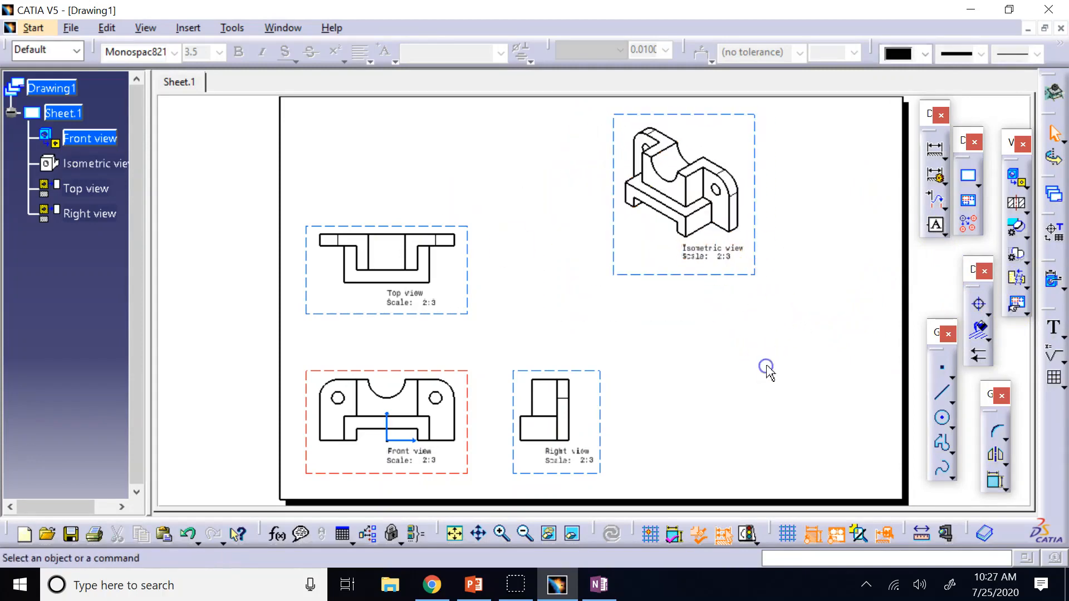
drag(604, 432, 838, 439)
drag(456, 311, 456, 227)
click(544, 292)
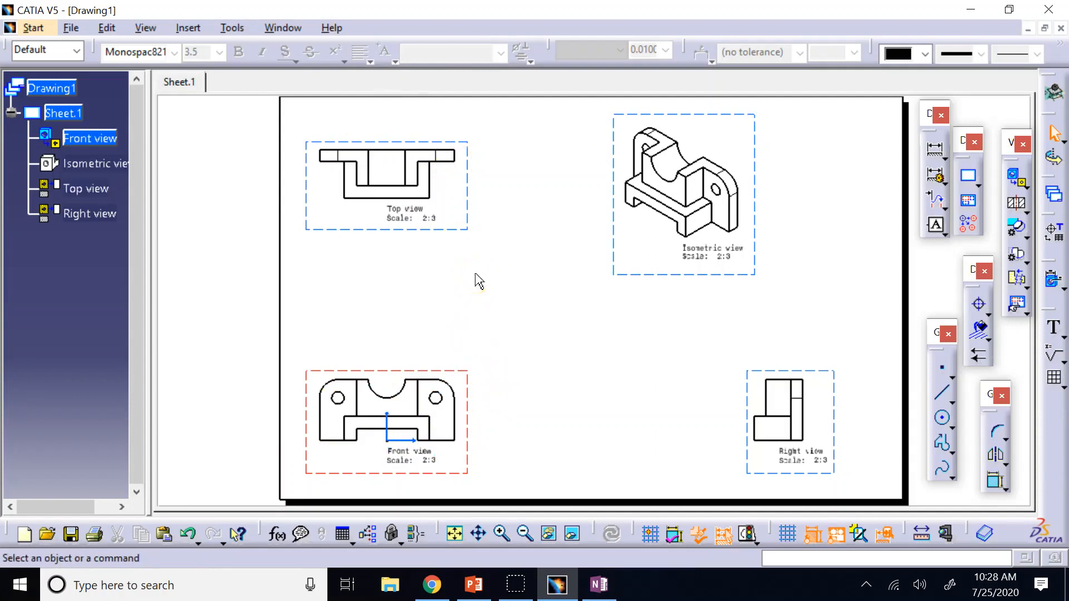
Step: Activate the top view and the isometric view in turn
double_click(309, 146)
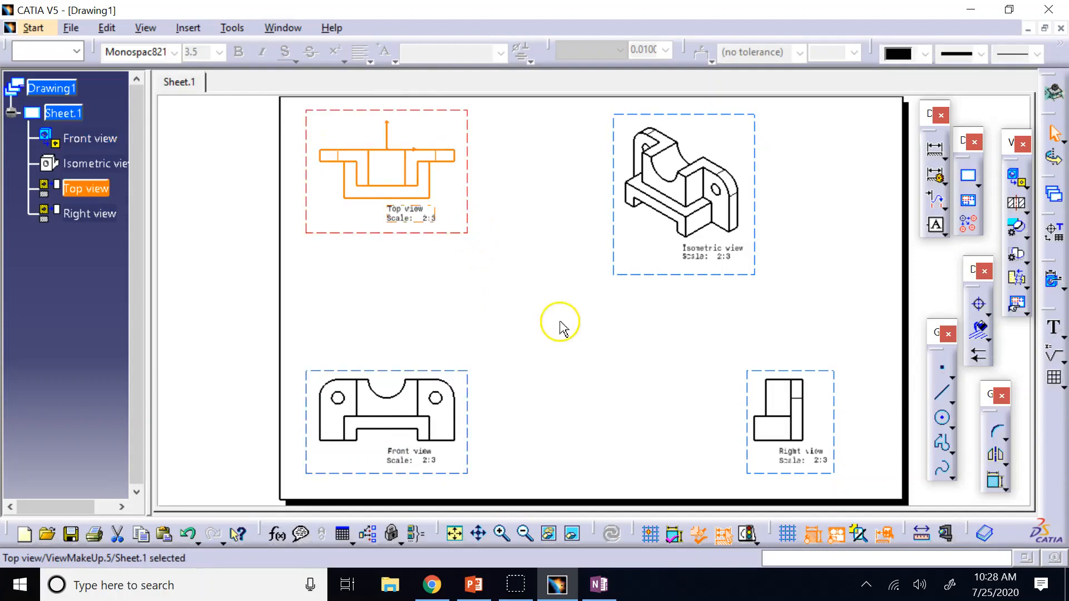
double_click(629, 276)
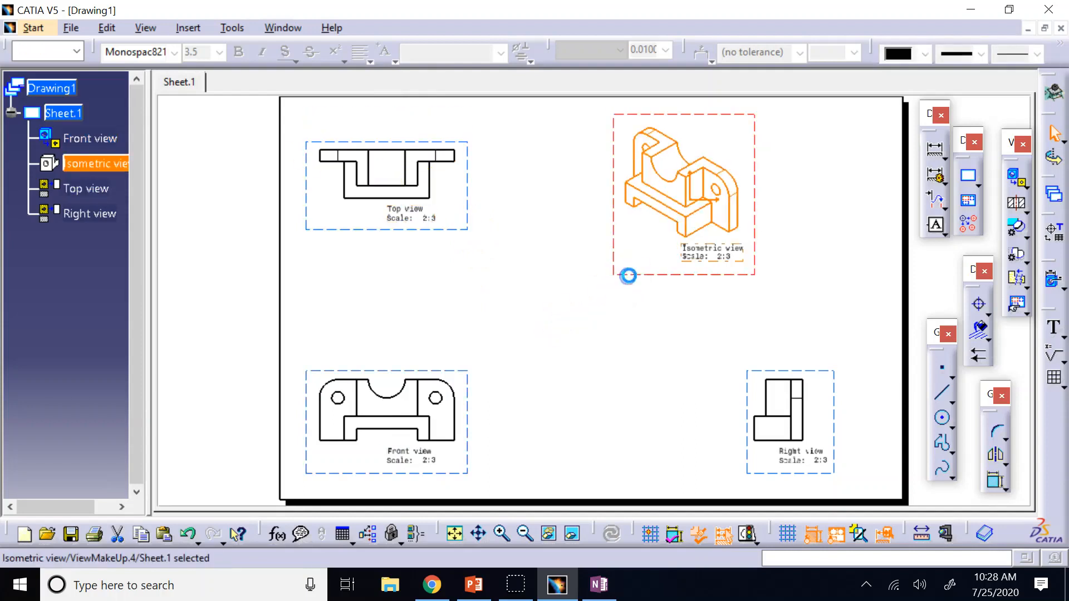
Step: Reactivate the front view and draw a vertical Offset Section View cutting line through its centre, extending beyond the view frame above and below
double_click(760, 371)
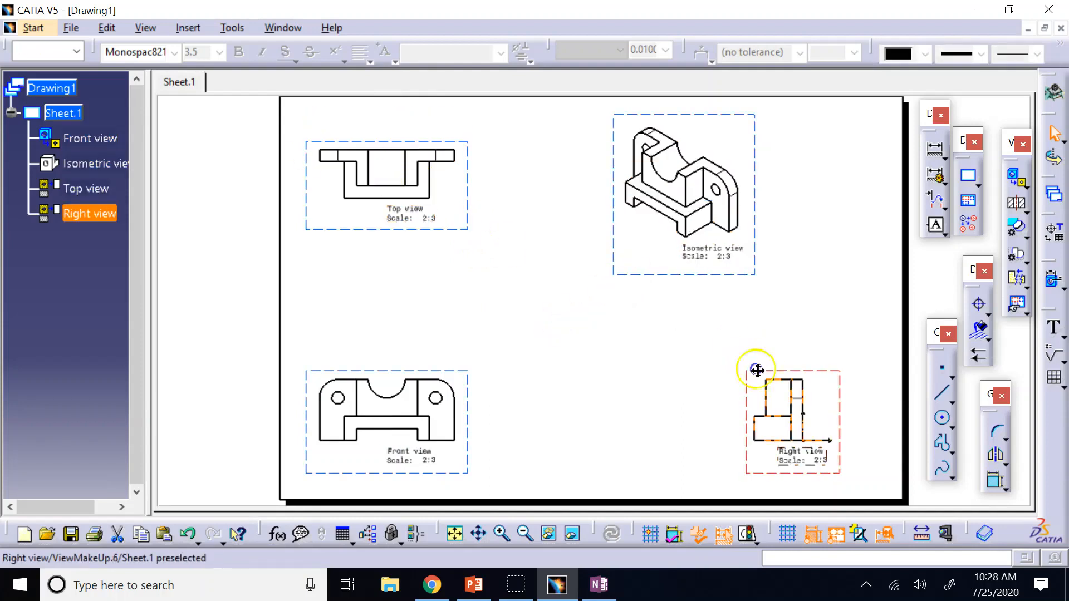
double_click(467, 370)
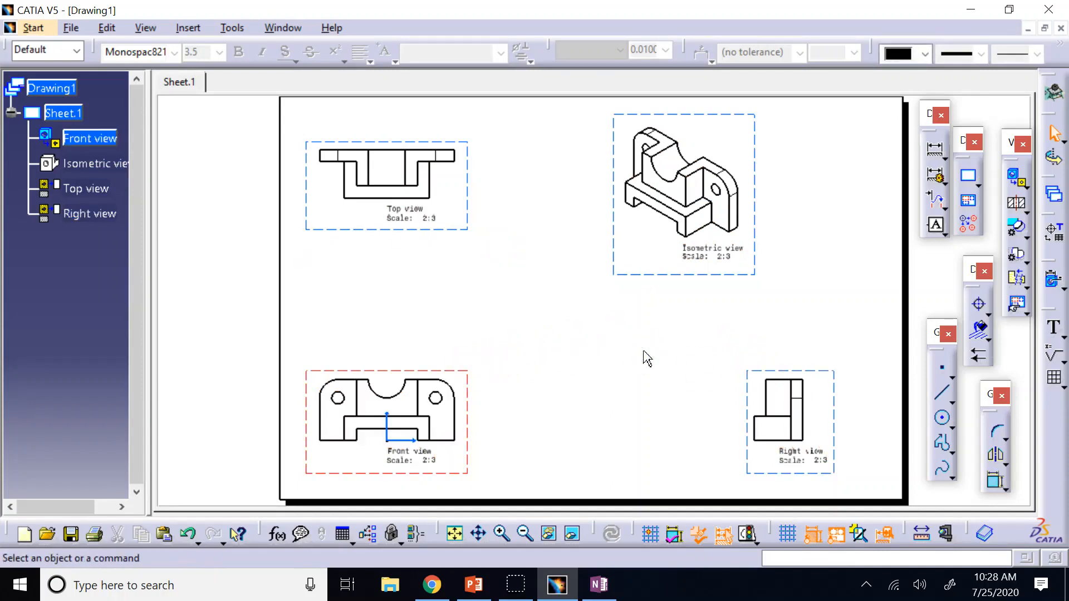
drag(1010, 140, 556, 170)
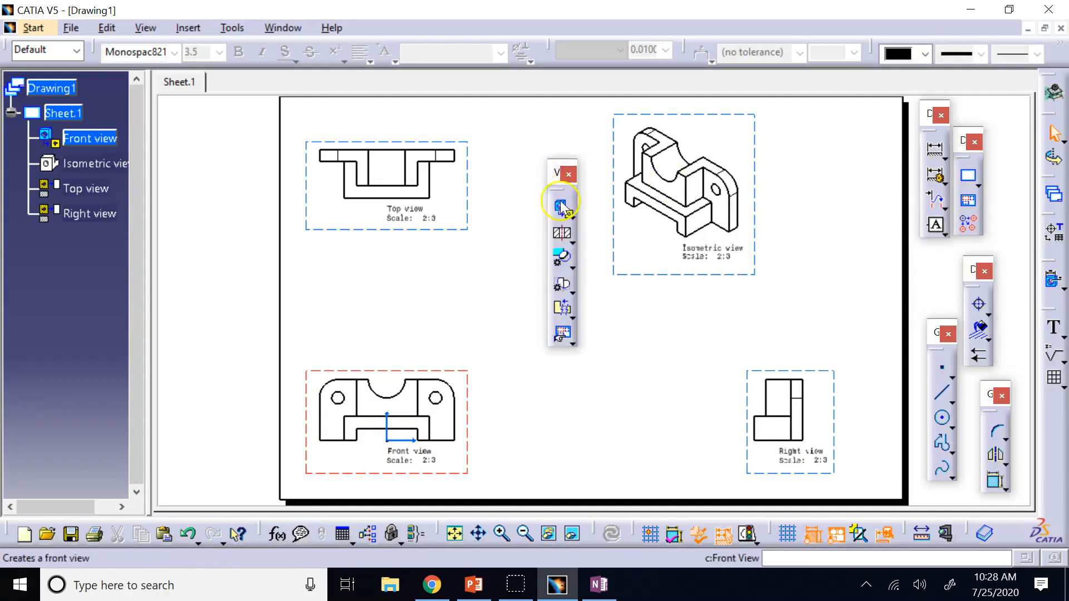
click(570, 240)
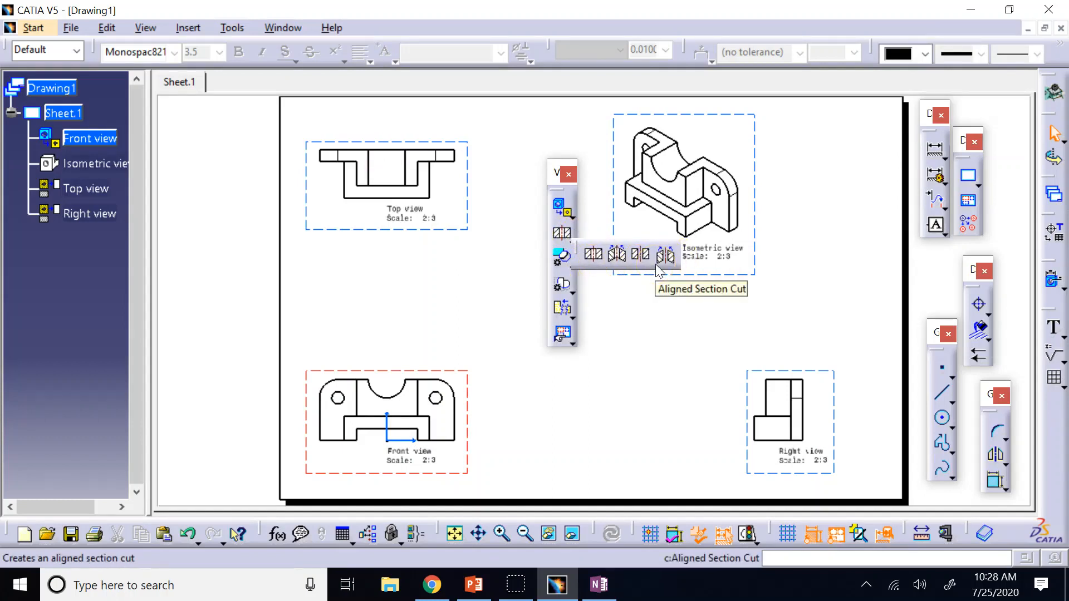
click(599, 263)
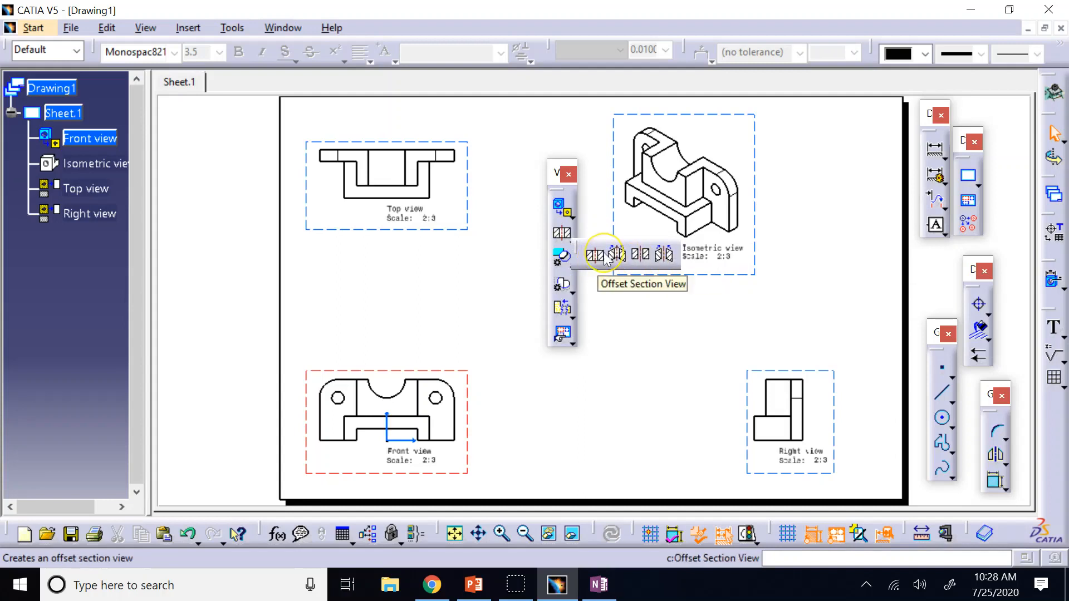
click(602, 262)
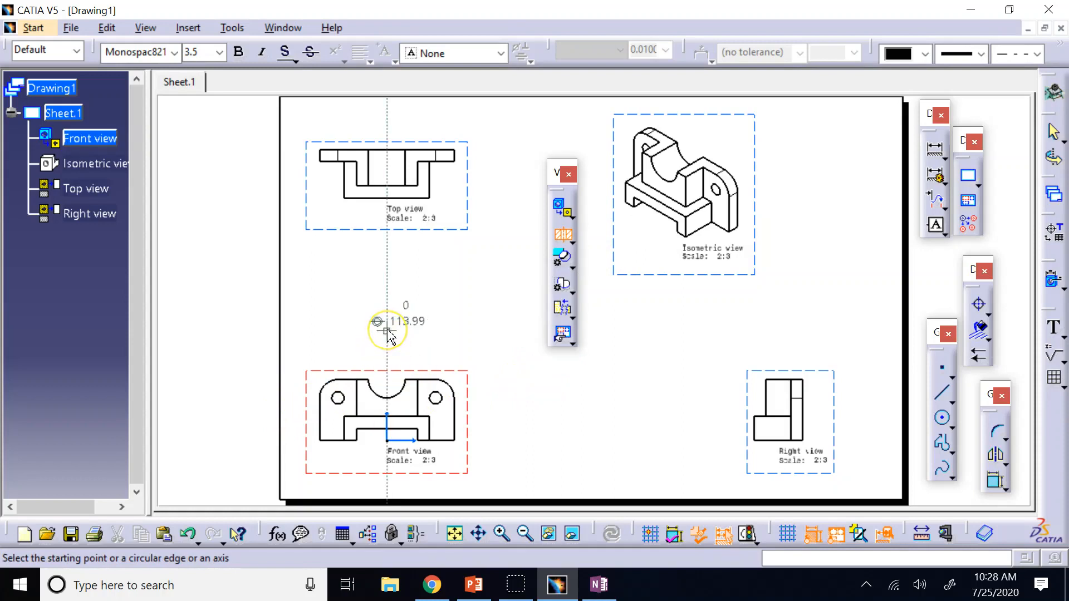
click(388, 336)
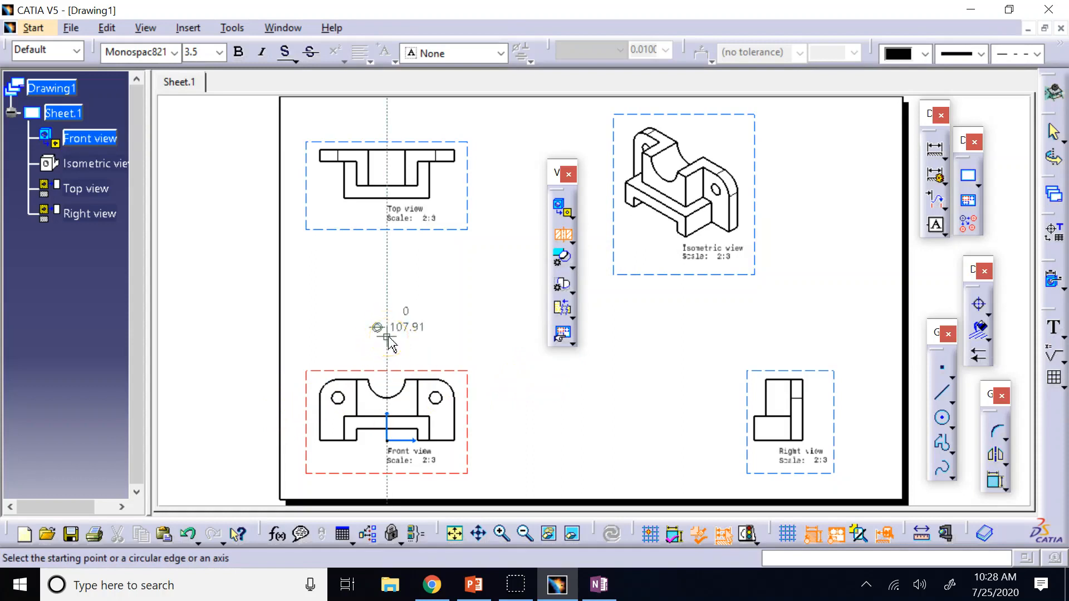
click(388, 337)
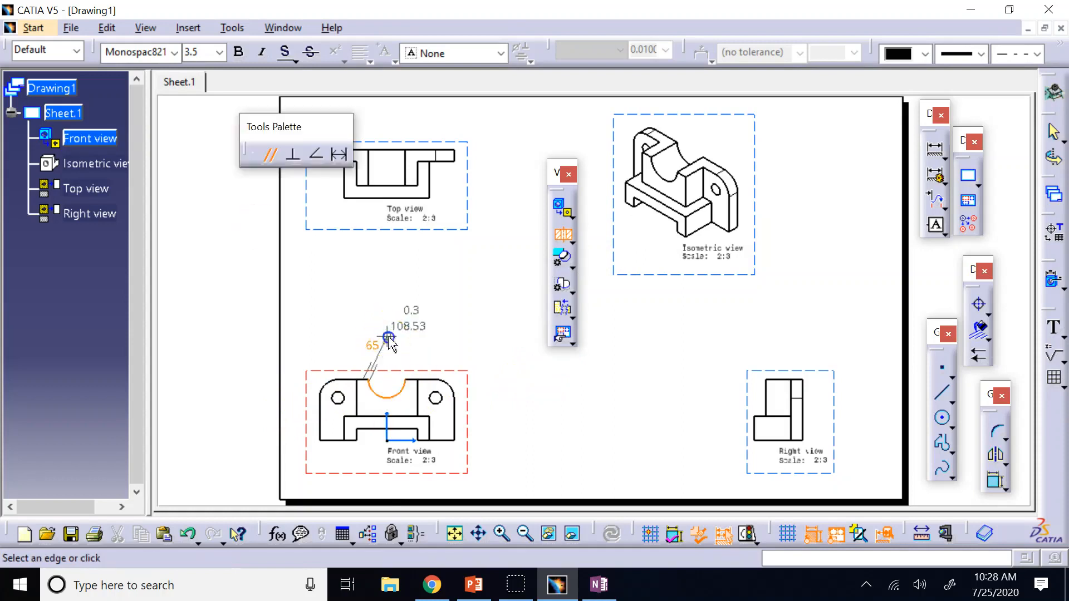
click(388, 490)
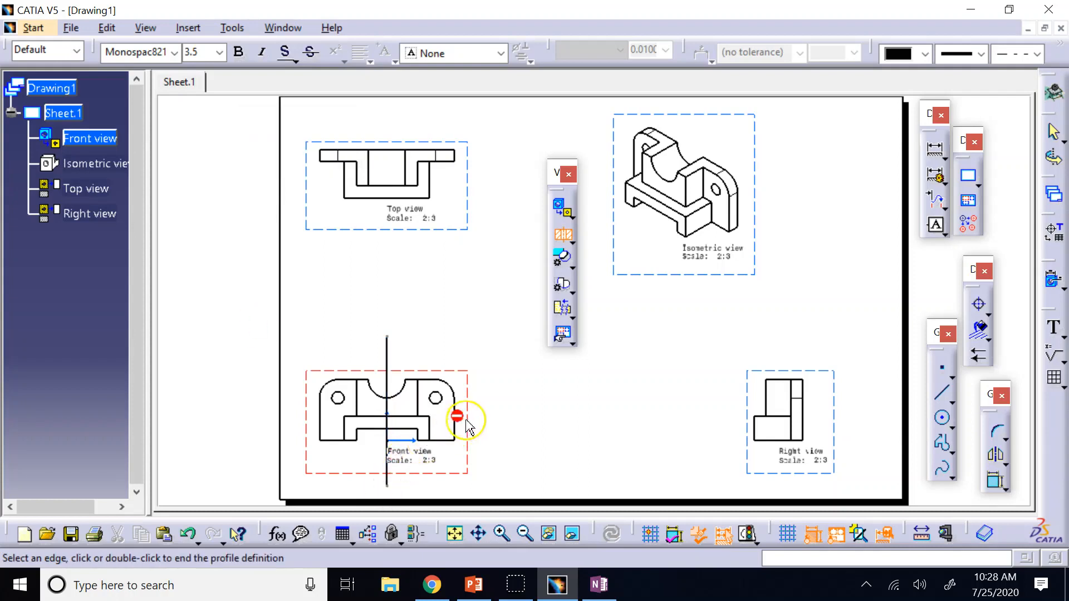
click(396, 483)
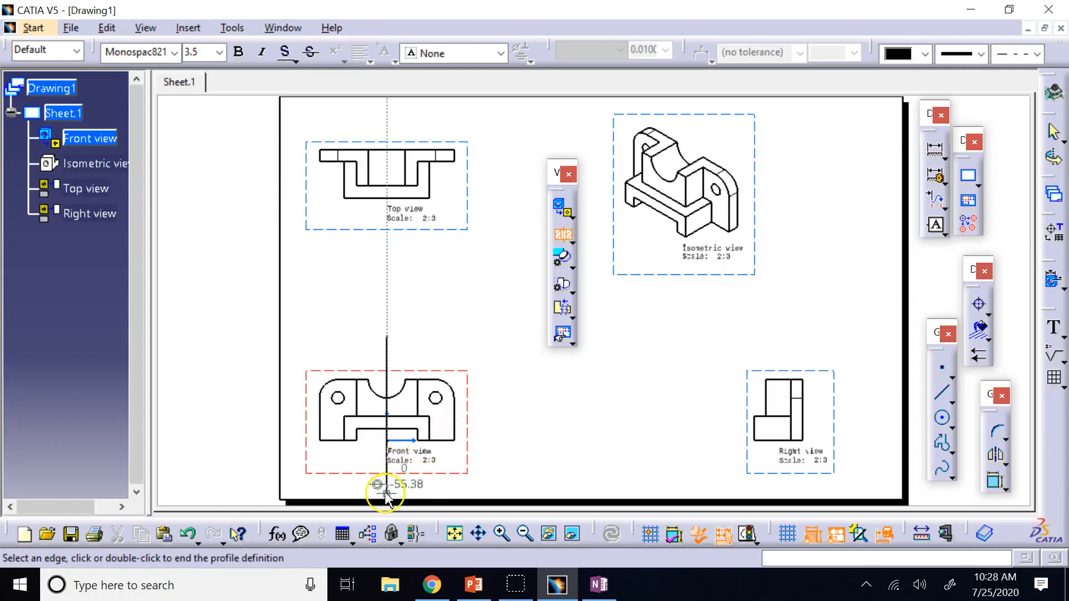
double_click(386, 490)
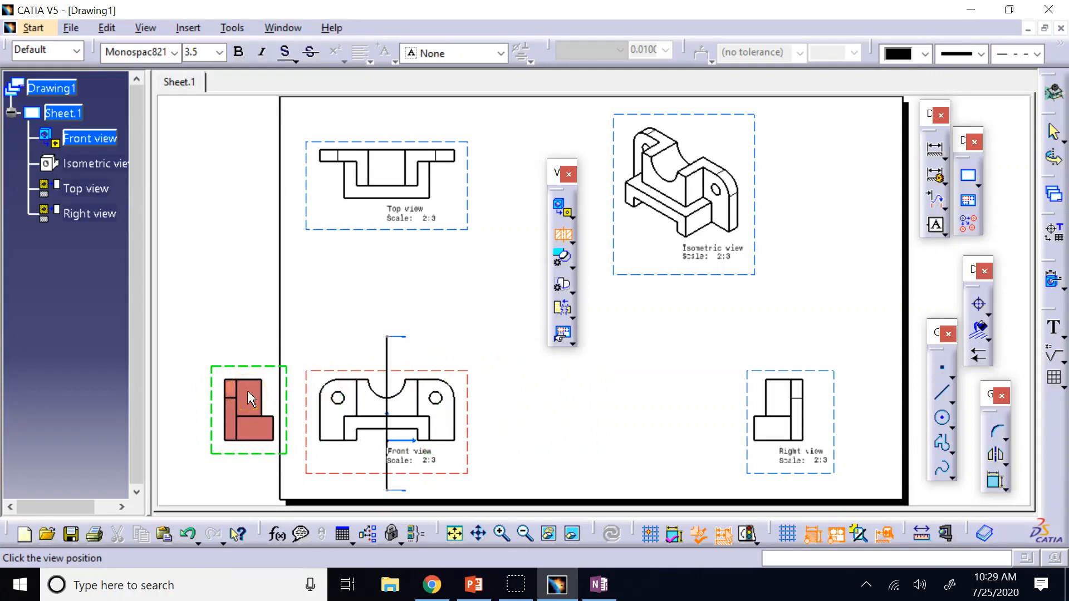
Step: Place the section view between the front and right views and move the floating Views toolbar off it
scroll(247, 391, up, 3)
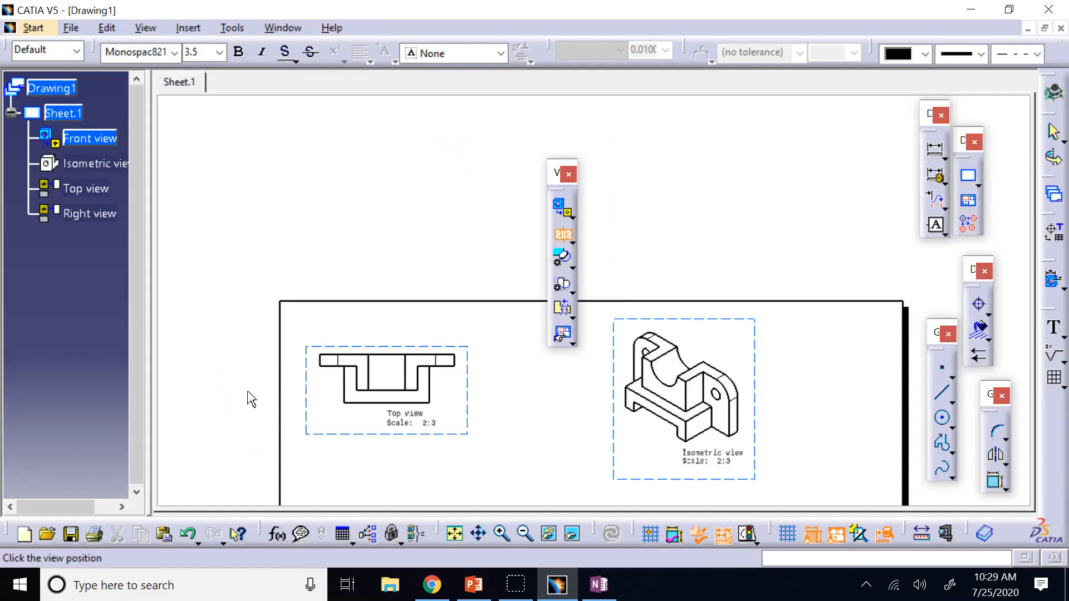
scroll(520, 290, down, 4)
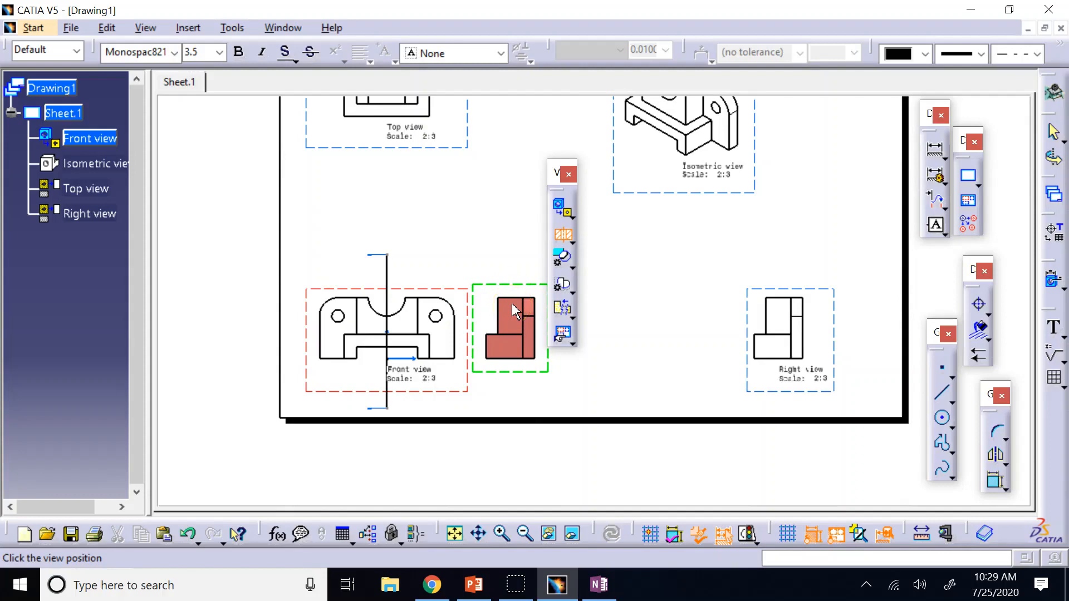
click(515, 311)
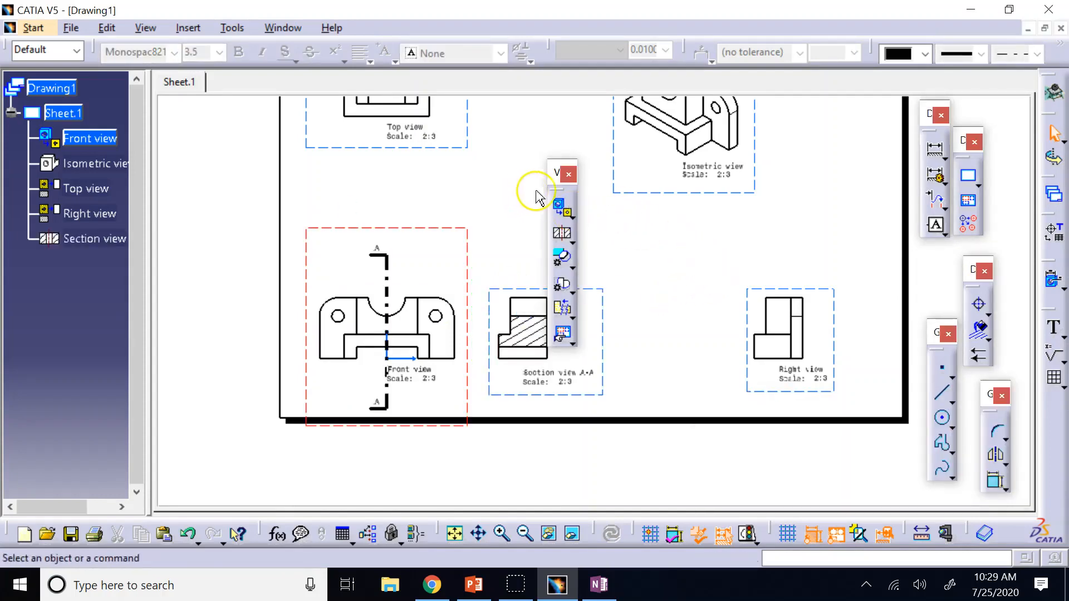
drag(557, 177, 848, 143)
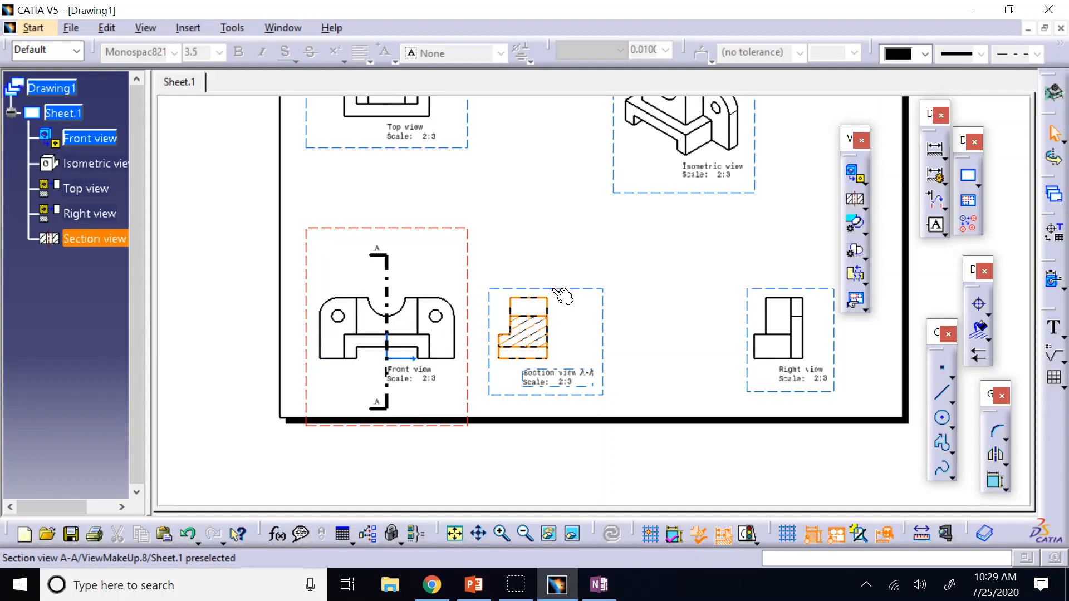
Step: Turn on hidden lines for section view A-A
right_click(554, 291)
click(588, 285)
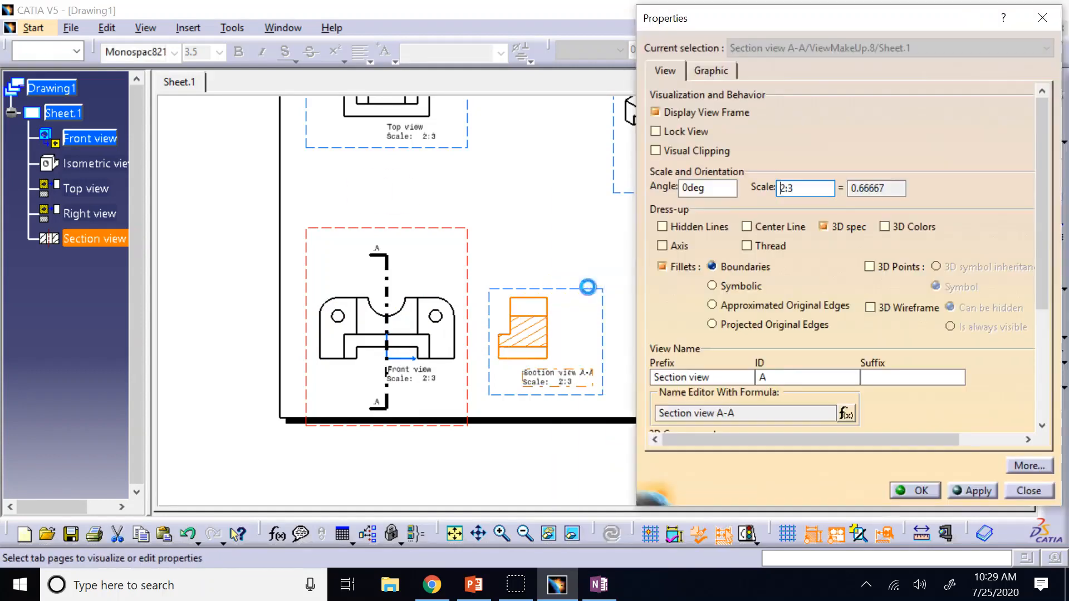
click(670, 225)
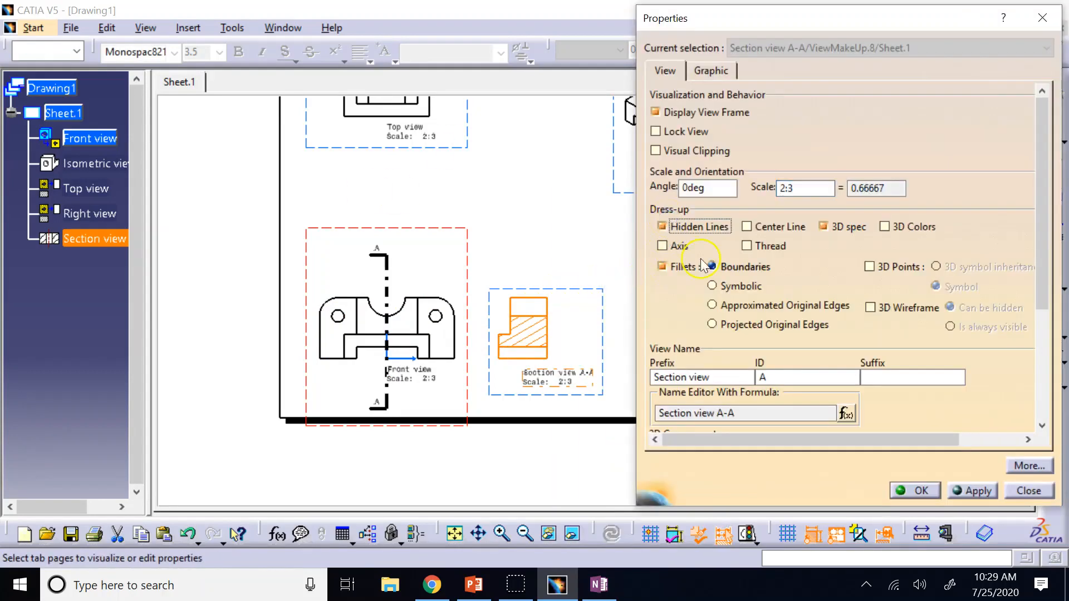
click(920, 491)
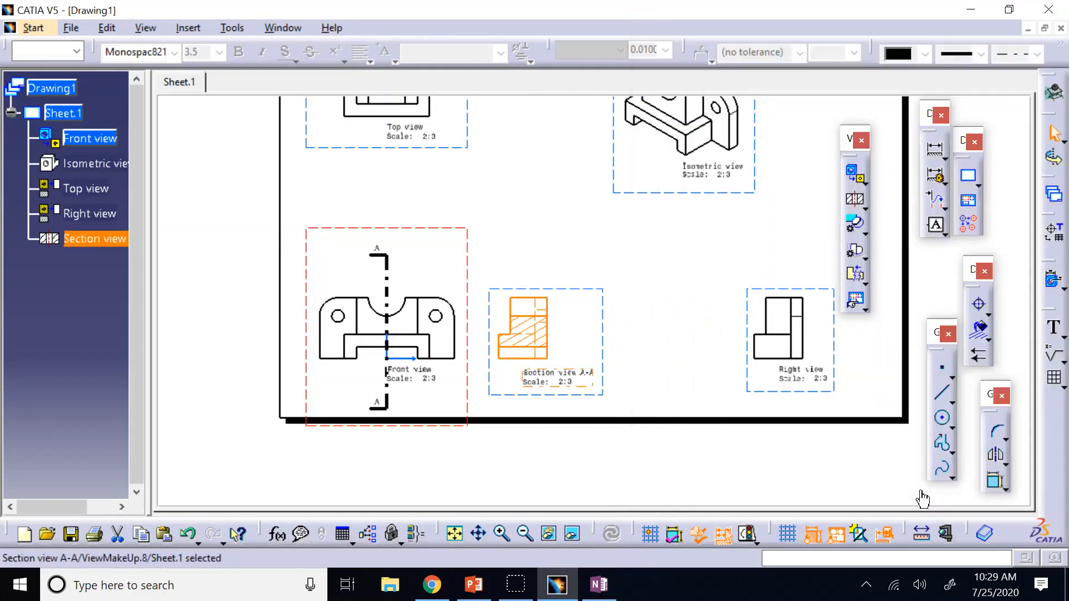
click(704, 301)
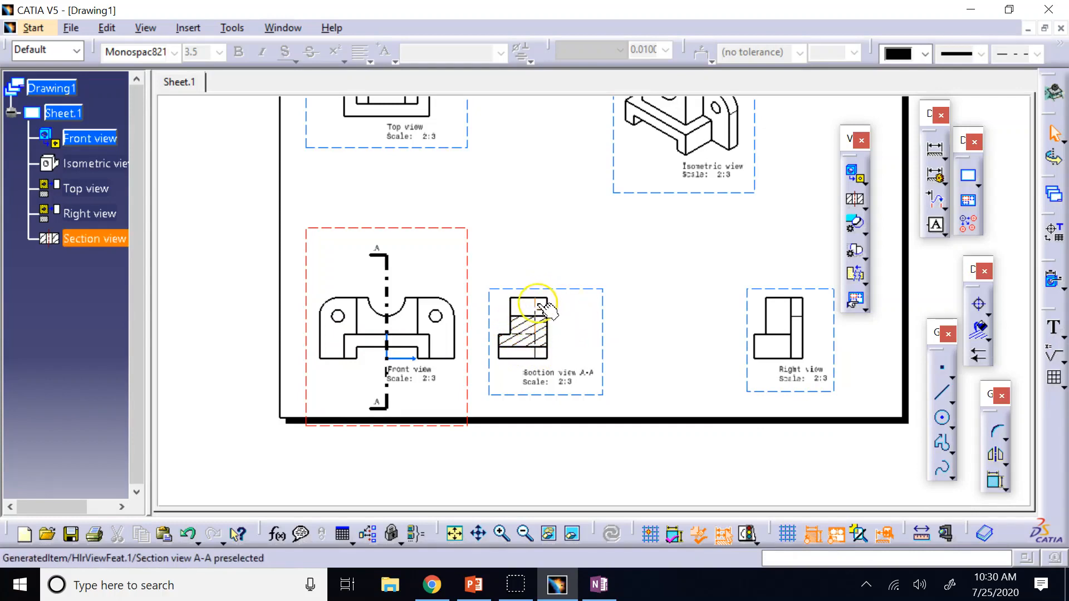
Step: Check the graphic properties of the hidden line in section view A-A and turn the view's hidden lines off
right_click(538, 306)
click(620, 137)
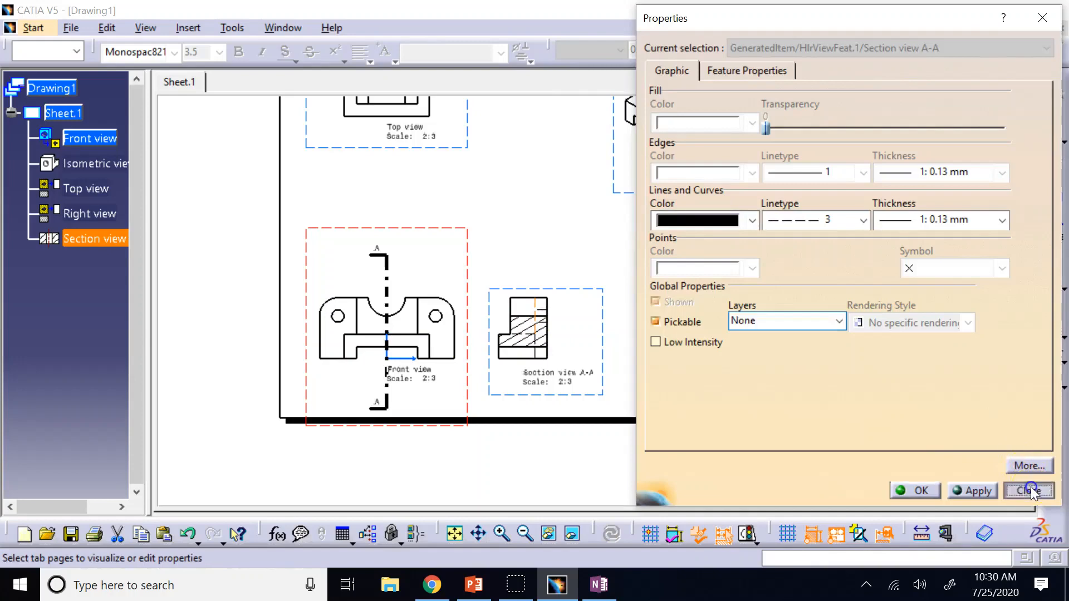
click(1031, 490)
right_click(554, 286)
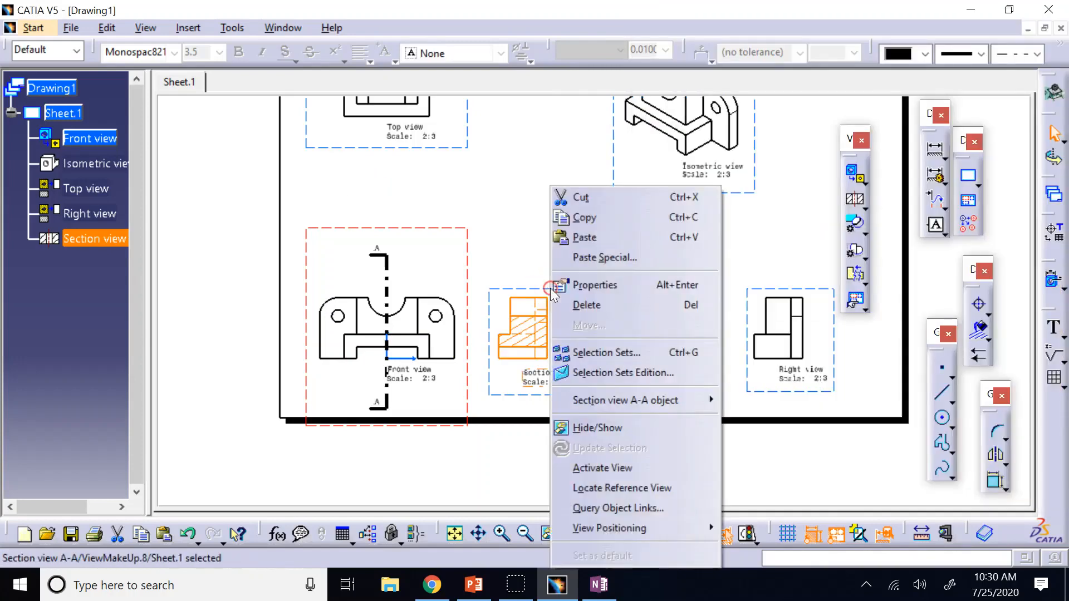
click(590, 288)
click(665, 71)
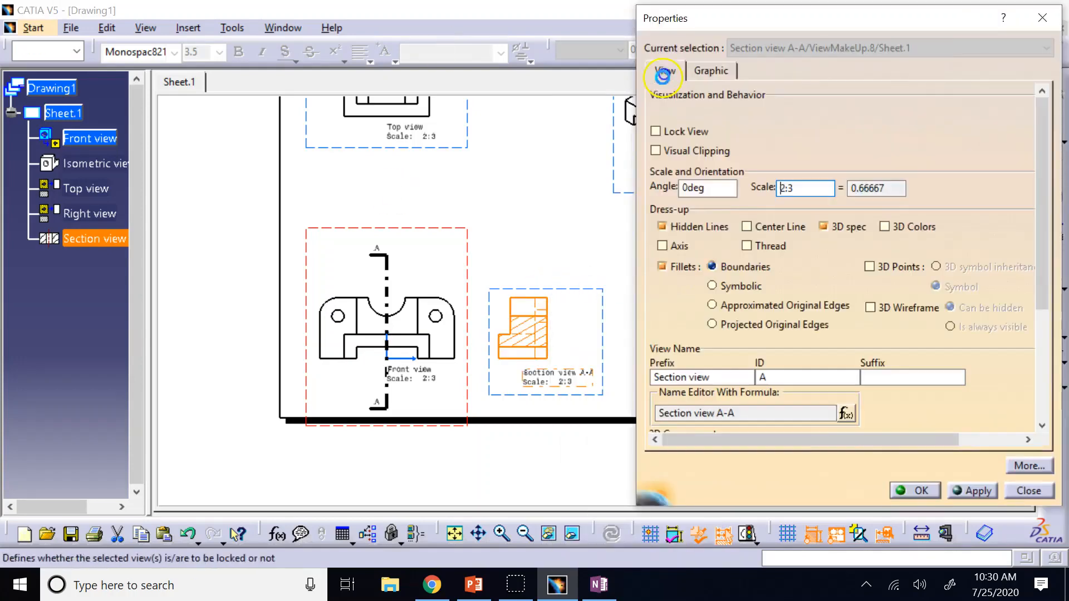
click(664, 227)
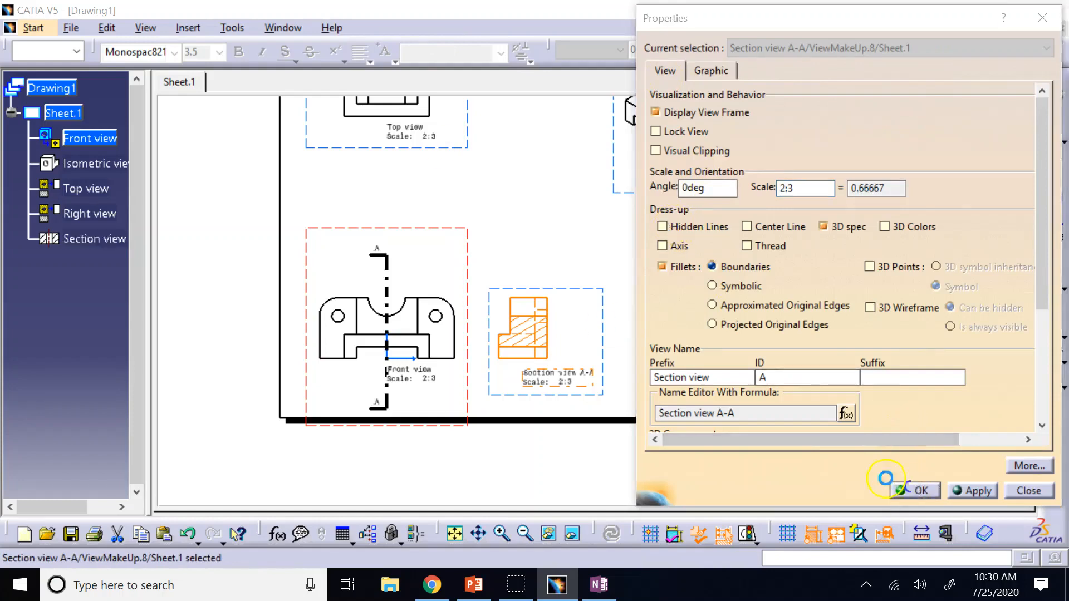
click(915, 491)
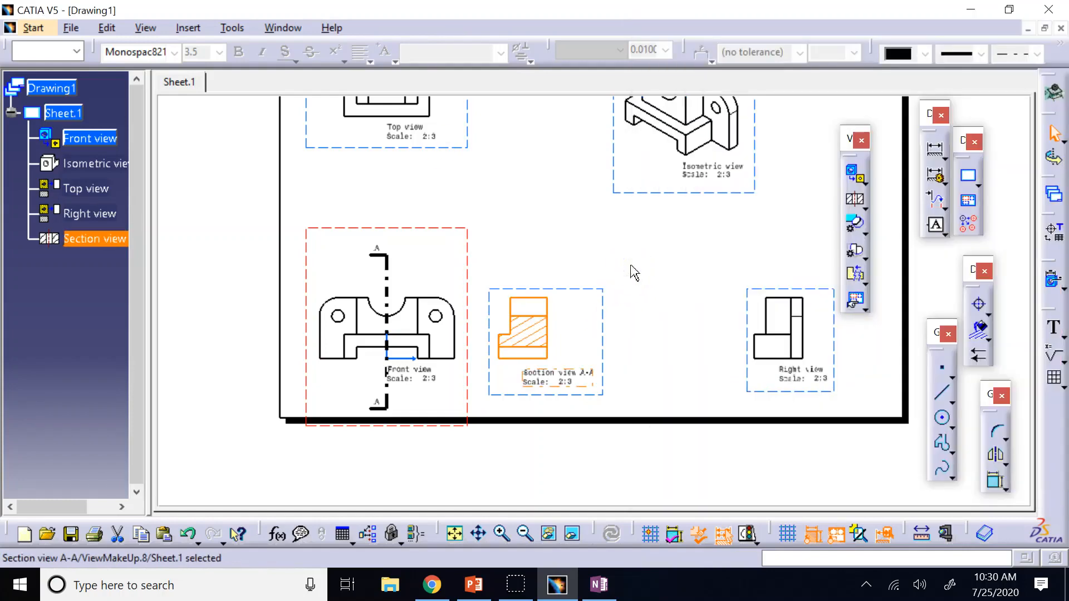
click(634, 273)
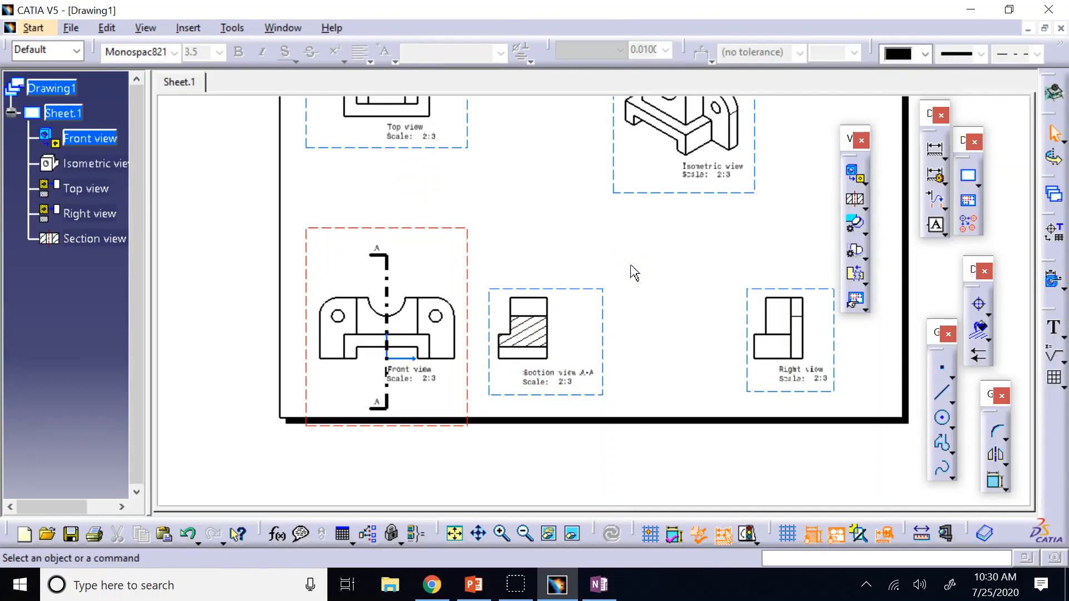
click(547, 262)
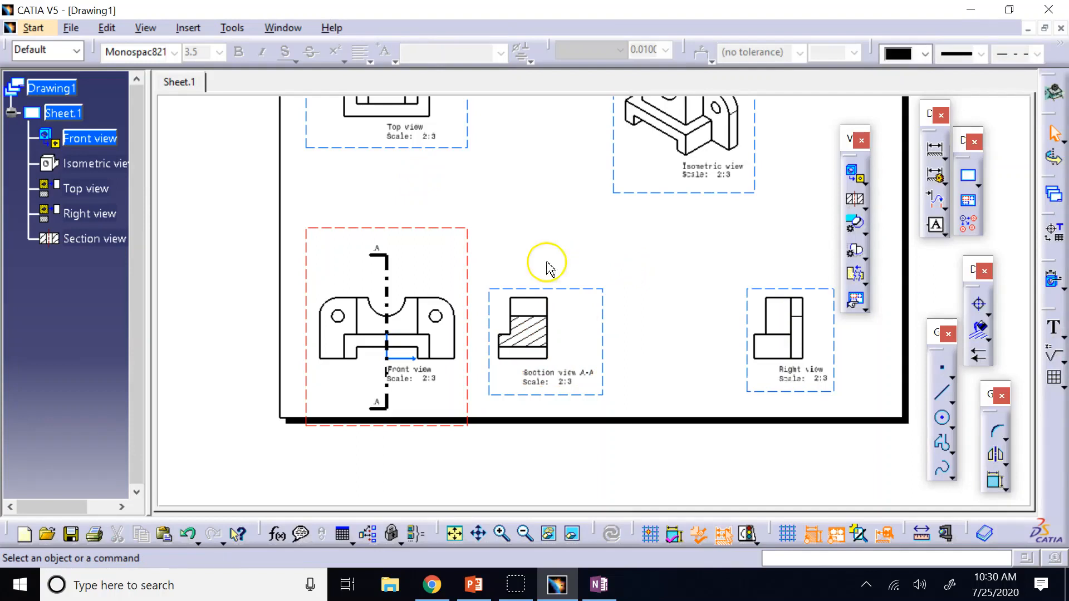
Step: Invert the profile direction of the A-A section callout so its arrows face the section view, and exit profile editing
double_click(380, 256)
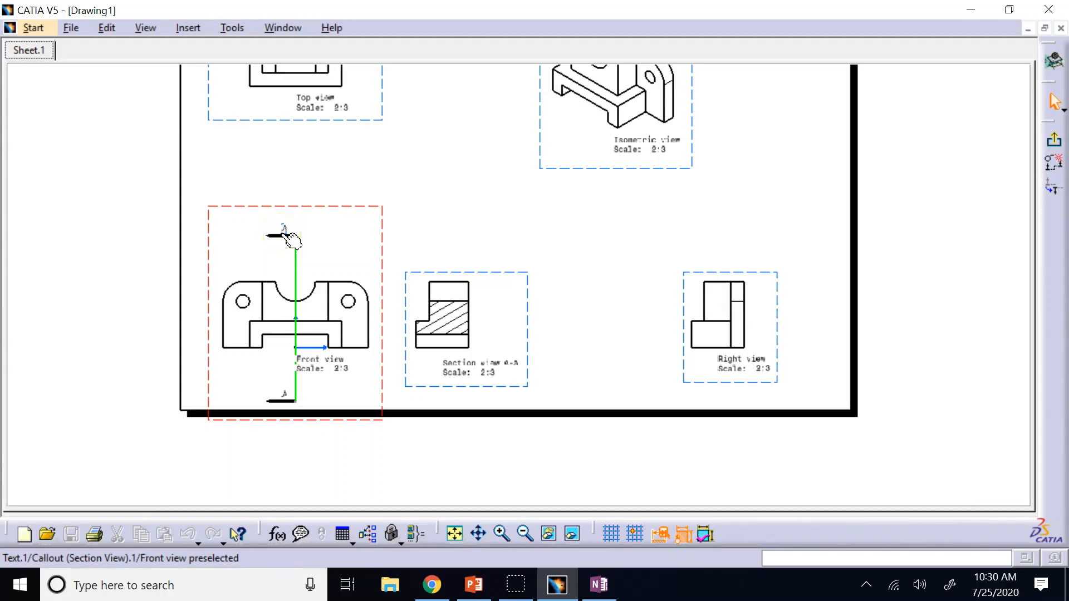
click(285, 235)
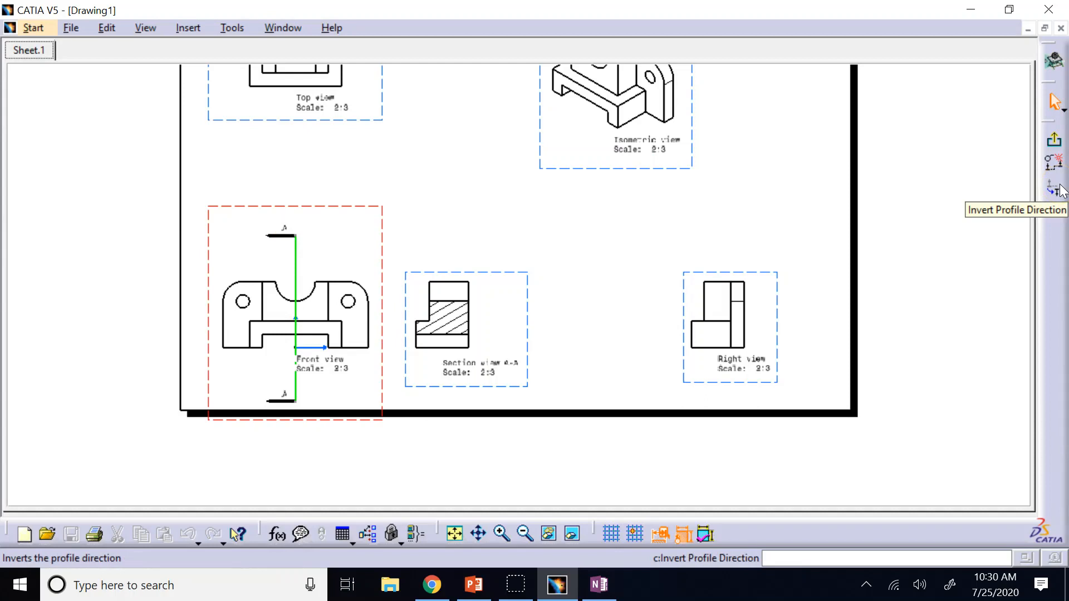
drag(1049, 121, 781, 106)
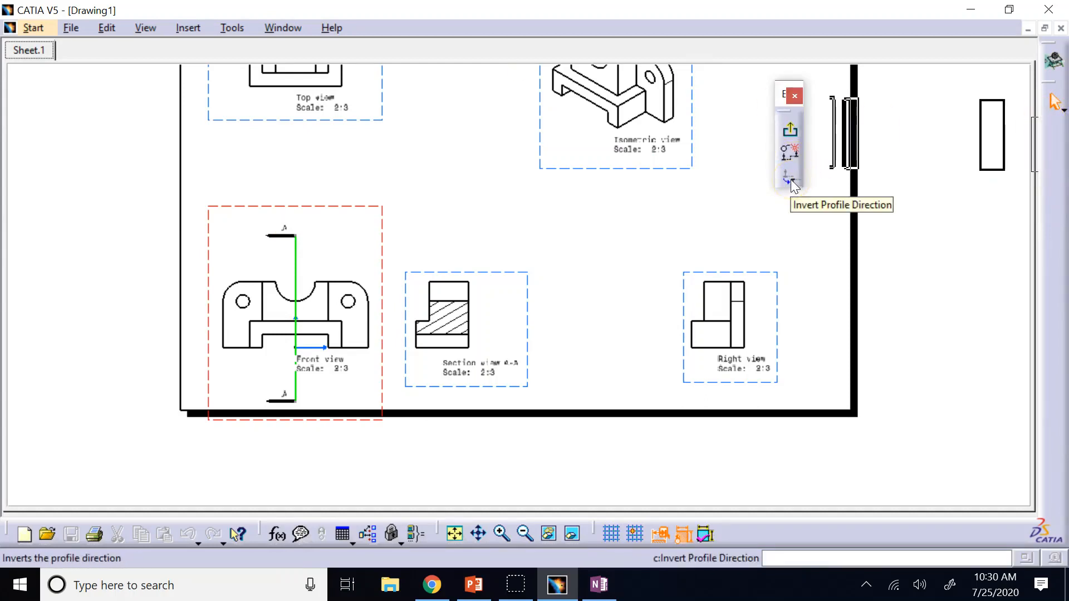
click(791, 180)
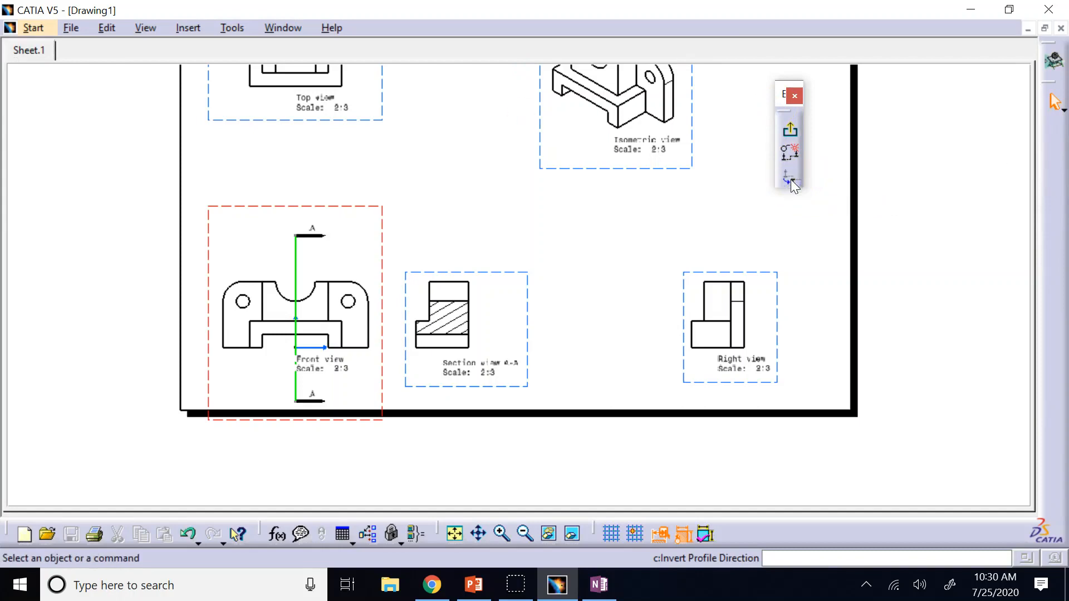
click(791, 179)
click(791, 179)
click(791, 179)
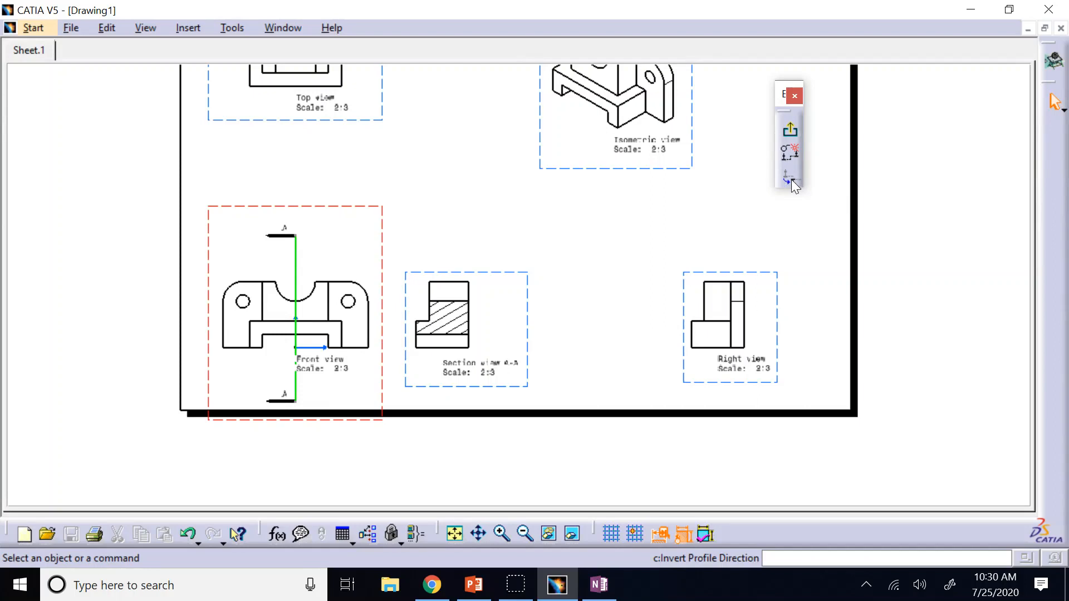
click(791, 179)
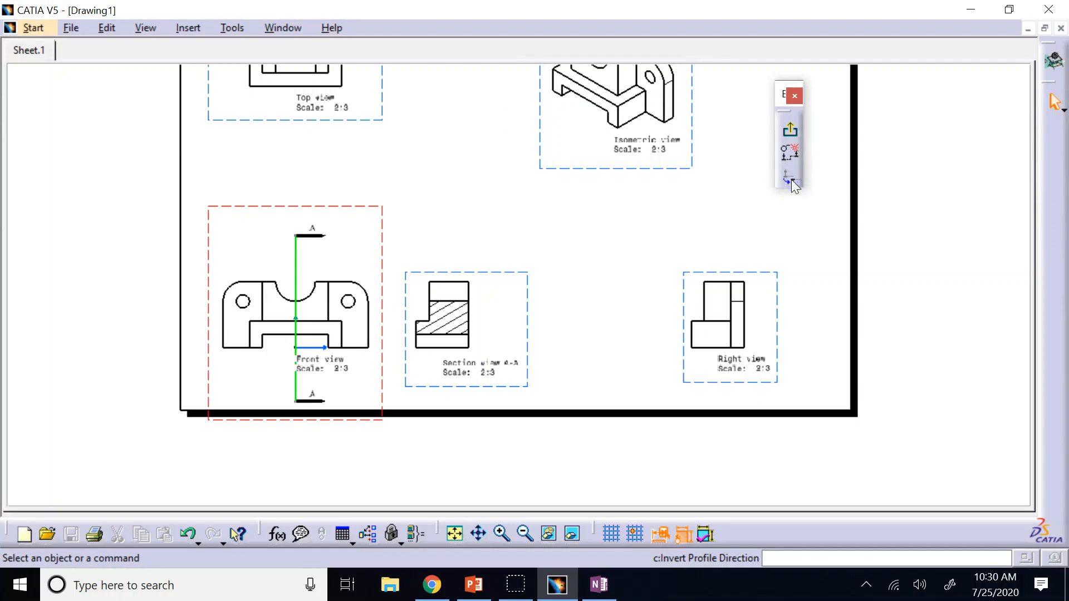
click(791, 134)
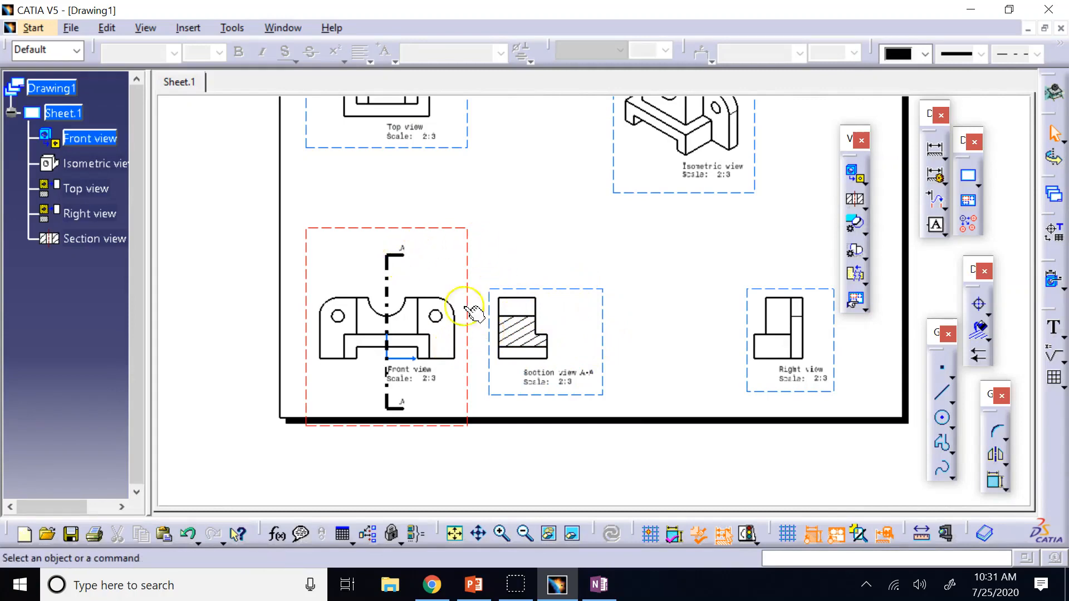
Step: Invert the profile direction of the A-A section callout in the front view again and exit profile editing
scroll(488, 305, up, 3)
scroll(488, 304, down, 2)
click(403, 296)
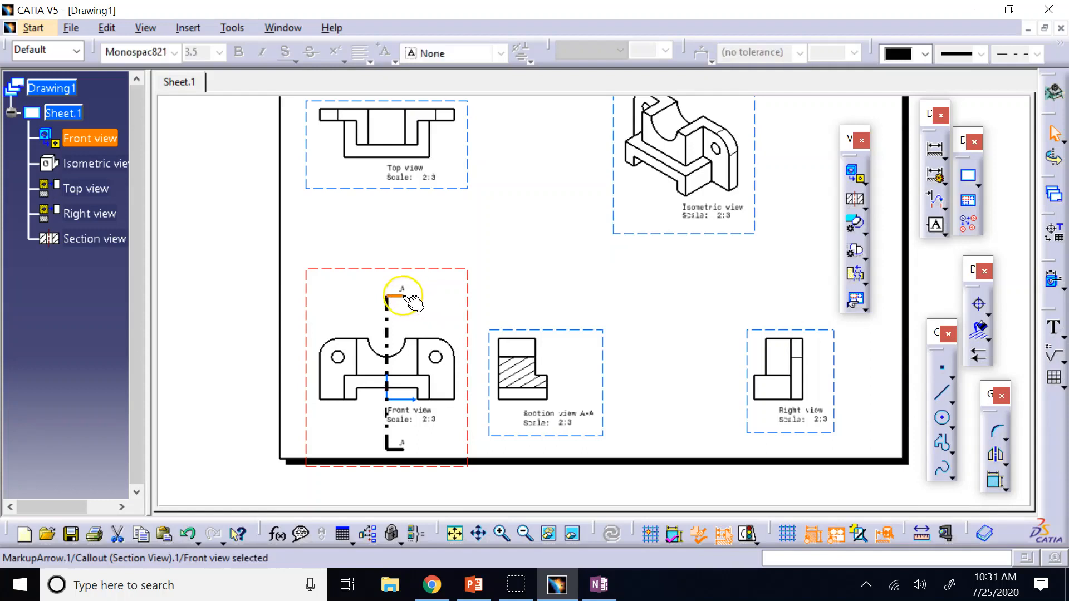
double_click(404, 297)
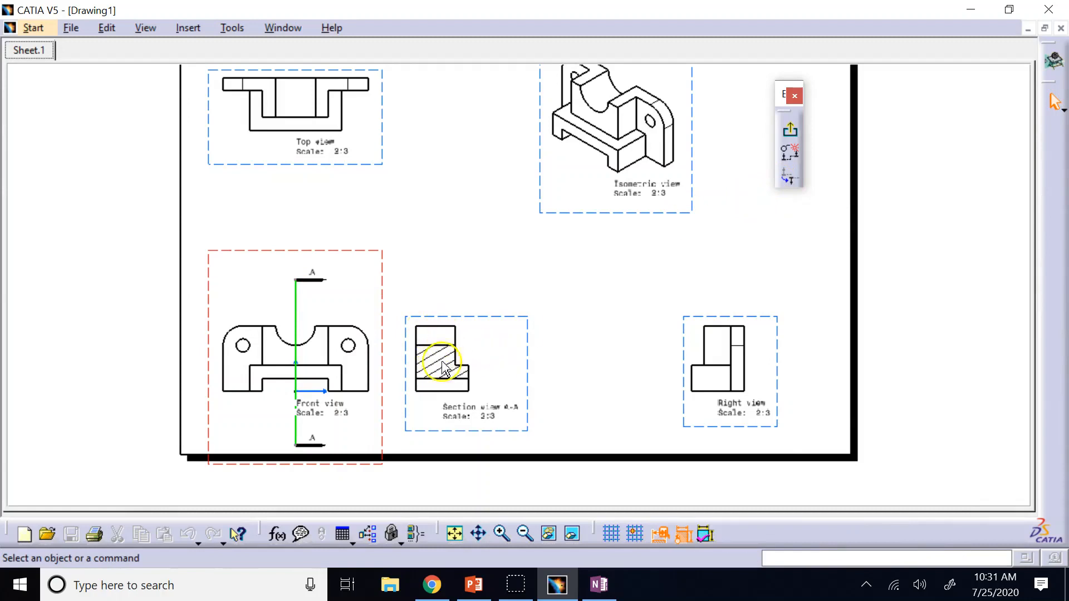
click(789, 181)
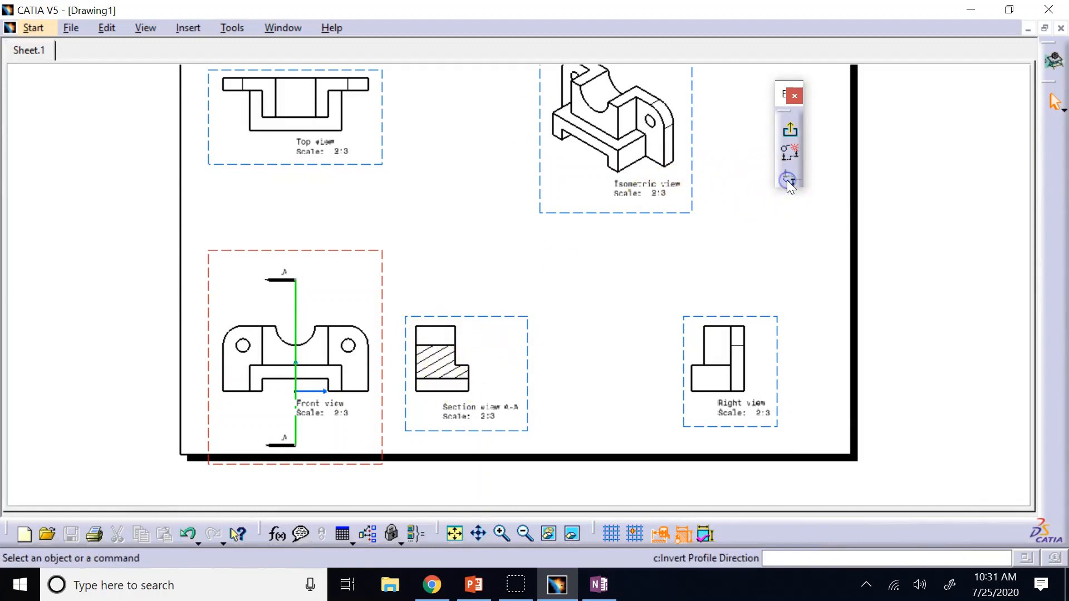
click(793, 134)
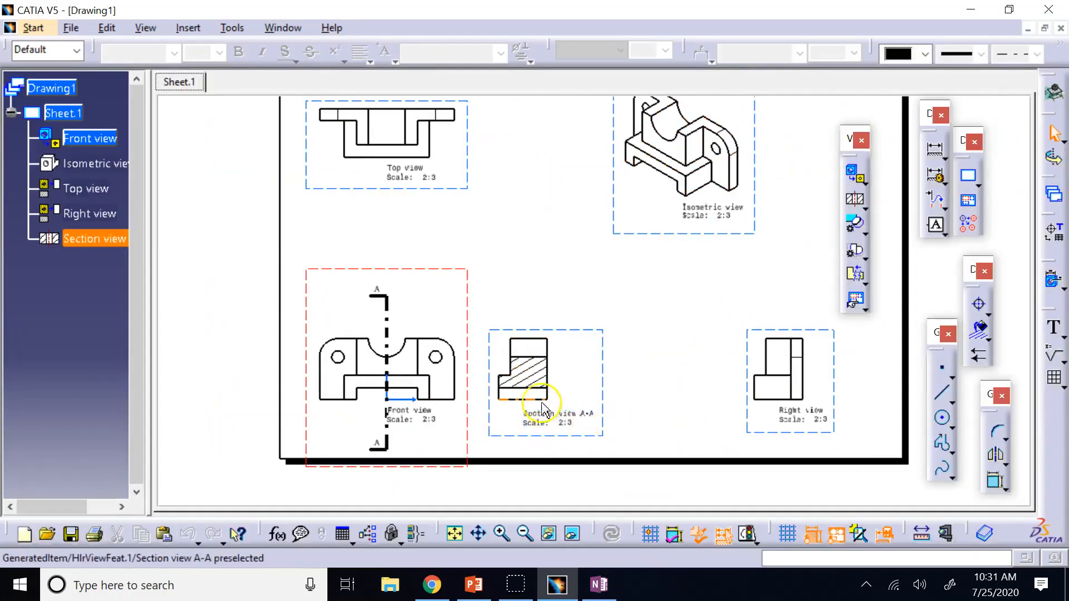
click(556, 285)
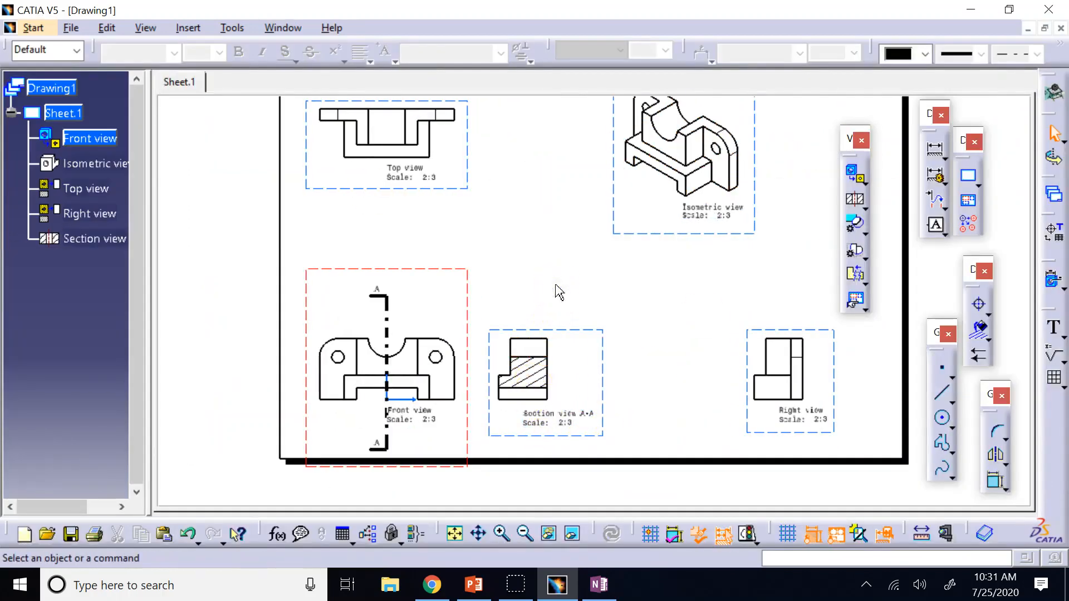
scroll(558, 291, up, 1)
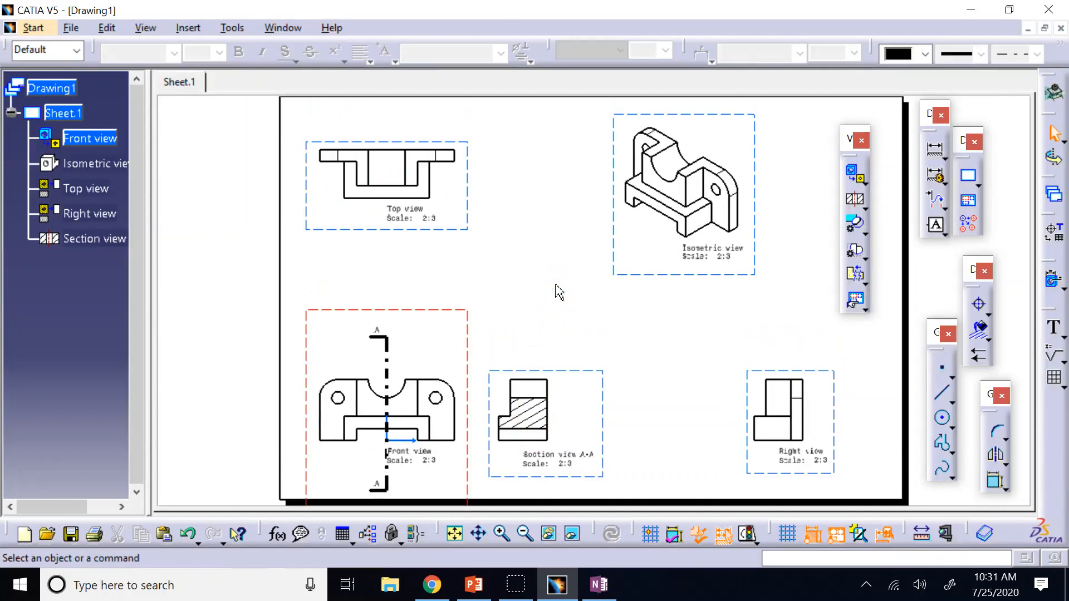
Step: Switch to PowerPoint, read the slide on modifying the location or direction of the cutting plane, and return to CATIA
click(473, 585)
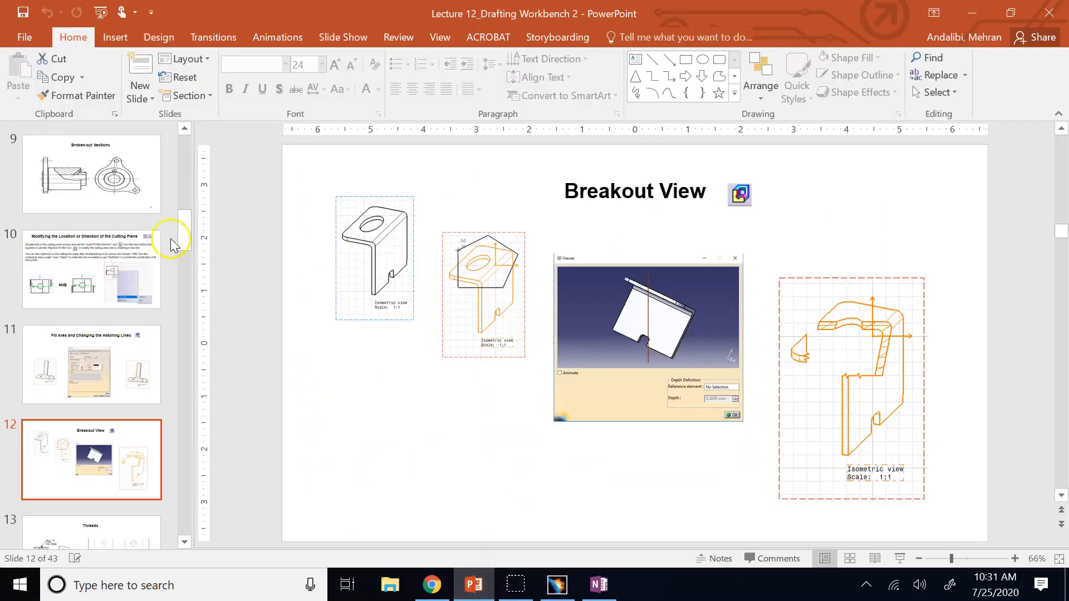
click(157, 246)
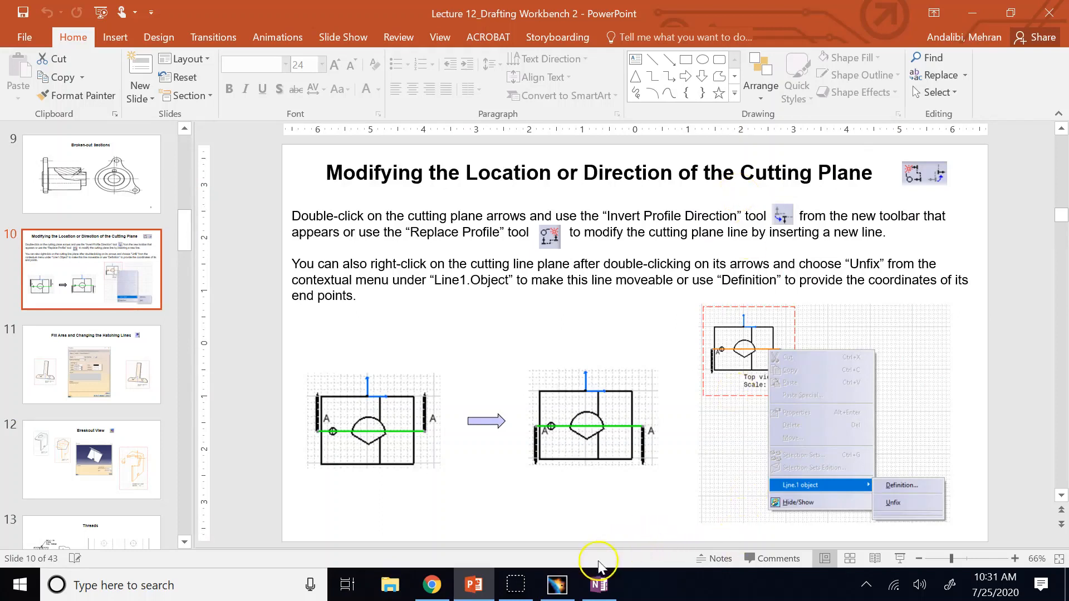
mouse_move(600, 588)
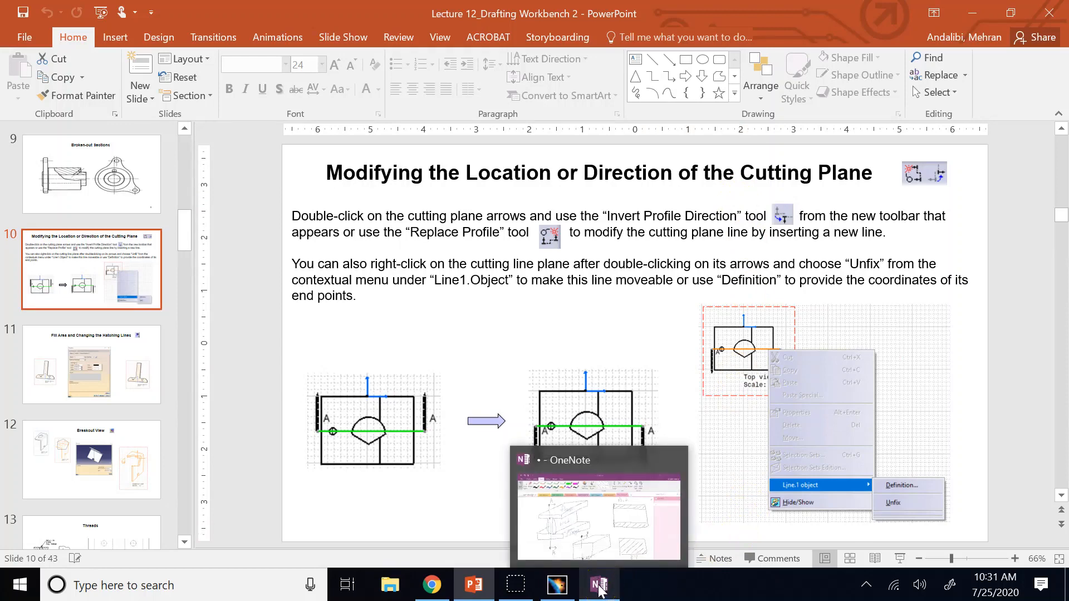
click(557, 585)
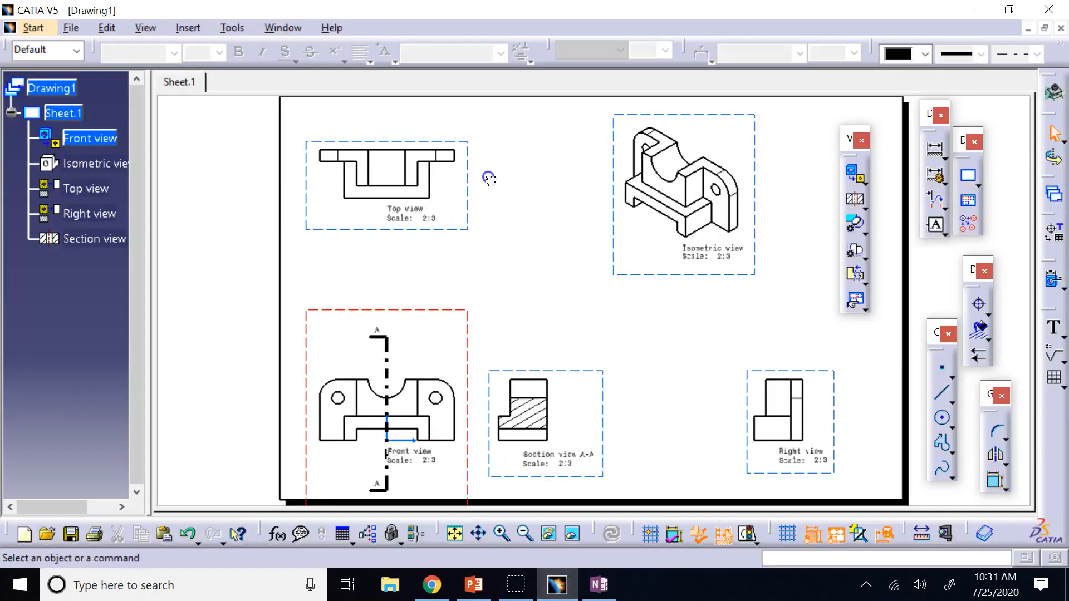
Step: Replace the A-A section profile with a vertical cutting line just left of the front view's semicircular notch, and exit profile editing
click(386, 357)
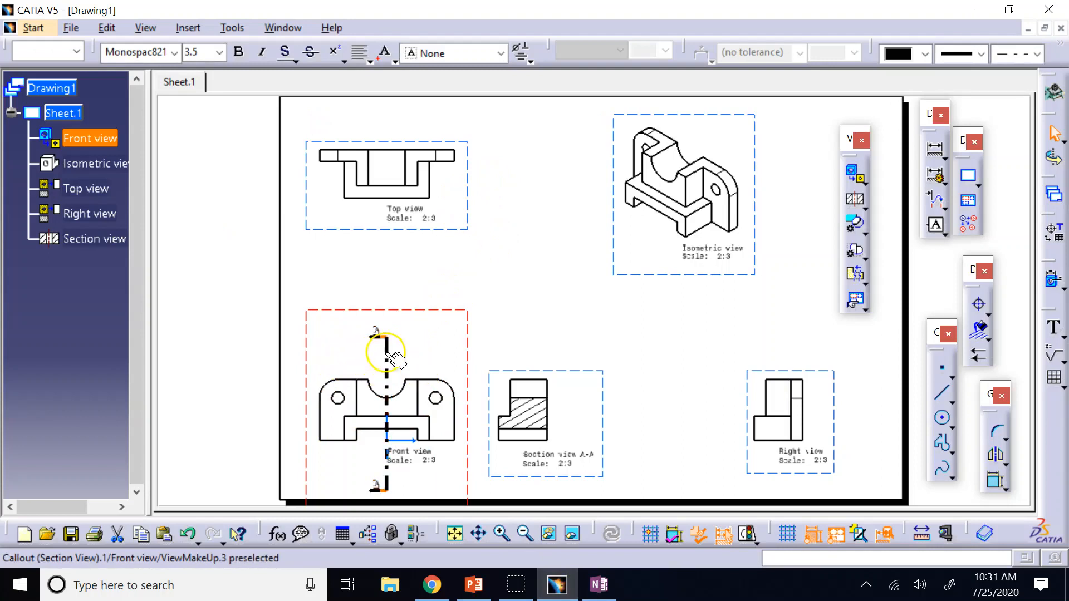
click(384, 340)
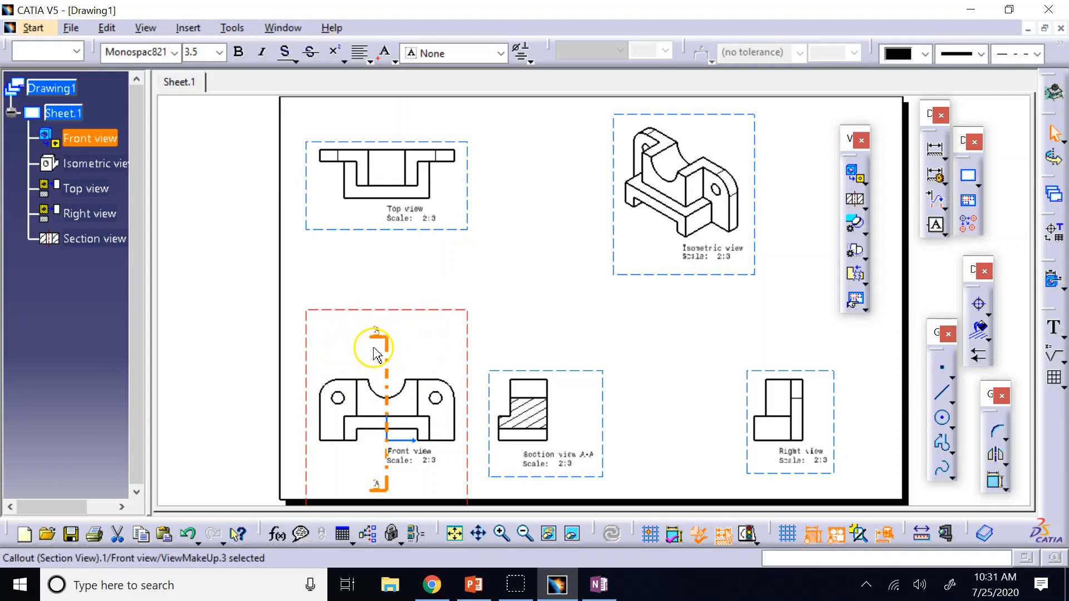
click(389, 364)
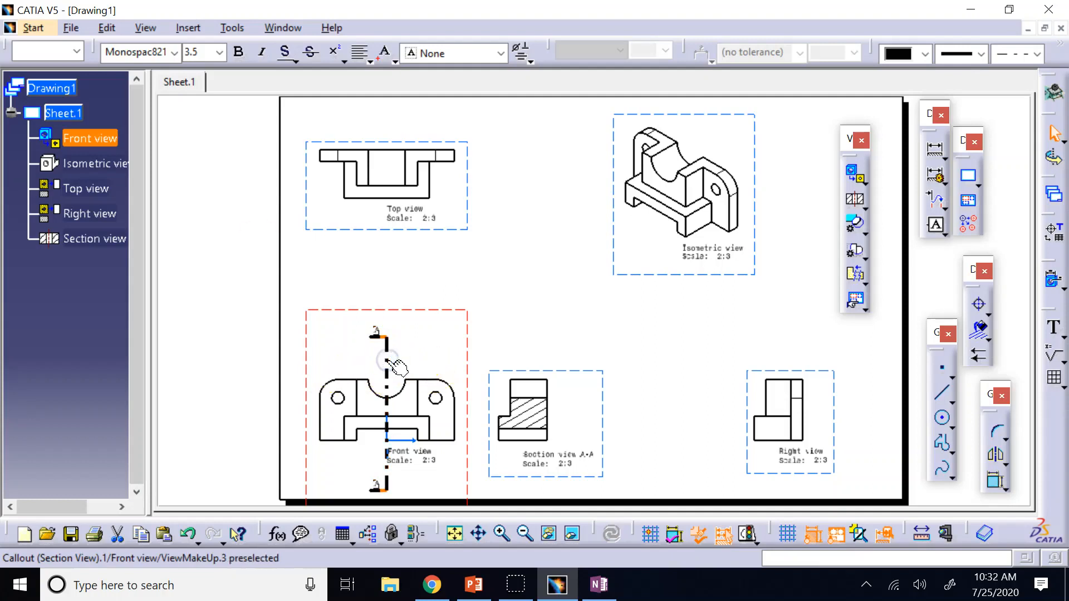
click(502, 371)
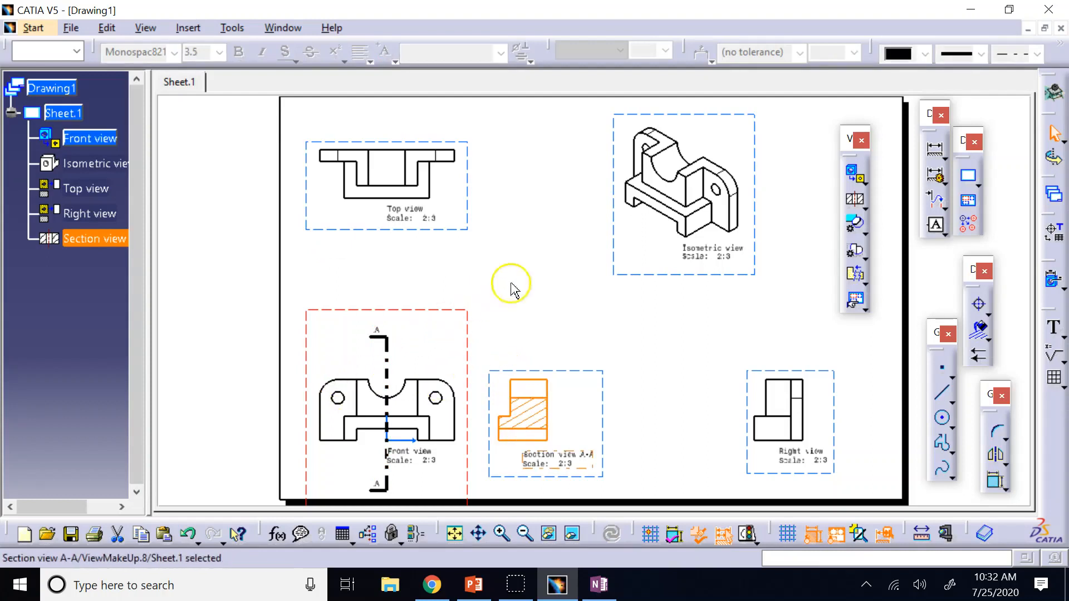
click(476, 328)
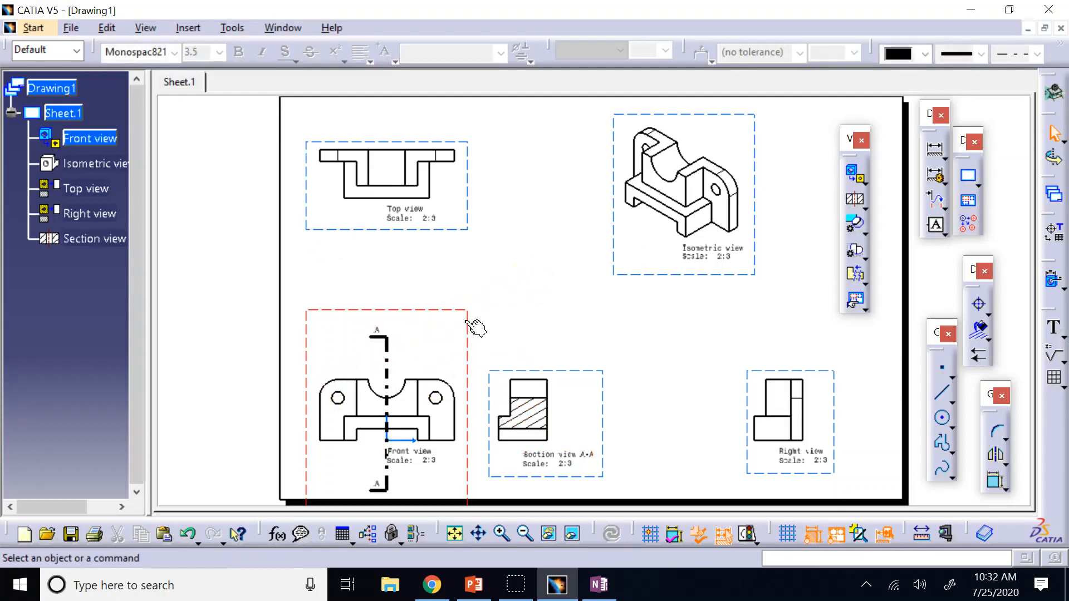
double_click(388, 363)
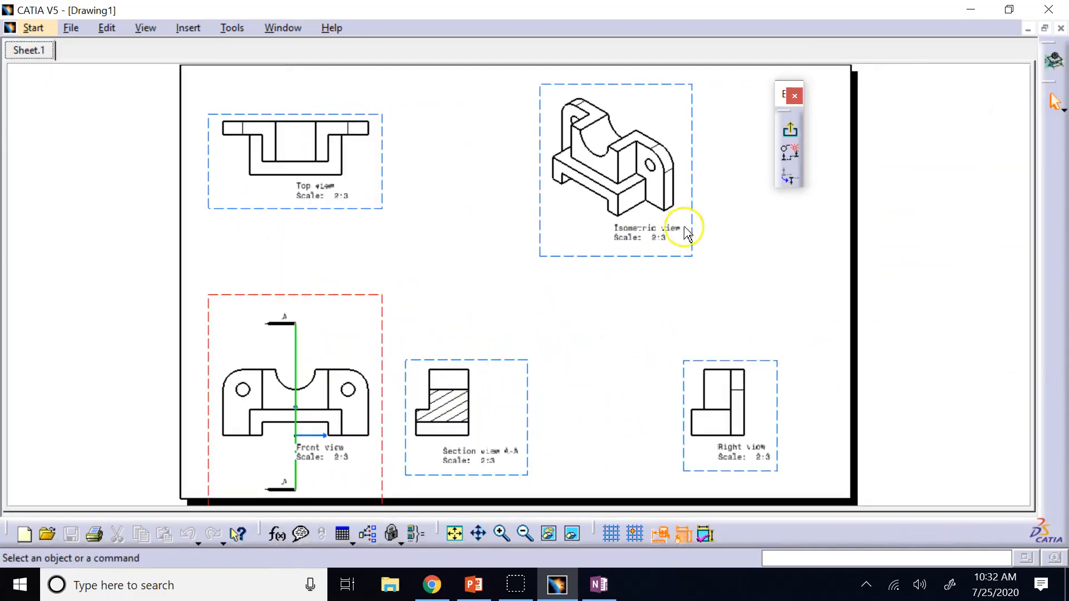
click(797, 161)
click(797, 158)
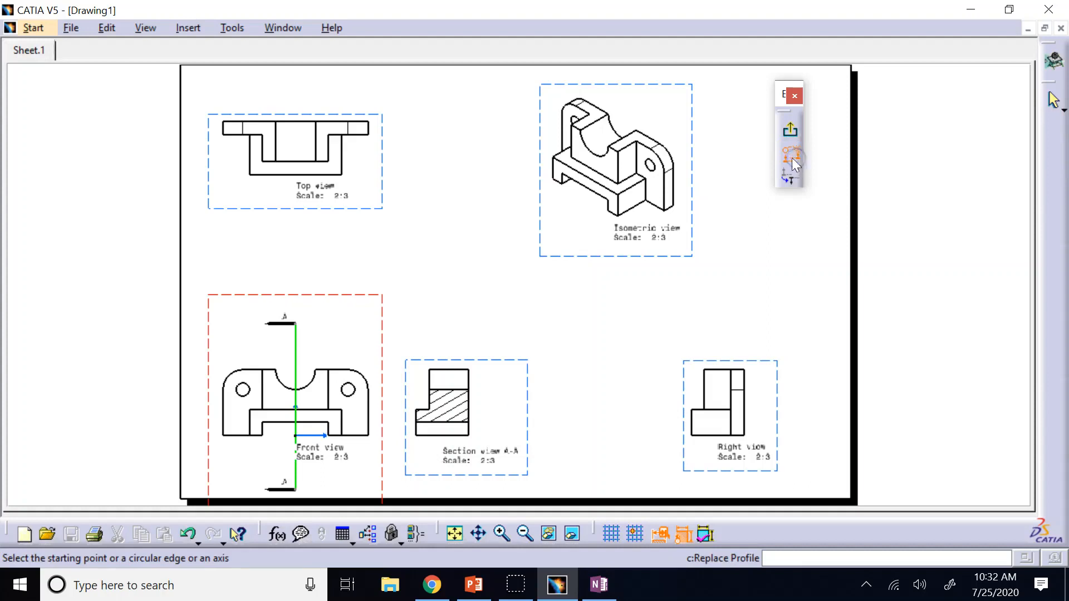
click(296, 345)
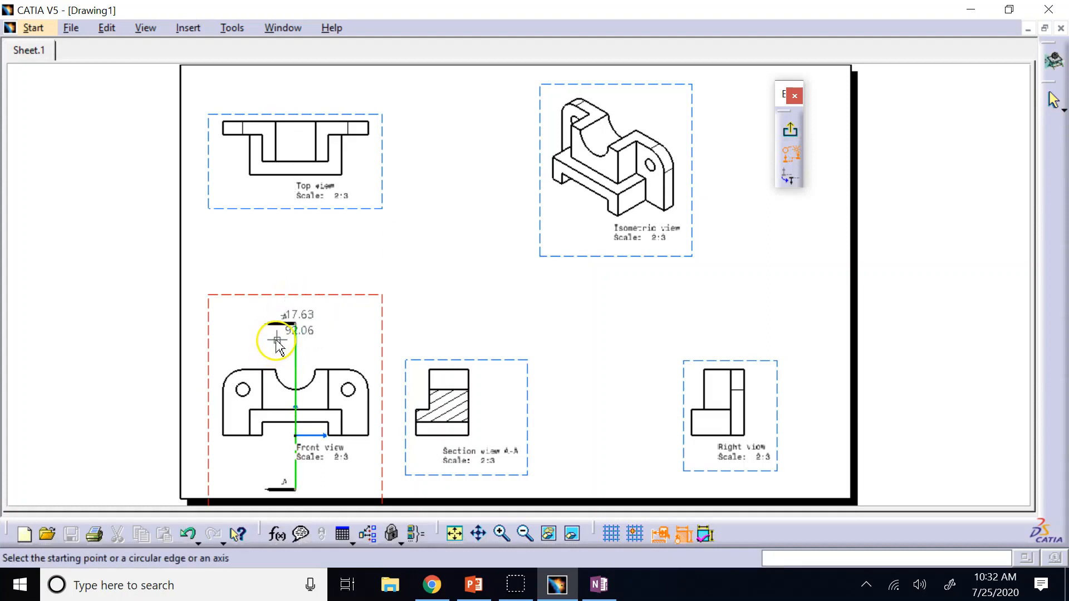
click(274, 341)
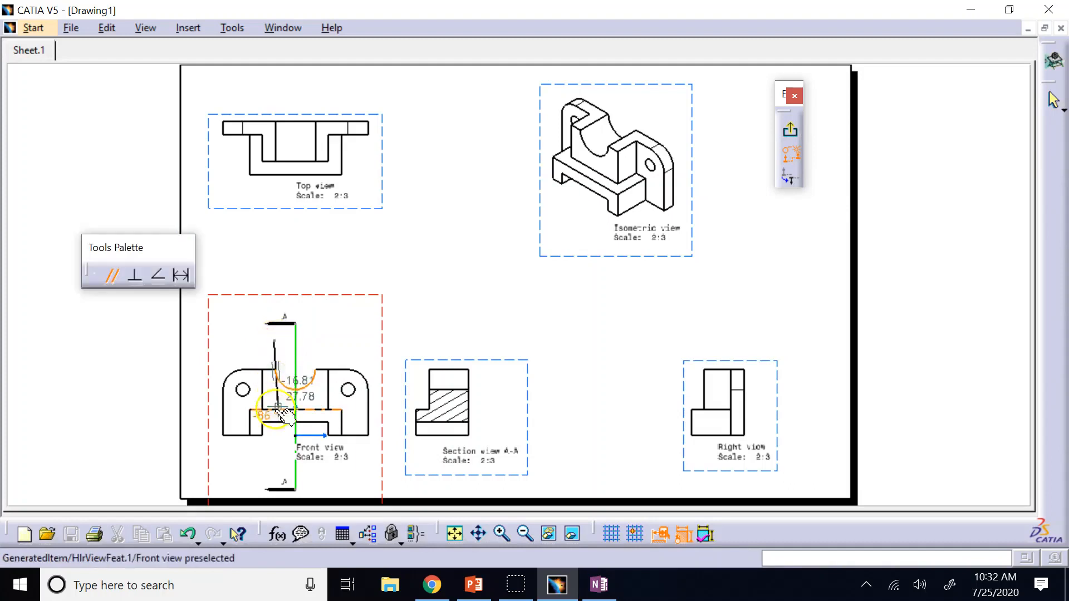
double_click(274, 461)
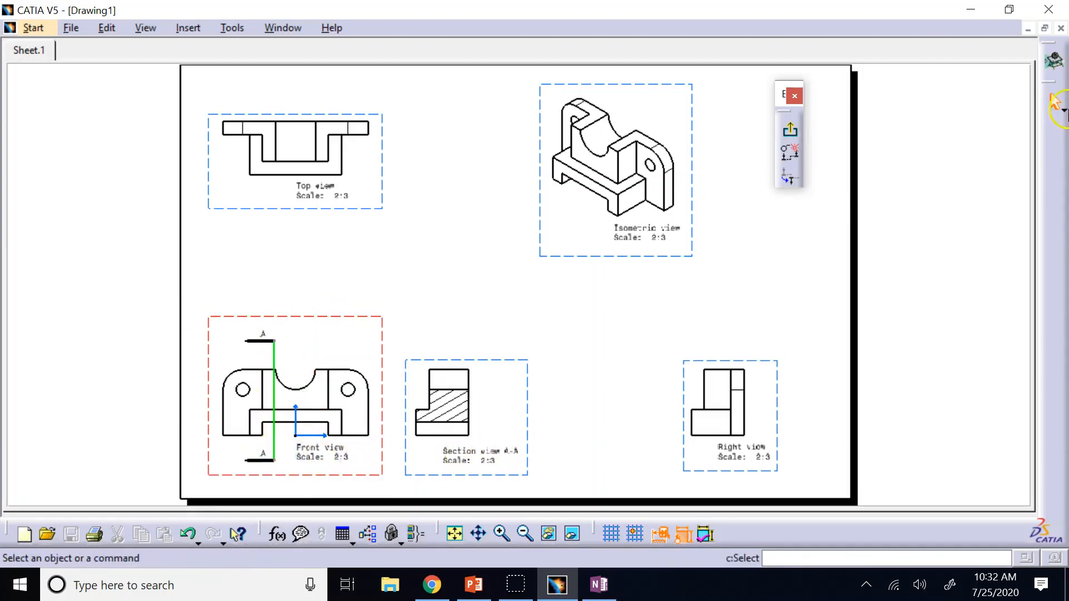
click(792, 134)
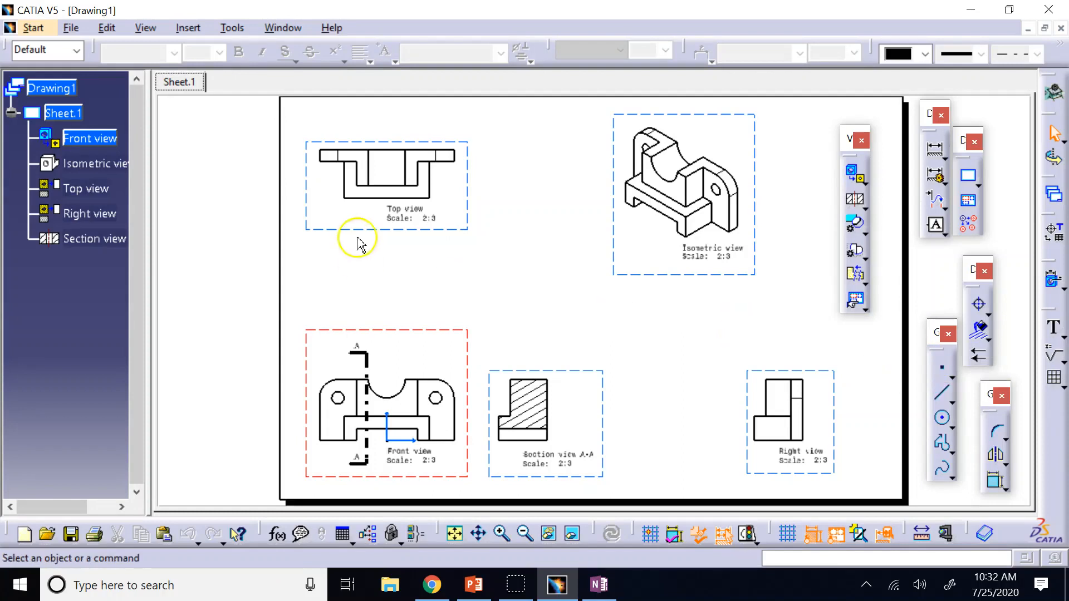
Step: Delete section view A-A and activate the top view
click(605, 442)
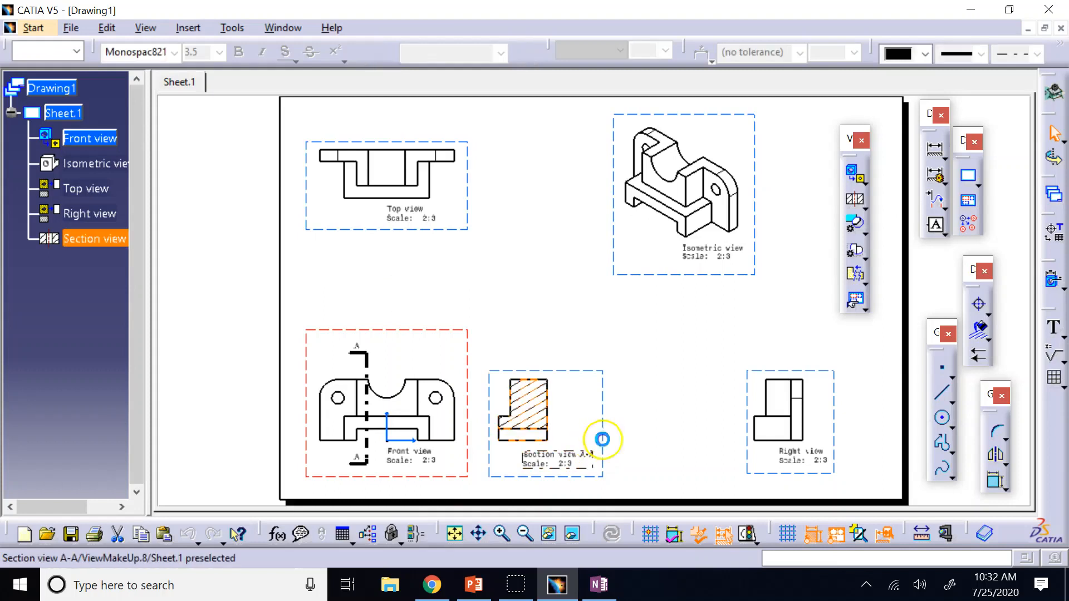
key(Delete)
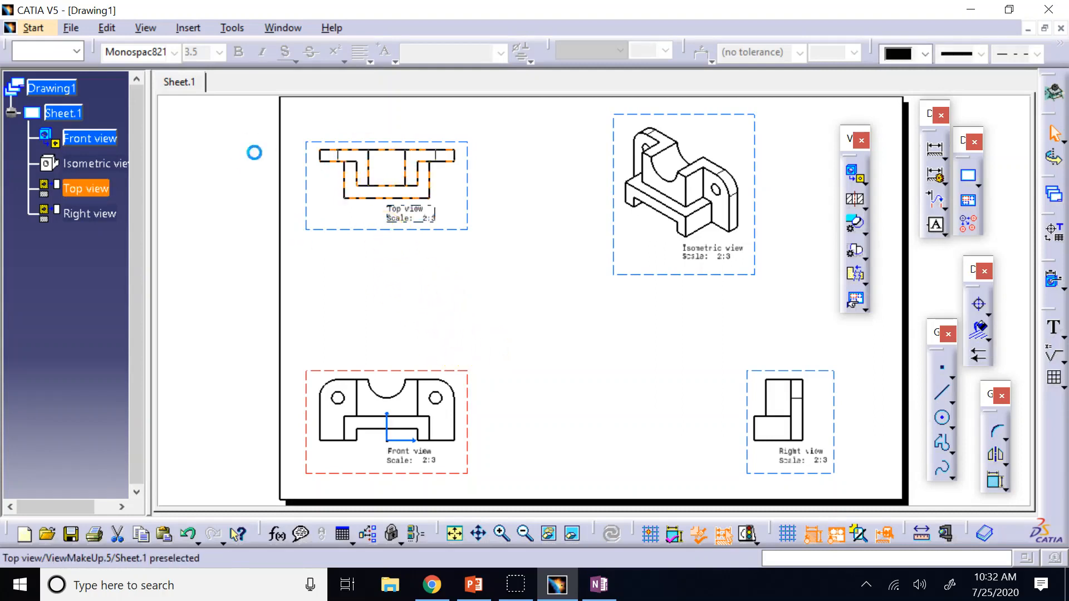
click(390, 233)
click(495, 318)
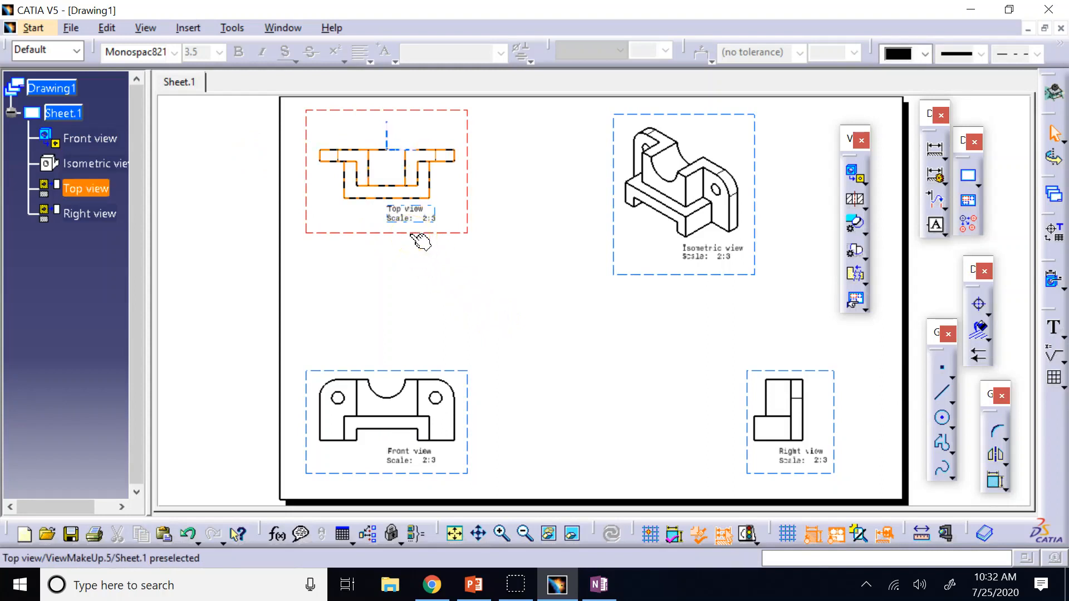
Step: Turn on hidden lines, axis and center lines in the top view's properties
right_click(412, 239)
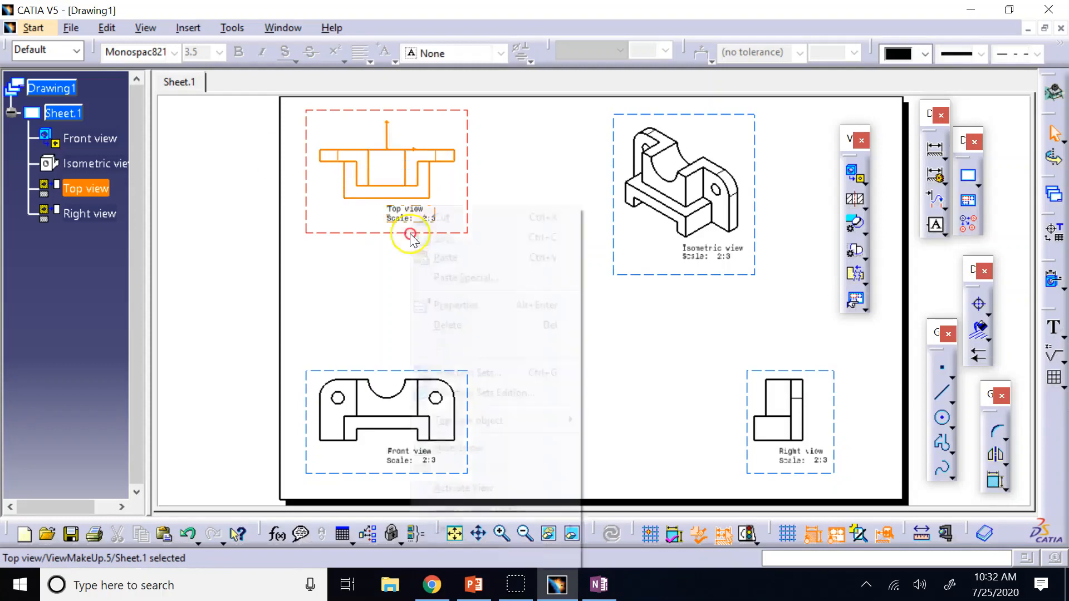
click(480, 306)
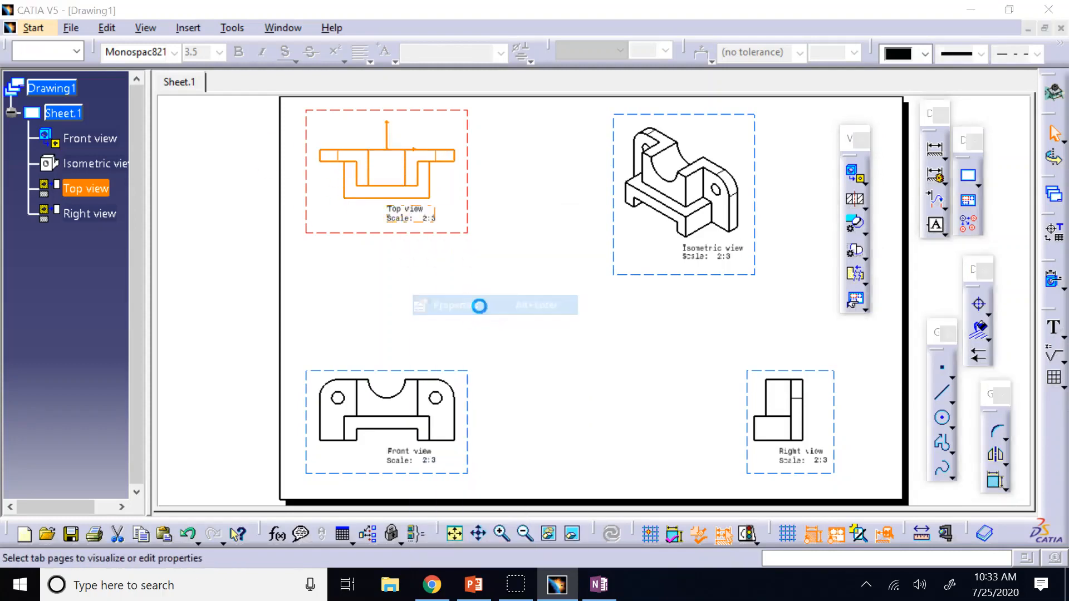
click(664, 227)
click(662, 245)
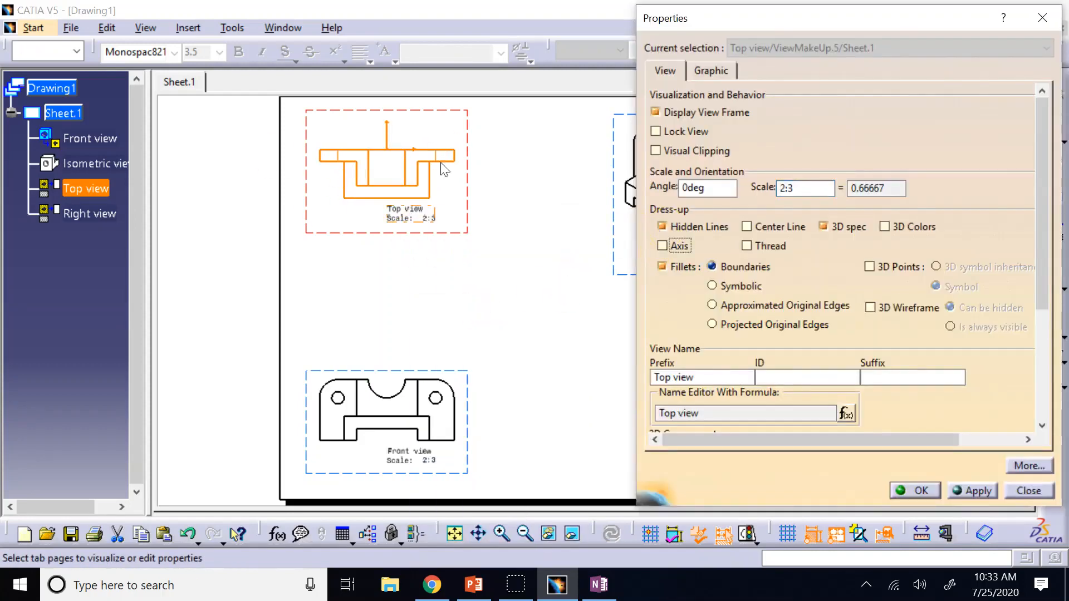
click(746, 226)
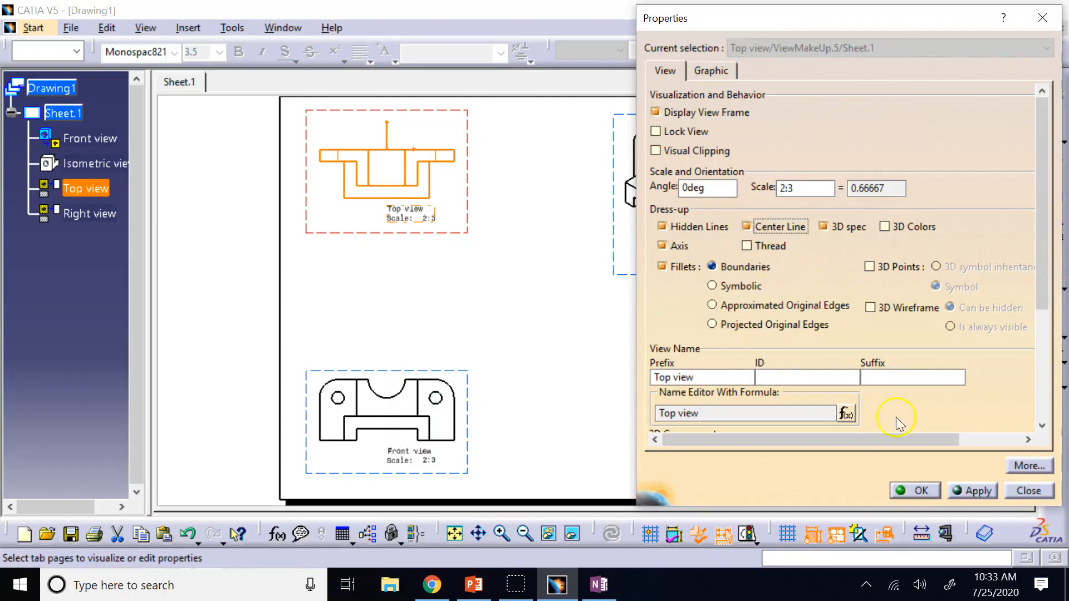
click(915, 490)
click(414, 193)
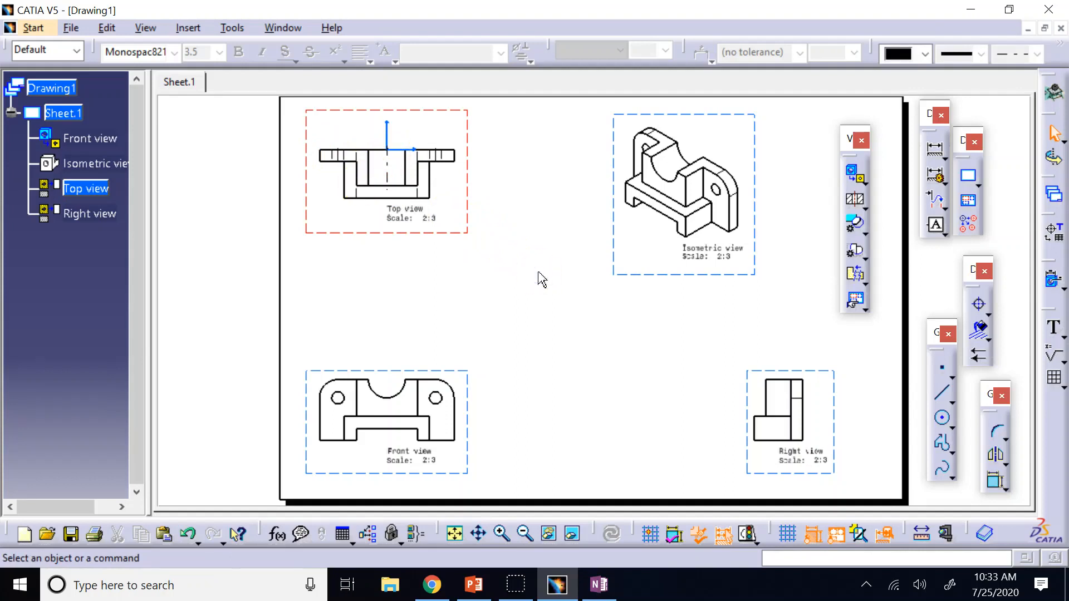
Step: Create section view A-A from a horizontal cutting line through the top view's flanges, placing it directly below the top view
click(853, 201)
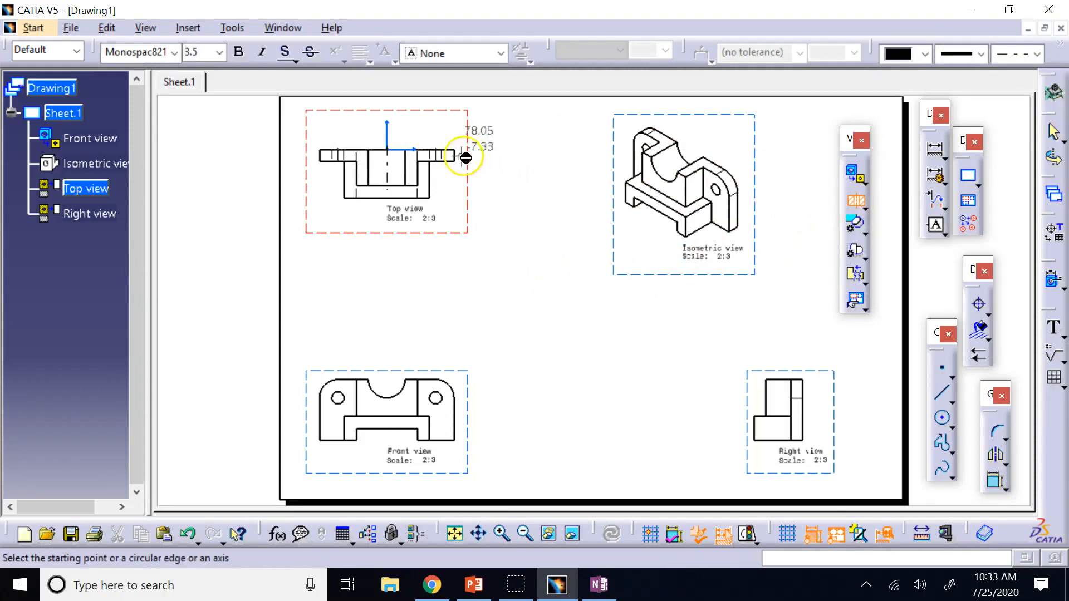
click(500, 535)
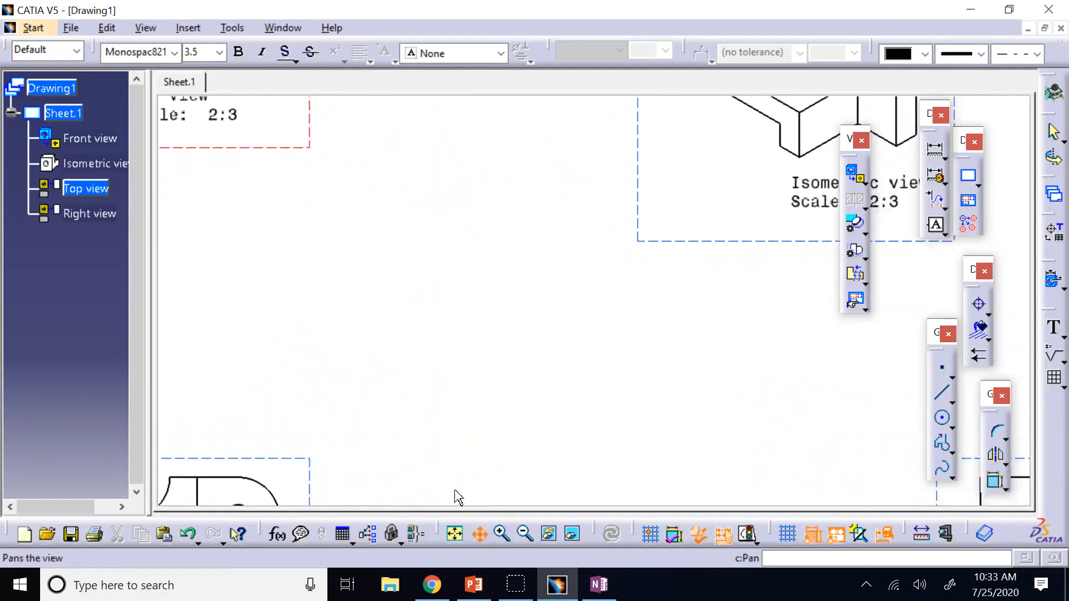
drag(320, 284, 607, 543)
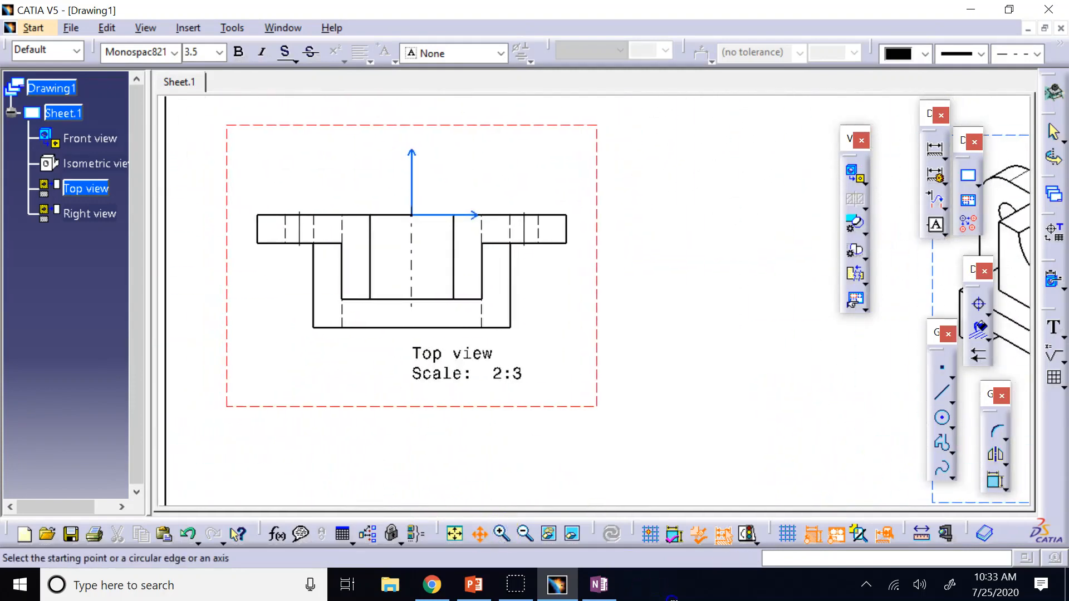
click(238, 229)
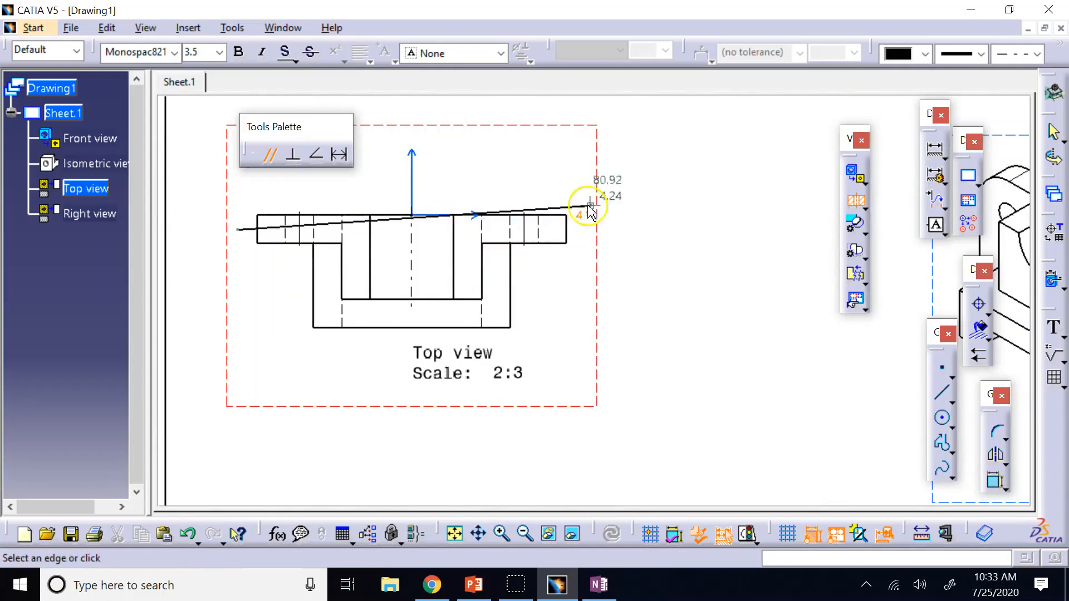
click(589, 229)
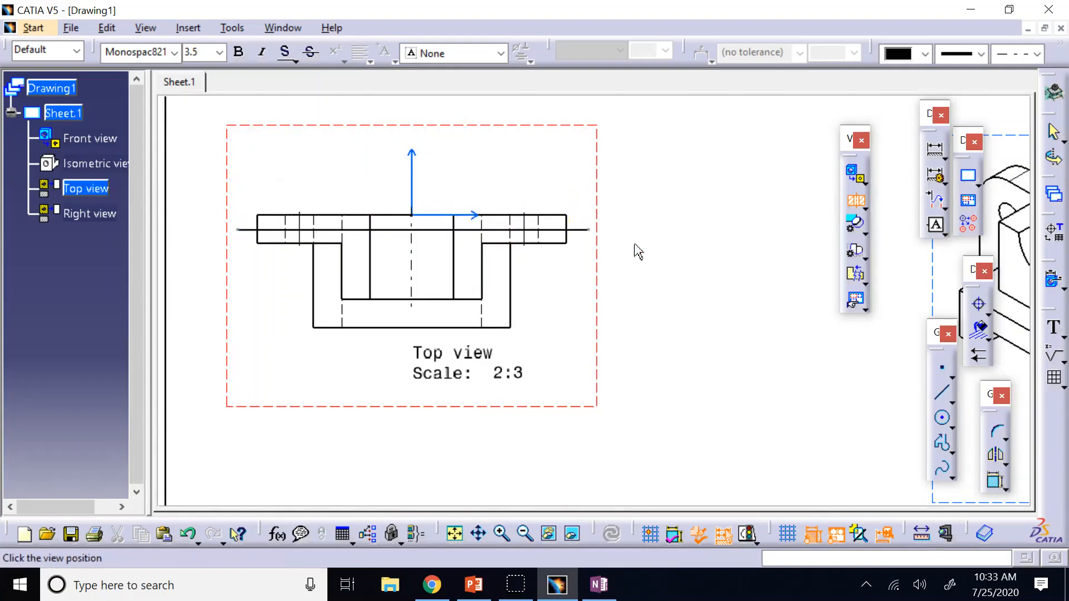
click(523, 535)
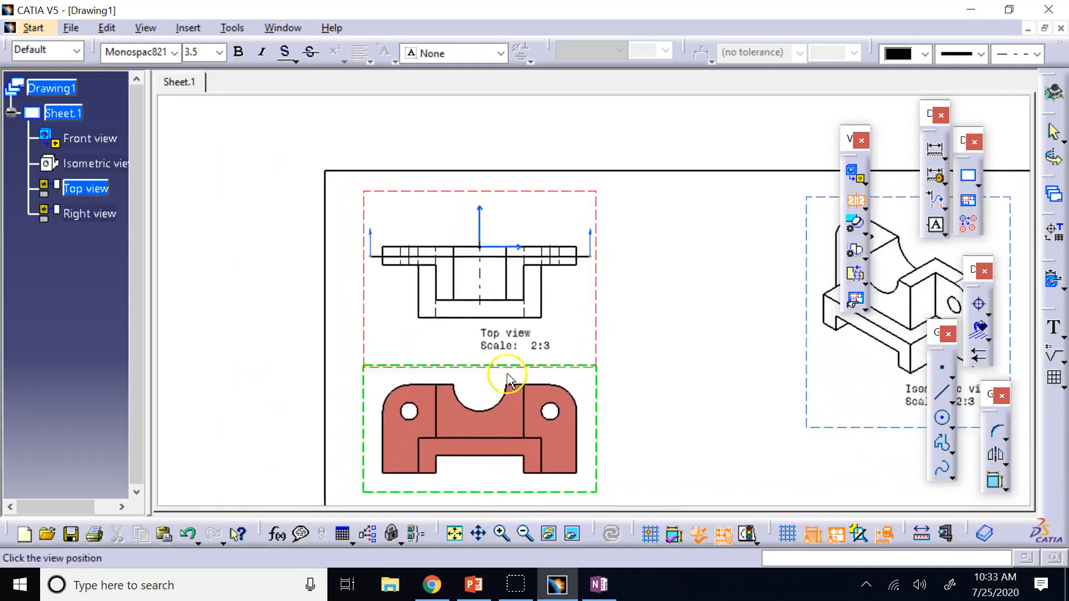
click(524, 534)
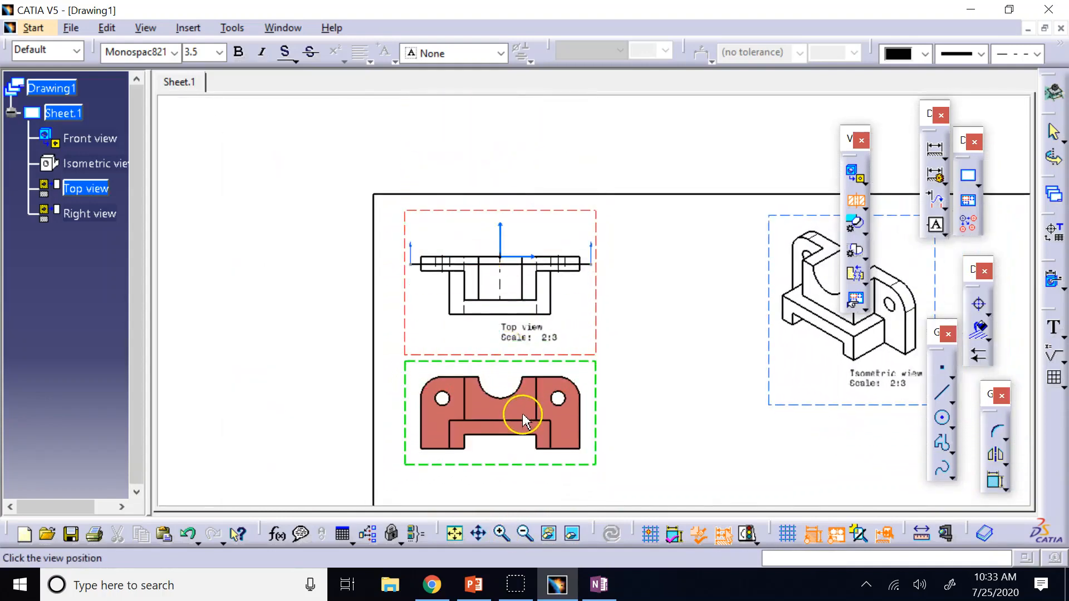
click(522, 415)
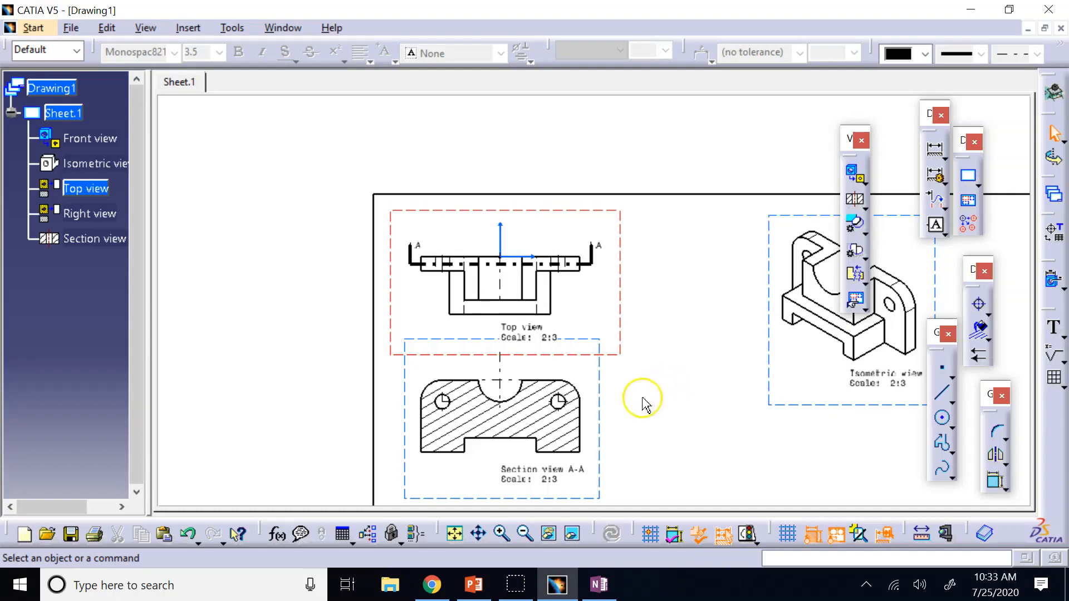
Step: Turn off hidden lines, axis and center lines in section view A-A's properties
right_click(603, 401)
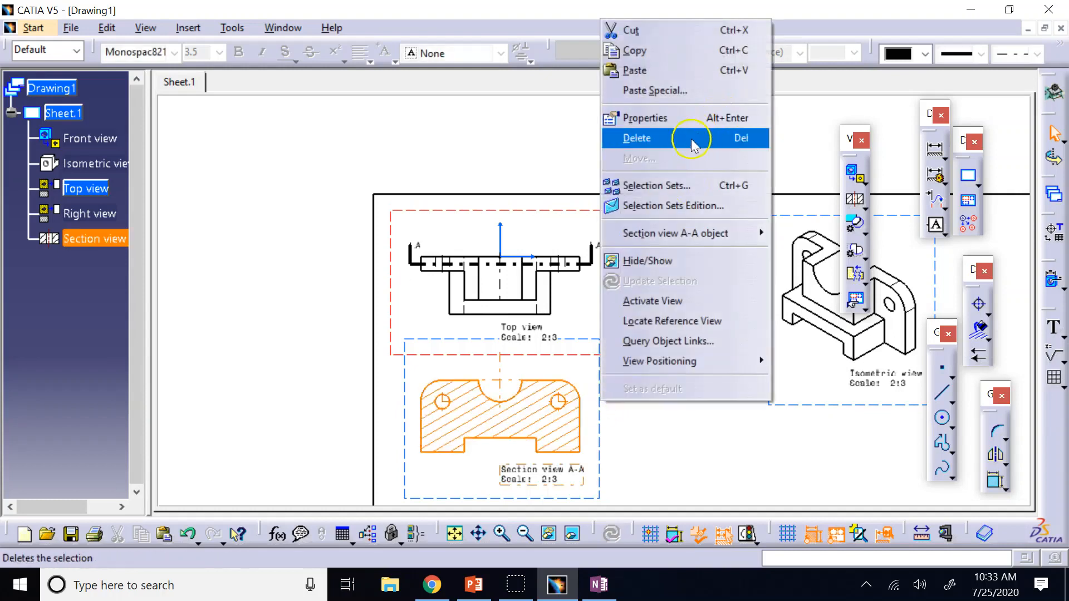
click(671, 118)
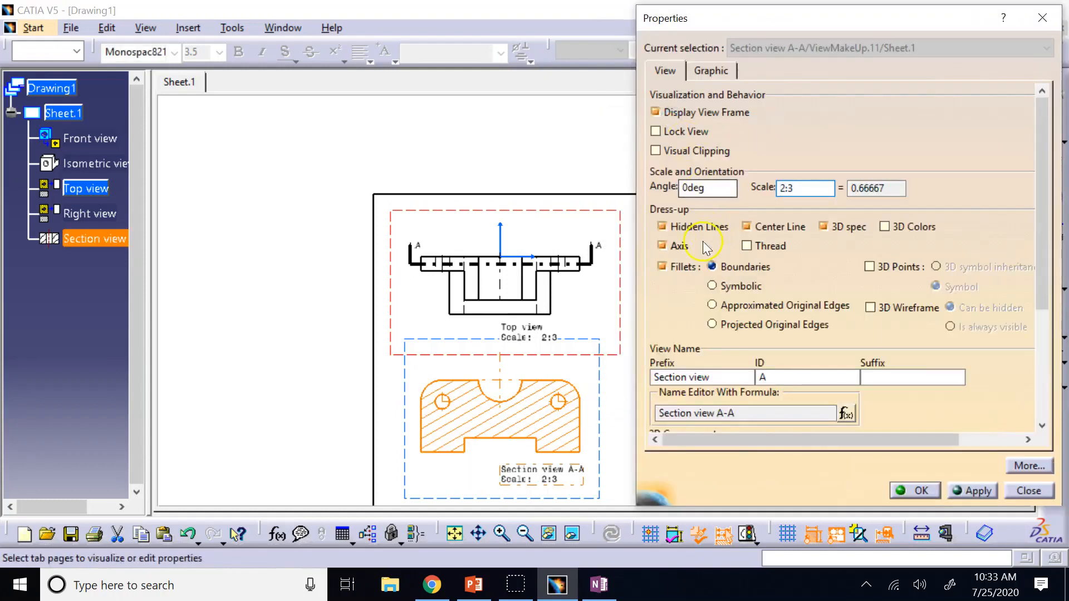
click(680, 227)
click(748, 226)
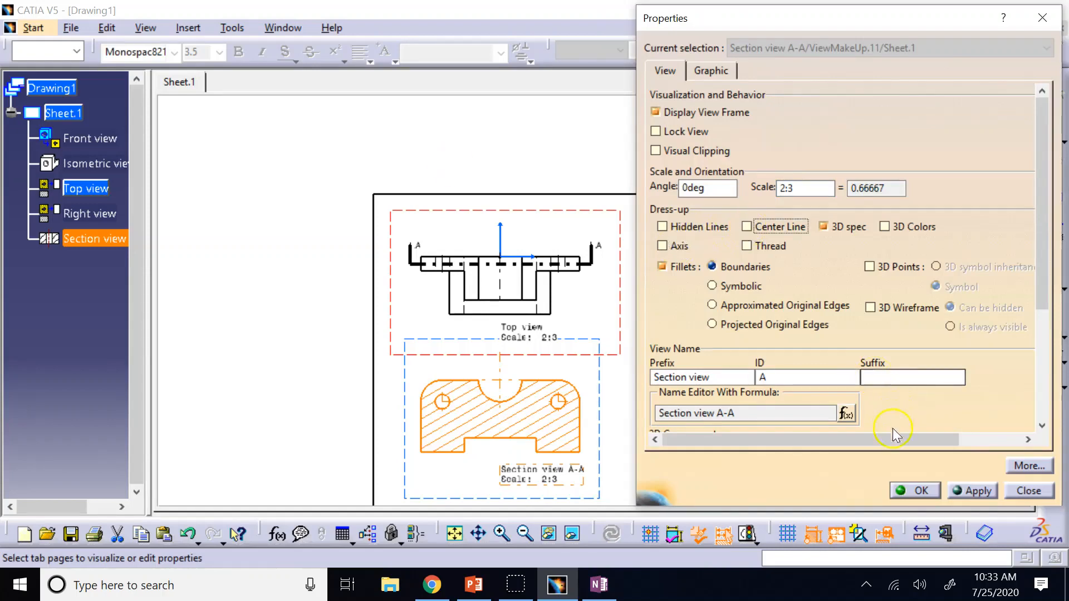
click(911, 490)
click(709, 378)
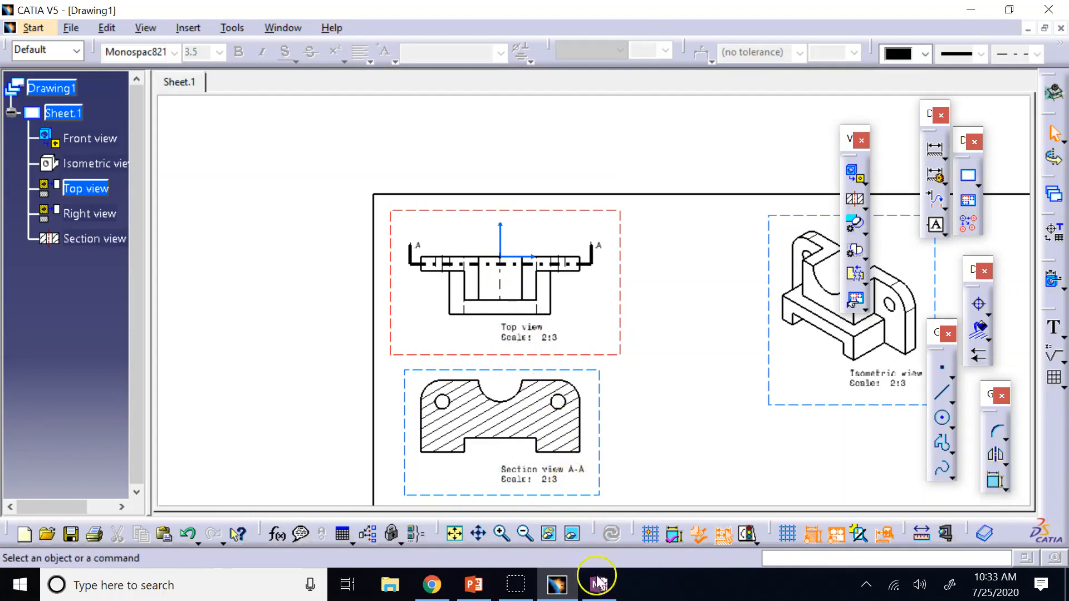
Step: Switch to PowerPoint, read the slide on filling areas and changing the hatching lines, and return to CATIA
mouse_move(600, 585)
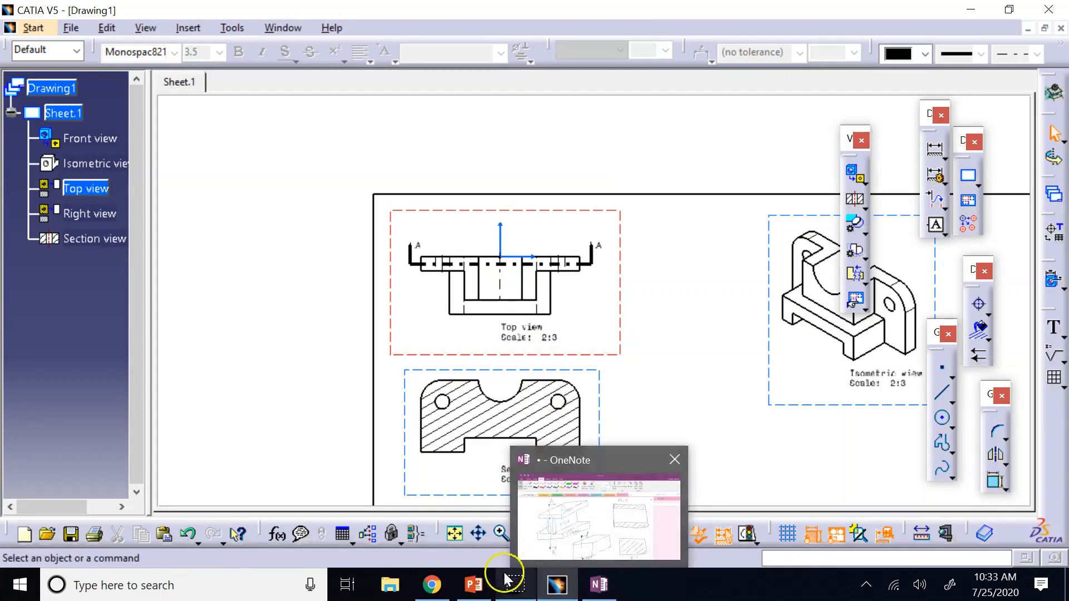
click(474, 583)
click(101, 183)
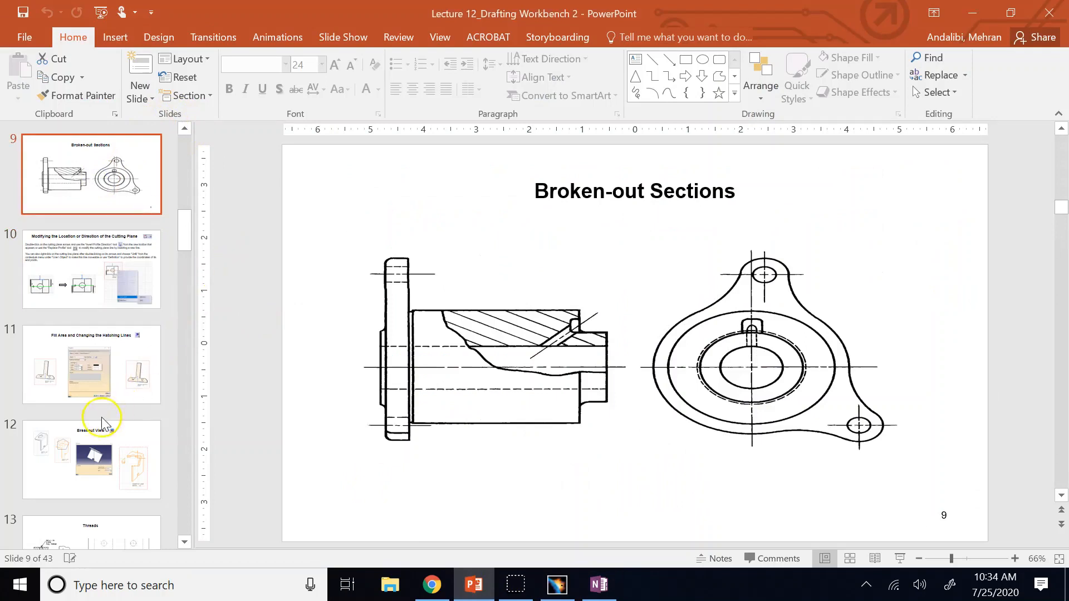
click(78, 356)
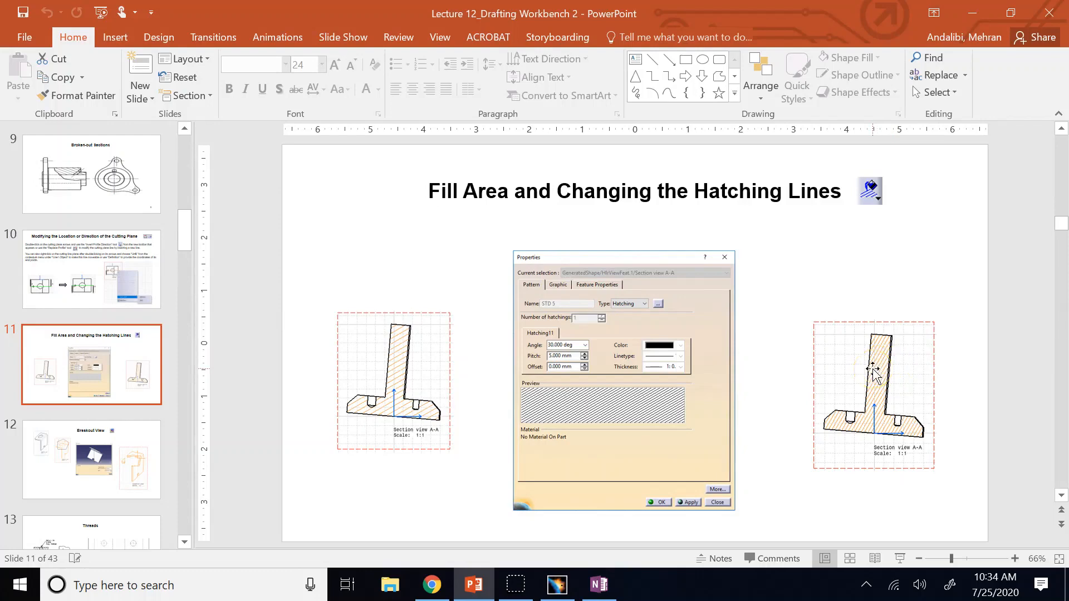
click(557, 585)
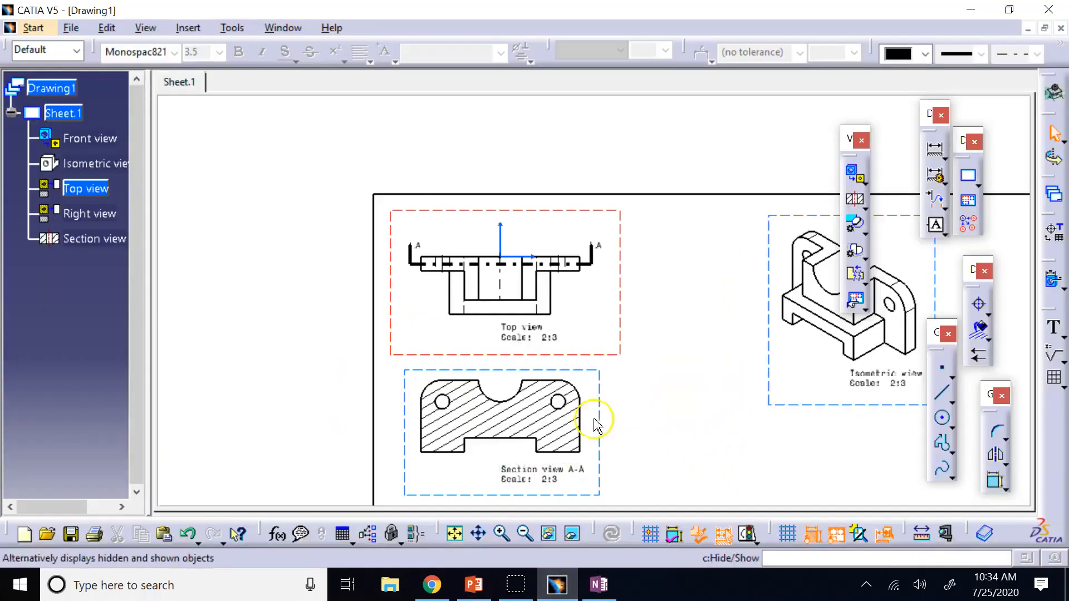
Step: Delete the hatching from section view A-A and undo the deletion
click(537, 427)
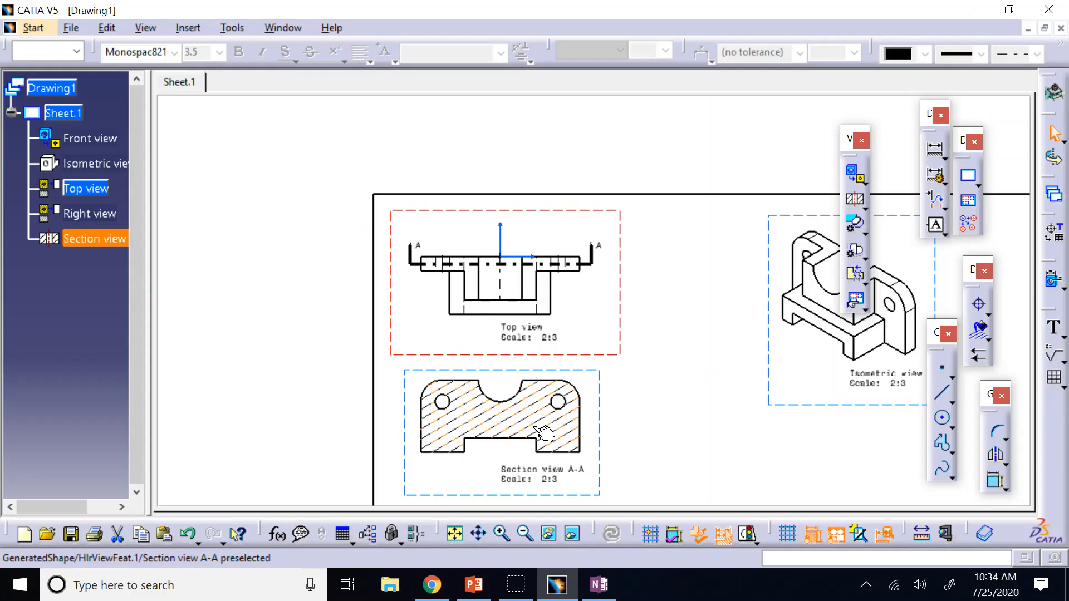
click(535, 427)
key(Delete)
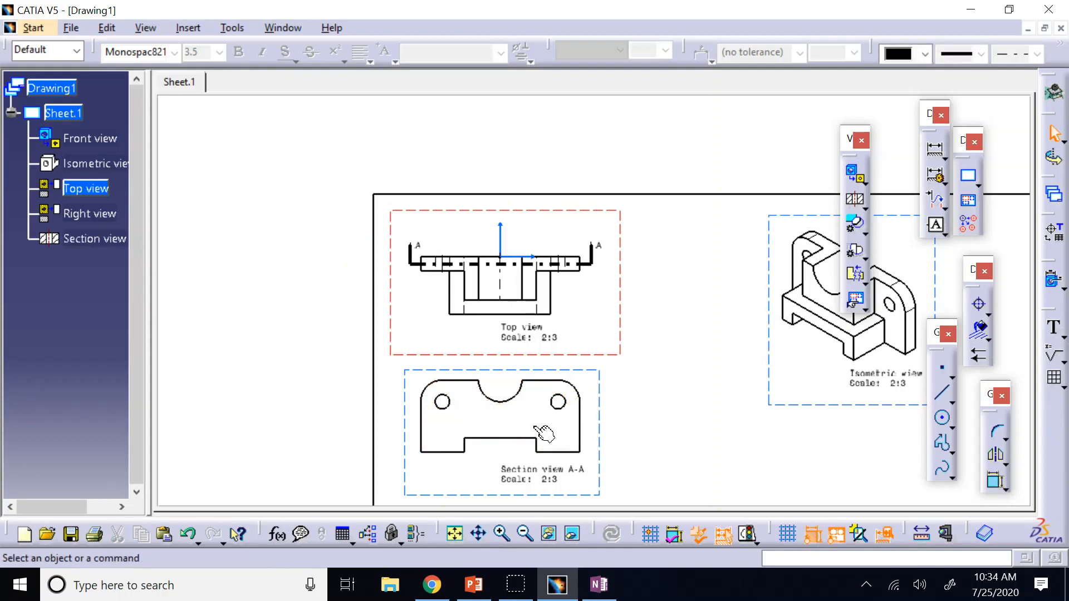
key(ctrl+z)
click(786, 322)
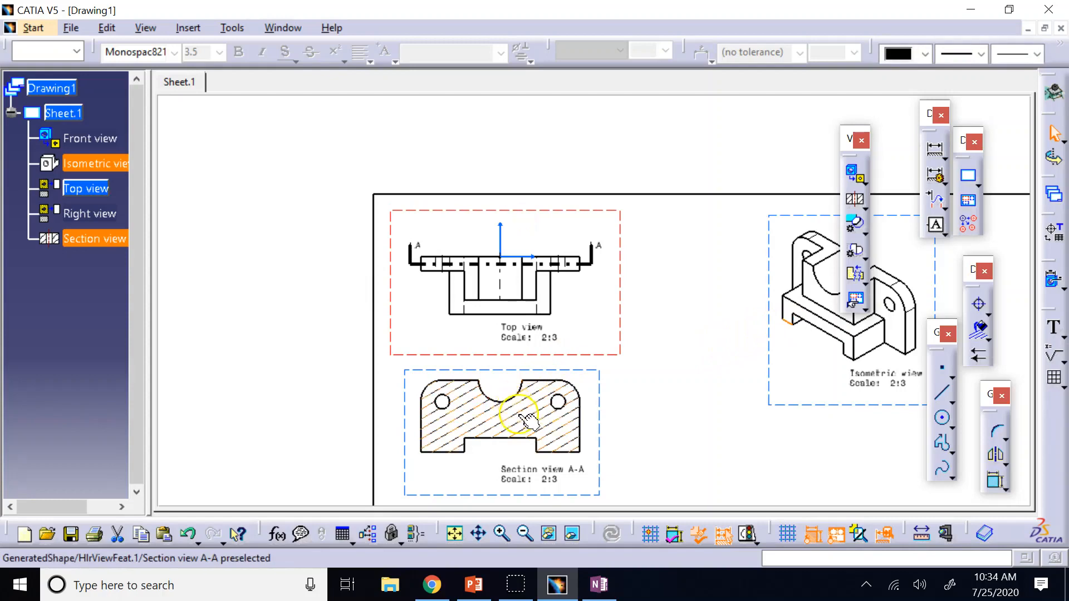
Step: Set section view A-A's hatching to a 60 deg angle and a 4 mm pitch, and apply the pattern
double_click(528, 422)
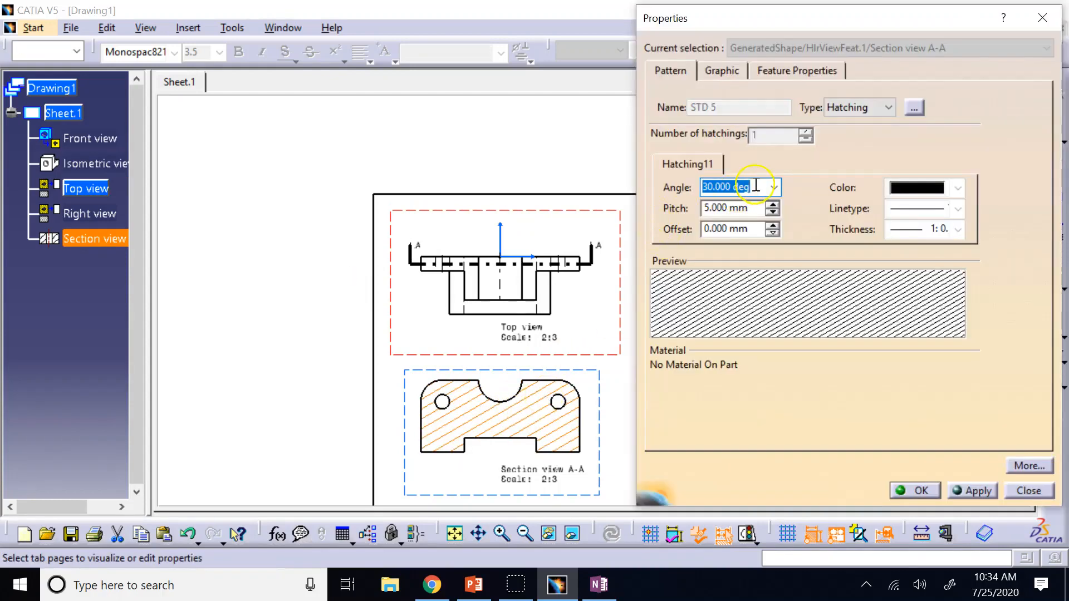
click(774, 188)
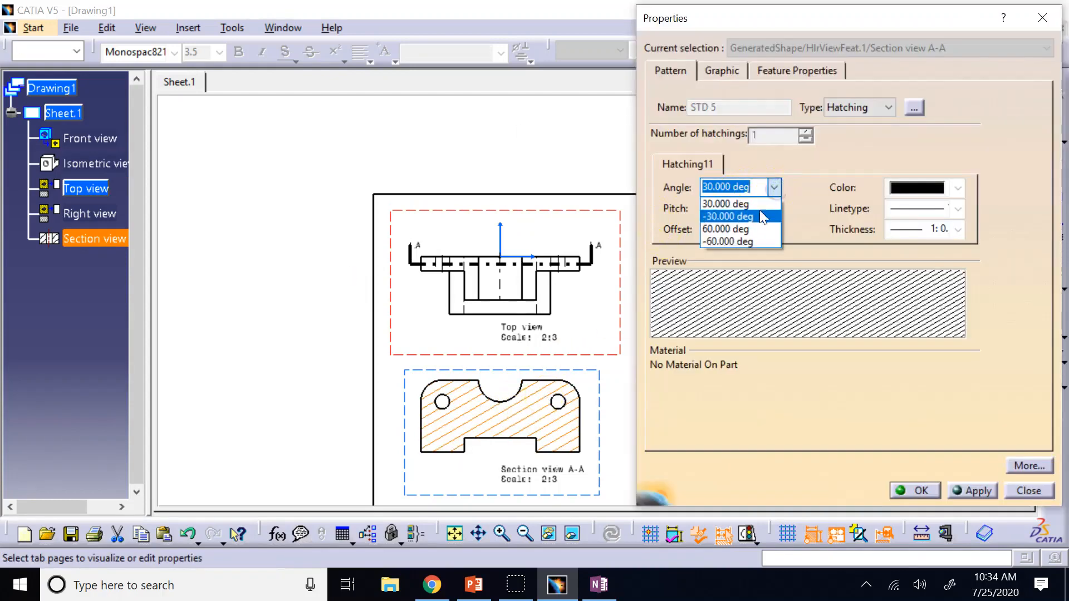
click(747, 228)
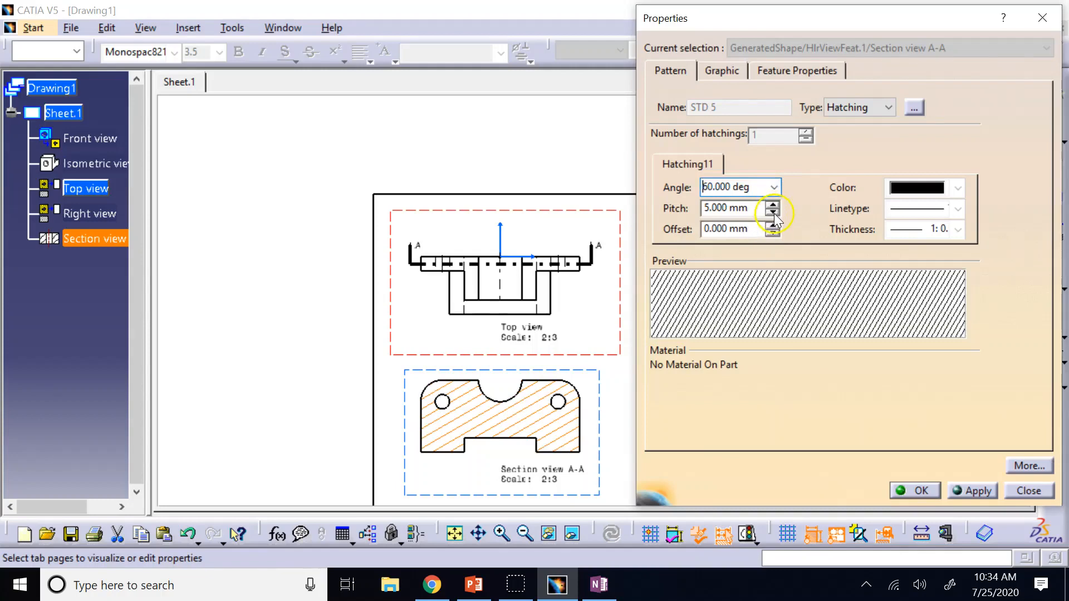
click(773, 213)
click(774, 213)
click(774, 213)
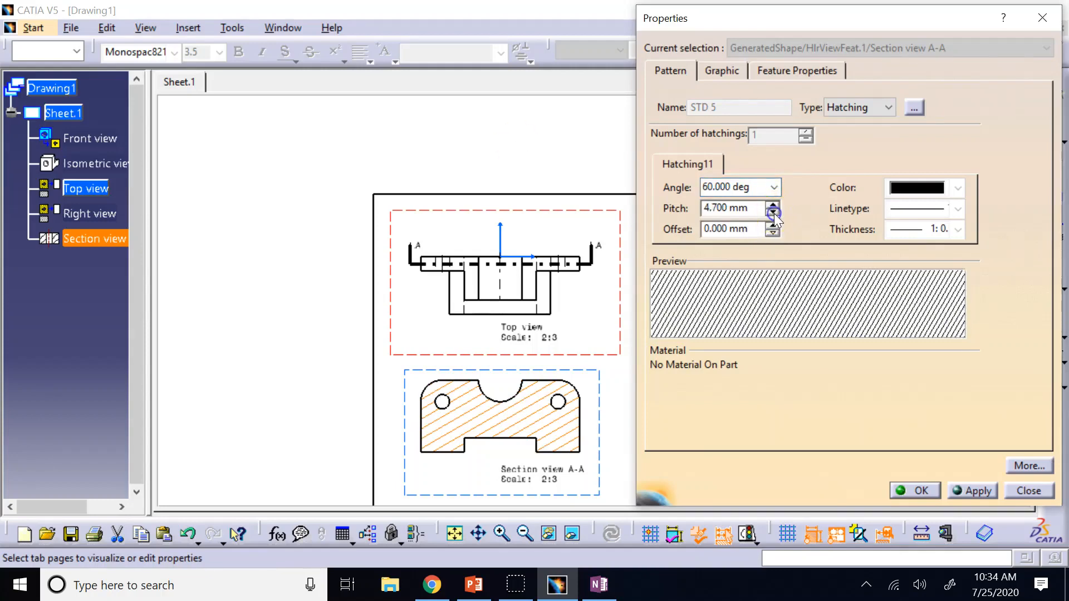
click(774, 213)
click(774, 212)
click(773, 213)
click(774, 212)
click(774, 213)
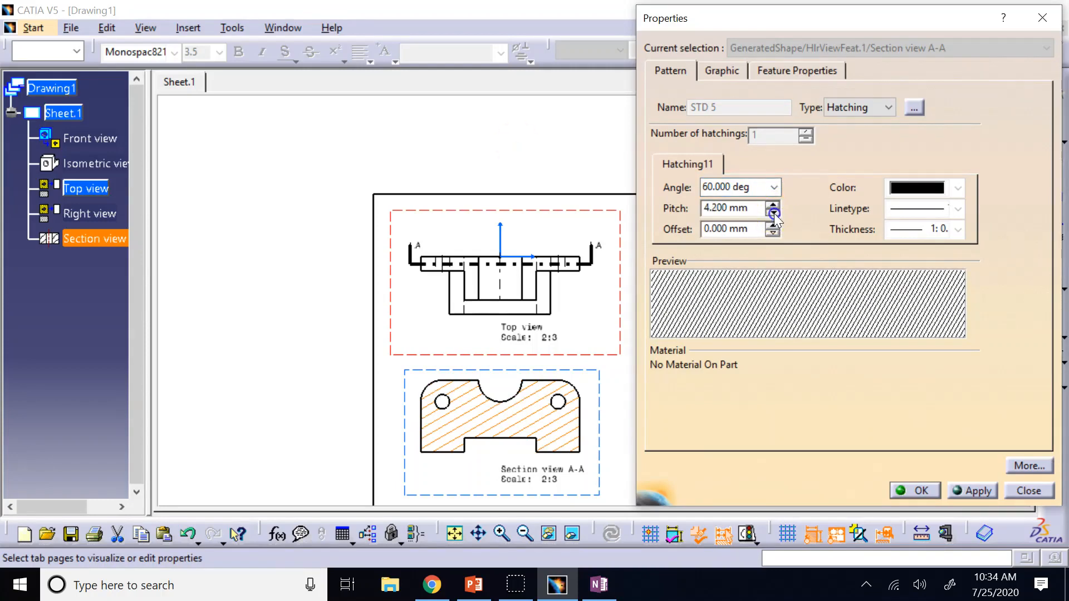
click(773, 213)
click(774, 213)
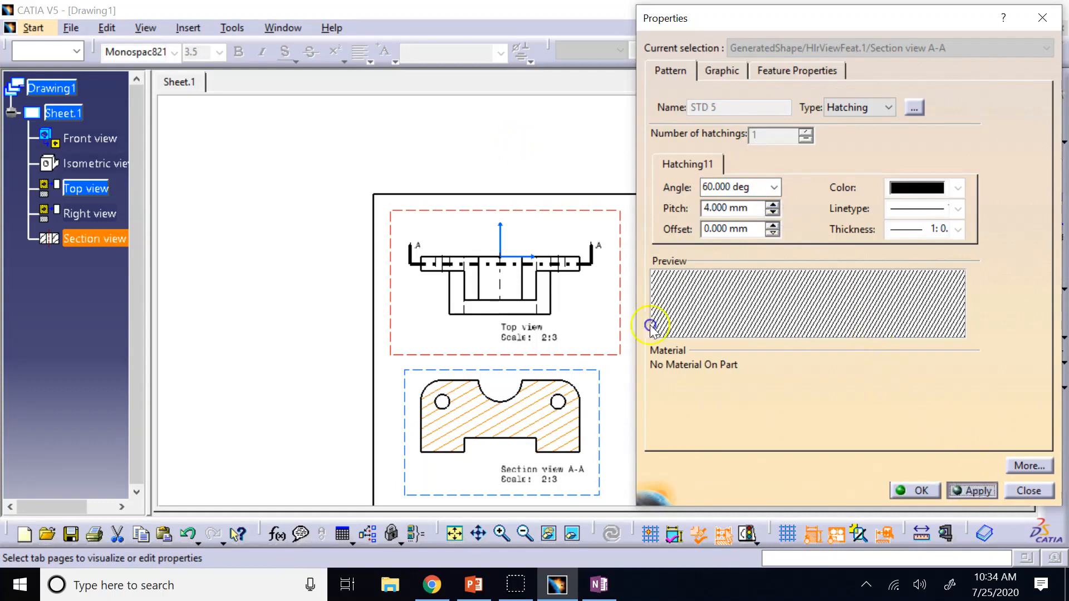
click(975, 491)
click(915, 491)
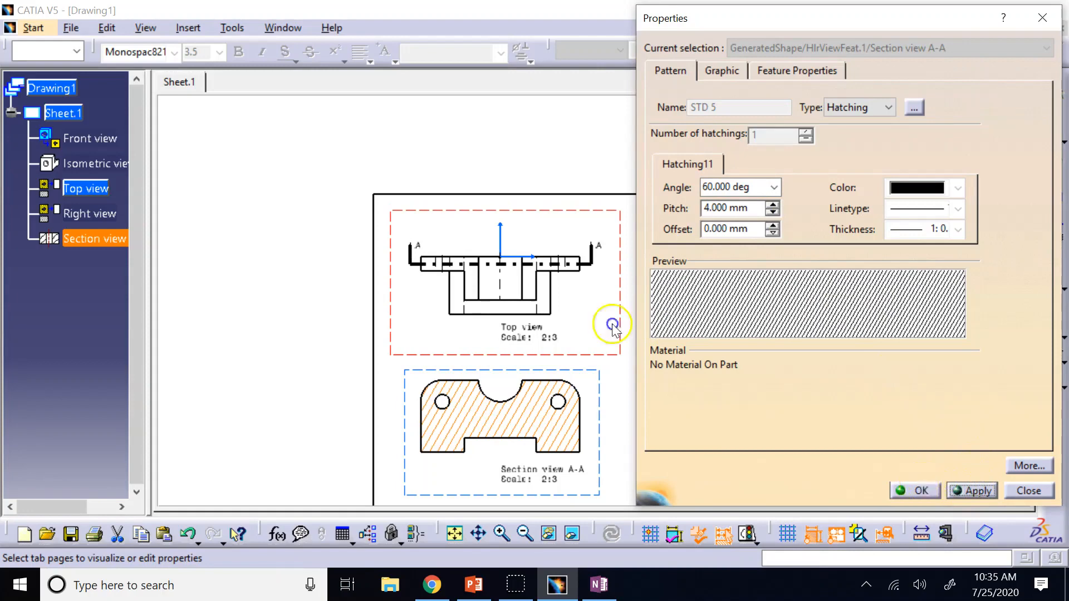
Step: Undo the hatching angle and pitch changes in section view A-A and clear the selection
click(494, 430)
click(827, 346)
key(ctrl+z)
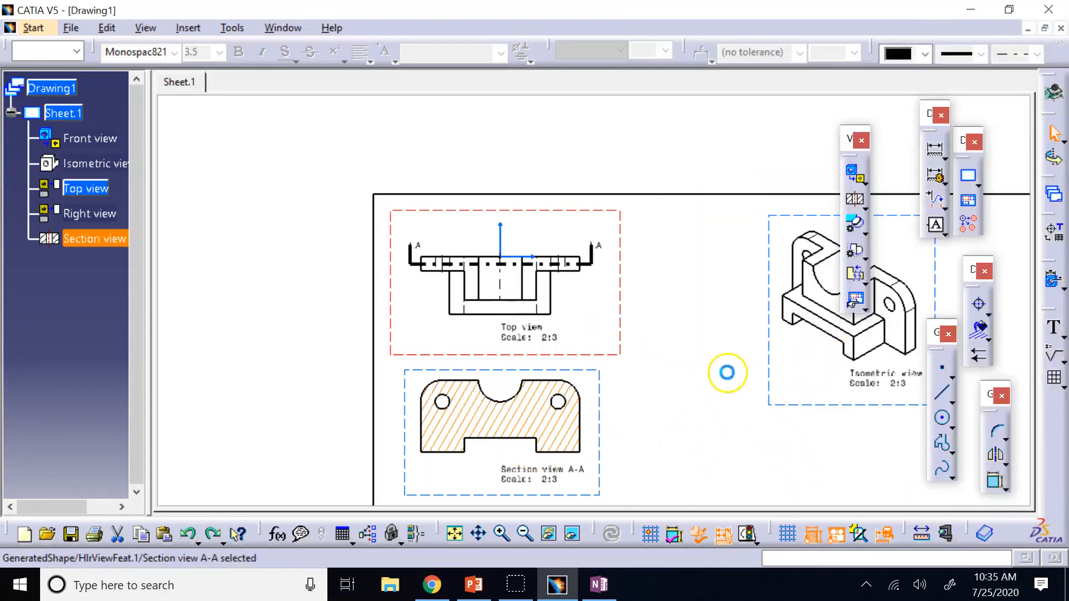
key(ctrl+z)
click(710, 373)
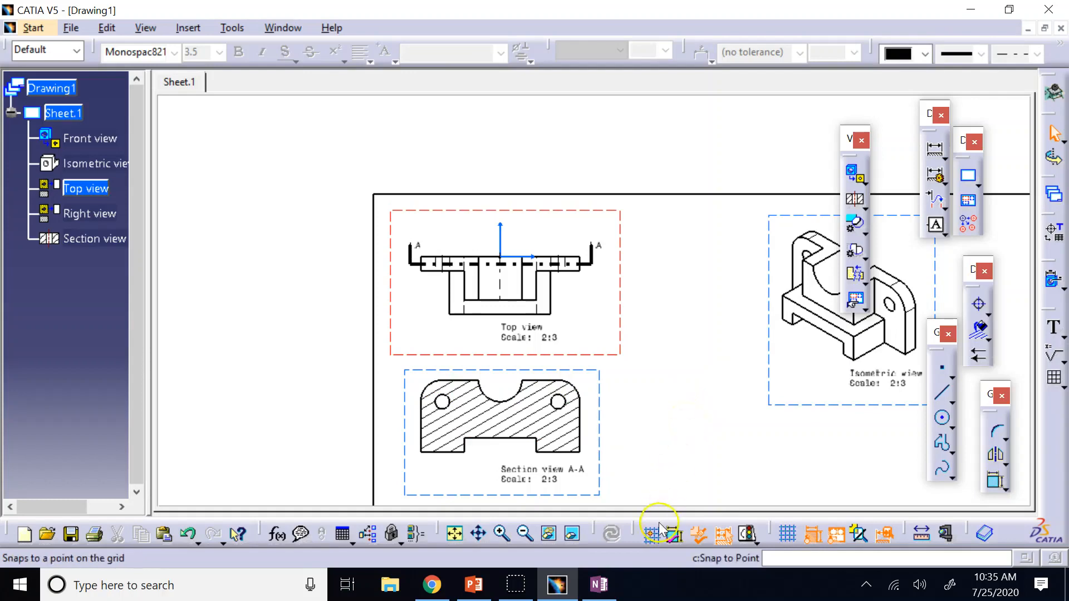
Step: Switch to PowerPoint, compare the Broken-out Sections and Breakout View slides, and return to CATIA
click(475, 585)
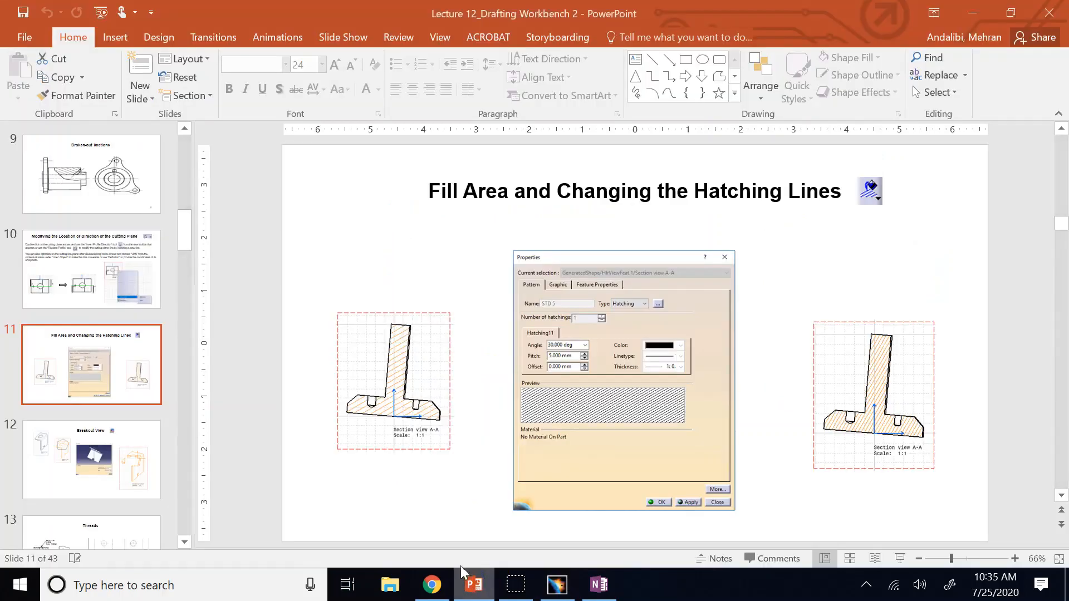
click(81, 168)
click(78, 471)
click(78, 170)
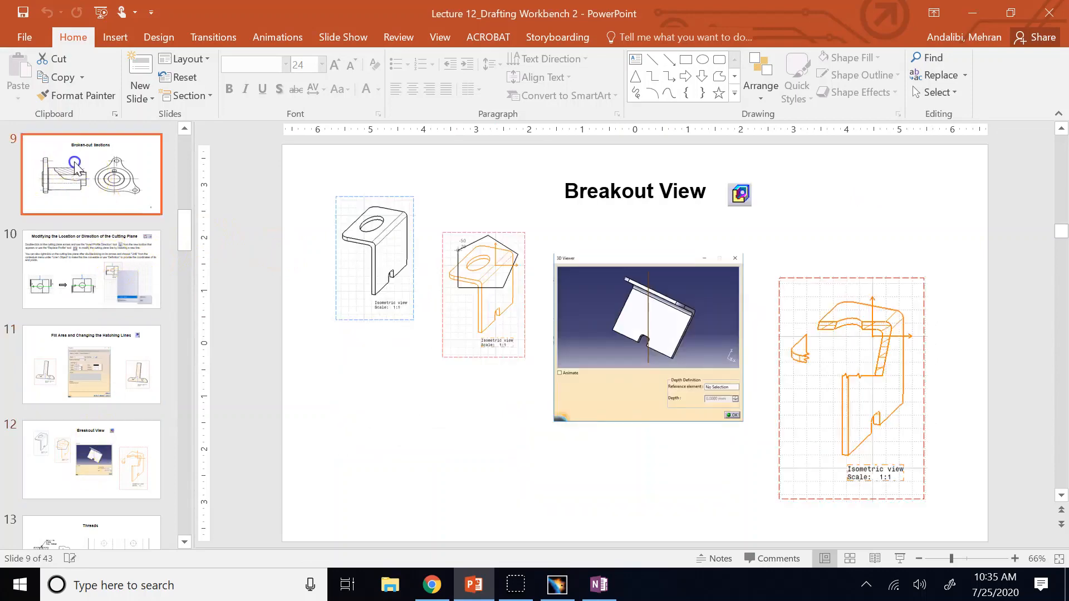
click(78, 463)
click(98, 168)
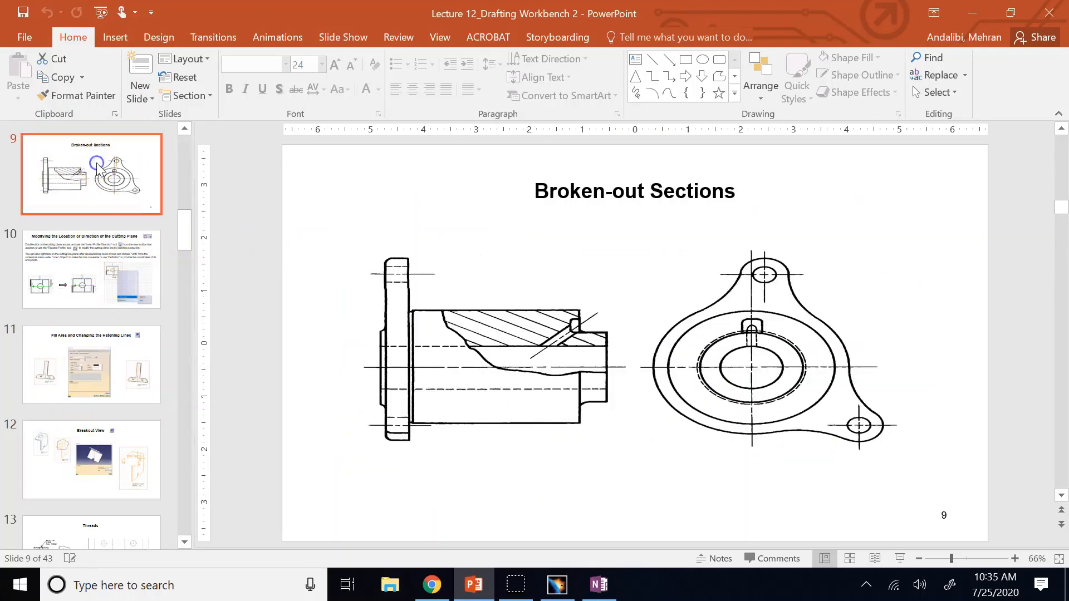
click(558, 584)
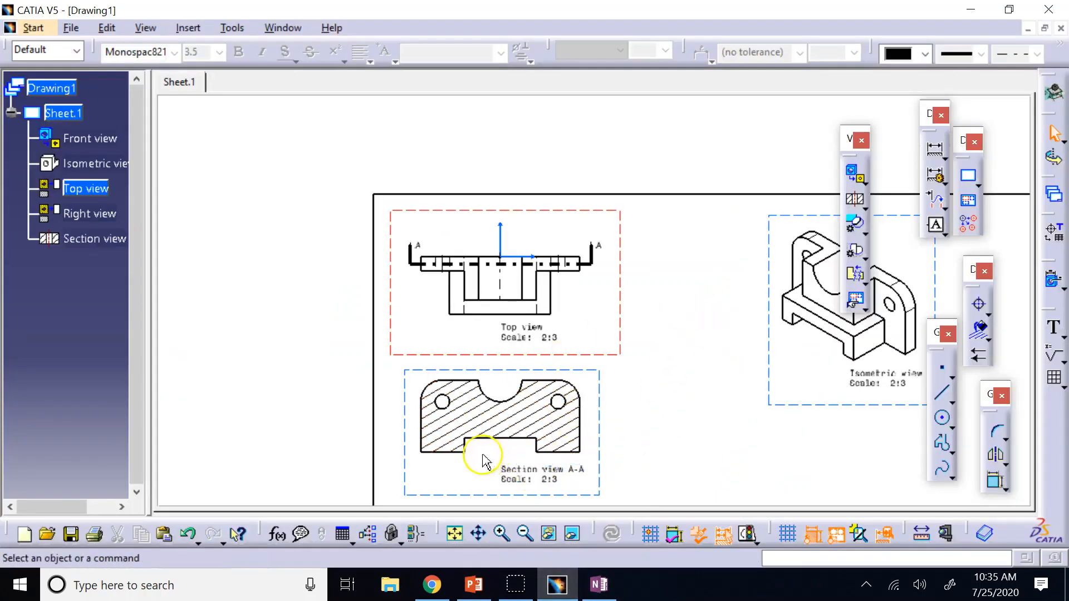
Step: Activate the isometric view as the target for the Breakout View command
mouse_move(633, 422)
middle_down()
mouse_move(196, 272)
mouse_move(257, 353)
middle_up()
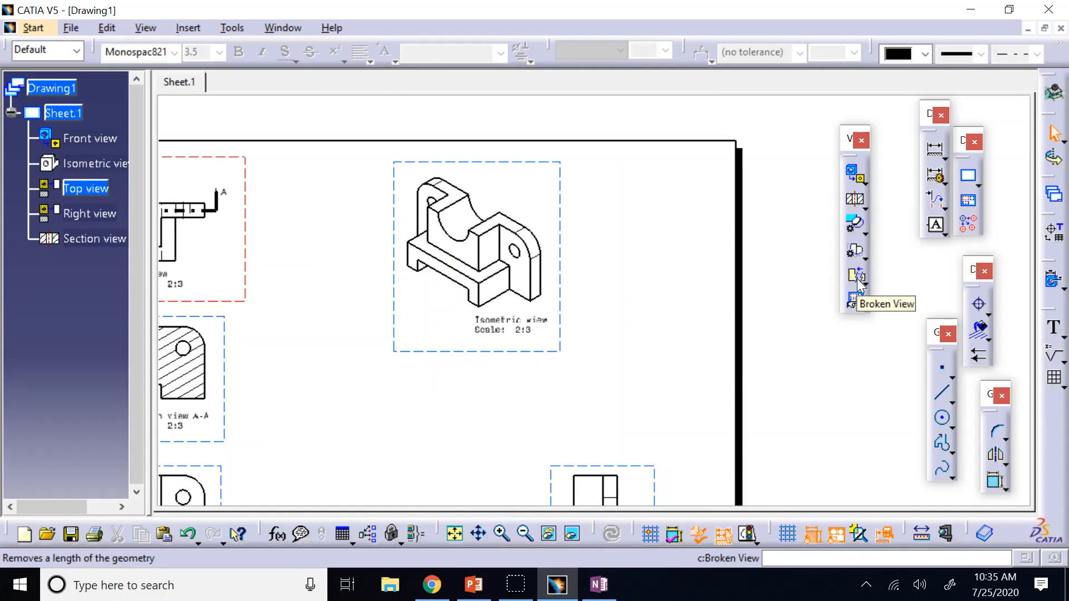
click(858, 276)
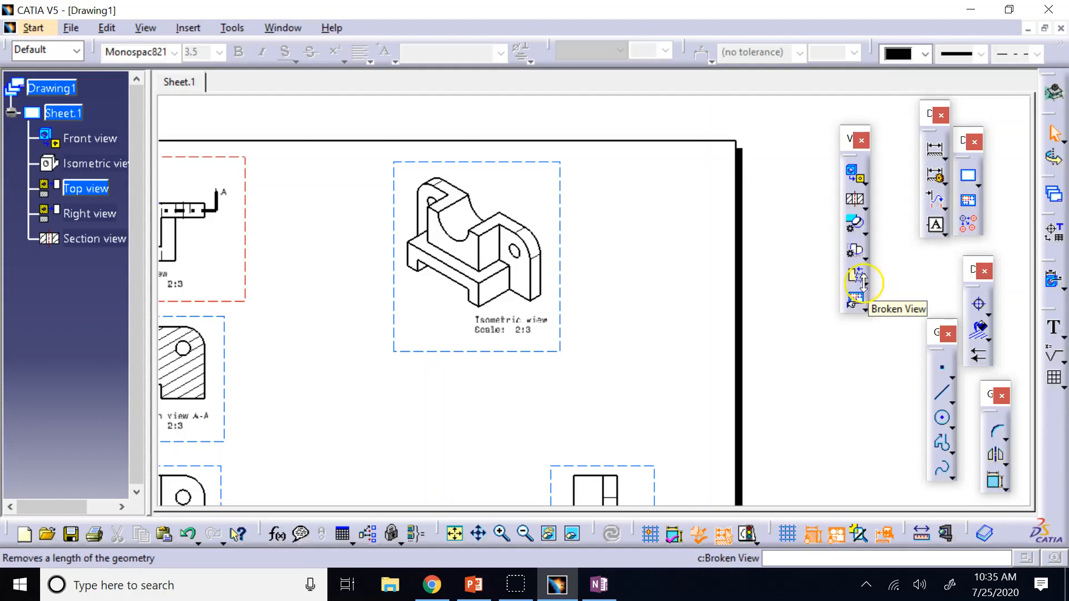
click(864, 288)
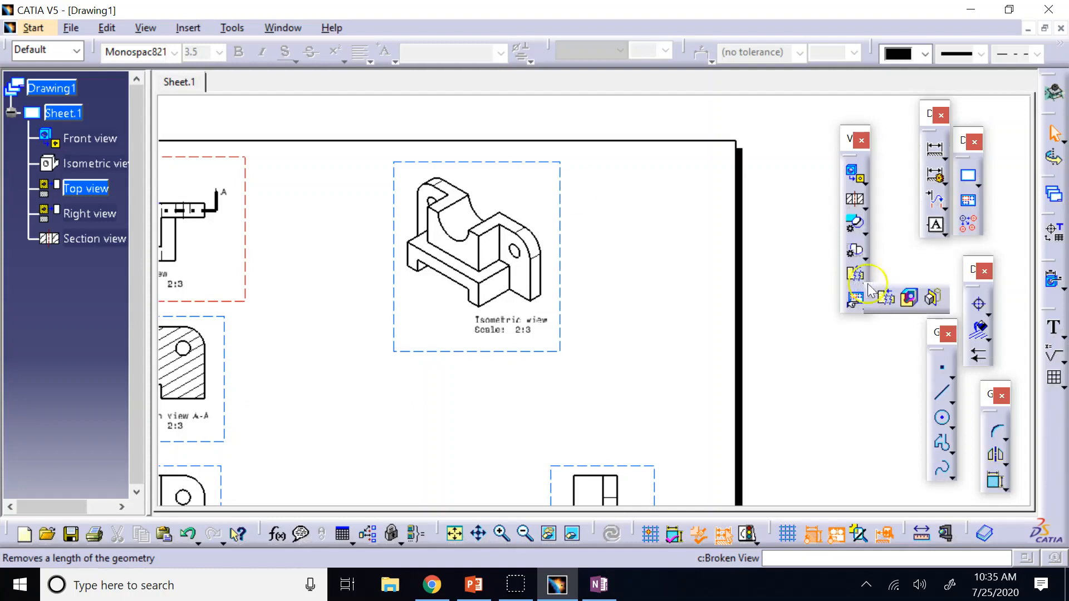
click(909, 300)
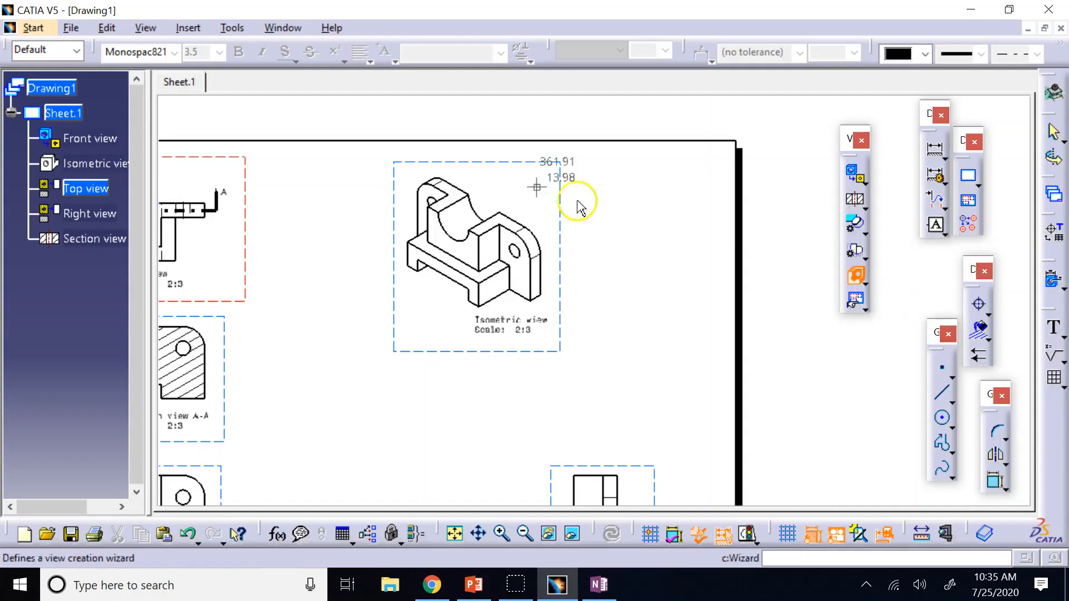
click(852, 273)
double_click(561, 211)
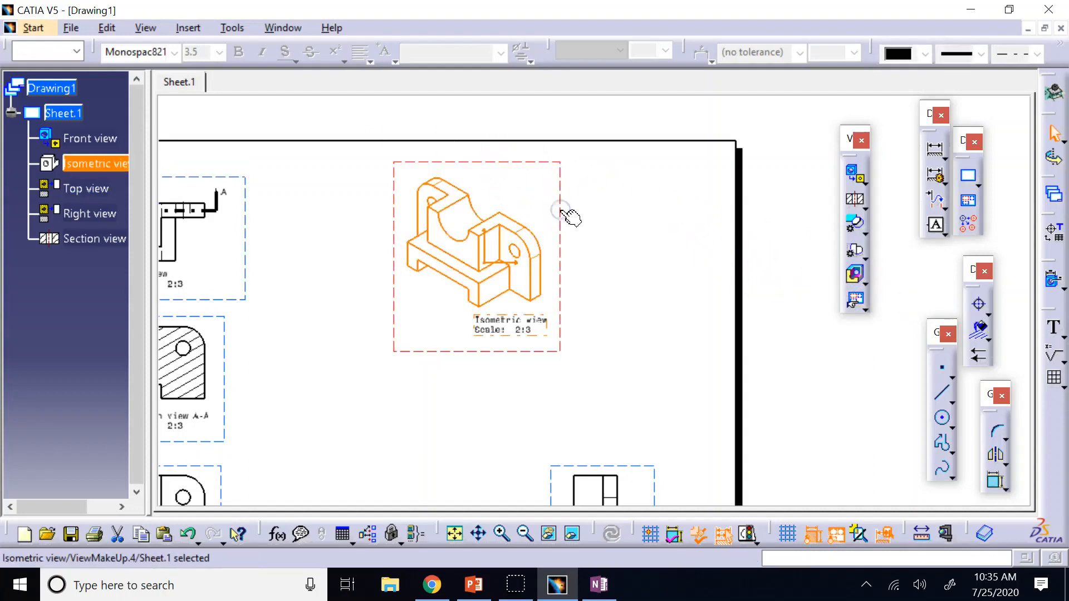
Step: Start a breakout view and draw a closed six-sided profile around the isometric view's front upright lug with the hole
click(855, 275)
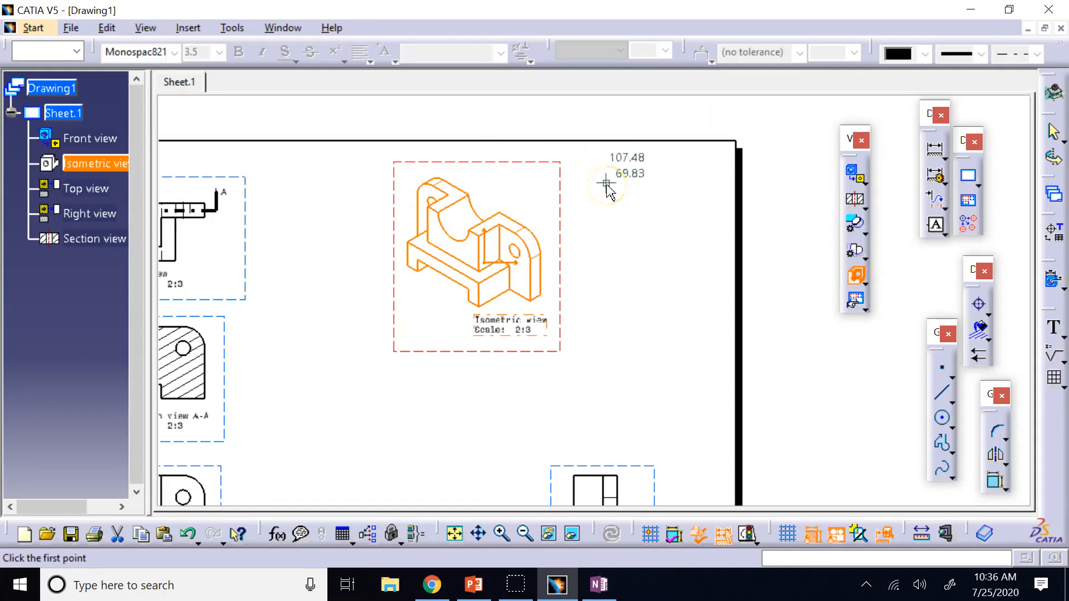
click(559, 254)
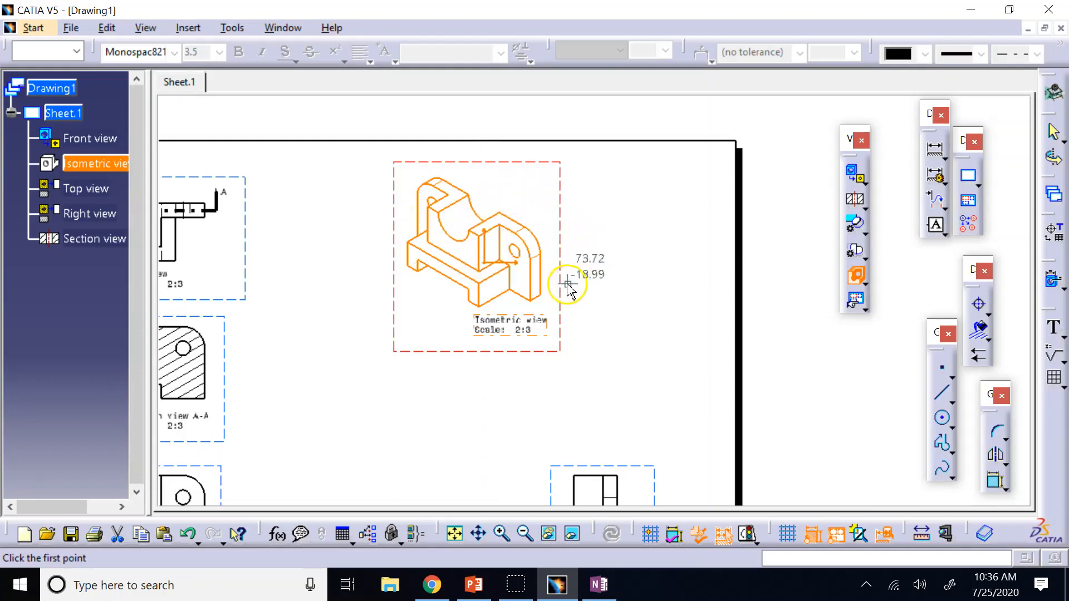
click(505, 195)
click(474, 210)
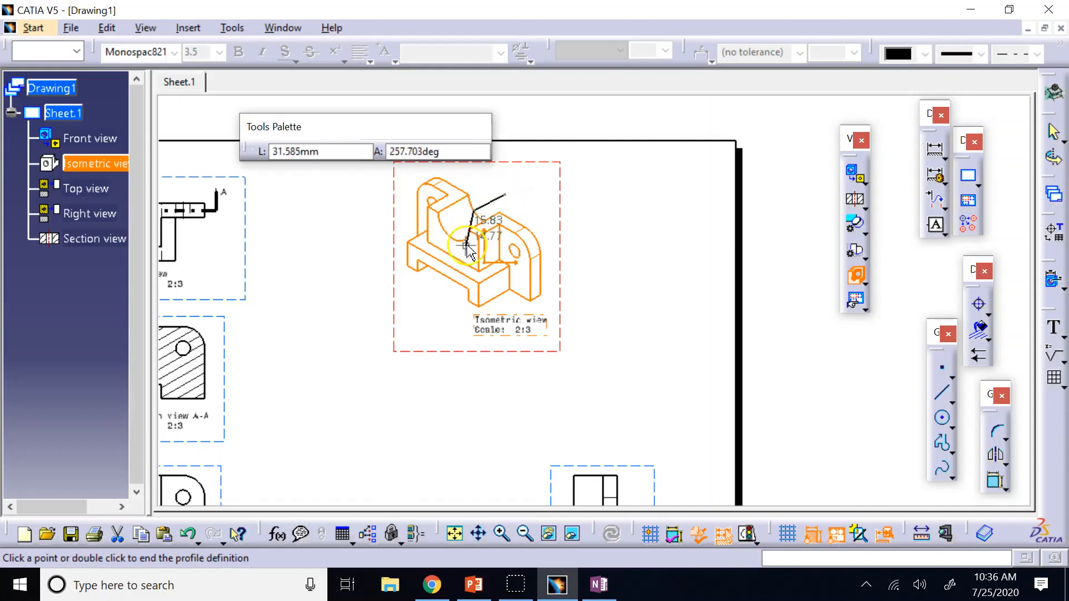
click(467, 243)
click(508, 284)
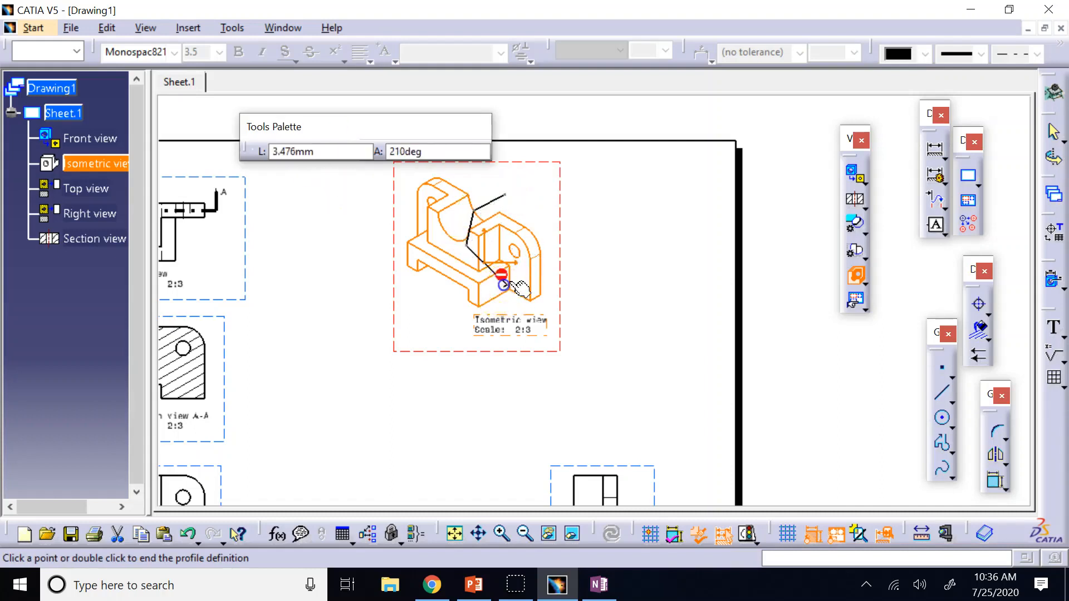
click(557, 254)
click(554, 200)
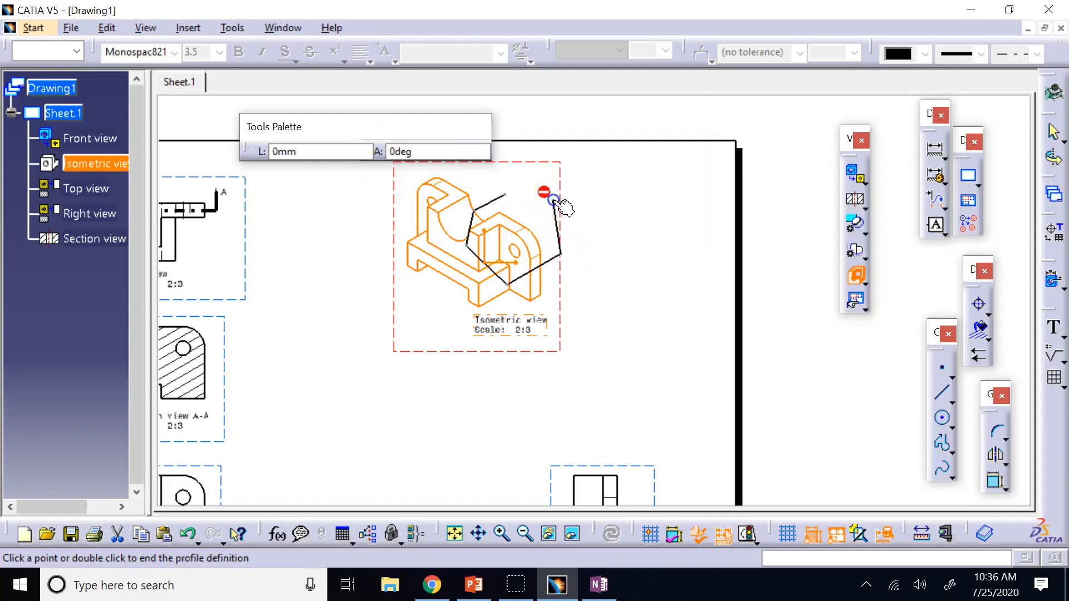
click(503, 194)
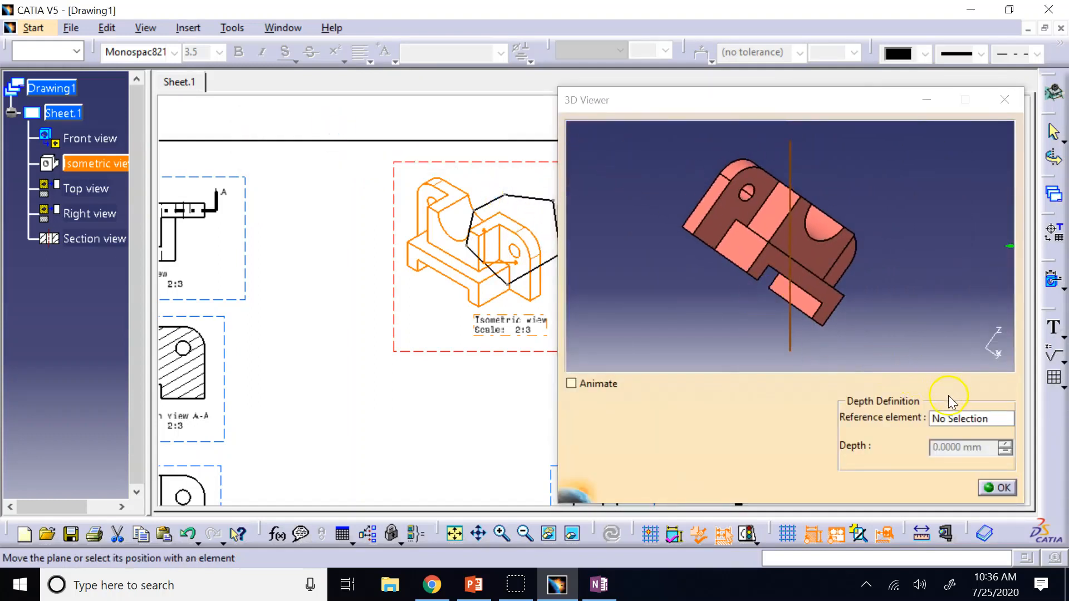
Step: Generate the breakout with the cutting plane at its default position and no depth reference element
click(957, 421)
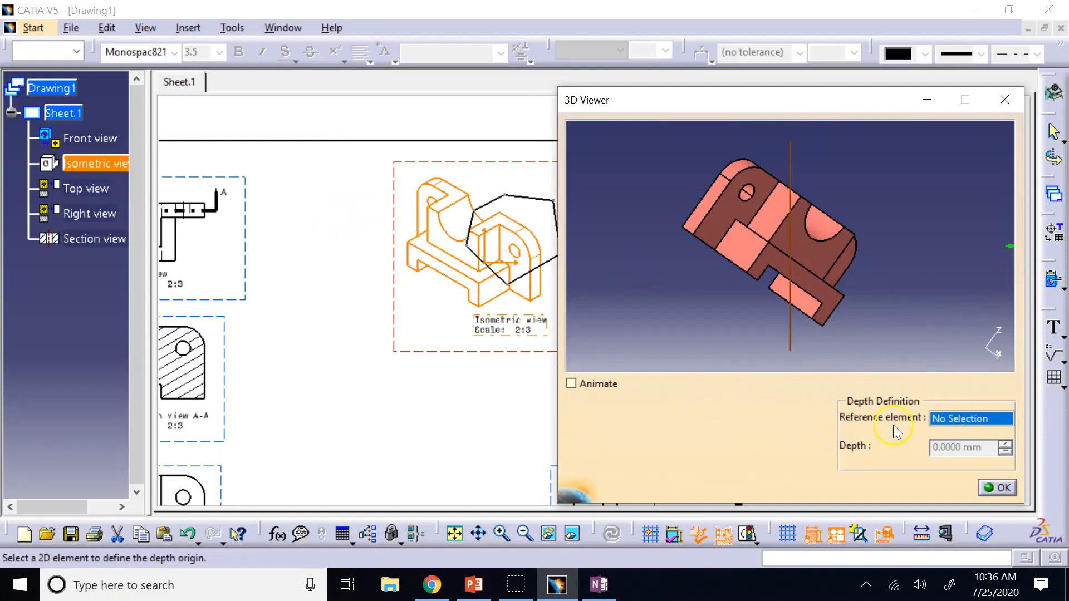
click(1002, 487)
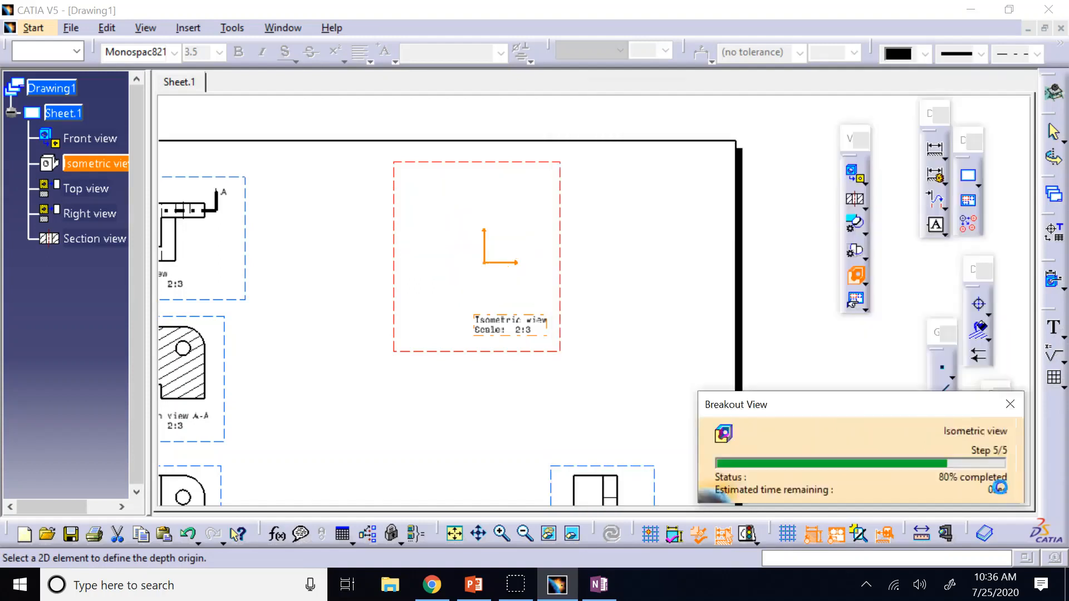
click(662, 269)
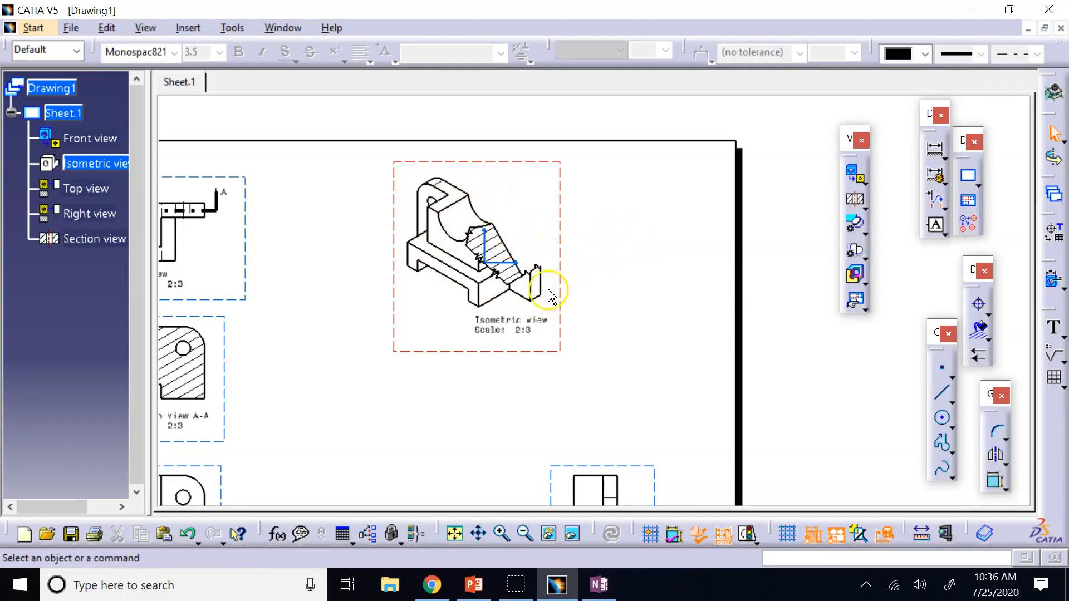
Step: Examine the breakout's hatched cut and broken edges on the isometric view up close, and undo the breakout
click(500, 534)
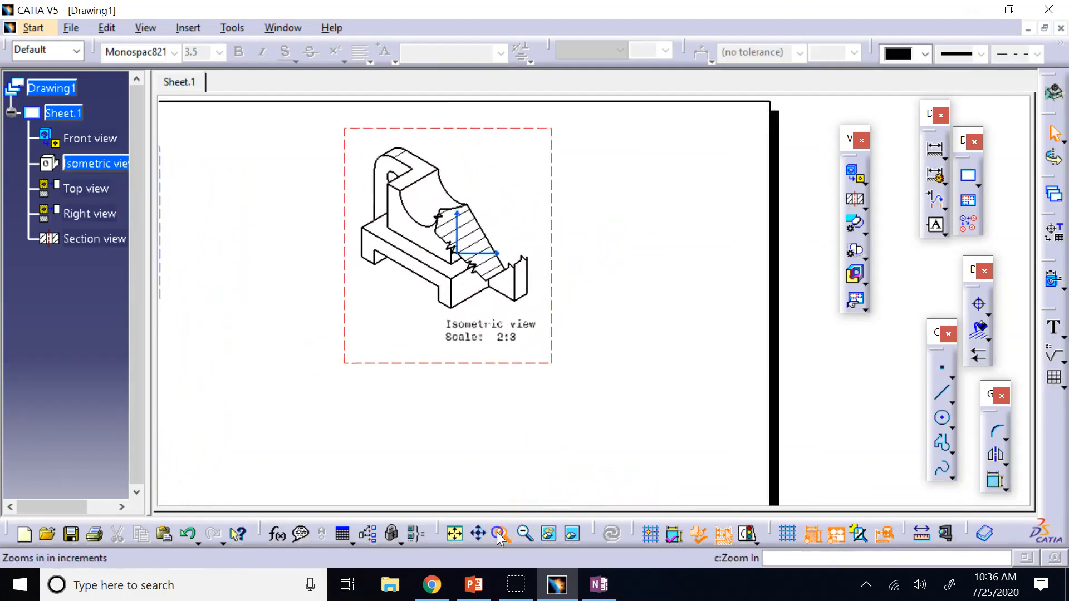
click(500, 533)
click(500, 534)
click(501, 536)
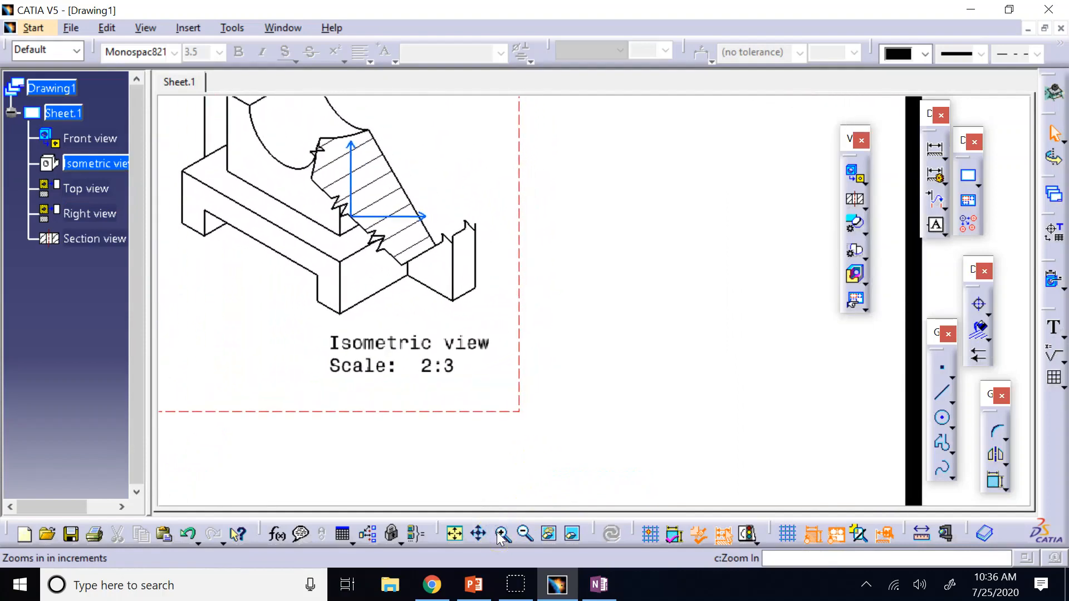
click(483, 535)
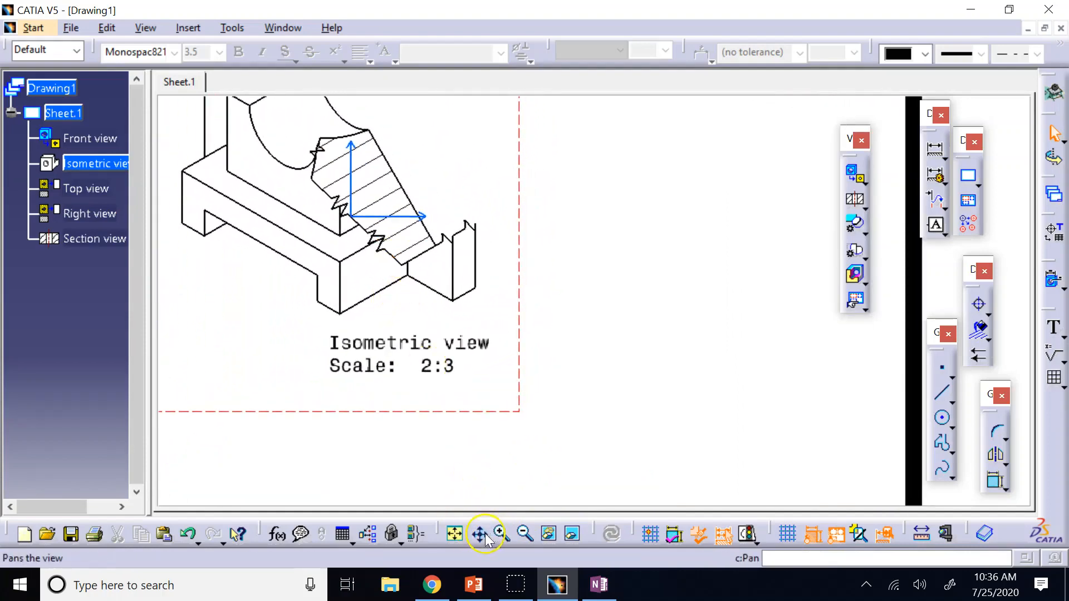
click(502, 533)
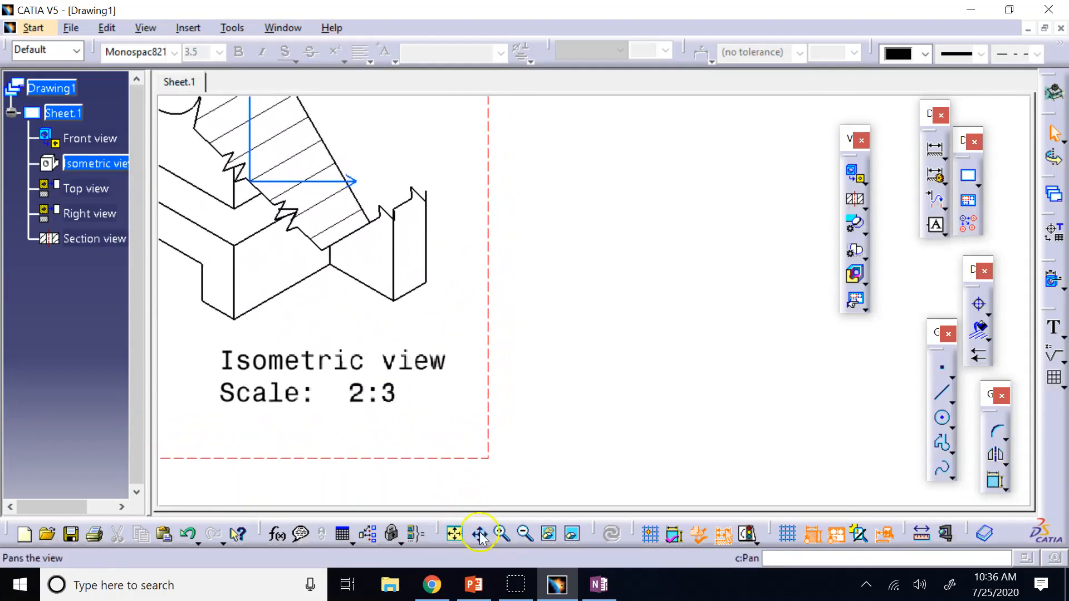
drag(313, 313, 626, 392)
click(499, 535)
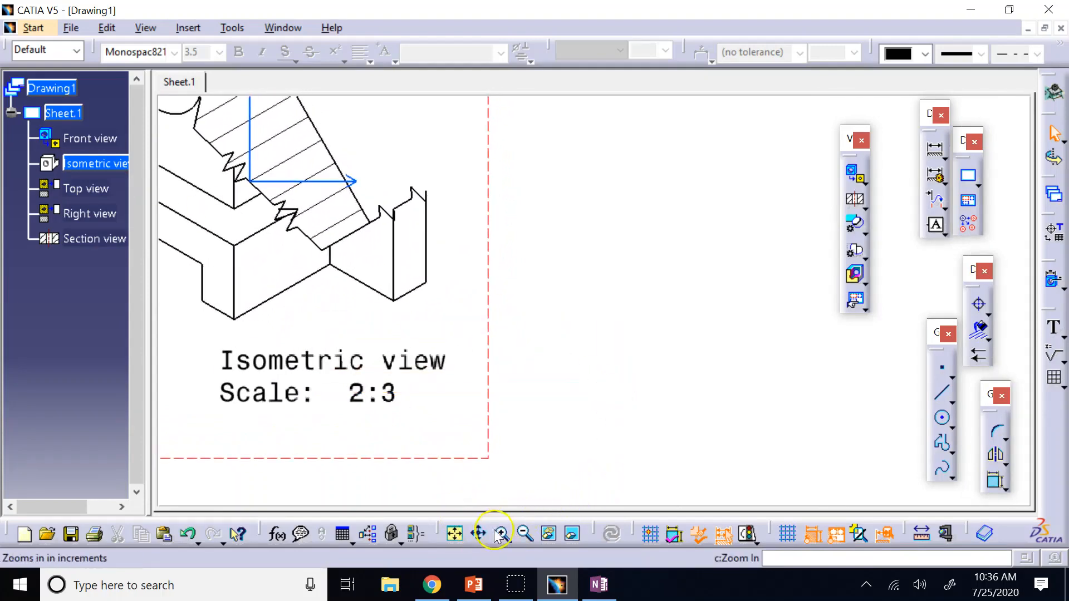
drag(302, 270, 496, 432)
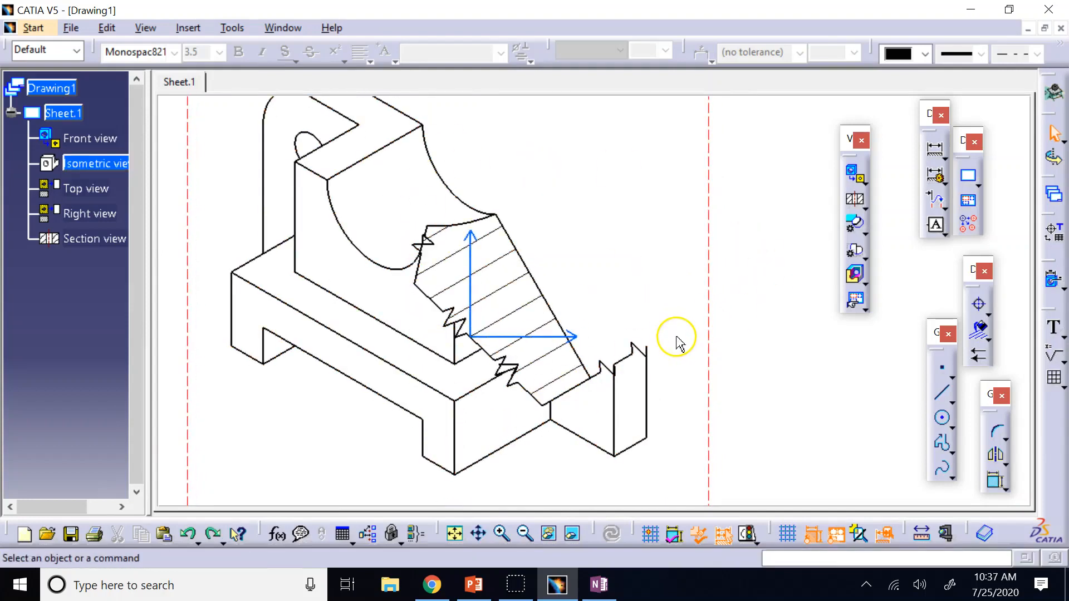
key(ctrl+y)
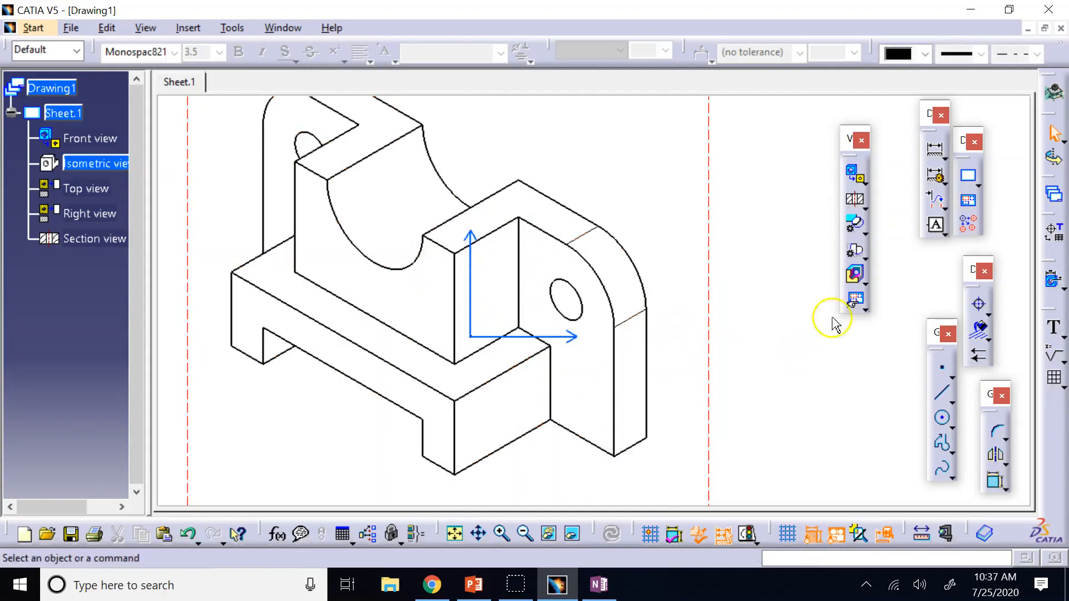
Step: Create a breakout on the isometric view with a four-sided profile around the base's lower front corner, keeping the default cutting plane position
click(855, 274)
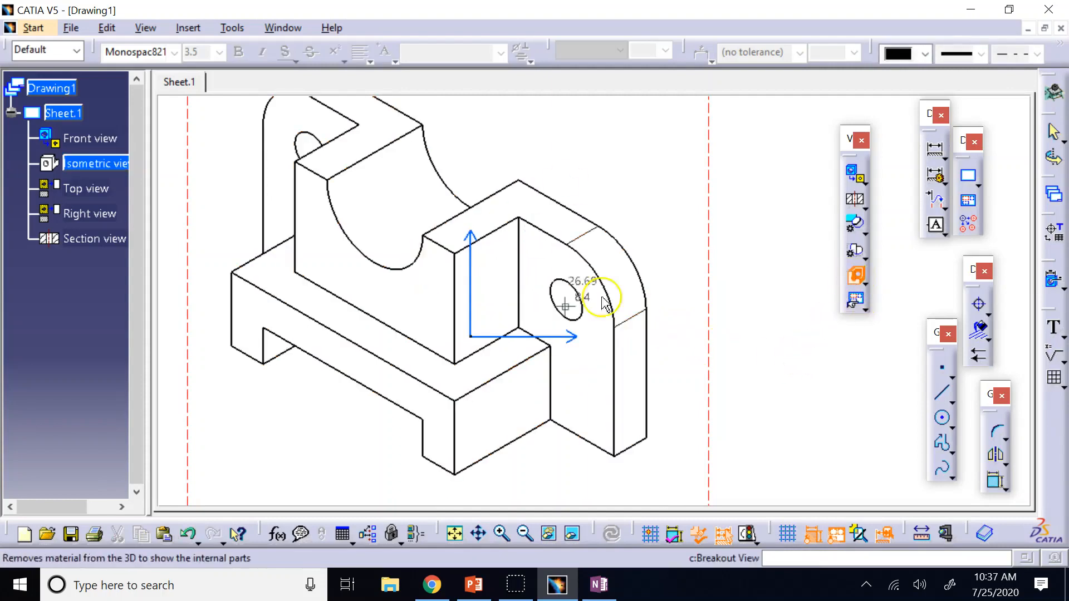
click(355, 444)
click(401, 394)
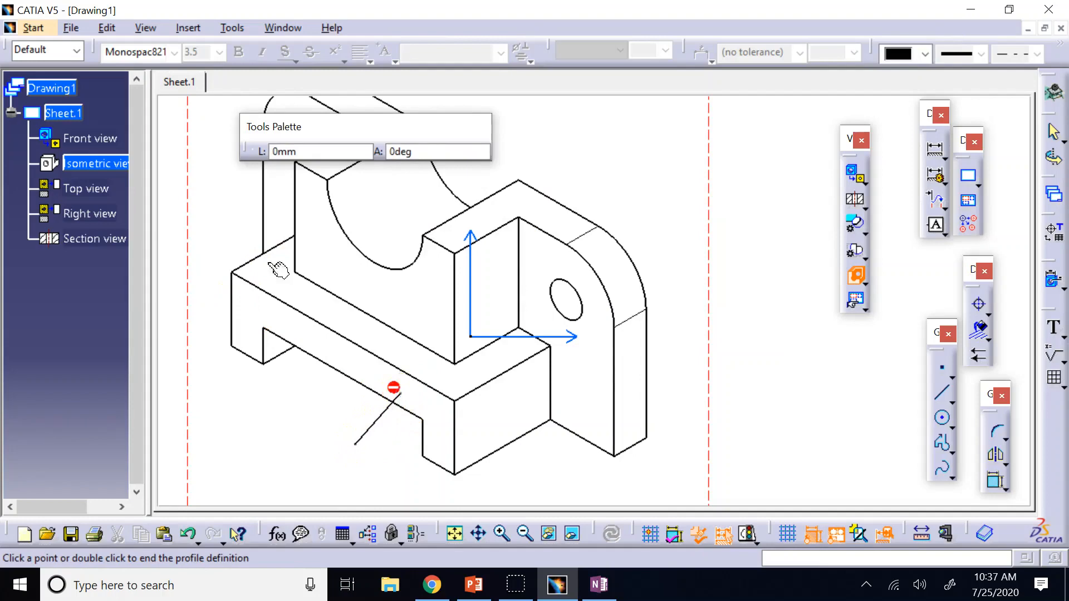
click(521, 409)
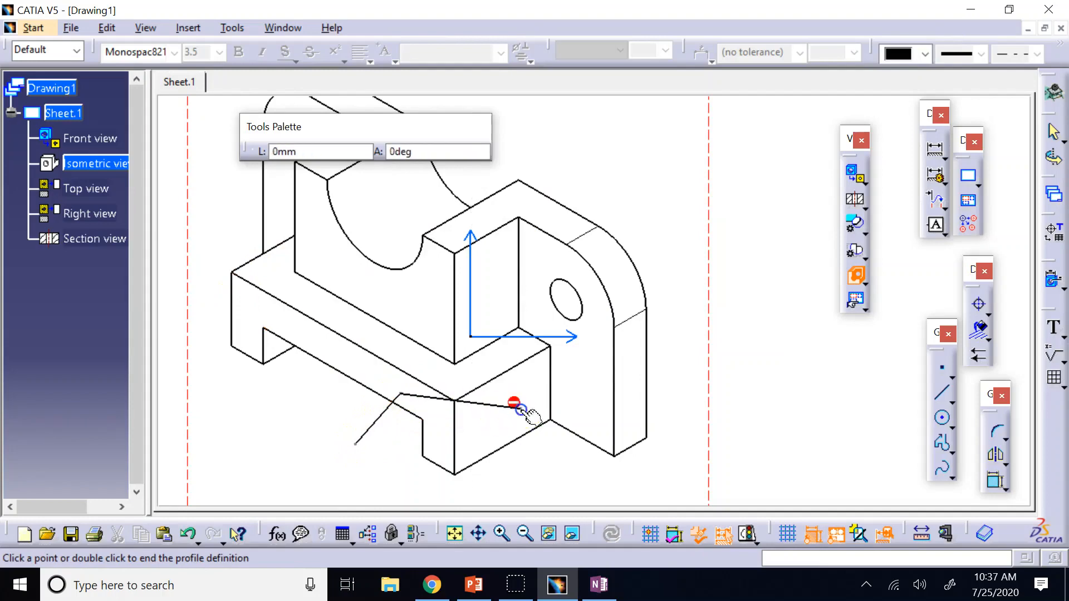
click(468, 497)
click(355, 444)
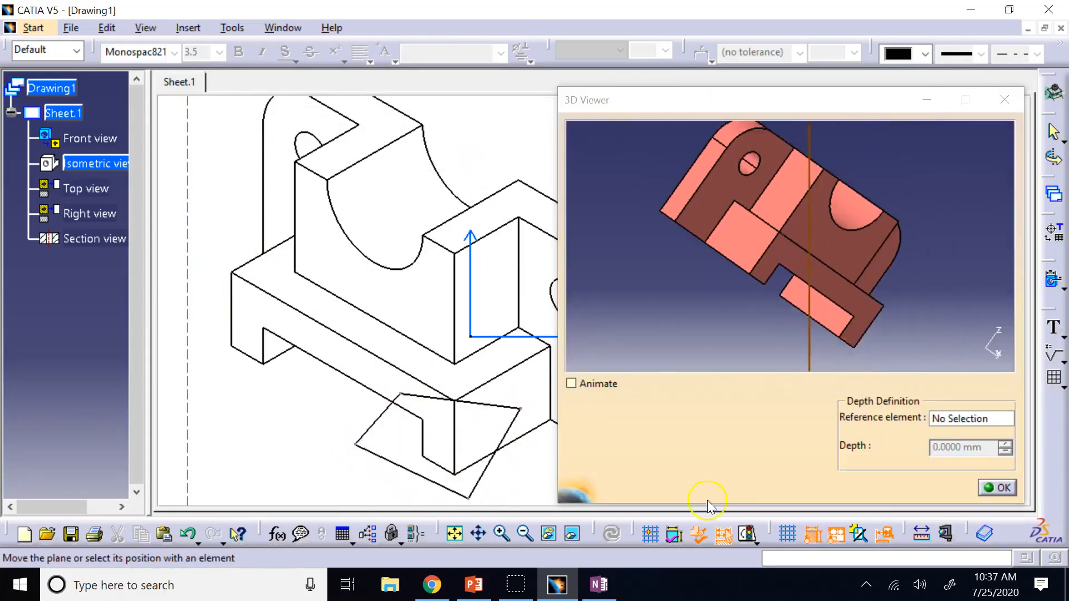
click(997, 487)
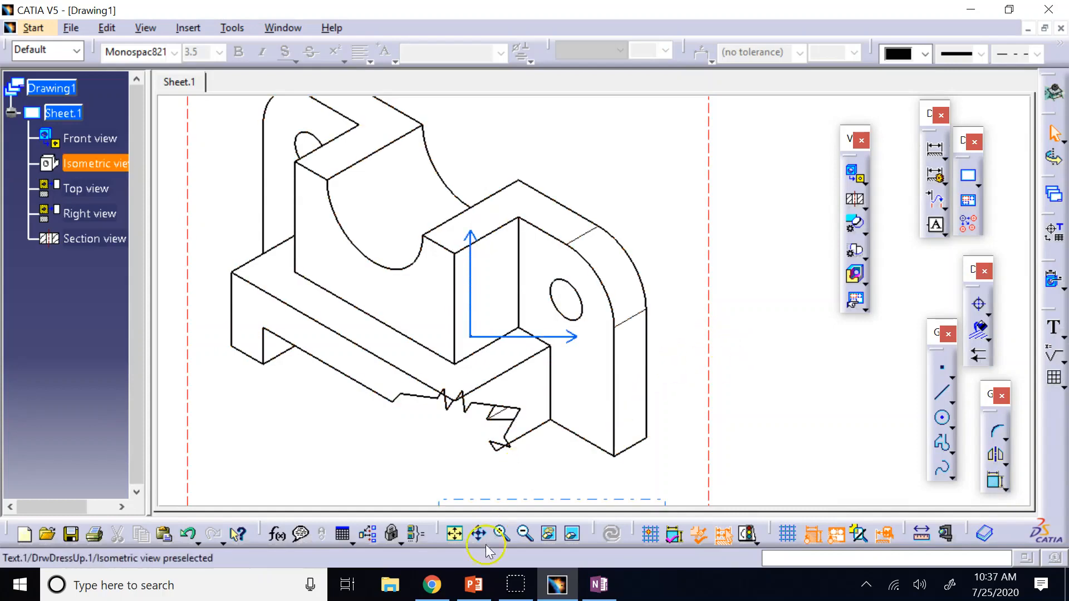
Step: Examine the isometric view's corner breakout alongside the other views on the sheet
click(523, 534)
click(523, 537)
click(523, 536)
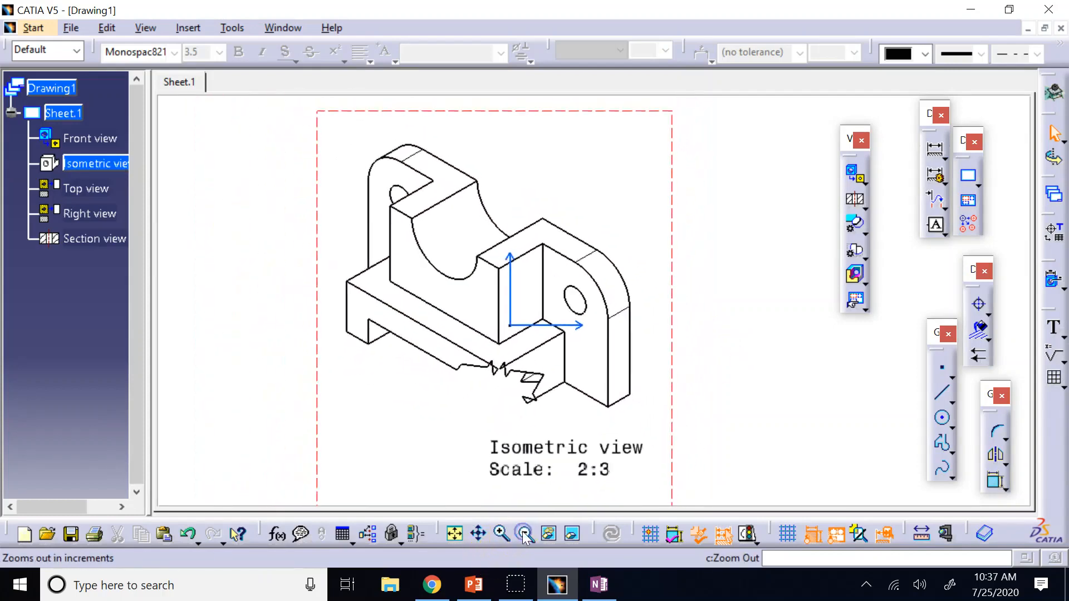
click(524, 537)
click(524, 537)
click(523, 537)
click(524, 537)
click(523, 537)
click(524, 537)
click(523, 535)
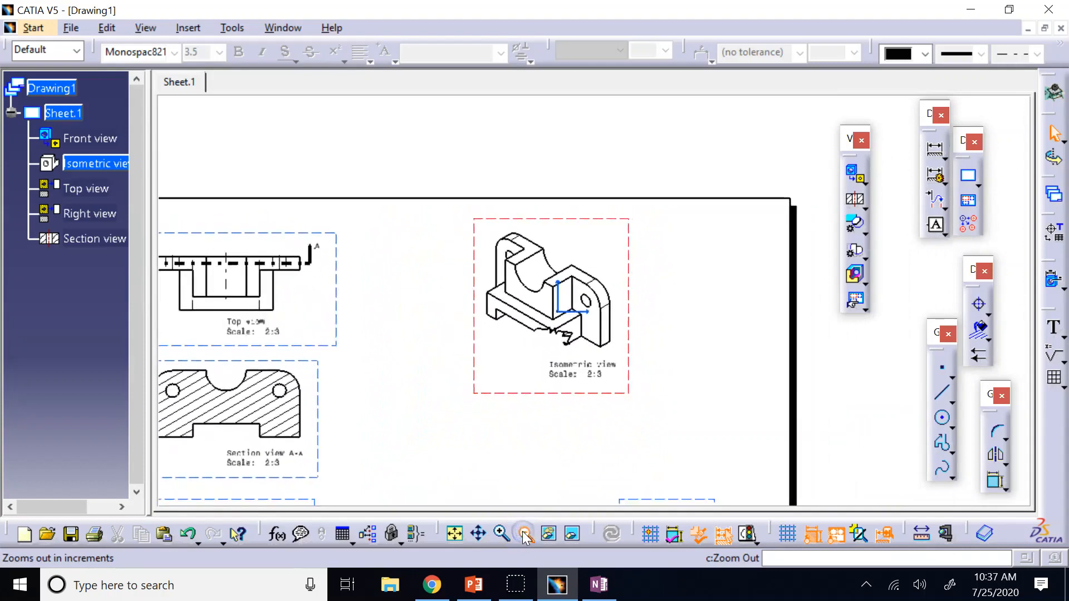
click(524, 536)
click(523, 536)
Step: Switch to PowerPoint, review the Breakout View and Threads slides, and return to CATIA
click(554, 584)
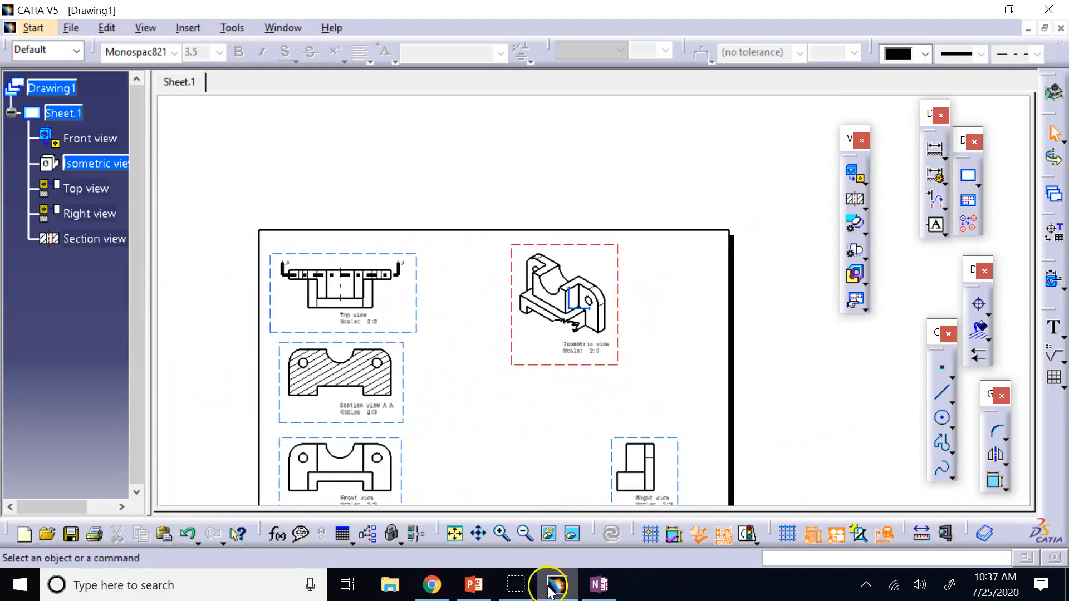
click(473, 585)
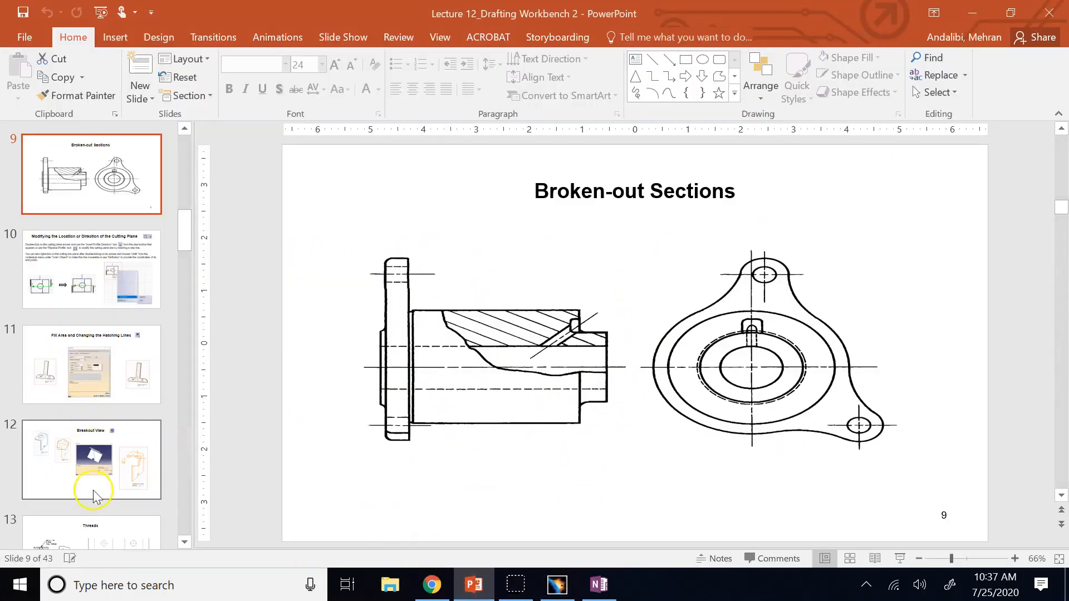
click(109, 482)
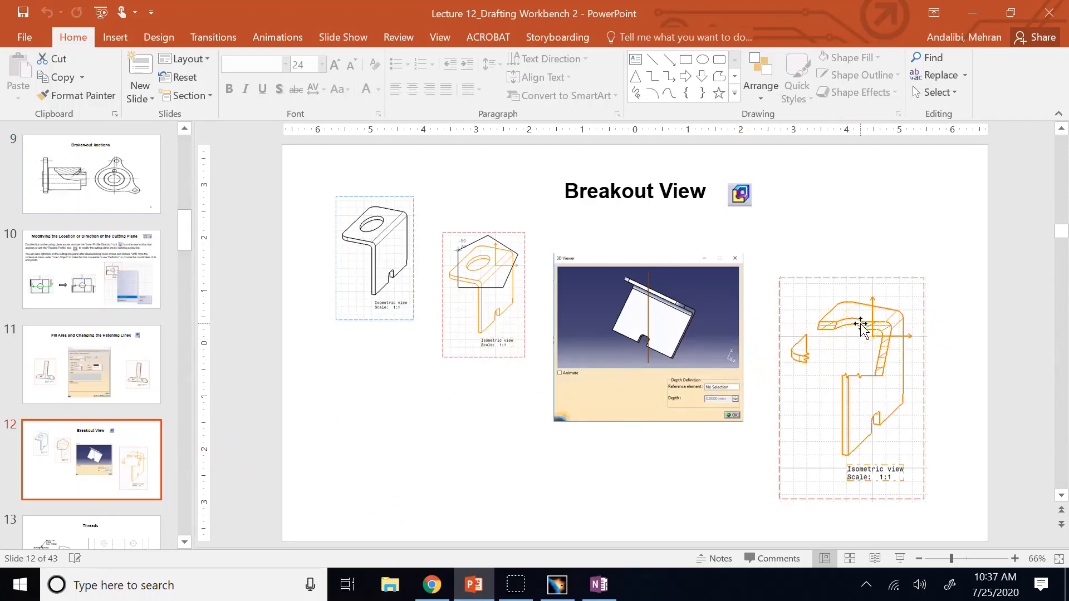
click(144, 528)
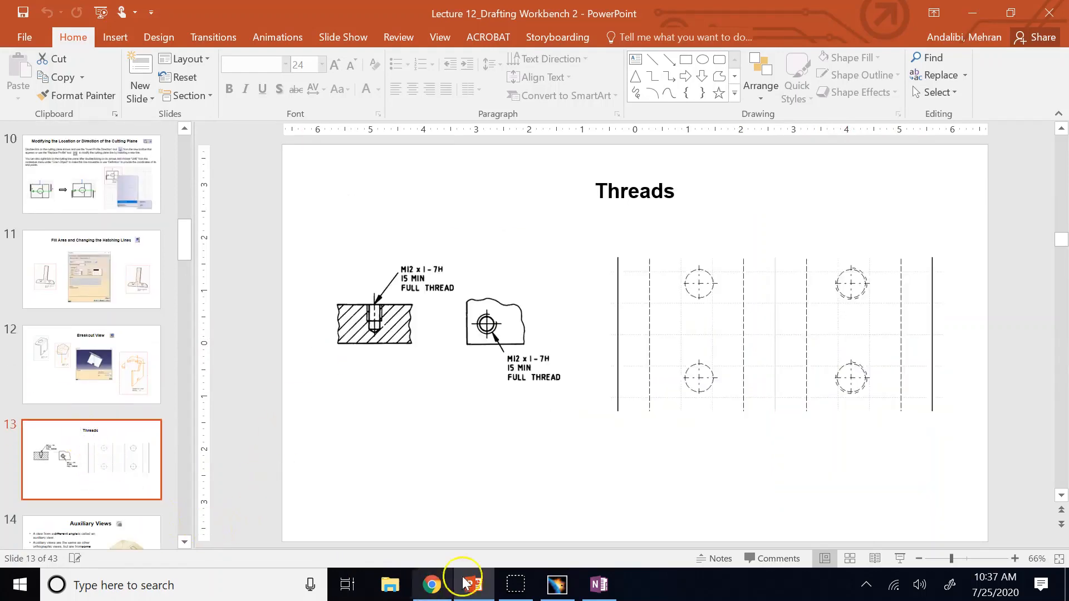
click(564, 580)
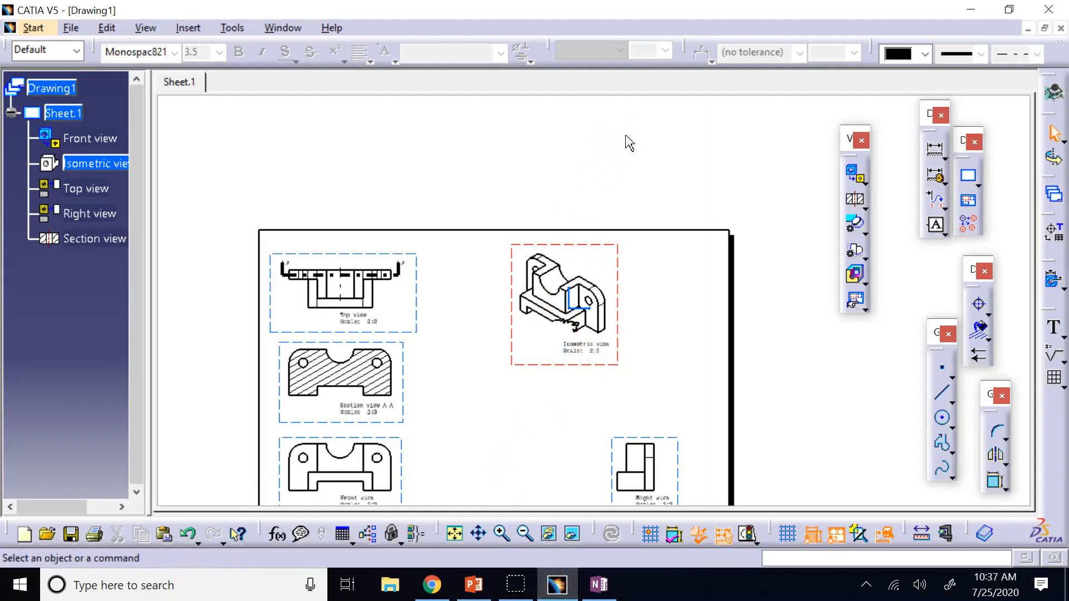
Step: Activate the front view on the sheet
click(403, 480)
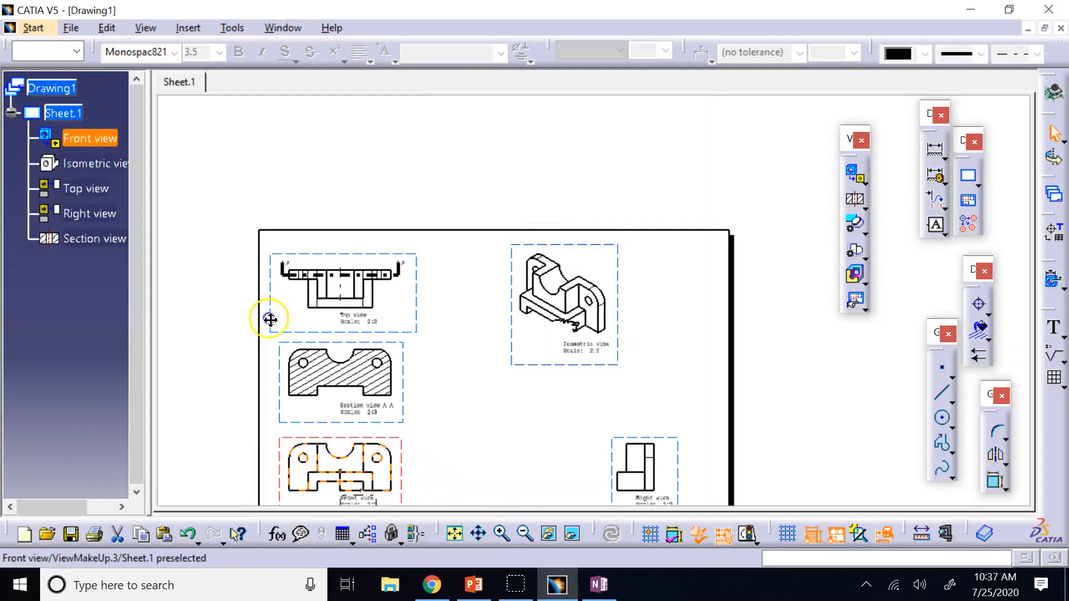
click(479, 534)
mouse_move(450, 455)
mouse_down()
mouse_move(615, 348)
mouse_move(587, 286)
mouse_move(566, 298)
mouse_up()
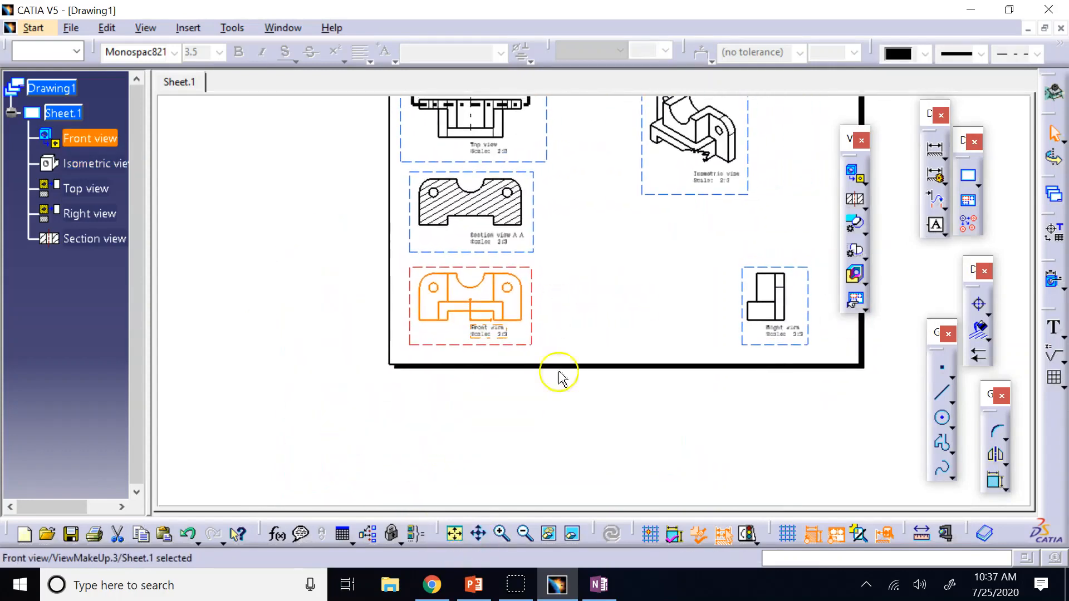
Step: Create a breakout on the front view with a rectangular profile about 125 by 40 mm around the base, keeping the default cutting plane position
click(503, 533)
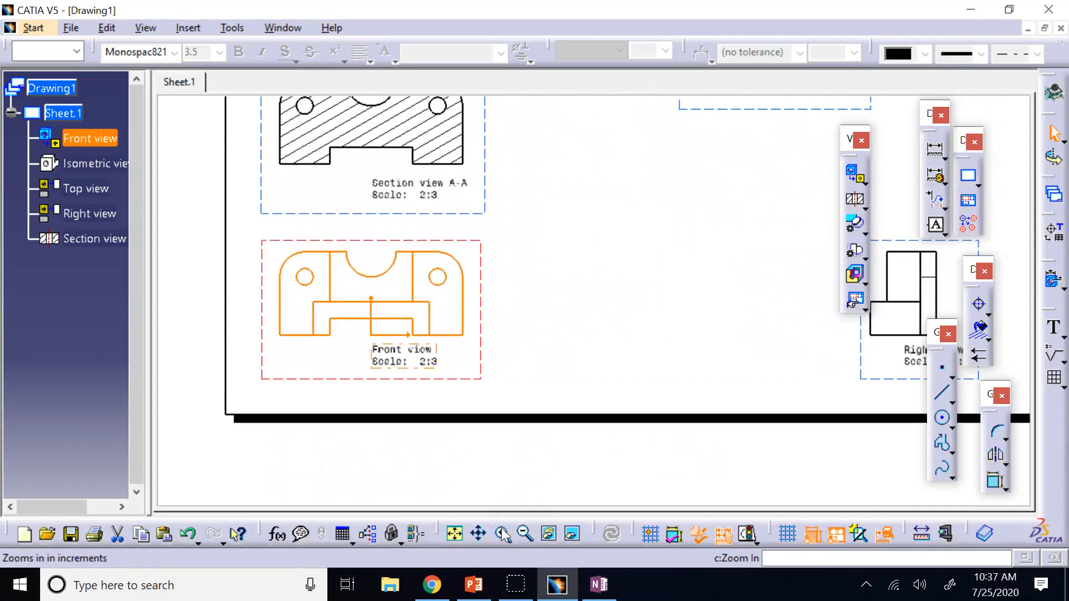
click(596, 432)
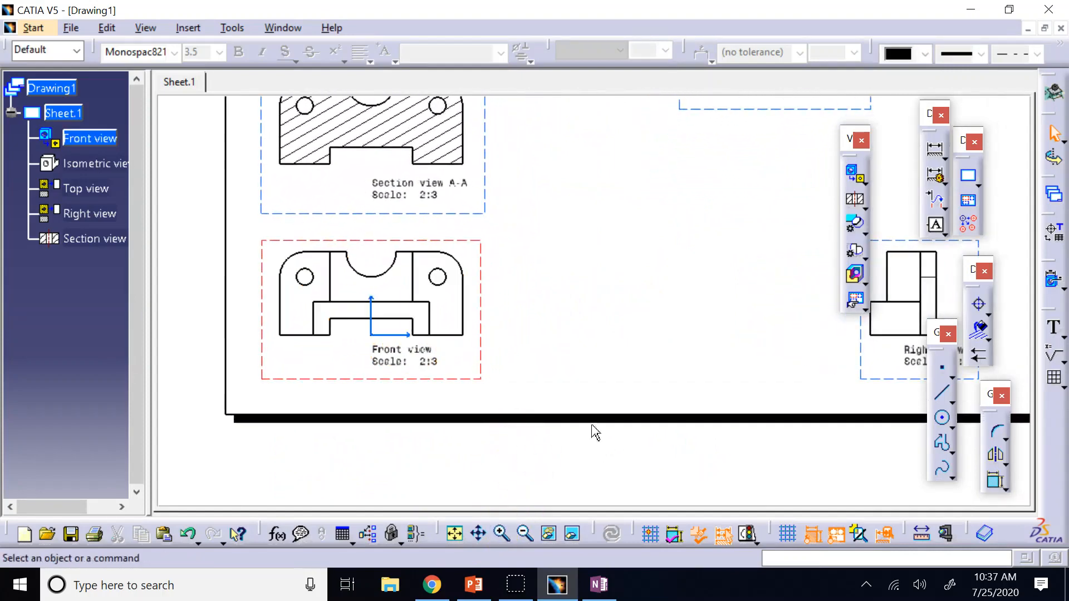
click(855, 274)
click(390, 230)
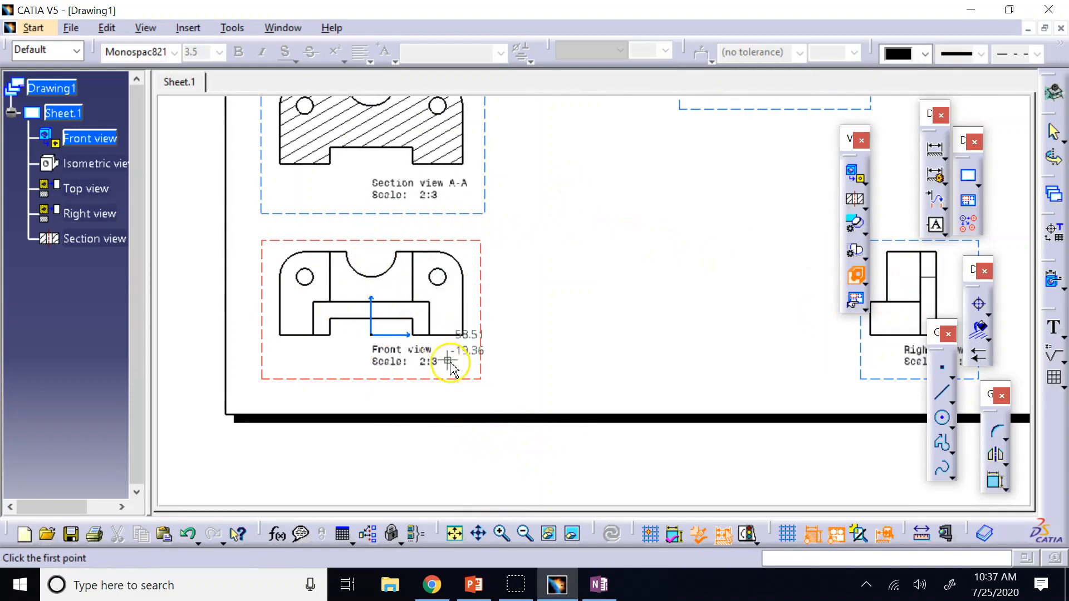
click(456, 348)
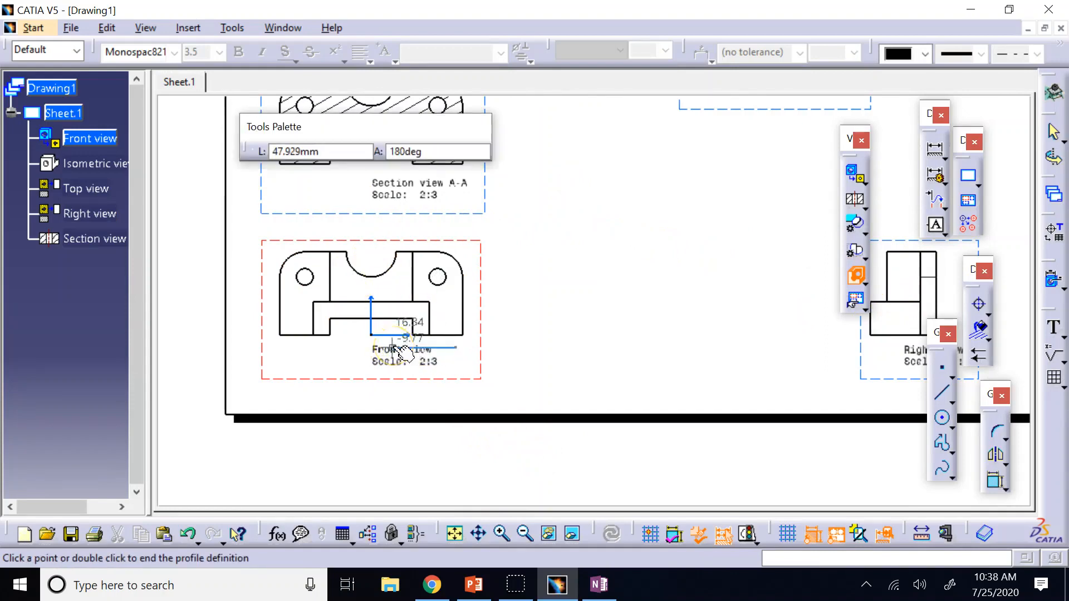
click(290, 348)
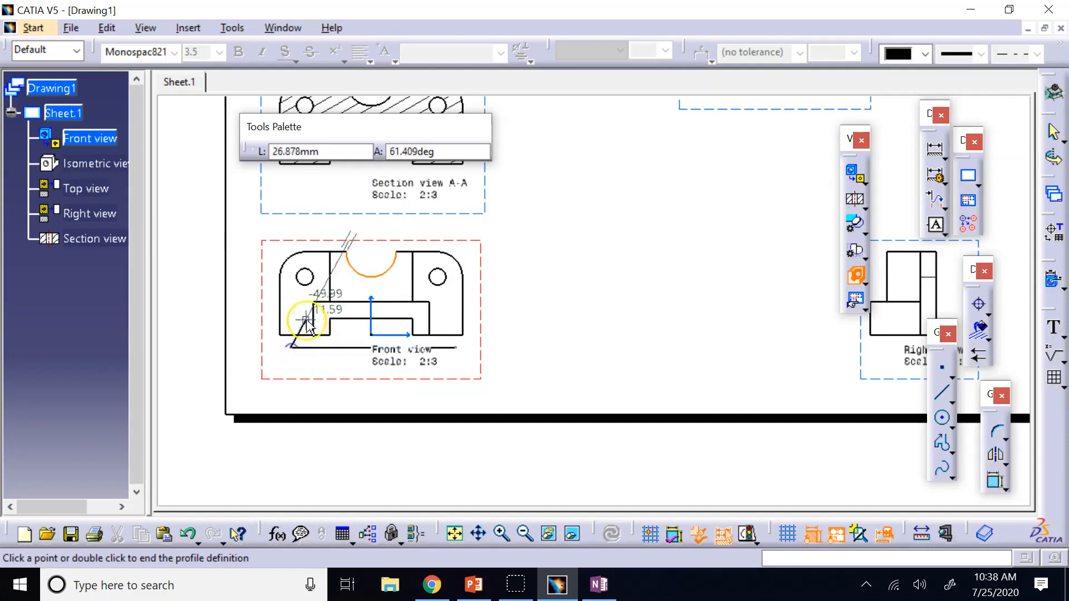
click(291, 295)
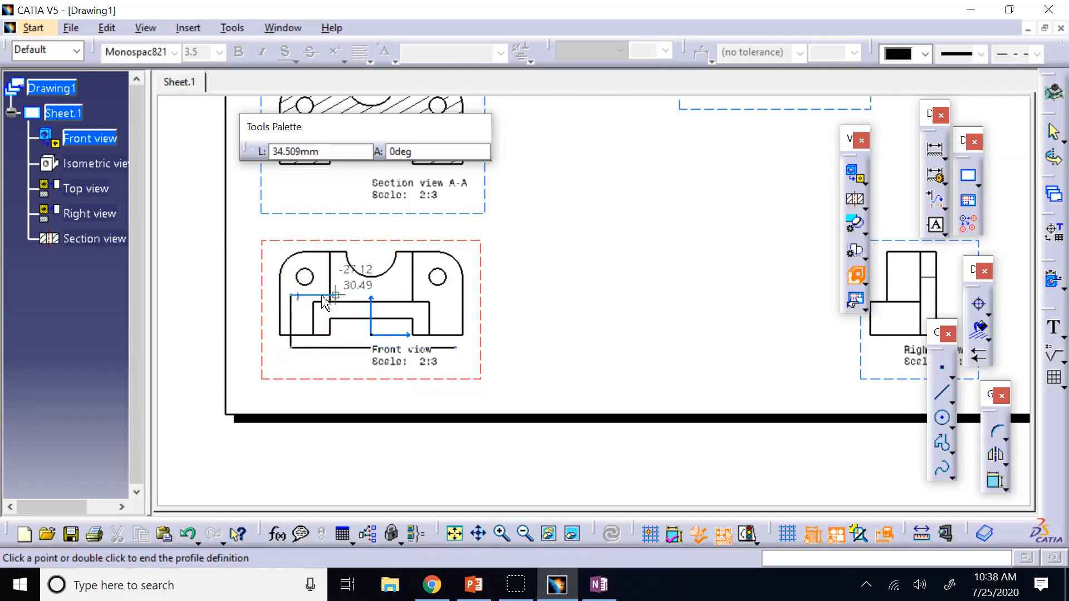
click(456, 295)
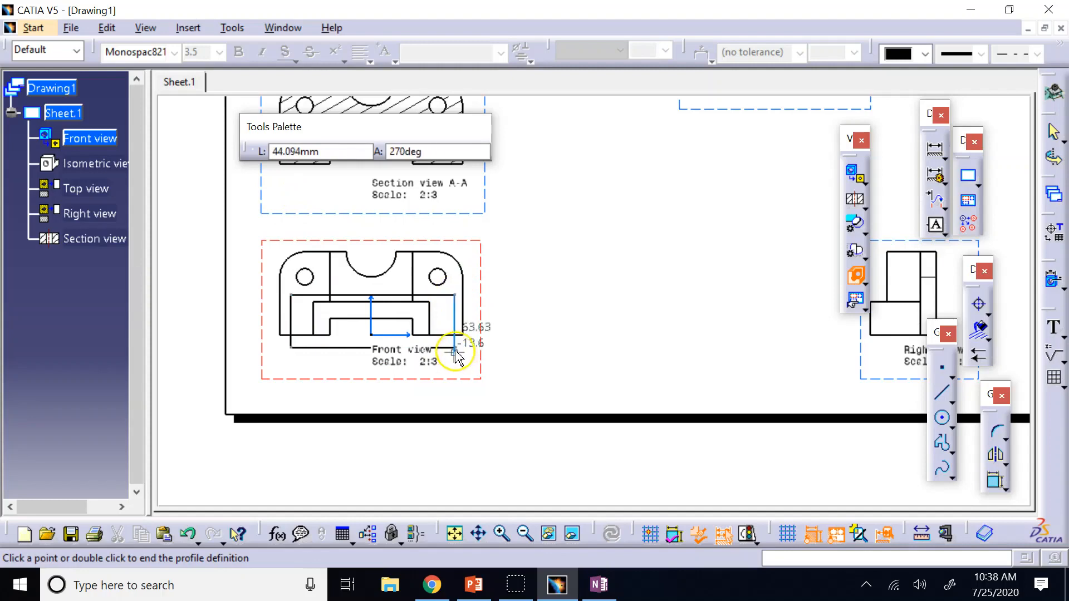
double_click(465, 356)
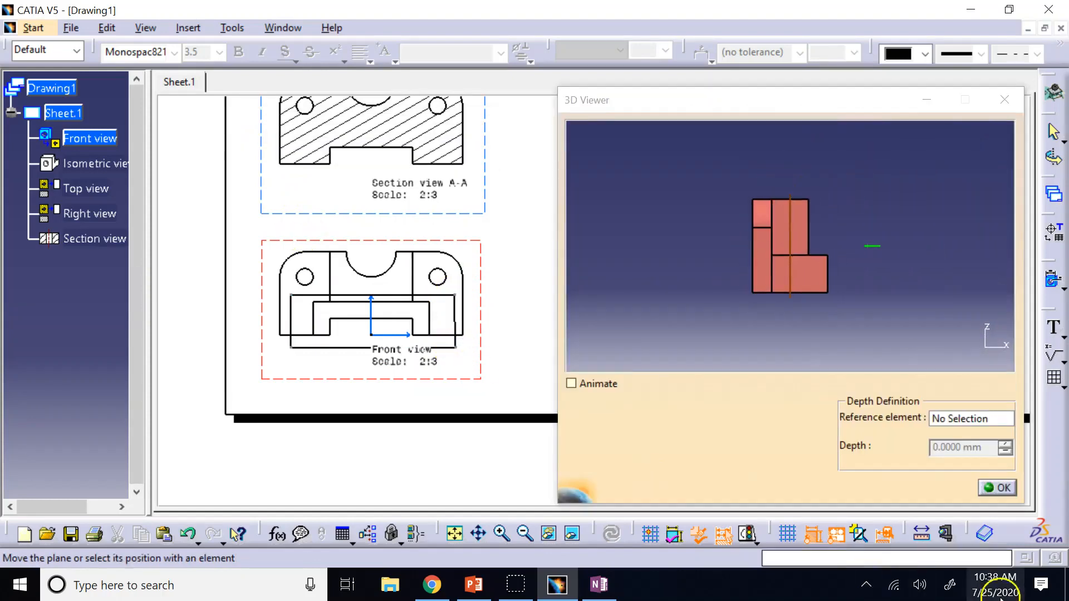
click(993, 491)
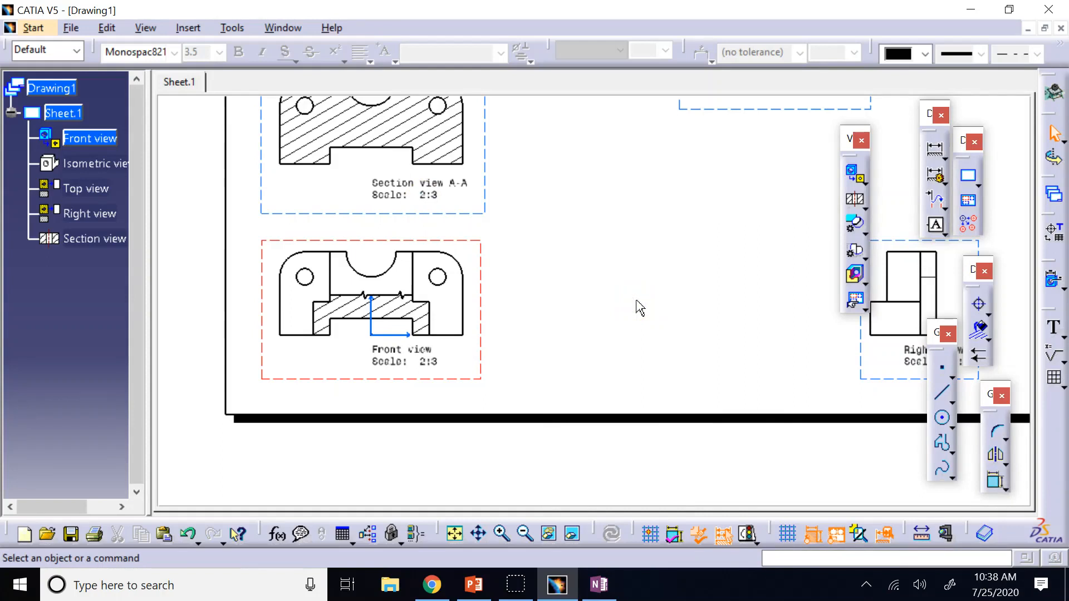
Step: Switch to PowerPoint, review the Broken-out Sections slide, and return to CATIA
click(474, 585)
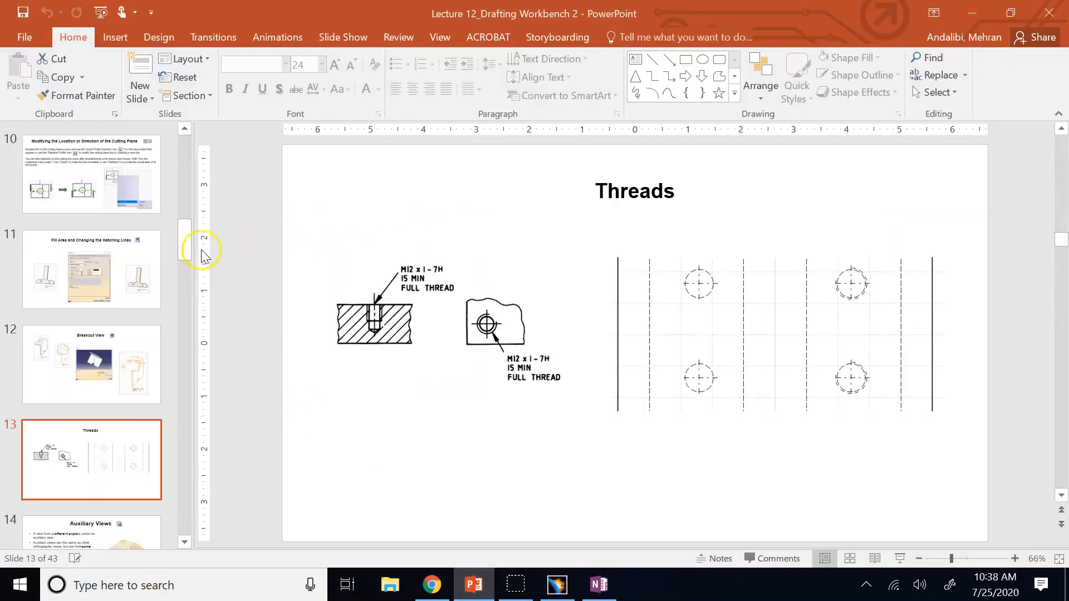
scroll(139, 239, up, 6)
click(138, 238)
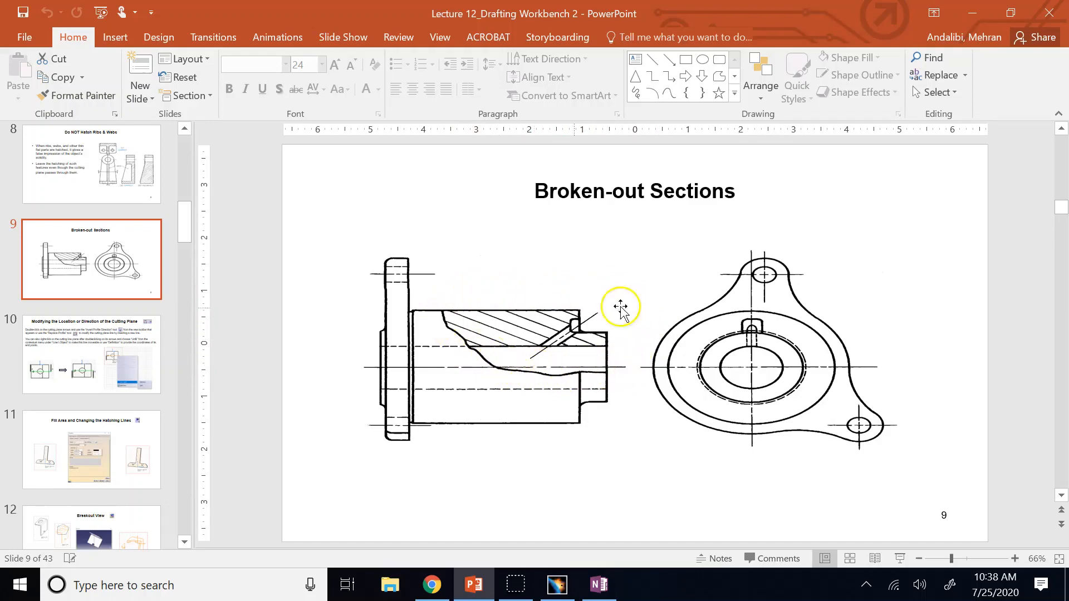
click(556, 584)
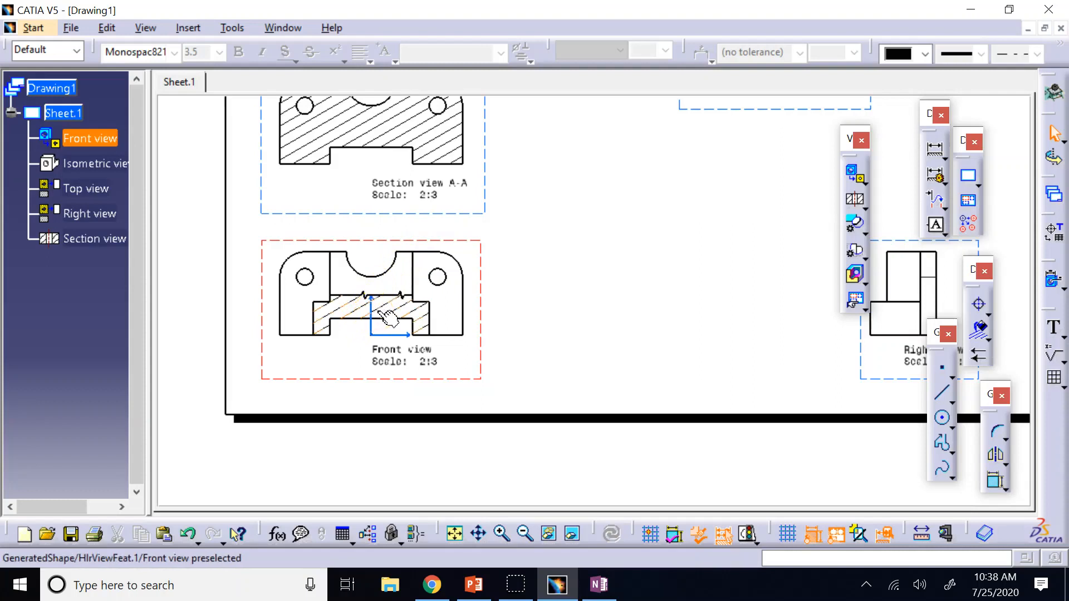
Step: Examine the front view's breakout hatching and the other views on the sheet
click(392, 314)
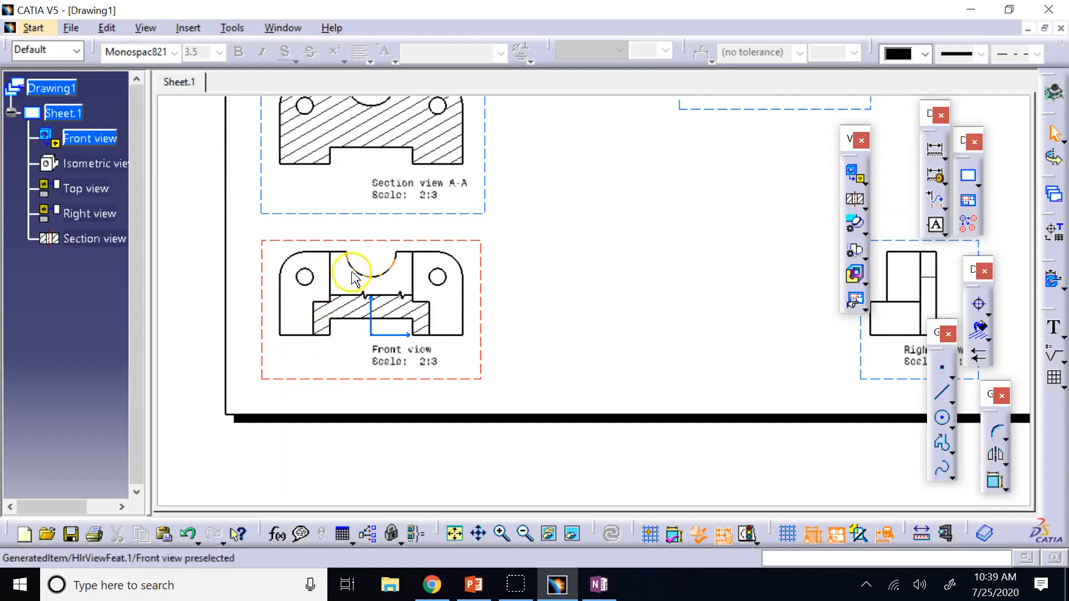
click(483, 535)
drag(697, 258, 654, 529)
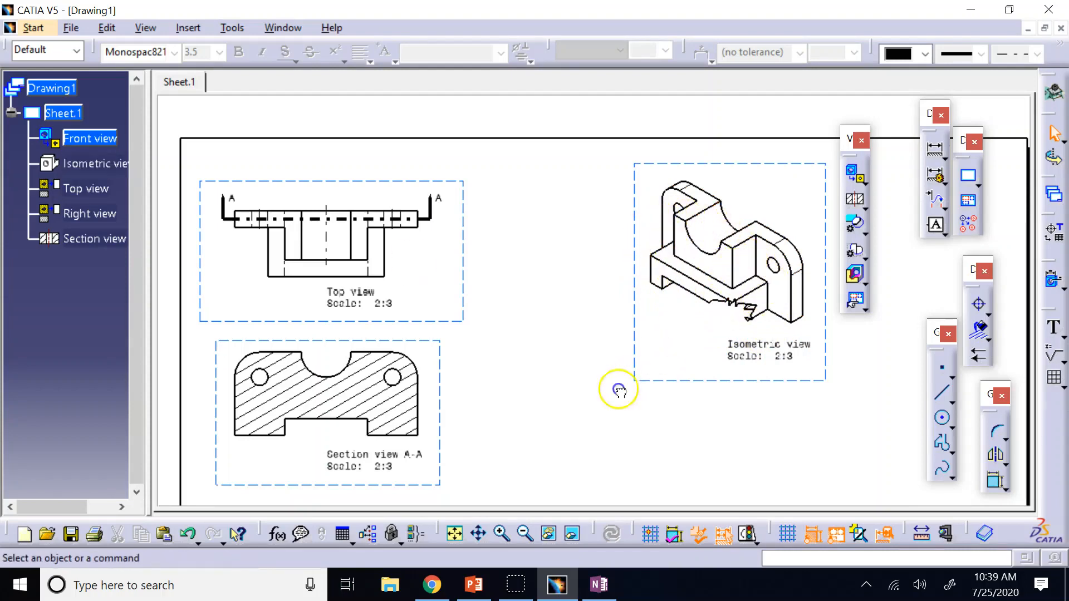
click(478, 533)
drag(511, 437, 634, 186)
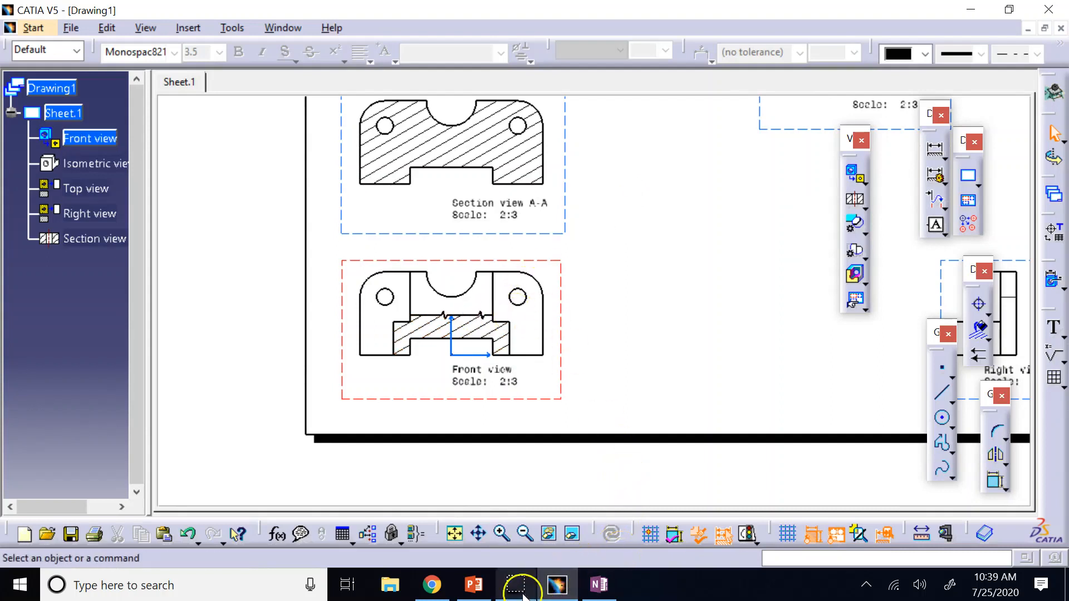
Step: Switch to PowerPoint and move the Broken-out Sections slide to just before the Breakout View slide
mouse_move(473, 593)
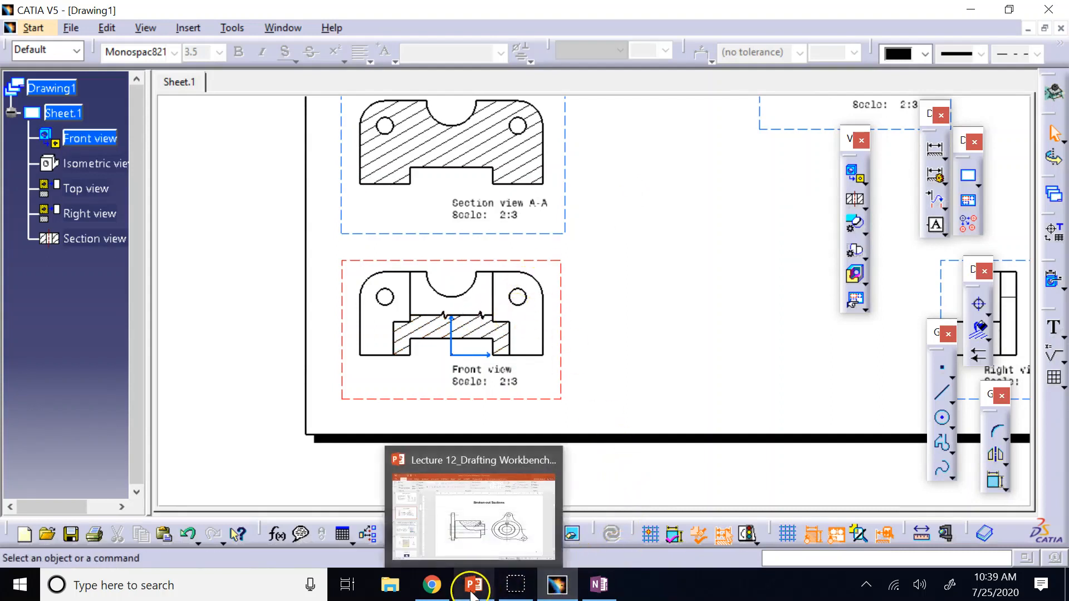
click(480, 526)
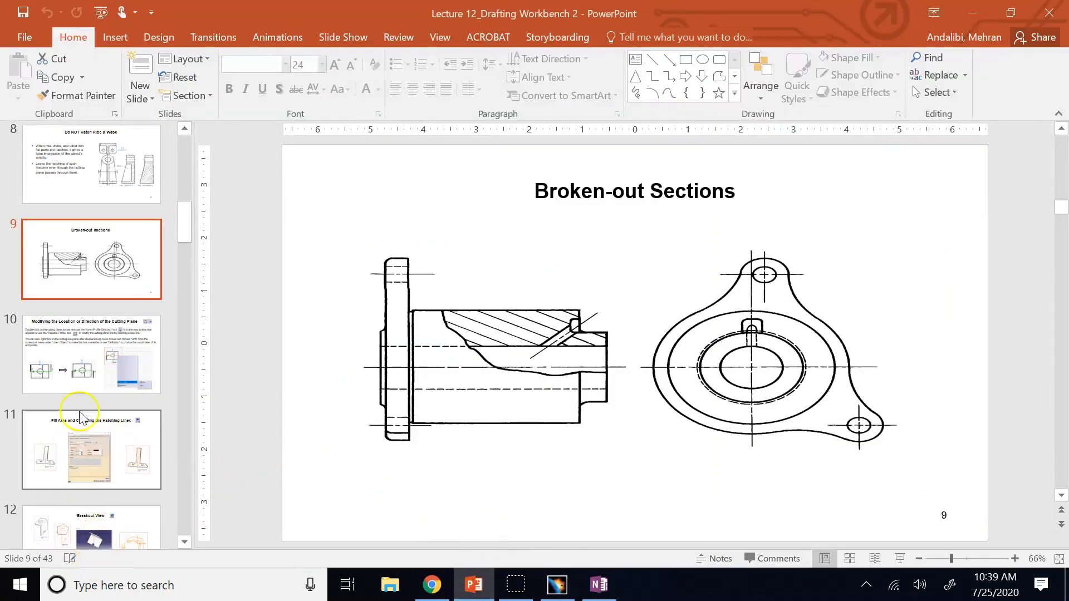
drag(102, 292, 118, 487)
scroll(118, 487, down, 3)
Step: Review the Threads slide's hole examples and return to CATIA
click(99, 438)
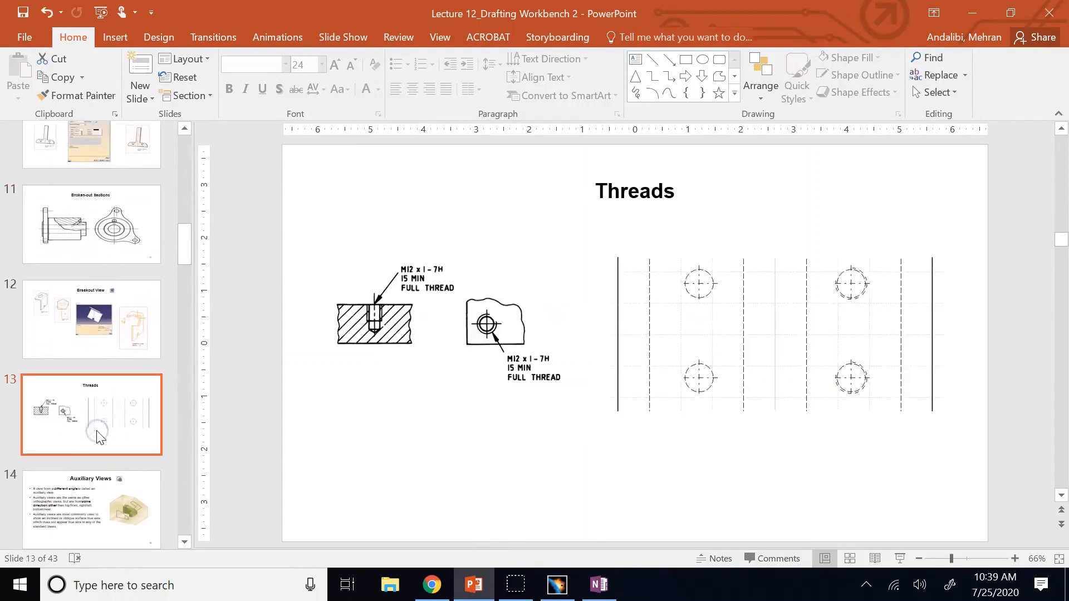
click(204, 440)
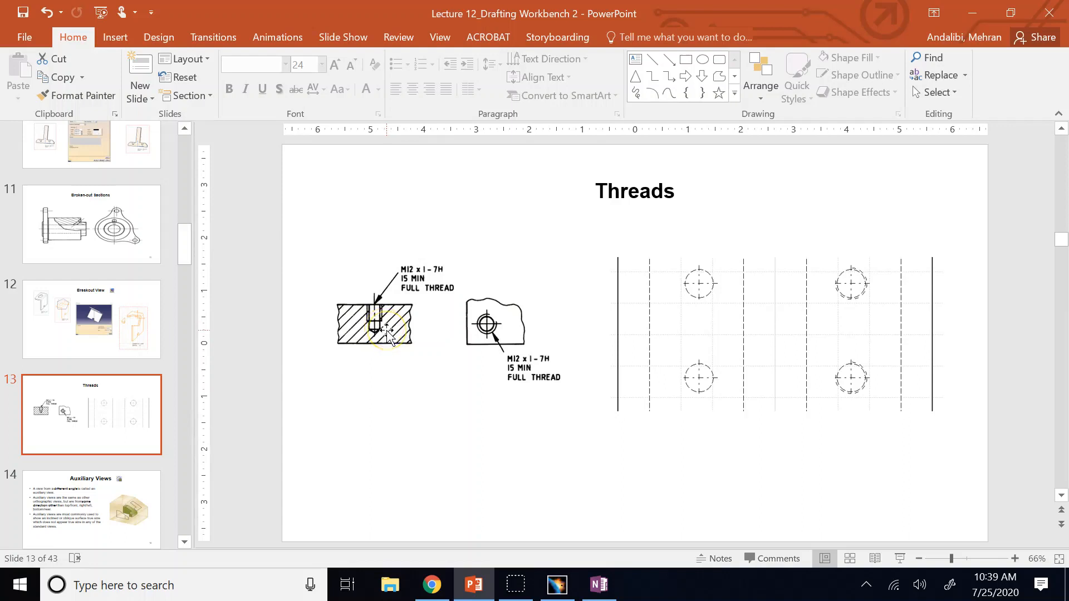
mouse_move(544, 594)
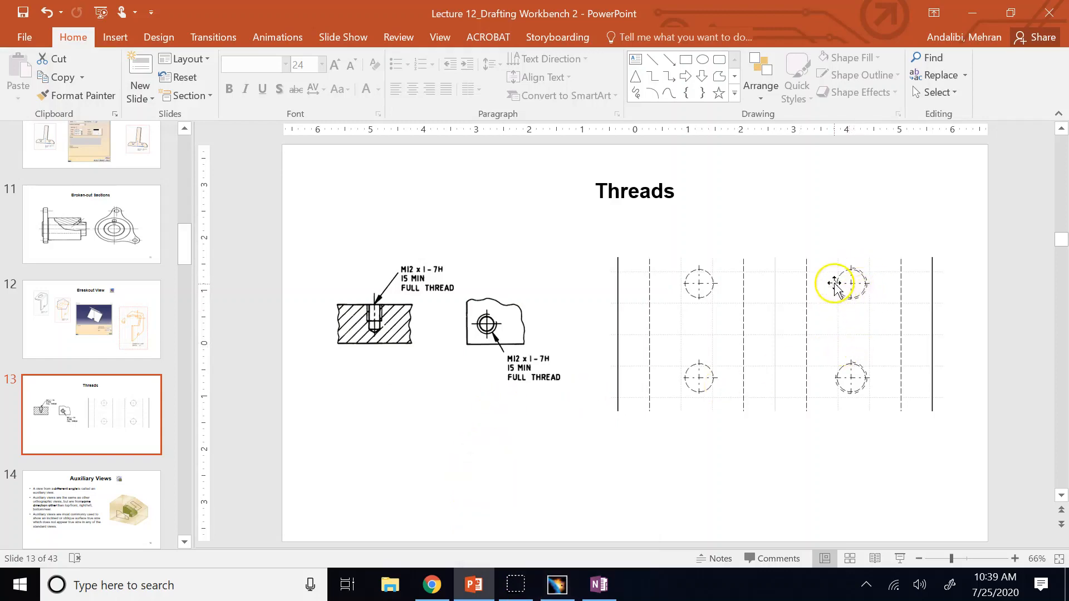
click(554, 583)
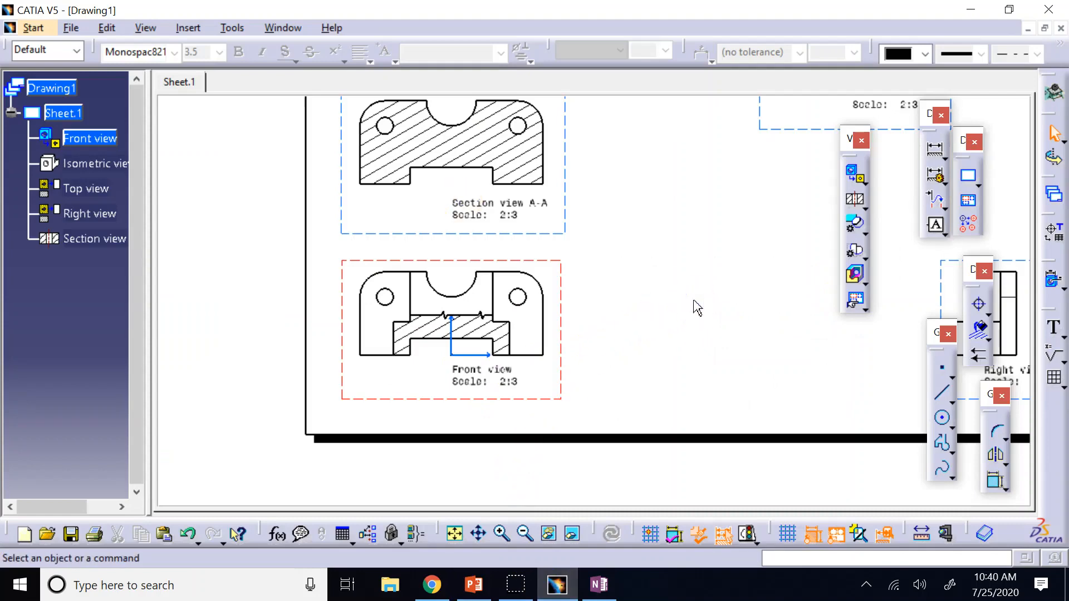
Step: Delete section view A-A below the top view
scroll(905, 287, up, 5)
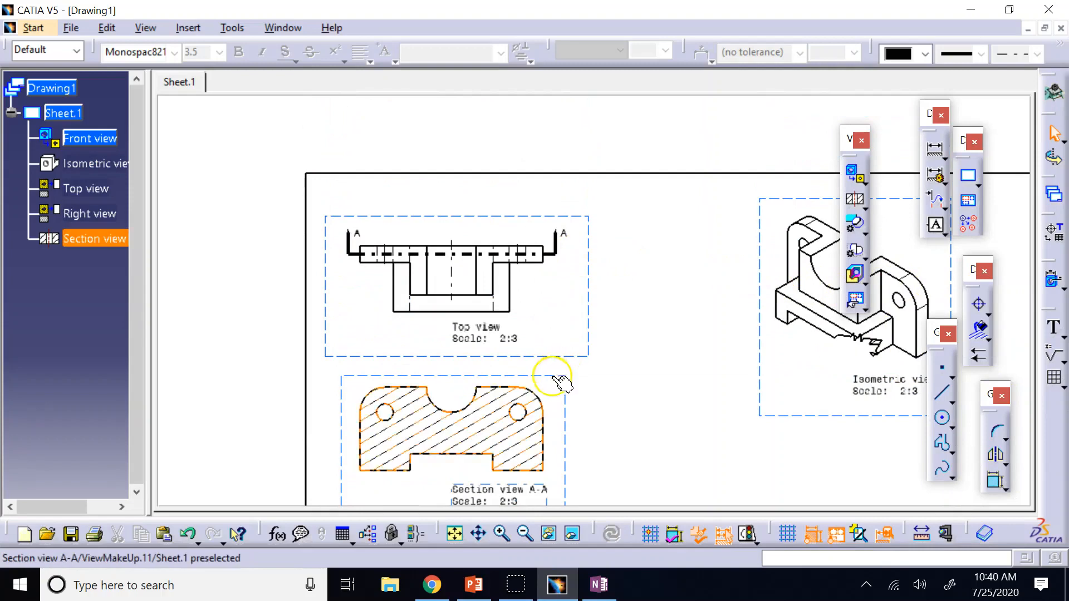
right_click(552, 377)
key(Delete)
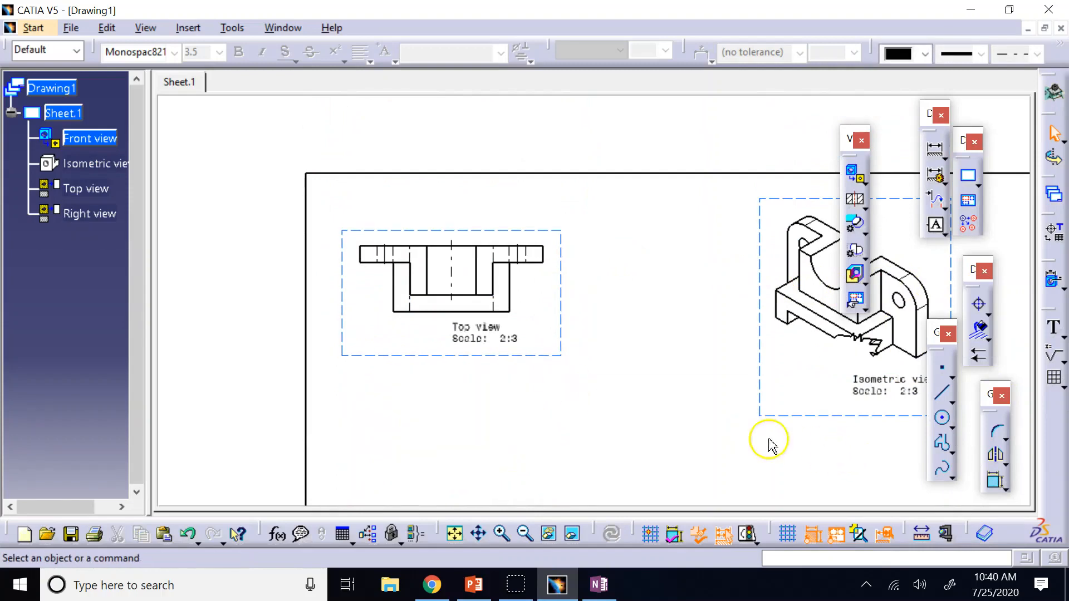
Step: Undo the section view's deletion and the breakouts on the front and isometric views
scroll(708, 415, down, 5)
key(ctrl+z)
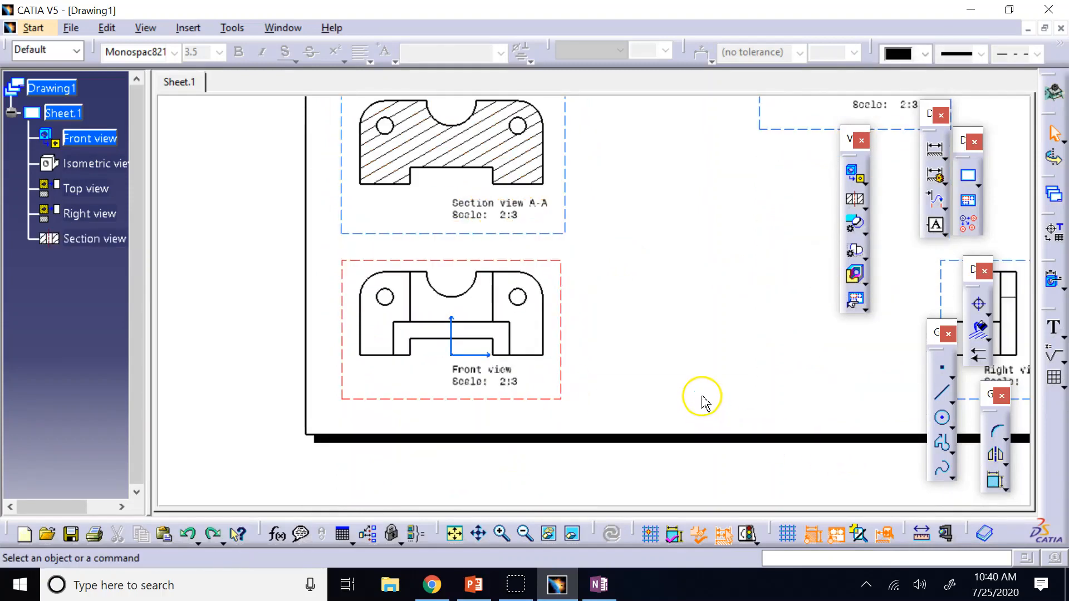
scroll(700, 376, up, 4)
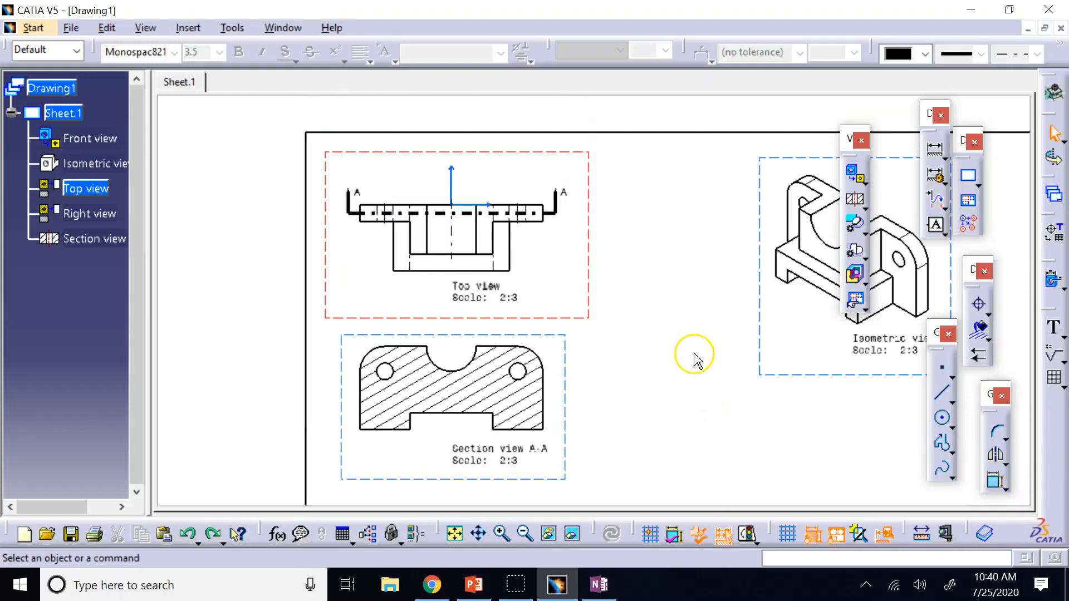
Step: Remove section view A-A from the sheet, leaving the front, top, right and isometric views
click(567, 391)
key(Delete)
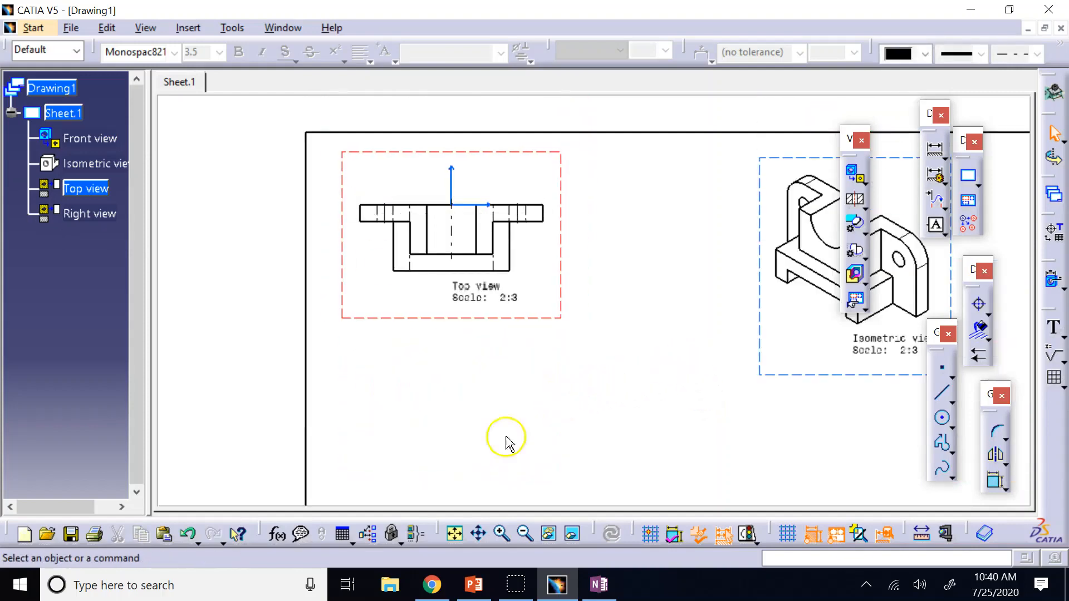
click(525, 535)
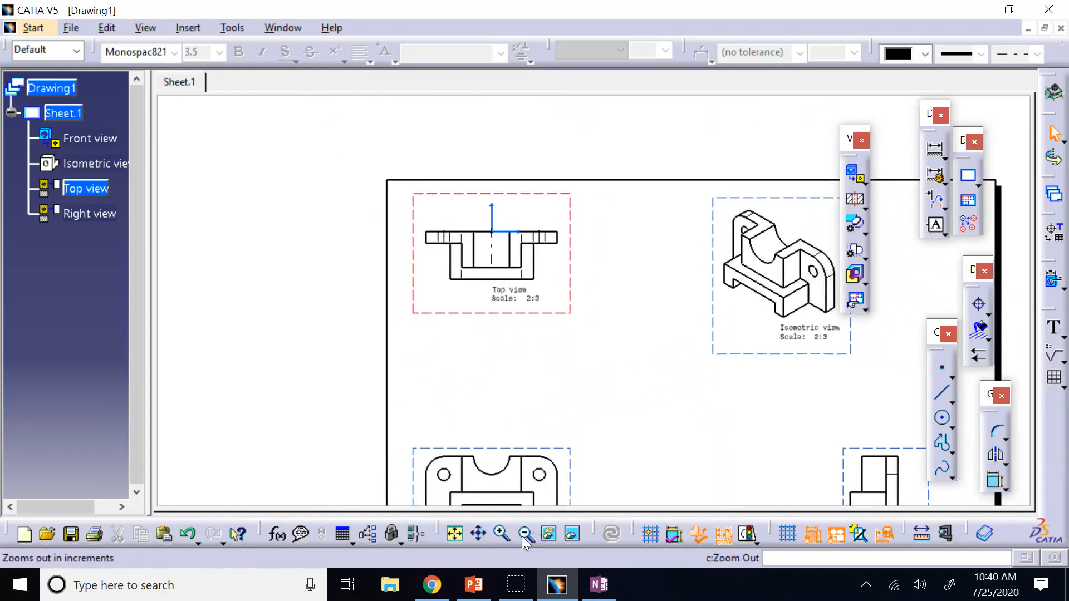
click(525, 536)
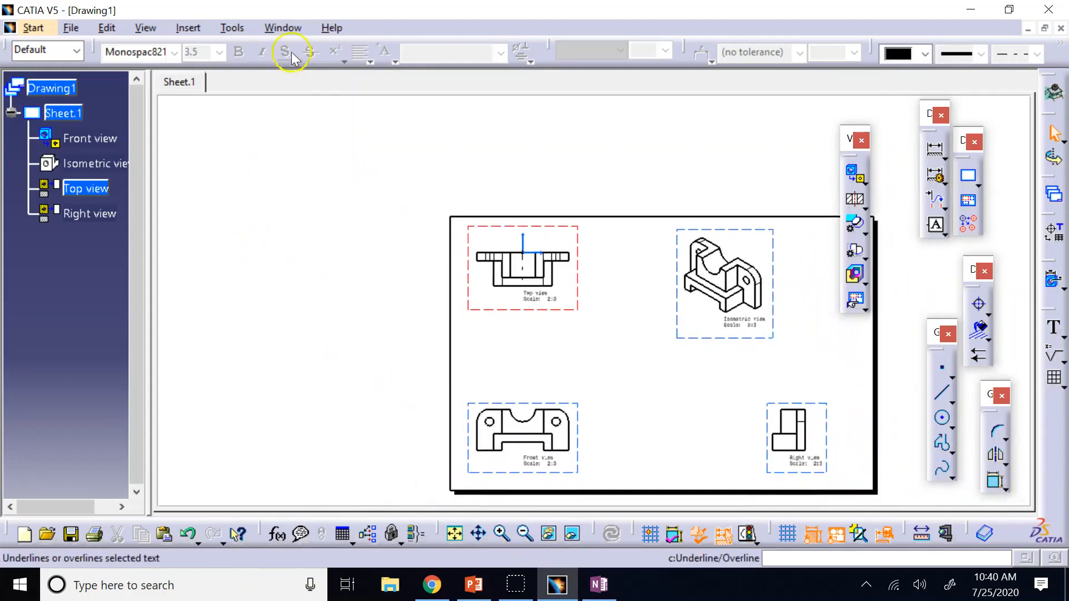
Step: Switch to the project2_part1 part window, expand PartBody, and inspect which features form the pocket and the two holes
click(283, 28)
click(330, 134)
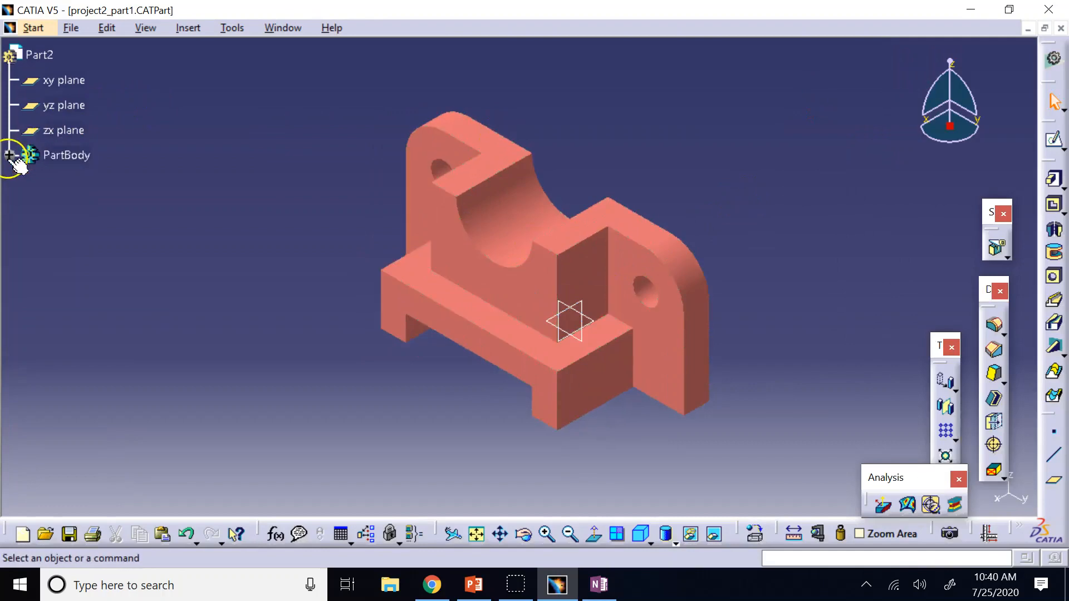
click(9, 154)
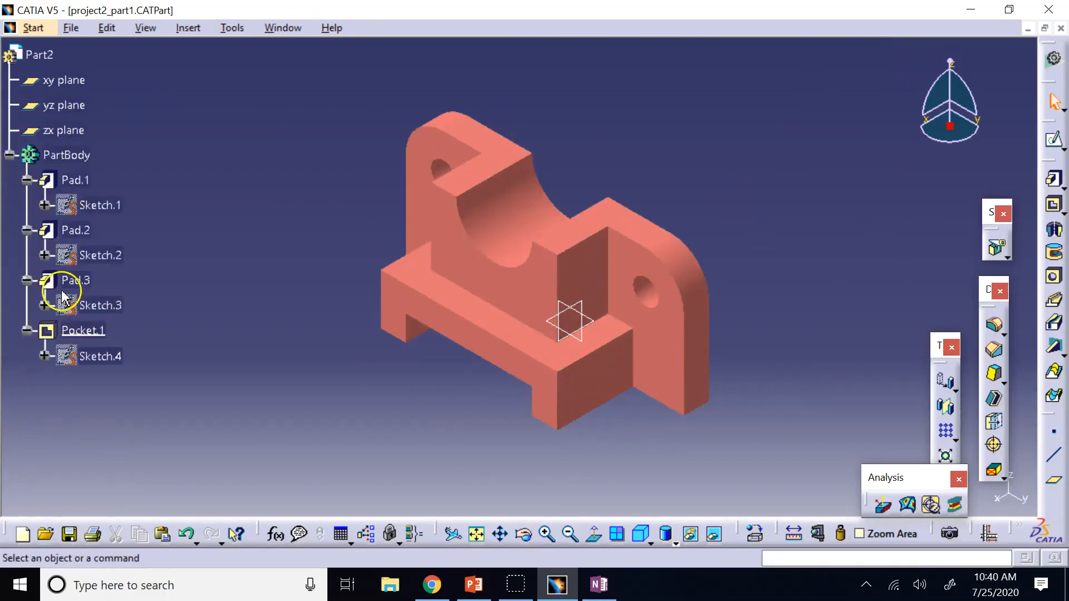
click(68, 333)
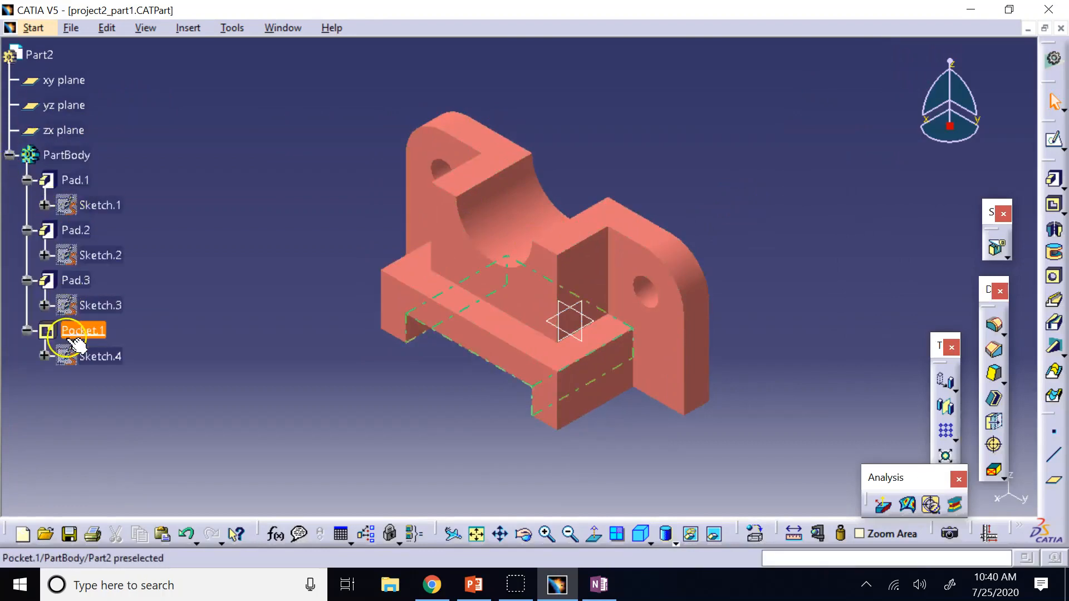
click(454, 175)
click(651, 285)
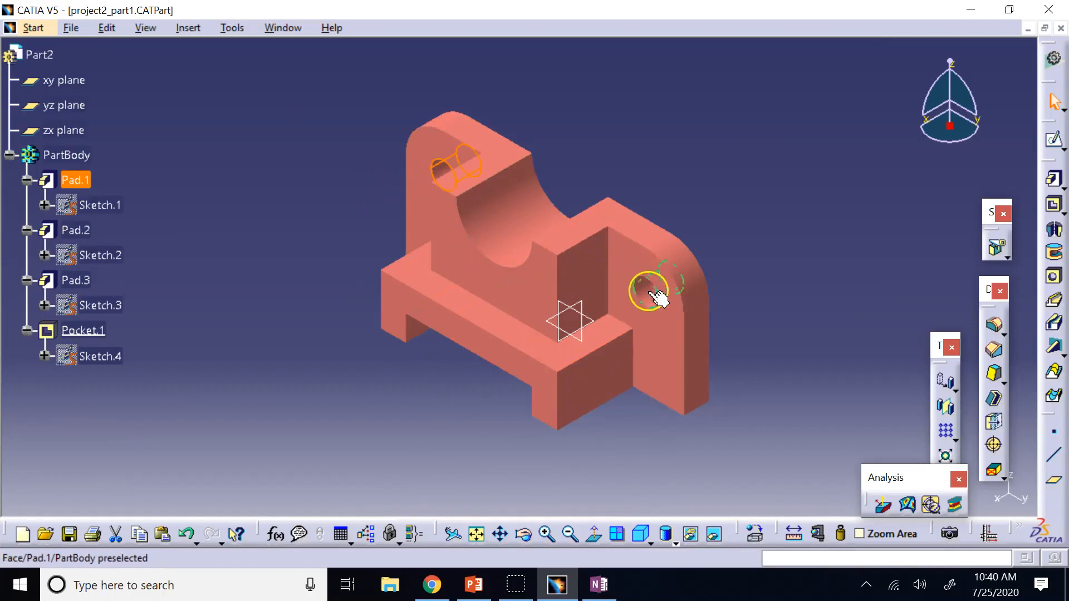
click(794, 163)
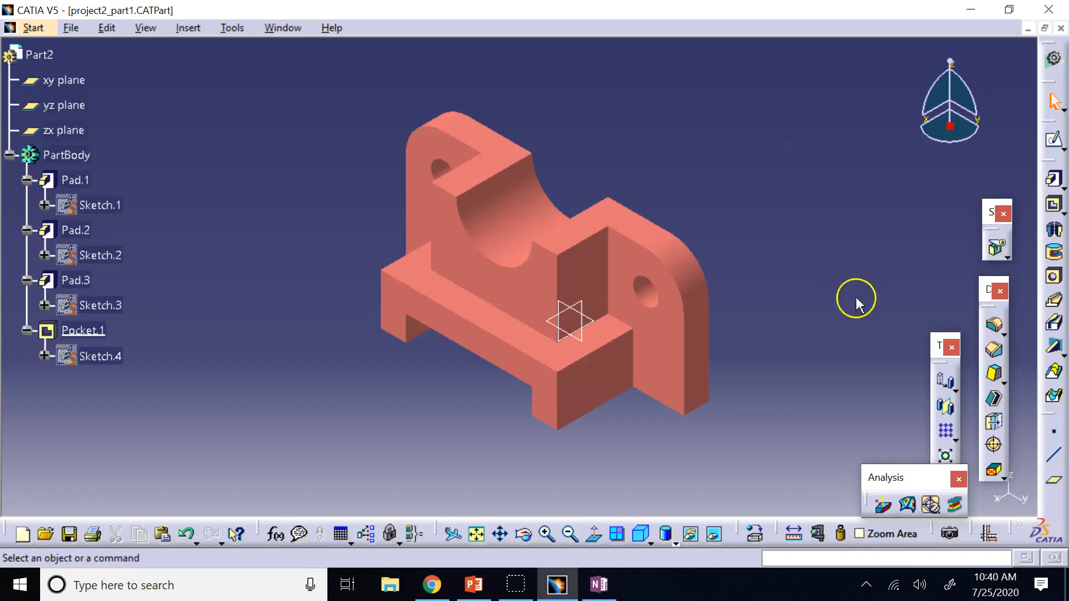
Step: Start a thread/tap on the hole in the right lug, using its cylindrical wall as lateral face and the lug's front face as limit face
drag(897, 478, 846, 217)
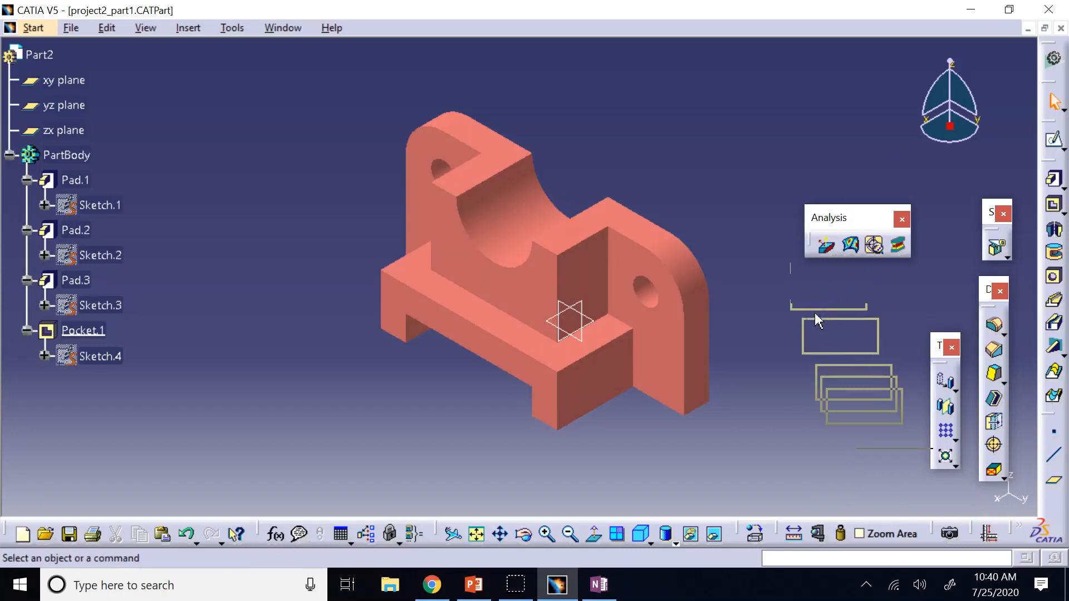
click(995, 447)
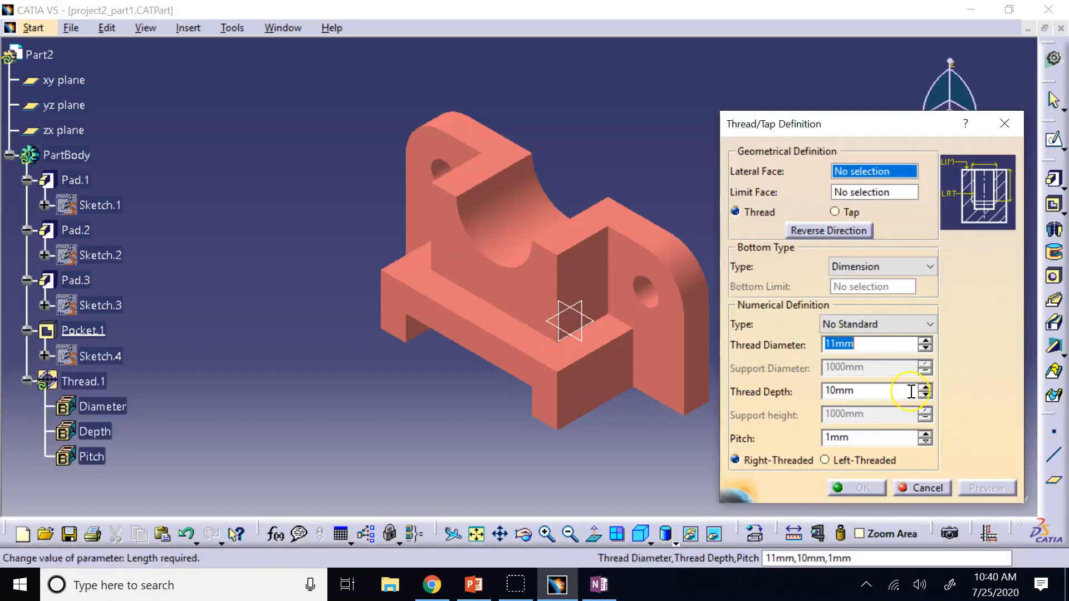
click(652, 288)
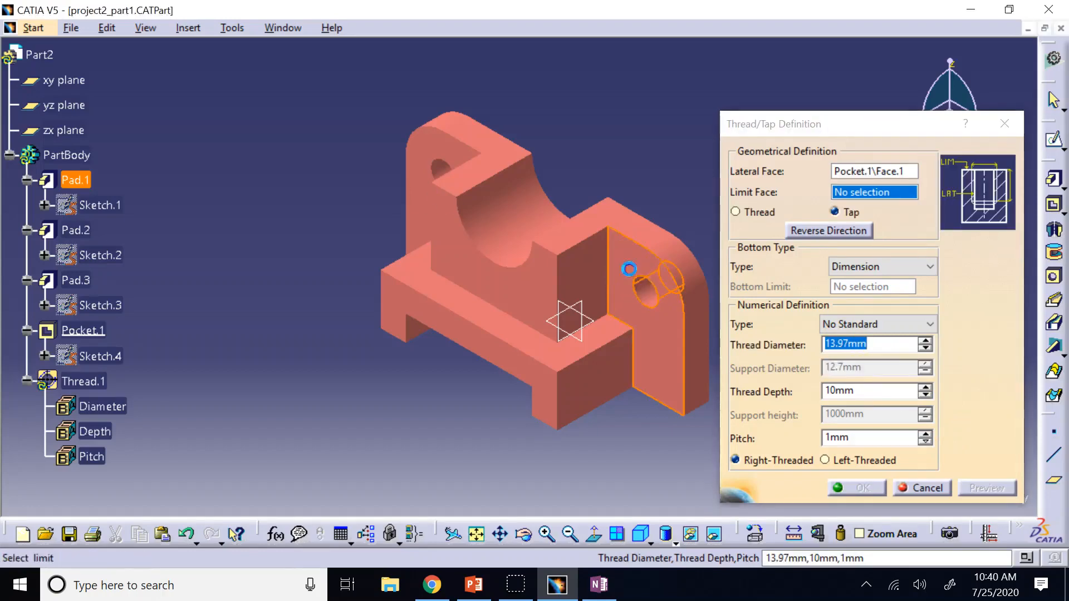
click(637, 275)
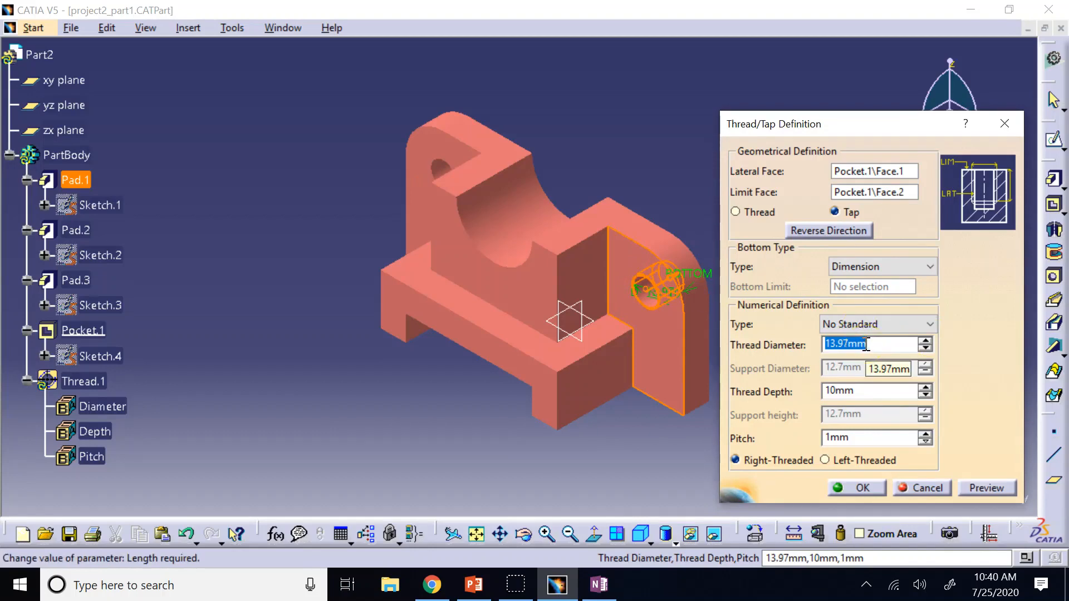
Step: Set the tap's thread depth to 8 mm and create the feature
click(889, 391)
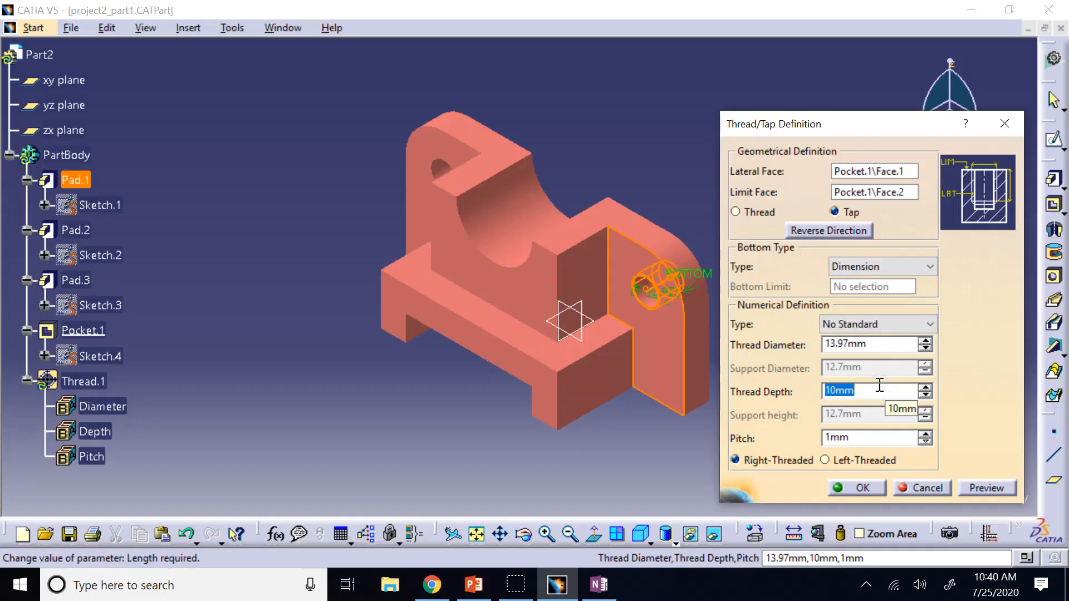
click(637, 169)
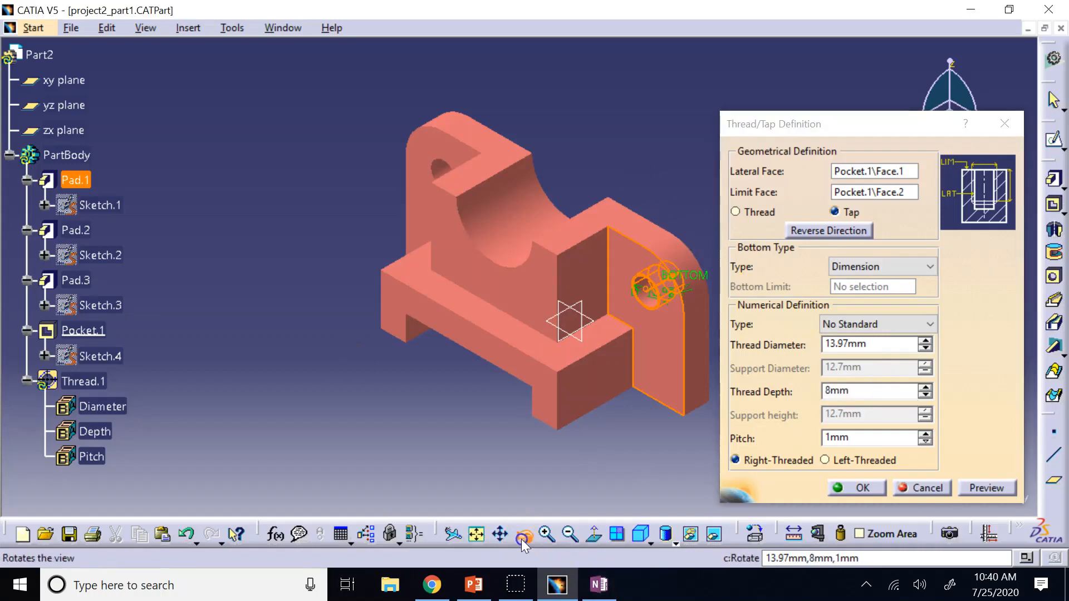
click(536, 527)
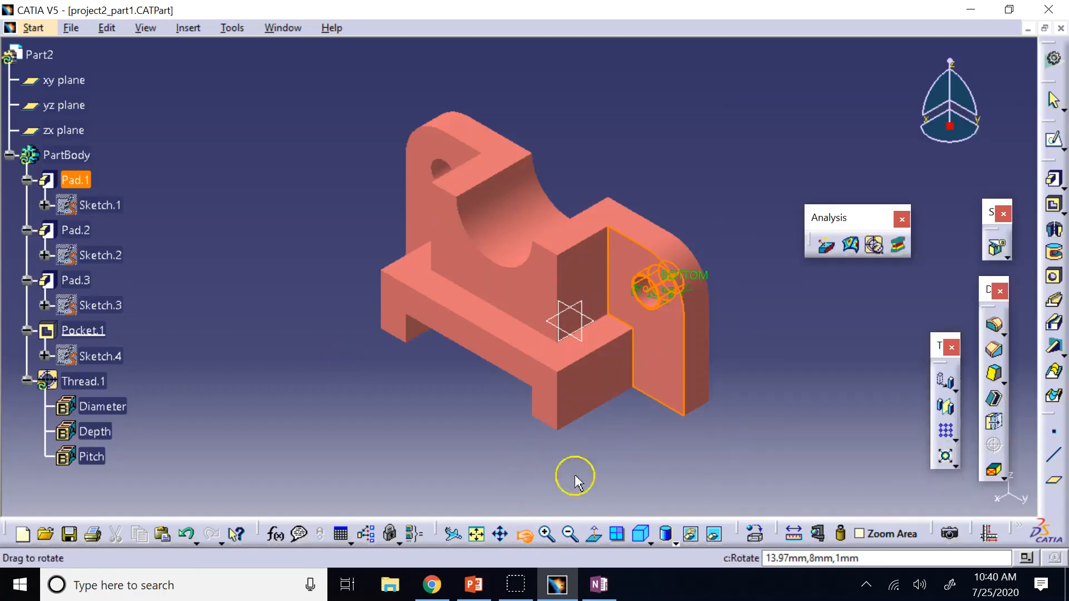
drag(573, 478, 783, 417)
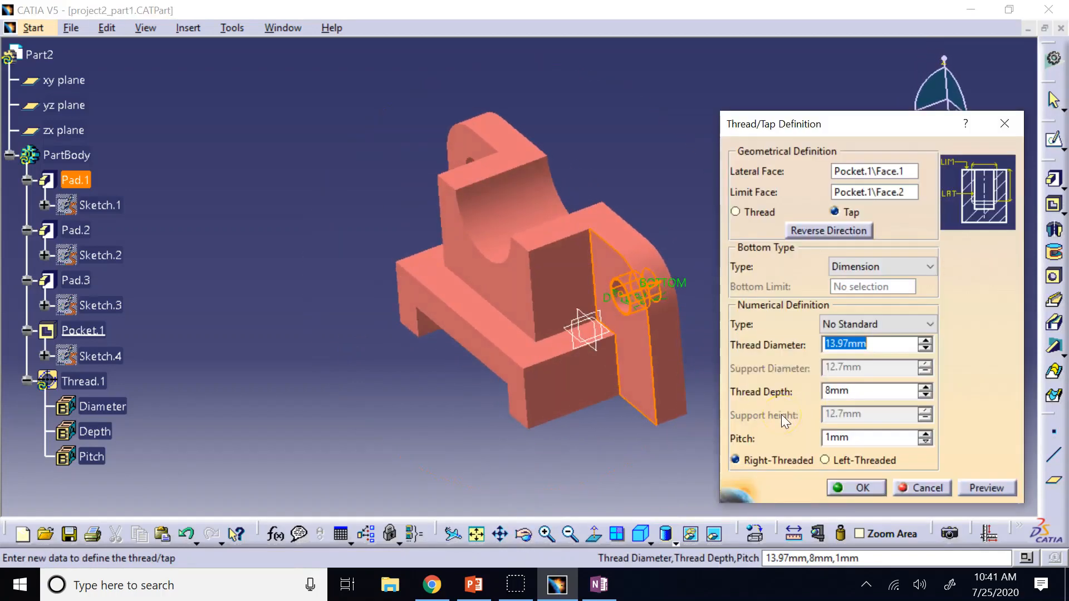
click(869, 483)
click(677, 165)
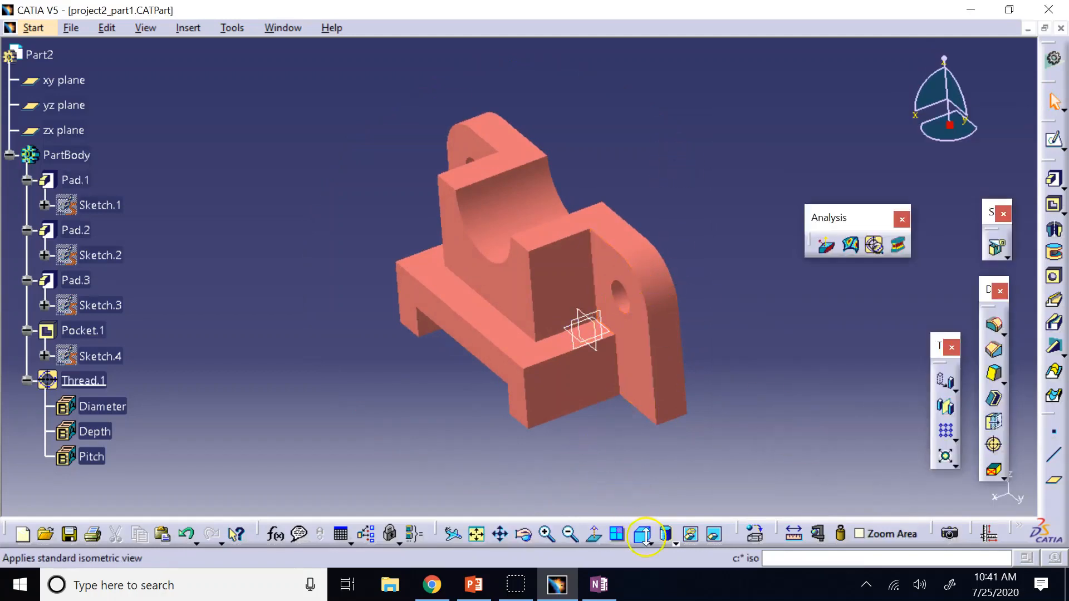
Step: Return the part to the isometric view and save project2_part1
click(643, 535)
click(299, 176)
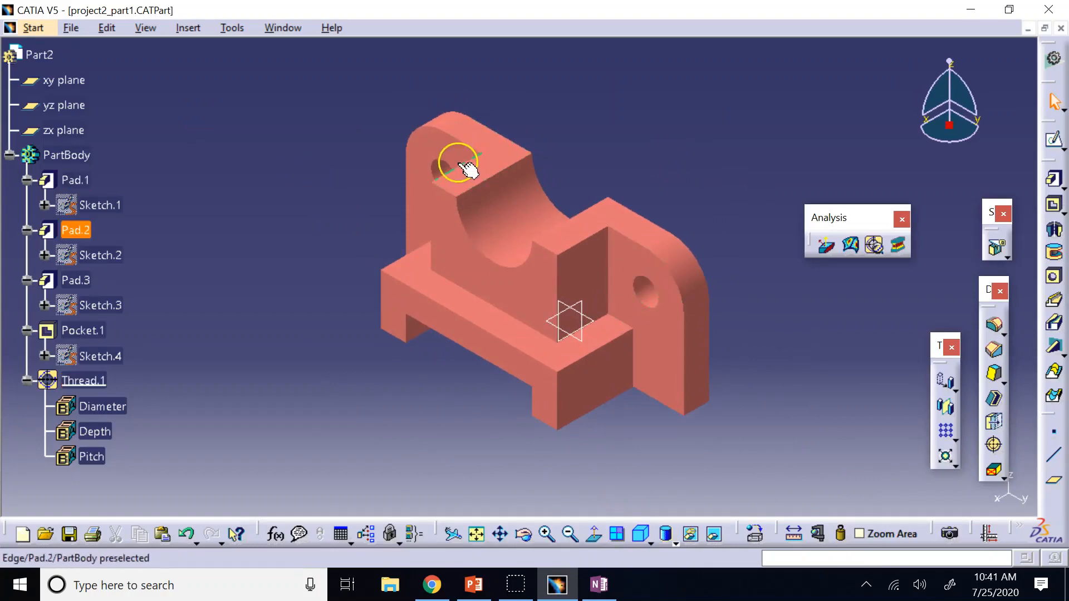
click(75, 26)
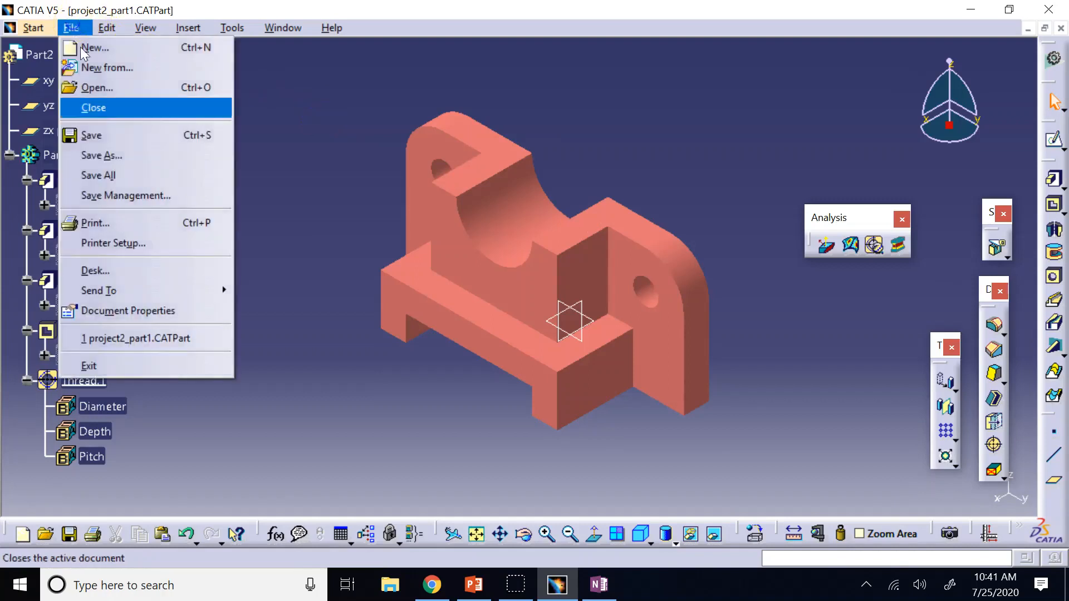
click(143, 136)
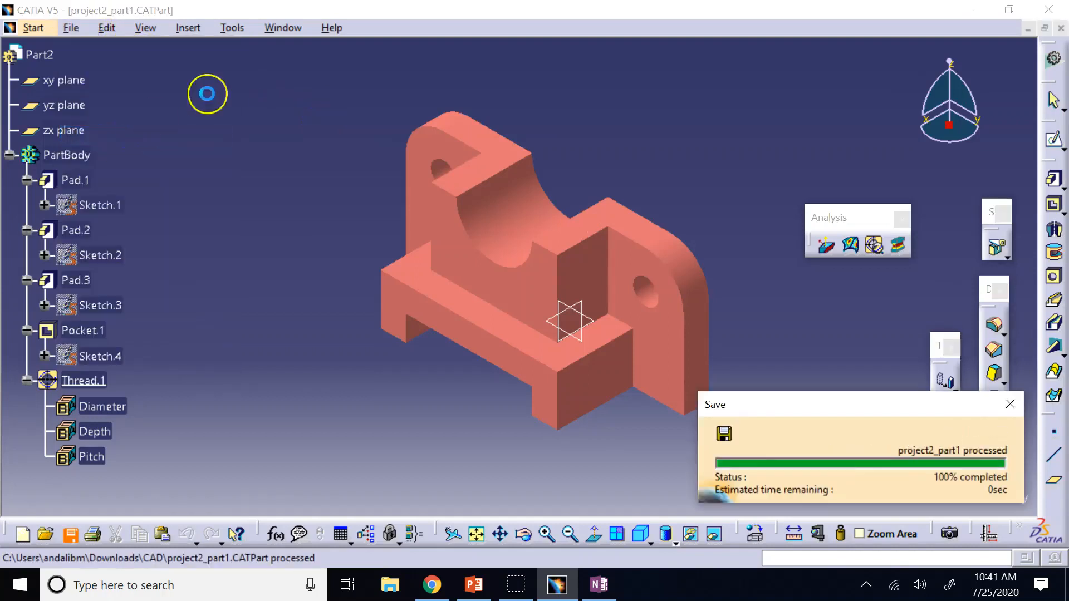
Step: Switch to the Drawing1 window and update the sheet to include the part's new thread
click(283, 28)
click(336, 155)
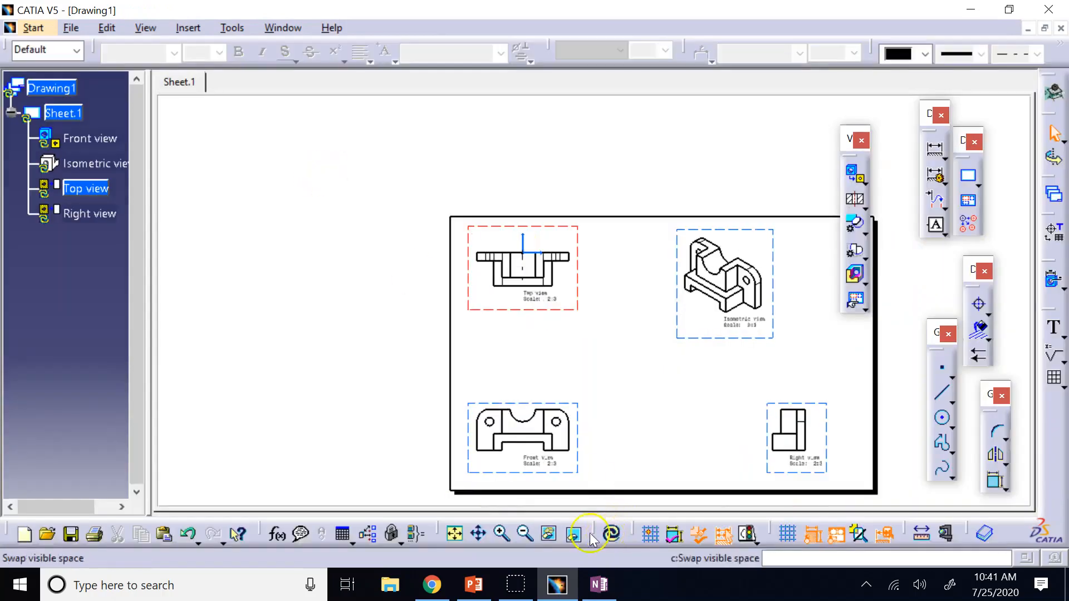
click(503, 534)
click(506, 536)
click(505, 535)
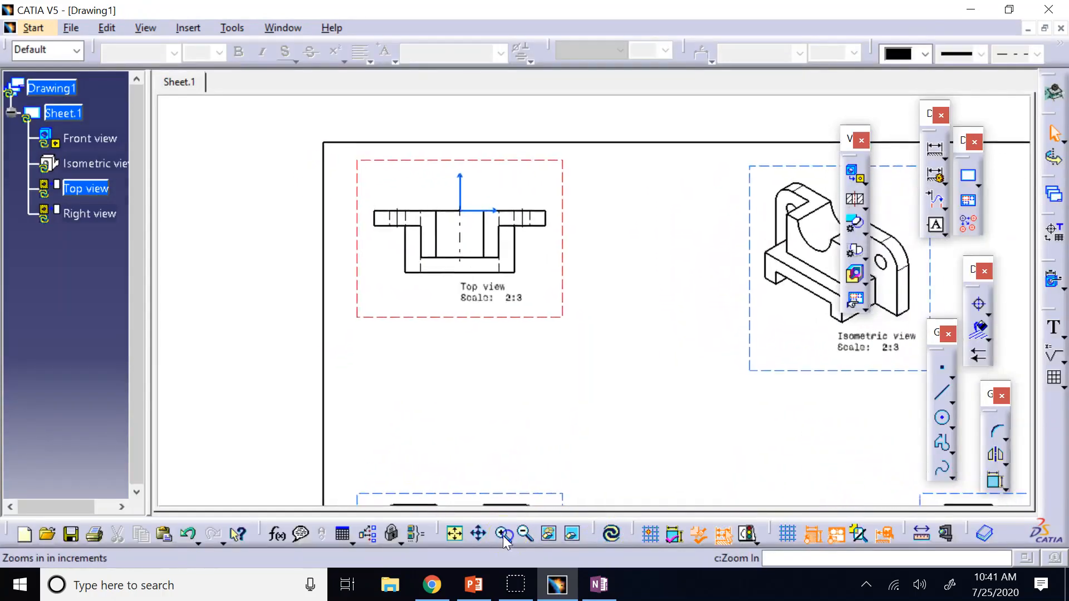
click(479, 535)
drag(587, 485, 513, 136)
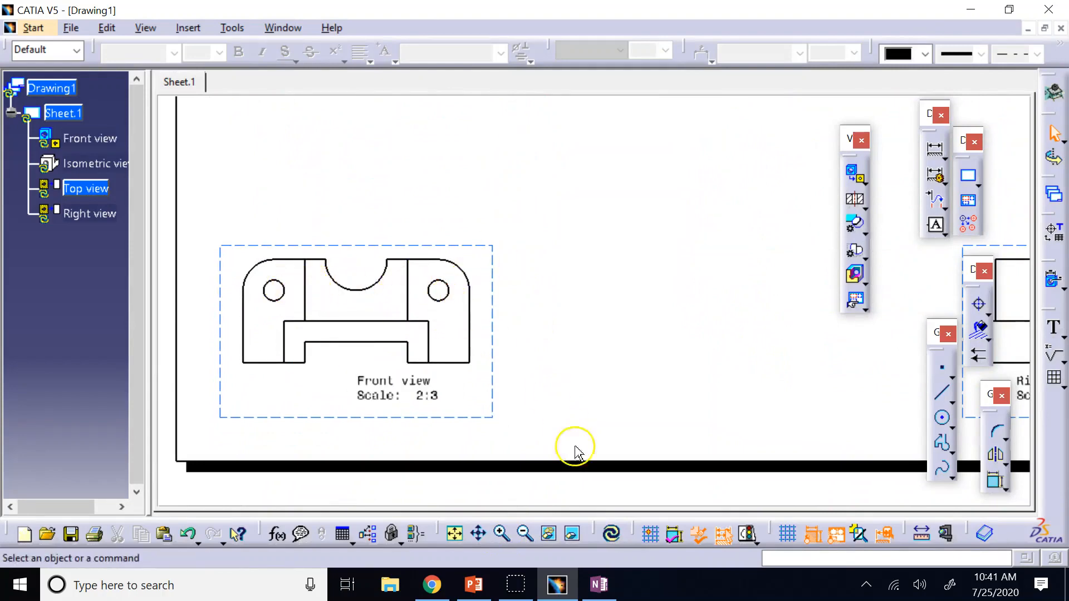
click(612, 533)
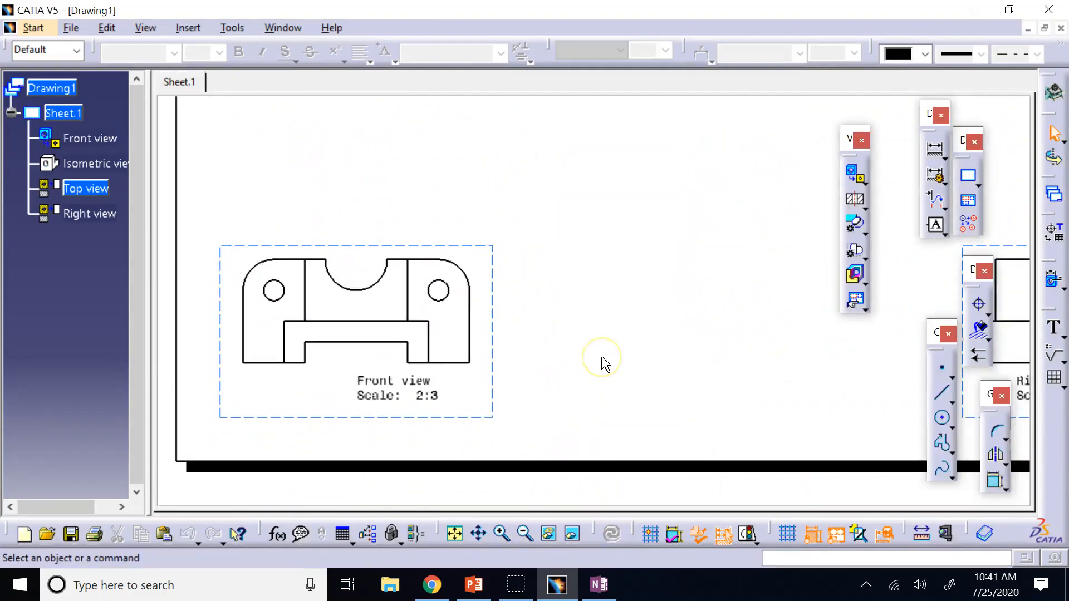
Step: Turn on the display of threads, hidden lines, axes and center lines in the front view's properties
right_click(481, 379)
click(554, 305)
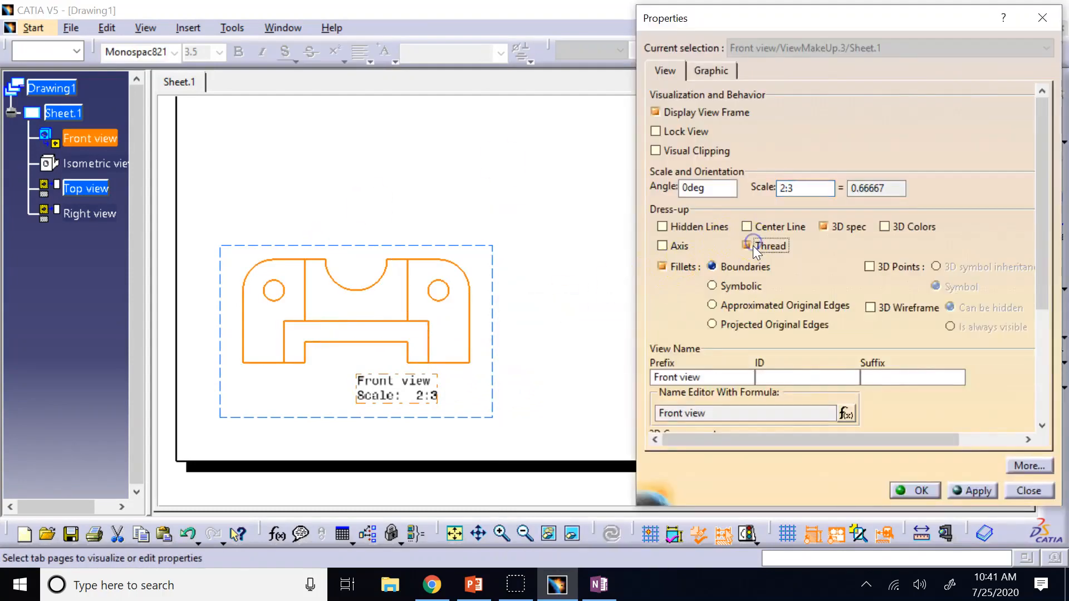
click(662, 227)
click(661, 247)
click(758, 232)
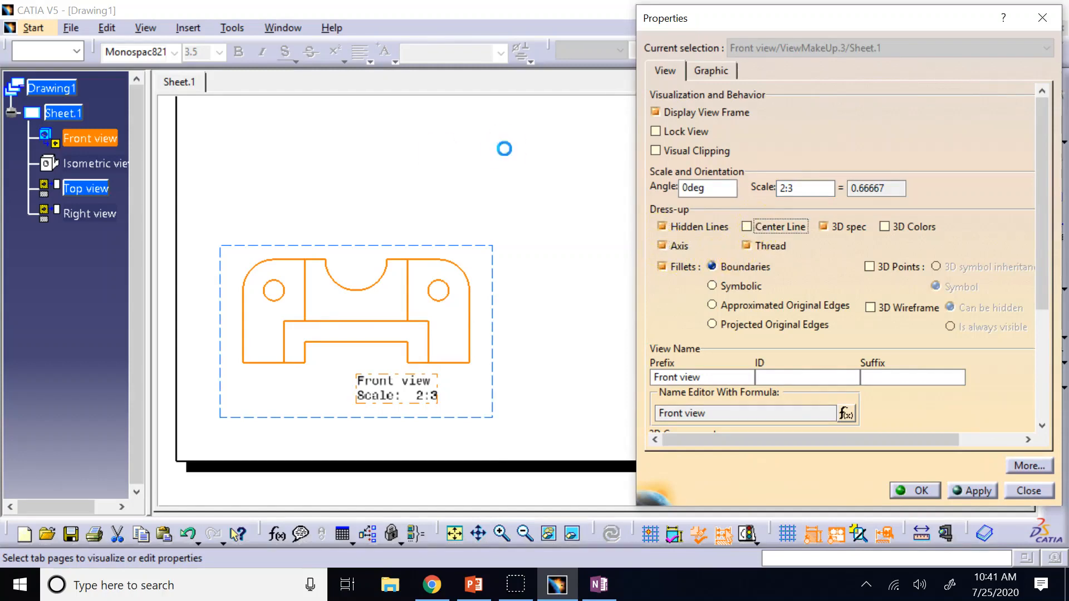
click(929, 492)
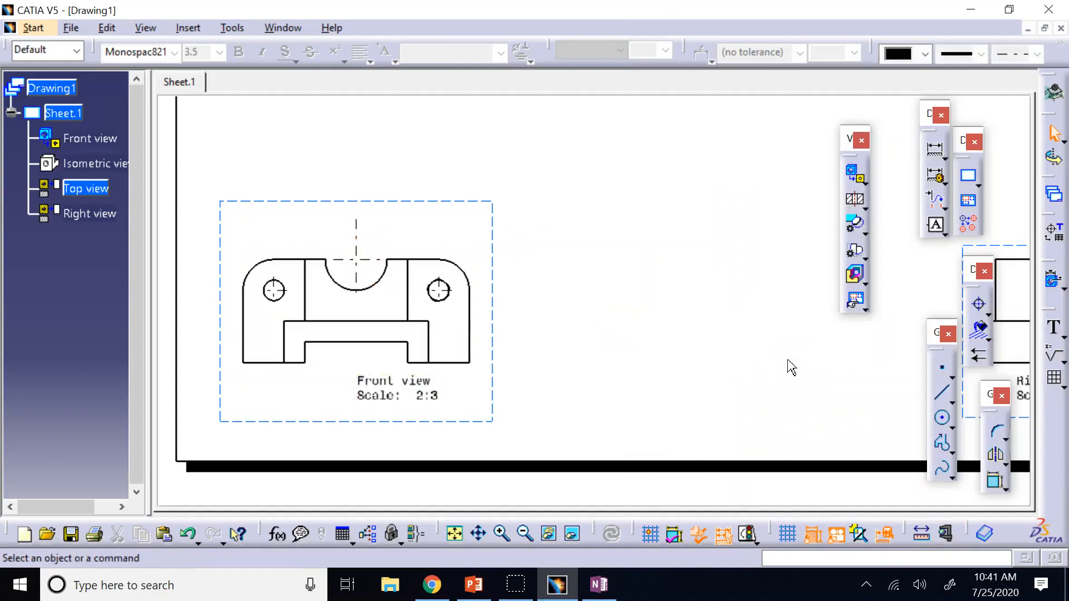
Step: Examine the two holes in the front view up close, comparing how the threaded and plain ones are drawn
click(501, 533)
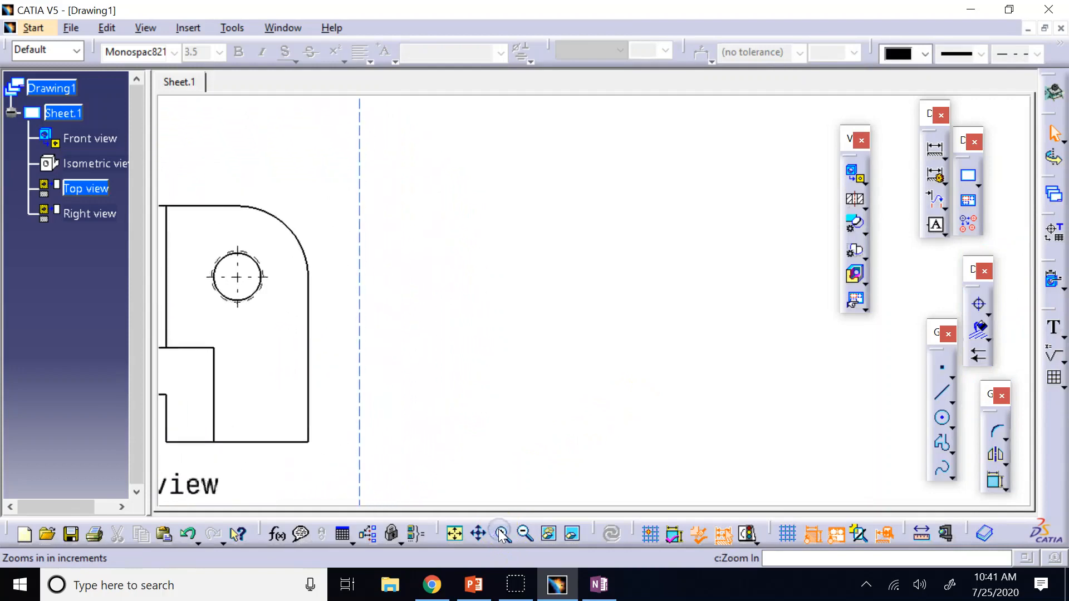
click(475, 534)
drag(370, 422, 831, 357)
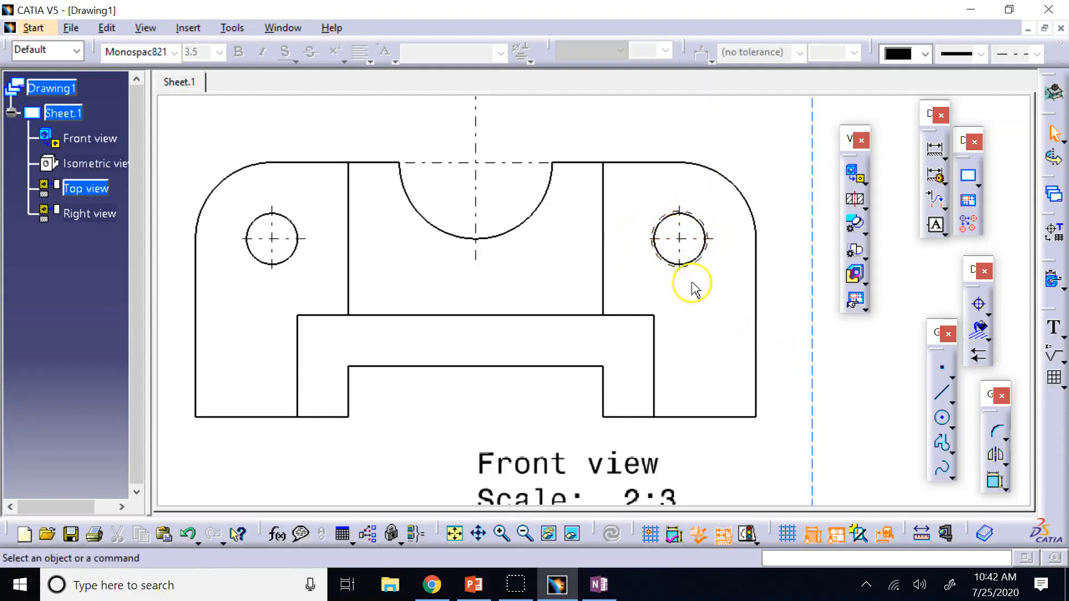
click(503, 534)
click(524, 534)
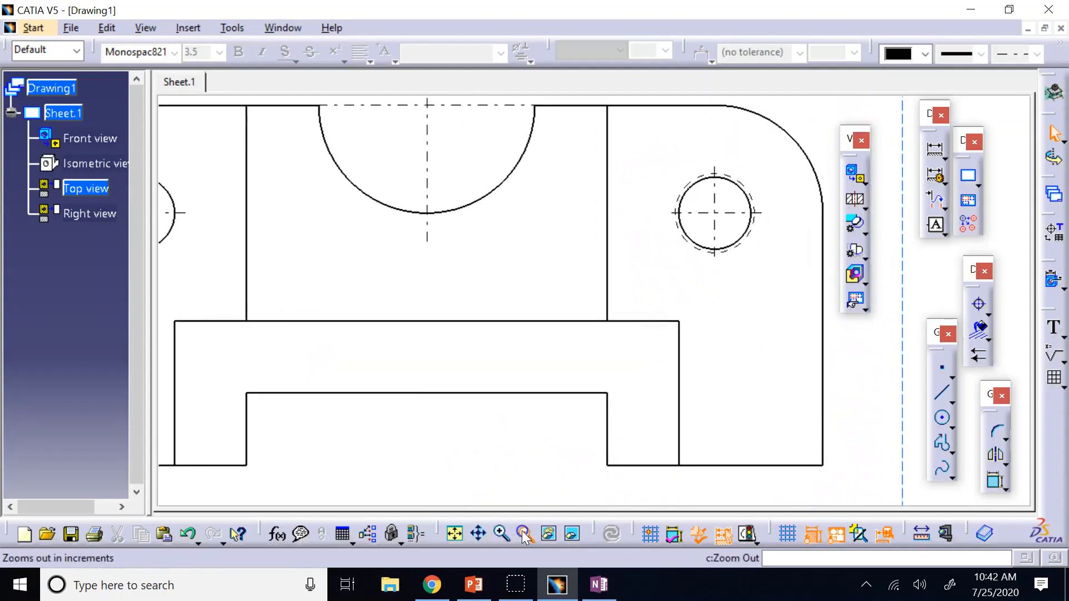
click(524, 534)
click(524, 535)
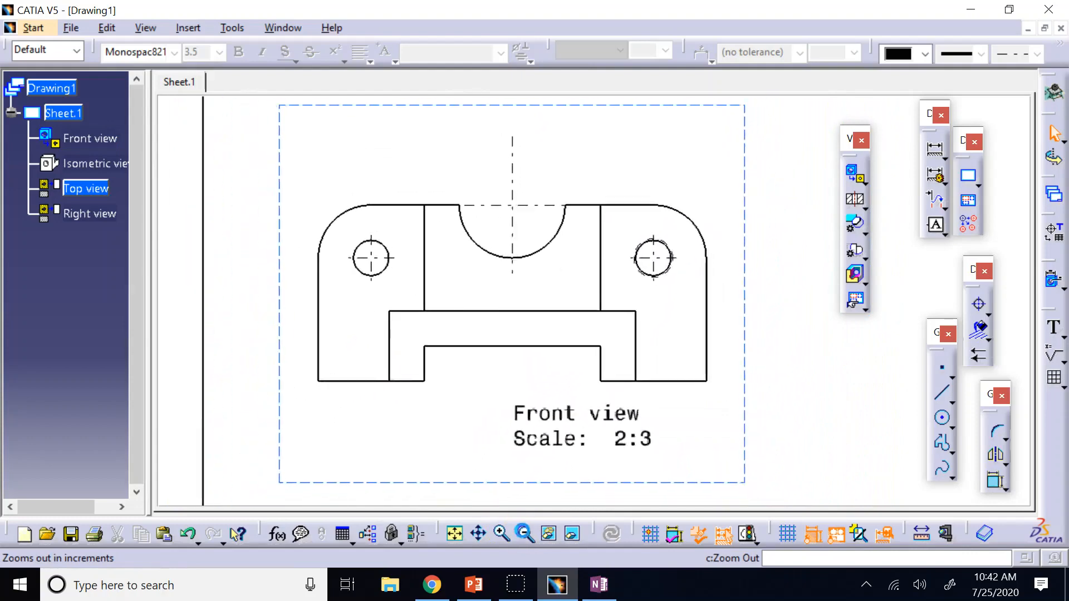
click(524, 534)
click(524, 535)
click(525, 535)
click(525, 534)
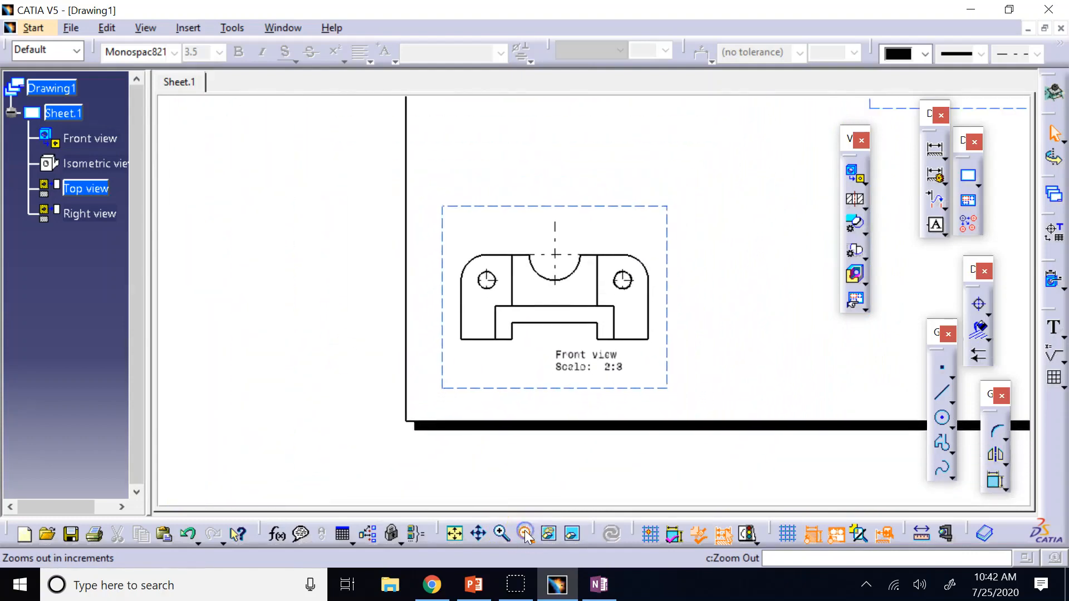
click(525, 535)
click(525, 534)
click(482, 535)
drag(665, 312, 576, 431)
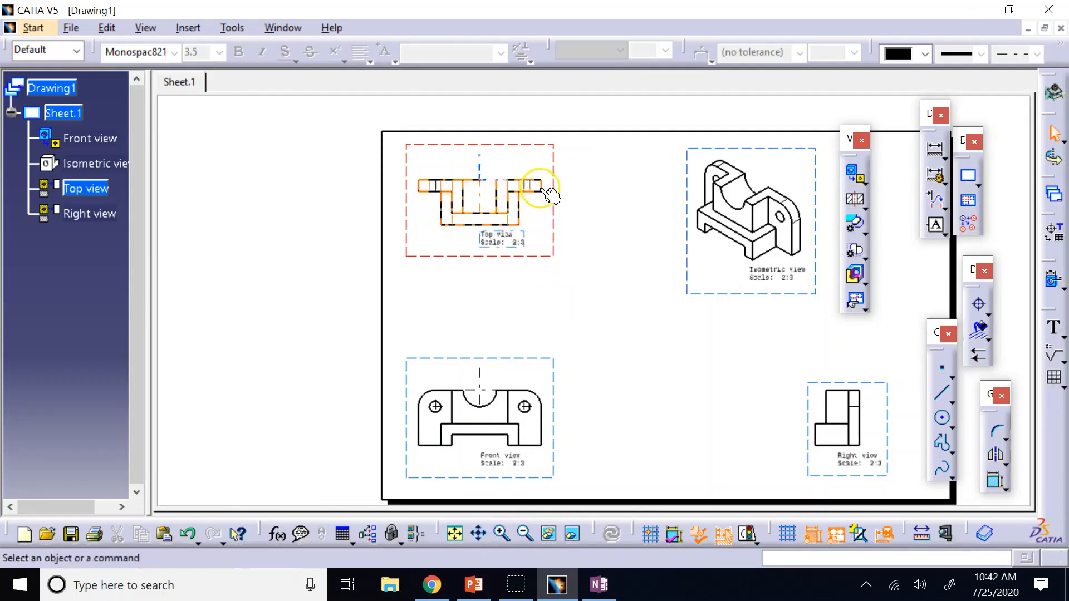
Step: Turn on the display of threads in the top view's properties
right_click(555, 216)
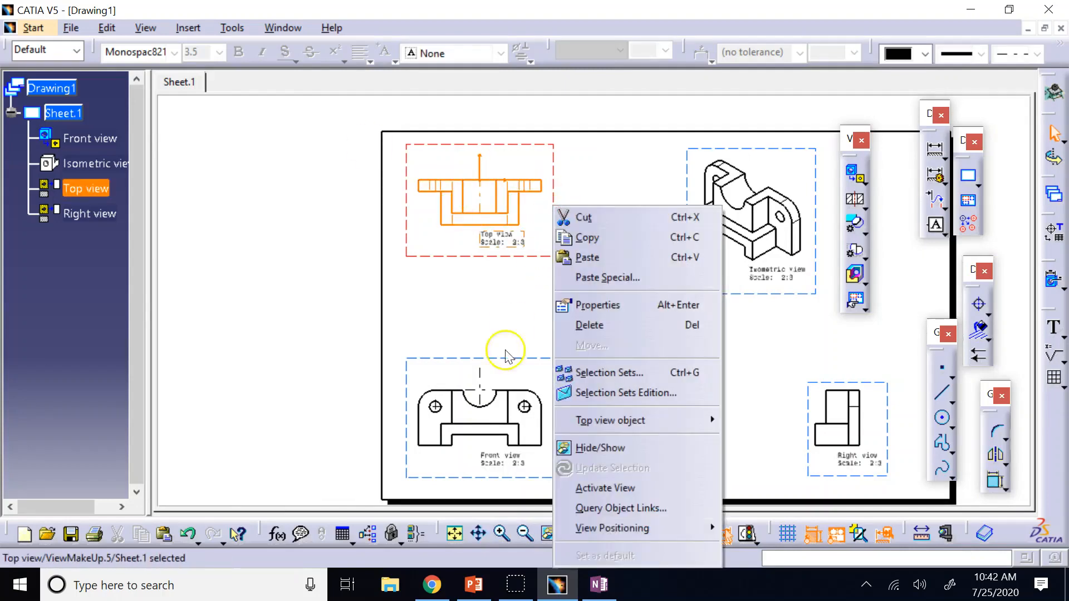
click(508, 534)
click(508, 534)
click(508, 533)
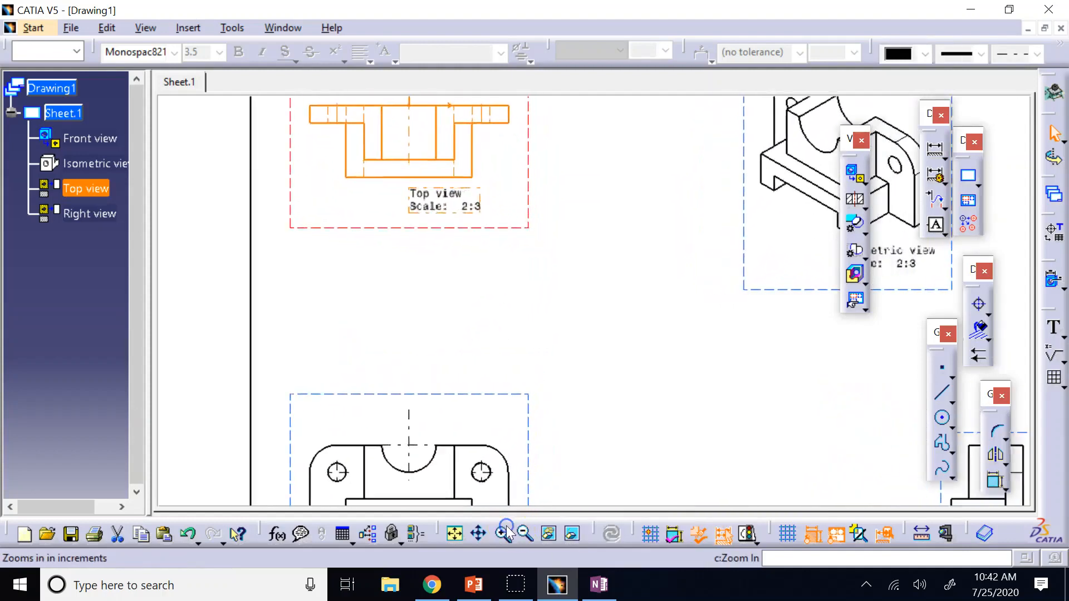
click(507, 534)
click(506, 528)
click(478, 532)
drag(279, 139, 657, 594)
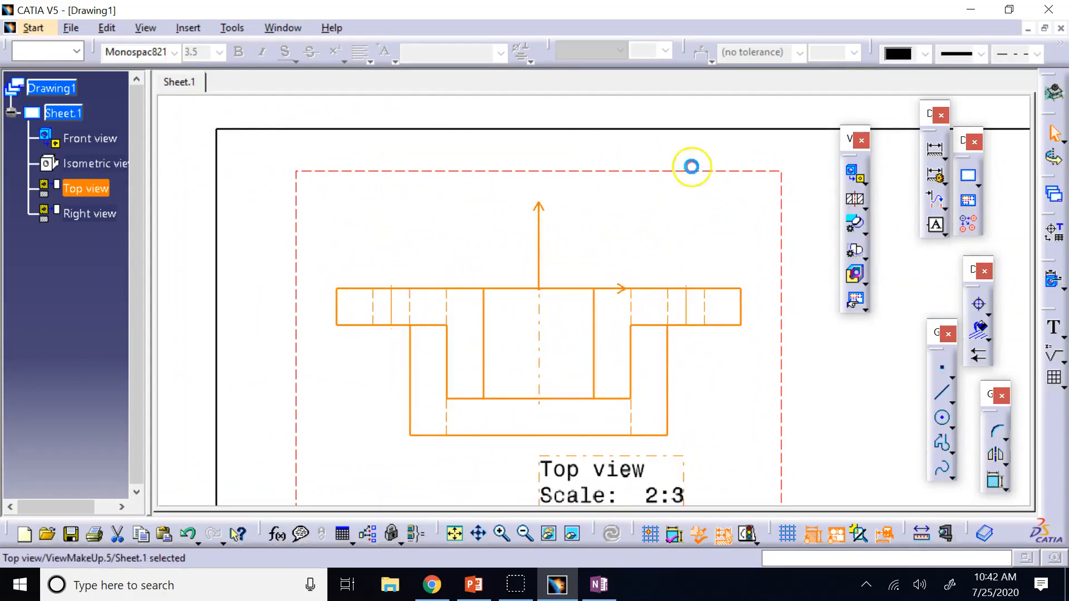
right_click(676, 158)
click(727, 271)
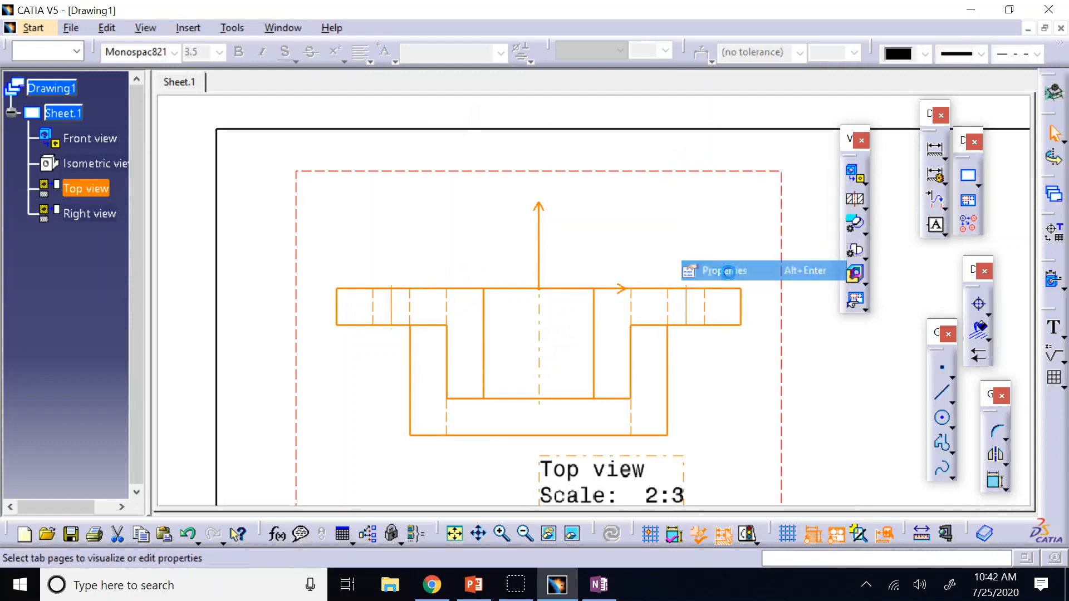
click(748, 246)
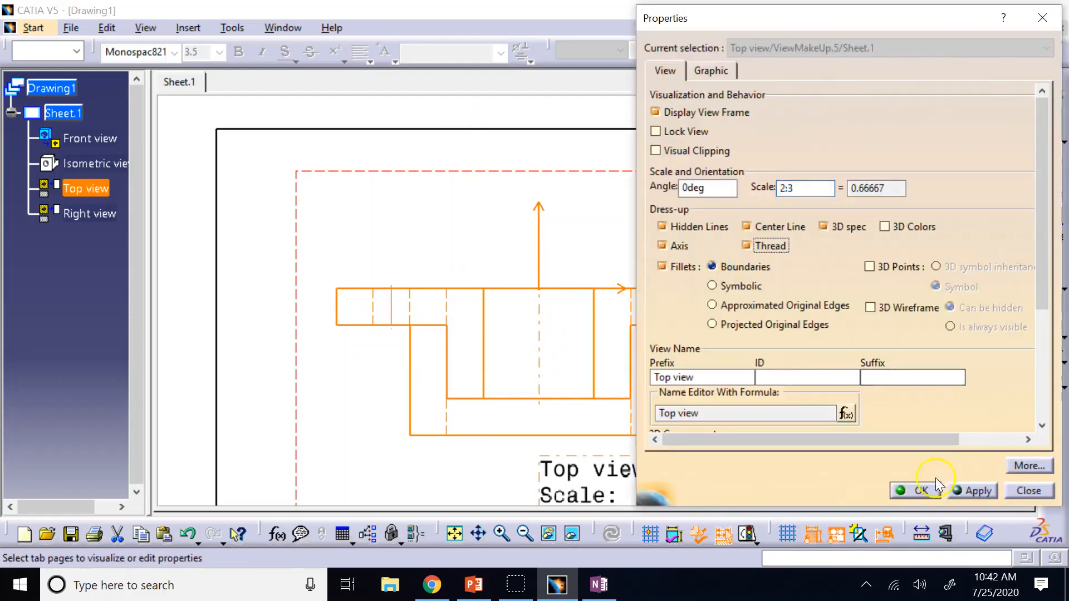
click(914, 491)
click(693, 258)
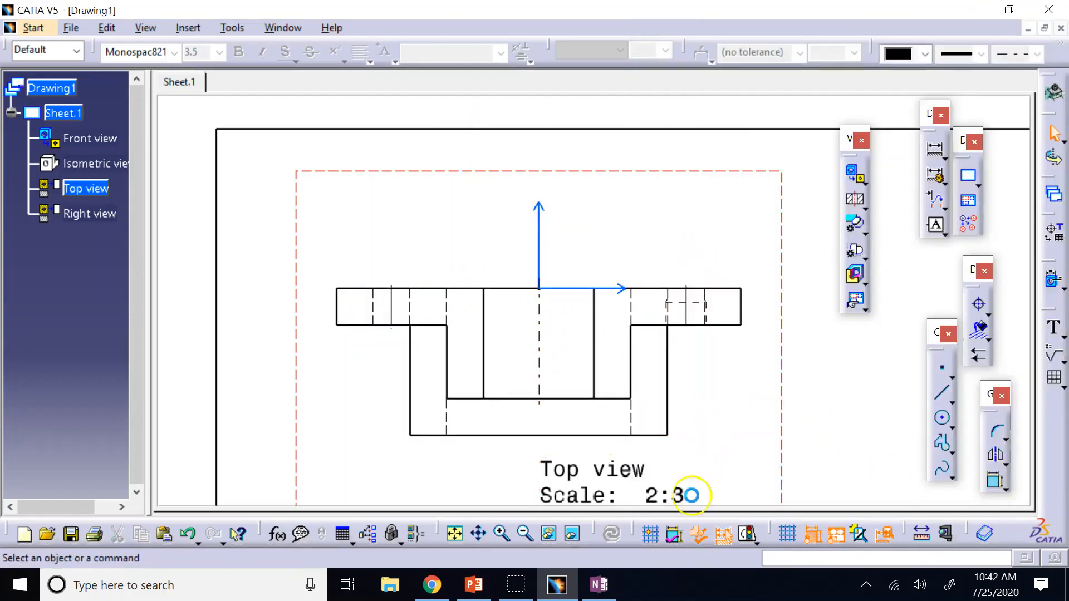
Step: Examine up close how the tapped hole in the right lug is drawn in the top view
click(503, 535)
click(503, 535)
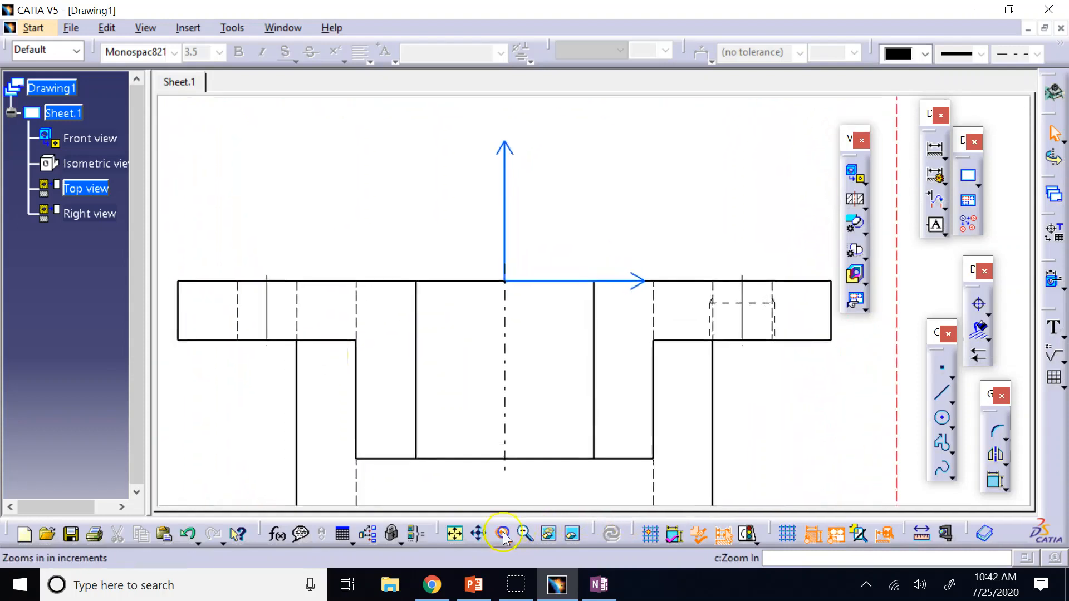
click(503, 535)
click(503, 535)
click(503, 535)
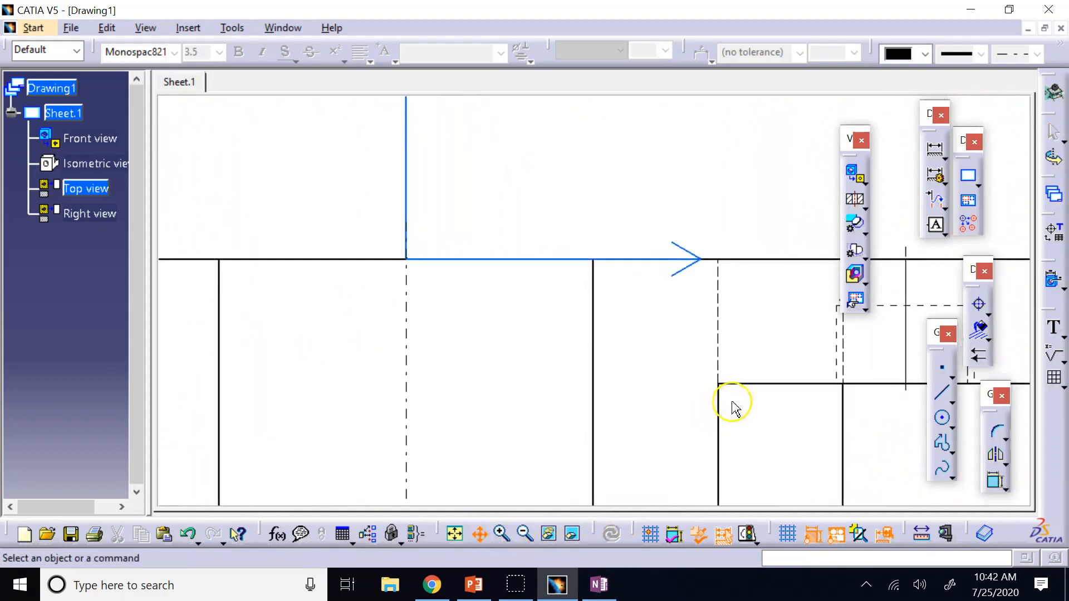
middle_drag(733, 406, 382, 327)
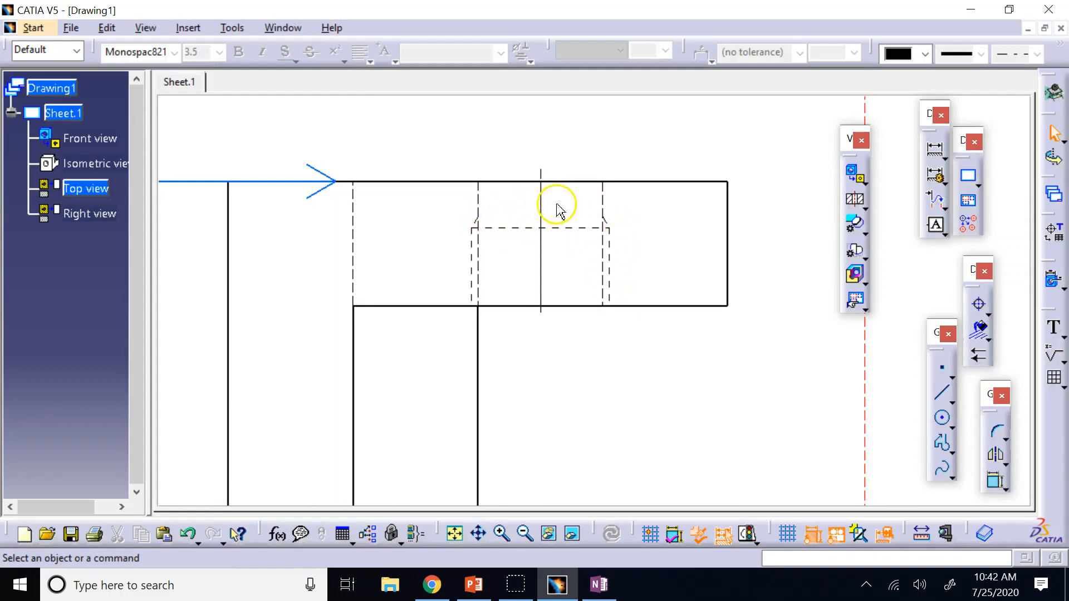
click(526, 533)
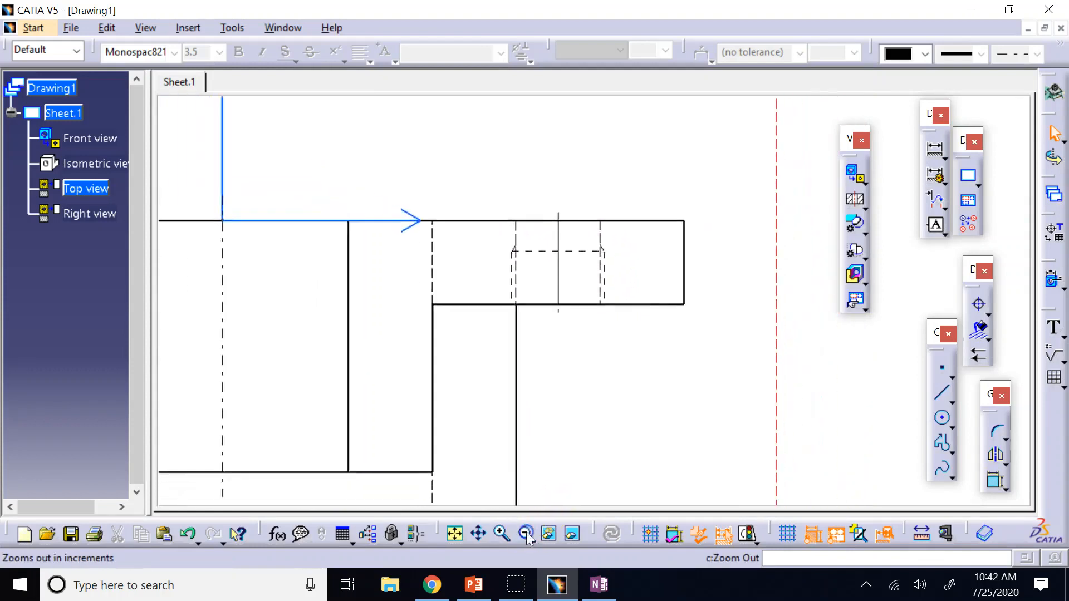
Step: Make the front view the active view, with both of its holes shown up close
click(527, 535)
click(527, 535)
click(527, 535)
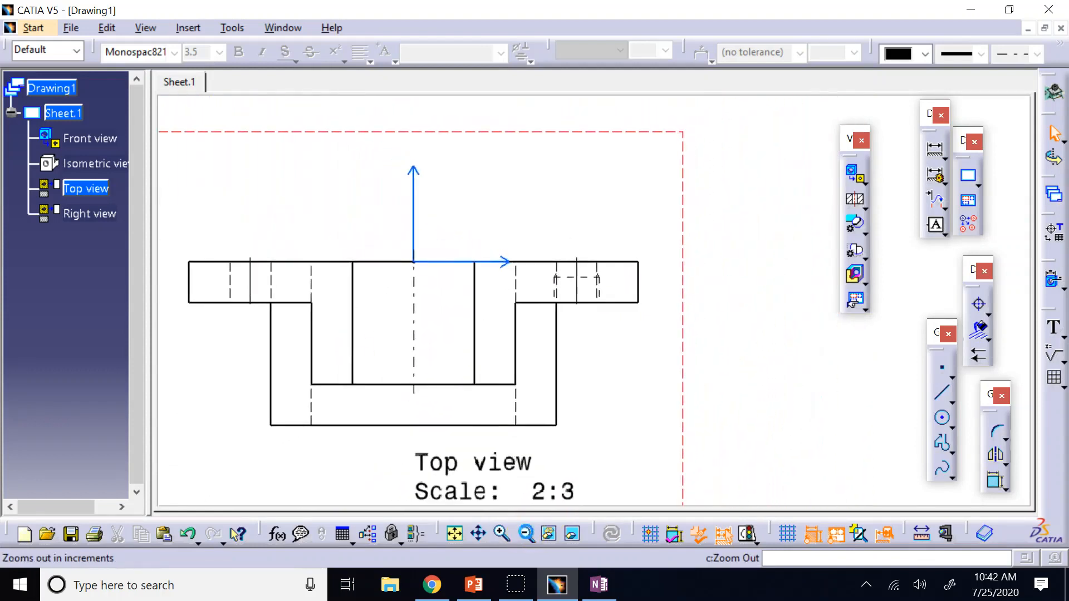
click(527, 534)
click(526, 535)
click(526, 535)
click(527, 534)
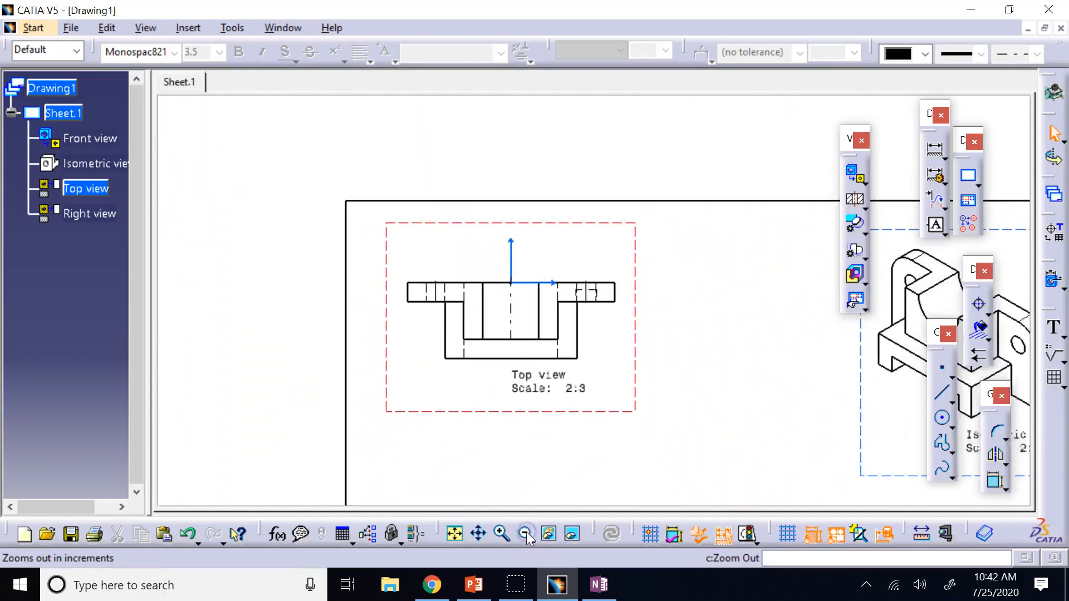
click(526, 534)
click(526, 534)
click(527, 535)
click(526, 535)
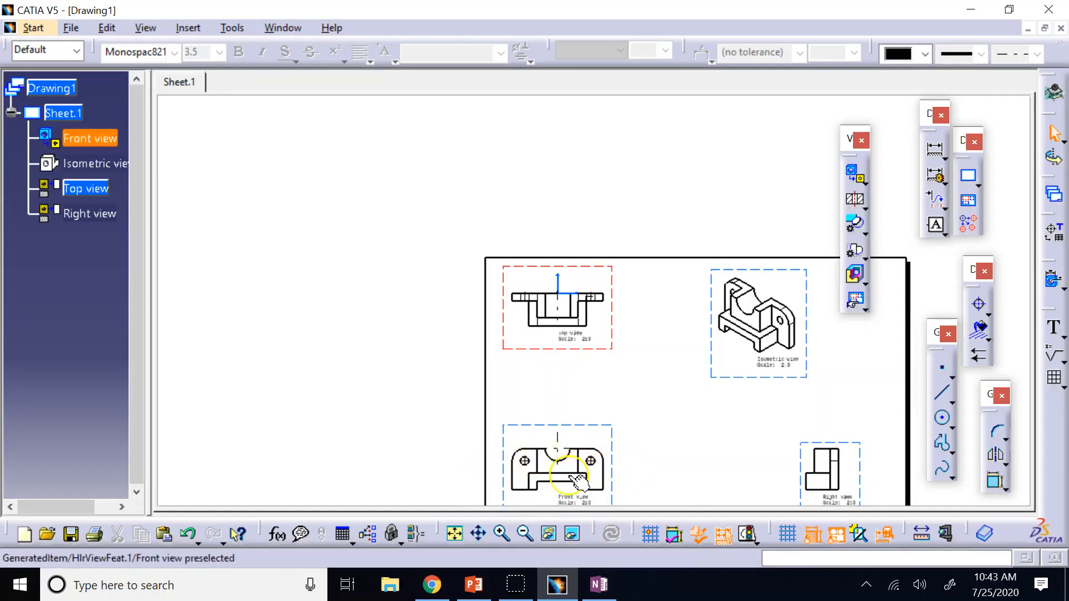
click(487, 535)
drag(663, 484, 610, 341)
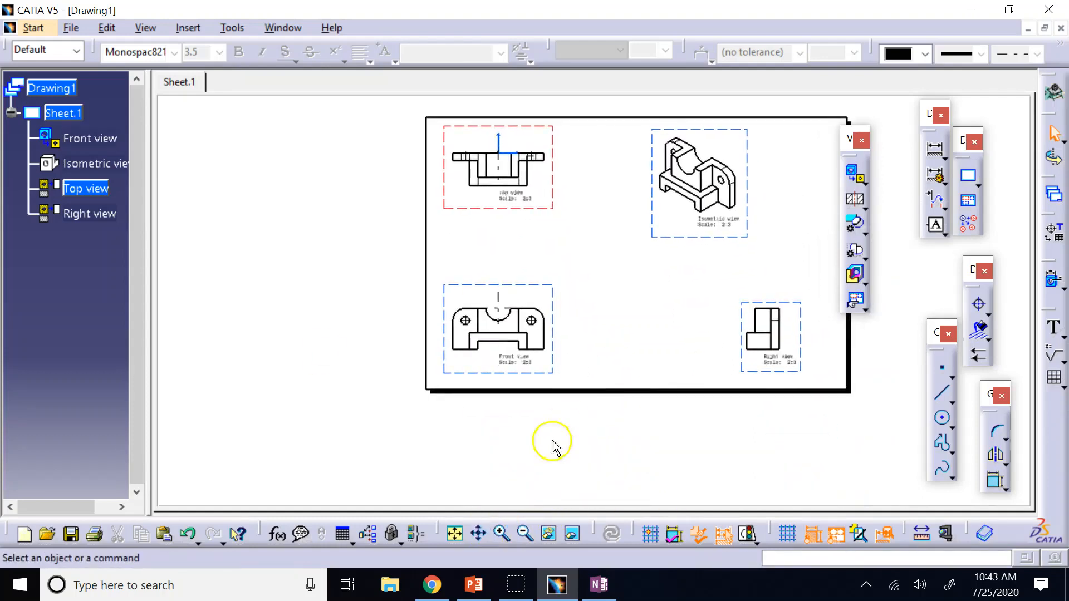
click(512, 525)
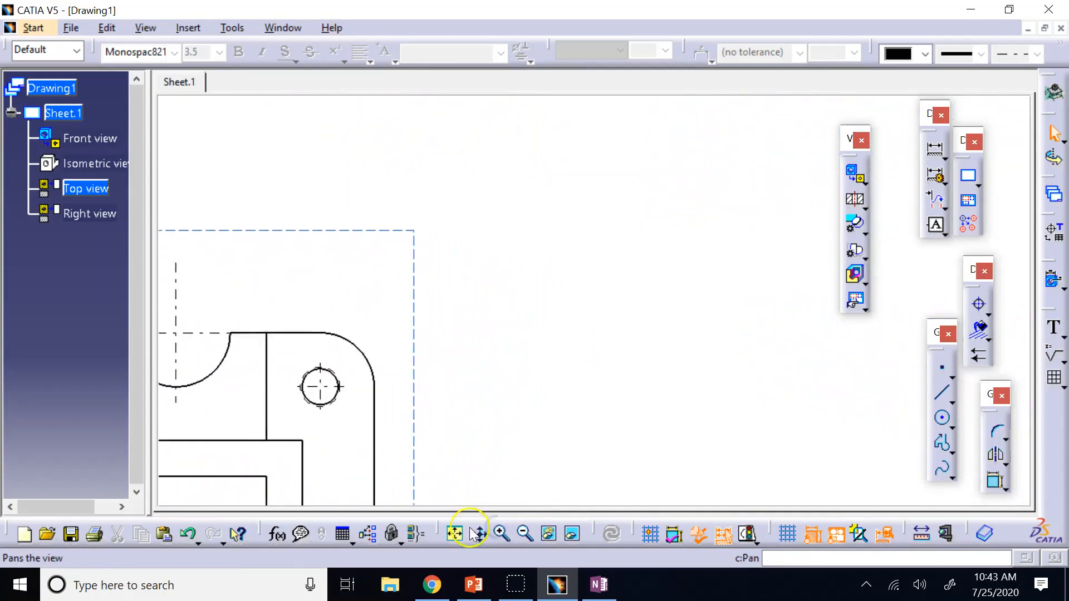
click(479, 534)
drag(322, 359, 742, 334)
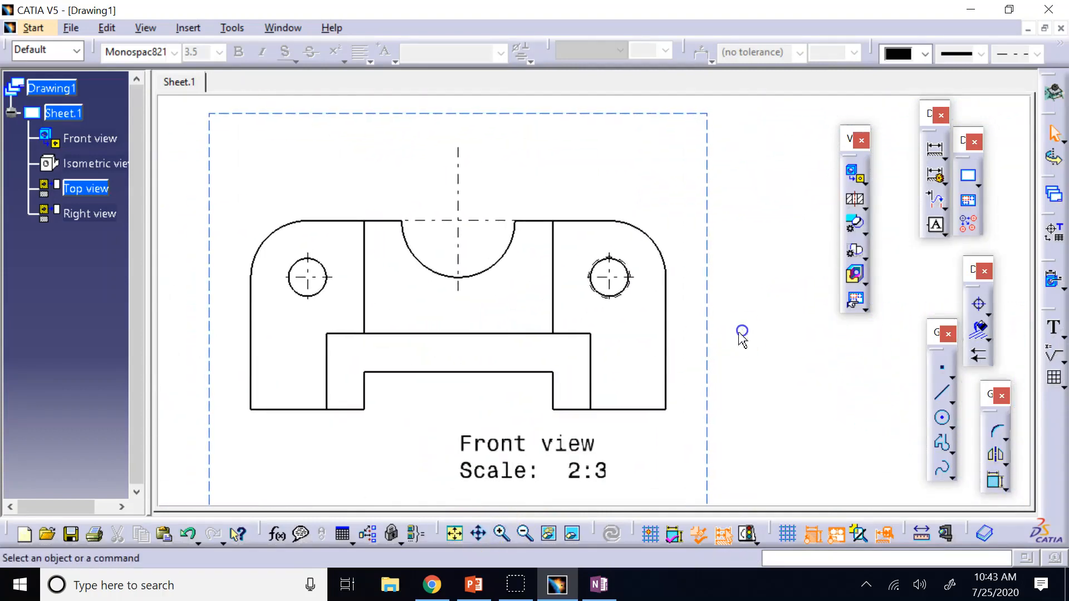
click(703, 353)
double_click(703, 353)
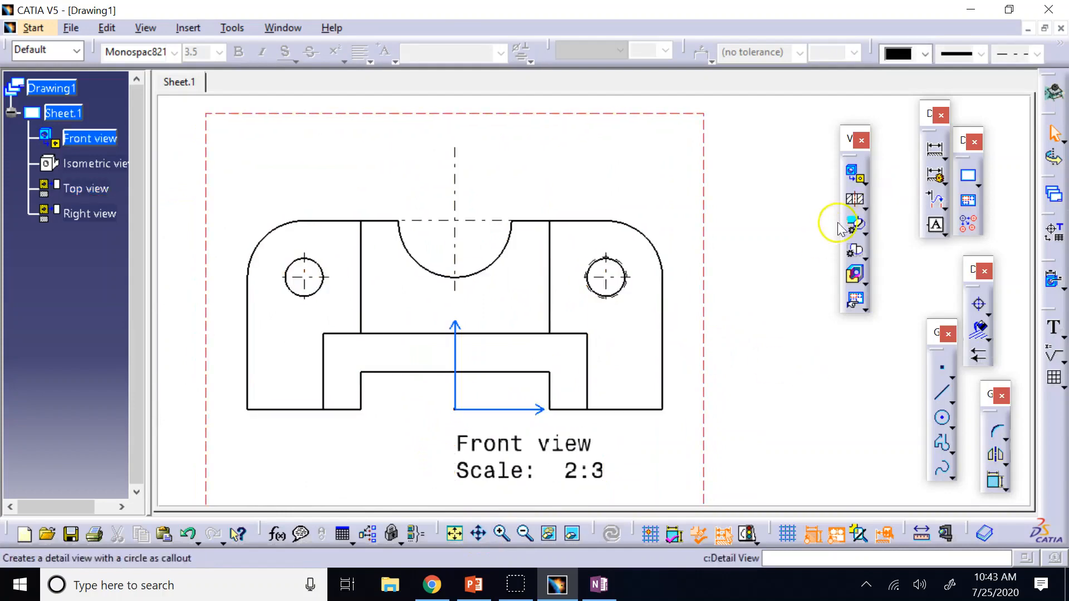
Step: Create a section view from a horizontal cut through both hole centers of the front view, placing it between the top and front views
click(852, 199)
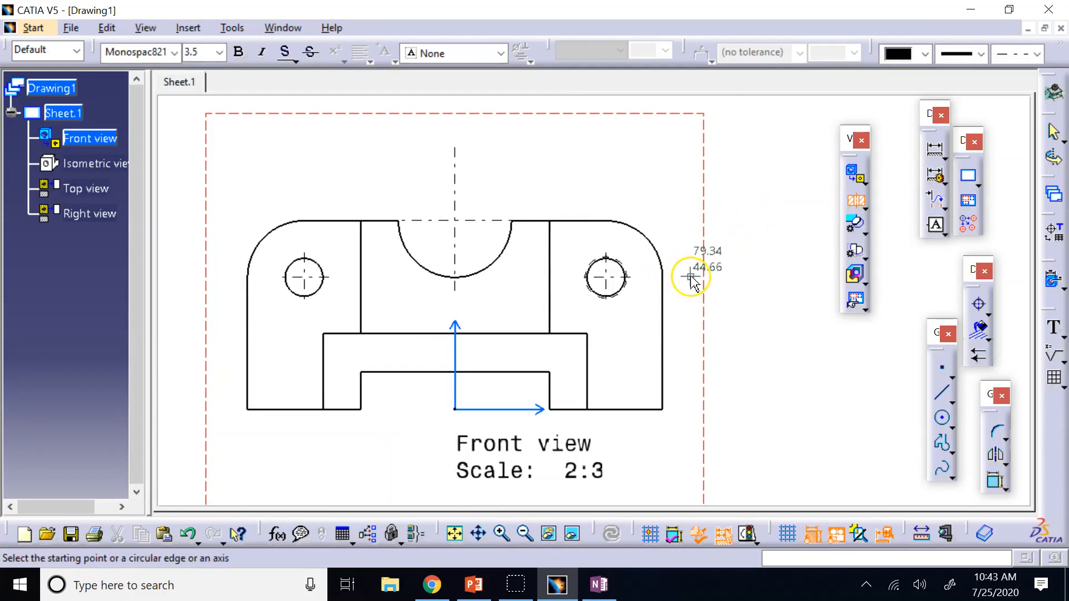
click(691, 277)
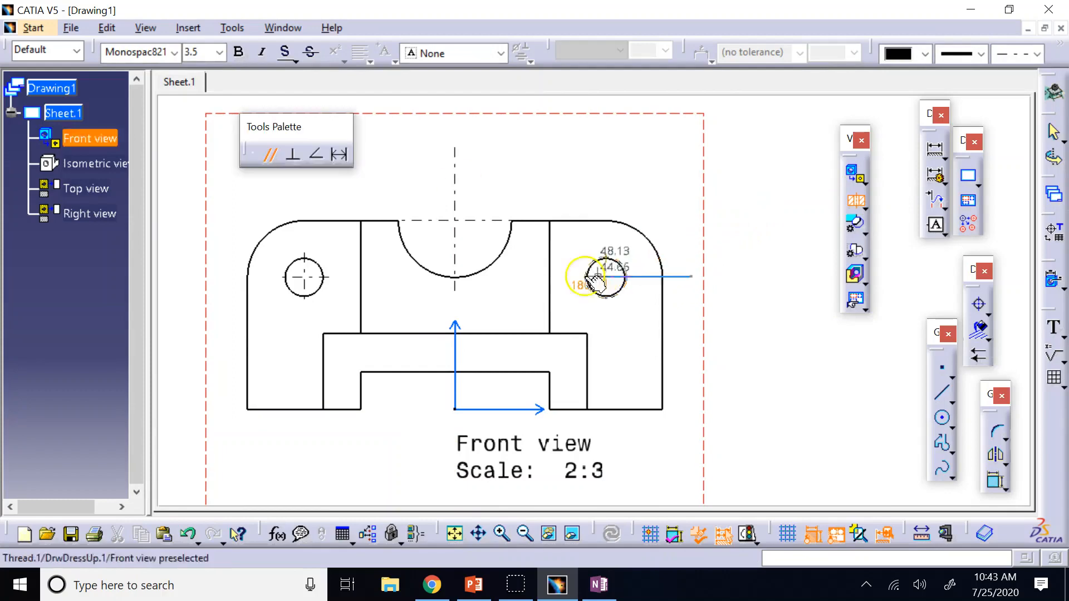
double_click(235, 278)
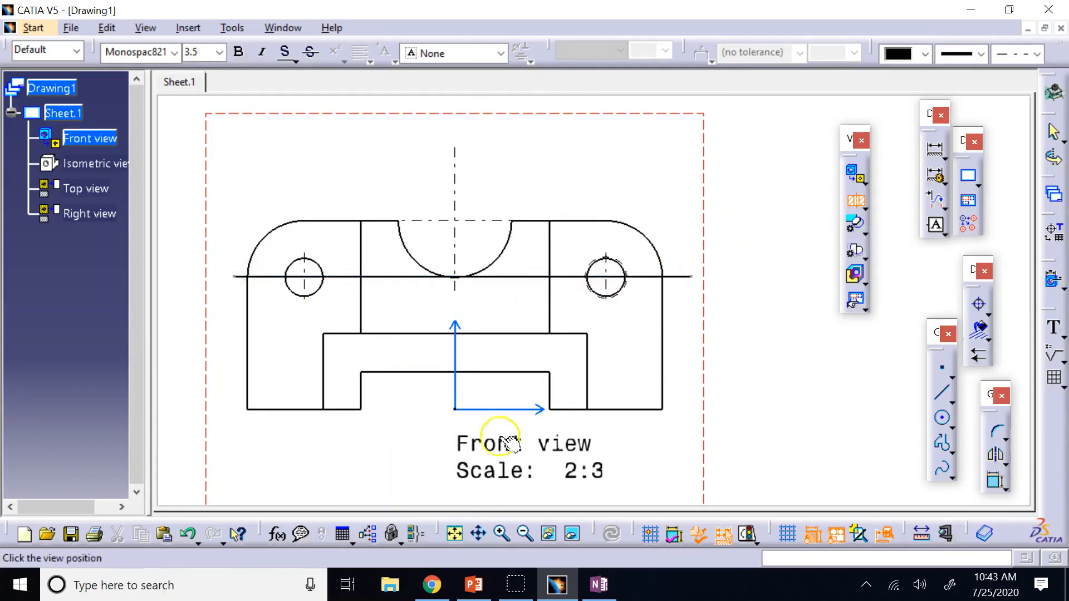
scroll(588, 434, up, 7)
scroll(571, 429, down, 1)
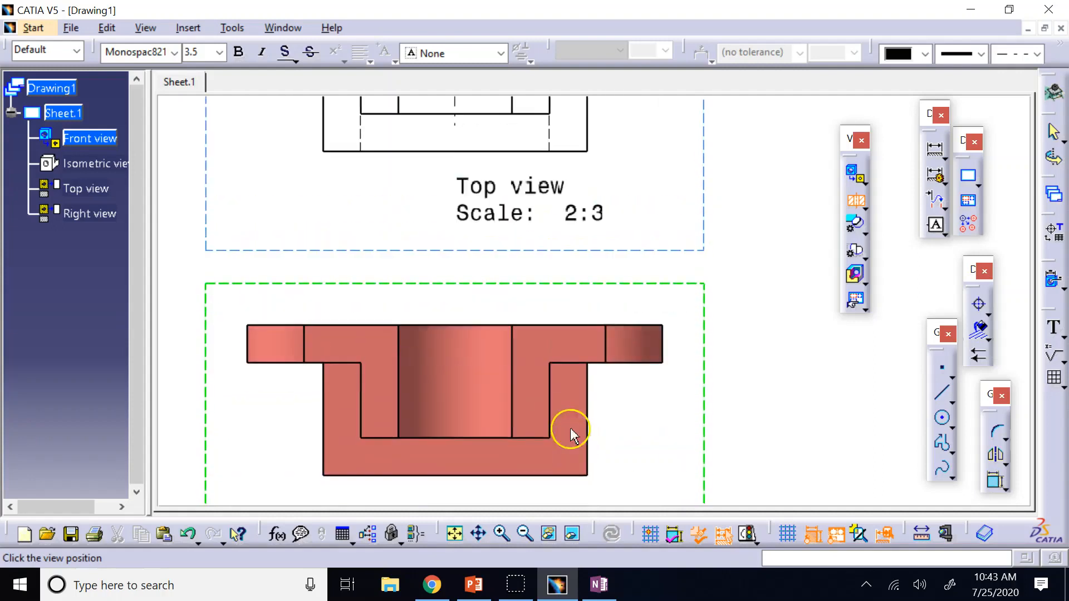
click(523, 421)
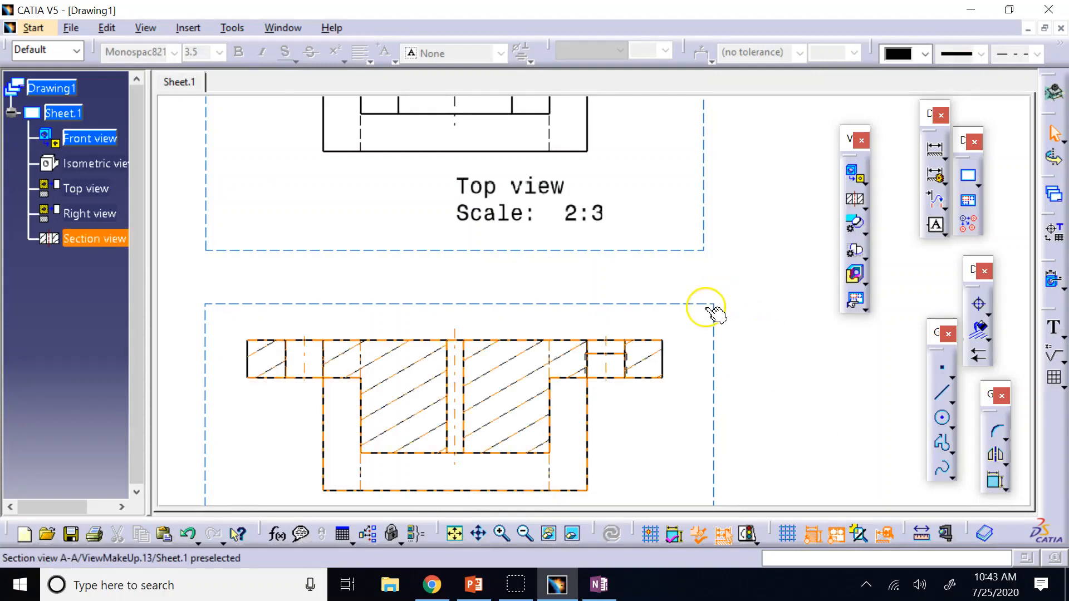
Step: Turn off the display of hidden lines, axes and center lines in the section view's properties
right_click(707, 308)
click(732, 285)
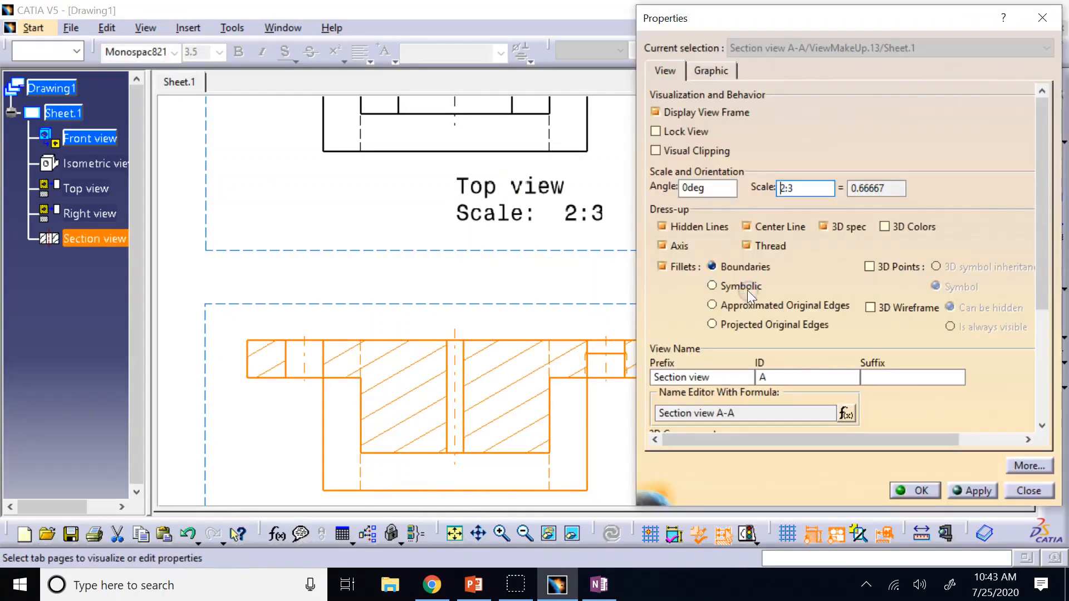
click(667, 227)
click(663, 246)
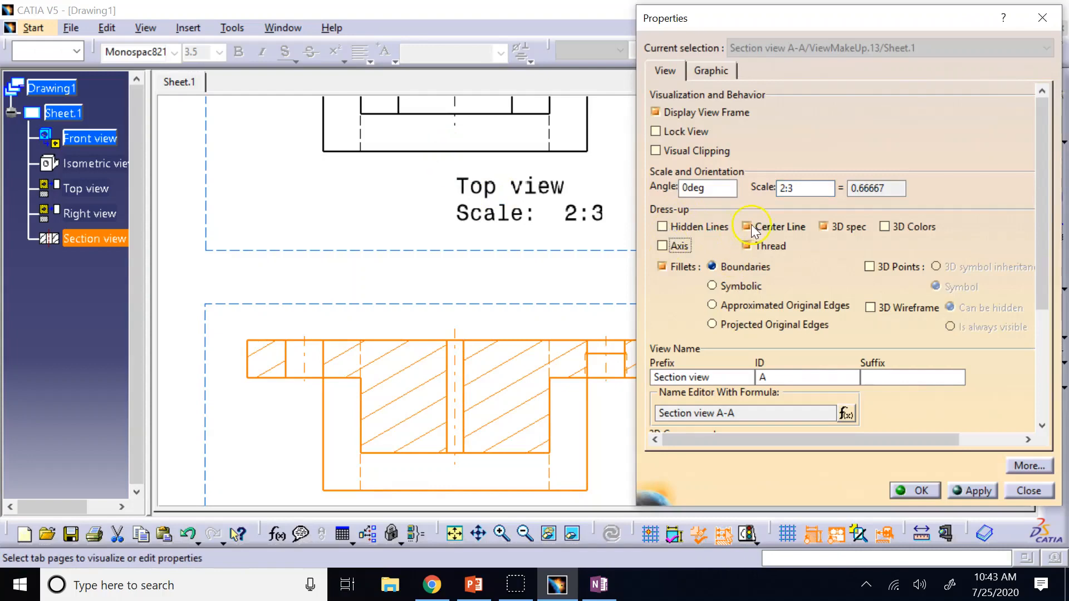
click(747, 227)
click(920, 493)
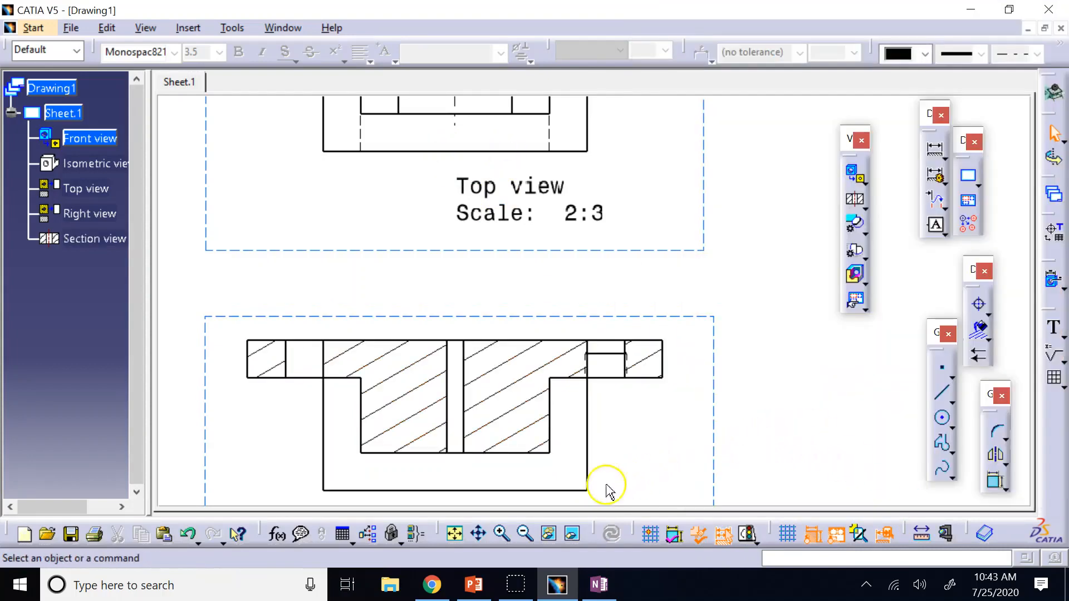
Step: Examine up close how the tapped and plain holes appear in the section view, and switch to PowerPoint to view the Threads slide
click(502, 533)
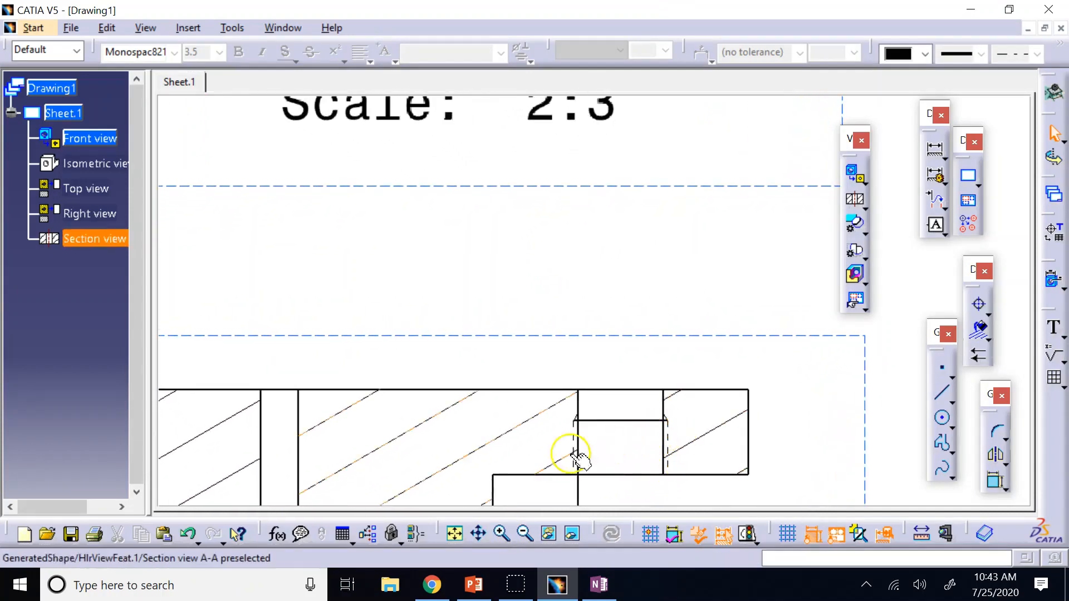
mouse_move(377, 429)
middle_down()
mouse_move(806, 361)
mouse_move(862, 316)
middle_up()
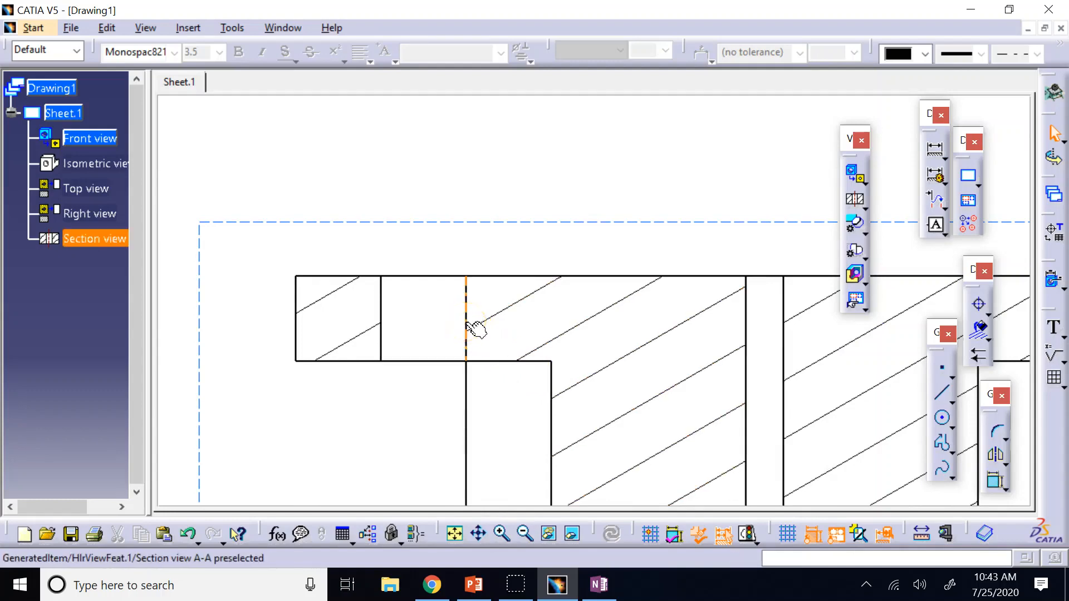
click(455, 533)
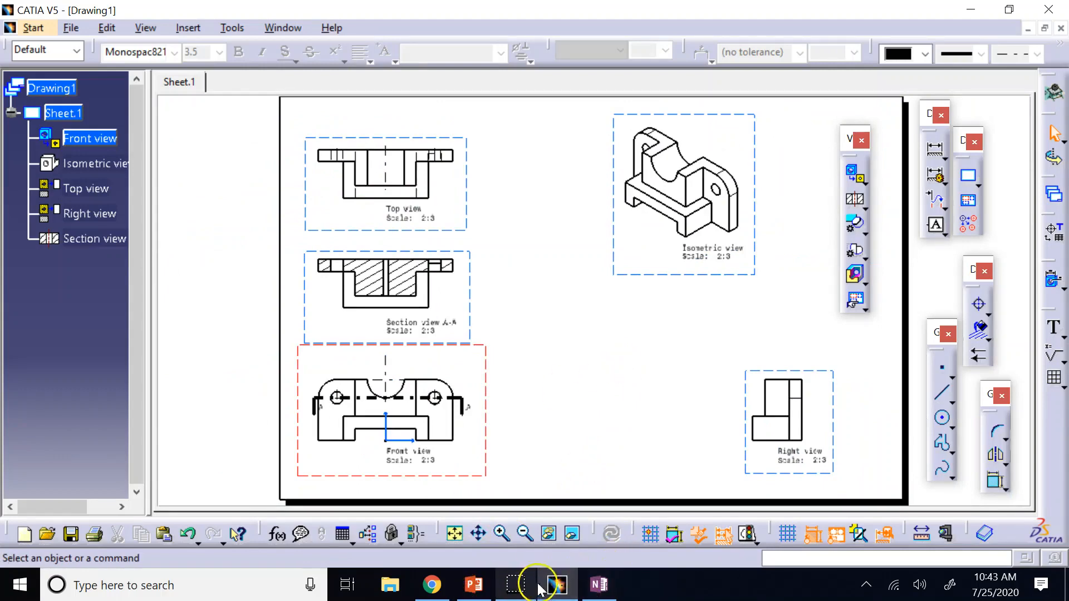
click(483, 591)
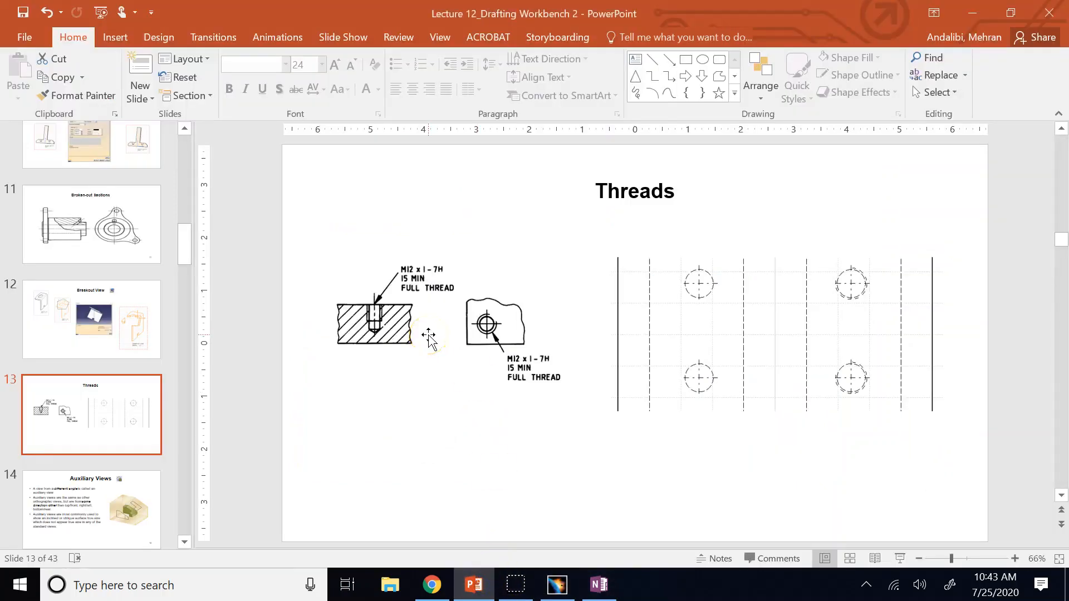
click(515, 587)
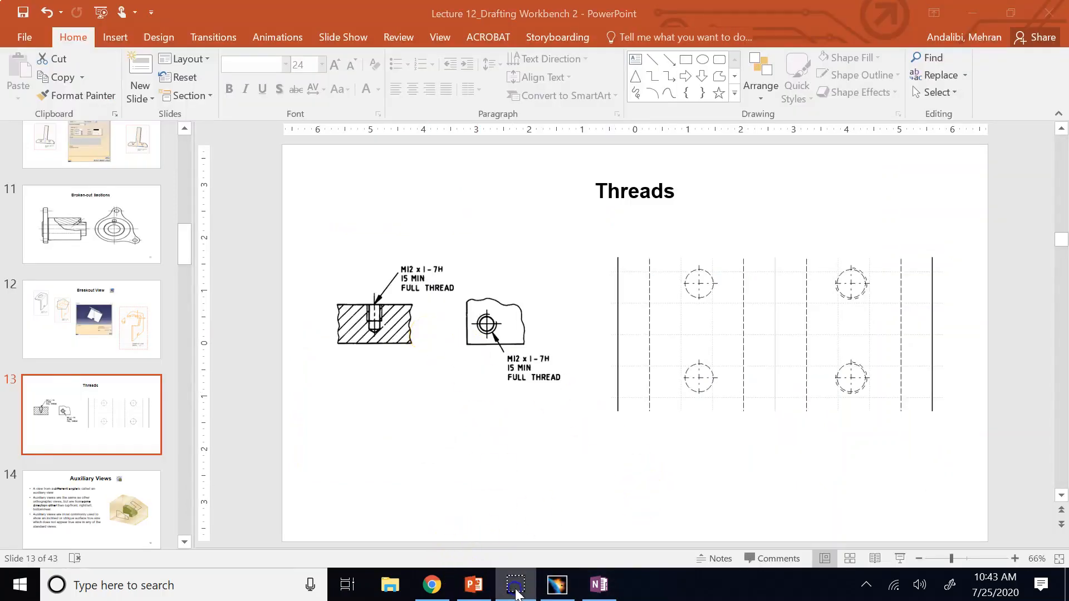
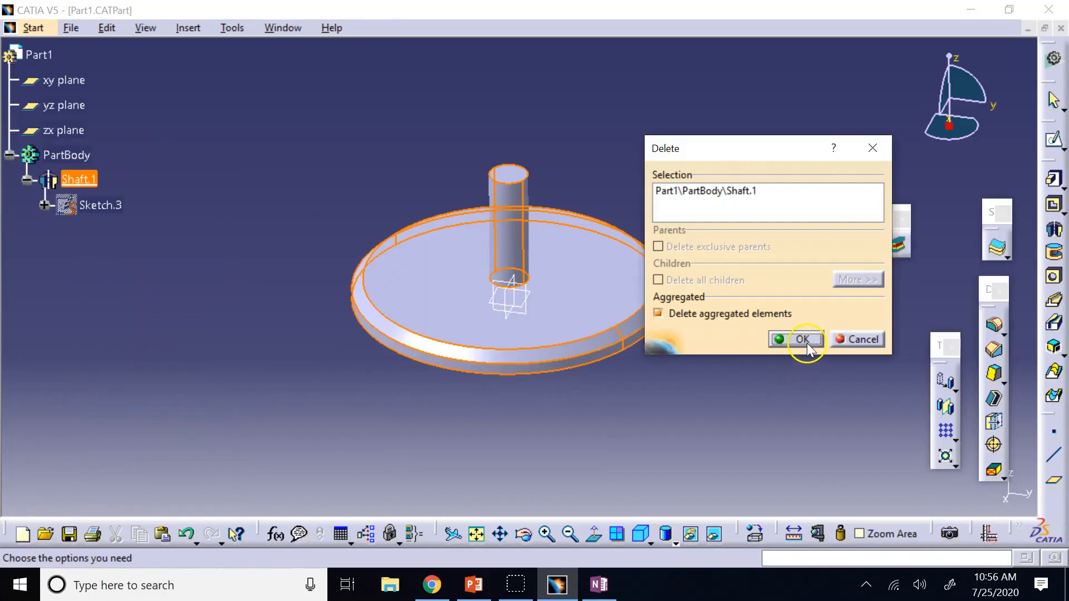
Step: Delete the shaft feature with the deletion of aggregated elements turned off, so that its sketch is kept
click(849, 340)
right_click(84, 180)
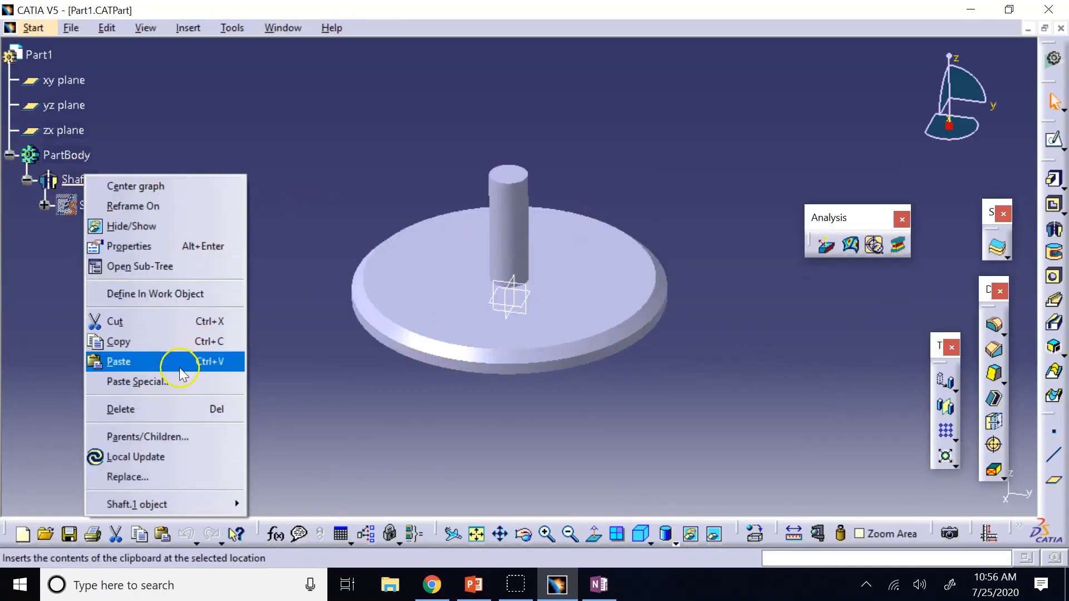
click(159, 408)
click(716, 314)
click(797, 340)
Step: Open Sketch.3 and delete the profile's bottom line, its outer end edges and the vertical line on the V axis
double_click(88, 179)
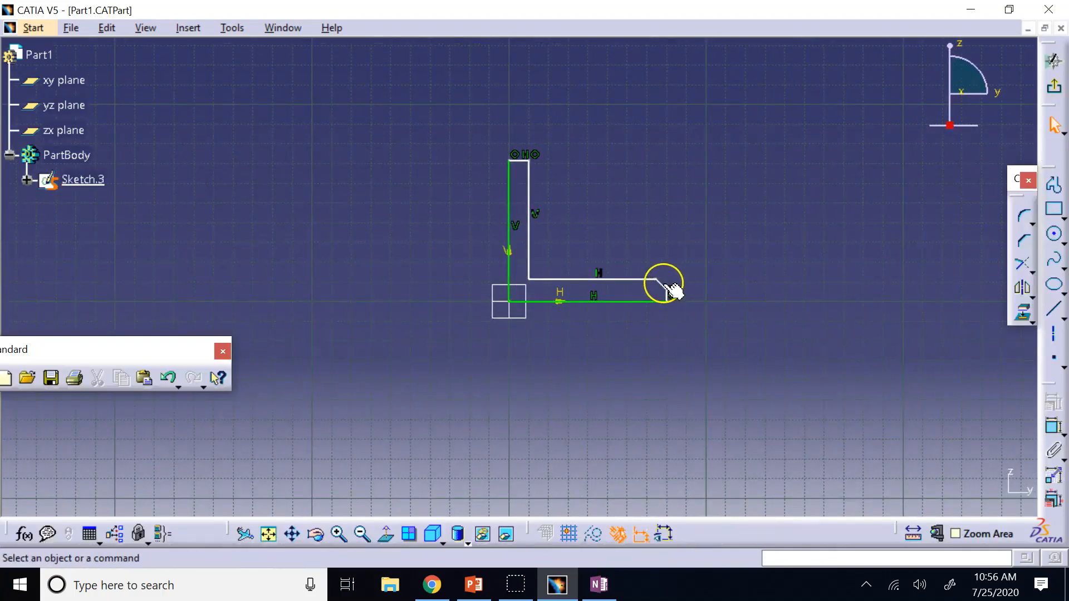
click(612, 303)
key(Delete)
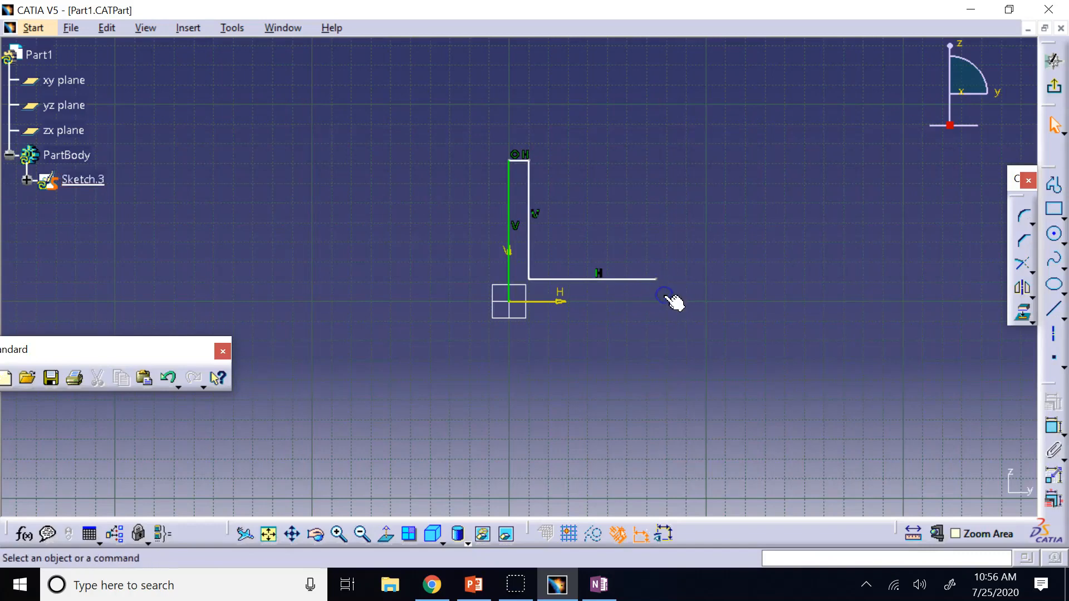
click(509, 251)
key(Delete)
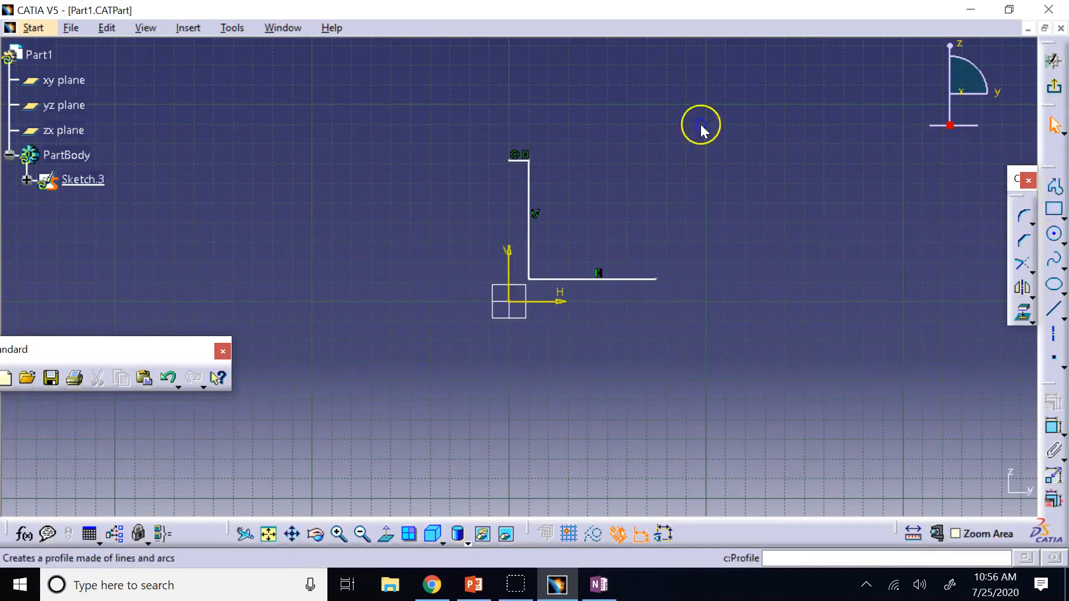
Step: Close the sketch into an upside-down T profile, extending an about 11.3 mm thick base past the V axis, and exit the sketch
click(1054, 185)
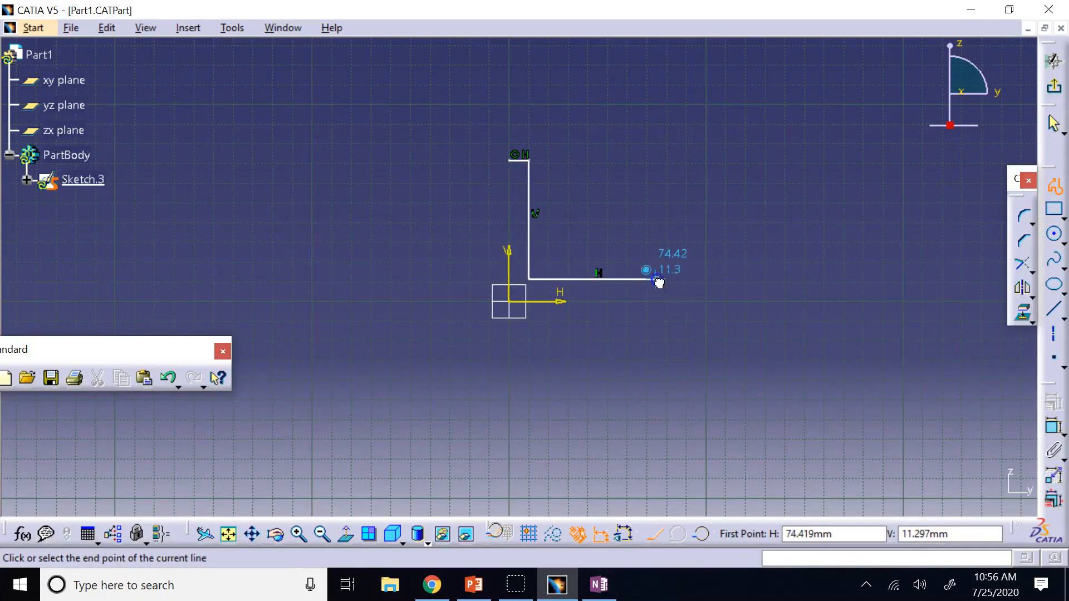
click(657, 301)
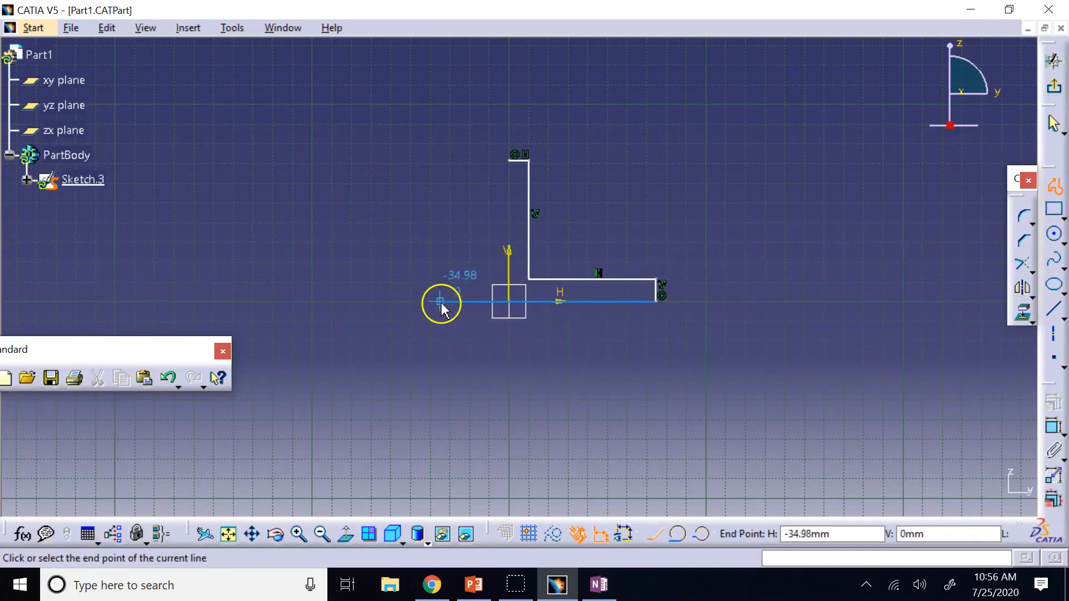
click(384, 302)
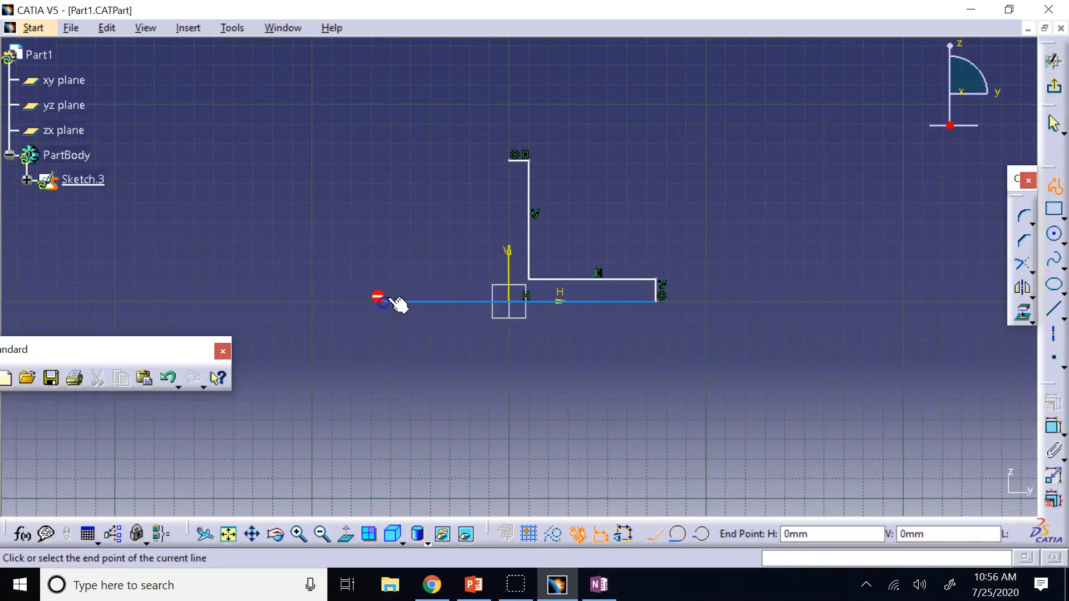
click(385, 284)
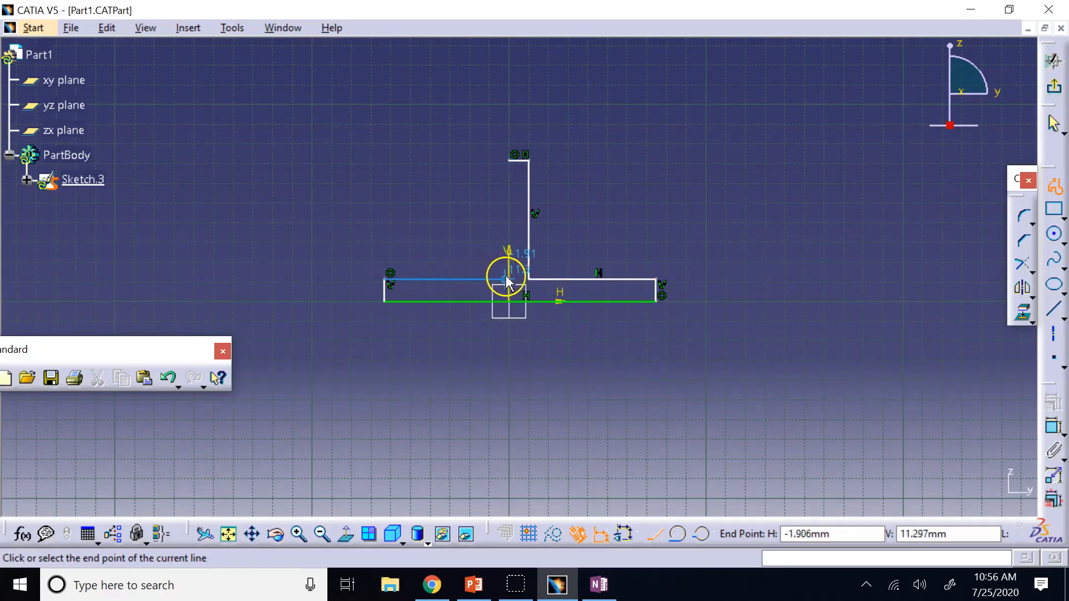
click(508, 279)
click(510, 161)
click(1056, 88)
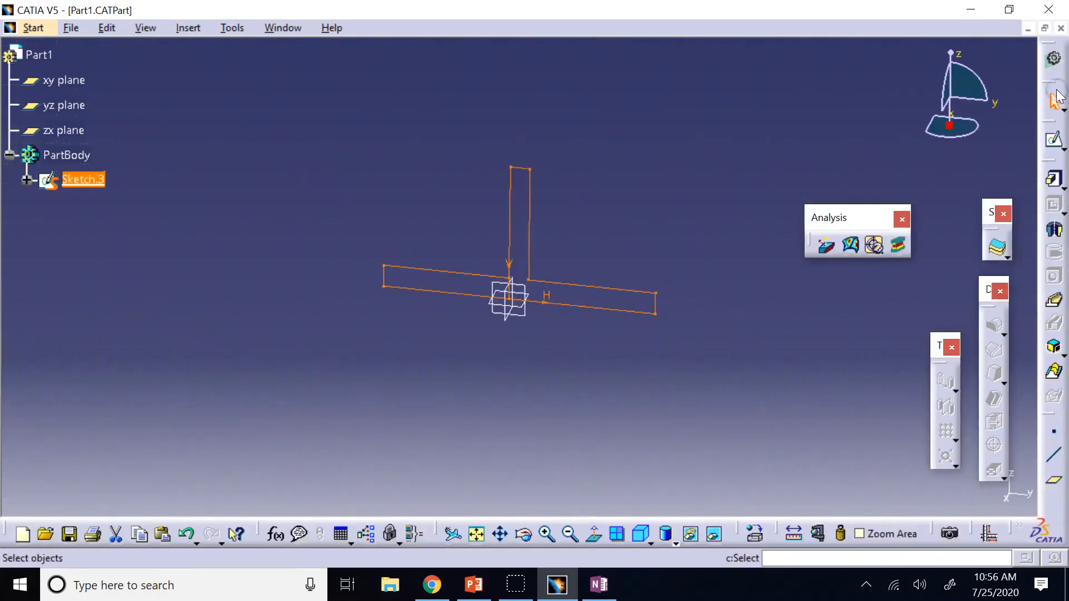
Step: Pad the T-shaped profile to a length of 500 mm
click(1055, 180)
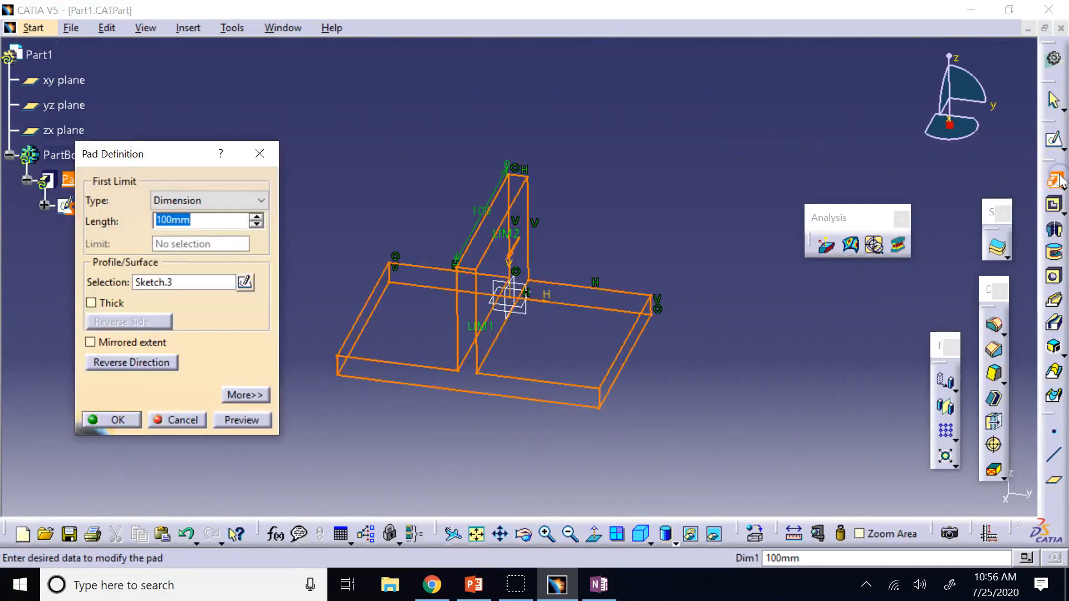
text(50)
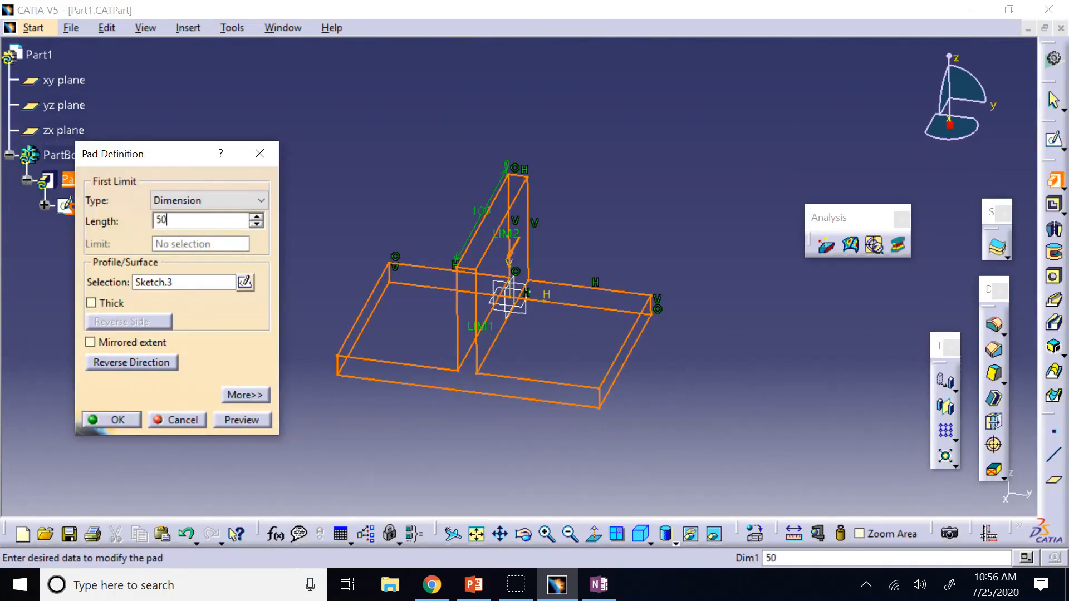
text(0)
key(Return)
click(479, 538)
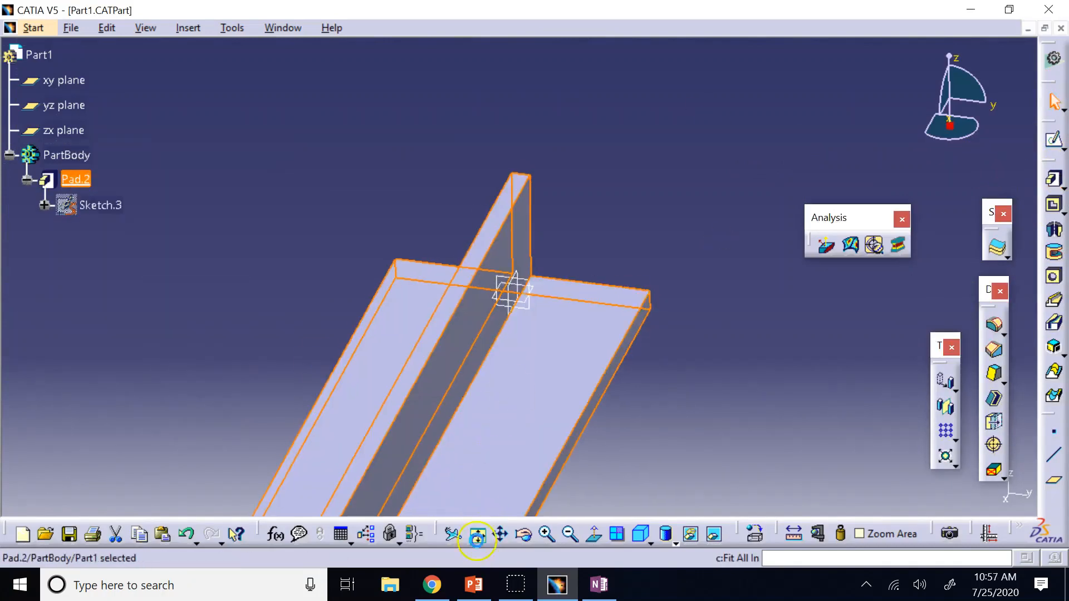
click(635, 444)
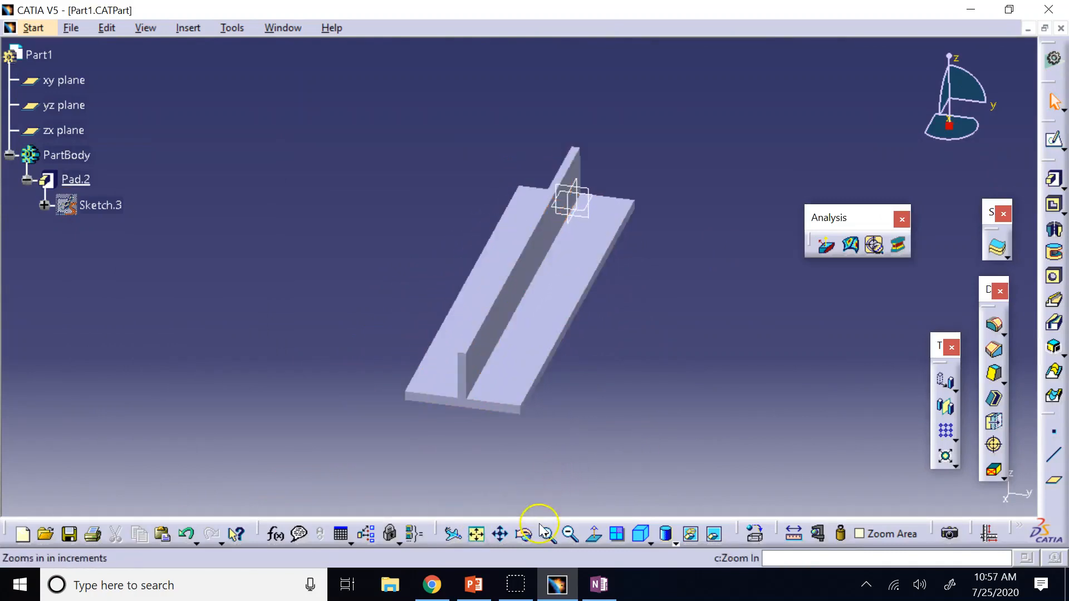
Step: Change the T-shaped pad's length to 1000 mm and show the whole part in isometric view
double_click(76, 188)
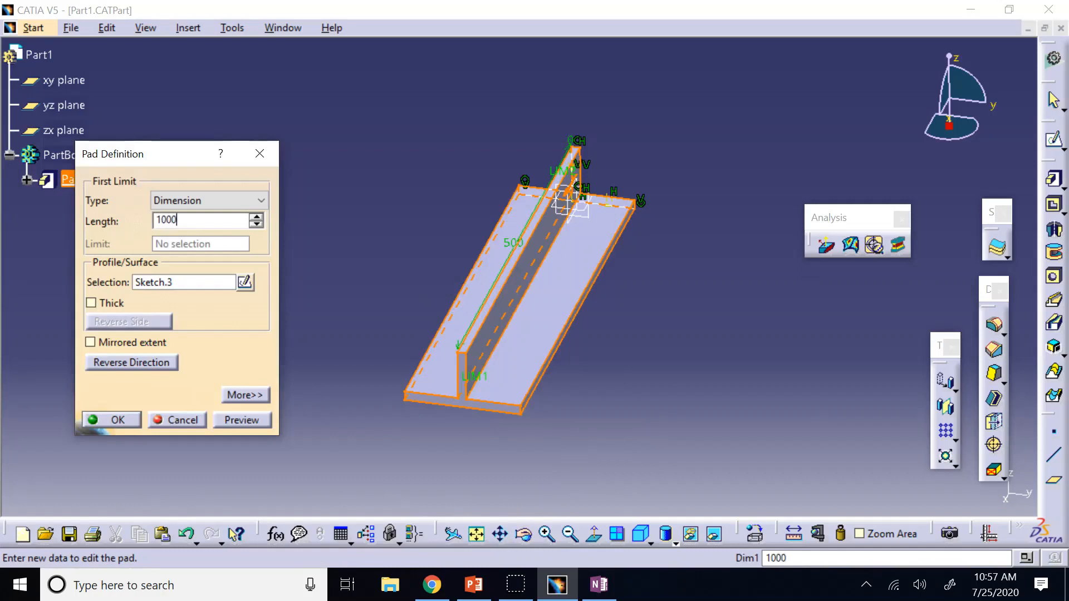
key(Return)
click(476, 535)
click(641, 533)
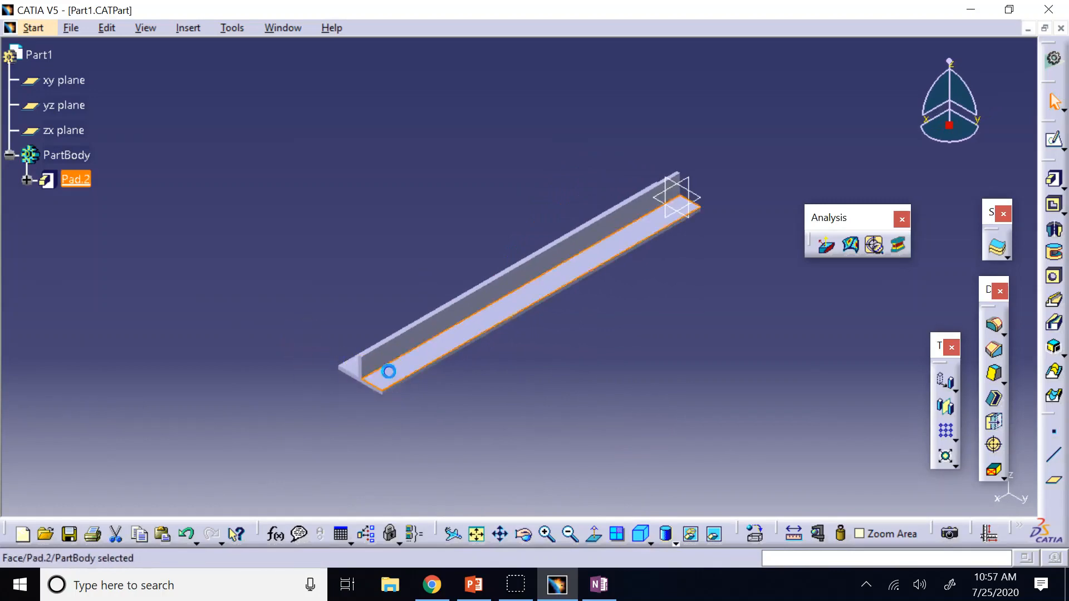
Step: Create a blind hole of 10 mm diameter and 10 mm depth on the base's upper face, near the front end beside the web
click(400, 378)
click(1054, 277)
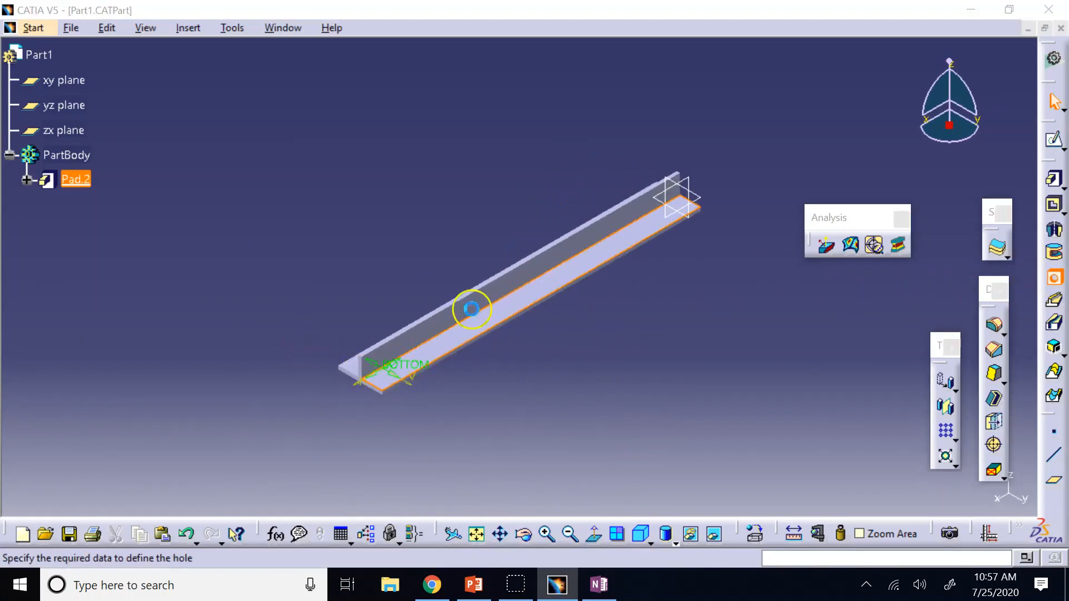
click(422, 367)
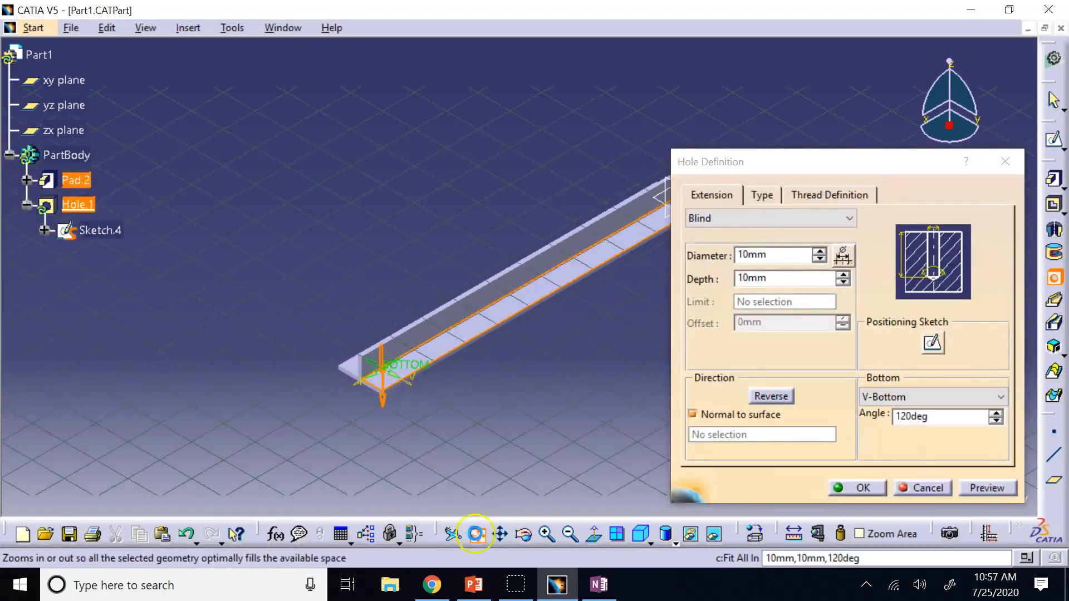
click(548, 535)
click(547, 535)
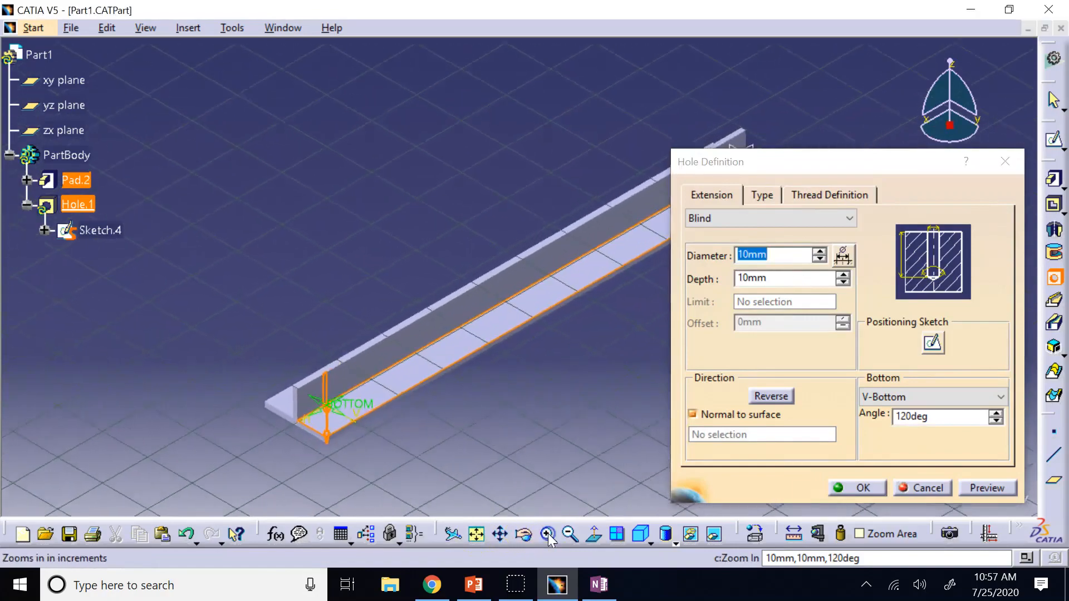
click(547, 535)
click(547, 534)
click(501, 534)
drag(395, 495, 681, 295)
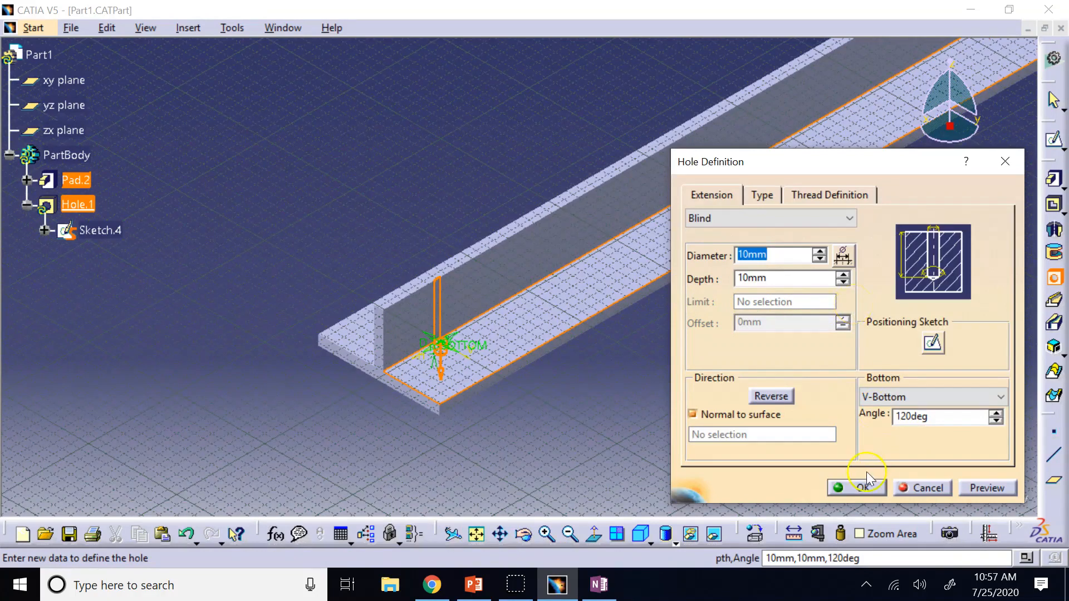
click(855, 489)
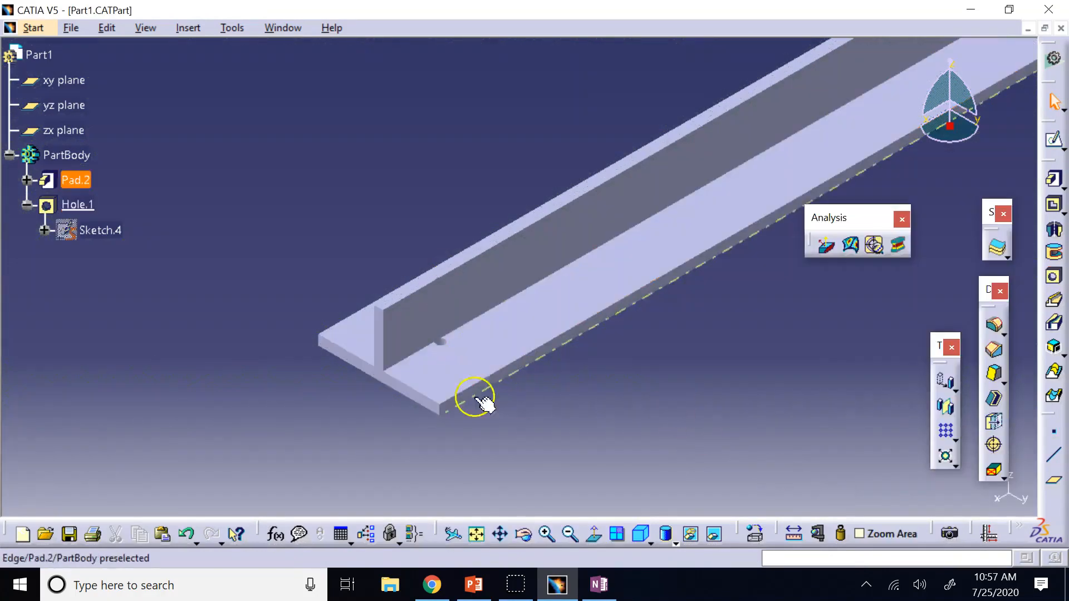
Step: Edit the hole's positioning sketch to move its centre away from the web towards the middle of the flange, and exit the sketch
click(111, 231)
right_click(111, 234)
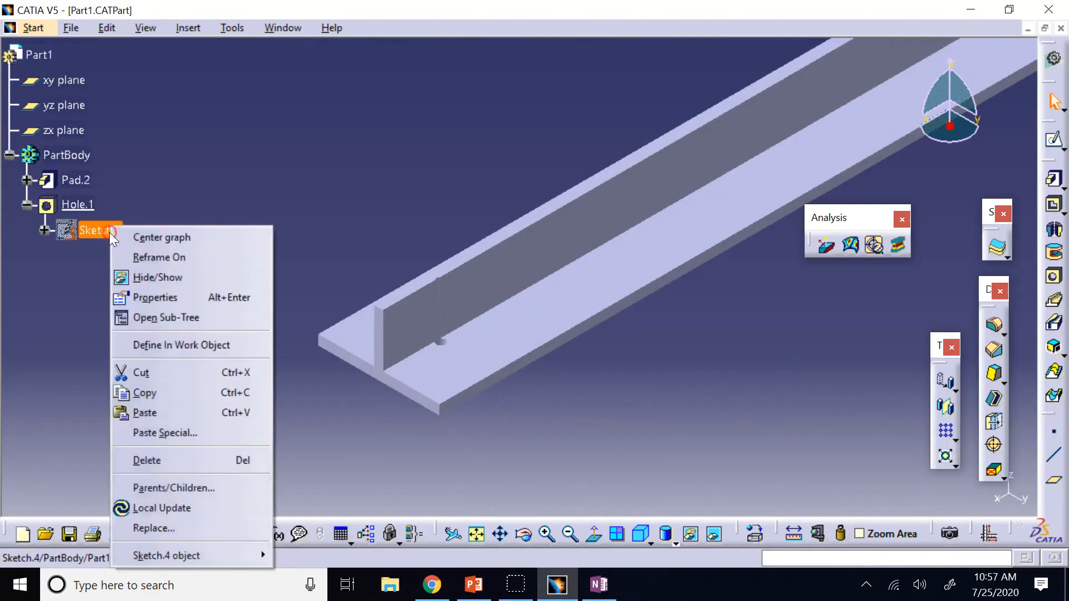
double_click(96, 230)
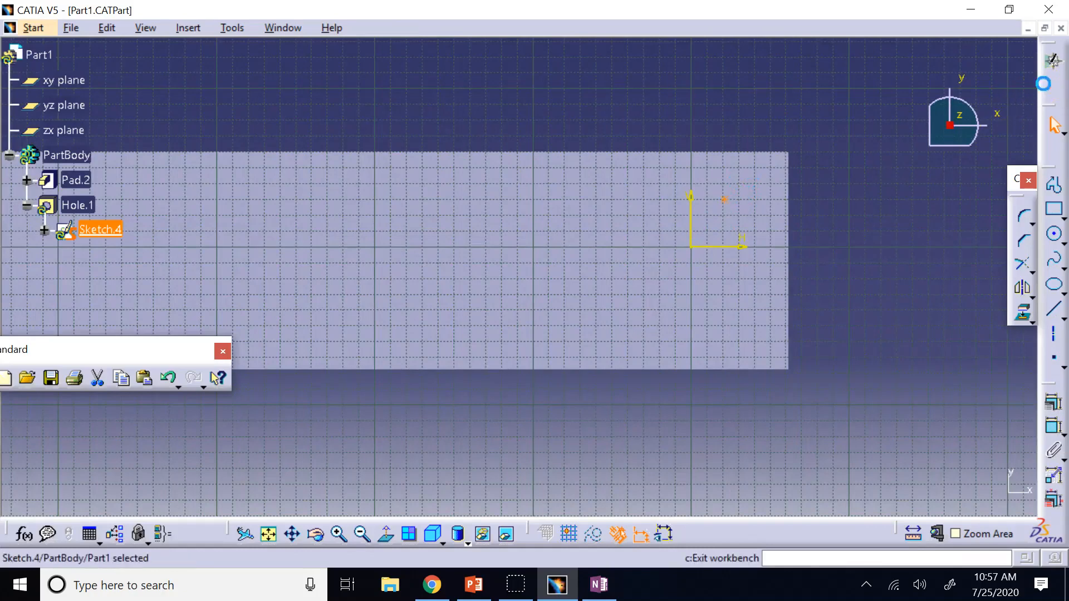
click(1054, 86)
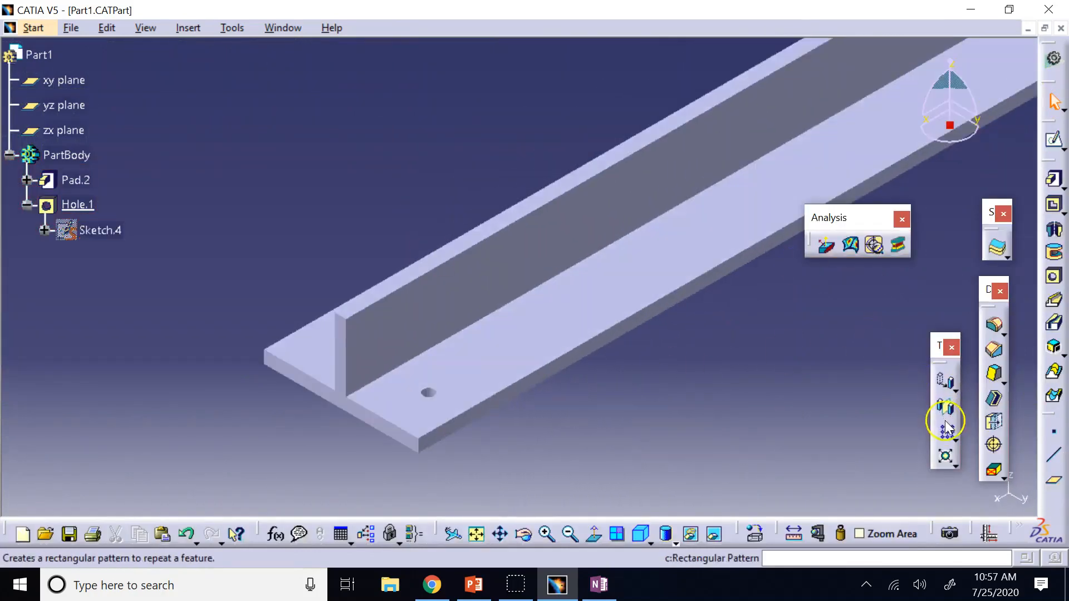
Step: Start a rectangular pattern of the hole with the base's long outer edge as the first reference direction
click(946, 431)
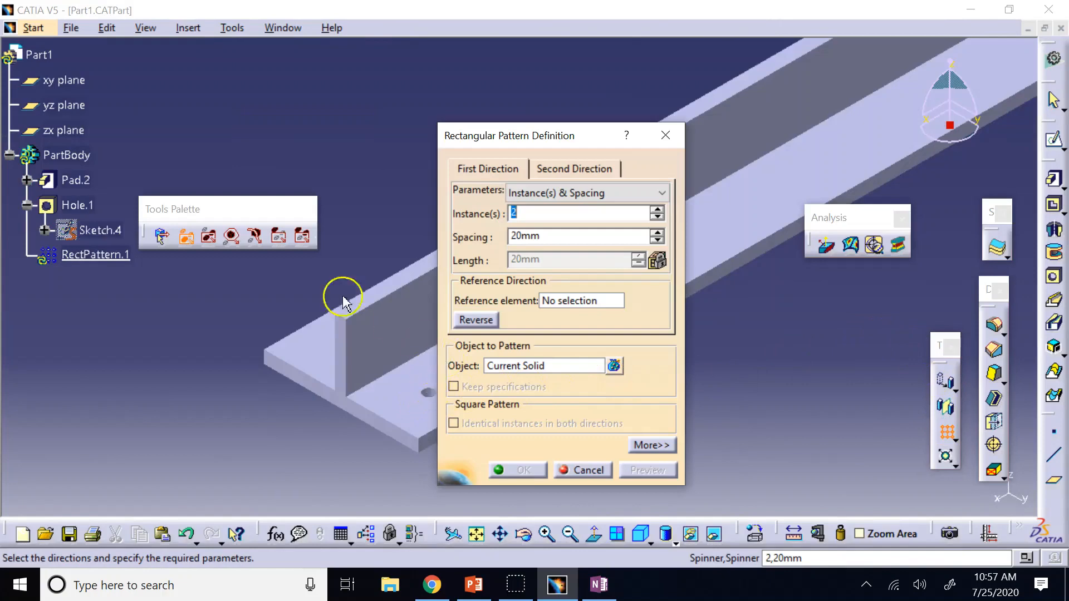
click(527, 366)
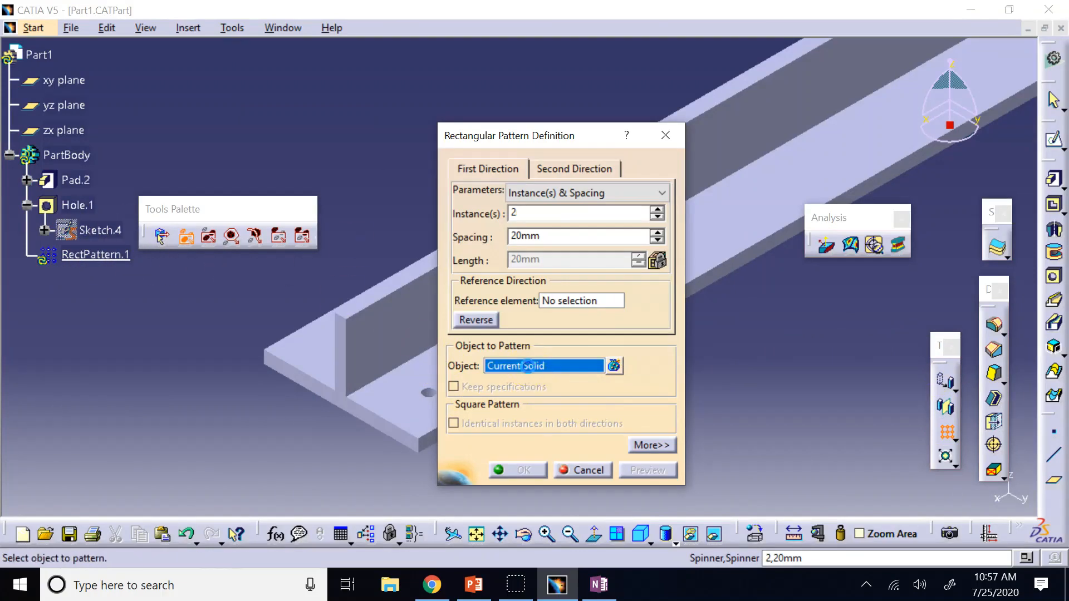
click(81, 205)
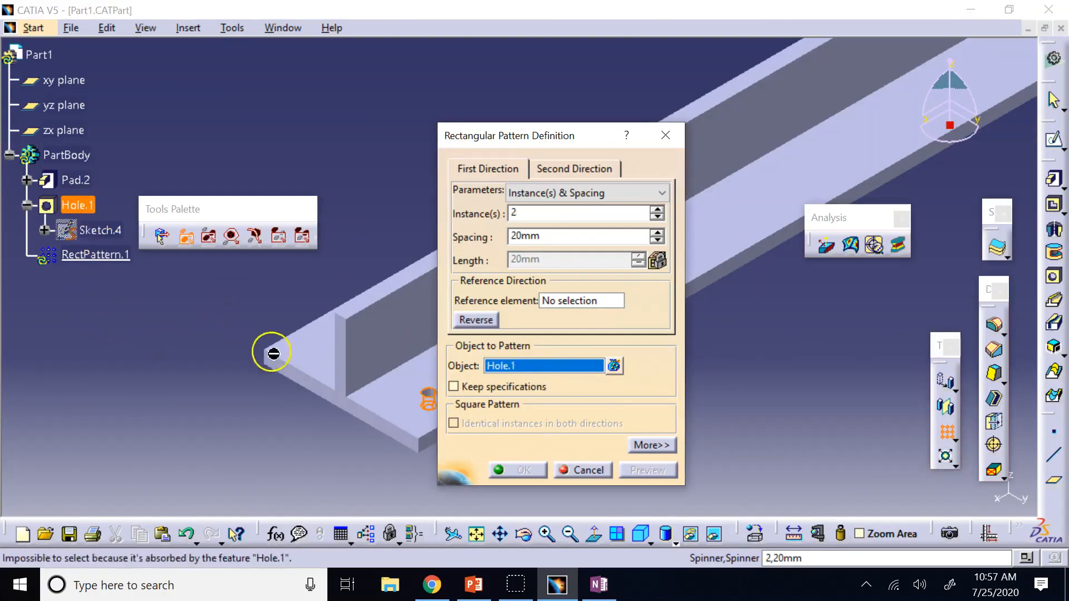
drag(558, 143, 751, 129)
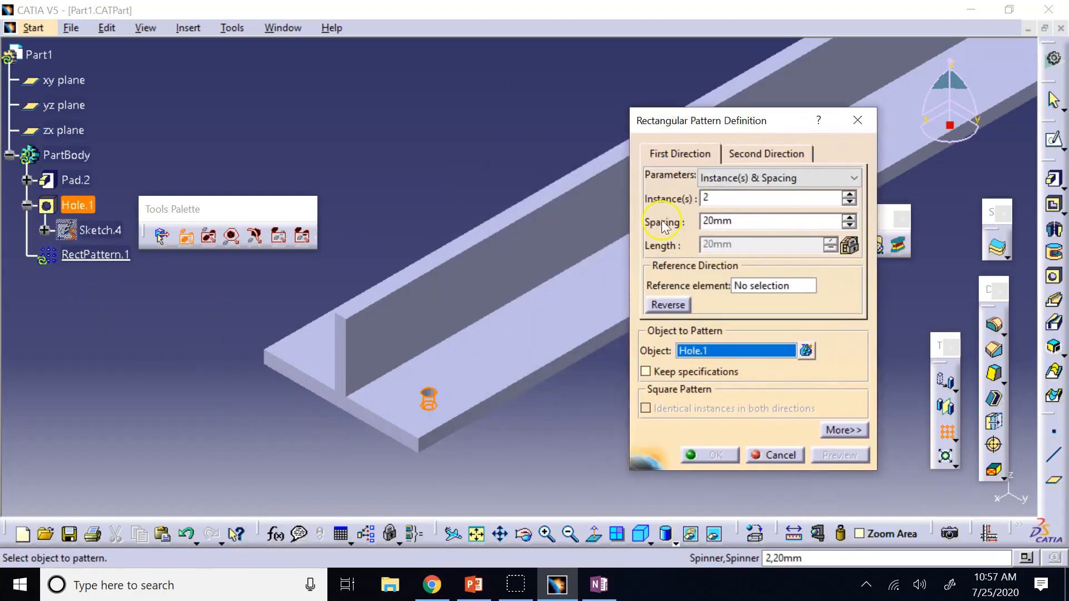
click(772, 284)
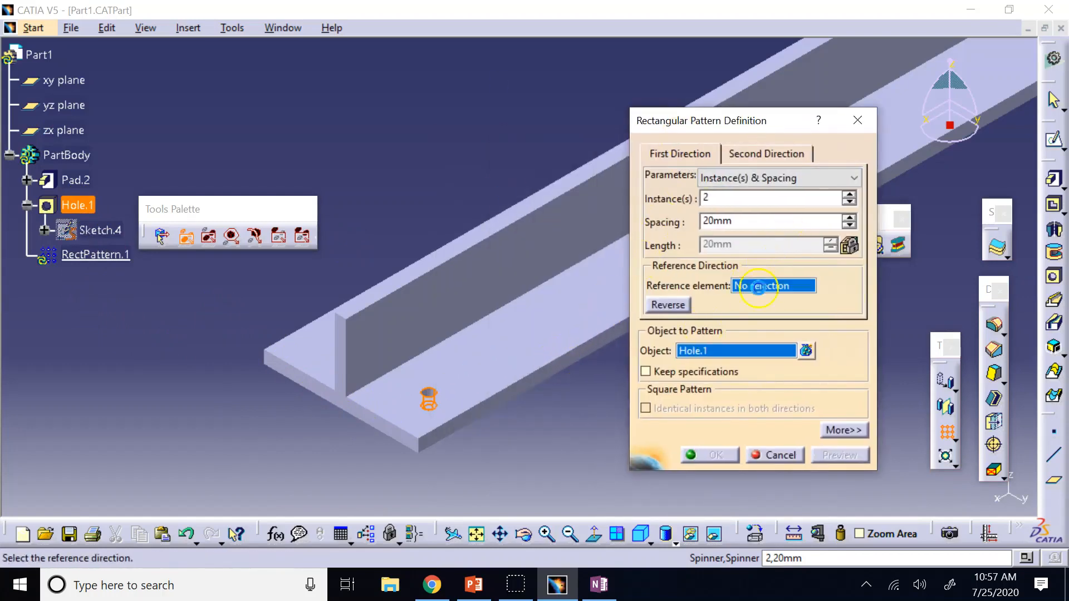
click(557, 362)
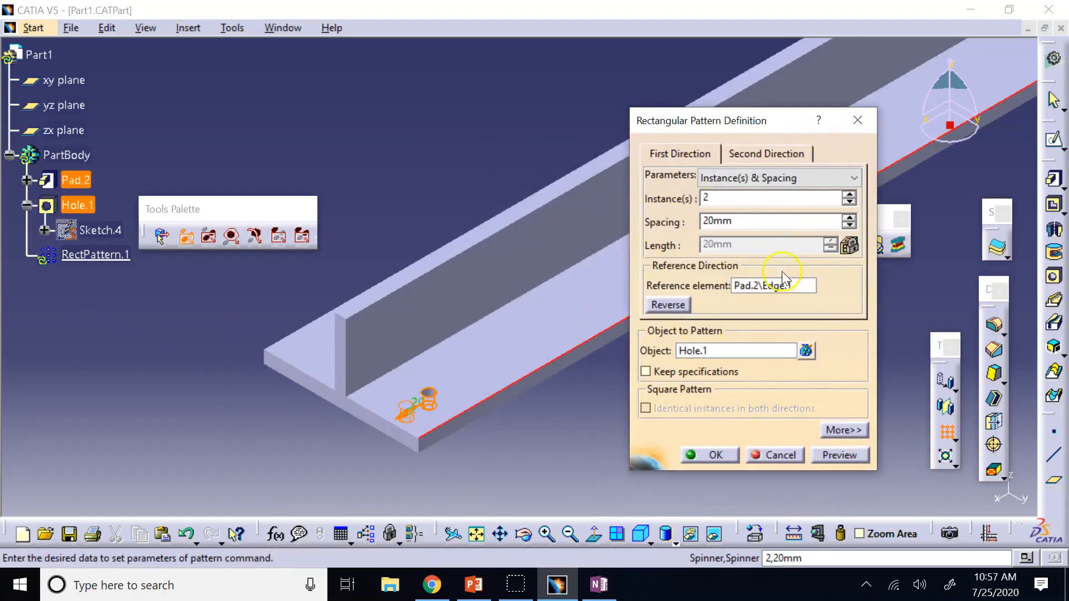
Step: Set the first pattern direction to 10 instances at 100 mm spacing and reverse it to run along the part
double_click(763, 226)
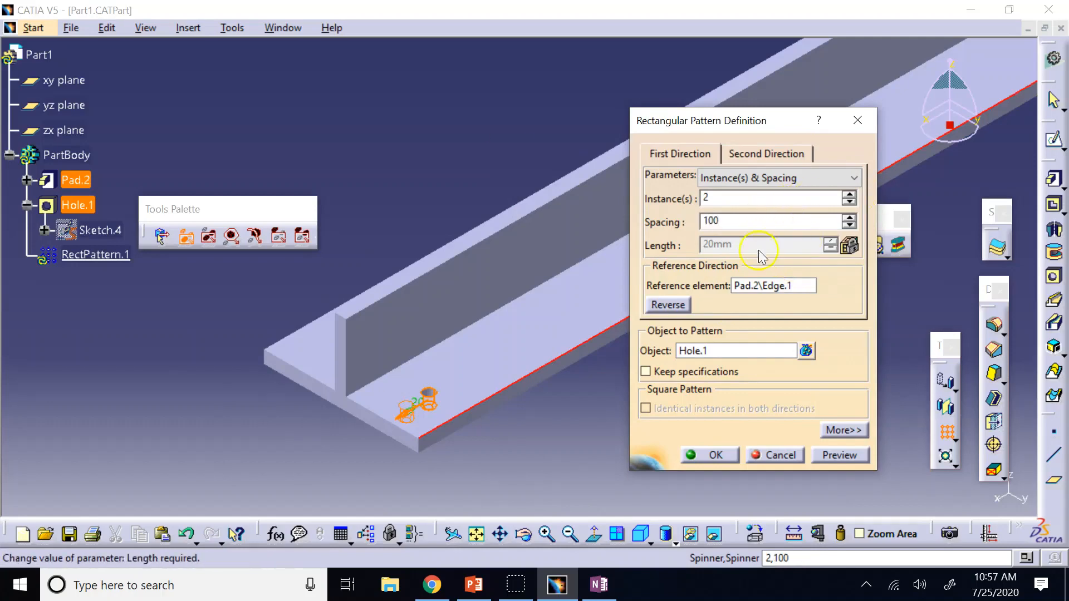
click(668, 304)
click(849, 195)
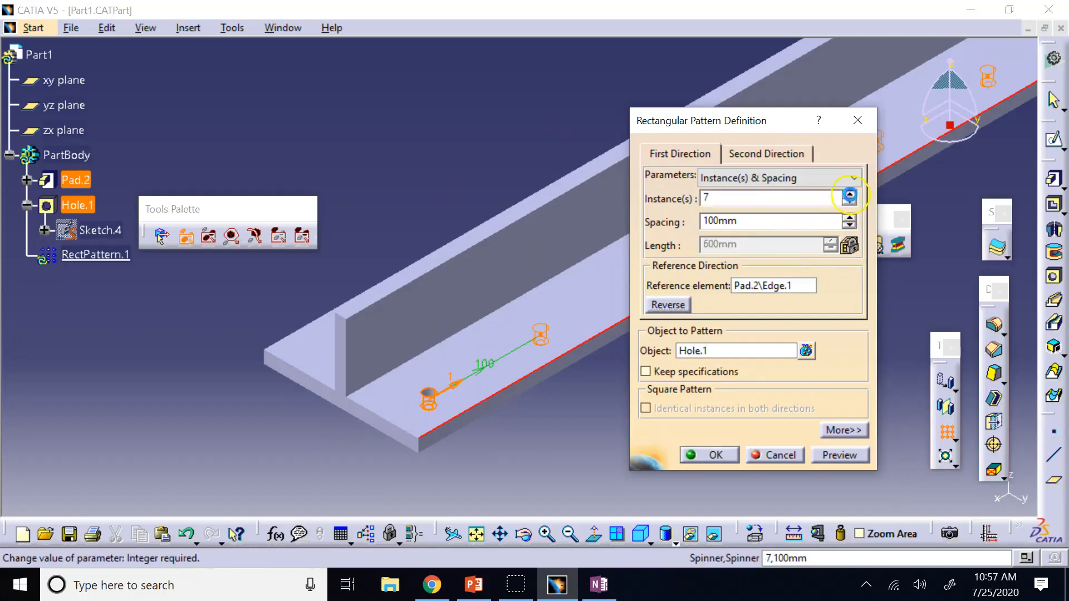
click(475, 534)
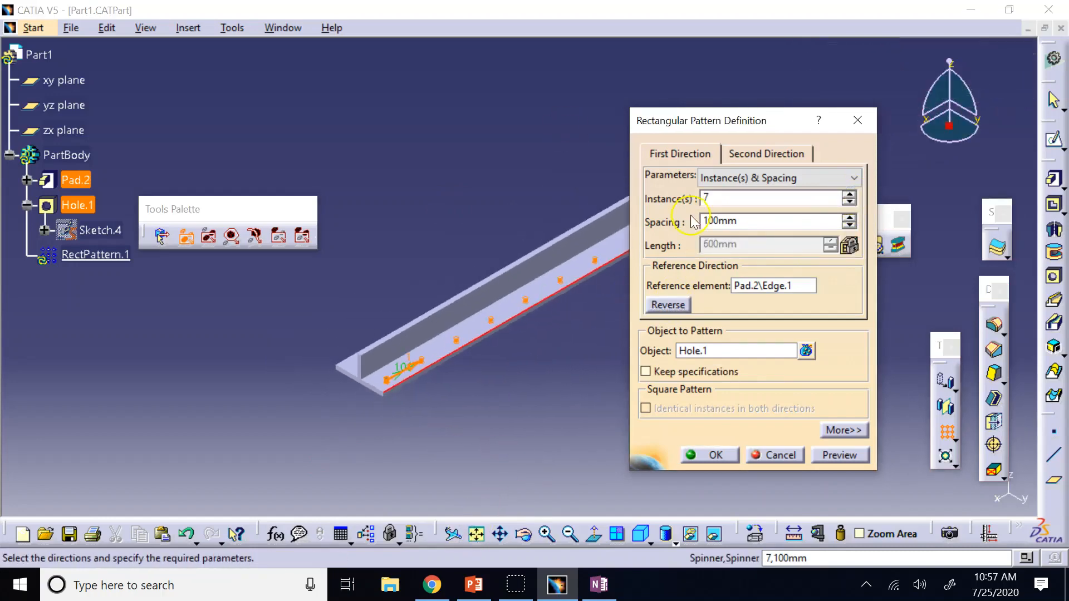
drag(707, 115, 833, 116)
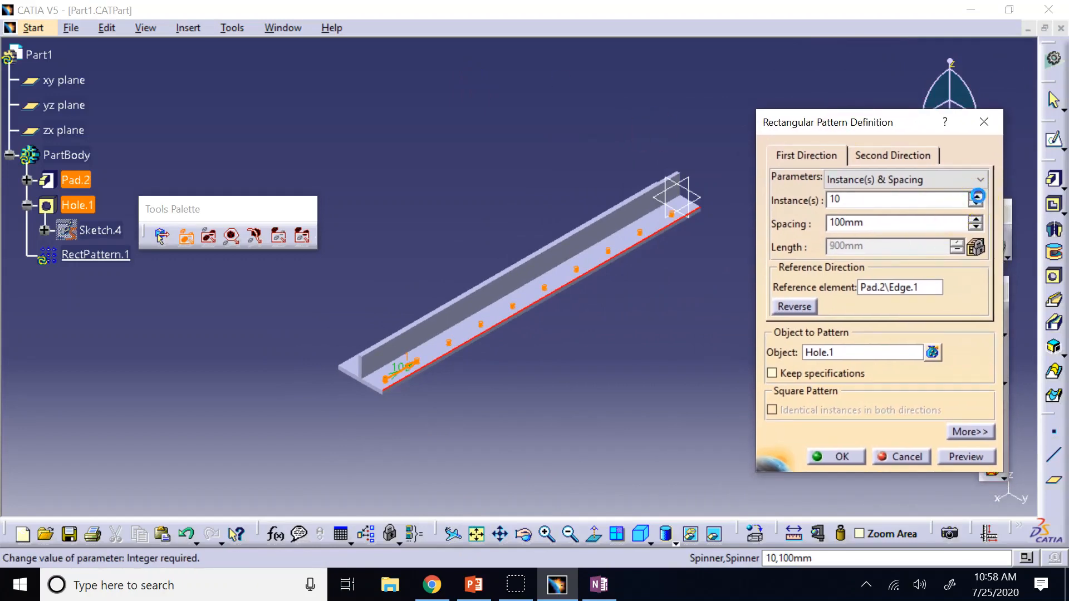
Step: Define the second pattern direction along the base's short end edge with 2 instances at 60 mm spacing
click(898, 156)
click(880, 288)
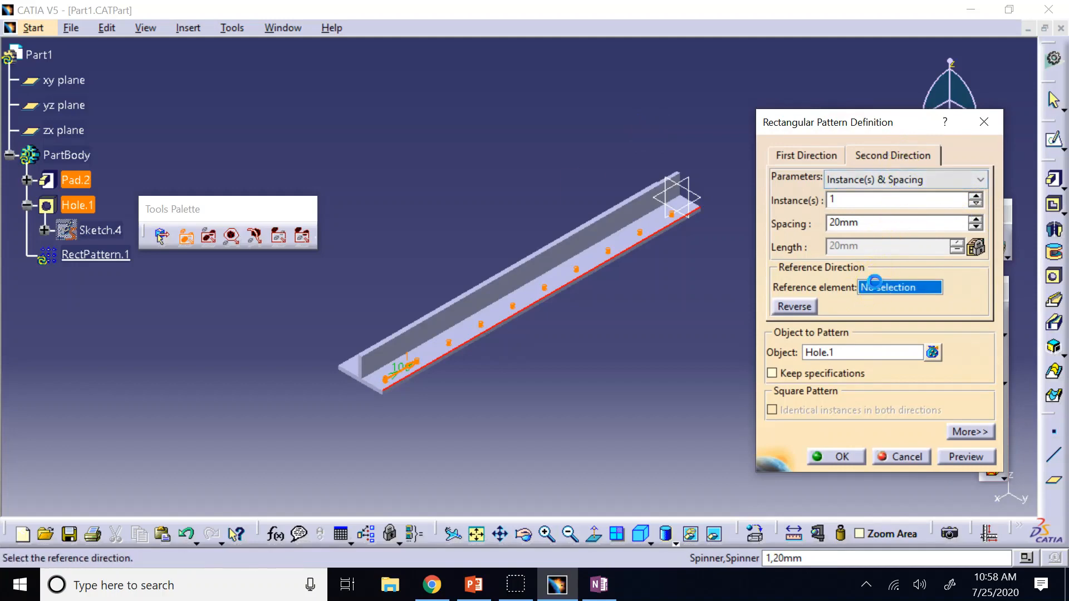
click(354, 374)
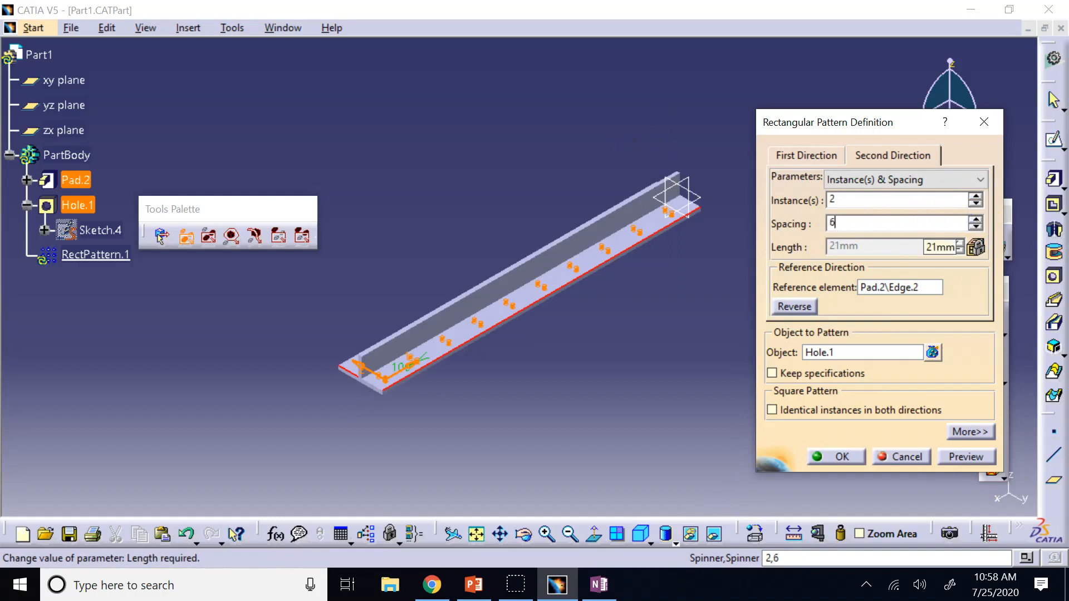
text(0)
key(Return)
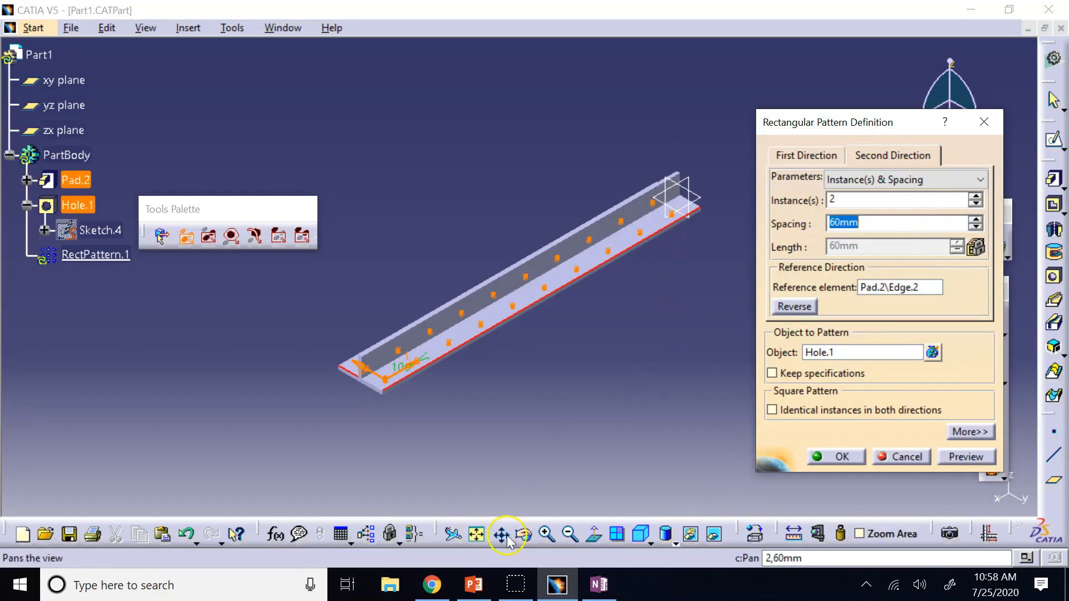
click(650, 542)
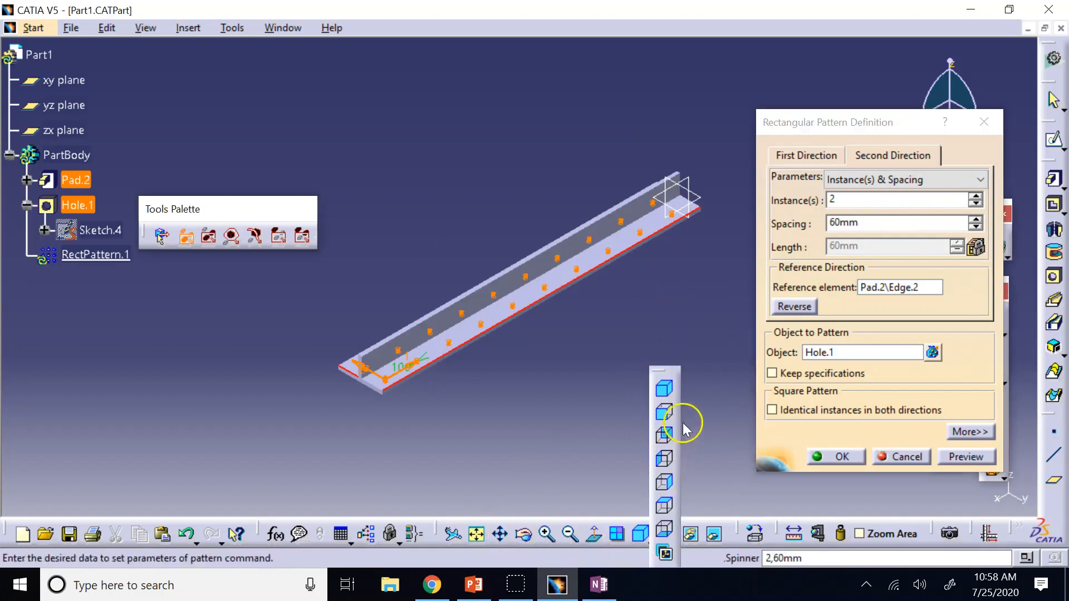
Step: Set the hole pattern's second-direction spacing to 80 mm and create the rectangular pattern
click(666, 506)
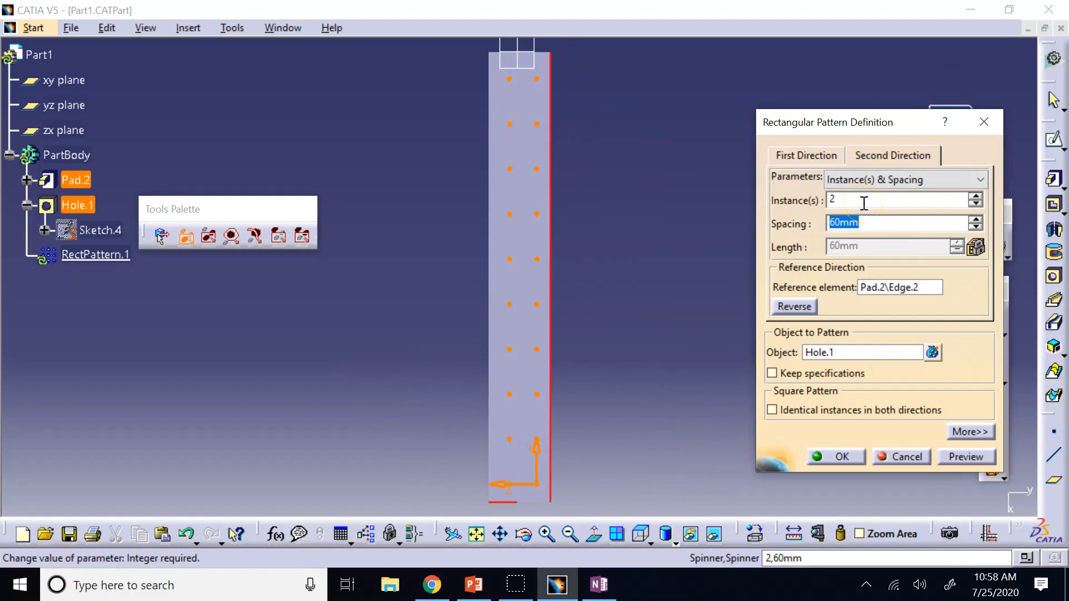
key(Return)
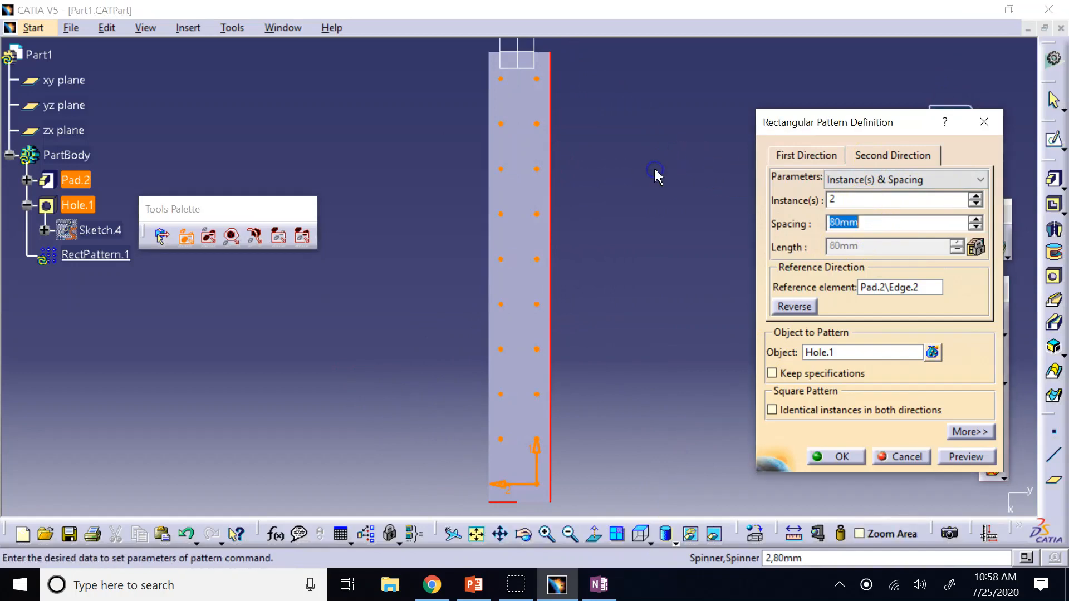
click(844, 455)
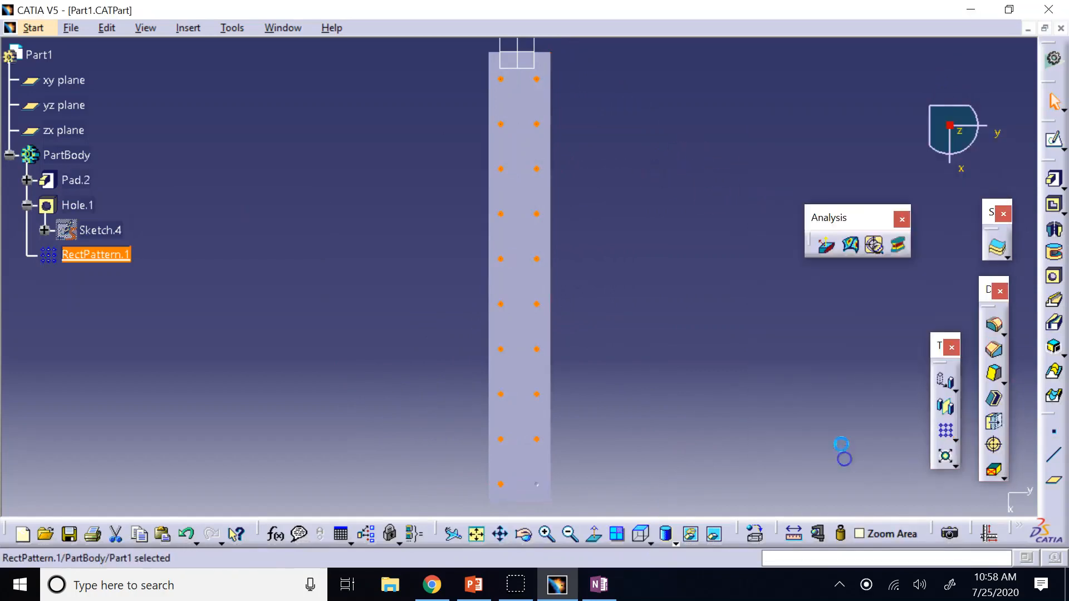
Step: Save the T-shaped part with its patterned holes
click(646, 538)
click(663, 390)
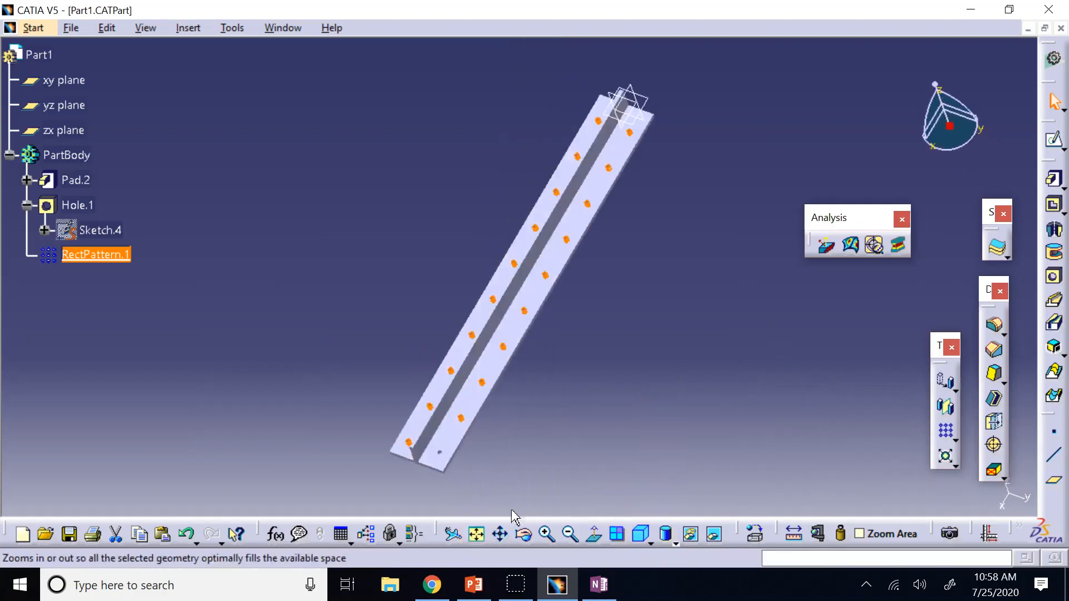
click(630, 419)
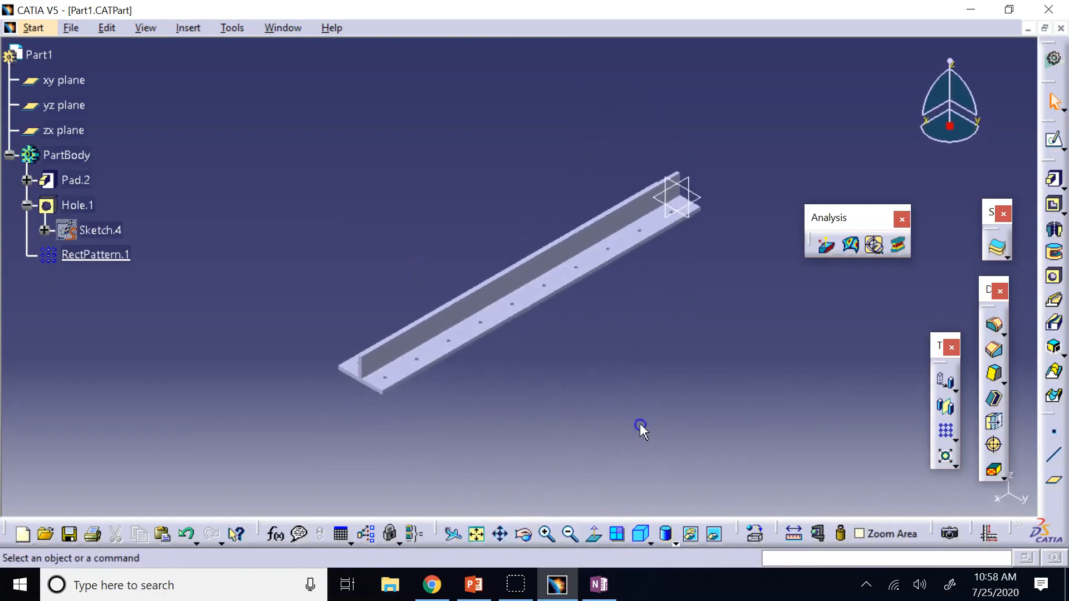
click(547, 535)
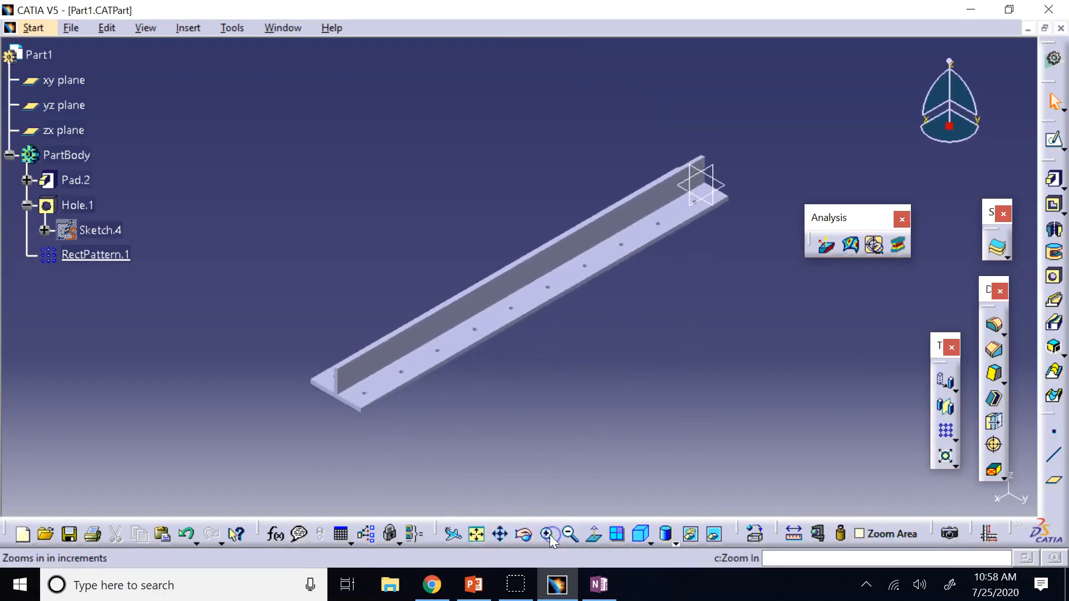
click(524, 535)
drag(446, 293, 512, 272)
click(83, 30)
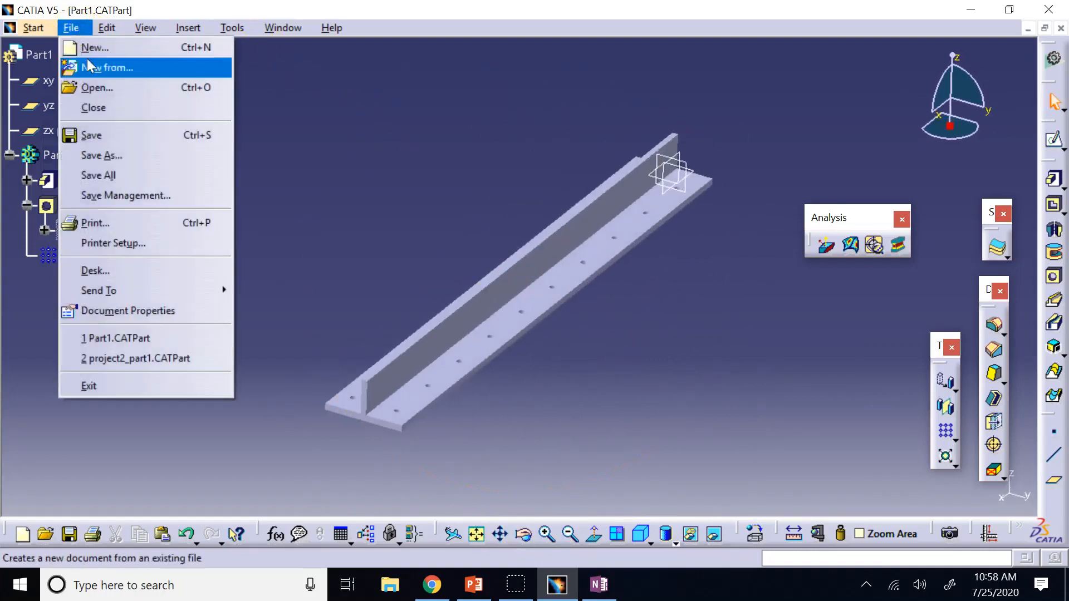
click(112, 134)
Step: Switch to the Drawing1 window and update the views on the current sheet from the changed part
click(285, 28)
click(312, 155)
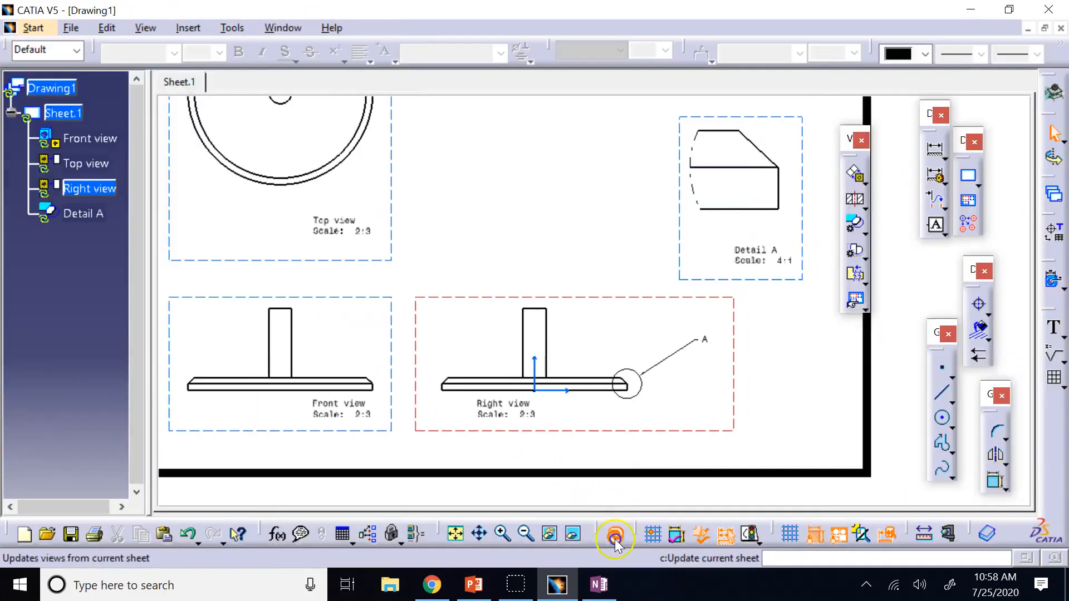
click(616, 535)
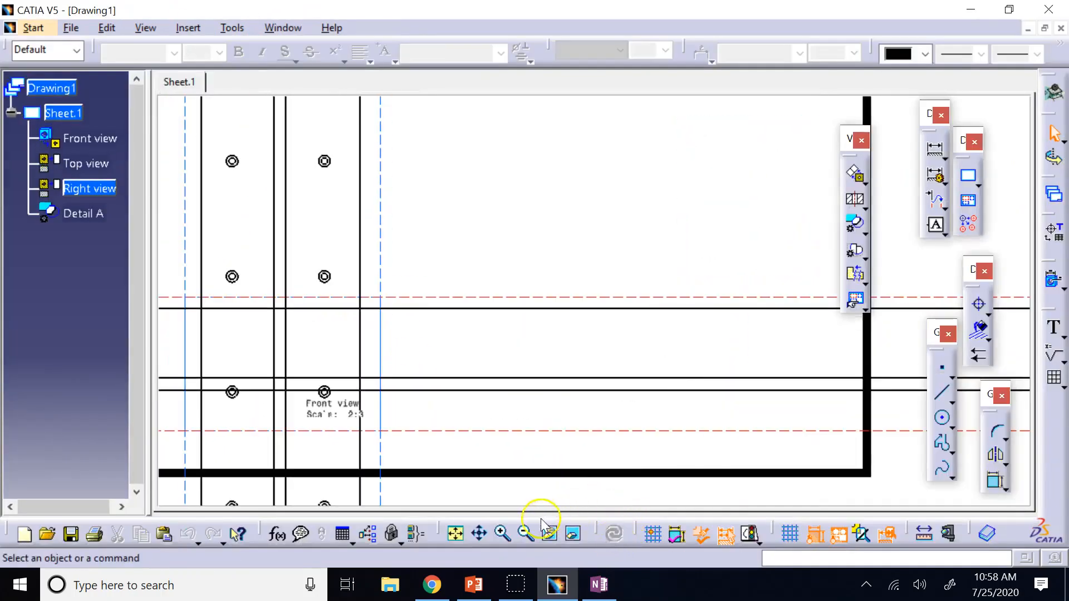
Step: Move the top view up clear of the front view and the right view sideways so the views no longer overlap
click(455, 534)
click(657, 190)
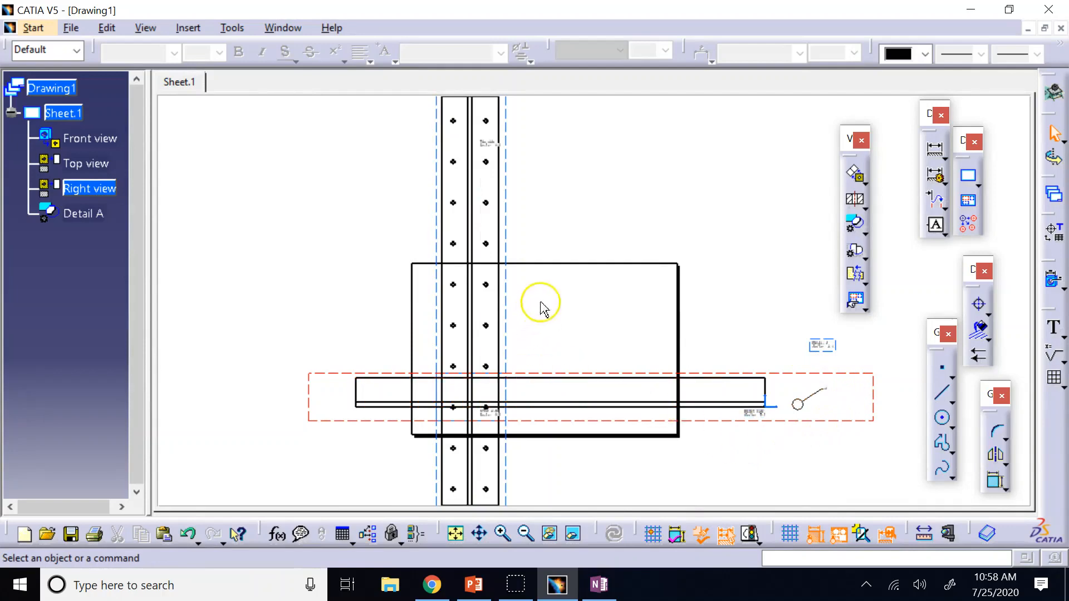
click(508, 298)
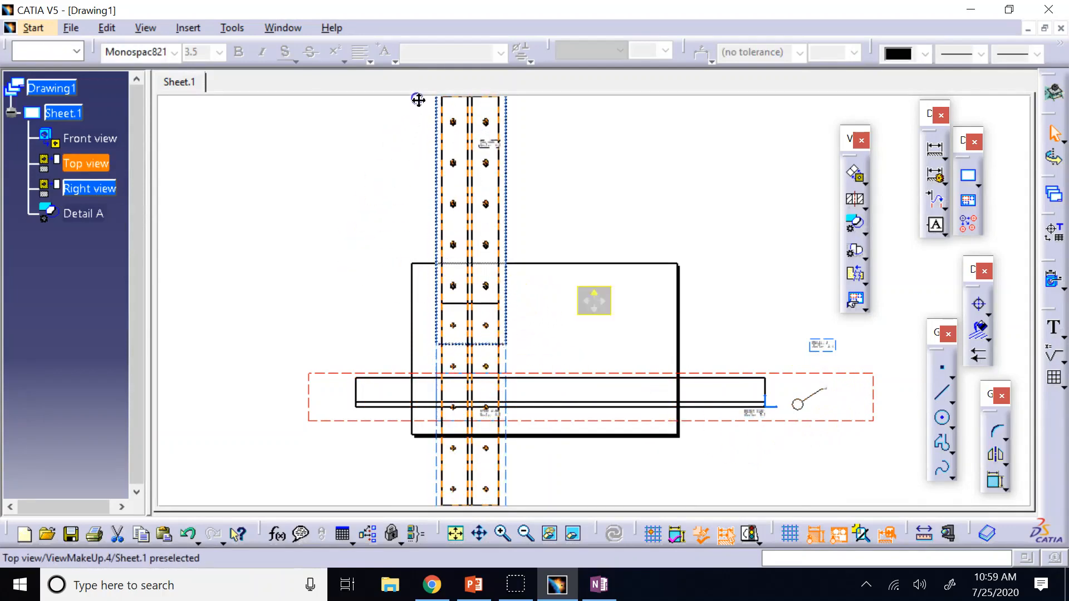
drag(418, 101, 419, 99)
drag(629, 432, 876, 449)
Step: Delete the Detail A view from the sheet
click(824, 347)
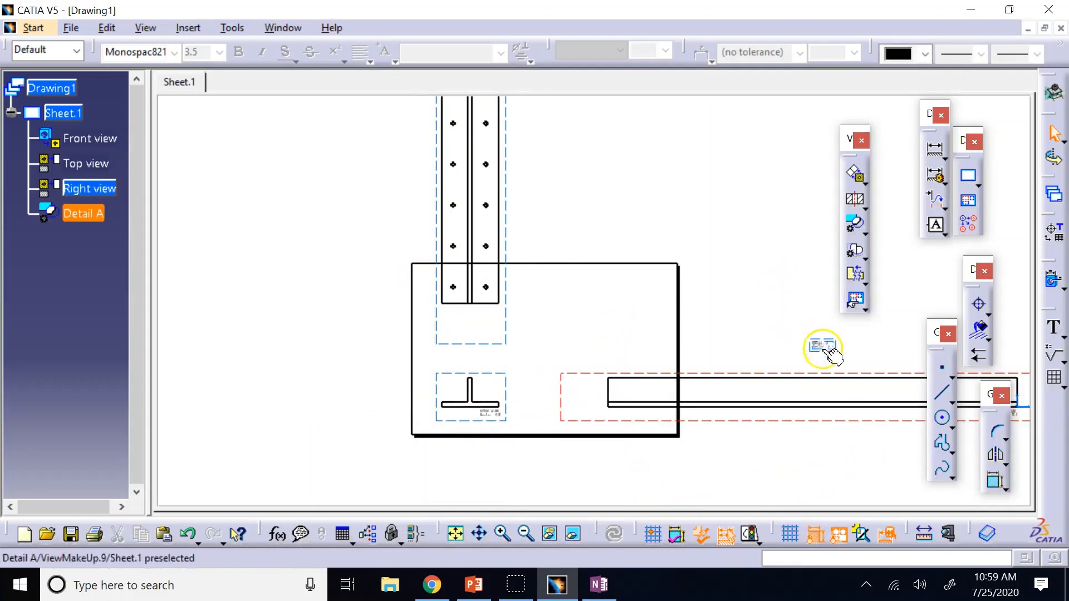
key(Delete)
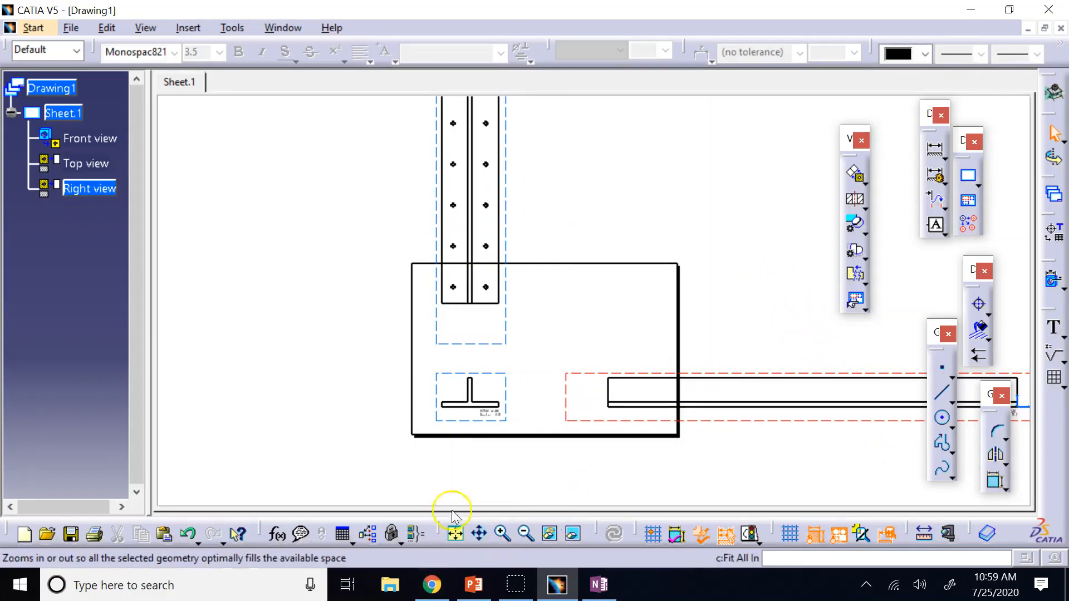
click(459, 530)
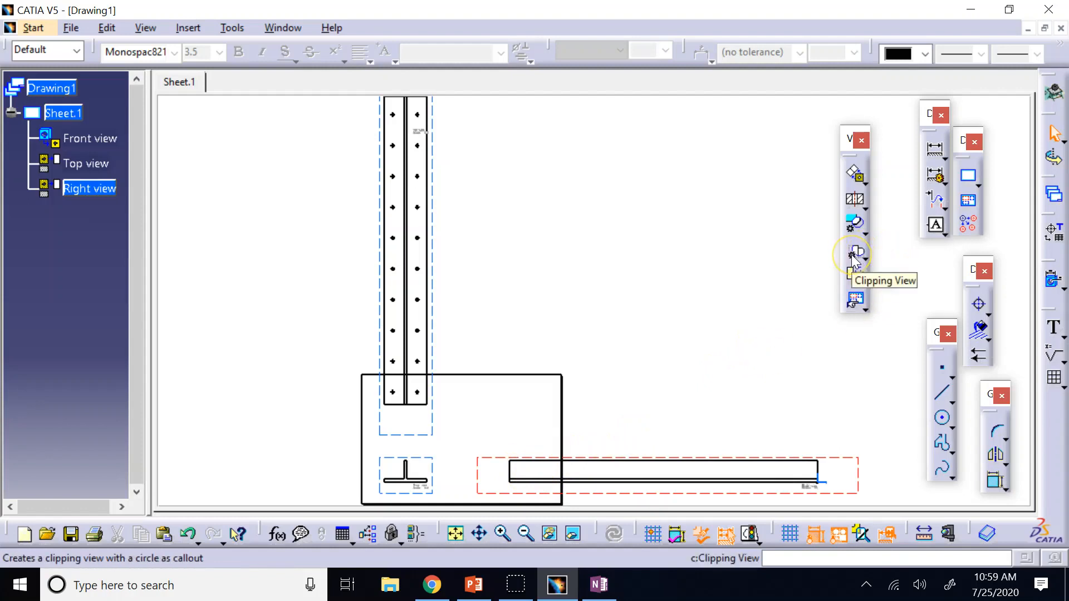
click(852, 274)
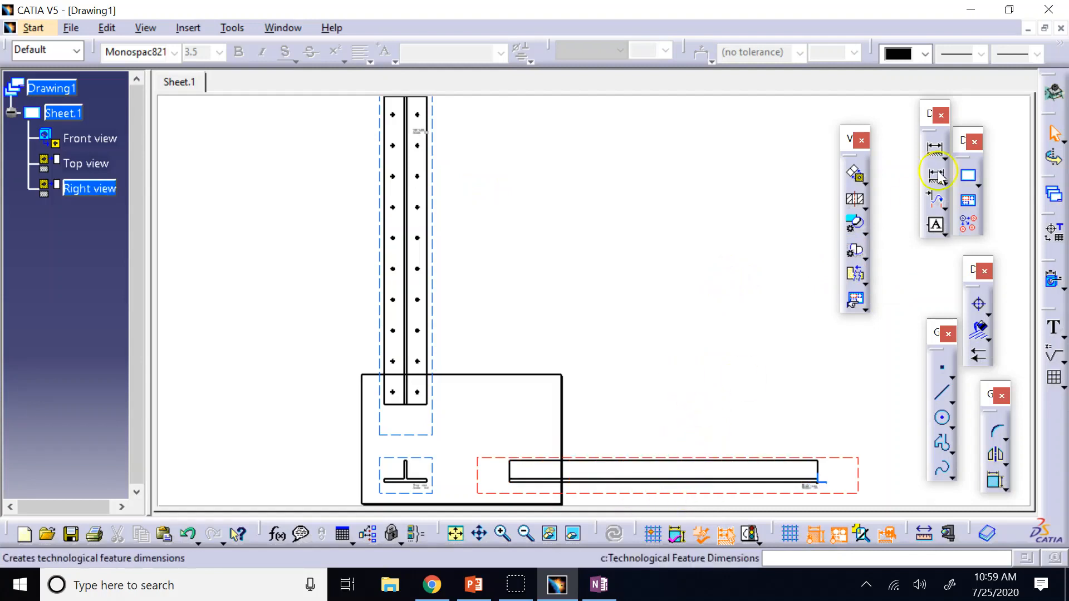
click(856, 255)
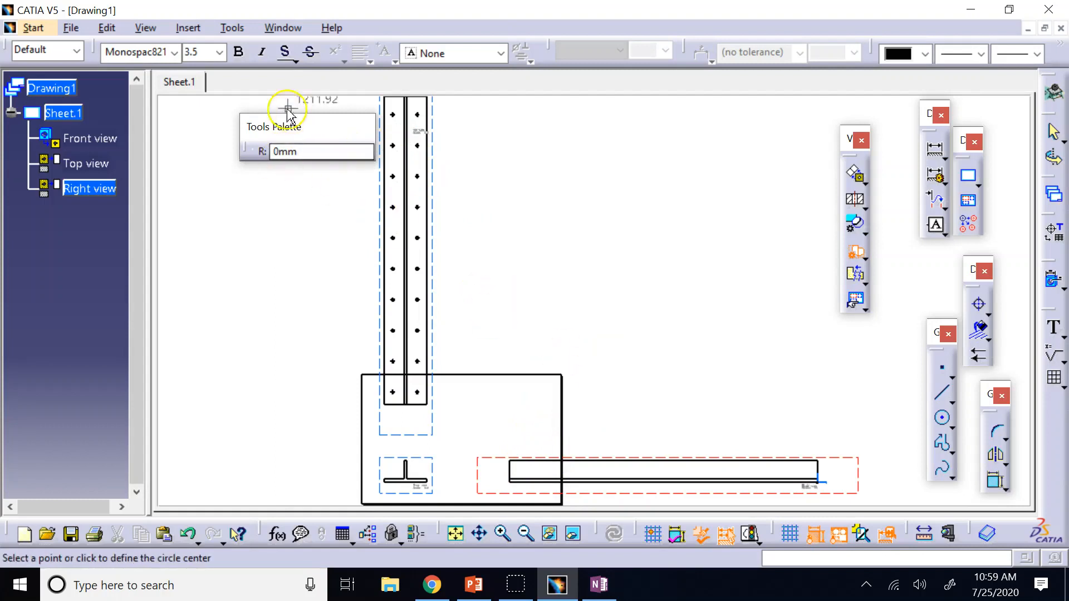
drag(275, 127, 644, 227)
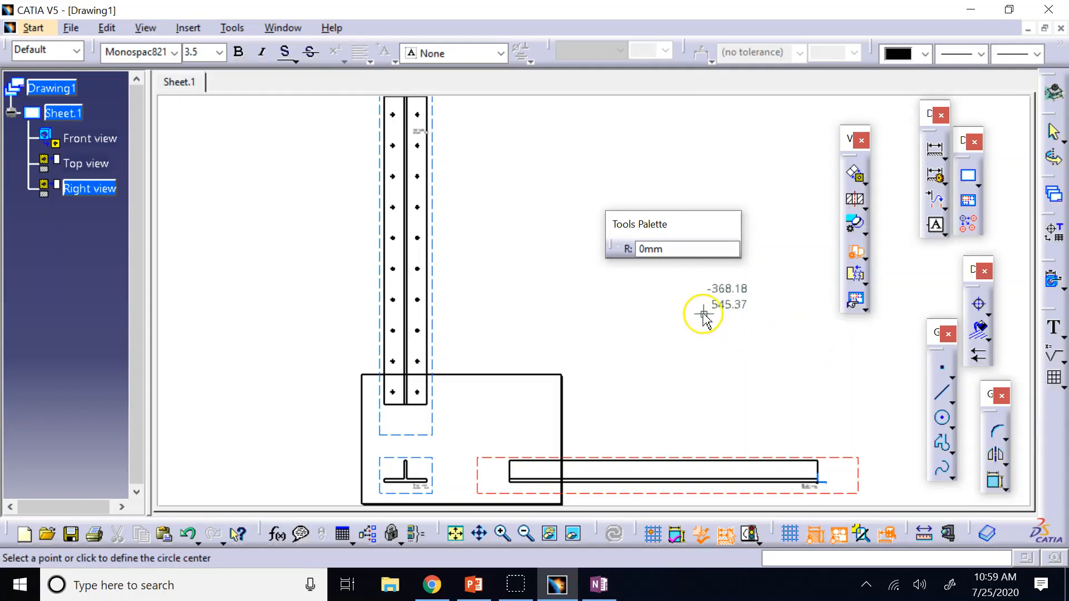
key(Escape)
Step: Restore the default position of all toolbars in the Customize settings
right_click(1040, 432)
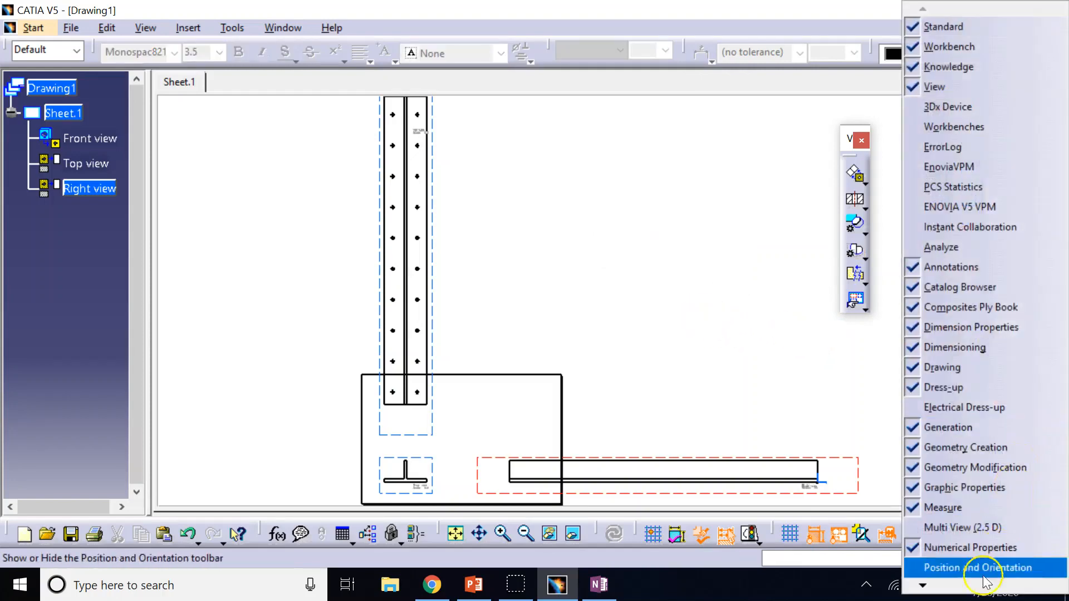
mouse_move(941, 590)
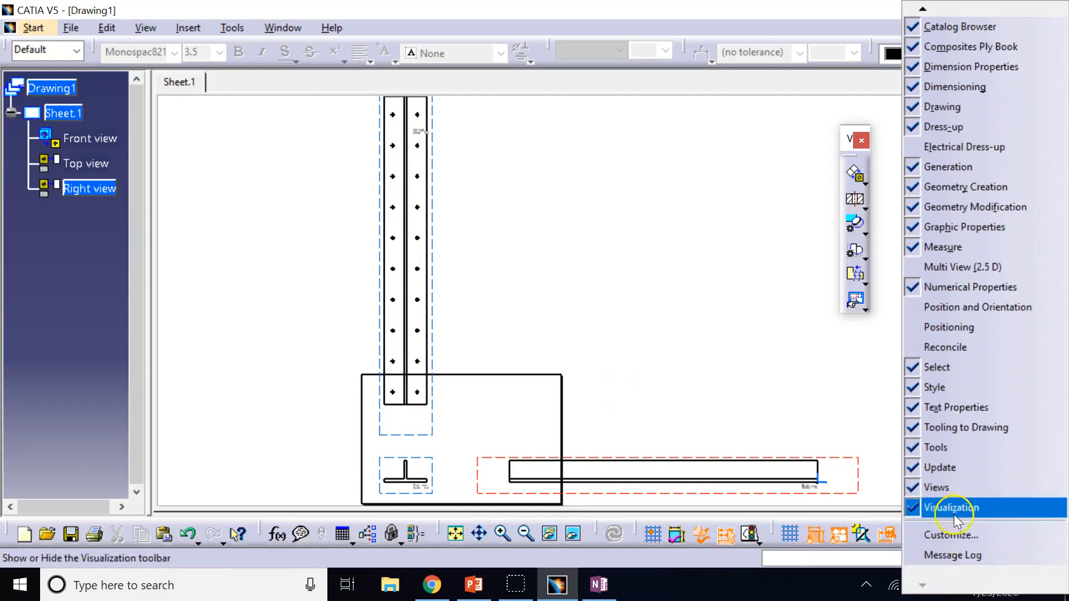
click(950, 532)
click(505, 133)
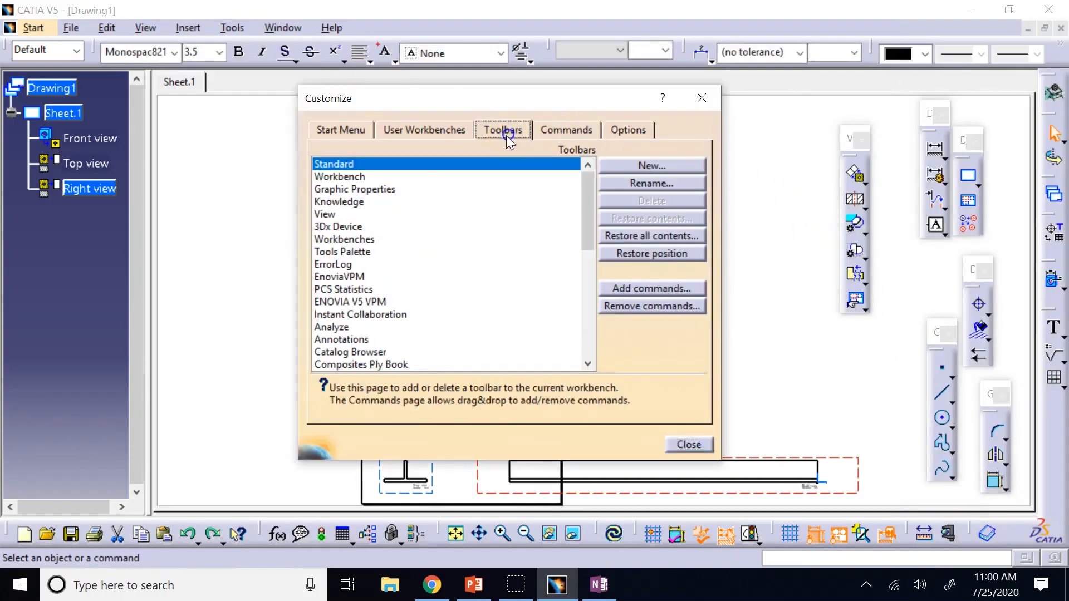
click(646, 255)
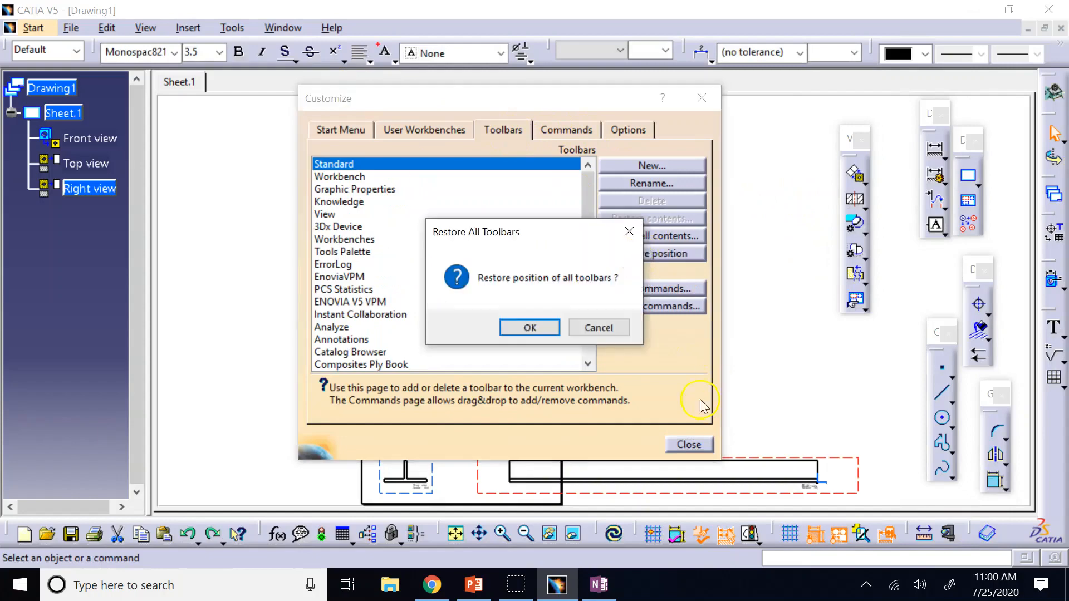
click(523, 327)
click(691, 444)
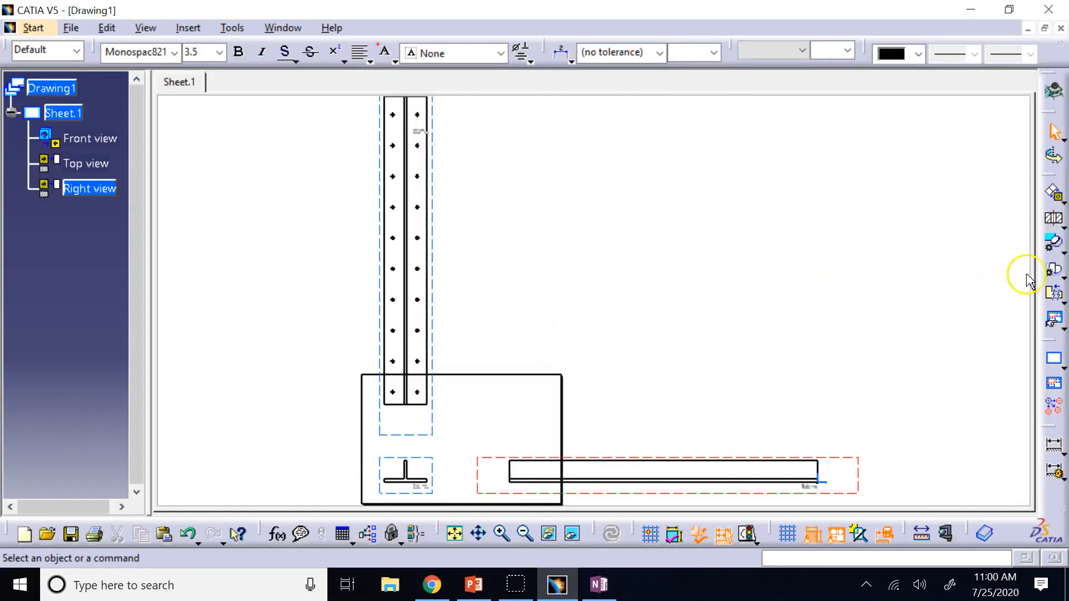
Step: Clip the right view with a circle around the beam's right end and move the clipped view onto the sheet beside the front view
click(1053, 271)
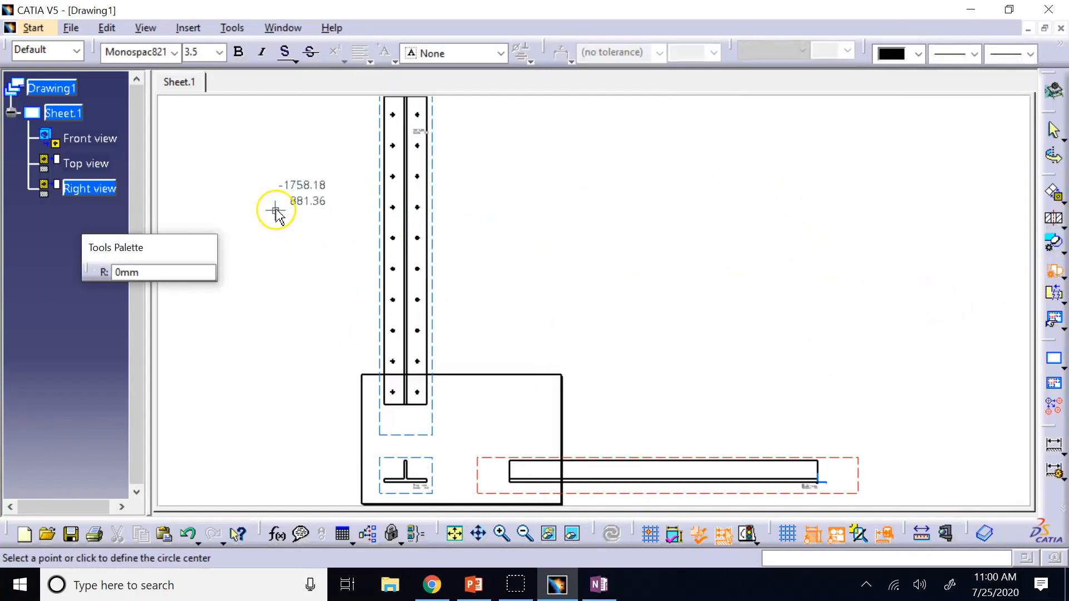
click(795, 473)
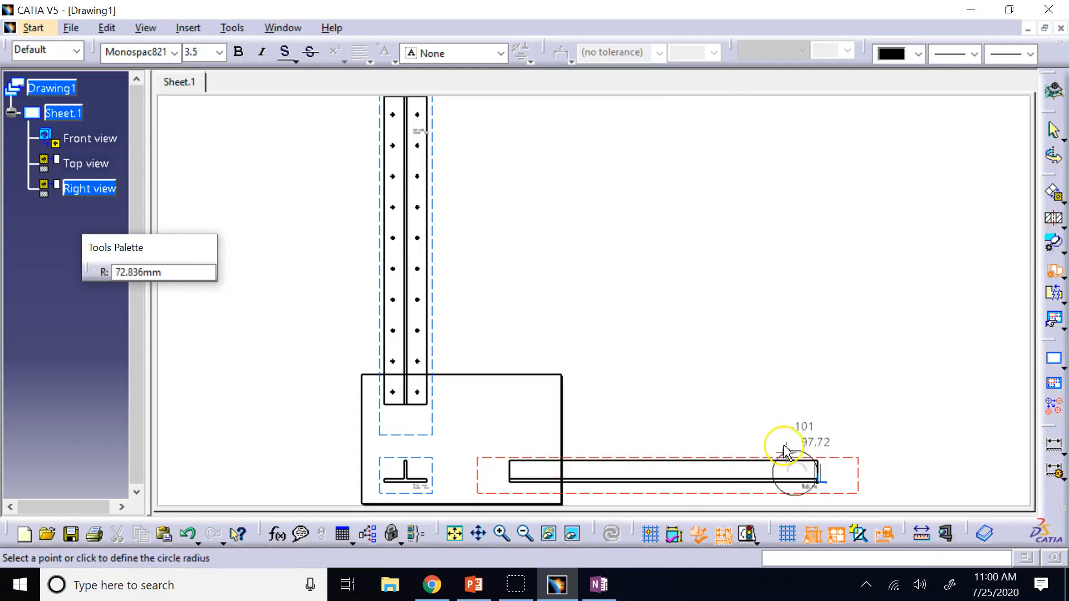
click(780, 441)
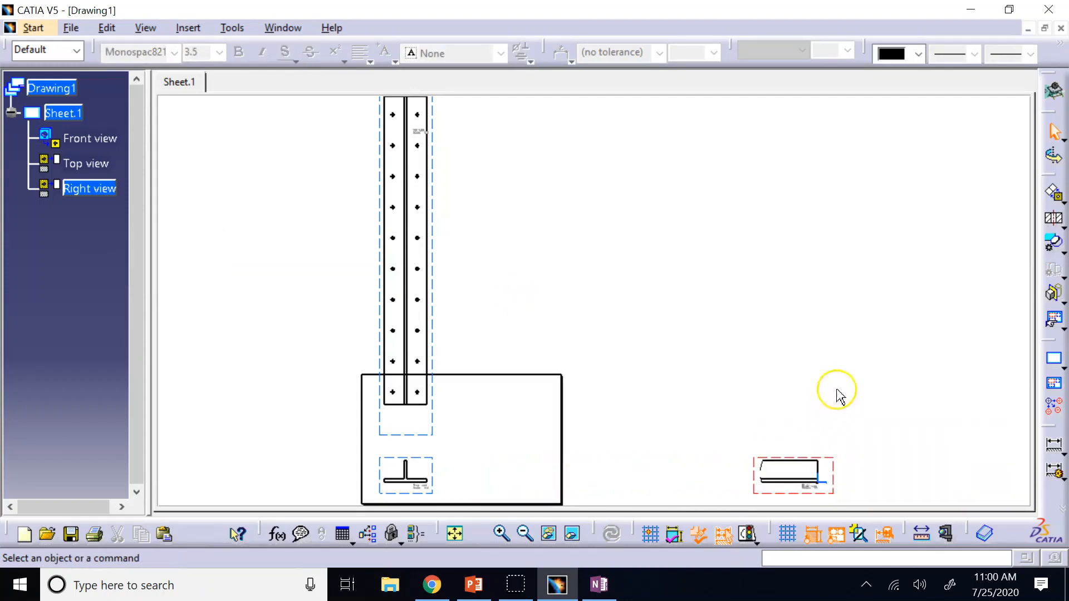
drag(837, 485, 535, 483)
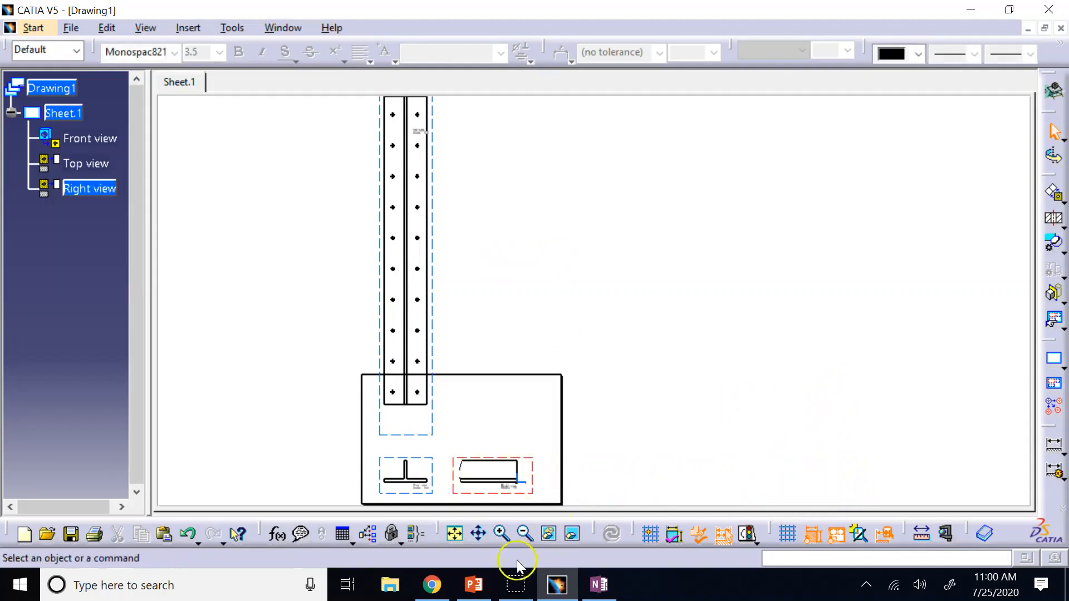
Step: Make the top view the active view
click(502, 534)
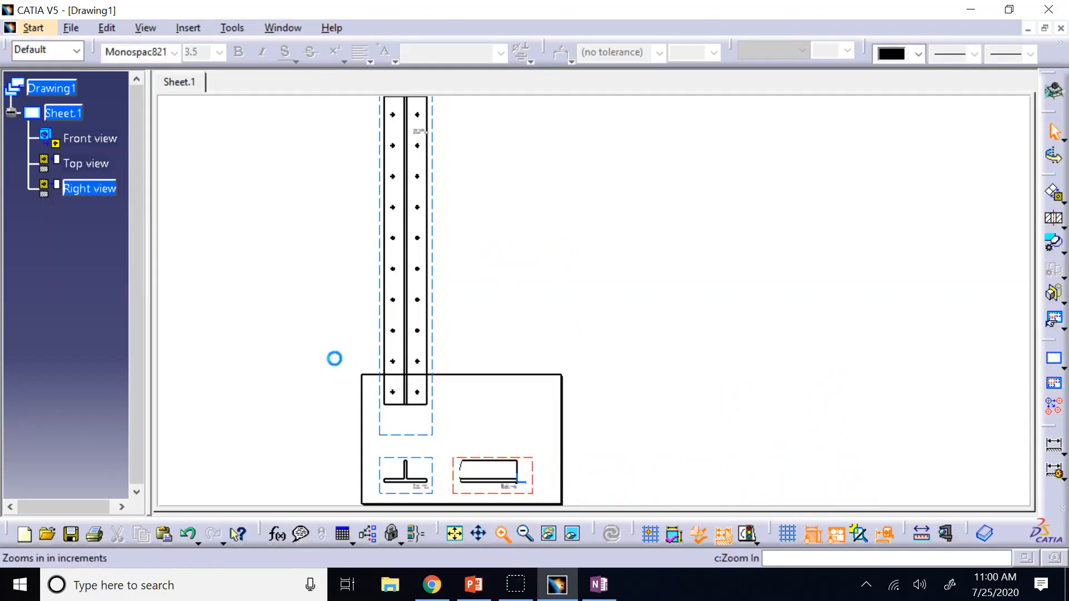
click(503, 534)
mouse_move(320, 356)
middle_down()
mouse_move(585, 389)
mouse_move(800, 229)
mouse_move(807, 179)
middle_up()
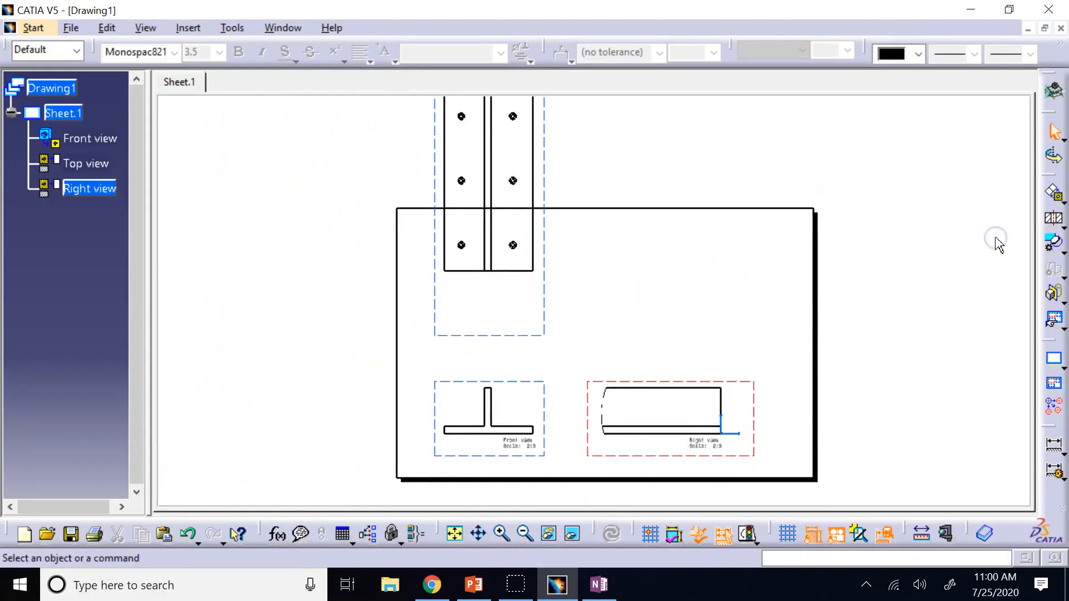
click(525, 535)
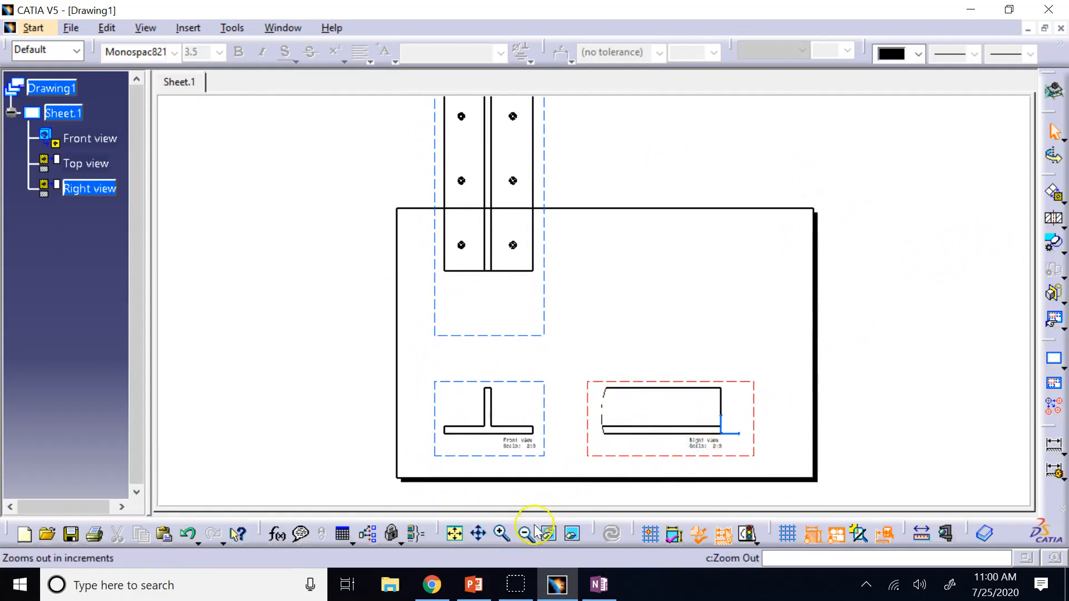
click(456, 535)
click(707, 192)
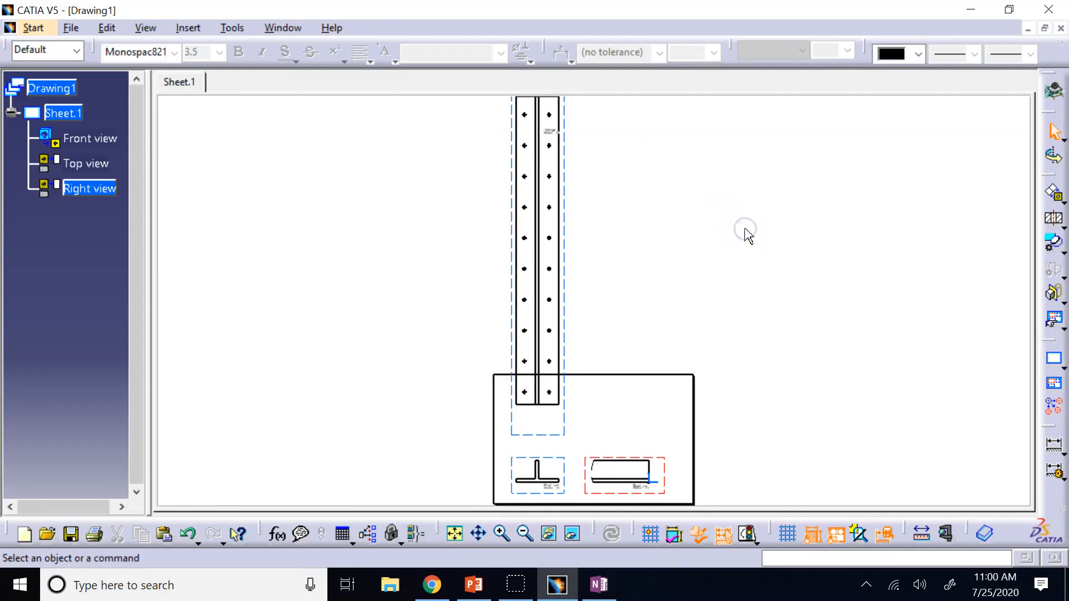
click(565, 290)
click(740, 270)
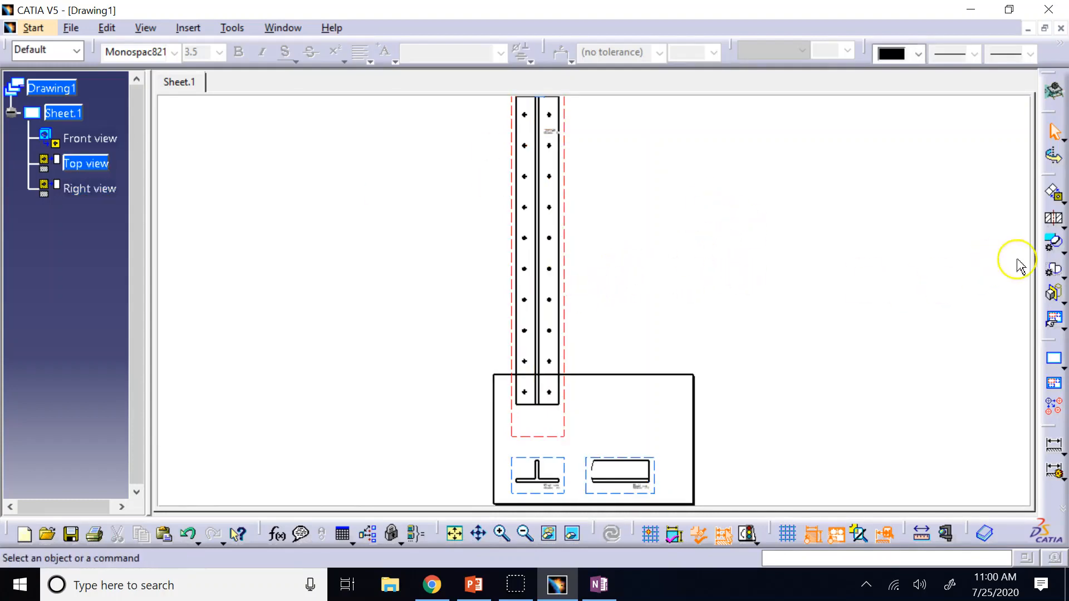
Step: Create a broken view of the top view with horizontal breaks below its first hole row and above its last two hole rows
click(1057, 288)
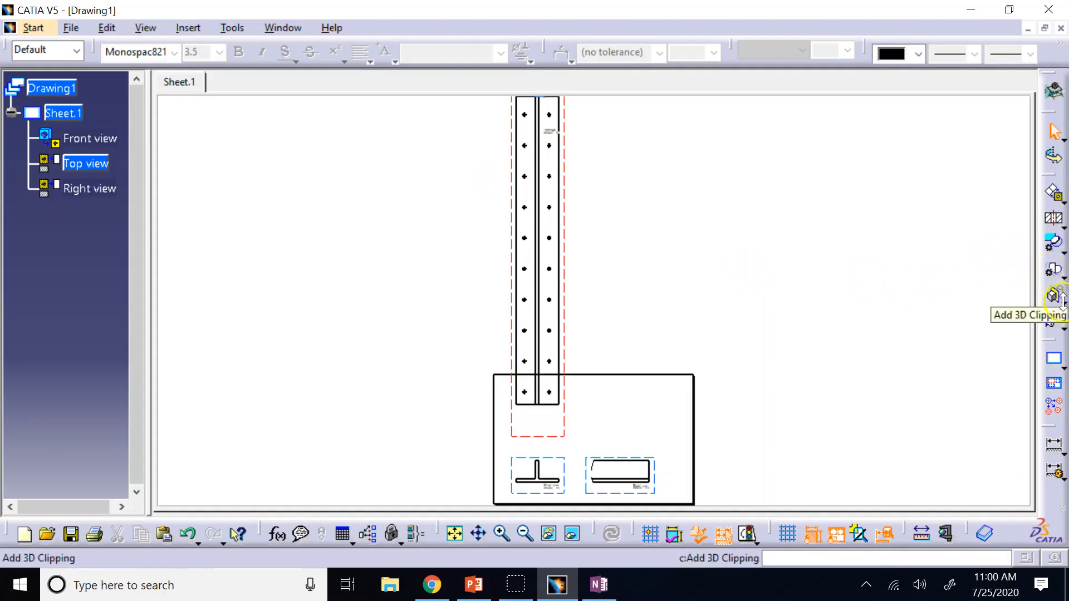
click(1056, 305)
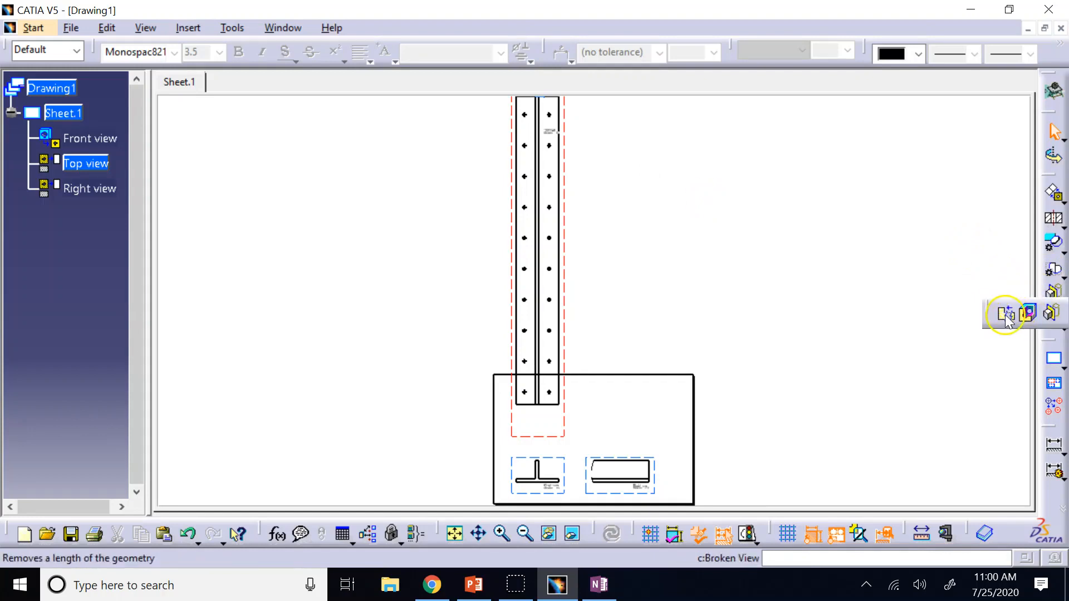
click(1006, 316)
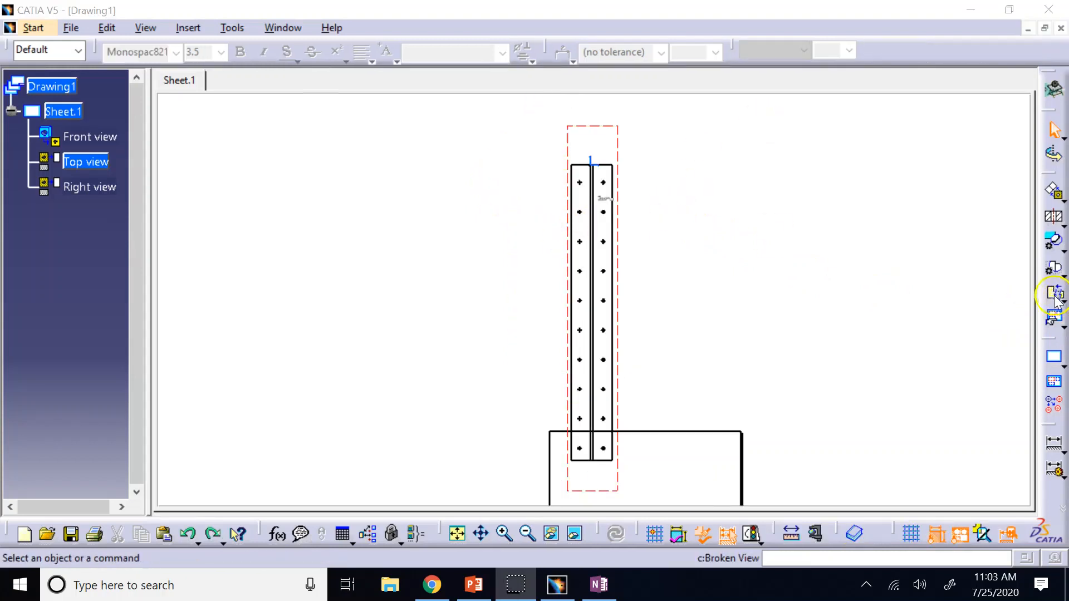
click(1054, 294)
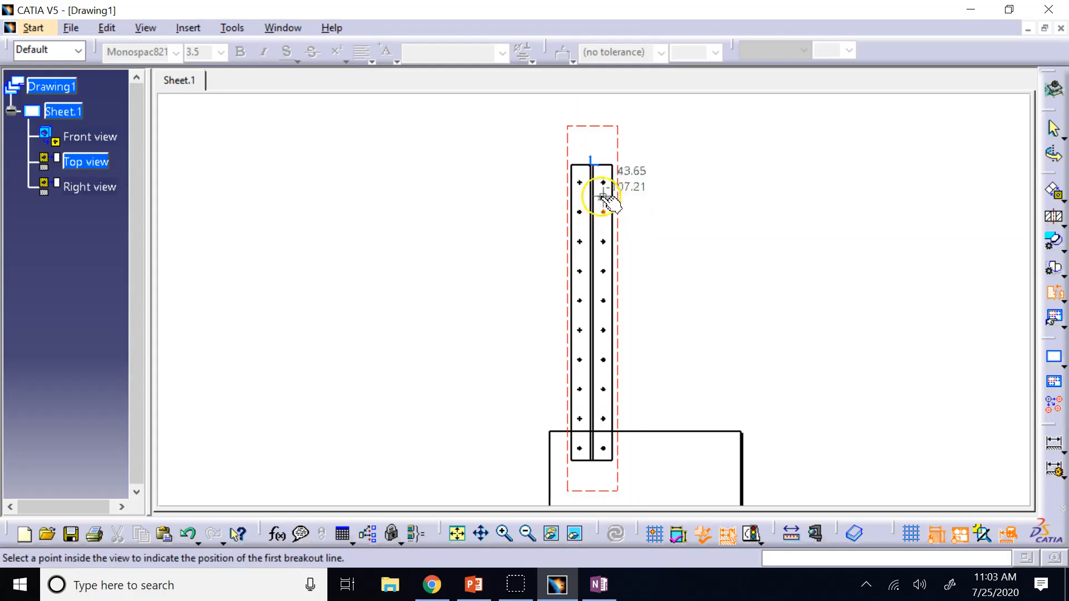
click(600, 198)
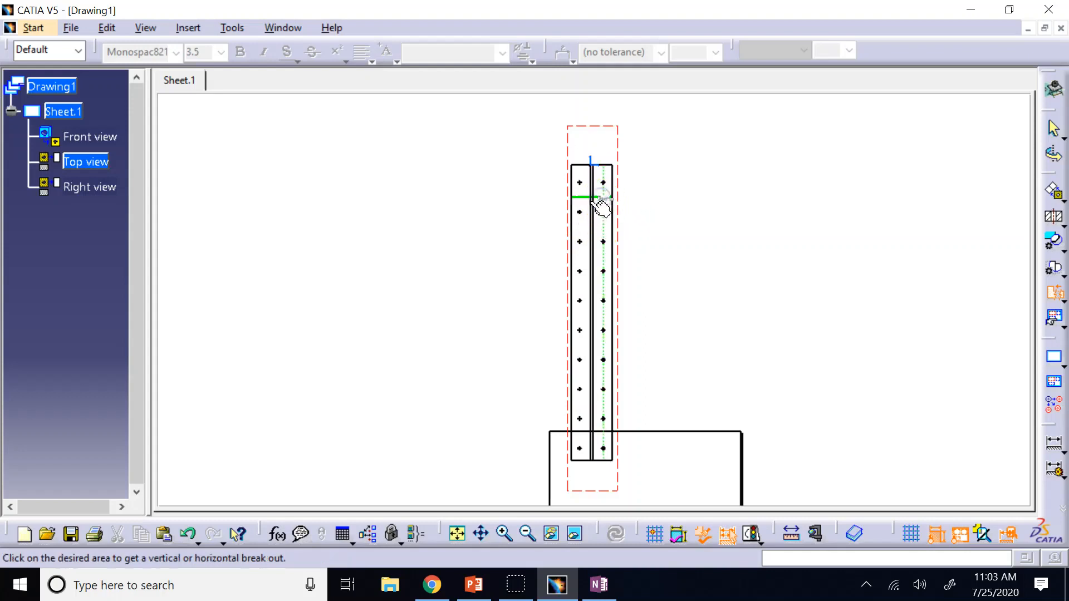
click(582, 205)
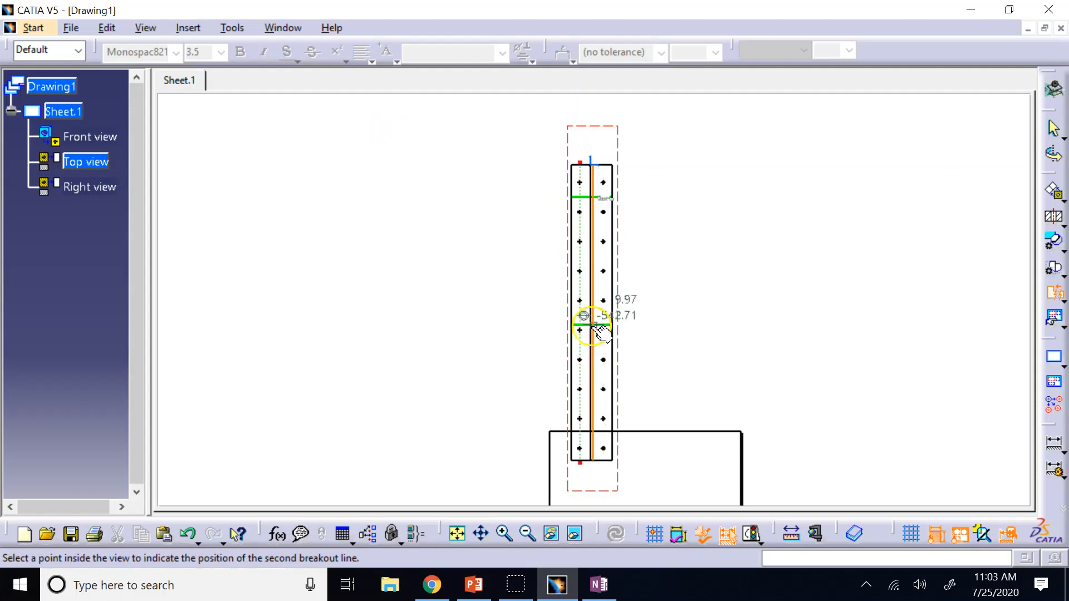
click(583, 409)
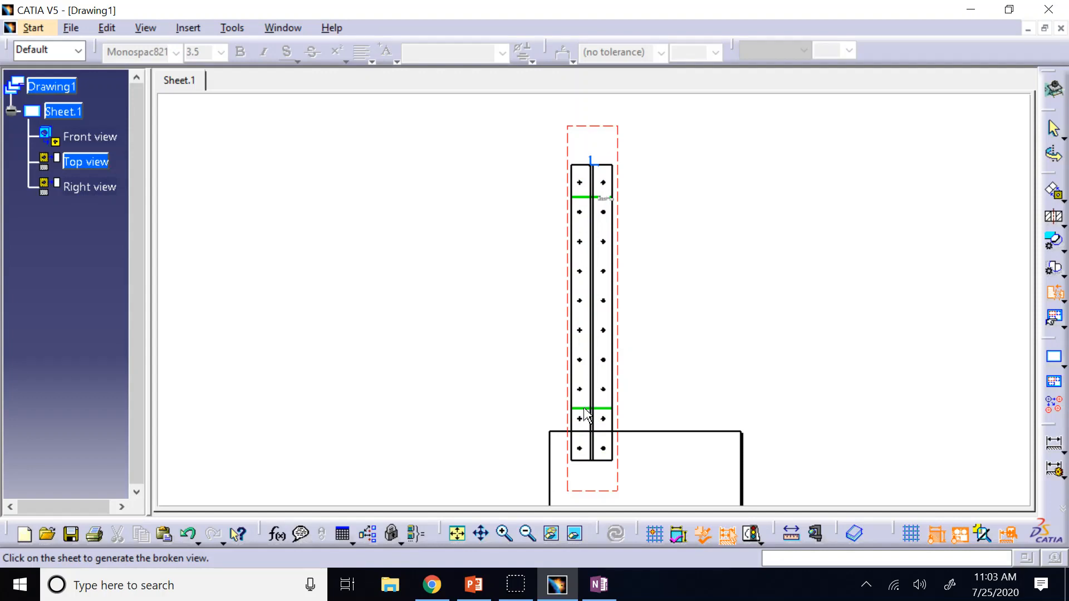
click(524, 332)
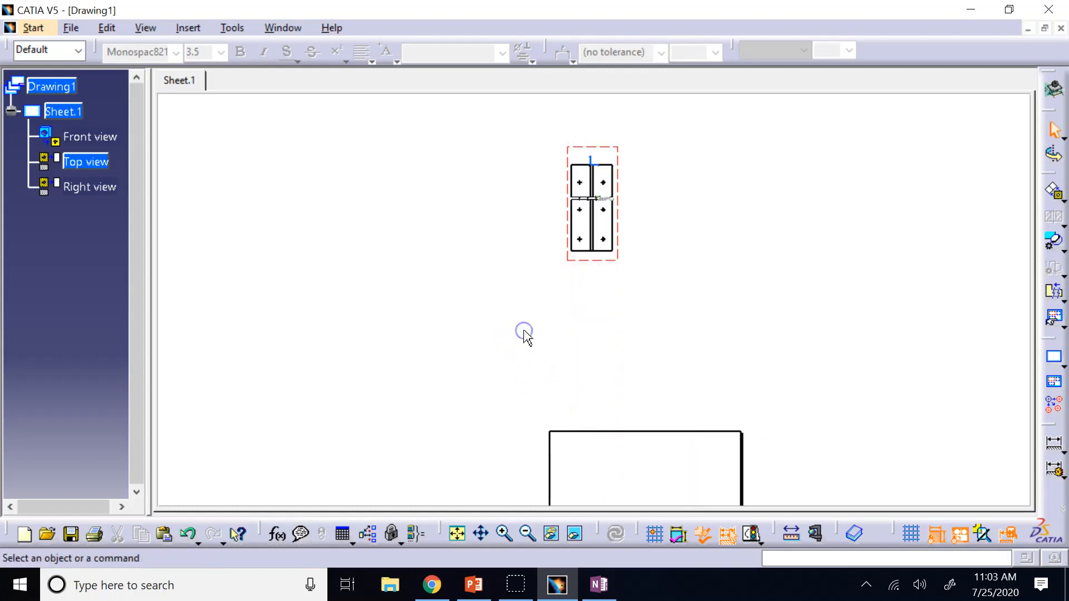
Step: Move the broken top view down toward the sheet above the front view
drag(616, 261, 650, 318)
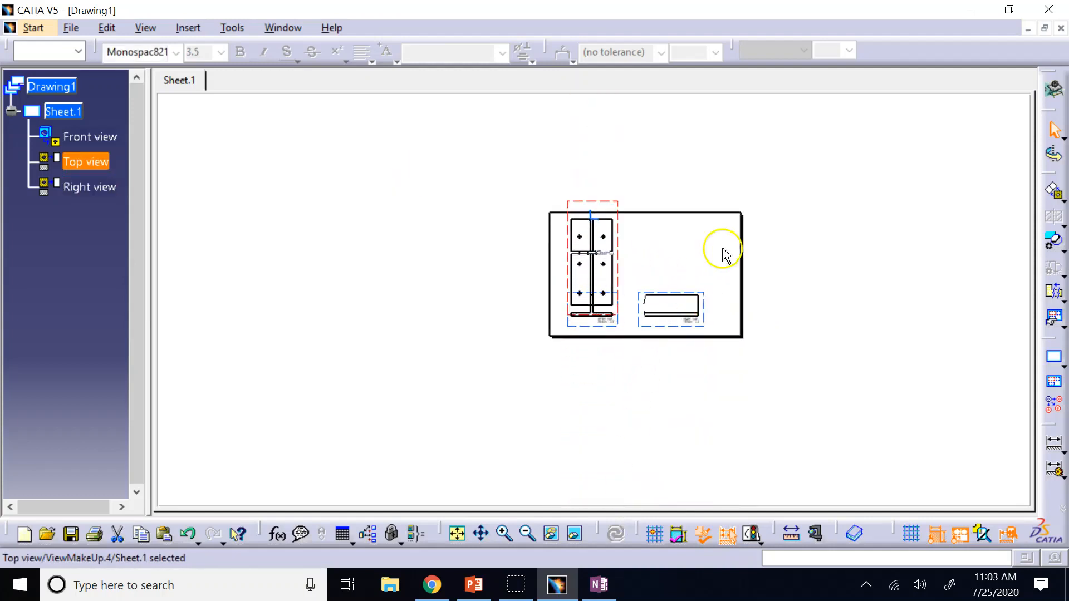
click(717, 236)
click(670, 248)
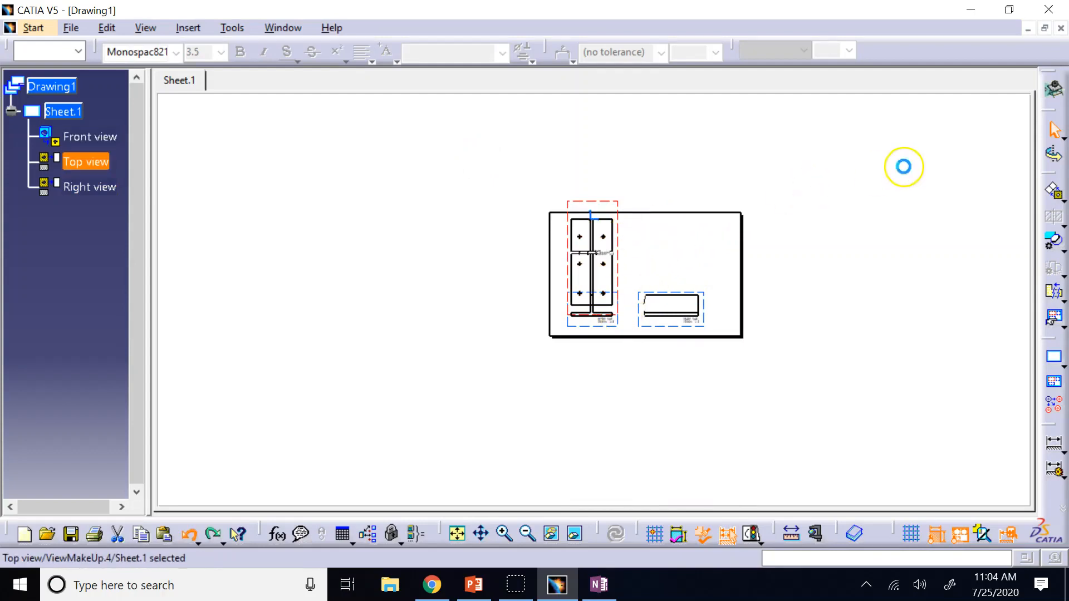
Step: Undo the top view's move and its broken view
scroll(906, 171, up, 7)
key(ctrl+z)
key(ctrl+y)
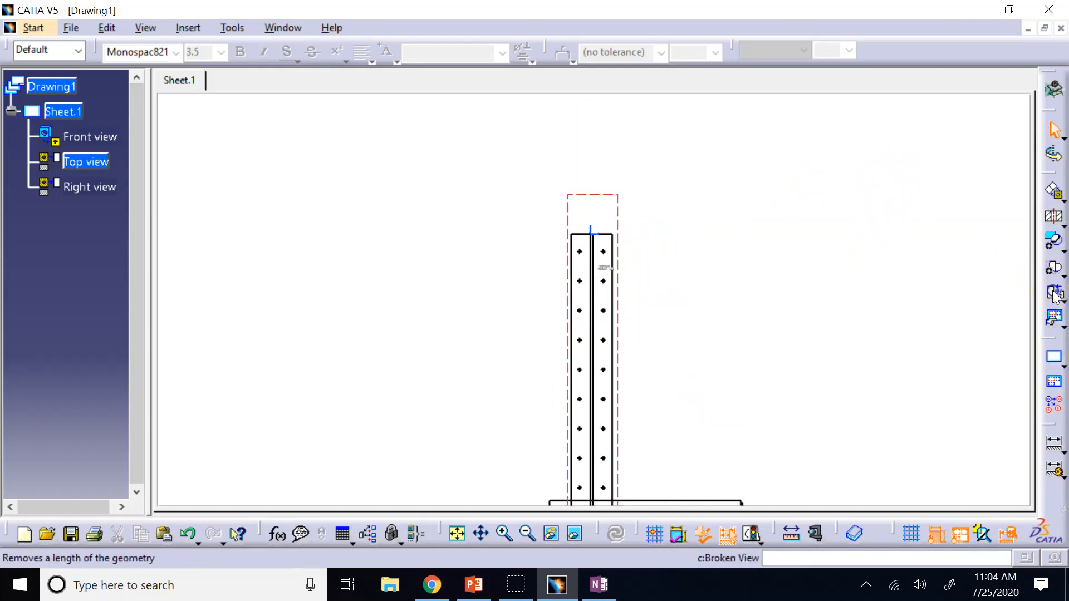
Step: Break the top view horizontally between its first two hole rows and between its last two hole rows
click(1050, 293)
click(606, 261)
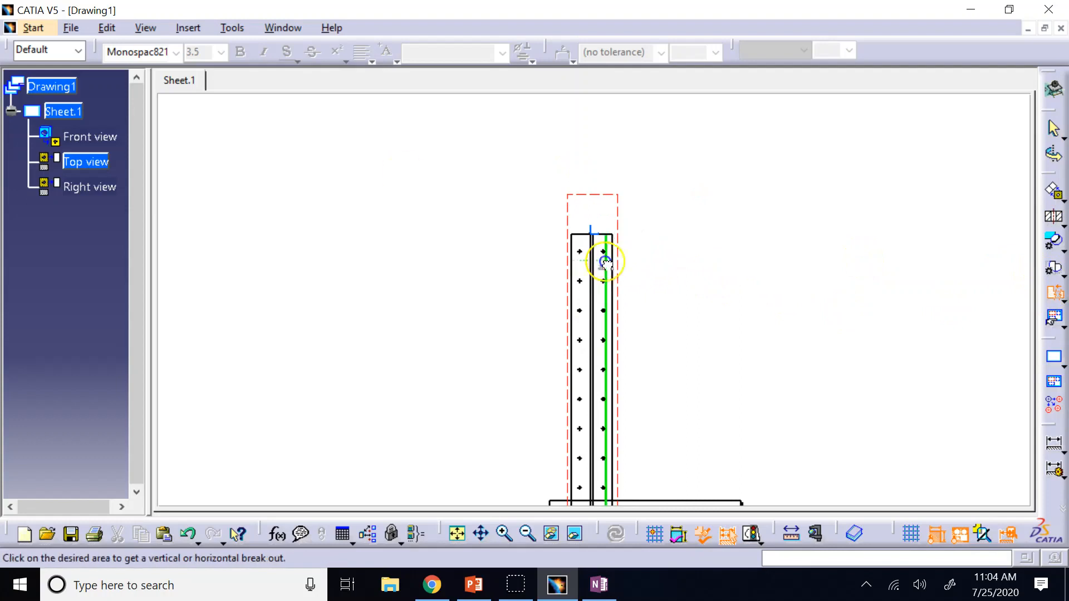
click(602, 270)
scroll(630, 416, down, 3)
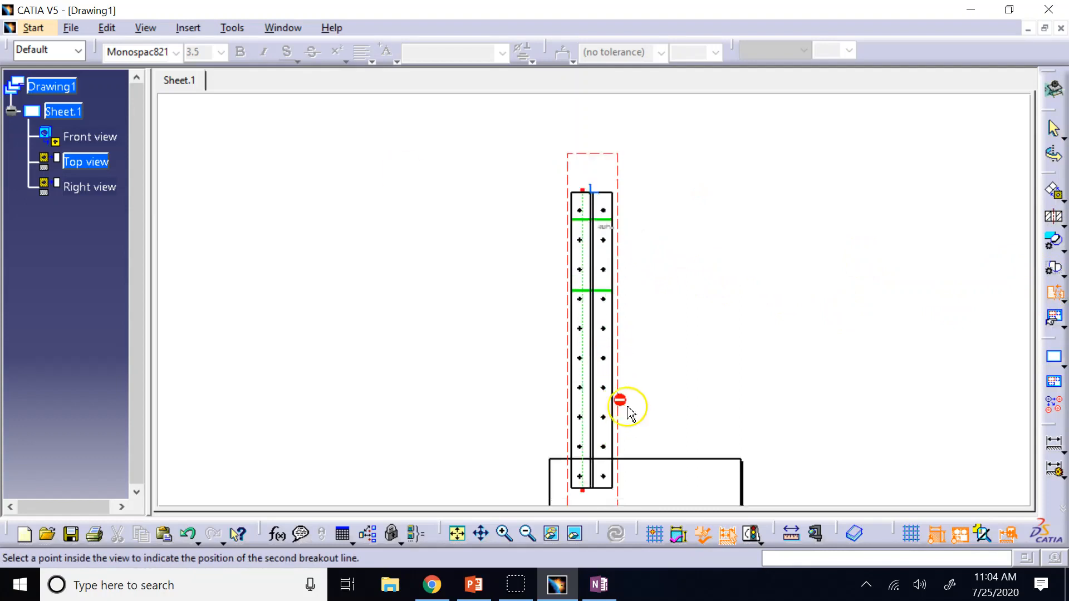
click(584, 385)
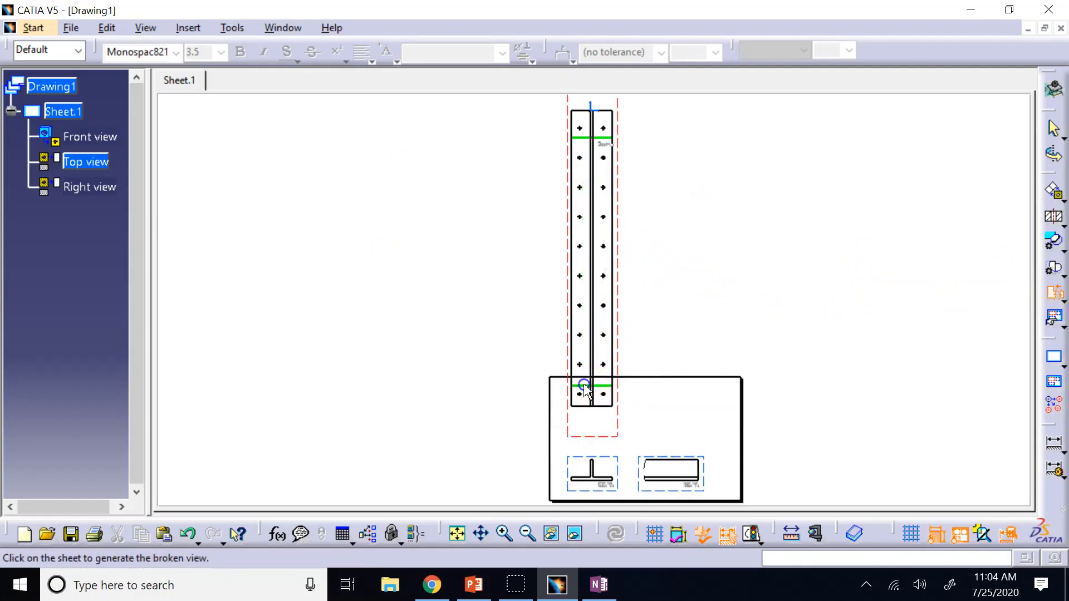
click(504, 323)
Step: Move the broken top view down onto the sheet, directly above the front view
click(618, 166)
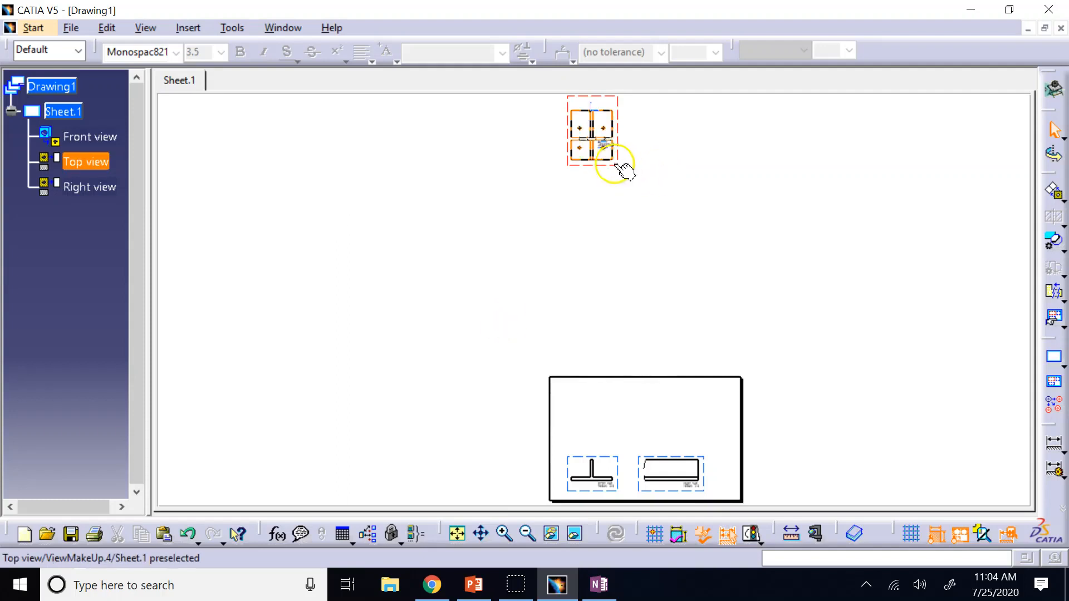
drag(619, 168, 618, 441)
click(504, 533)
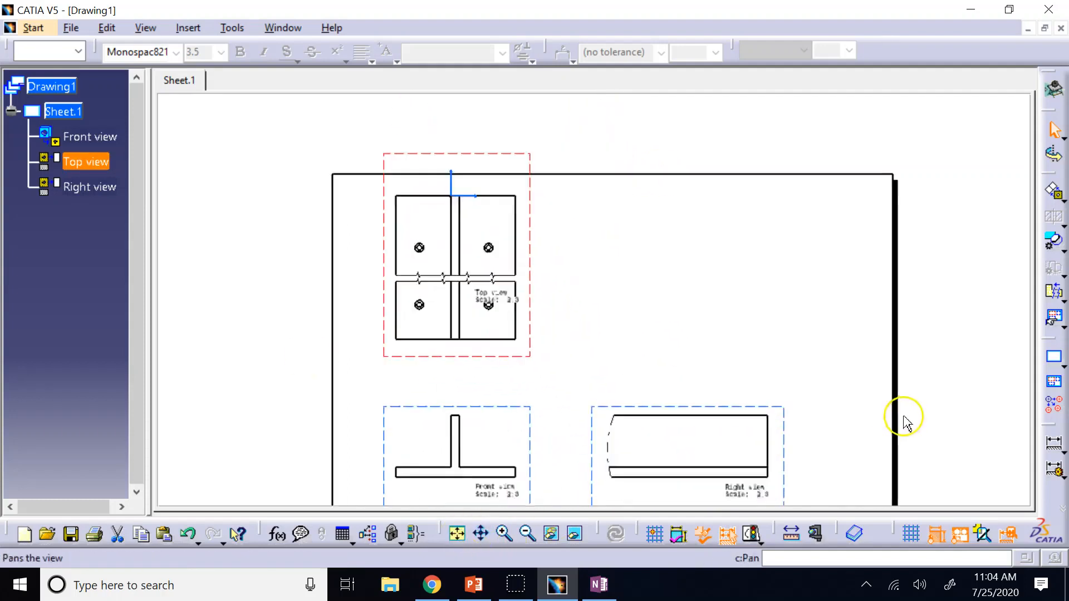
click(979, 278)
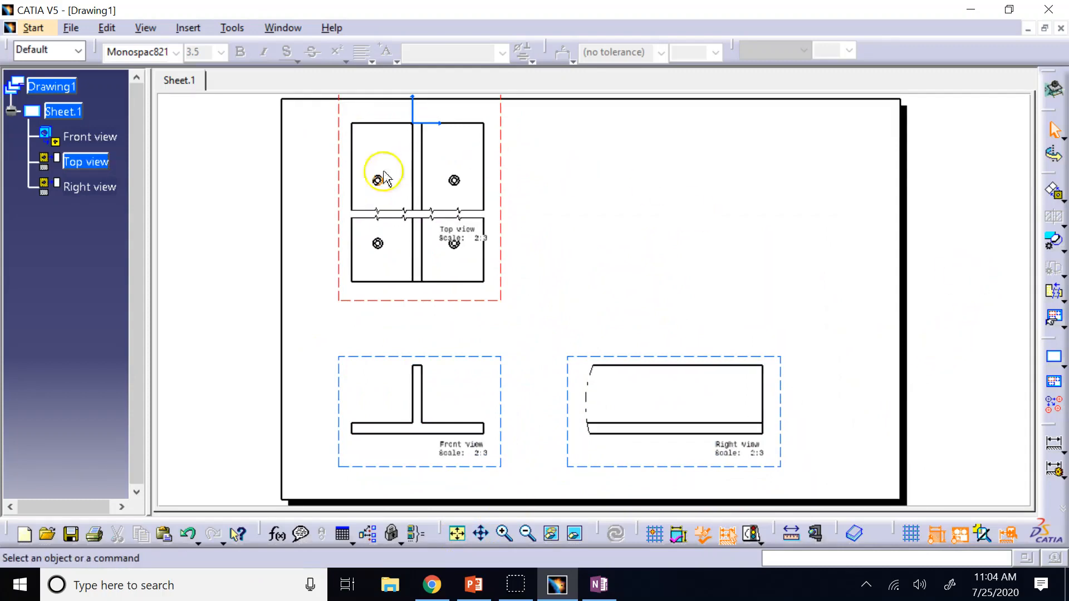
click(433, 218)
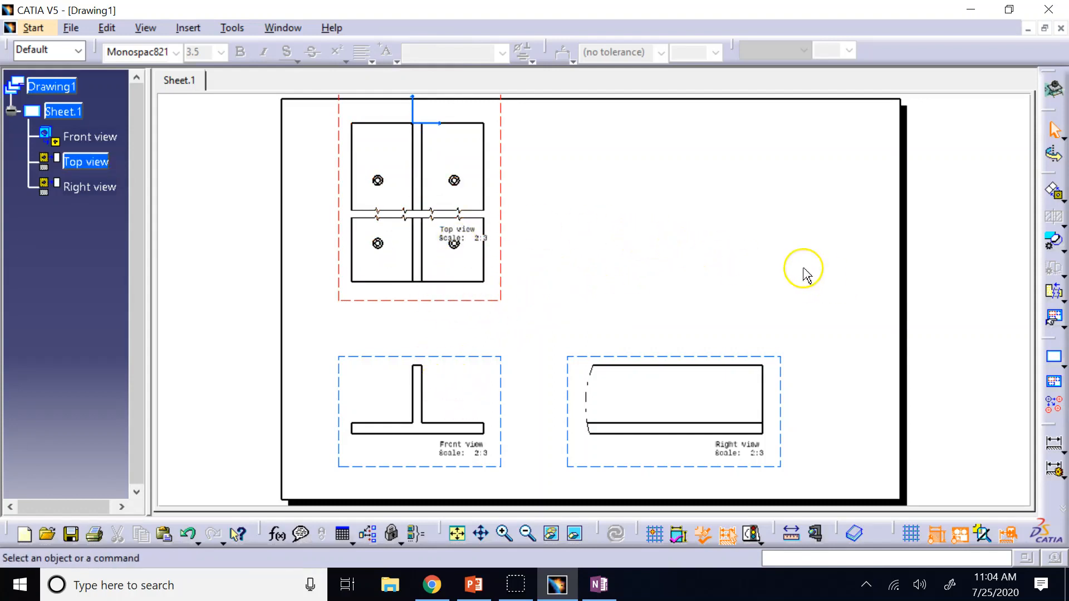
click(474, 278)
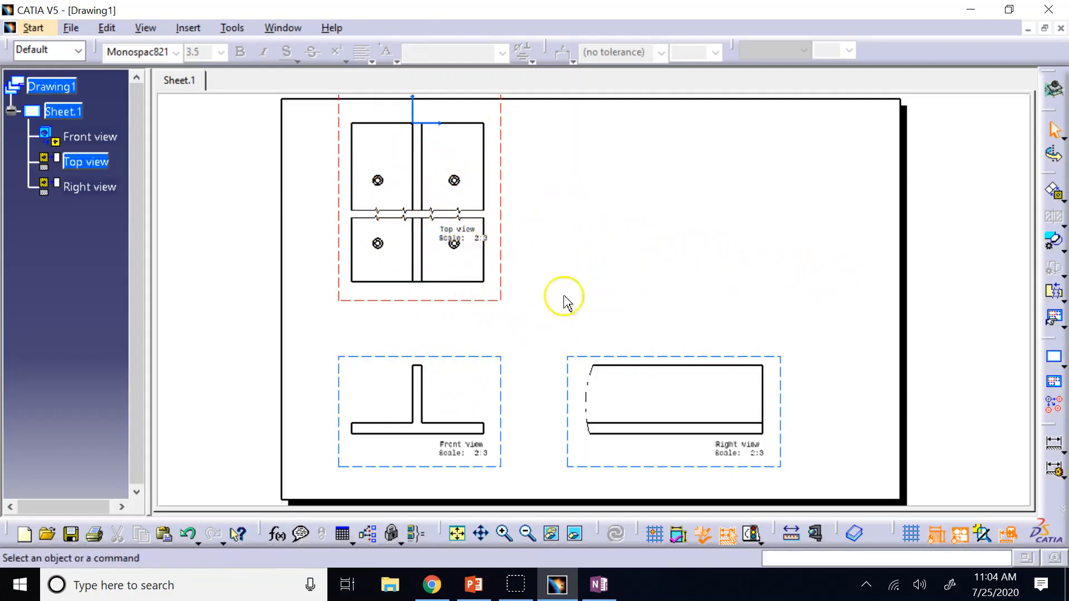
Step: Switch to the PowerPoint lecture and review the Clipping View, Broken View and Tolerance slides
click(475, 584)
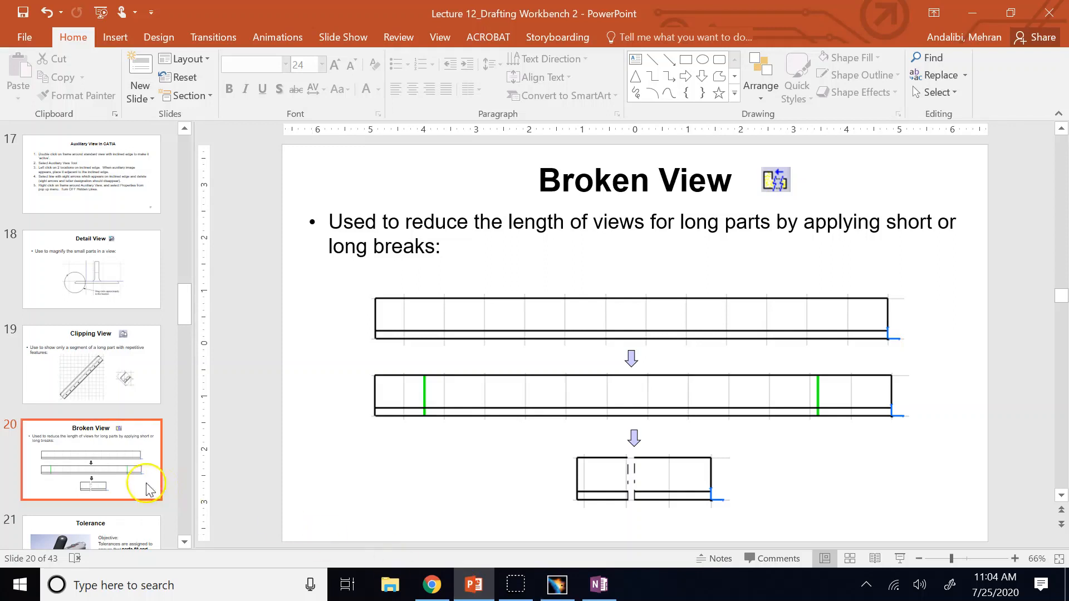
click(132, 381)
click(112, 451)
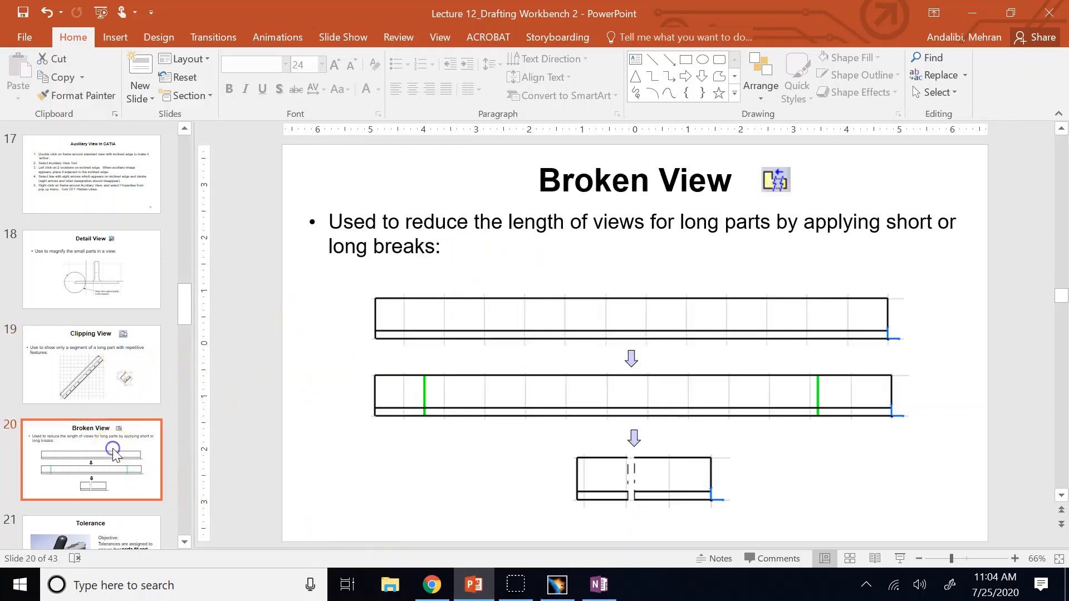
scroll(167, 434, down, 3)
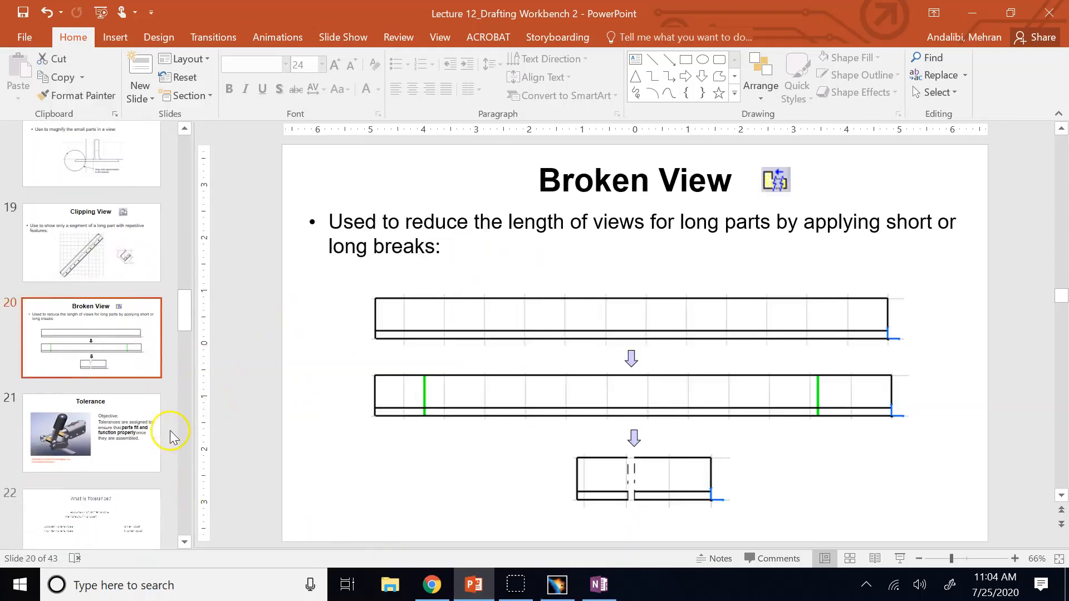
click(102, 418)
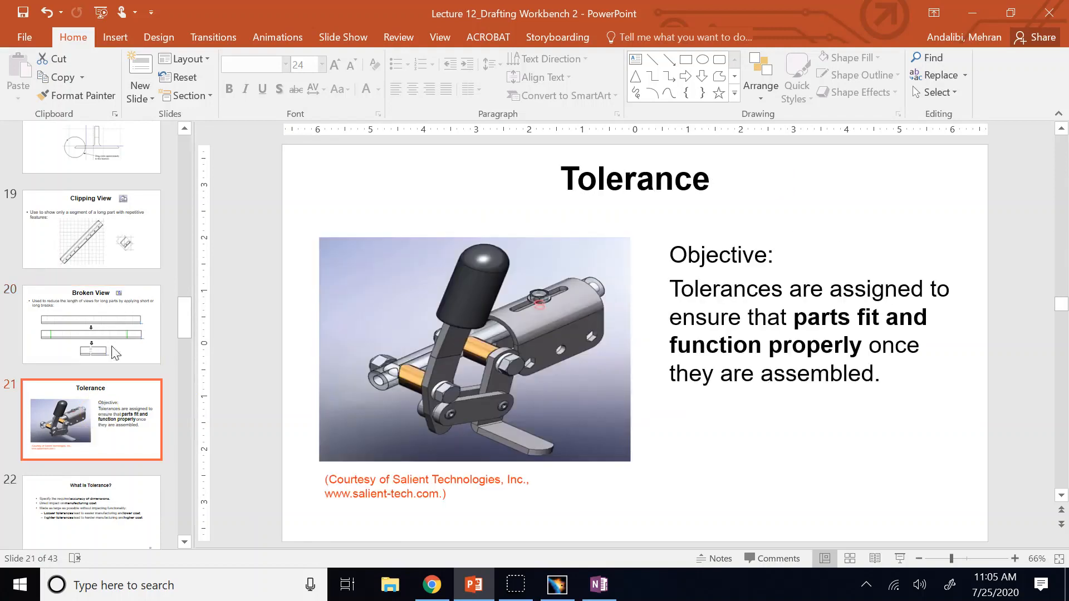
click(101, 314)
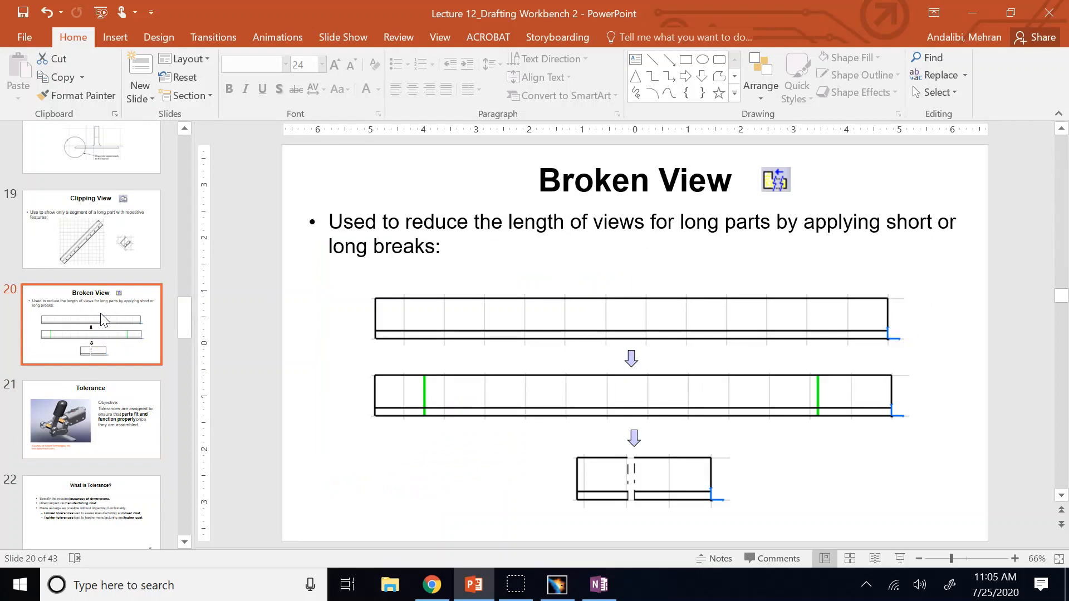
click(82, 390)
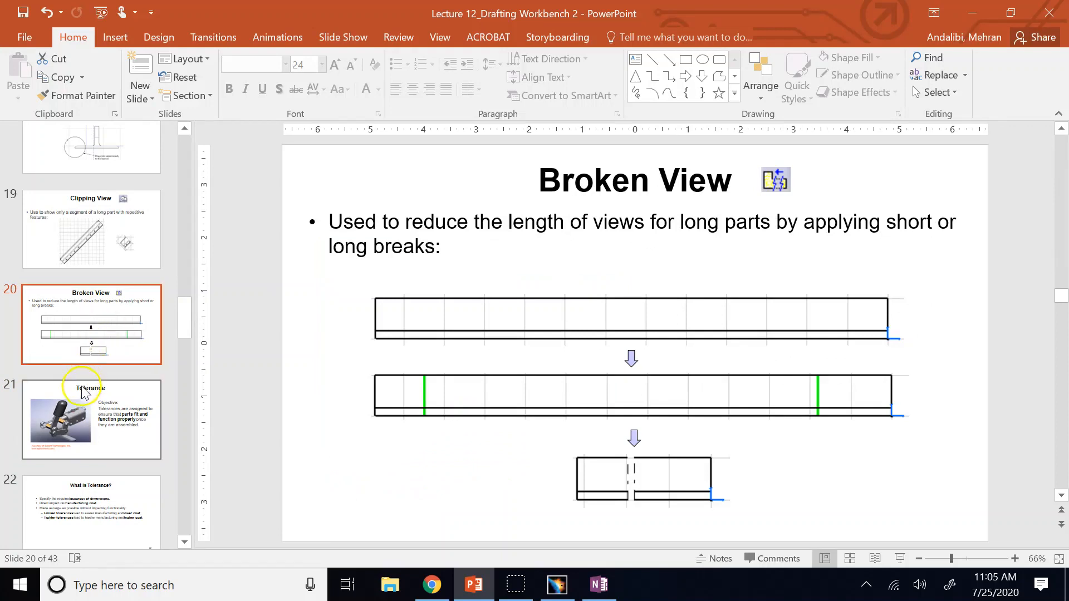
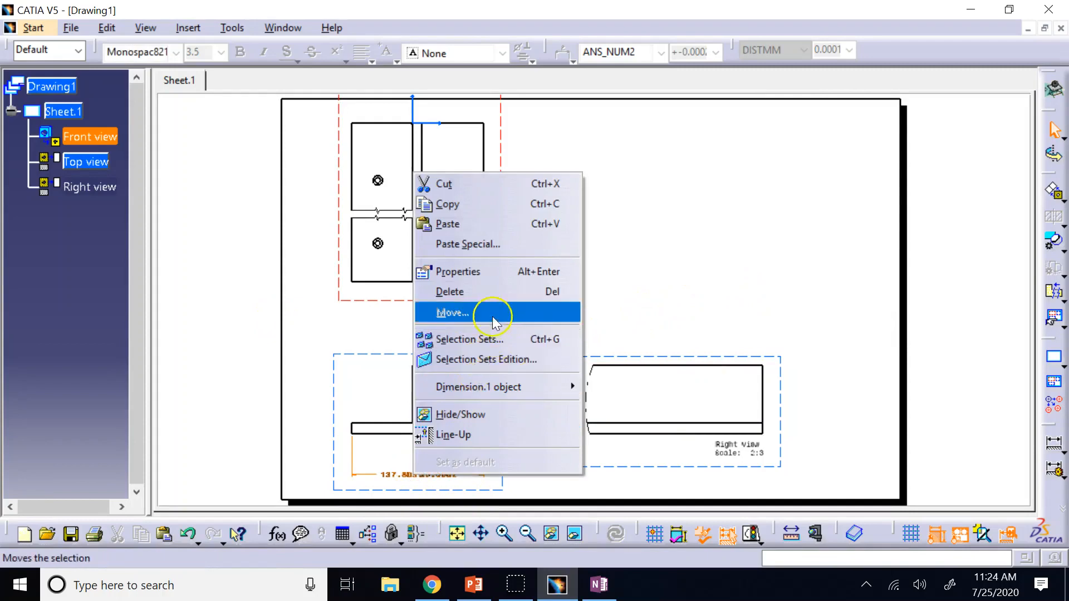
Step: Delete the overall width dimension and the angle dimension from the front view
click(486, 293)
right_click(477, 407)
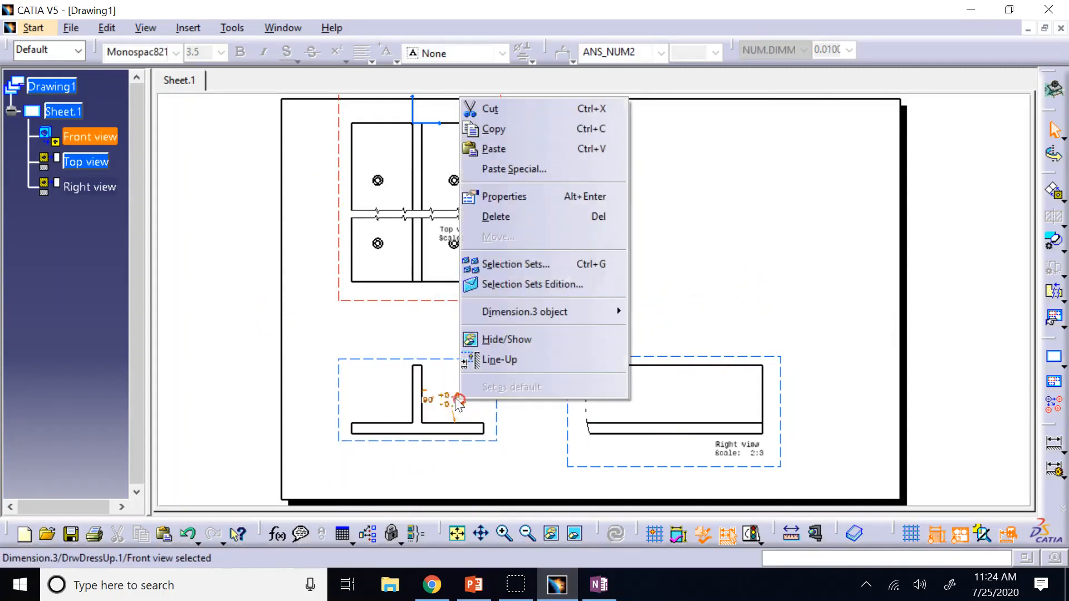
click(499, 215)
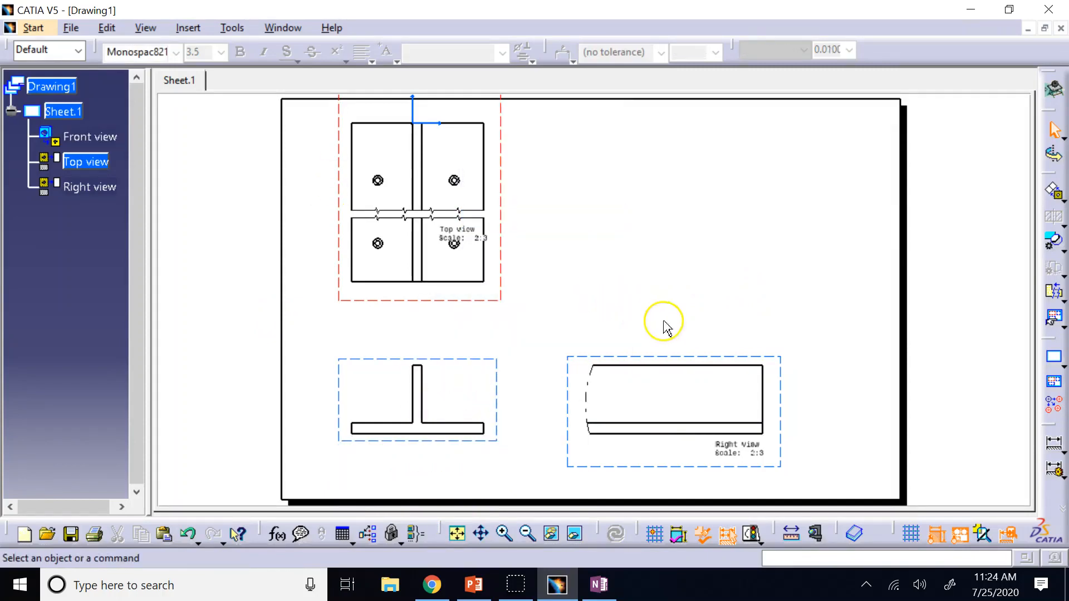
Step: Dimension the thickness of the T-beam's vertical web in the front view and place the dimension above its top edge
click(504, 536)
click(505, 537)
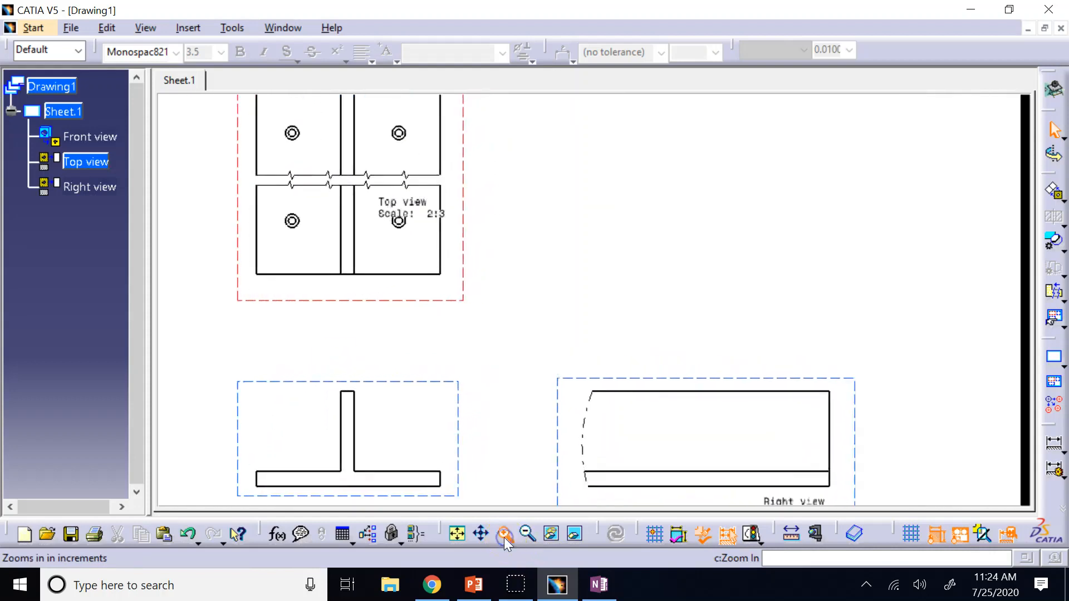
click(505, 537)
click(504, 536)
click(504, 537)
click(480, 535)
drag(421, 468, 710, 271)
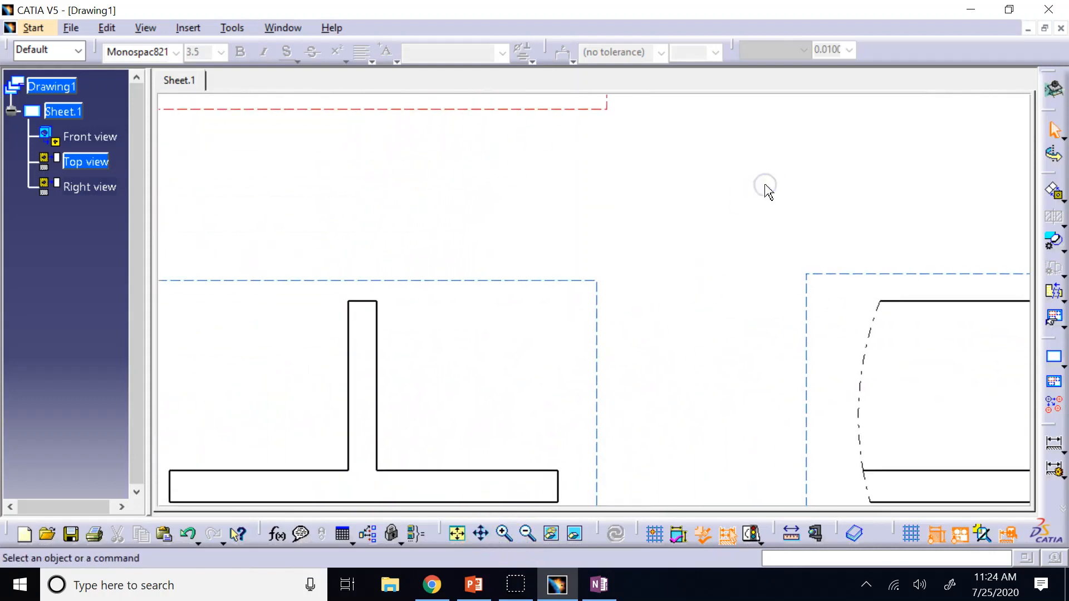
click(1054, 444)
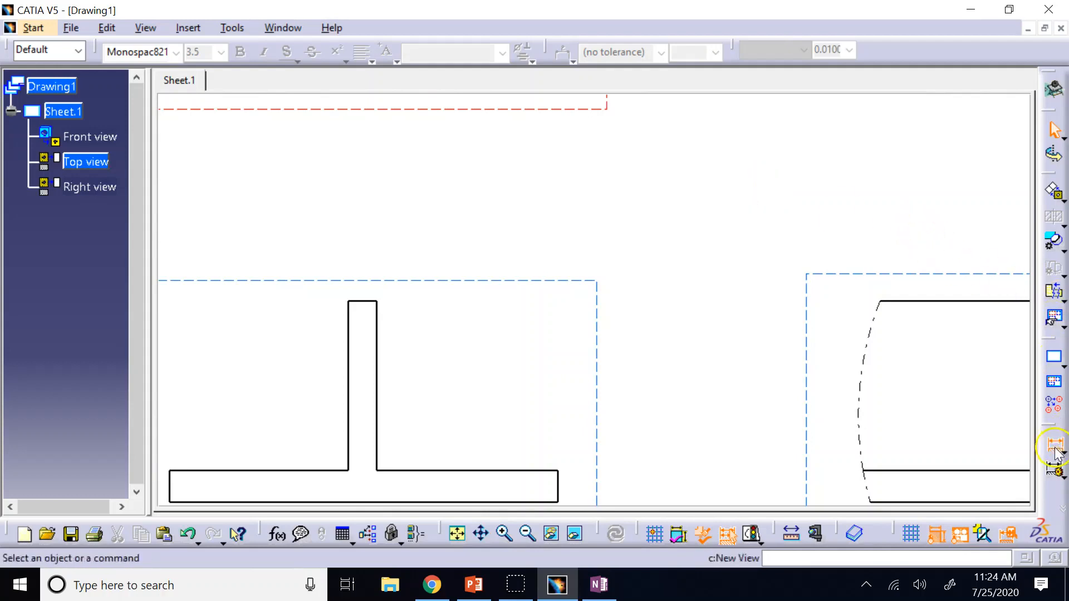
click(362, 302)
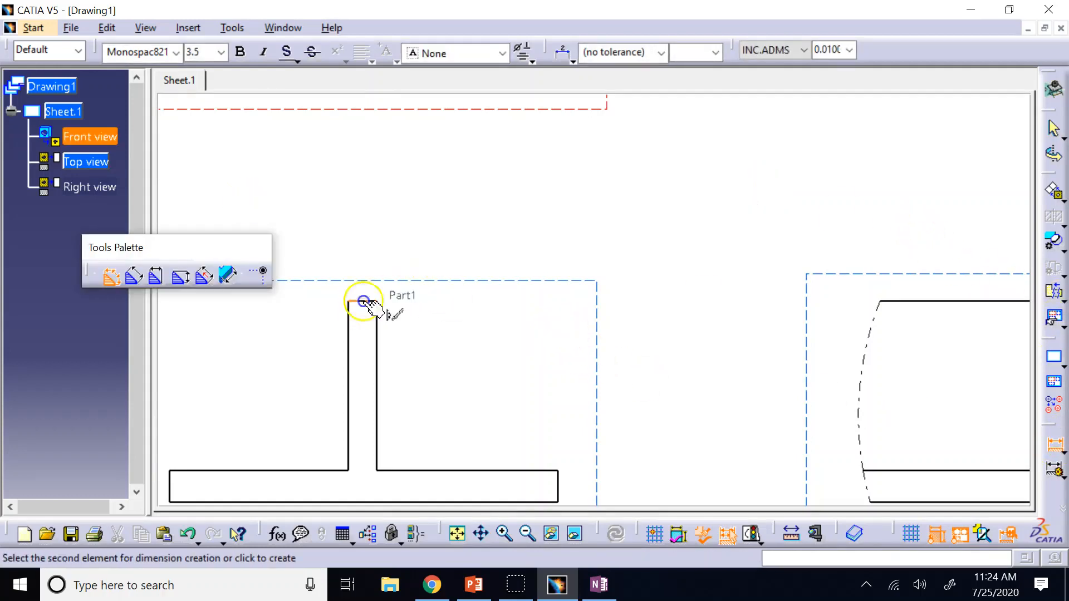
click(367, 240)
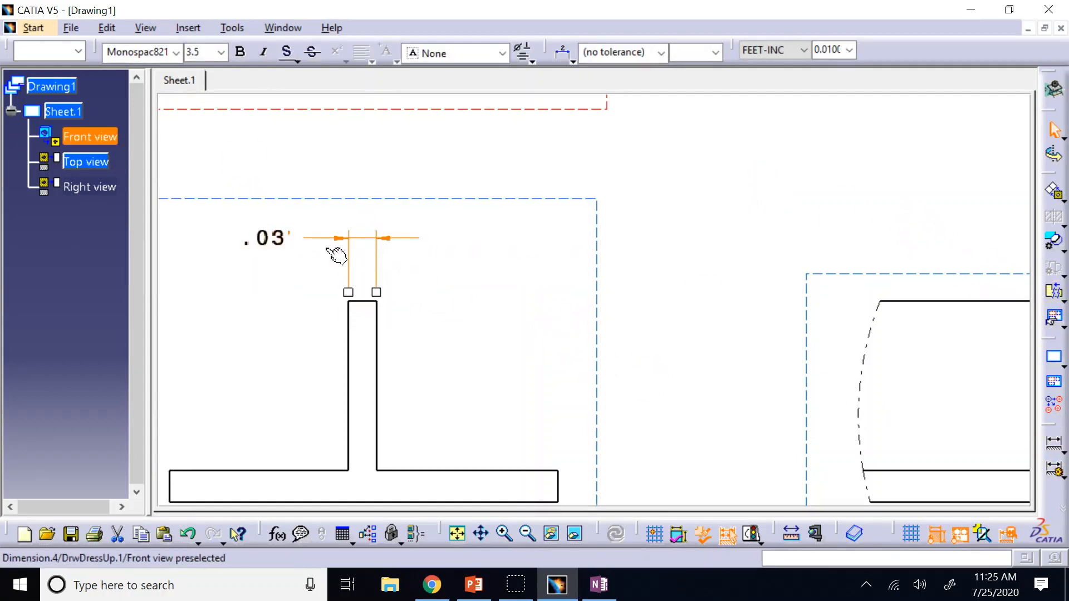
Step: Display the web thickness dimension in inches (in) with a precision of 0.001
right_click(271, 237)
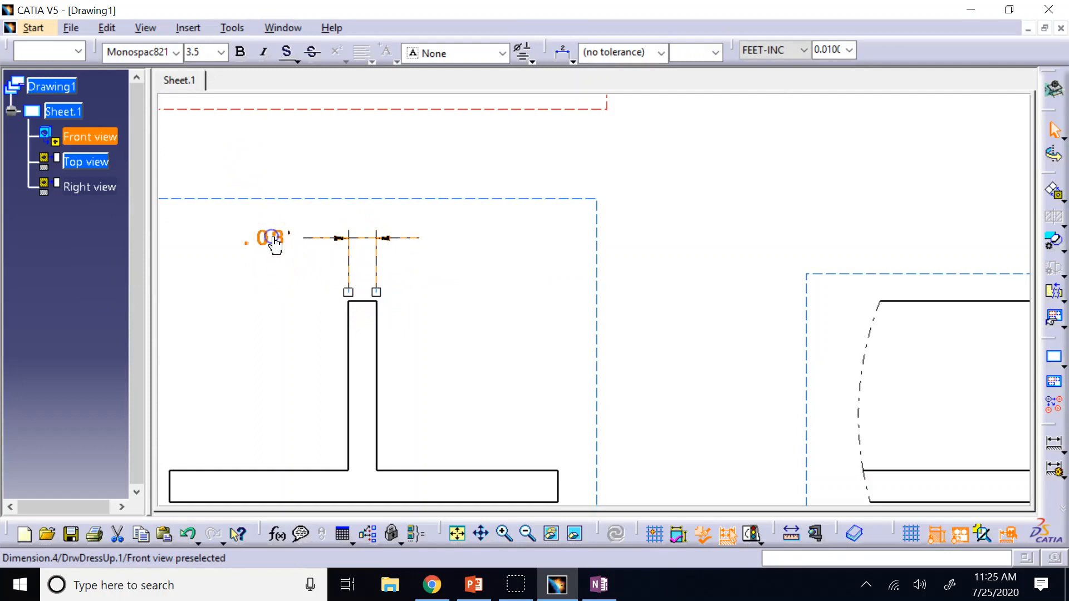
click(804, 50)
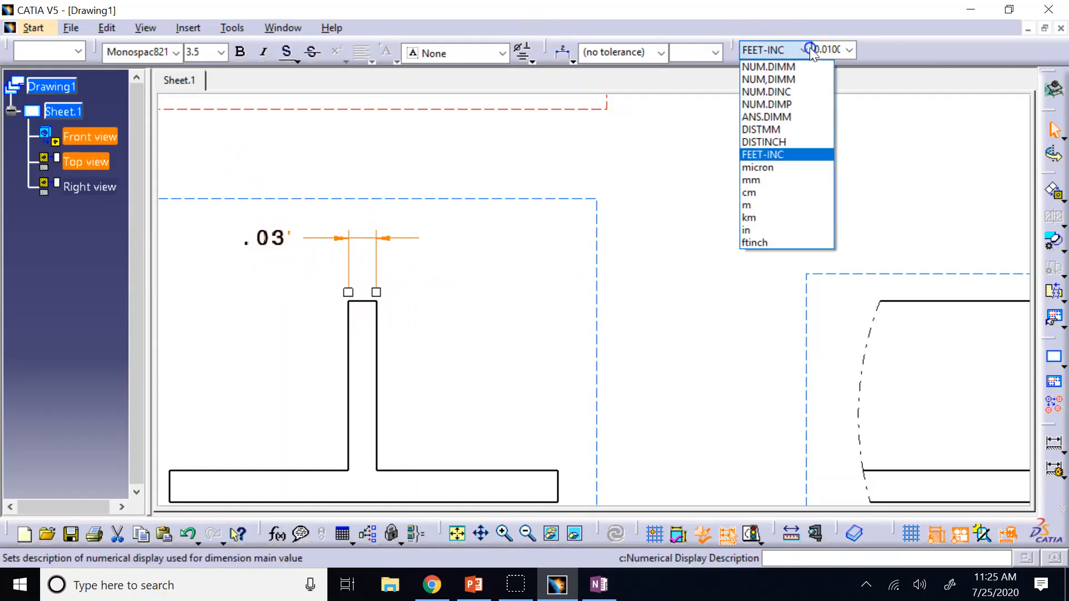
click(770, 230)
click(714, 193)
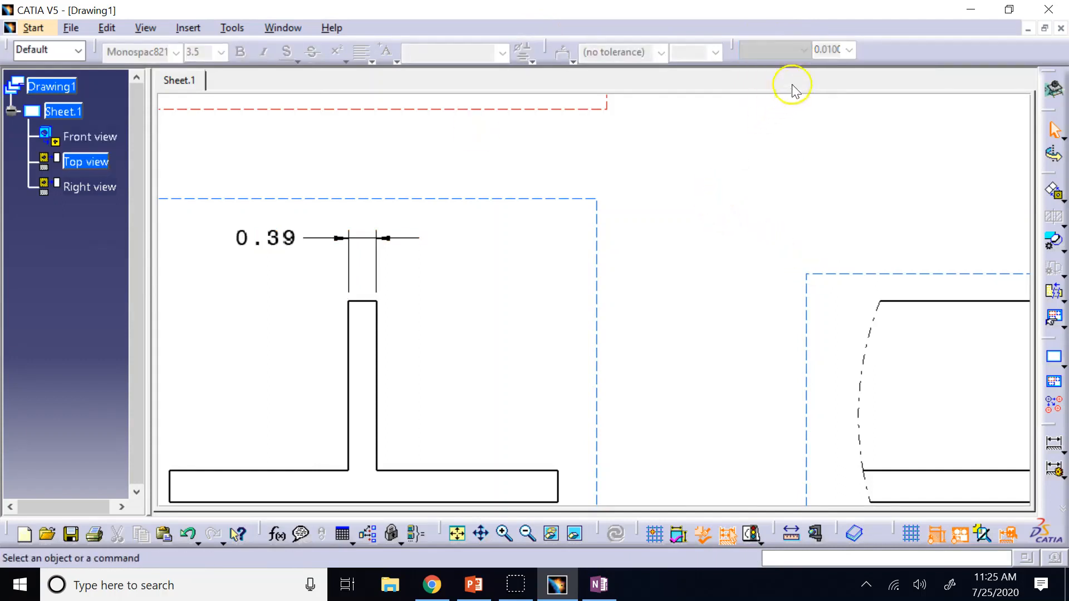
click(287, 238)
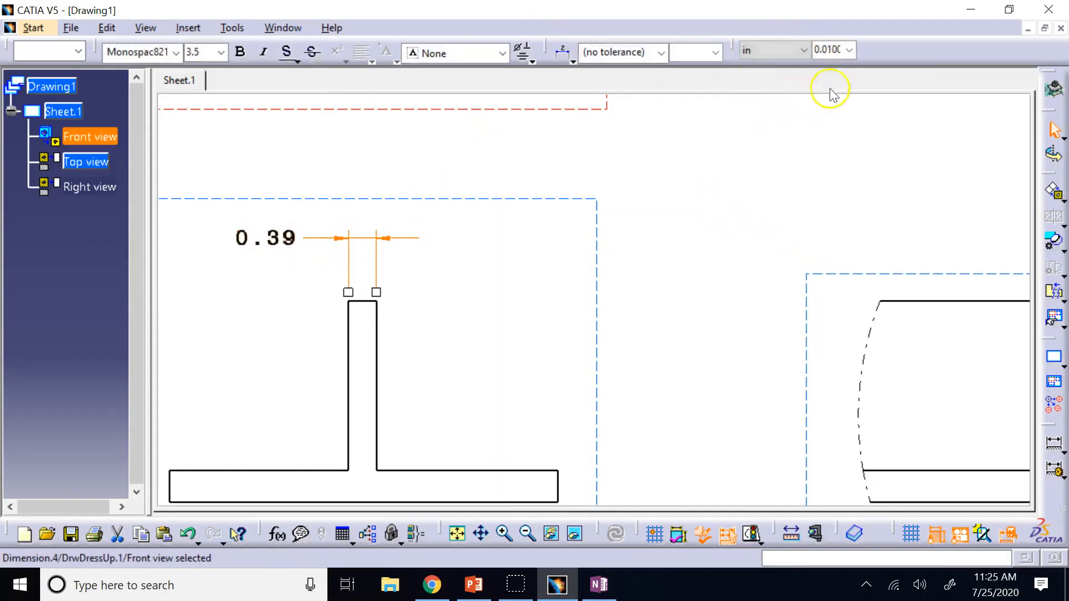
click(849, 49)
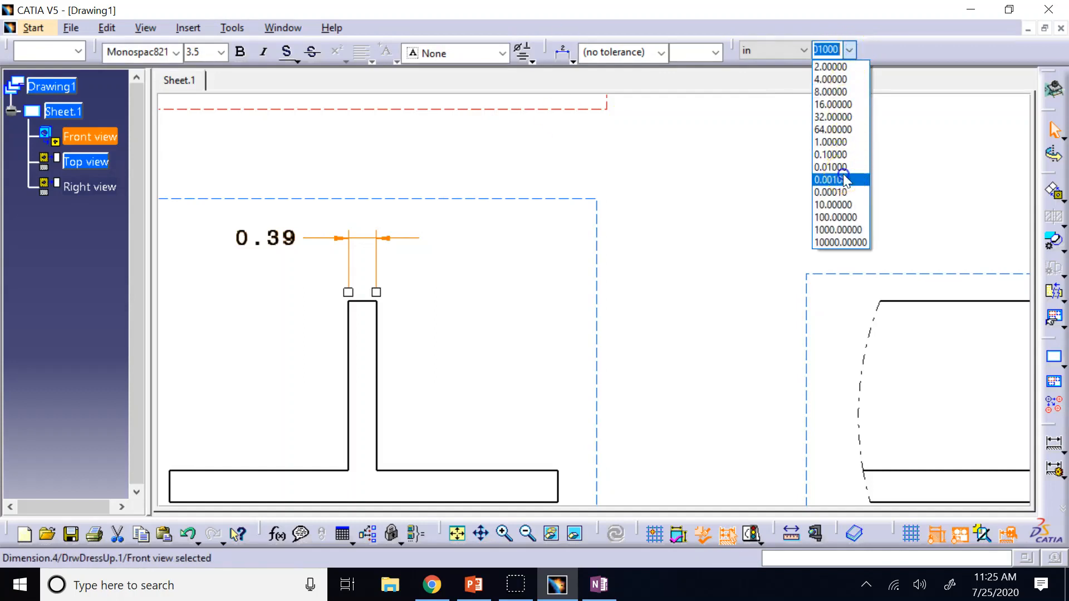
click(836, 177)
click(352, 82)
Step: Set the web thickness dimension's text size to 5.0 mm and move its value up to the right side of the extension lines
click(266, 239)
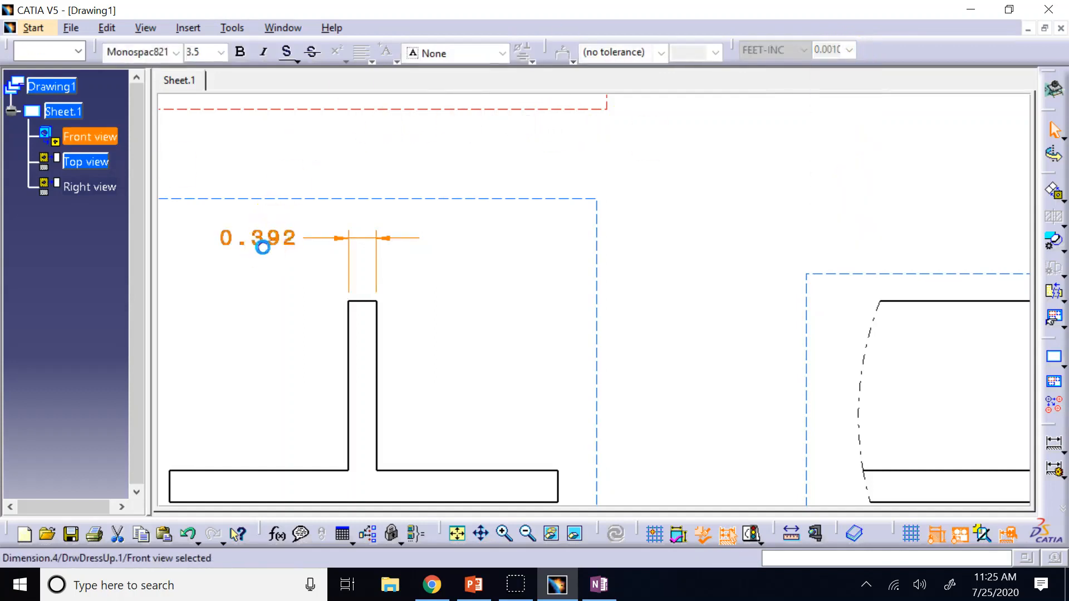
click(220, 52)
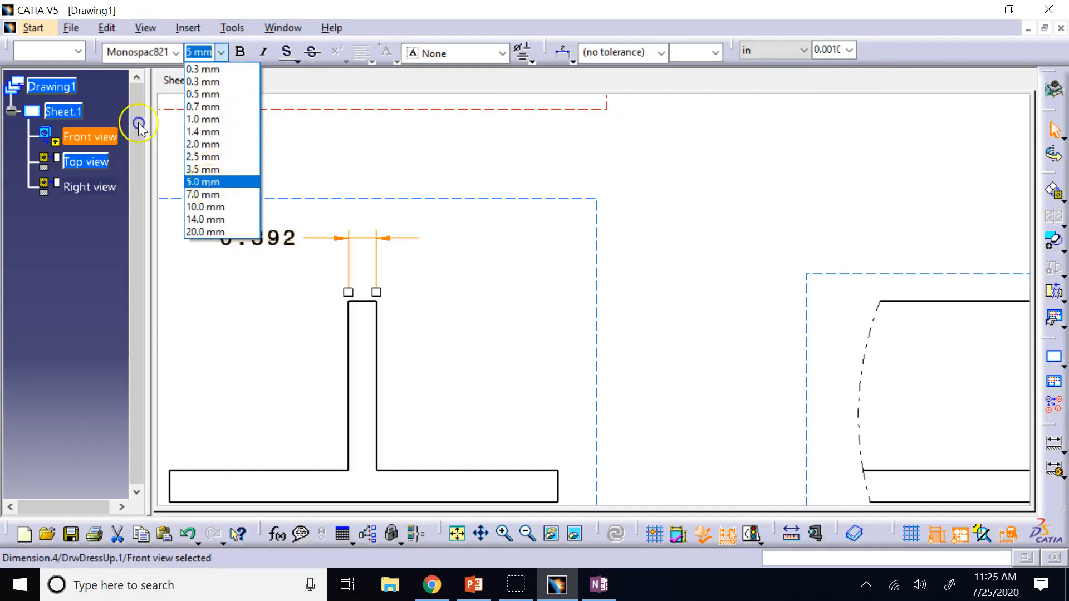
click(206, 179)
click(470, 123)
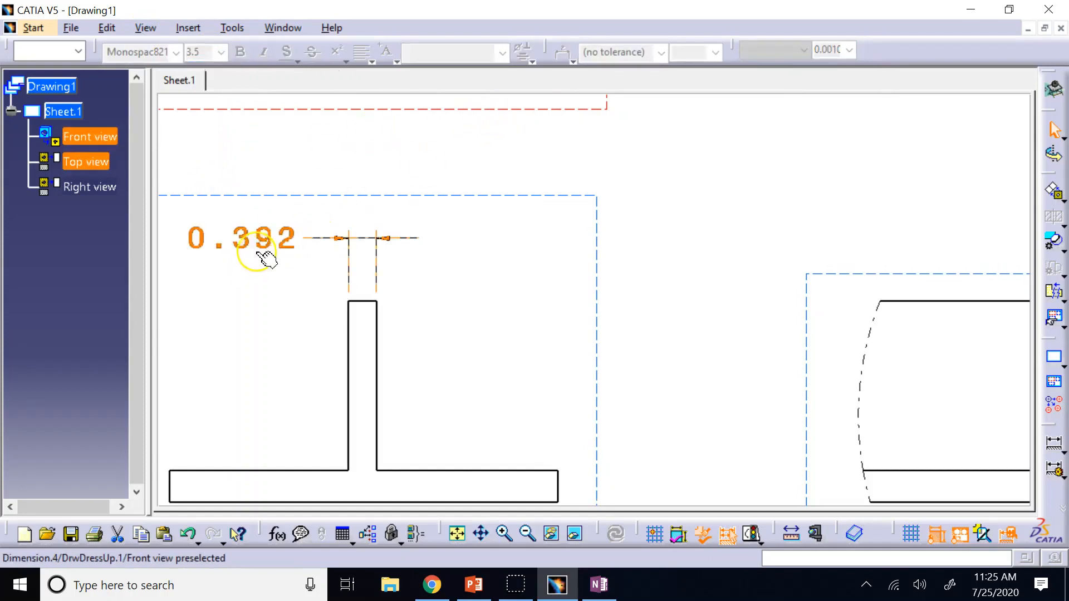
drag(267, 256, 455, 203)
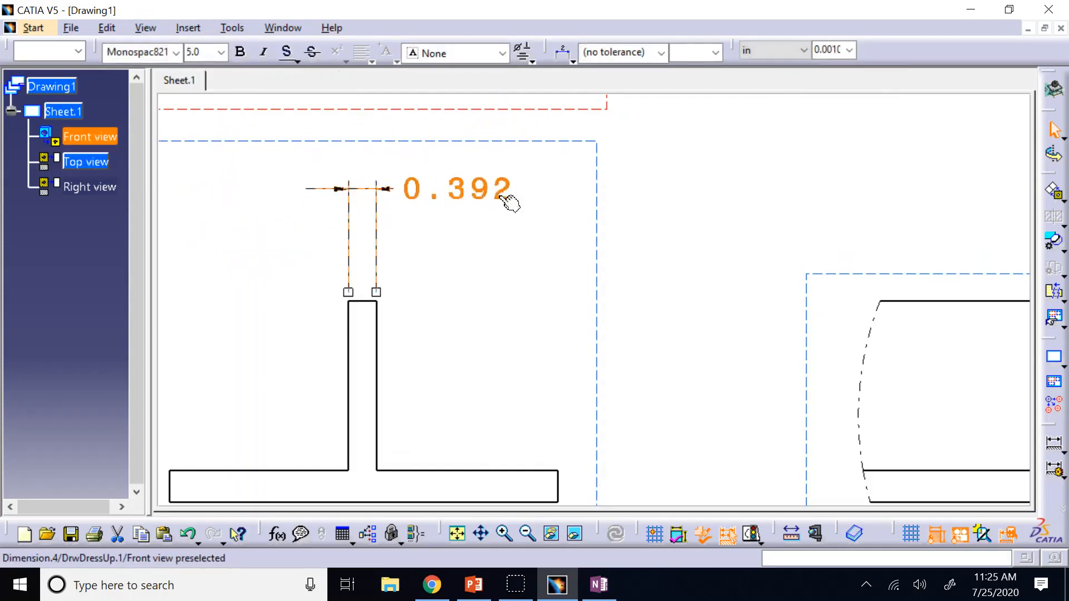
click(460, 117)
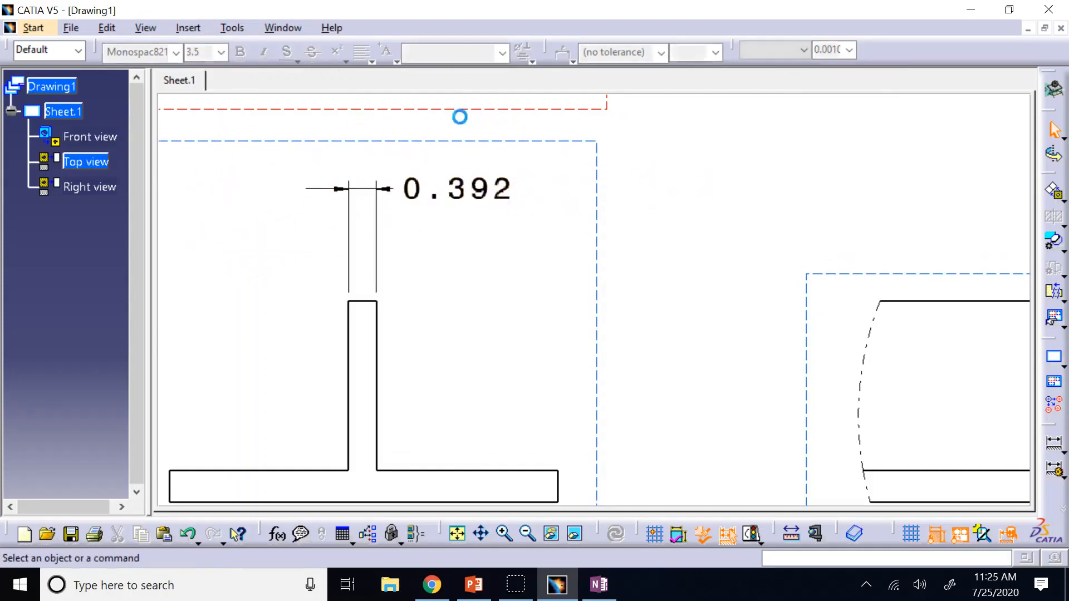
Step: Open the properties of the web thickness dimension and choose ANS_NUM2 as its main value tolerance type
right_click(479, 190)
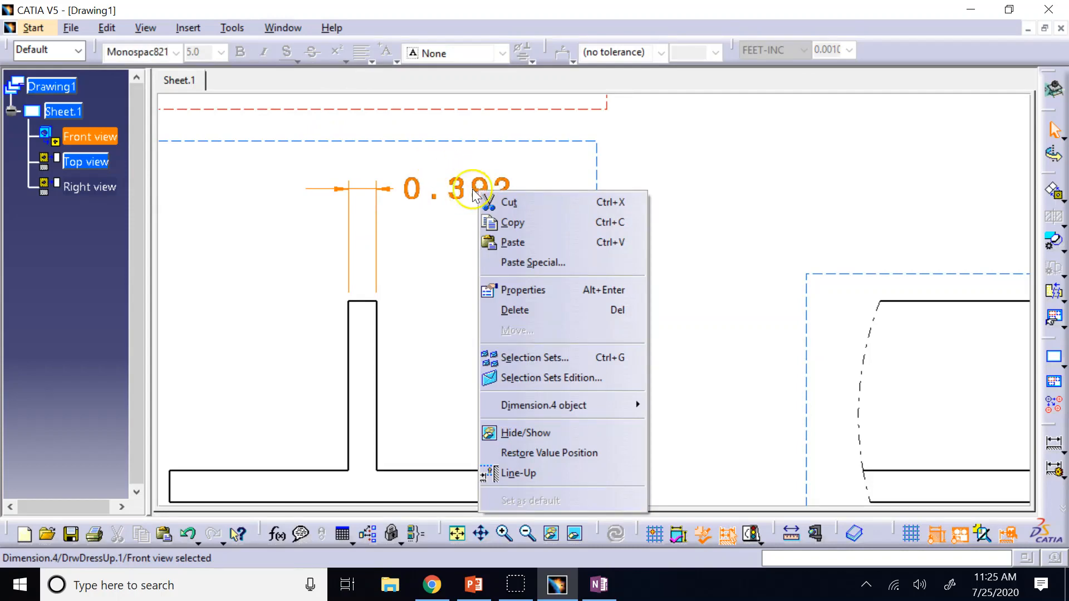
click(509, 289)
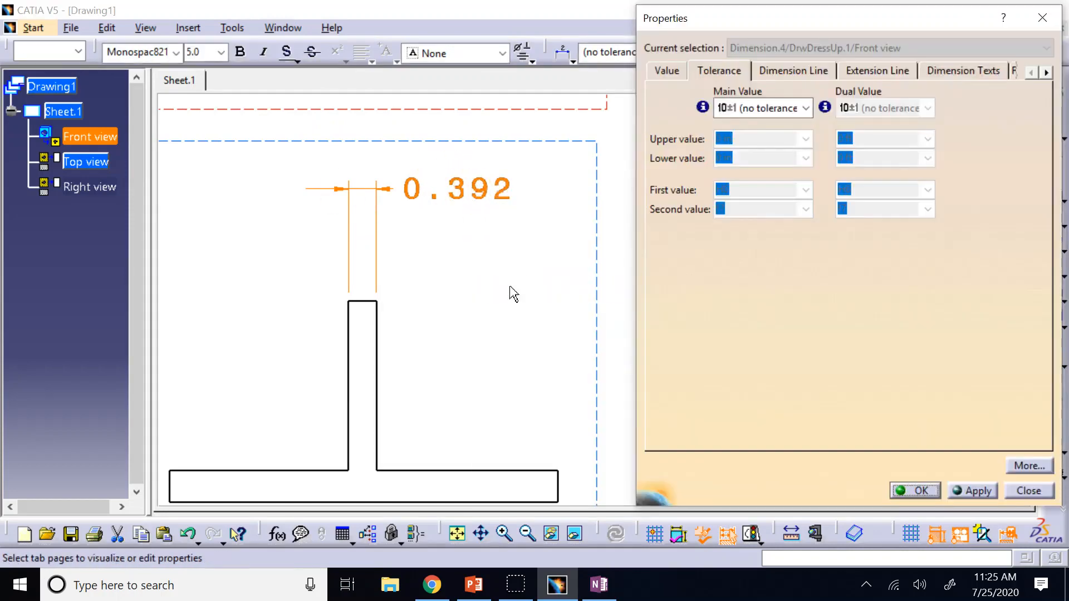
click(674, 71)
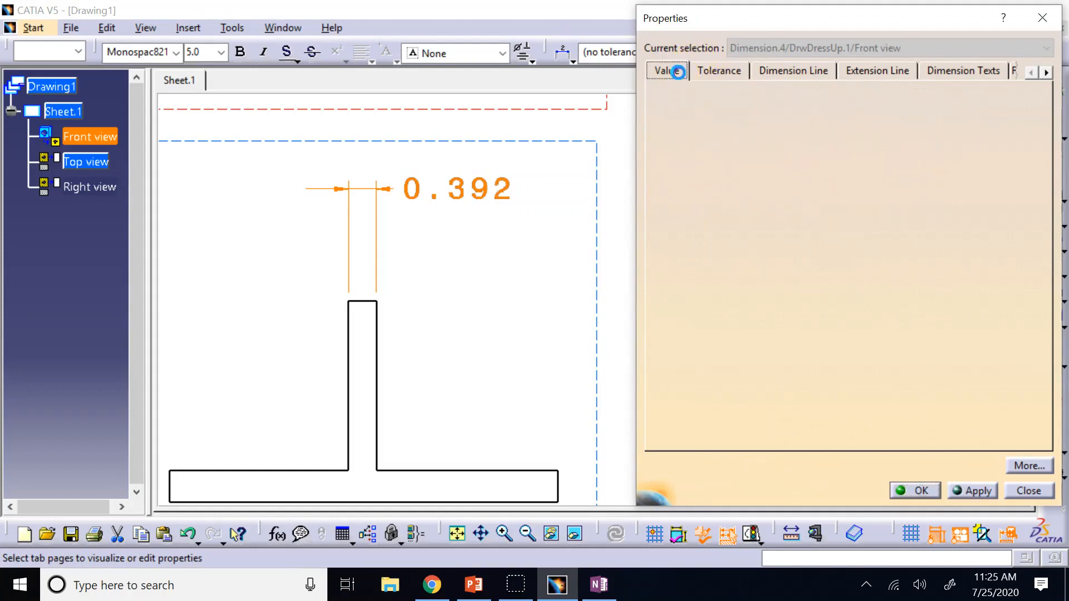
click(713, 71)
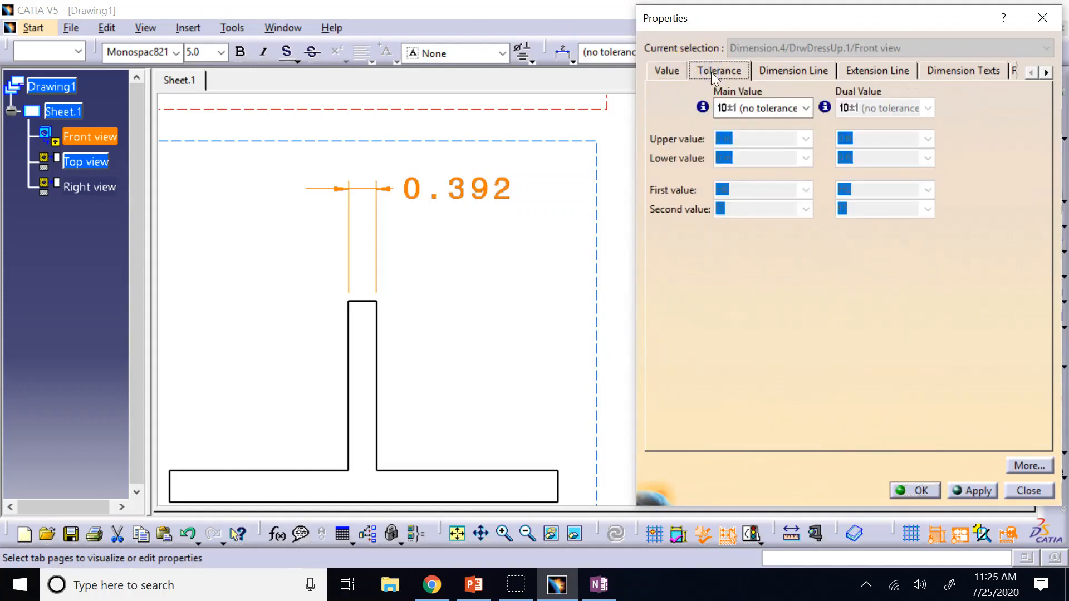
click(804, 108)
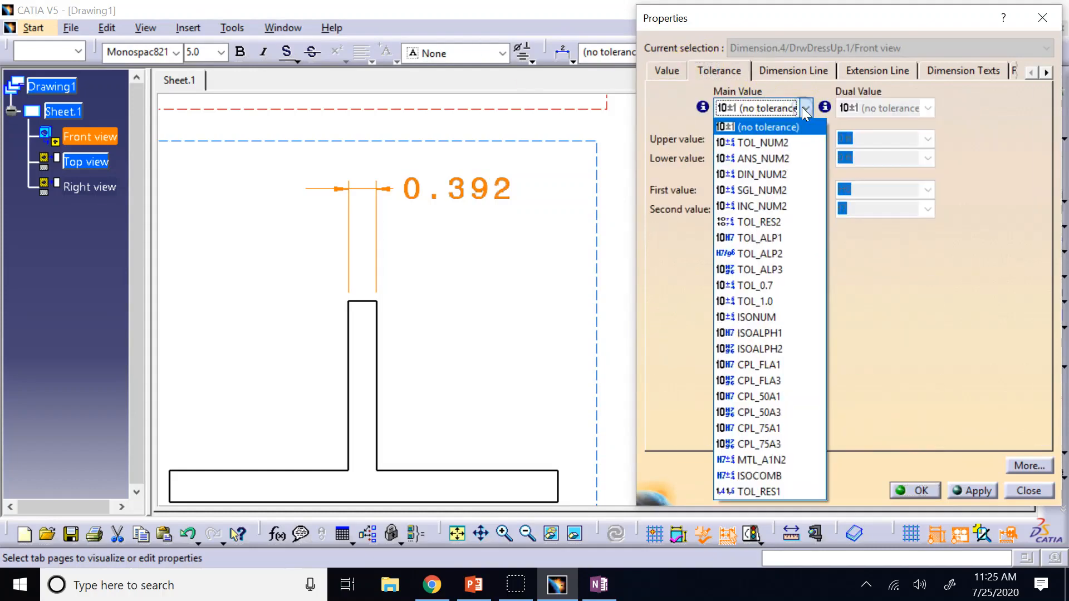
click(797, 158)
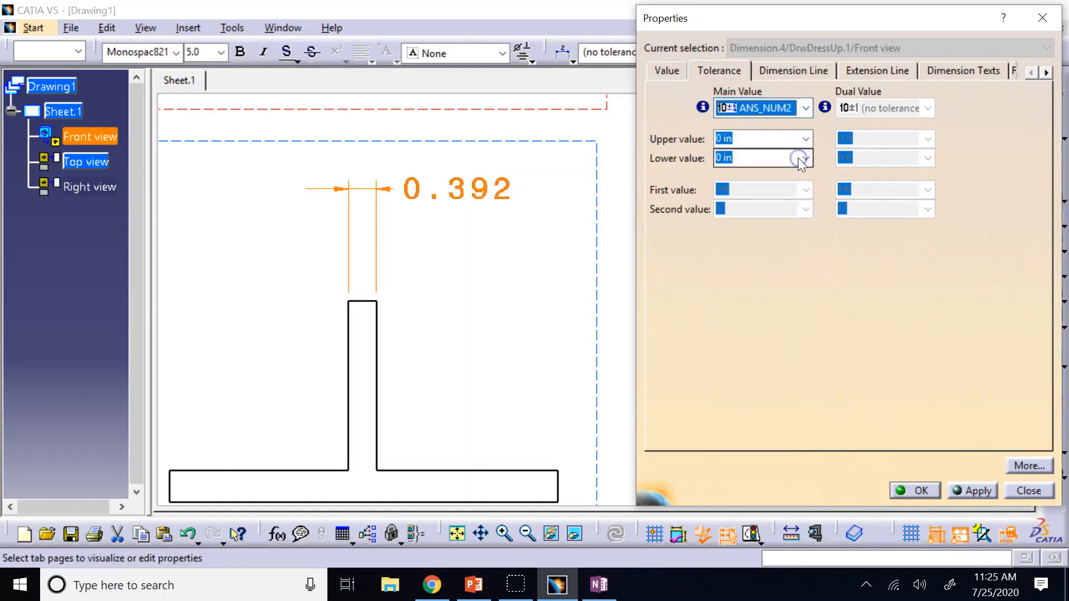
Step: Apply an upper tolerance of 0.003 in and a lower tolerance of -0.001 in, and move the dimension text clear of the extension lines
click(720, 139)
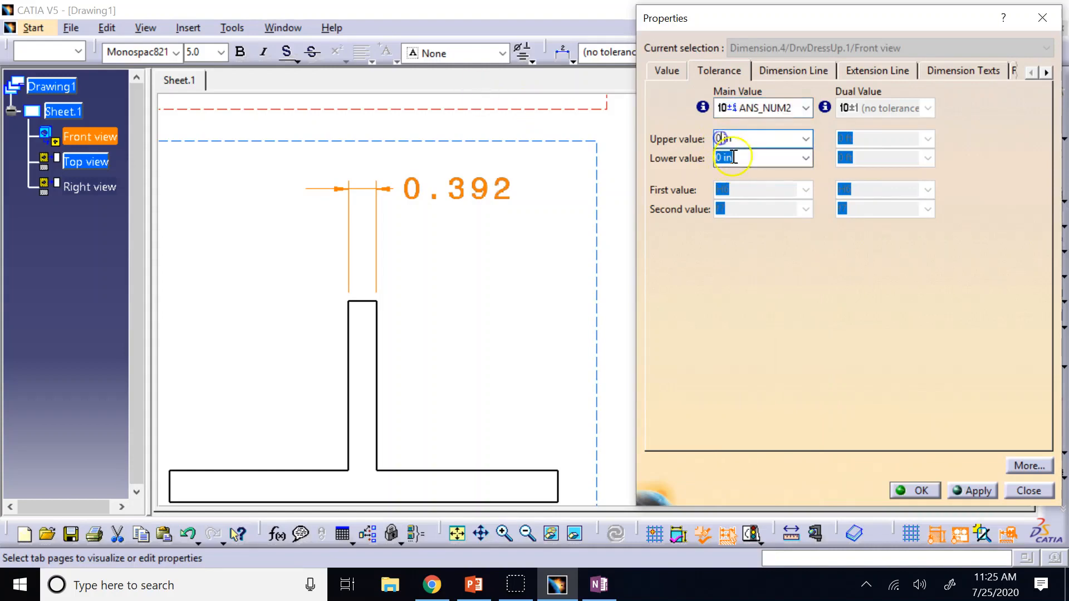
click(734, 158)
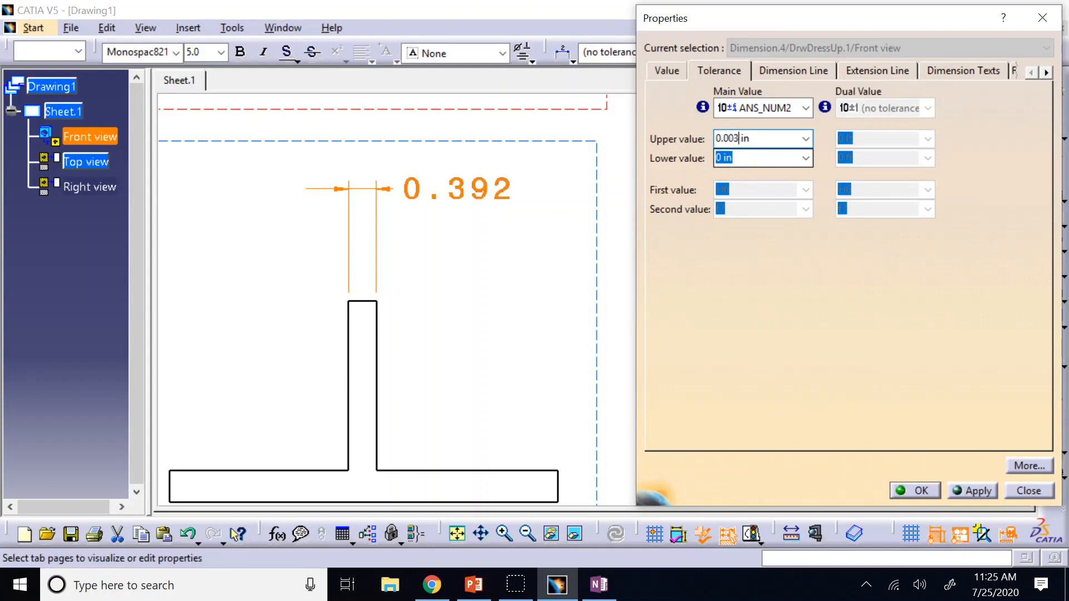
click(718, 158)
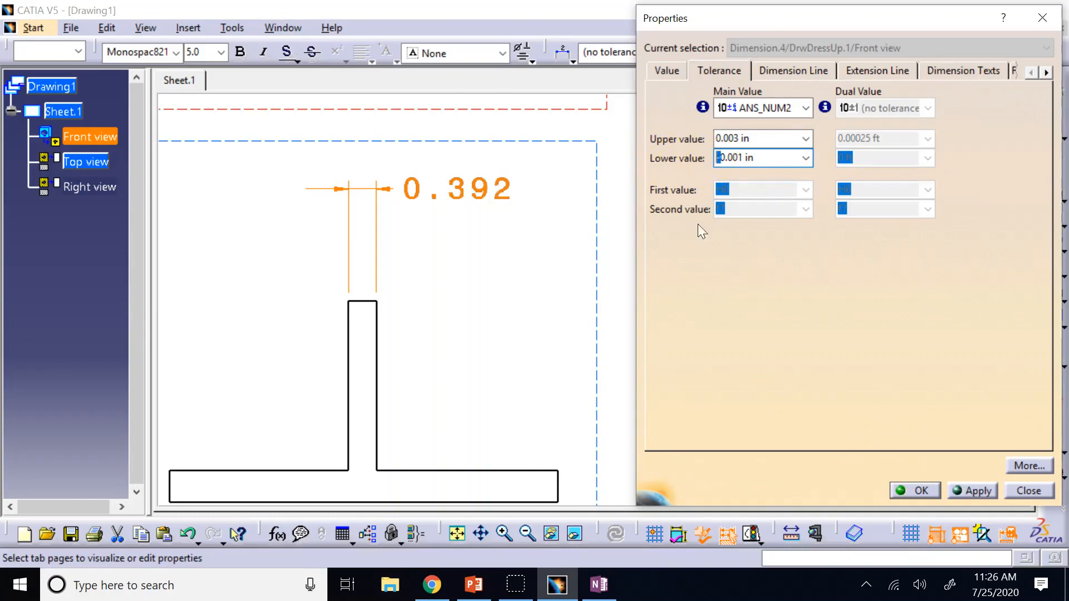
click(691, 254)
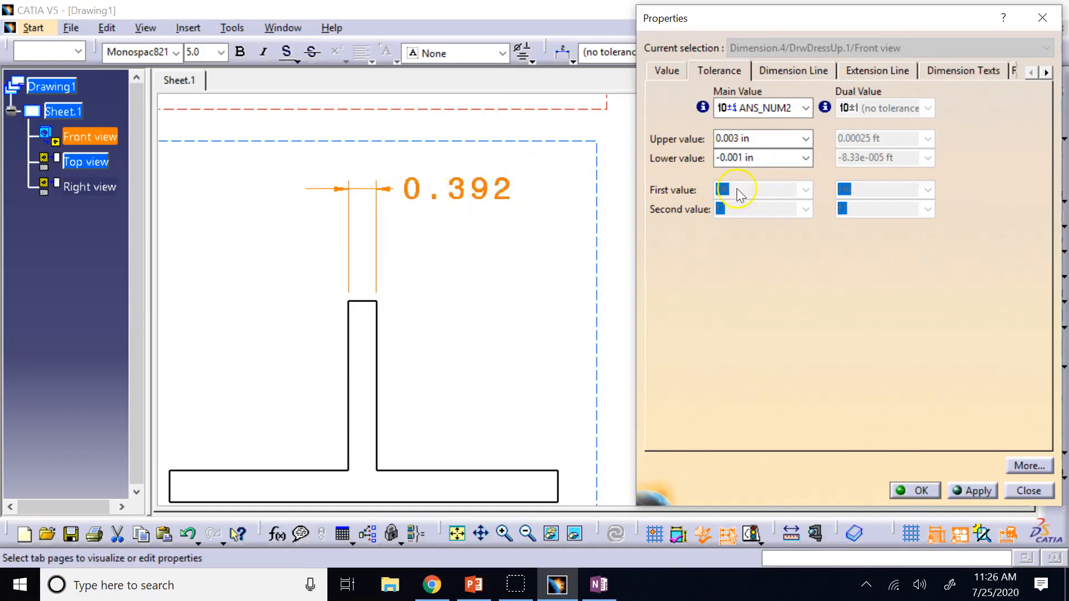
click(734, 158)
drag(755, 158, 716, 160)
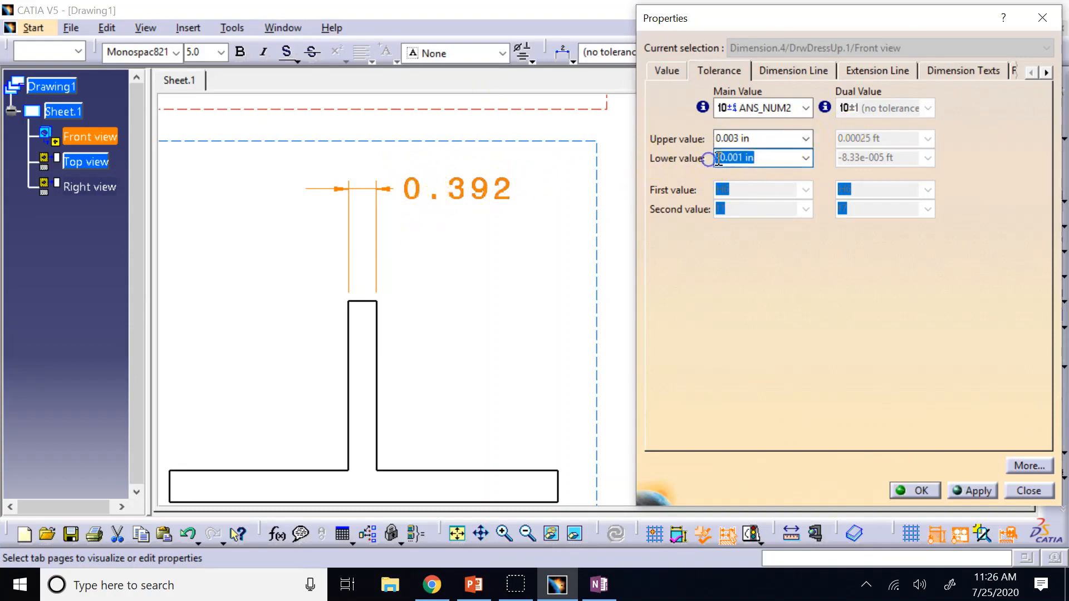
click(719, 159)
click(915, 490)
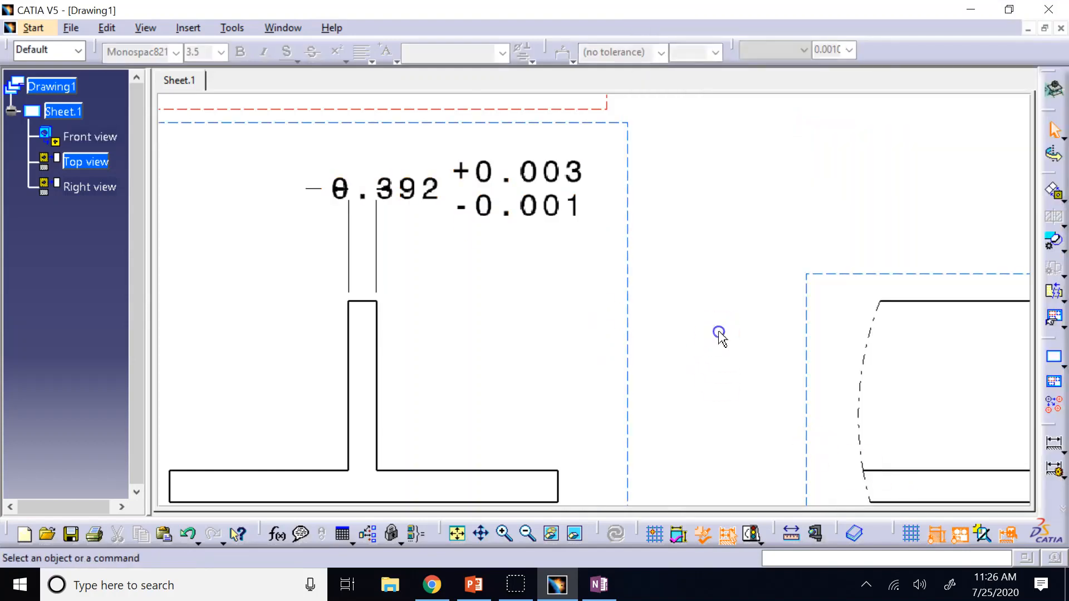
drag(451, 200, 489, 232)
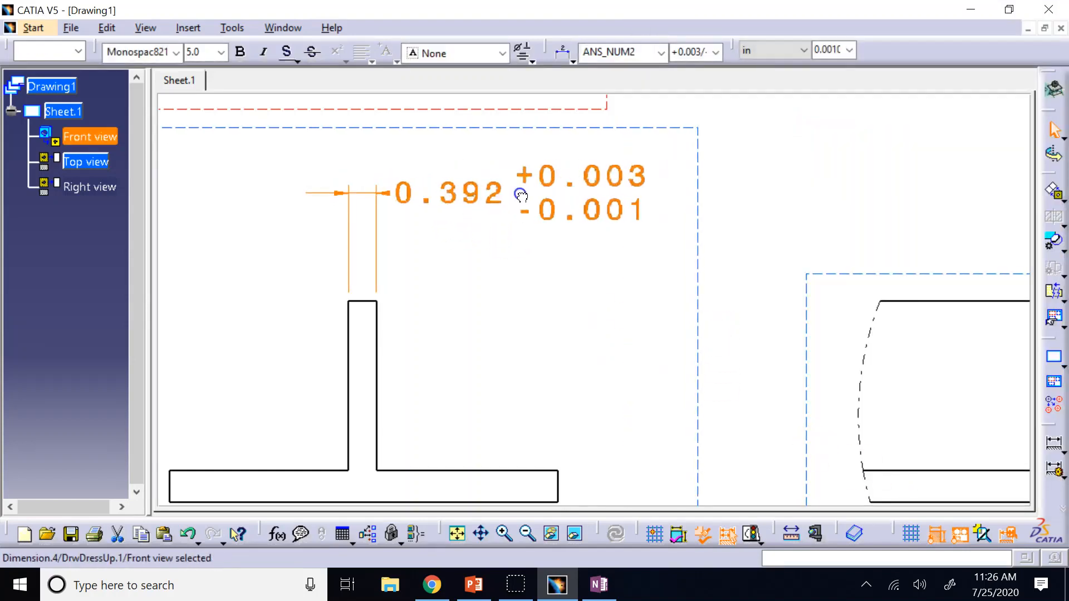
click(846, 163)
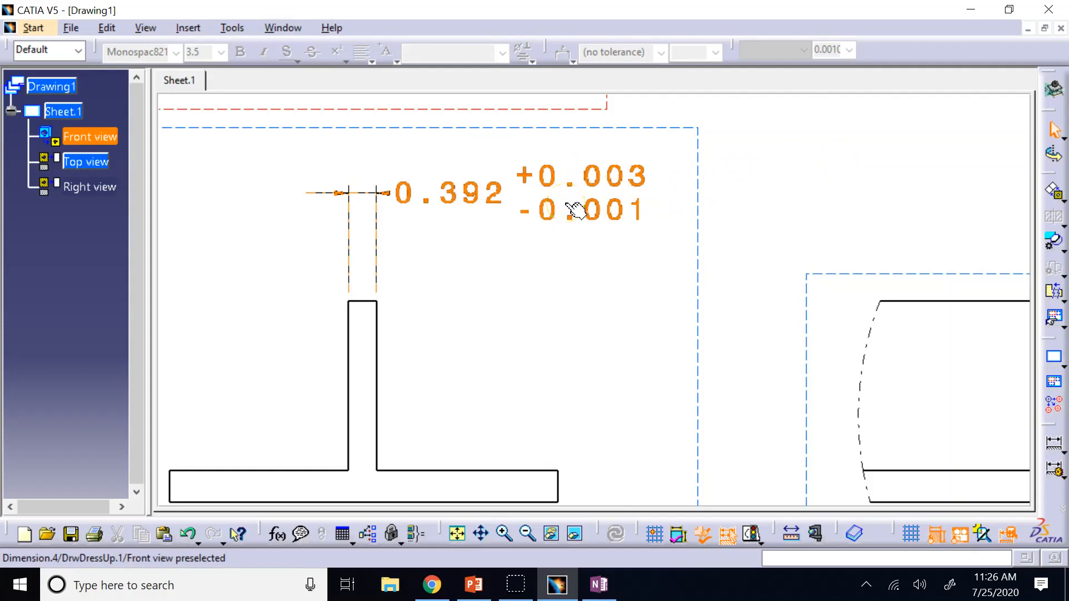
Step: Switch to the PowerPoint lecture to review the Limit Form and CATIA Tolerances slides, and return to the CATIA drawing
click(474, 584)
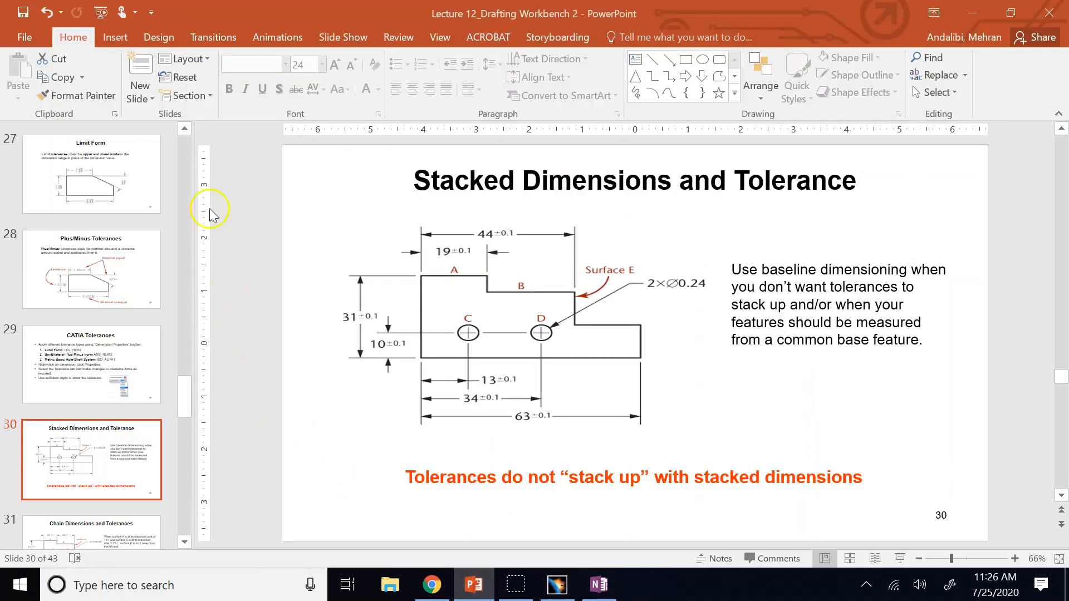
click(87, 154)
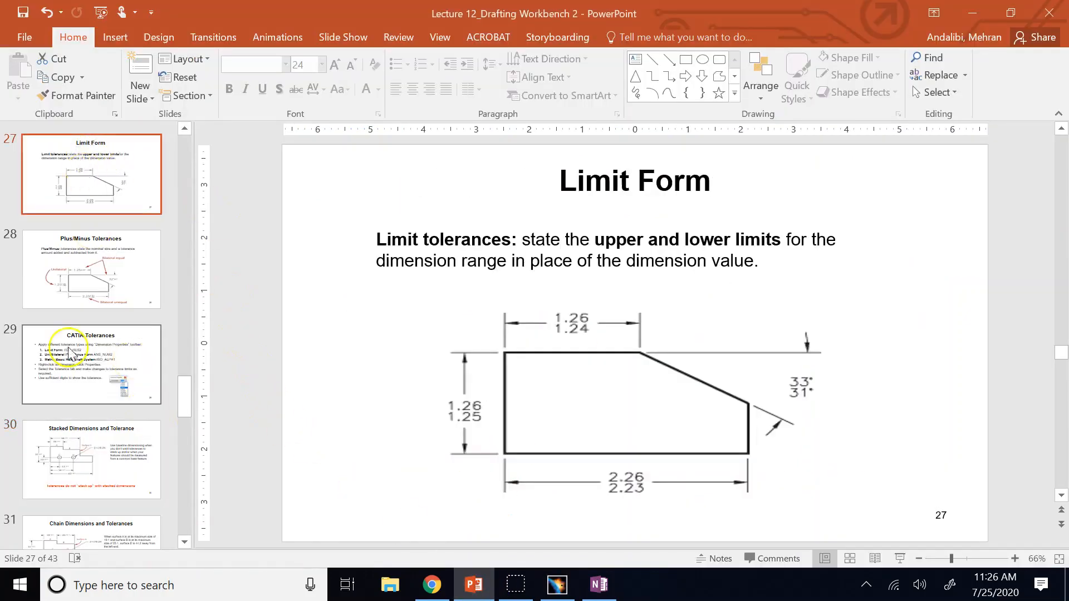
click(133, 360)
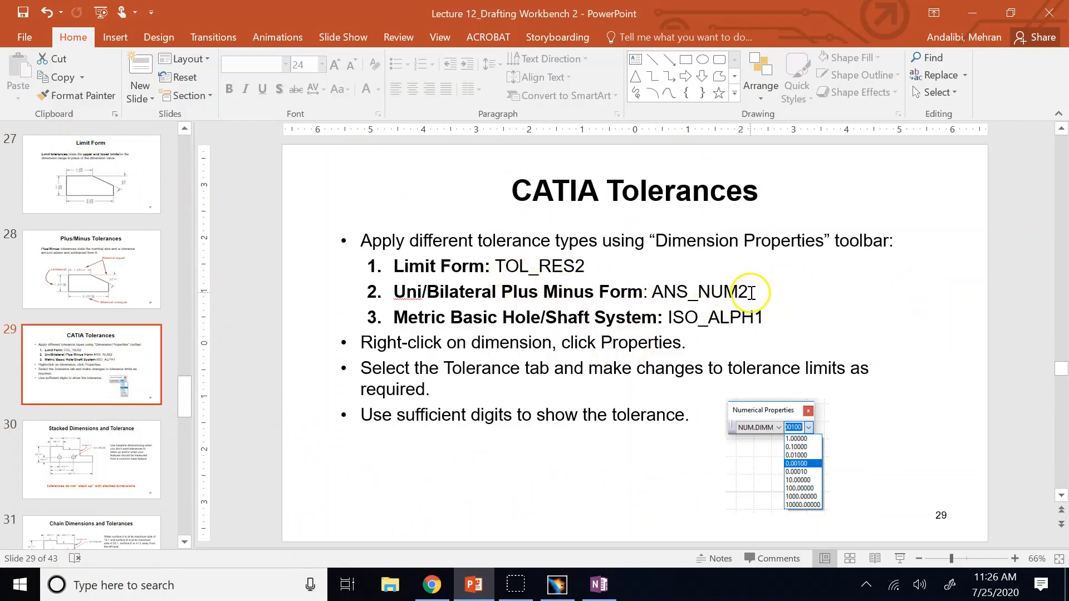
click(557, 585)
Step: Try the limit-form tolerance type TOL_RES2 on the web thickness dimension and undo the change
right_click(568, 196)
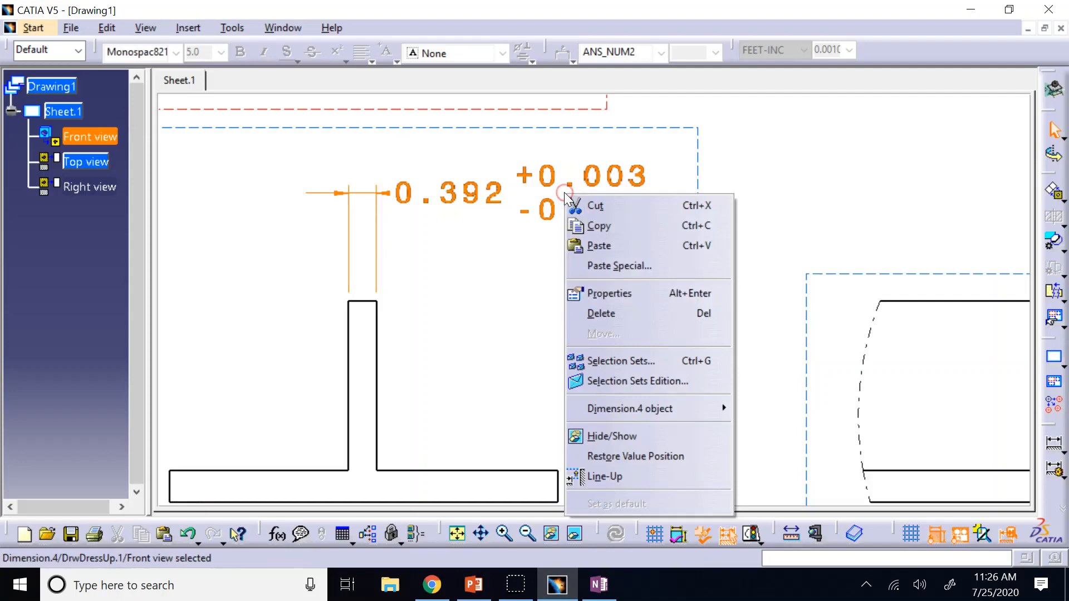
click(652, 293)
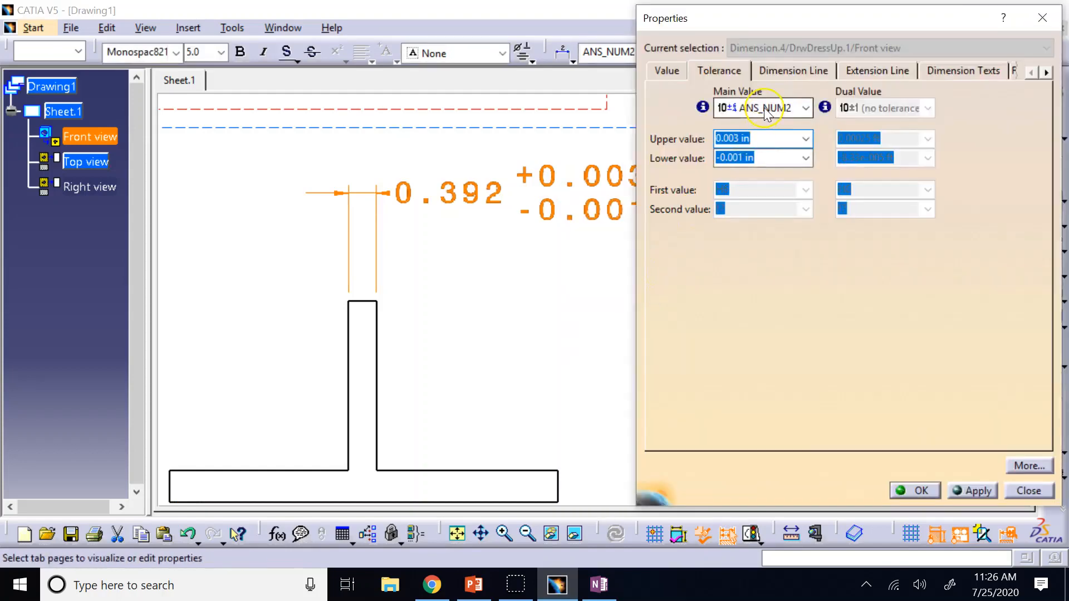
click(767, 109)
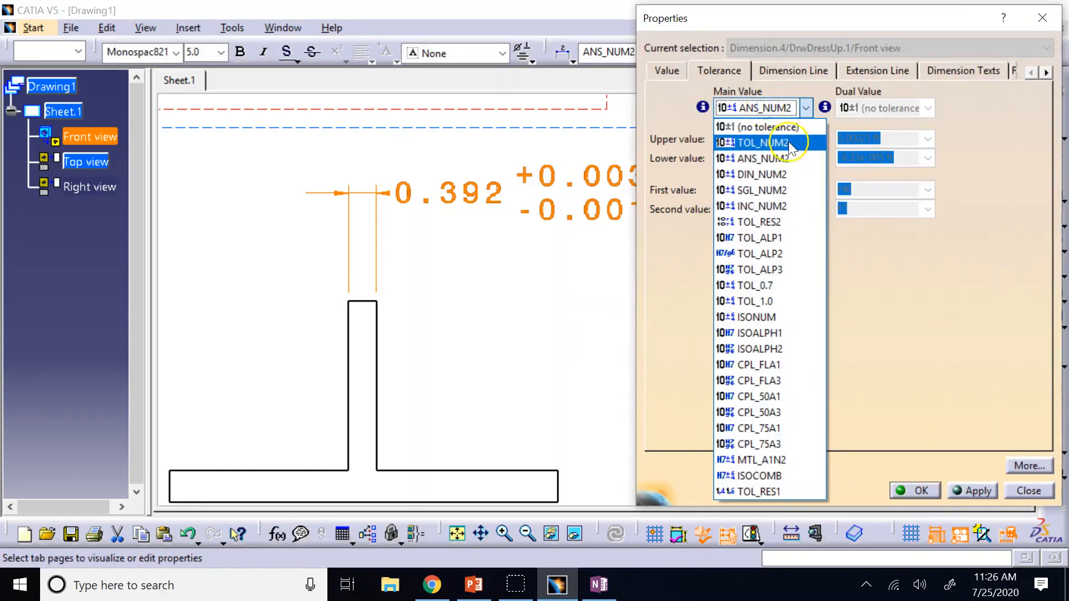
click(805, 222)
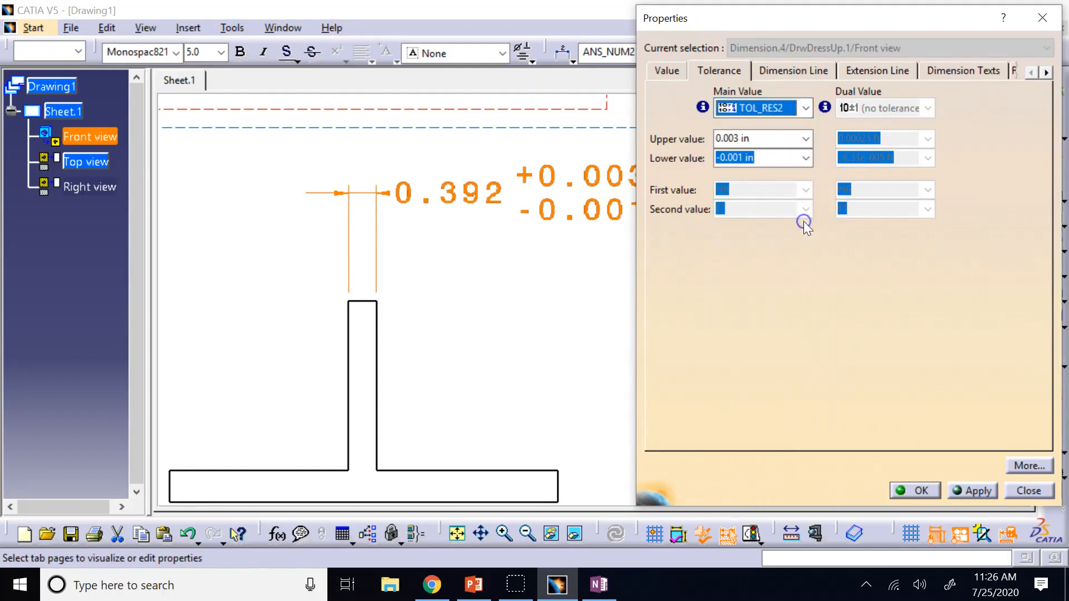
click(918, 498)
click(737, 345)
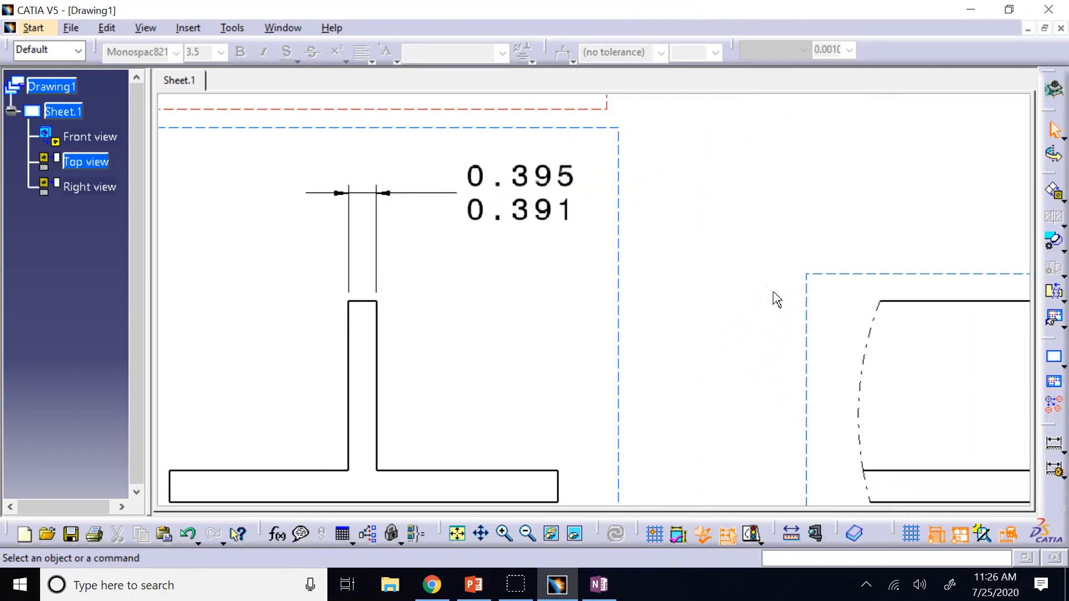
key(ctrl+z)
click(803, 224)
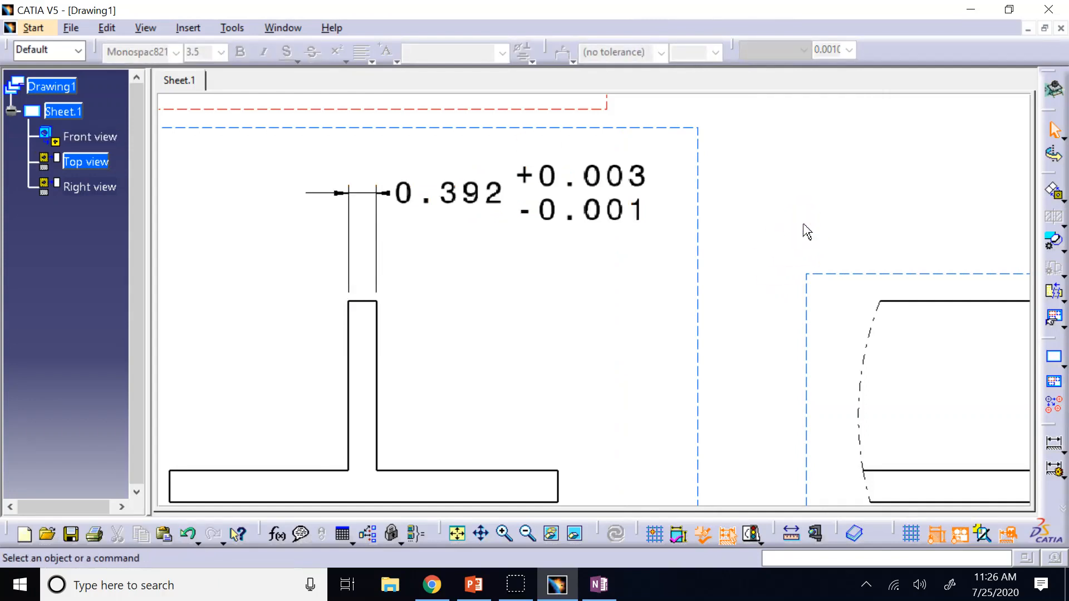
Step: Fit the whole sheet in view and switch to editing the sheet background
click(457, 534)
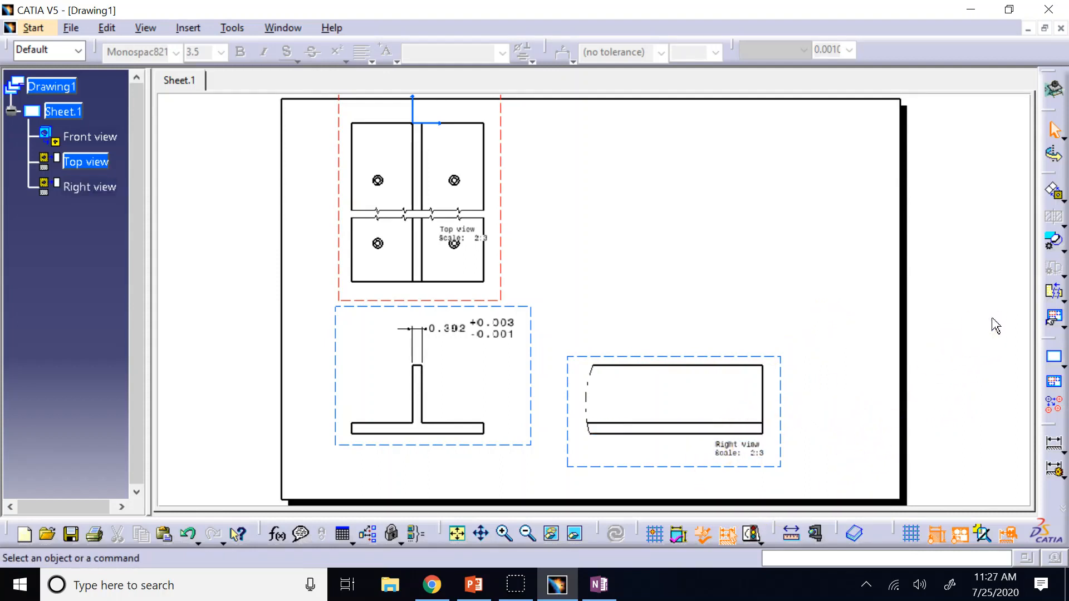
click(107, 27)
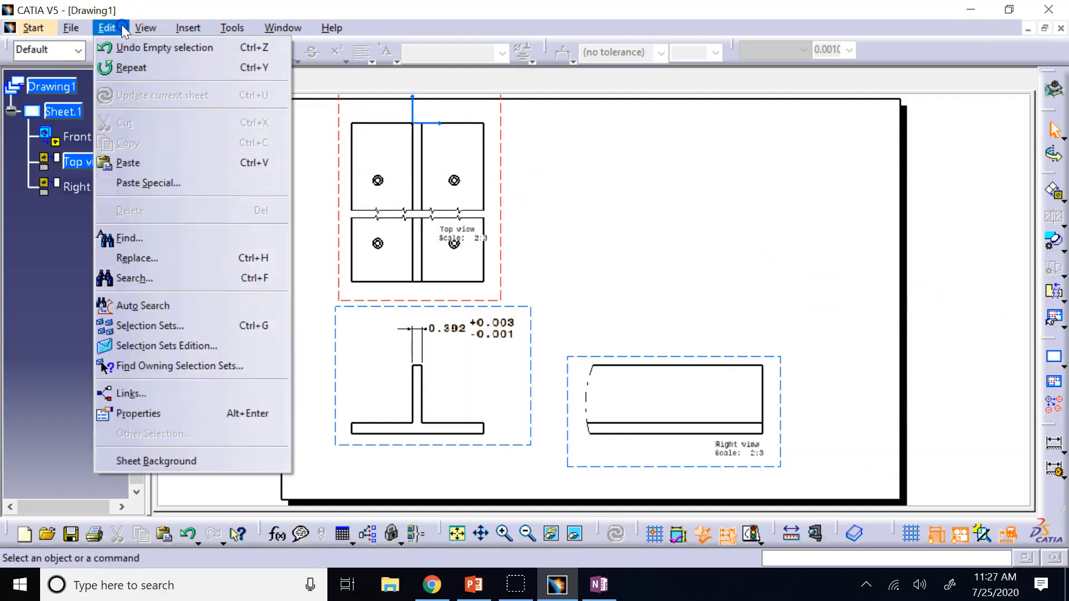
click(164, 465)
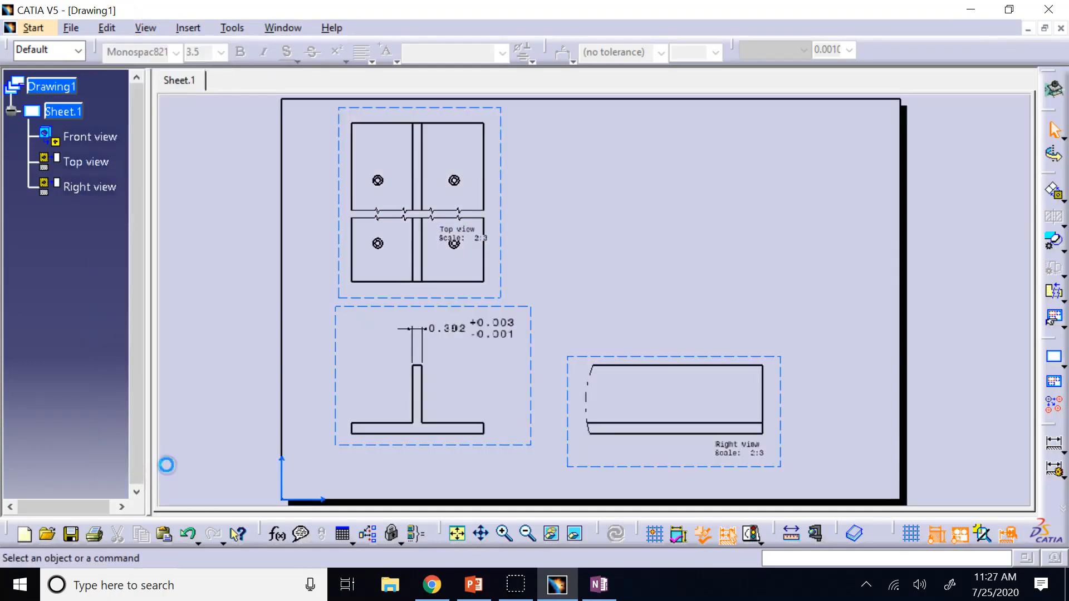
Step: Create a frame and title block on the sheet using the Drawing Titleblock Sample Enovia 1 style
click(188, 28)
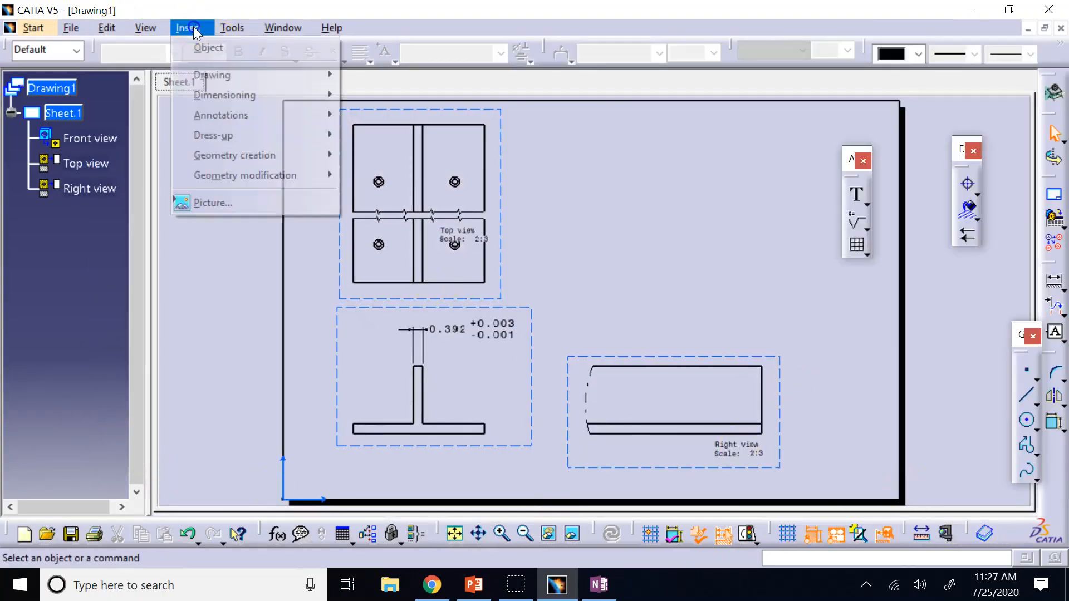
mouse_move(231, 75)
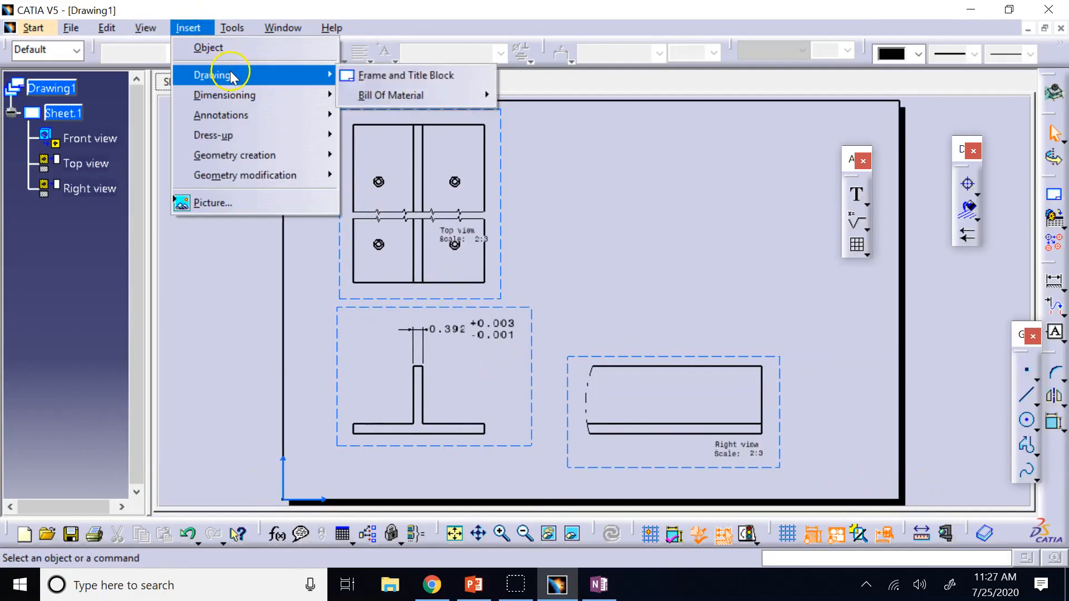
click(412, 74)
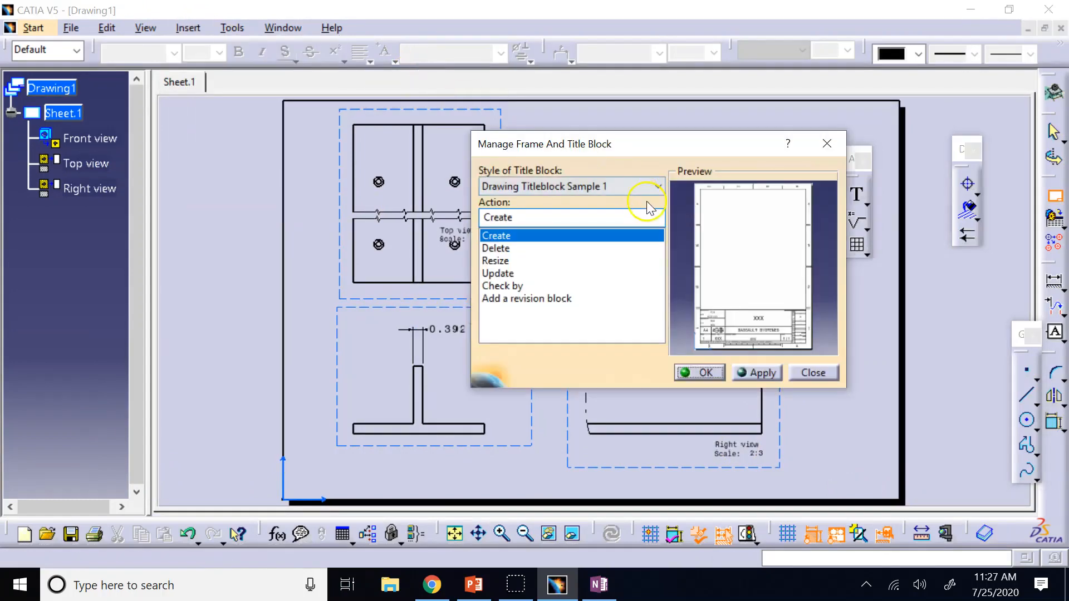
click(591, 192)
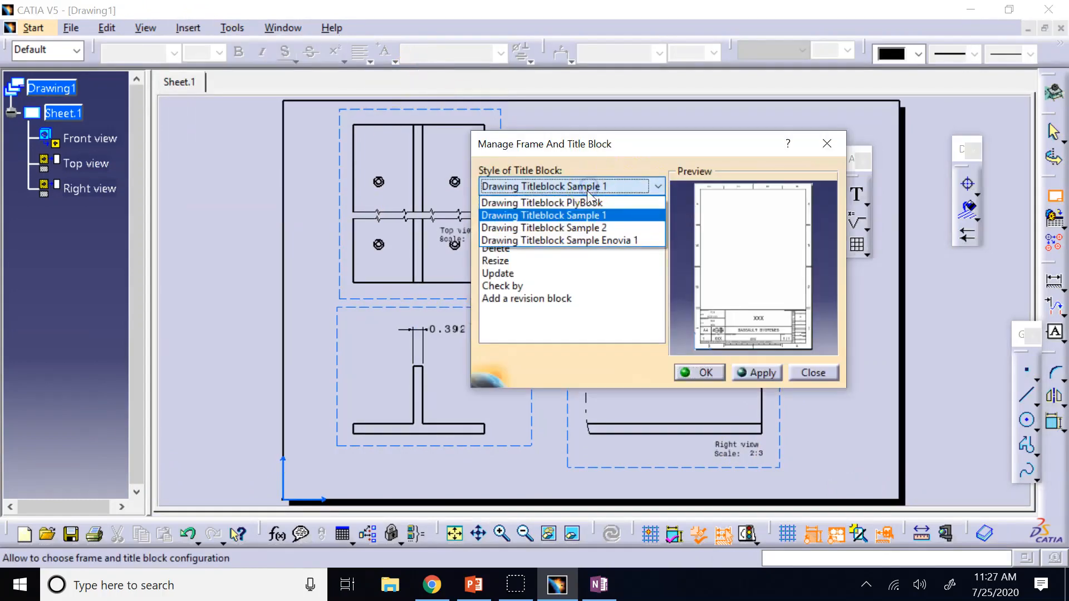
click(585, 227)
click(585, 188)
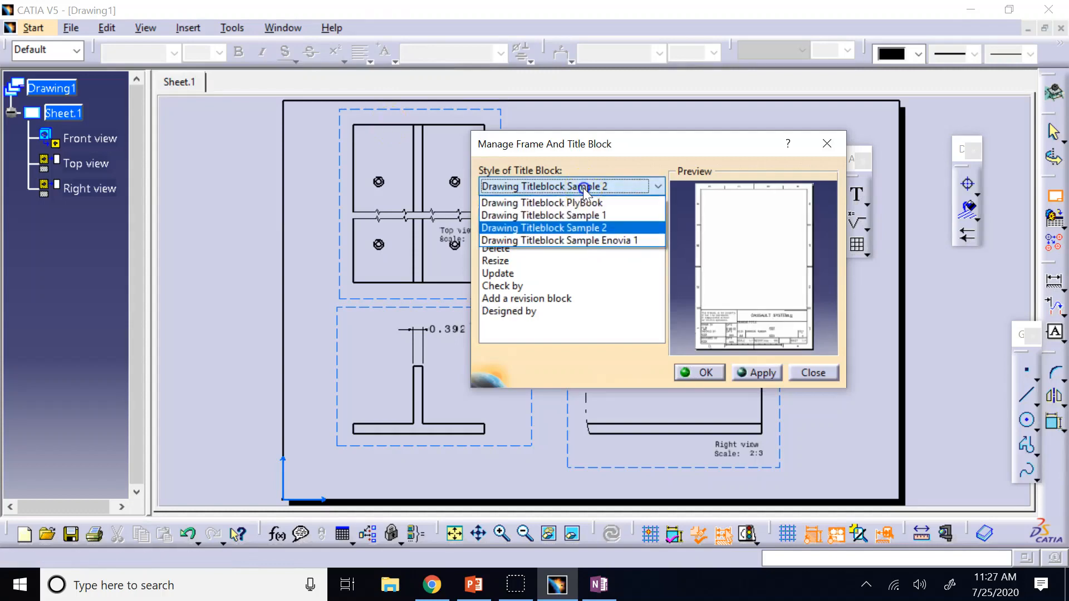
click(587, 241)
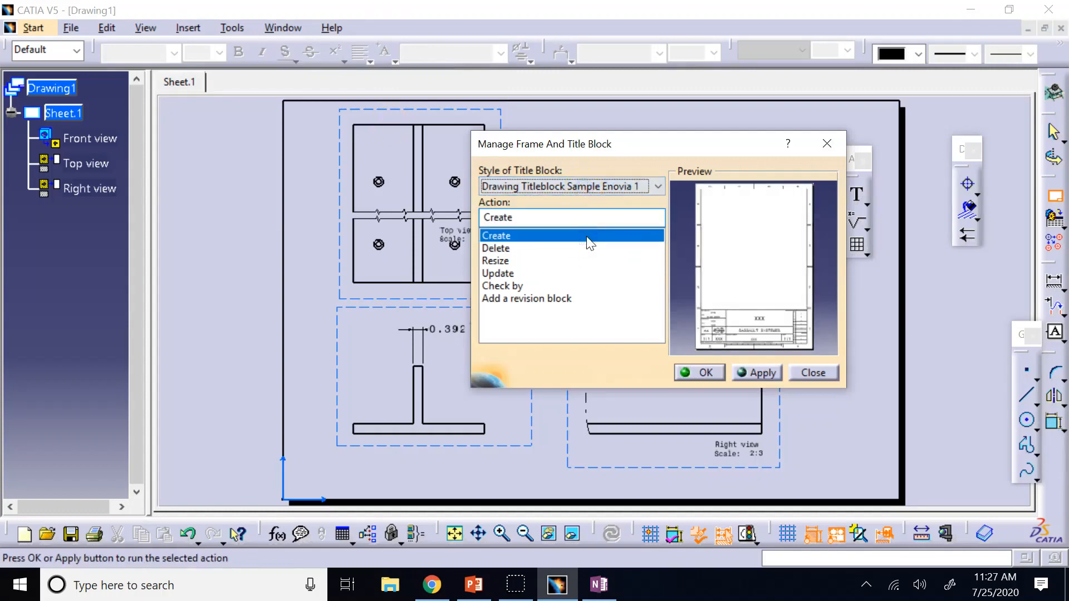
click(705, 372)
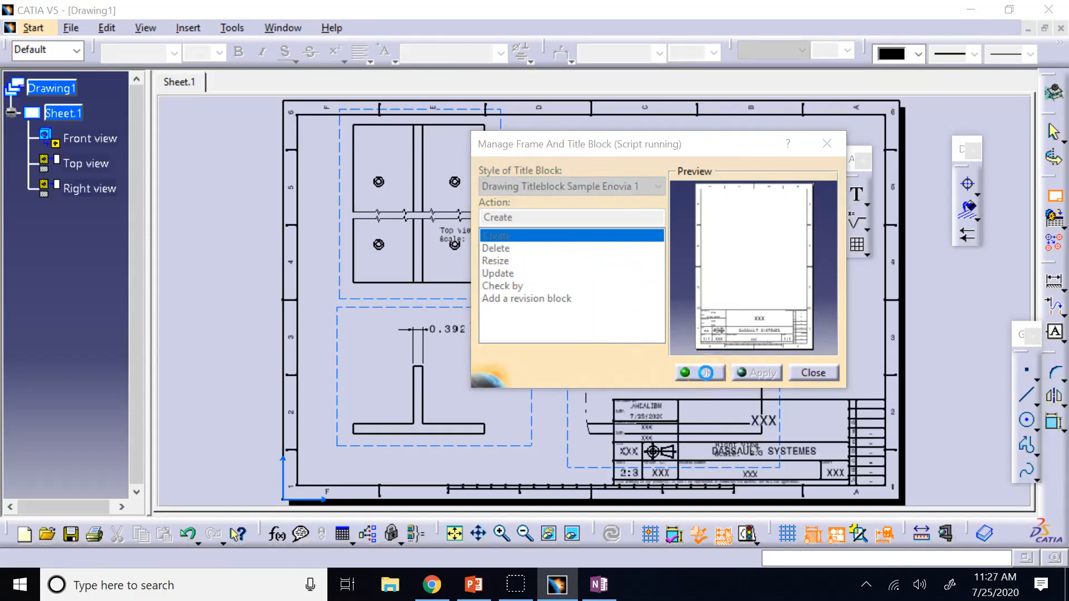
click(705, 372)
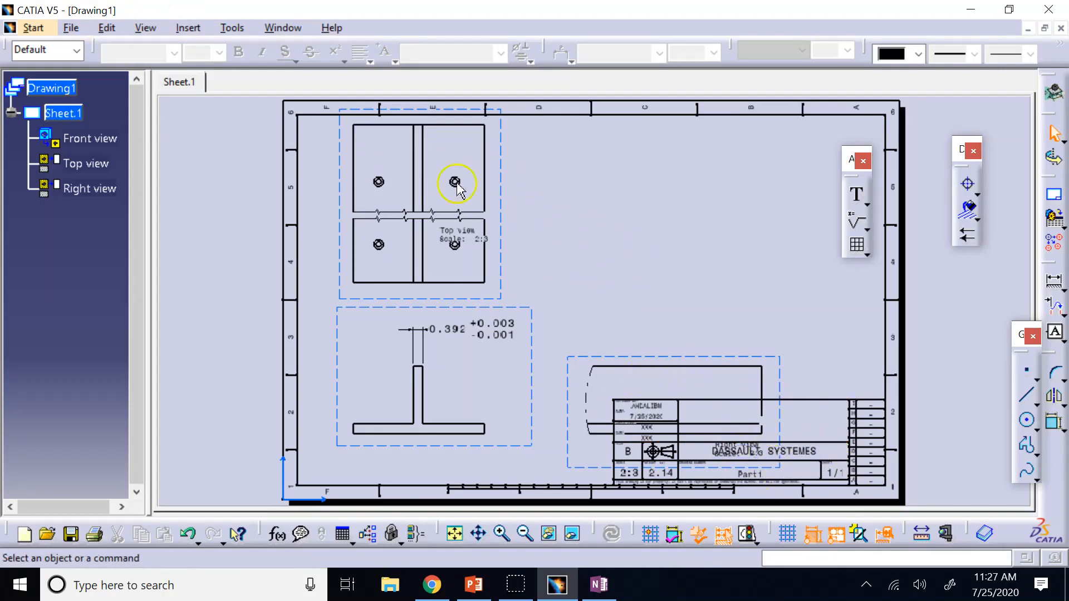
Step: Return to the working views and delete the right view that overlaps the title block
click(107, 28)
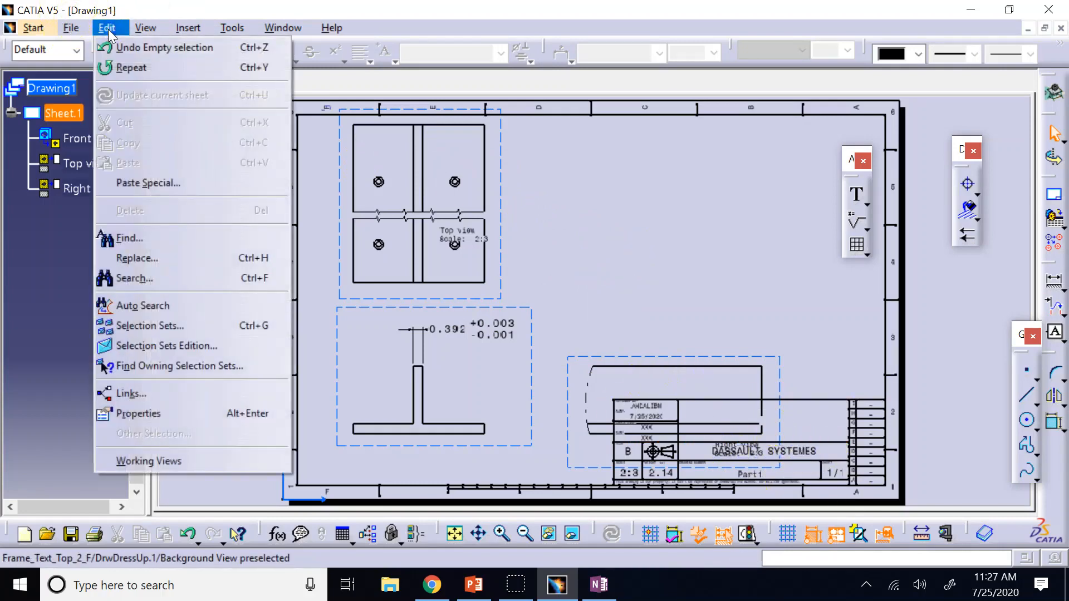
click(148, 461)
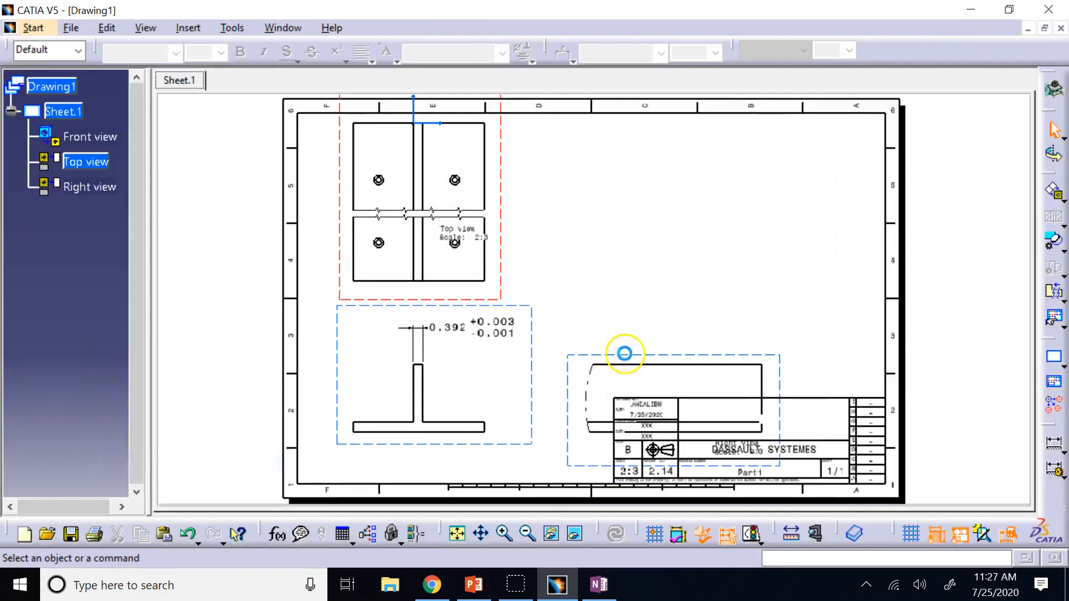
drag(624, 355, 423, 270)
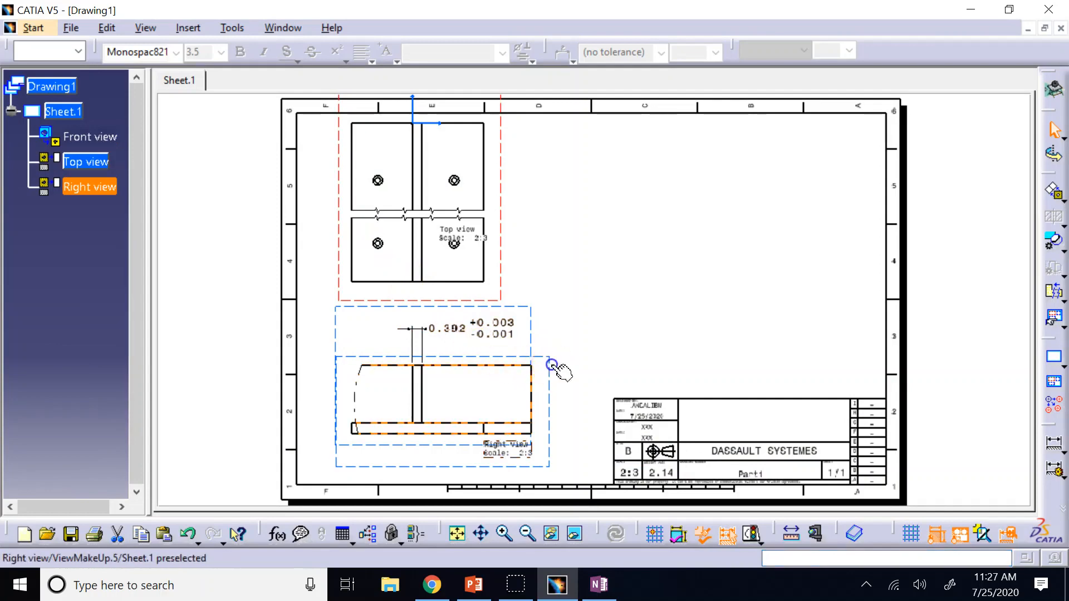
key(Delete)
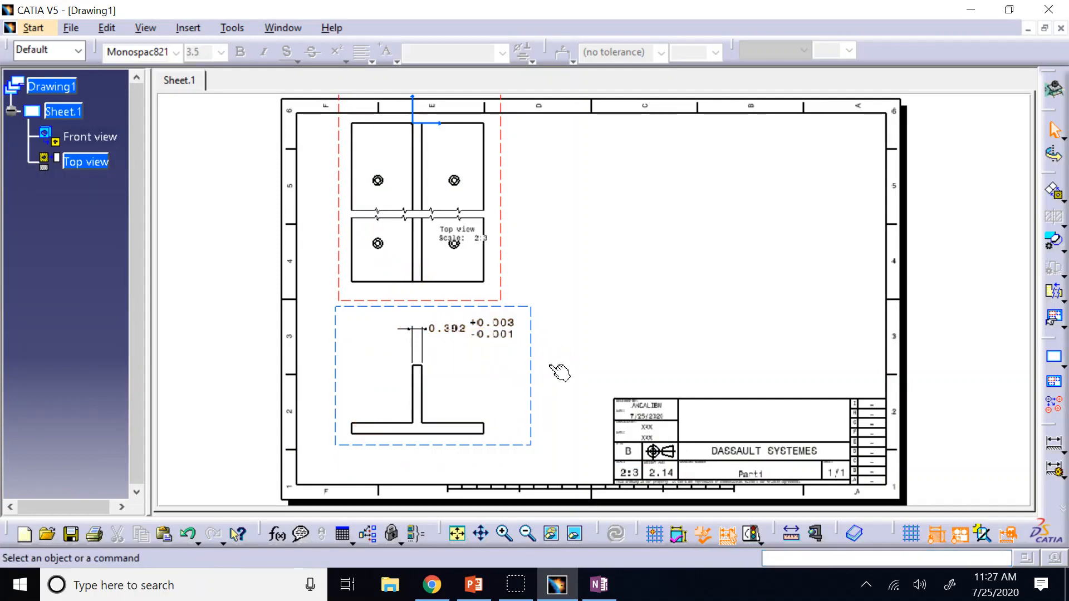
Step: Switch back to the sheet background and bring the title block into close view
click(107, 28)
click(203, 461)
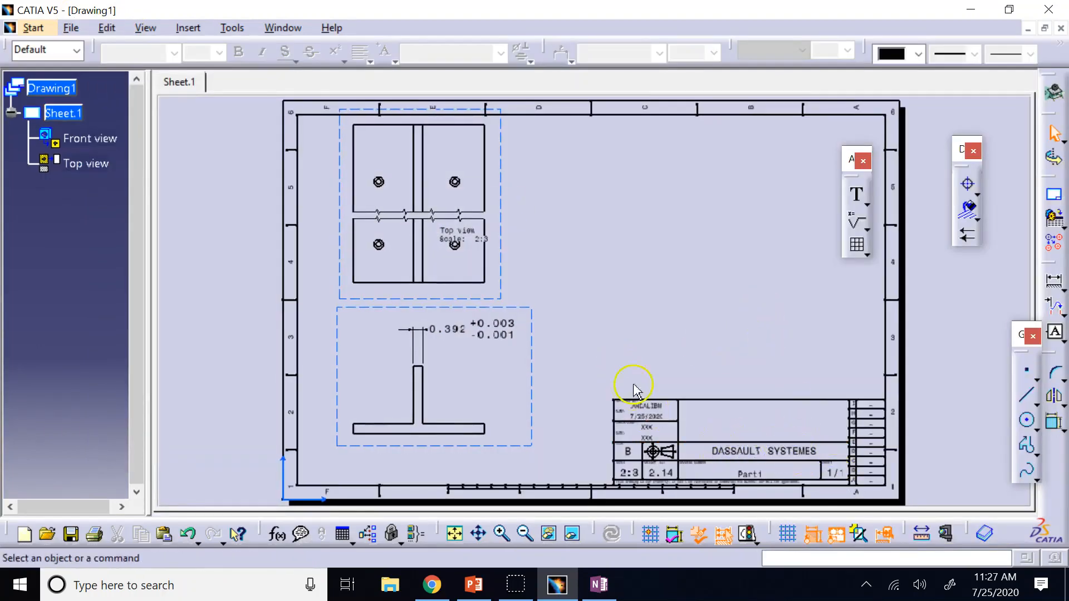
click(503, 535)
click(503, 534)
click(503, 534)
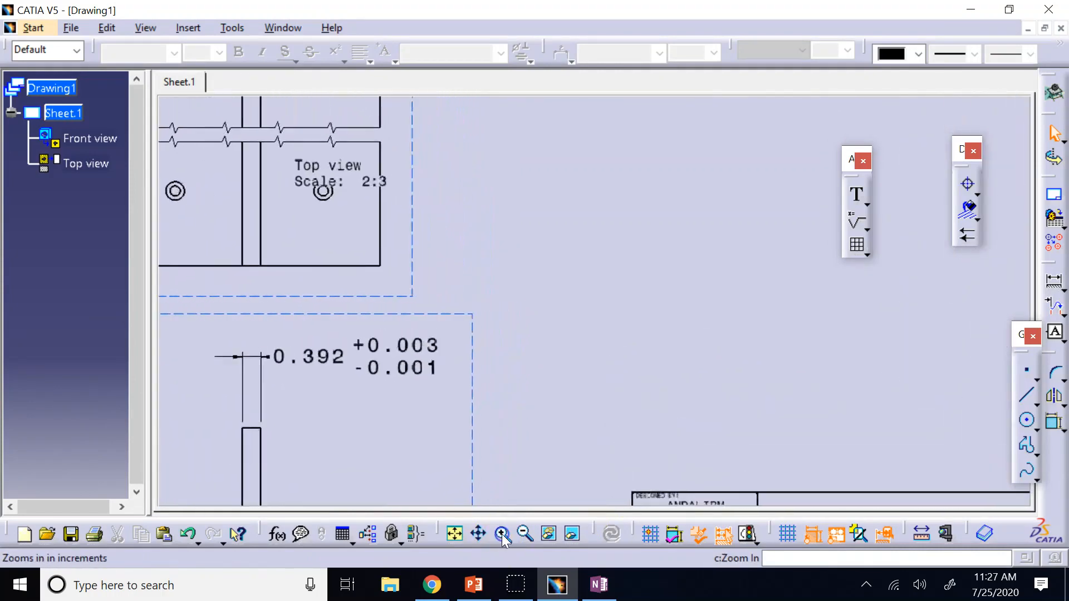
click(503, 535)
mouse_move(696, 406)
middle_down()
mouse_move(436, 266)
mouse_move(293, 117)
mouse_move(316, 60)
middle_up()
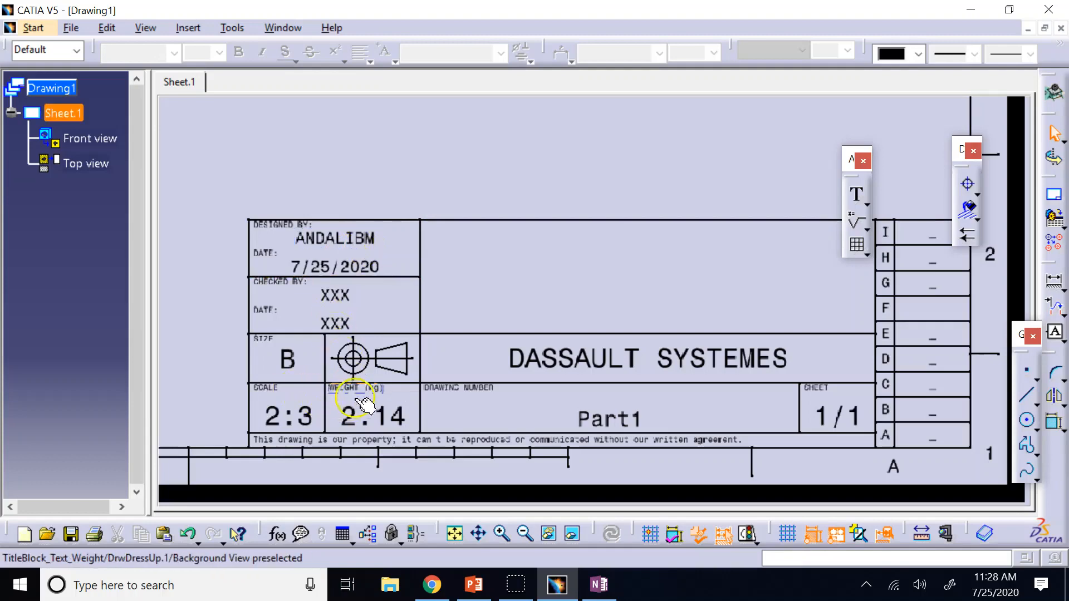
Step: Change the title block's "WEIGHT (kg)" label to "Mass (kg)"
double_click(357, 396)
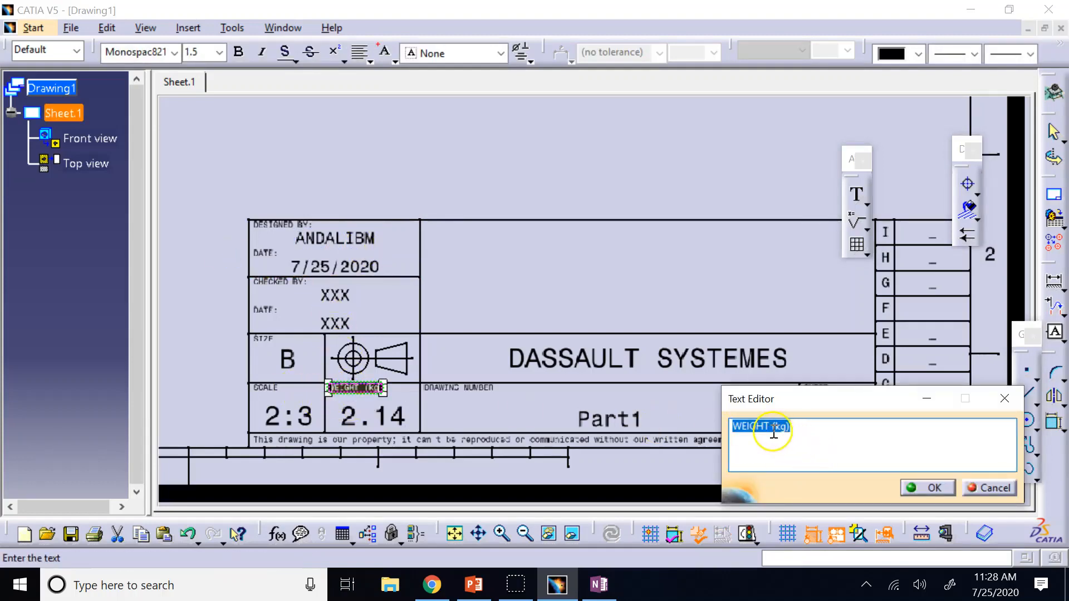
click(772, 433)
key(BackSpace)
key(BackSpace)
key(BackSpace)
key(BackSpace)
key(BackSpace)
key(BackSpace)
key(BackSpace)
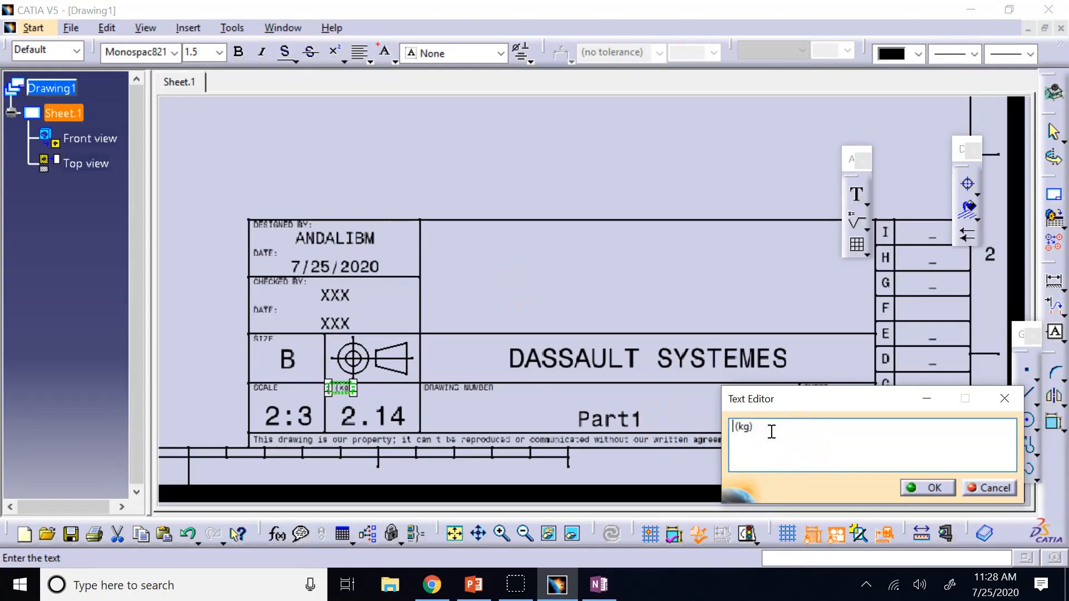
text(Mass)
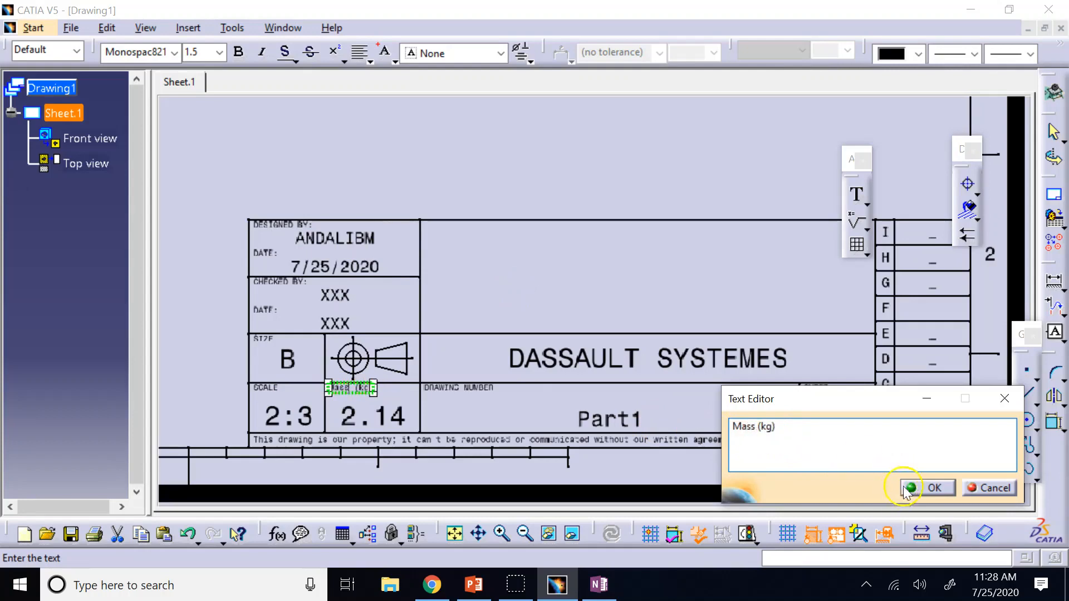
click(909, 489)
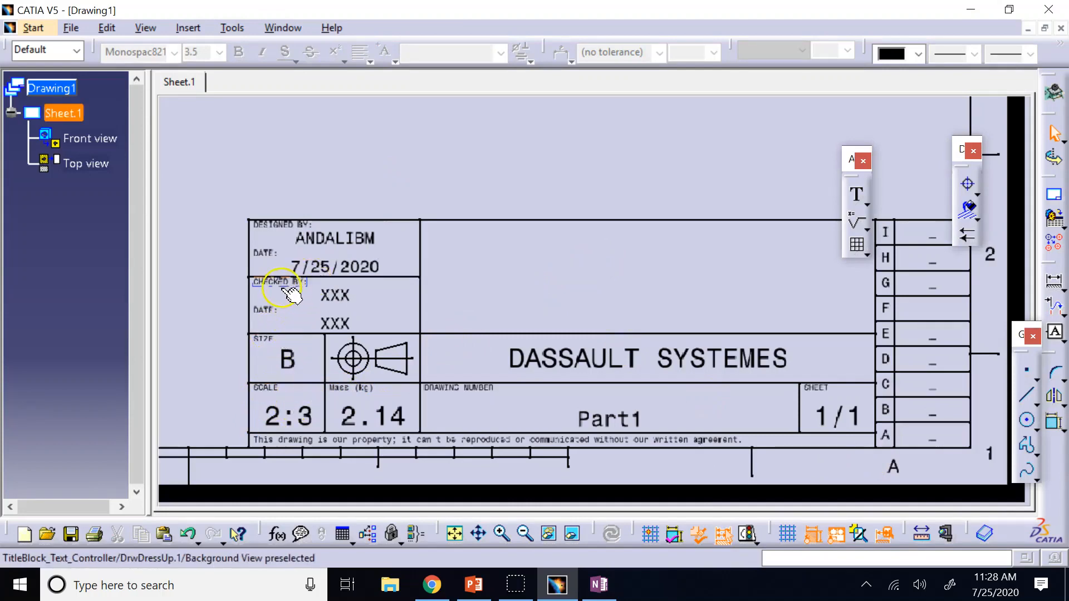
Step: Move the DASSAULT SYSTEMES text to the upper left of the blank title cell and change it to "Notes:"
click(502, 271)
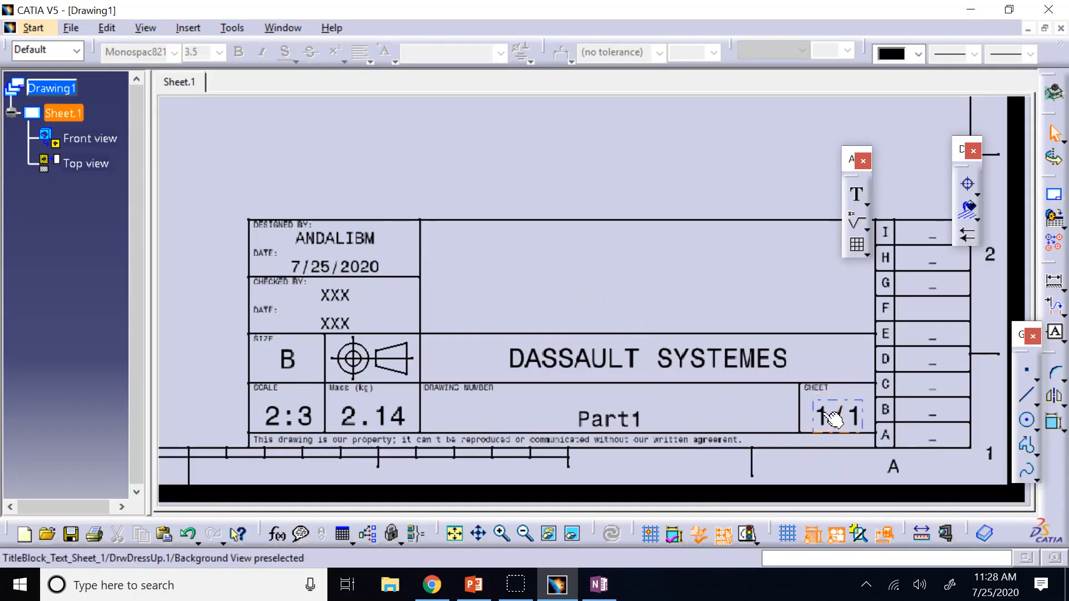
click(485, 262)
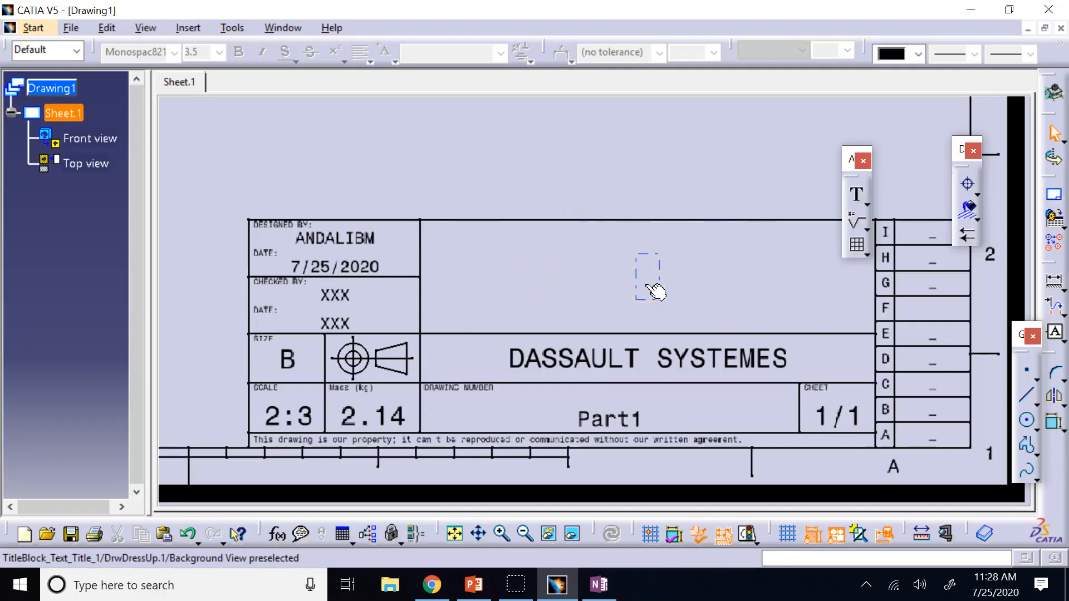
drag(642, 370, 568, 280)
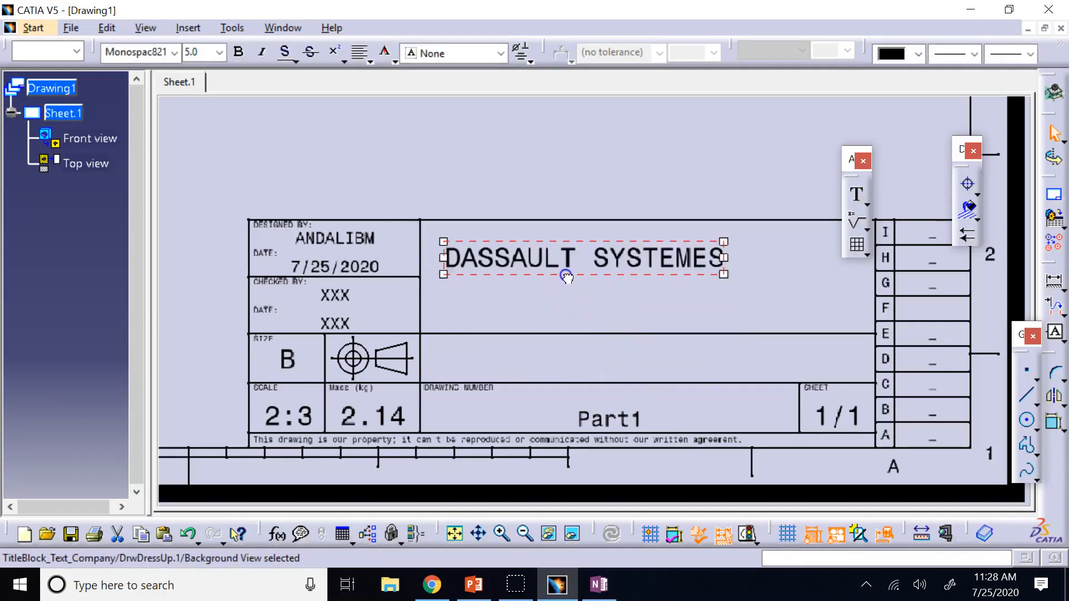
double_click(562, 274)
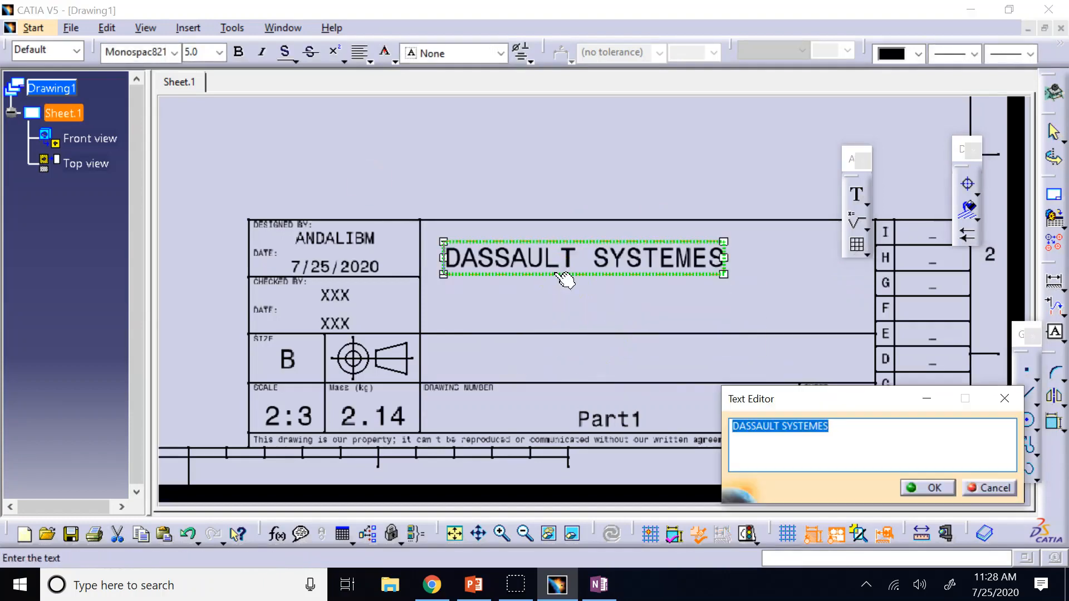
text(Notes:)
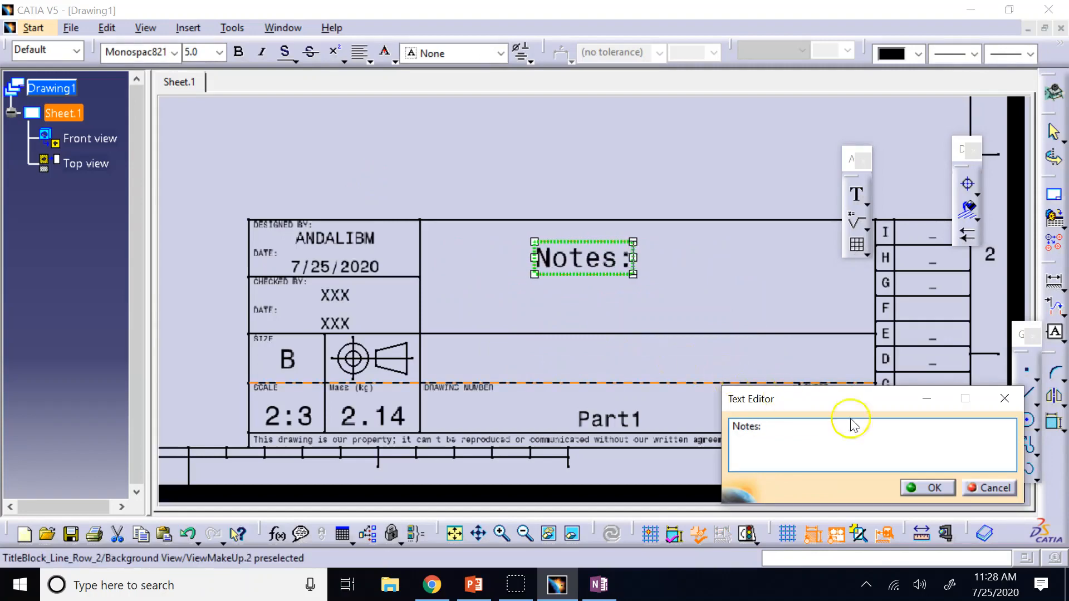
click(934, 488)
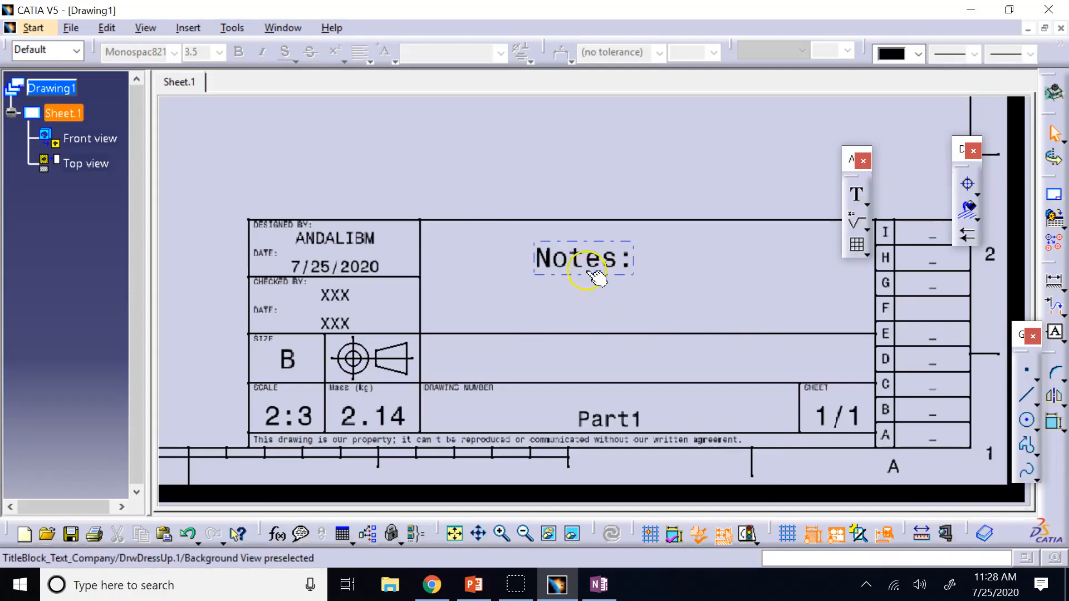
drag(597, 275, 494, 266)
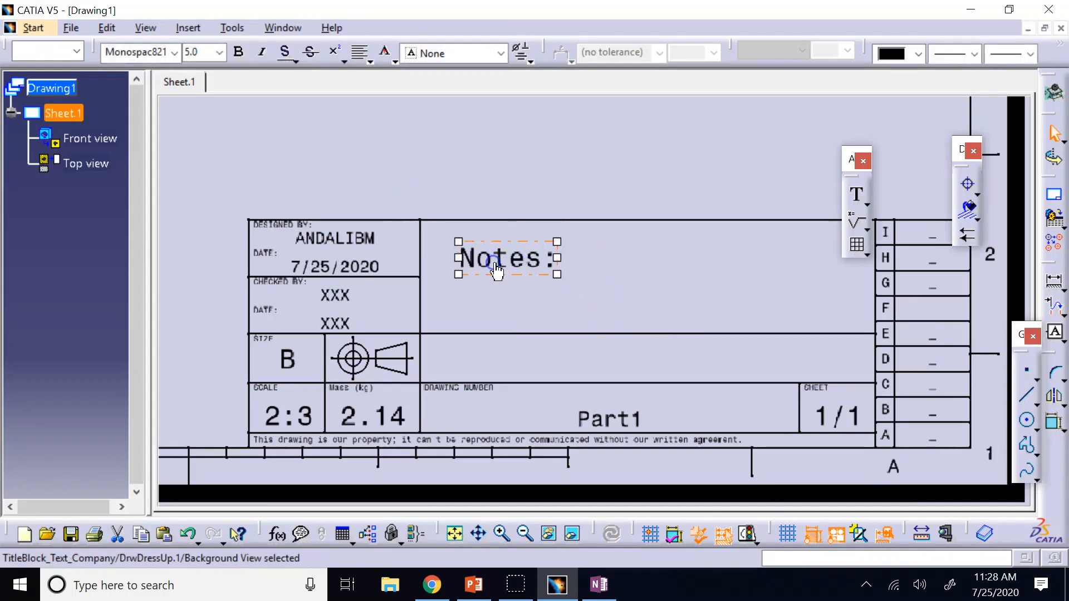
click(623, 282)
Step: Duplicate the "Notes:" text directly below the original and set the copy's font size to 3.5 mm
click(524, 274)
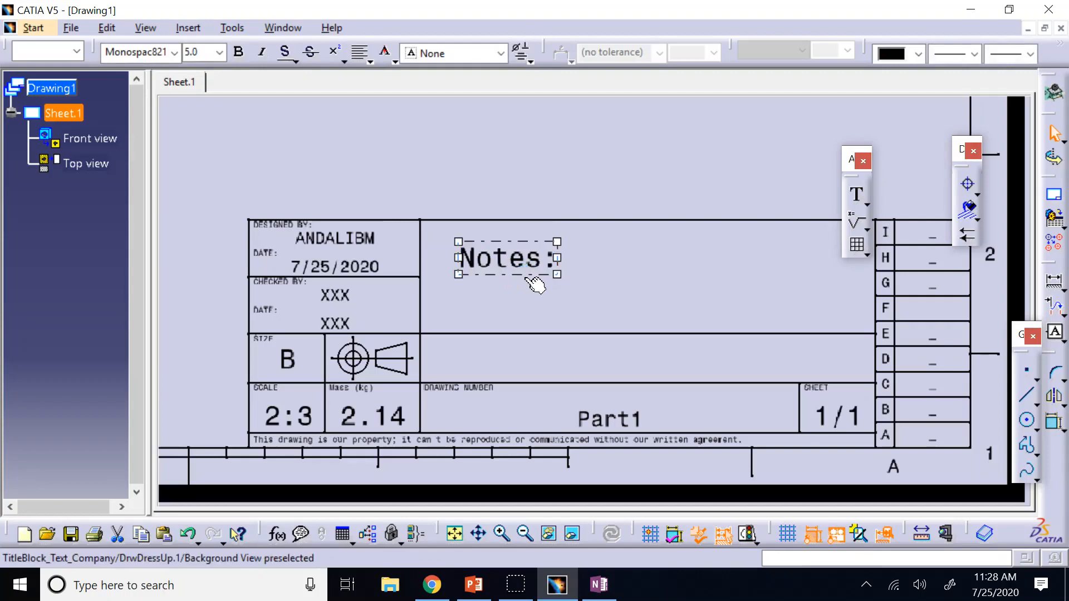
drag(526, 278, 518, 316)
double_click(517, 297)
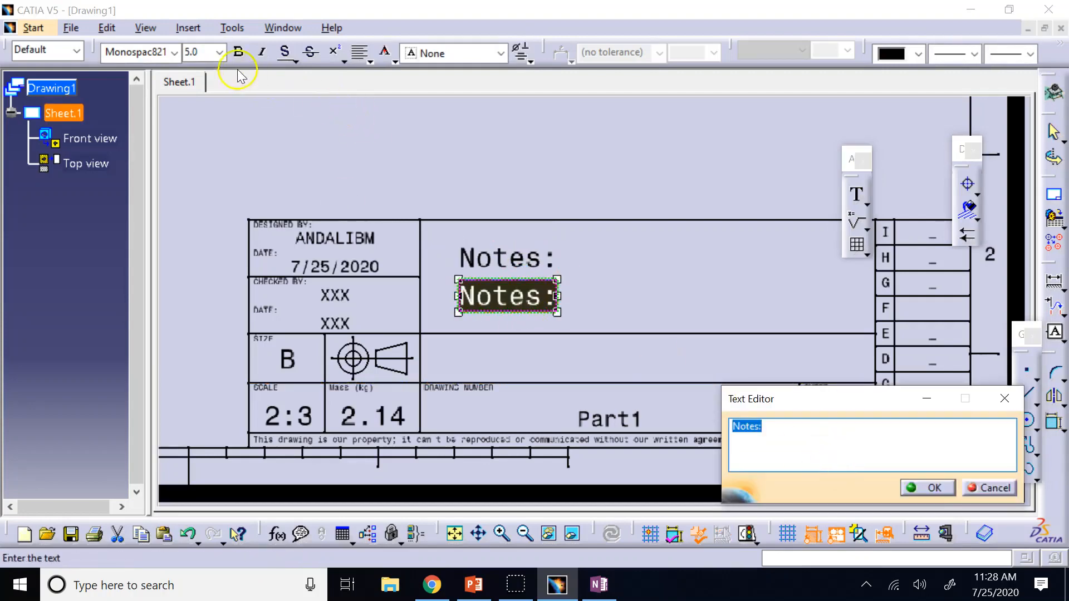
click(220, 52)
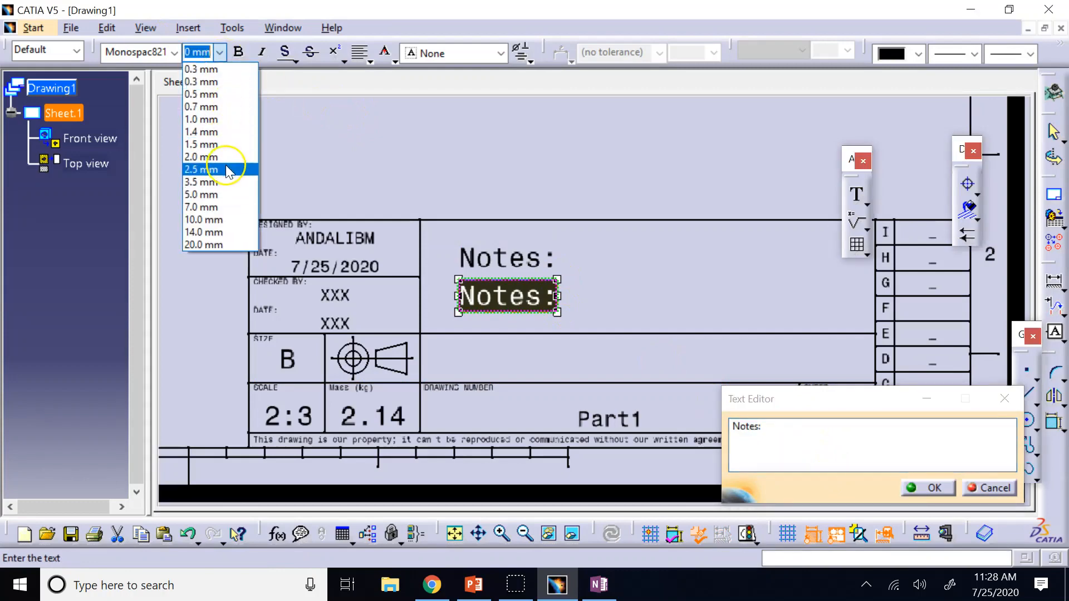
click(220, 183)
Step: Replace the lower "Notes:" copy with "Unless otherwise specified, all dimensions are in inches"
click(813, 434)
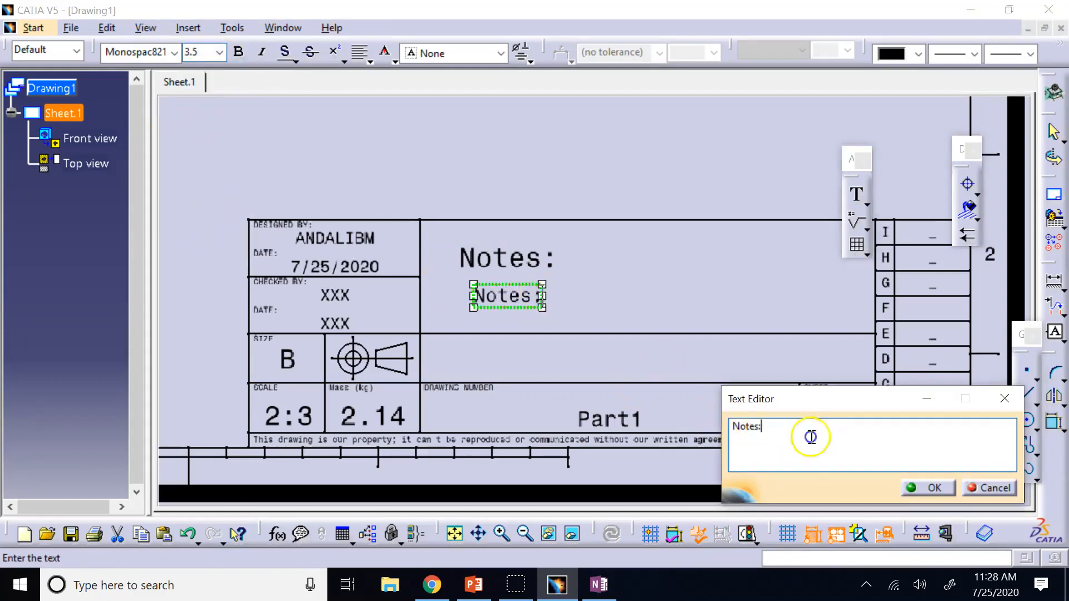
double_click(810, 437)
text(Unles)
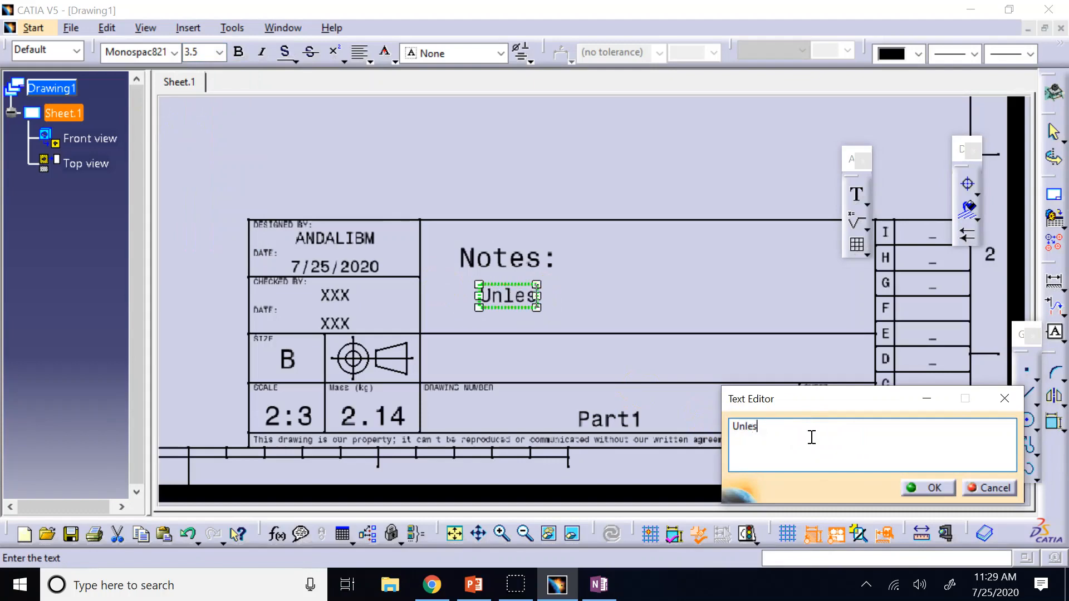
text(s other)
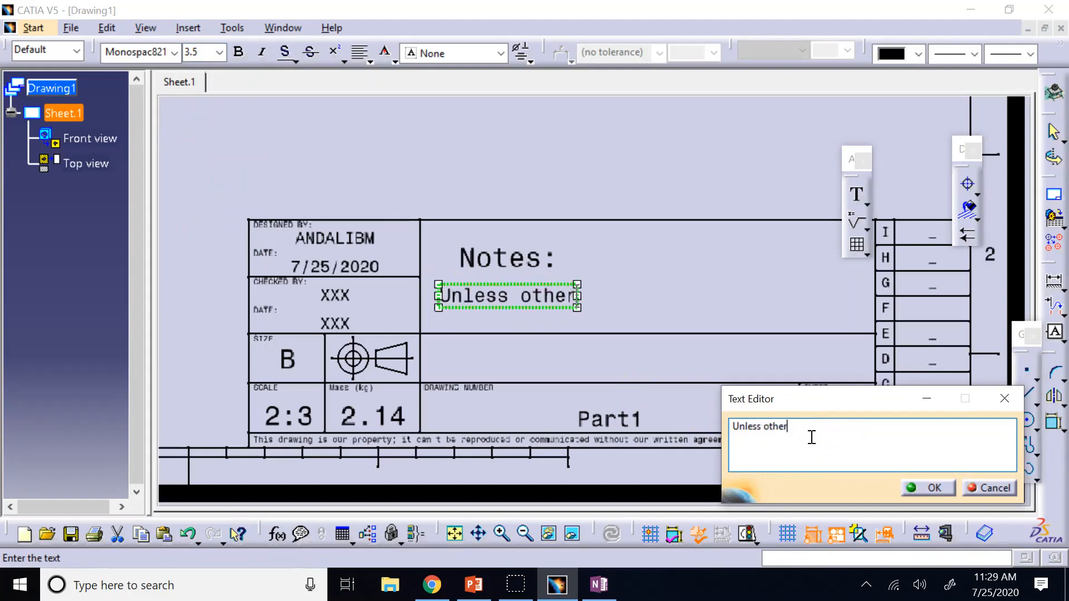
text(wise spec)
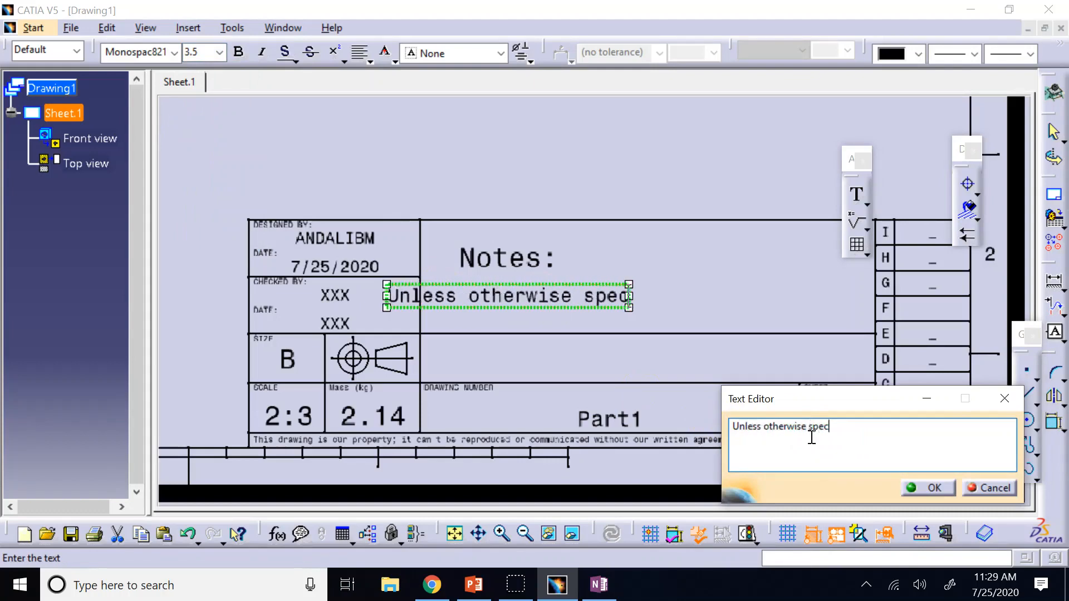
text(ified, all di)
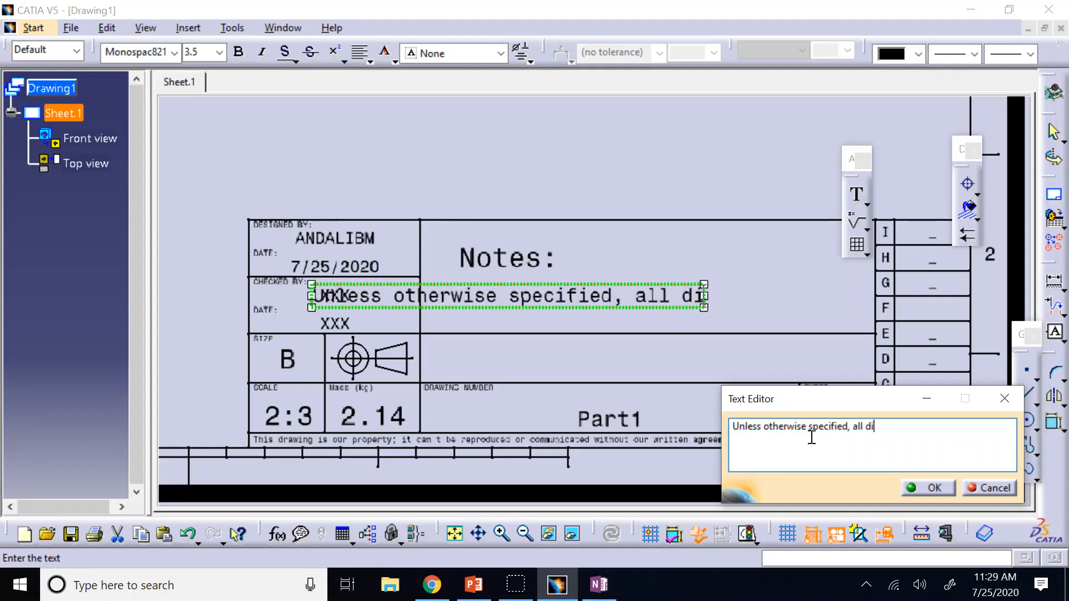
text(mensions a)
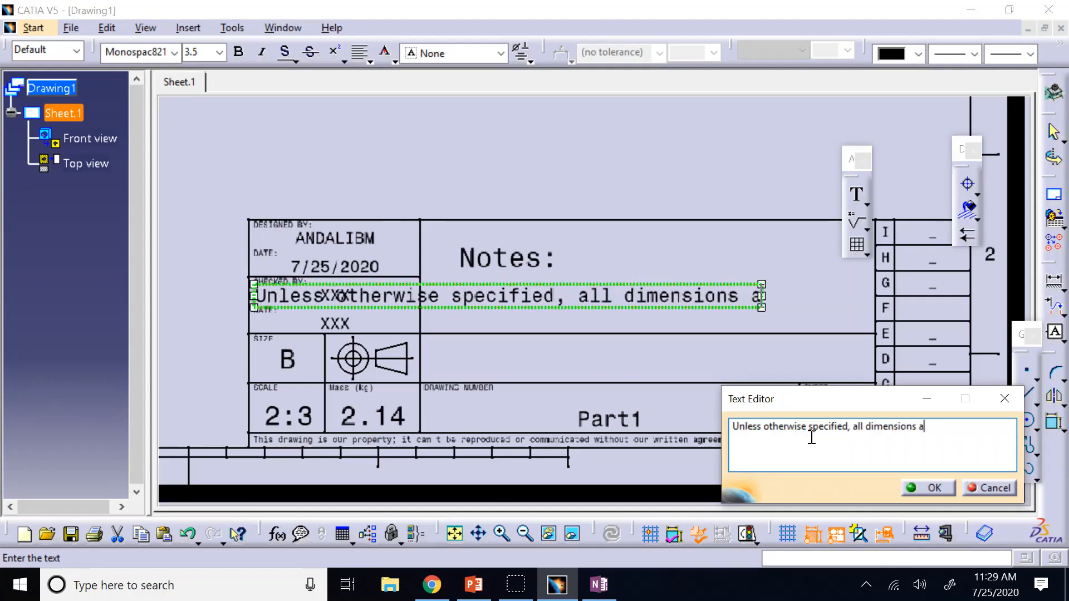
text(re in inches)
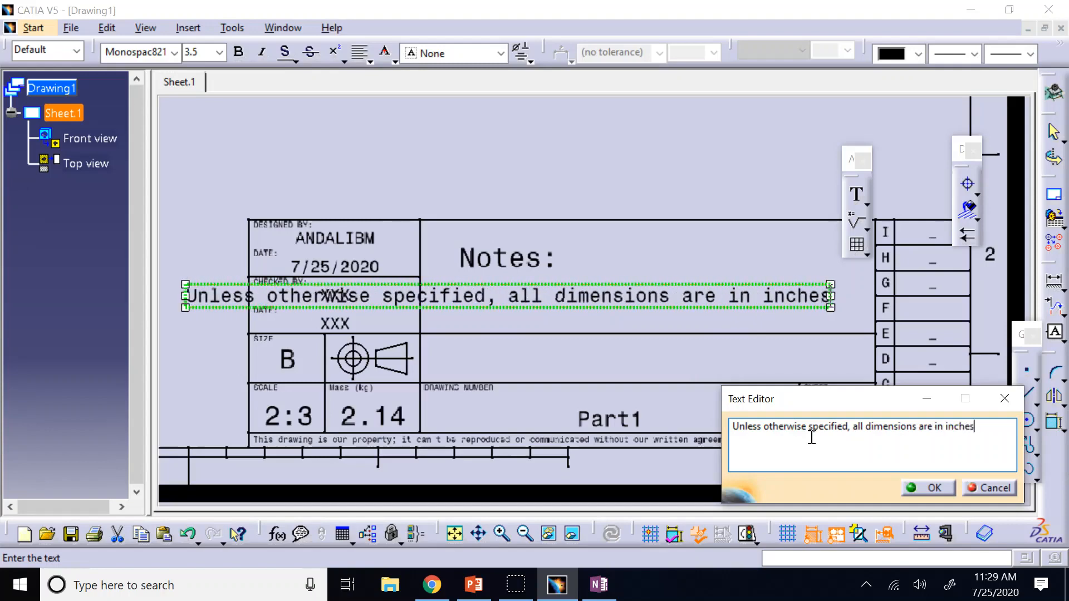
Step: Set the dimension note's font size to 2.5 mm and move it out of the checked-by cell, under the "Notes:" heading
click(964, 436)
mouse_move(981, 428)
mouse_down()
mouse_move(727, 427)
mouse_move(768, 440)
mouse_move(686, 429)
mouse_up()
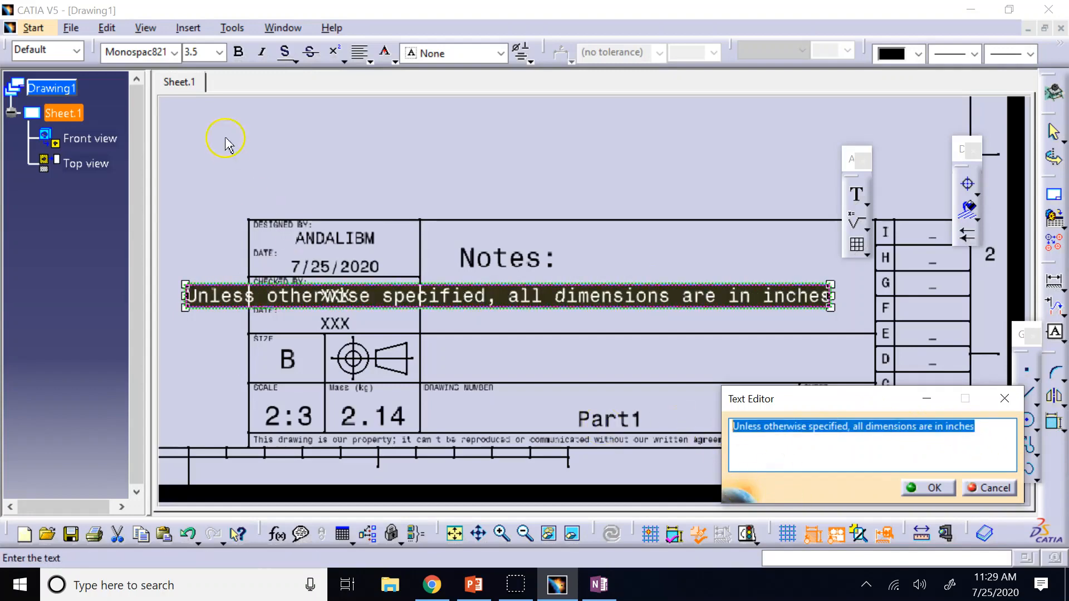
click(219, 52)
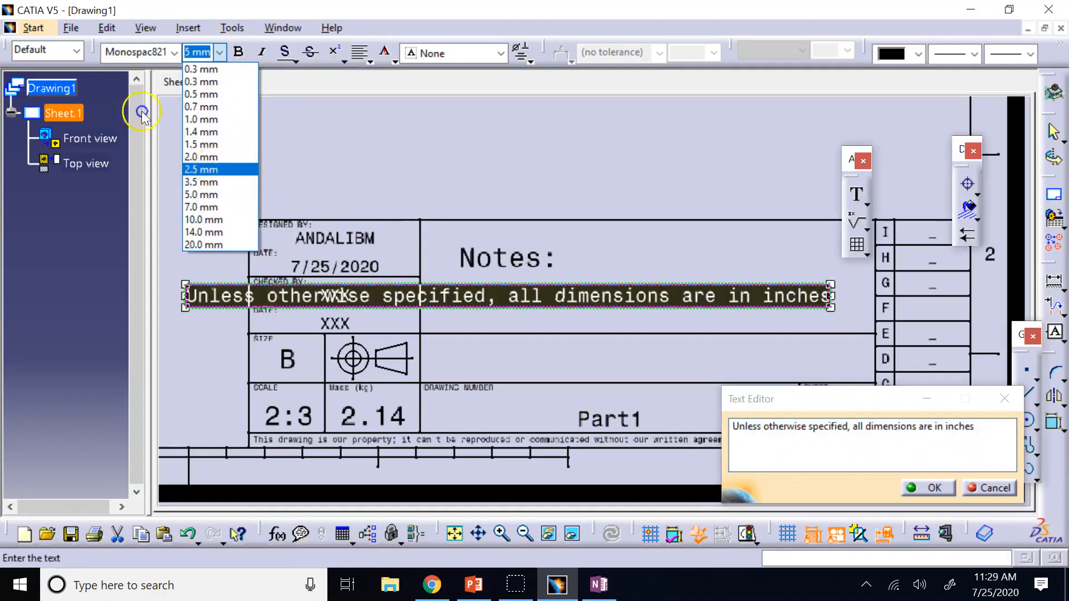
click(216, 169)
click(961, 443)
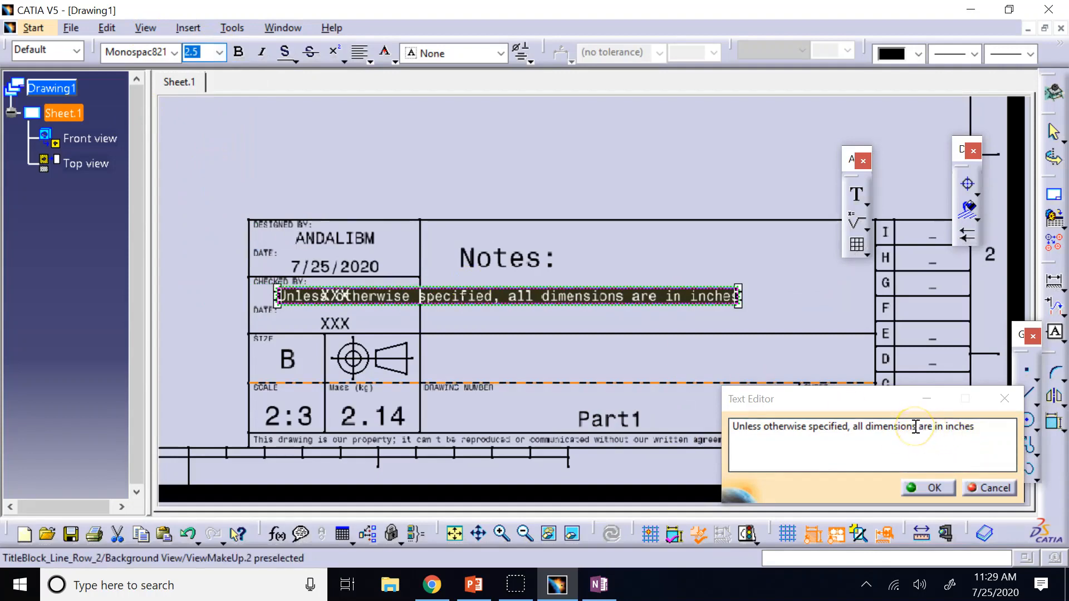
click(932, 433)
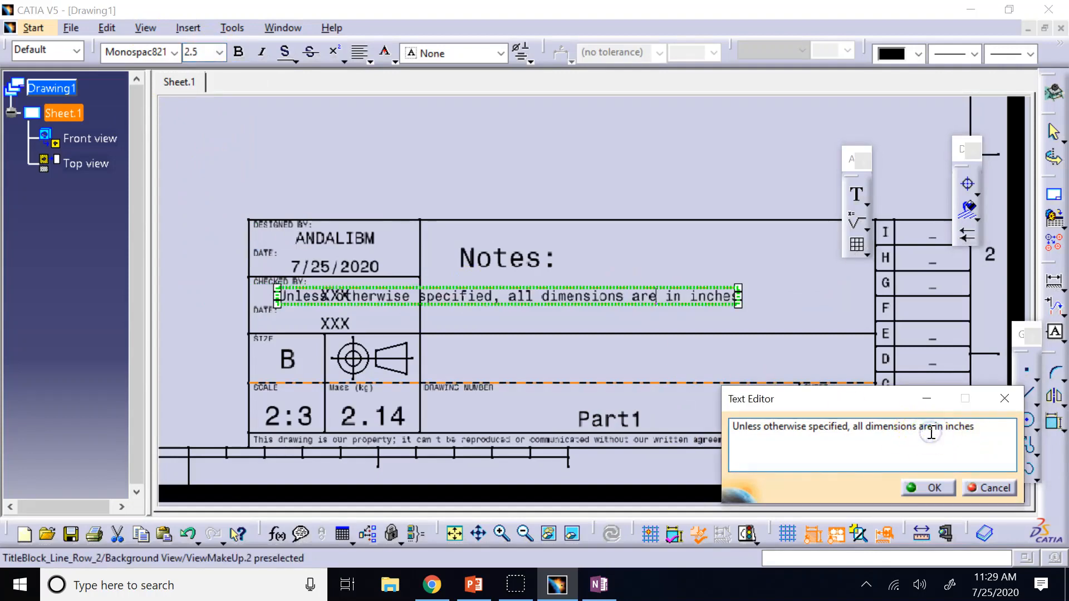
key(Return)
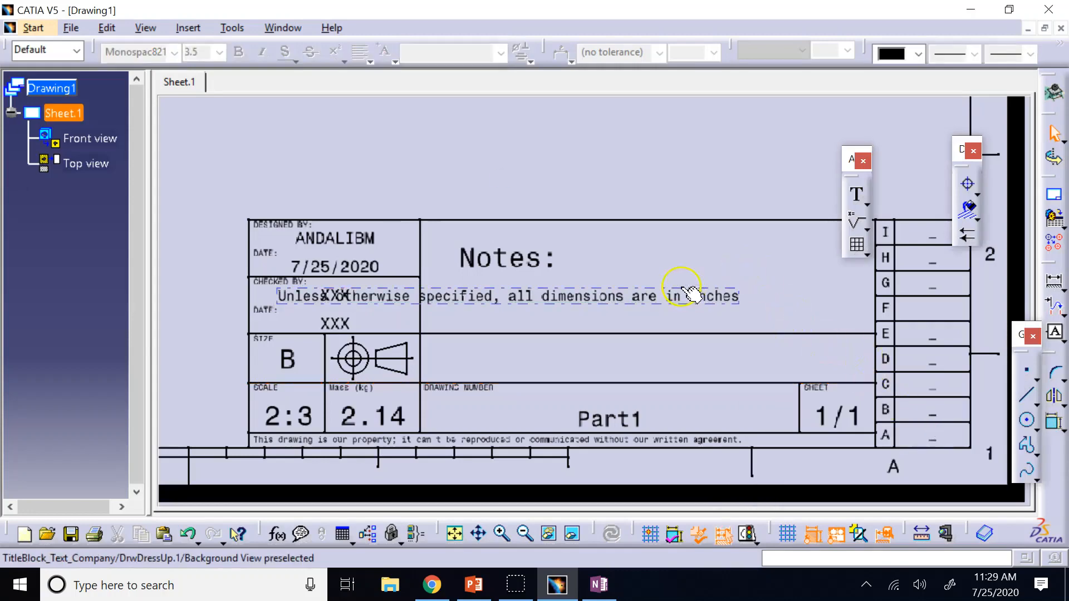
drag(675, 287, 822, 298)
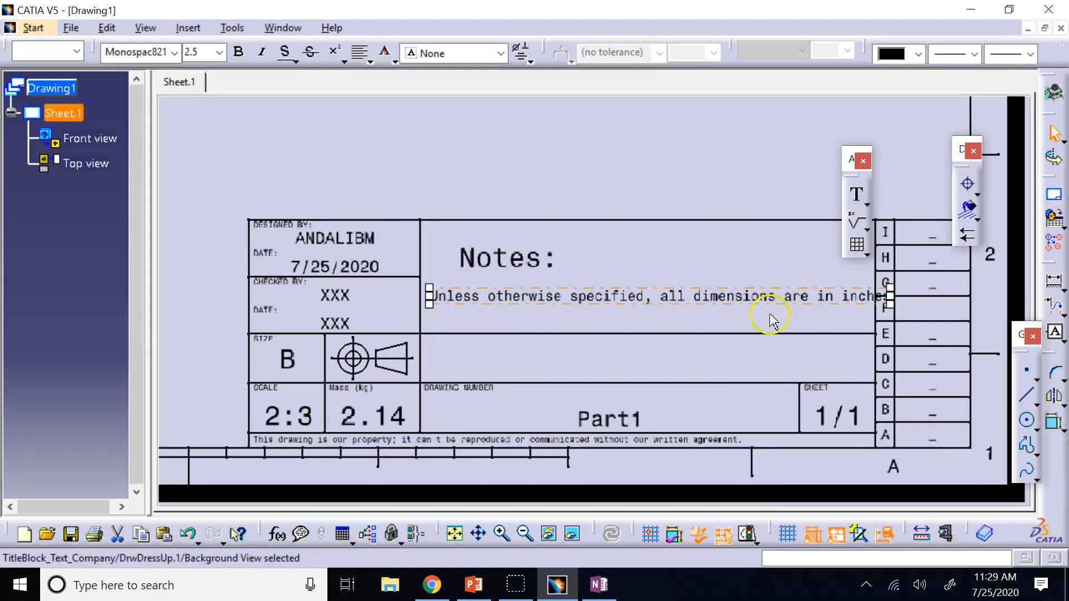
Step: Reduce the dimension note's font size to 2.0 mm and shift it to fit inside the Notes cell
double_click(743, 297)
key(ctrl+c)
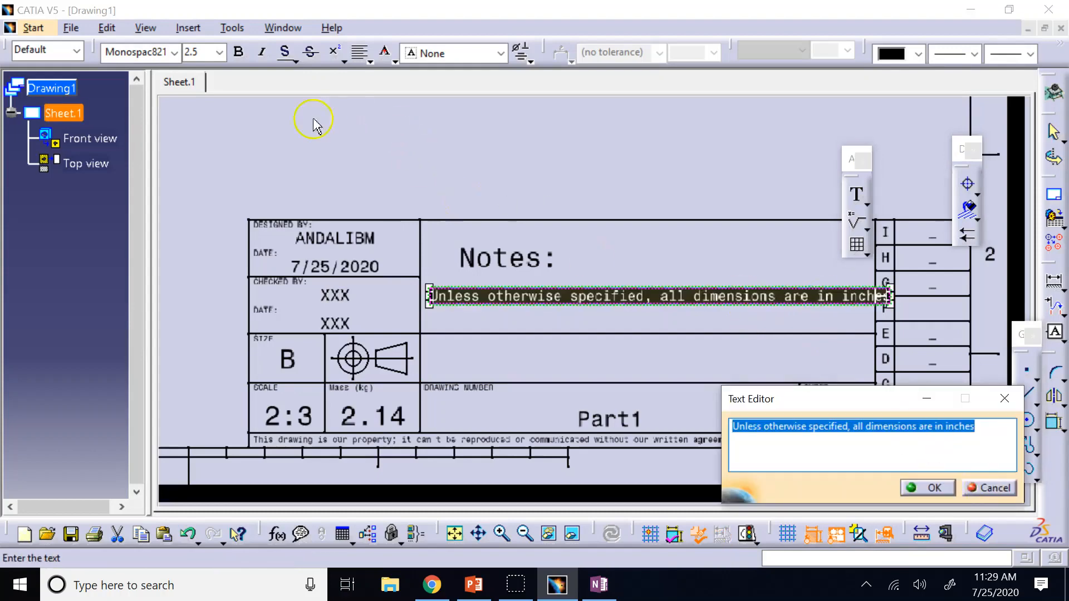
click(219, 52)
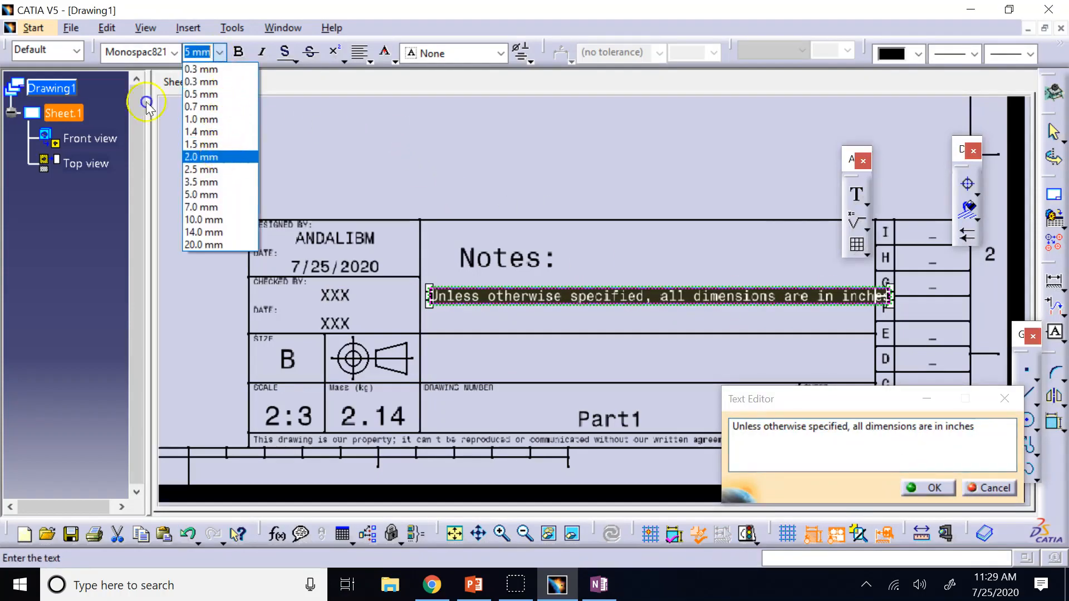
click(202, 169)
click(929, 487)
click(663, 155)
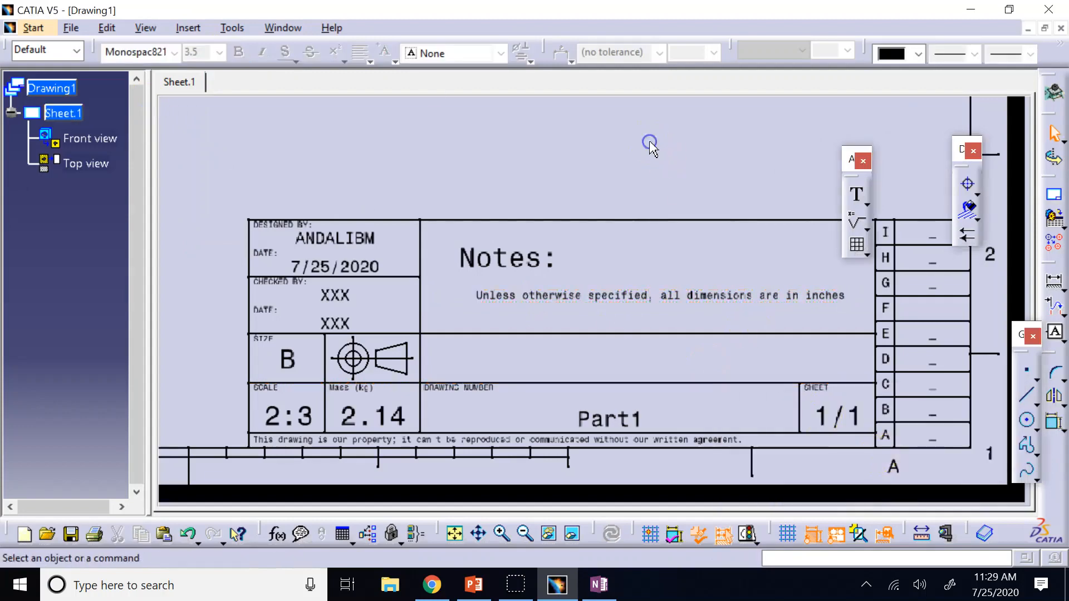
drag(617, 297, 574, 297)
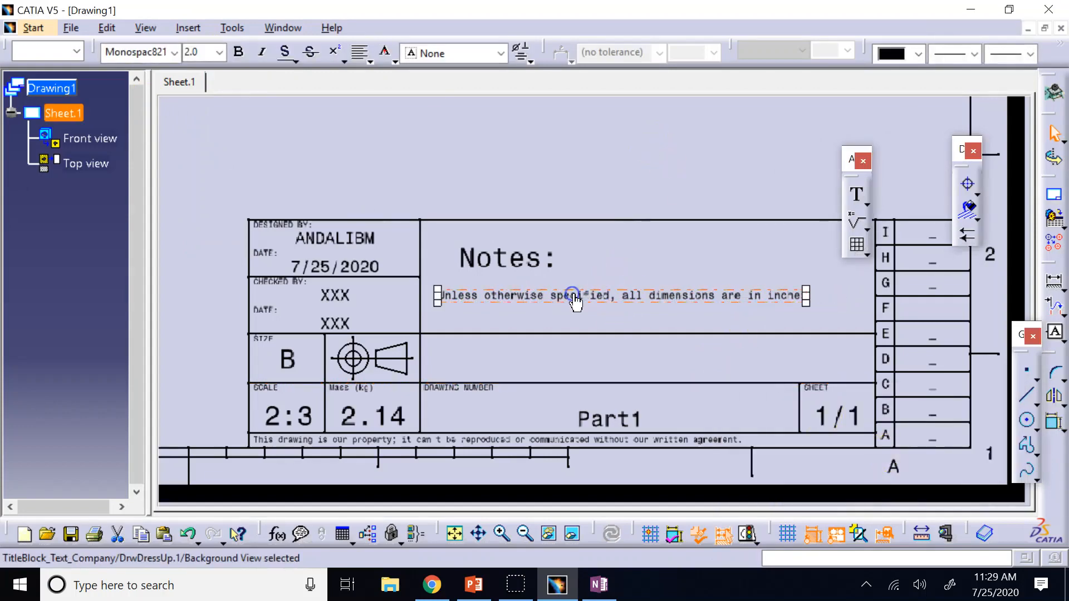
Step: Duplicate the dimension note and place the copy directly below the original, aligned with it
key(ctrl+v)
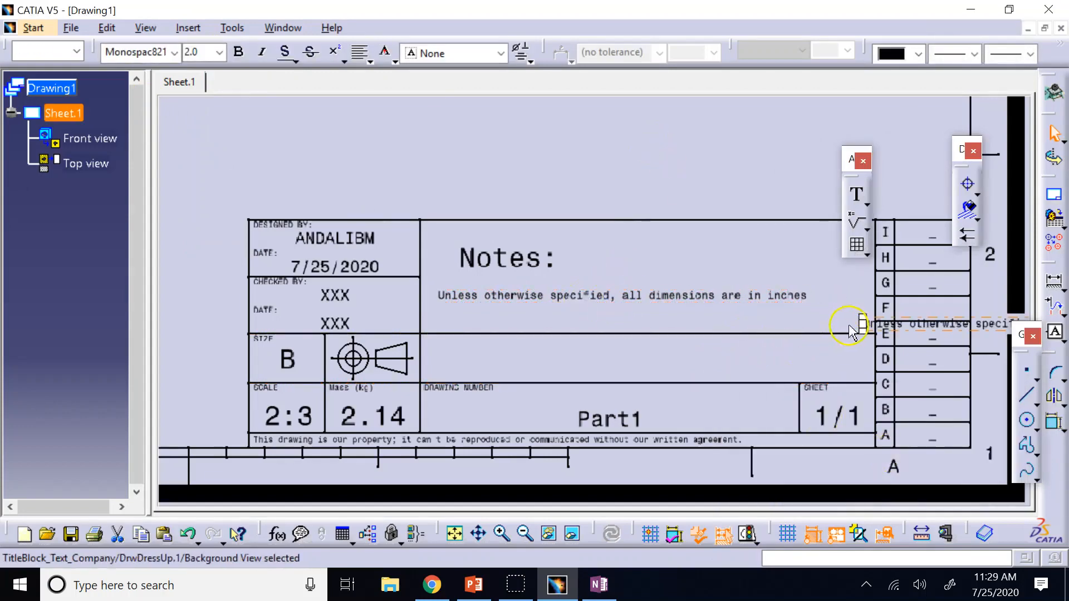
drag(919, 346, 515, 326)
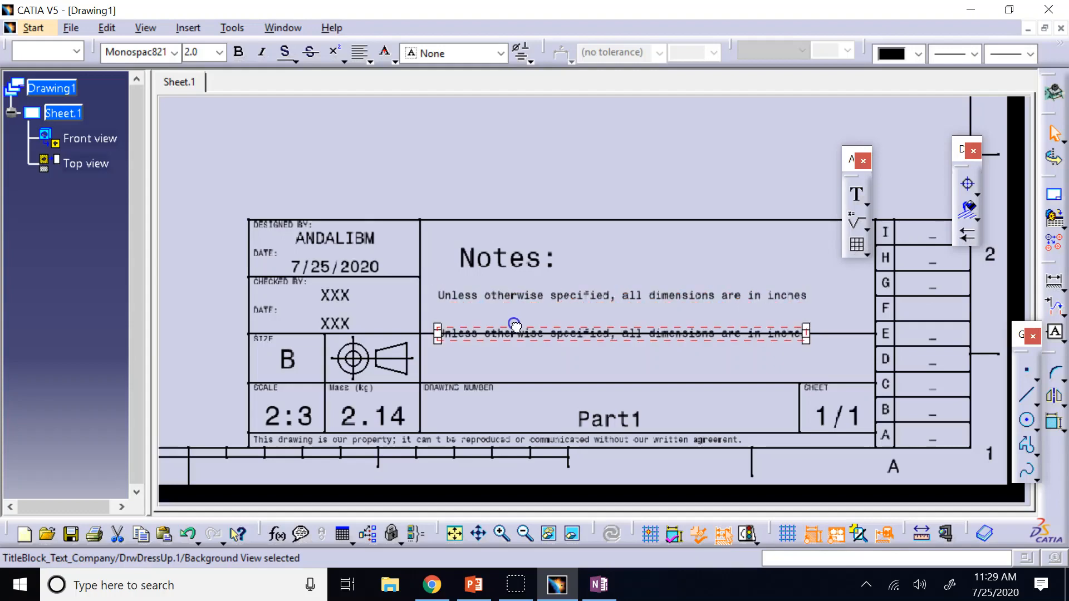
click(554, 178)
Step: Lower the horizontal divider to just beneath the copied note and bring the upper end of the size cell's vertical line down to it
drag(839, 334, 837, 345)
click(509, 143)
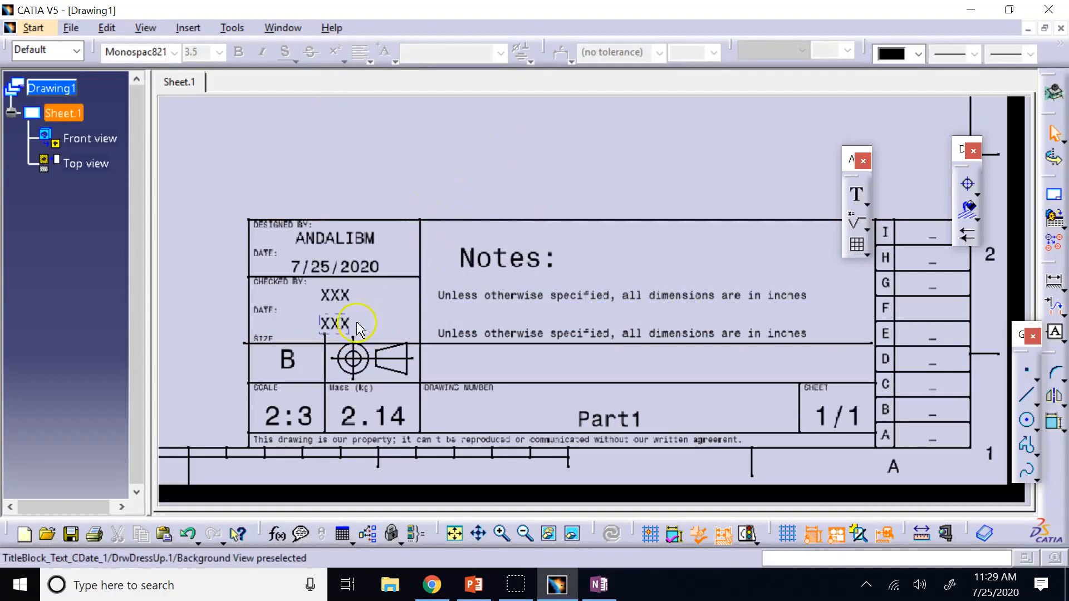
click(217, 223)
click(327, 337)
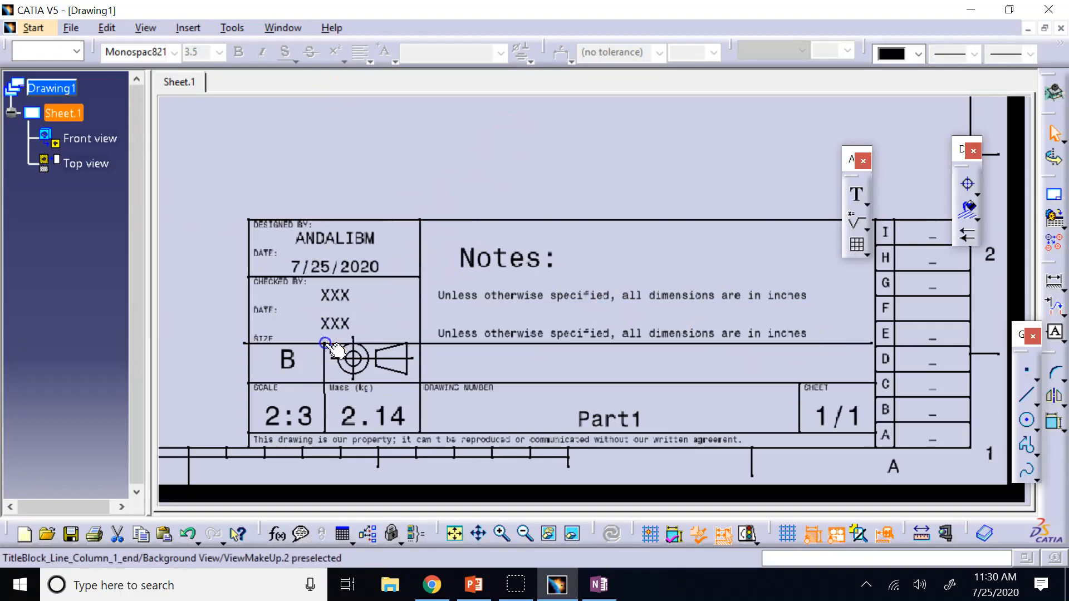
click(537, 167)
Step: Delete both XXX placeholders, the "CHECKED BY:" label with its "DATE:" label, and the "SIZE" label from the title block
click(341, 323)
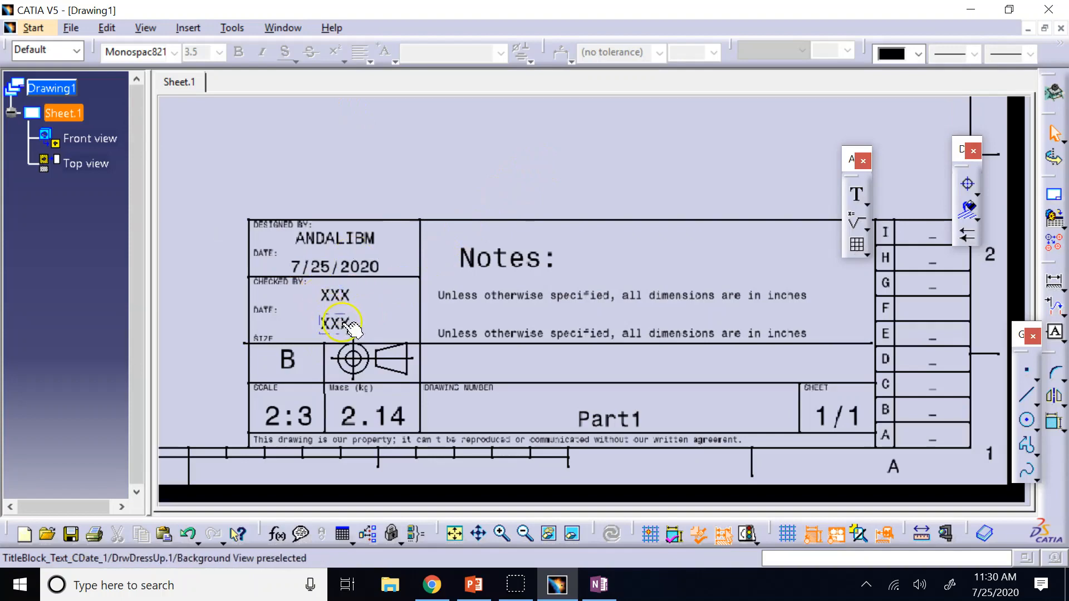
click(336, 323)
key(Delete)
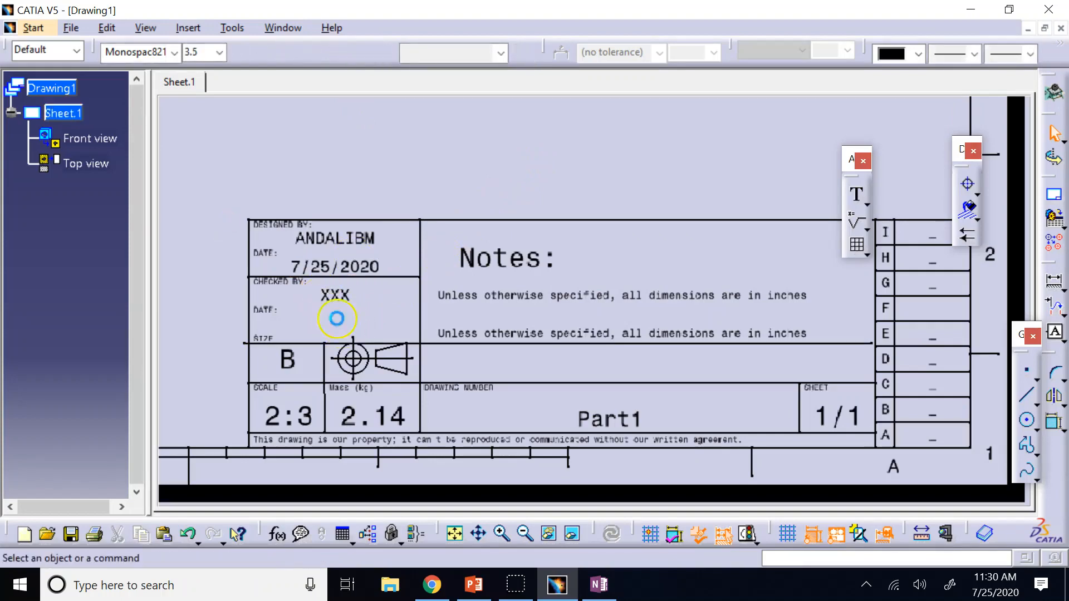
key(Delete)
click(293, 286)
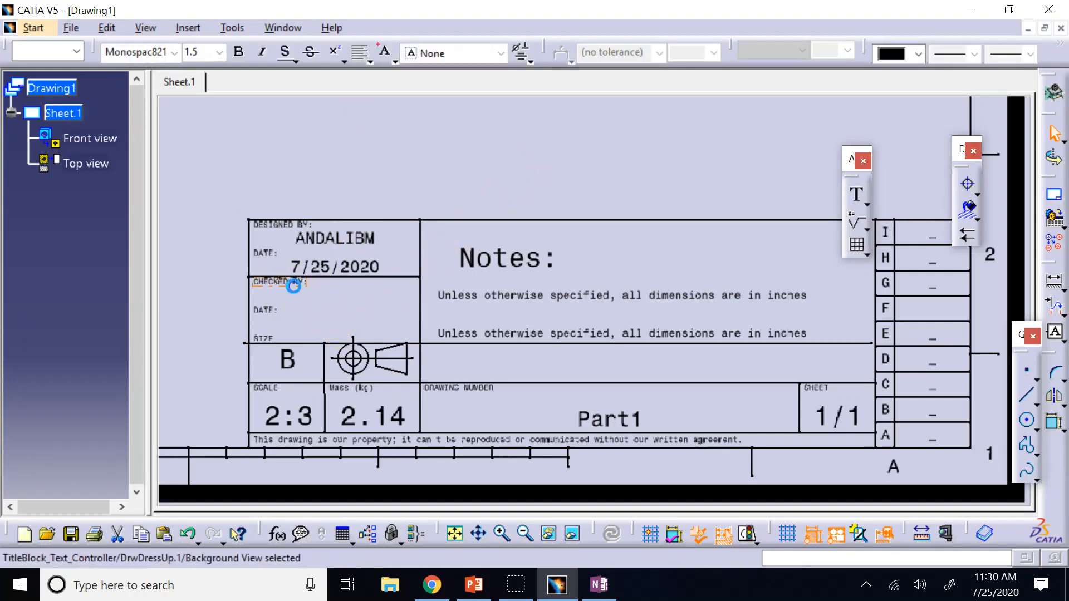
key(Delete)
click(274, 309)
key(Delete)
click(265, 338)
key(Delete)
Step: Delete the horizontal divider line running beneath the copied note and above the size and projection symbol cells
click(357, 378)
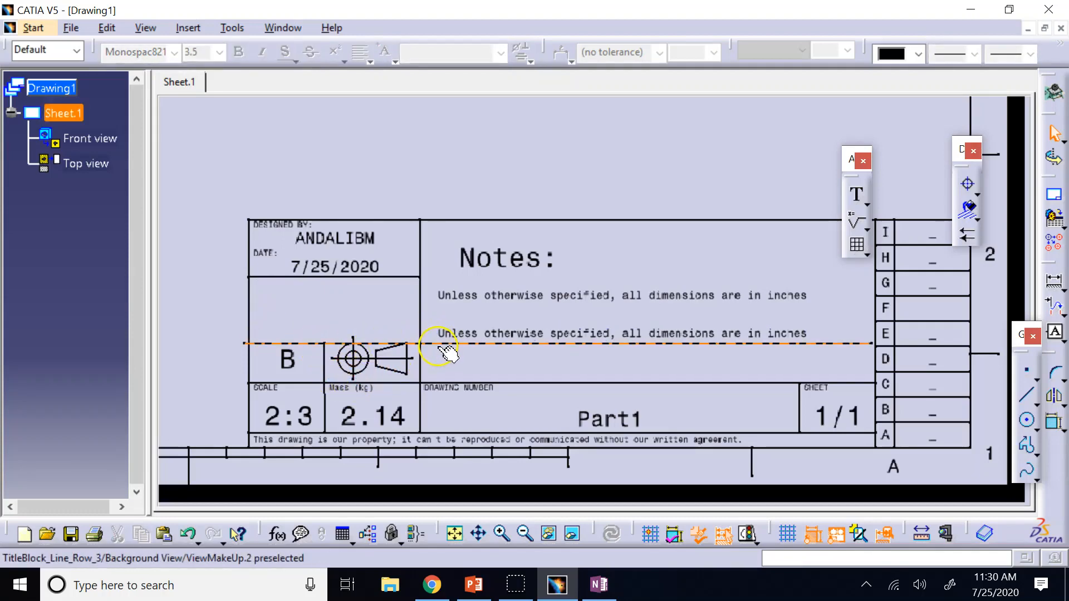
click(443, 345)
key(Delete)
Step: Draw a 45 mm horizontal line above the size and projection symbol cells and extend the vertical line between them up to it
click(968, 234)
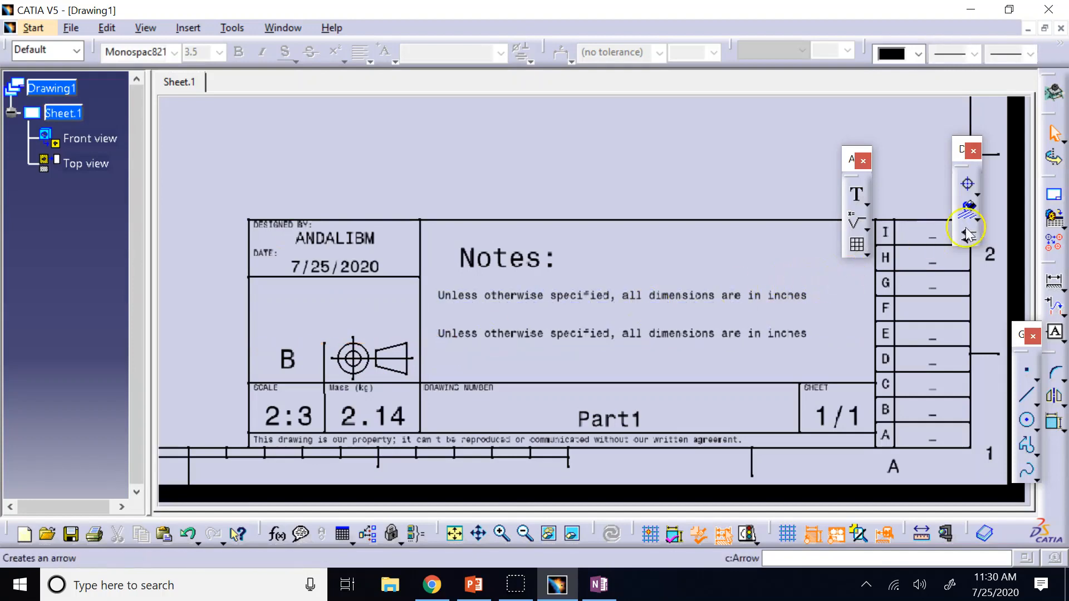
click(1026, 395)
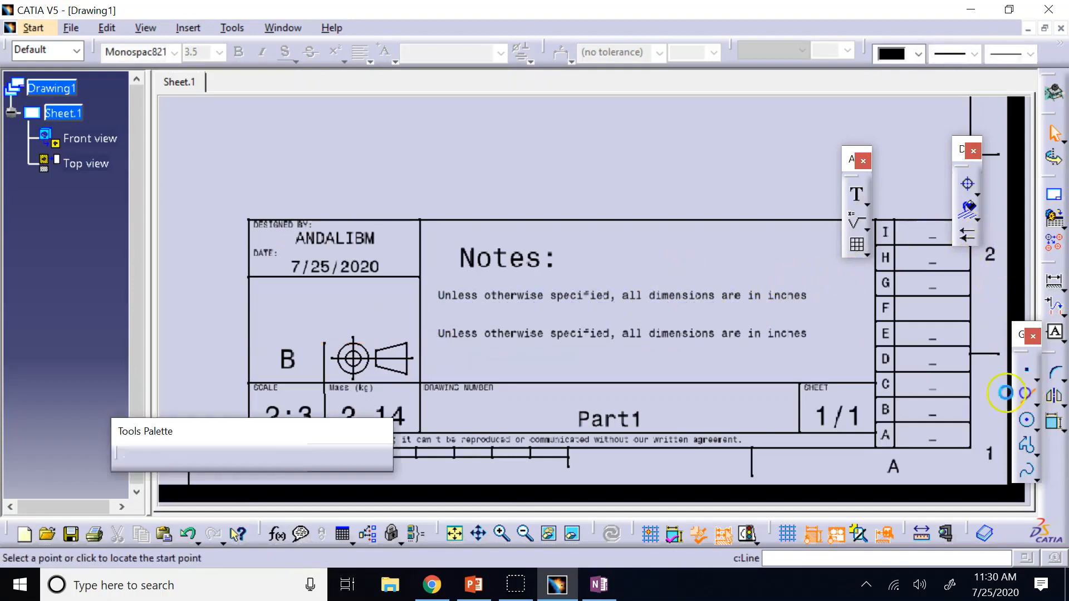
click(249, 323)
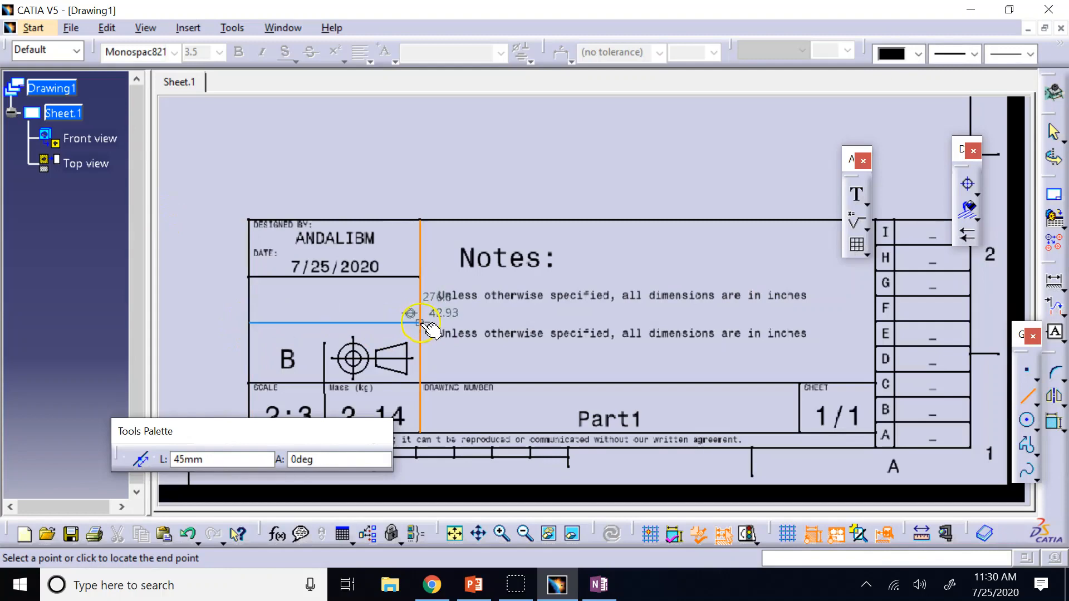
click(419, 323)
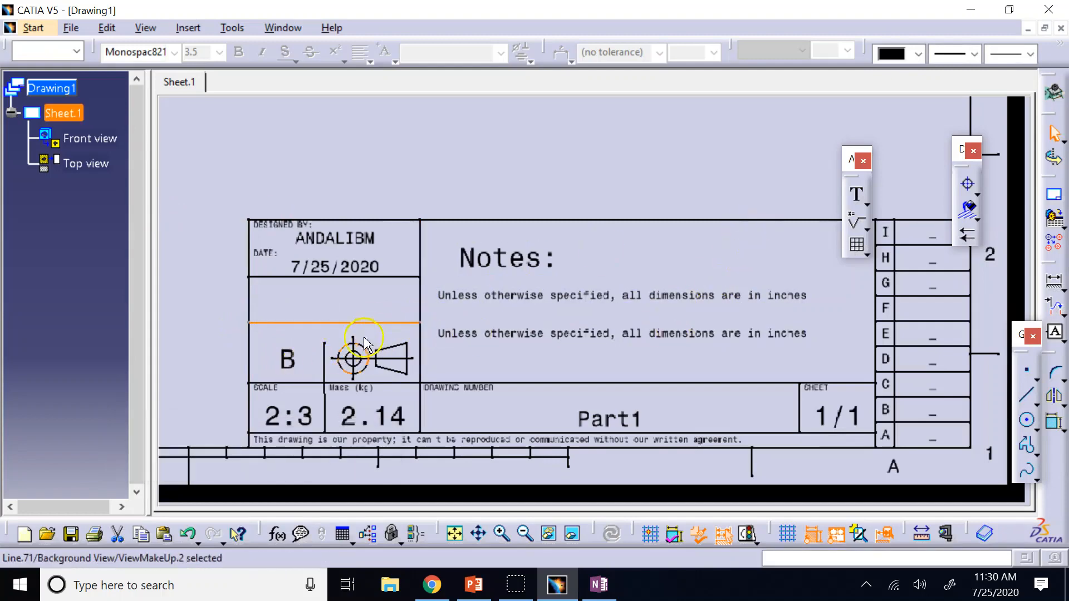
drag(324, 345, 326, 324)
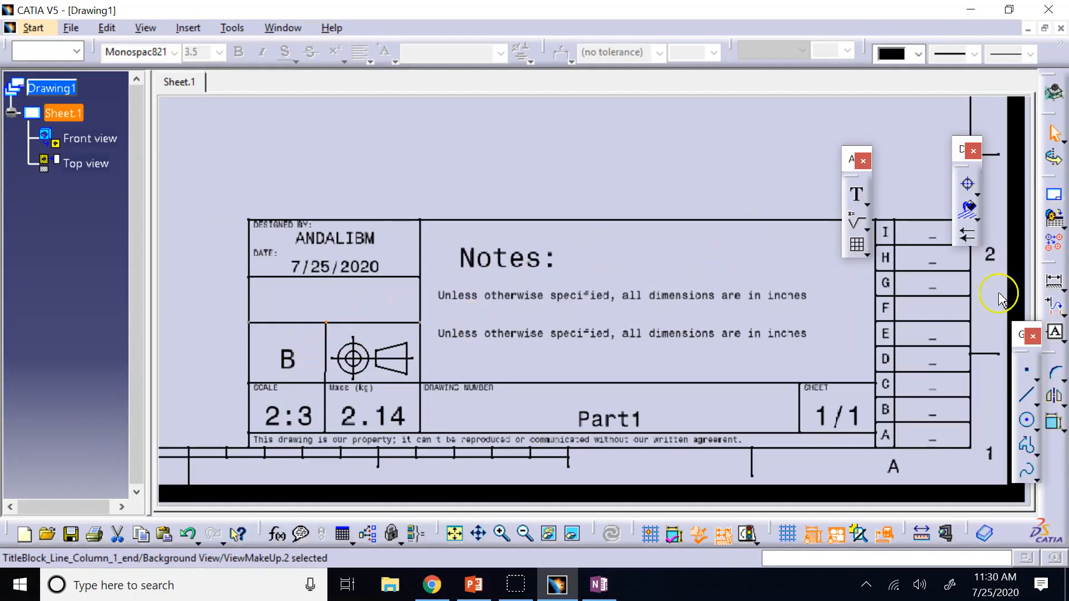
click(1028, 397)
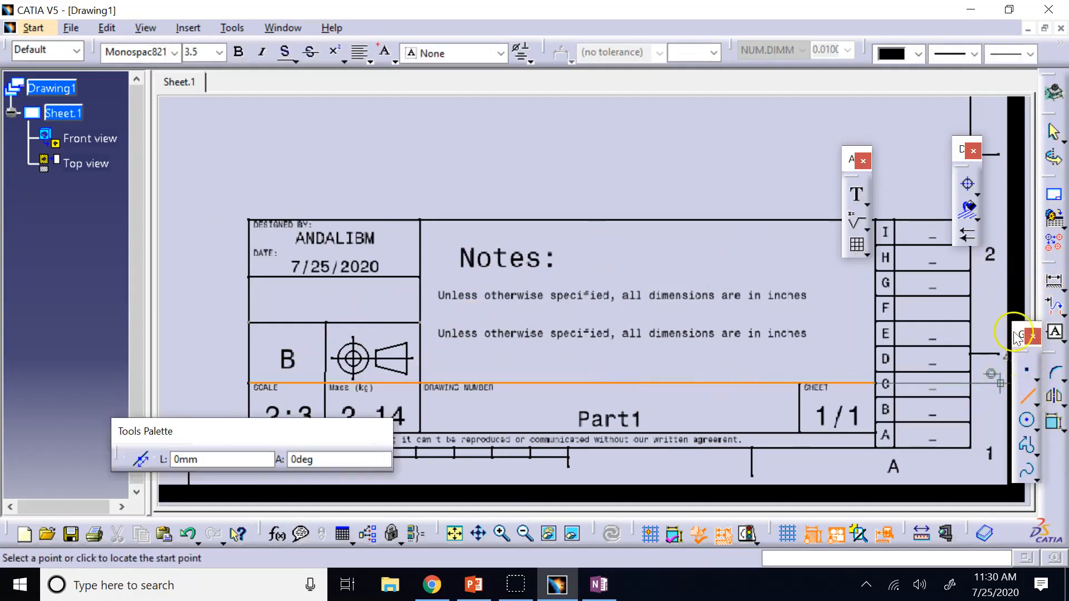
click(1027, 395)
click(312, 454)
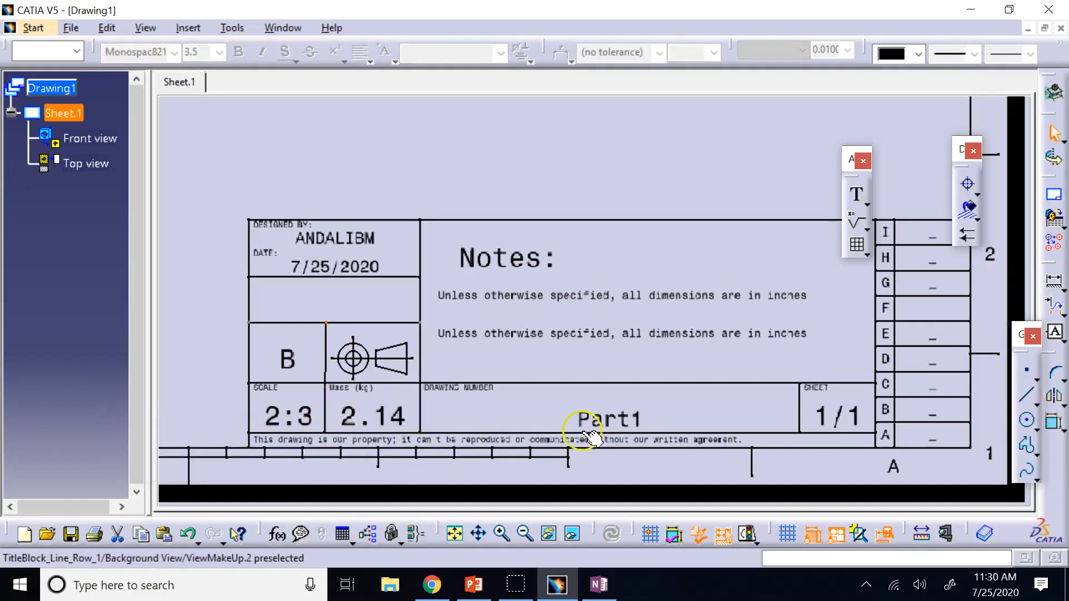
Step: Replace the text of the copied lower note in the title block with "and tolerances are: +- 0.002"
double_click(577, 335)
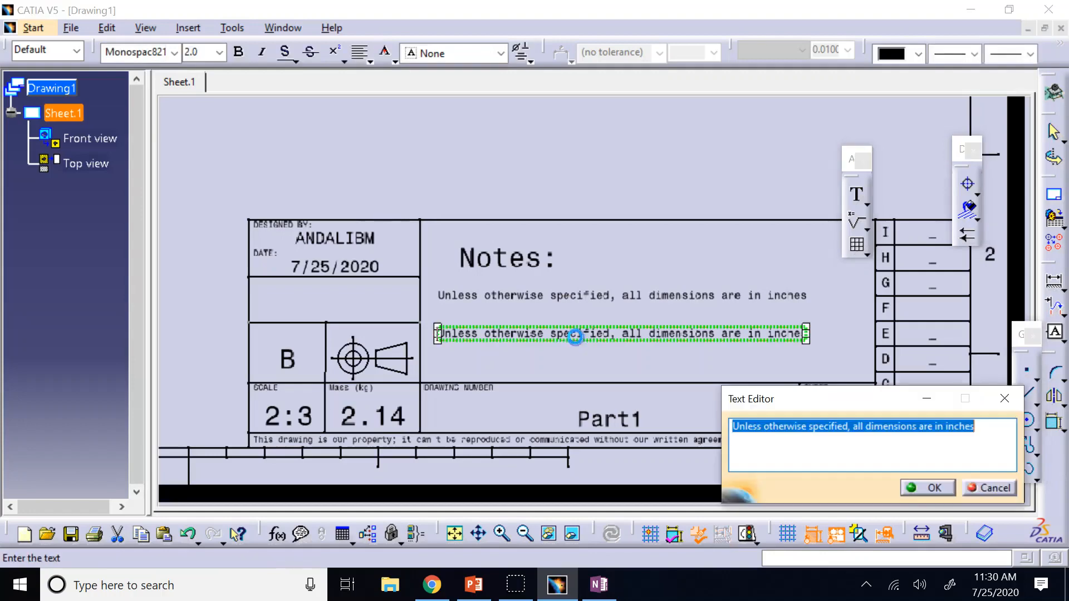
text(and )
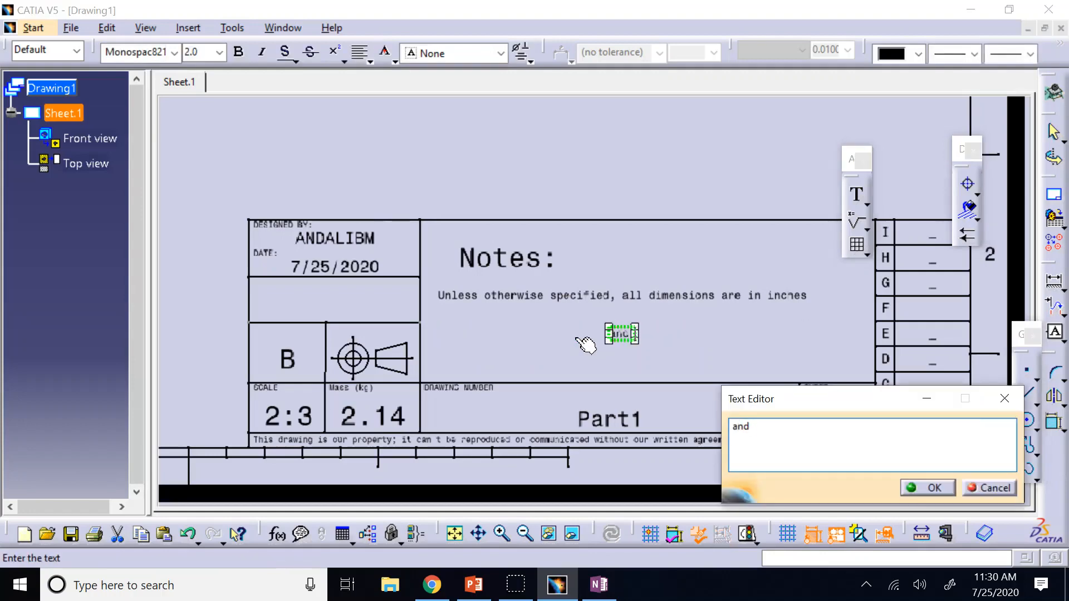
text(tolera)
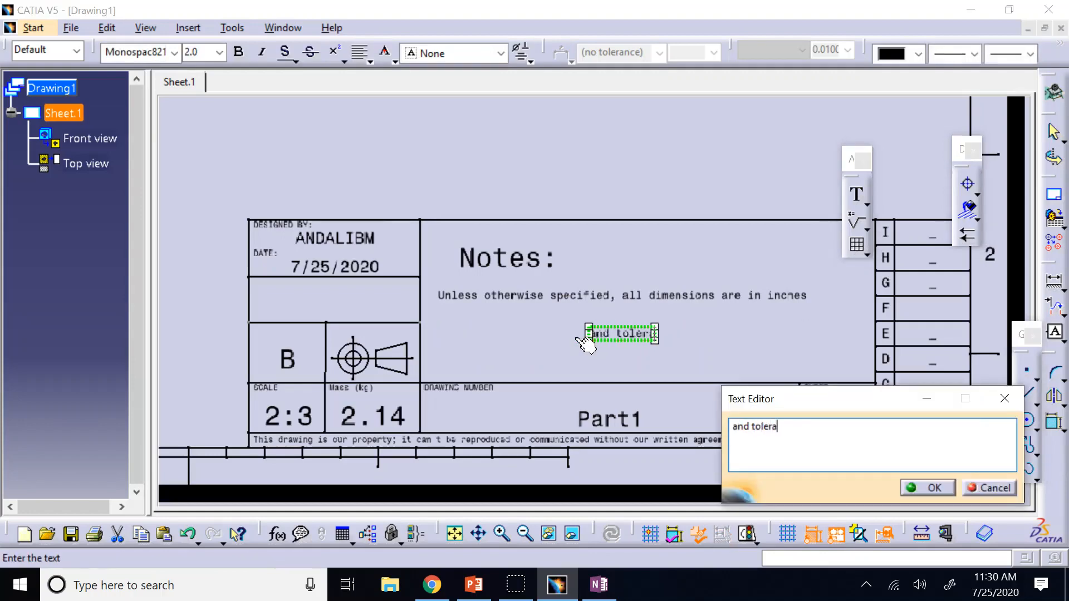
text(nces are)
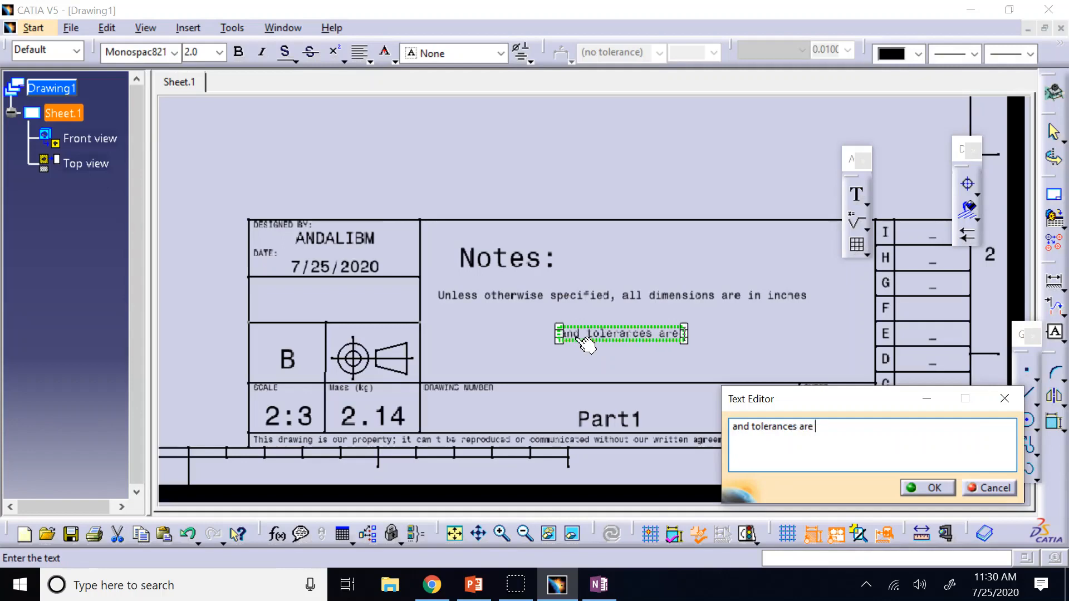
key(BackSpace)
text(:)
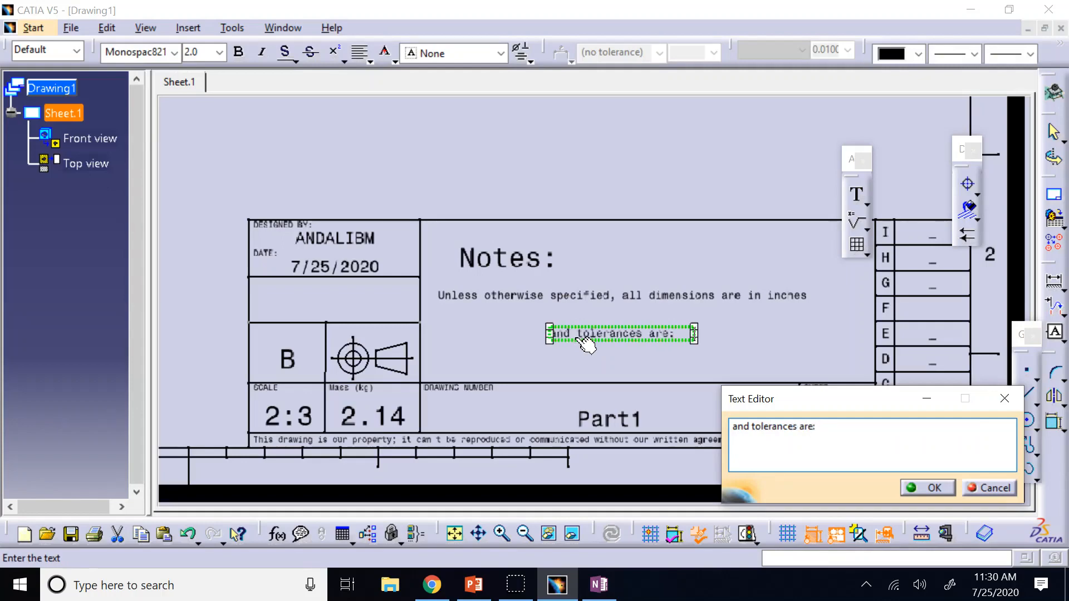
key(BackSpace)
text(+- 0)
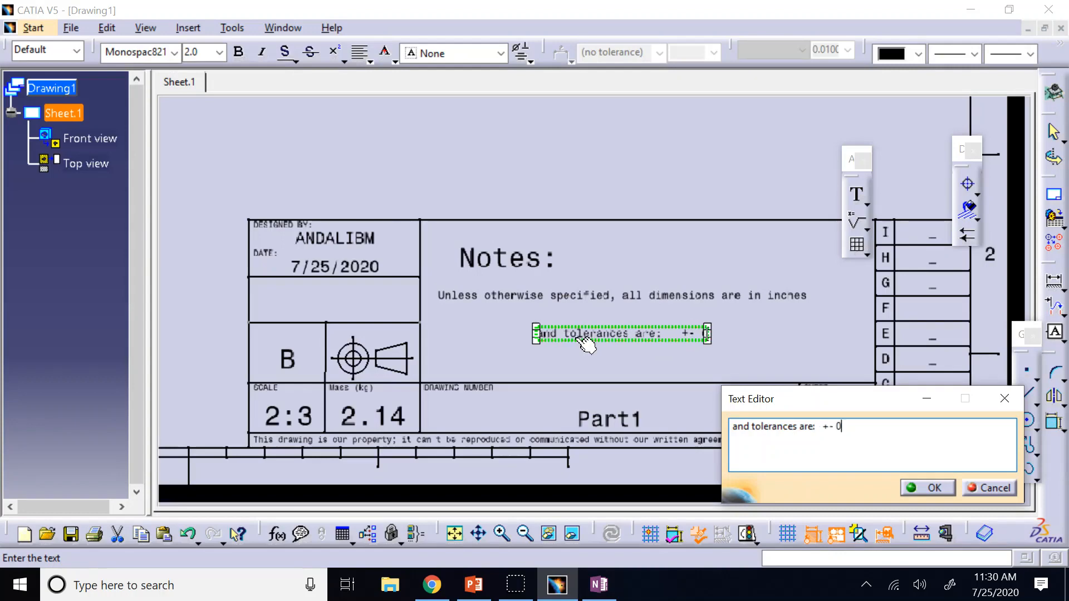
text(.002)
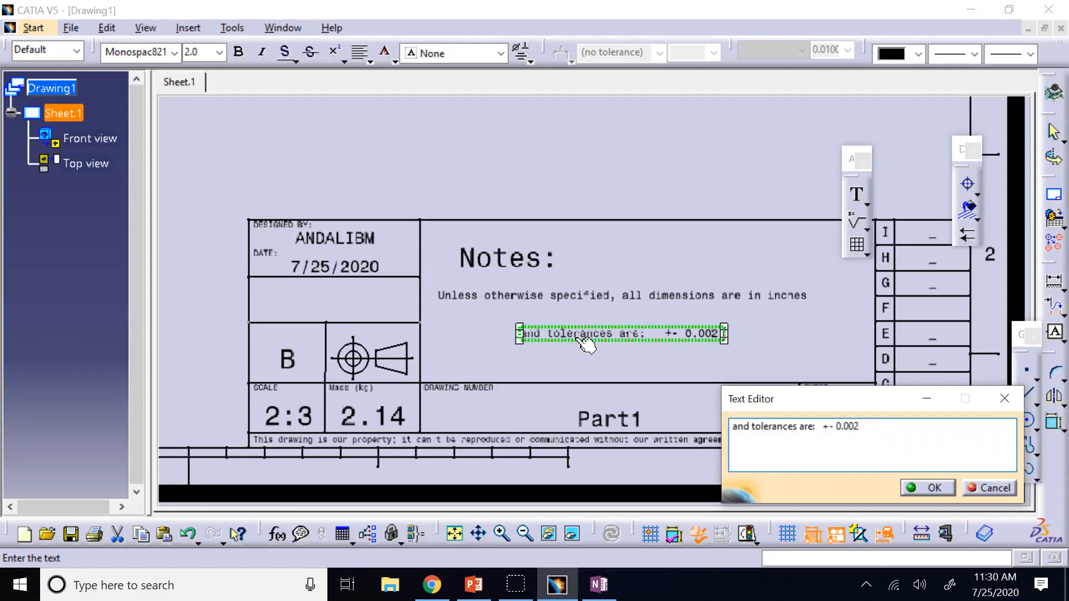
Step: Switch to PowerPoint, check the tolerance note example on the General Tolerance Notes slide, and return to the CATIA drawing
click(474, 584)
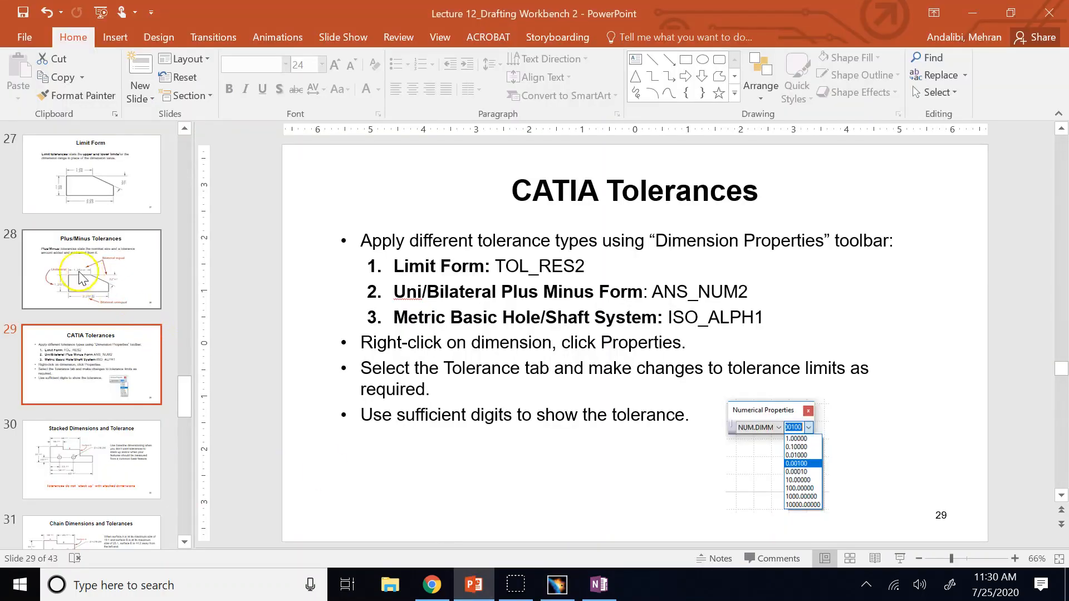
scroll(148, 506, down, 1)
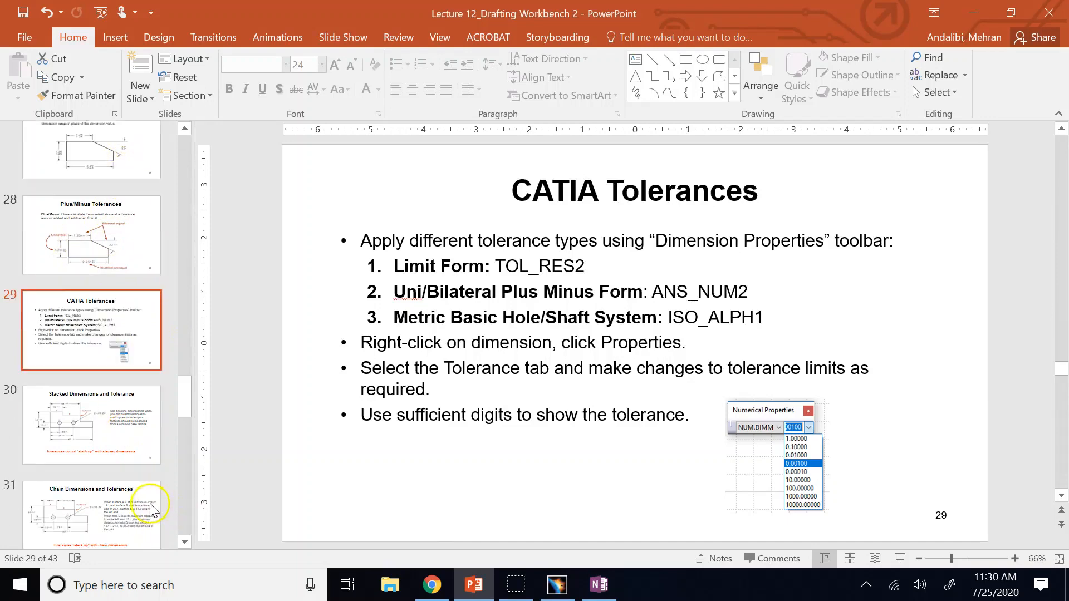
scroll(106, 211, up, 4)
click(106, 218)
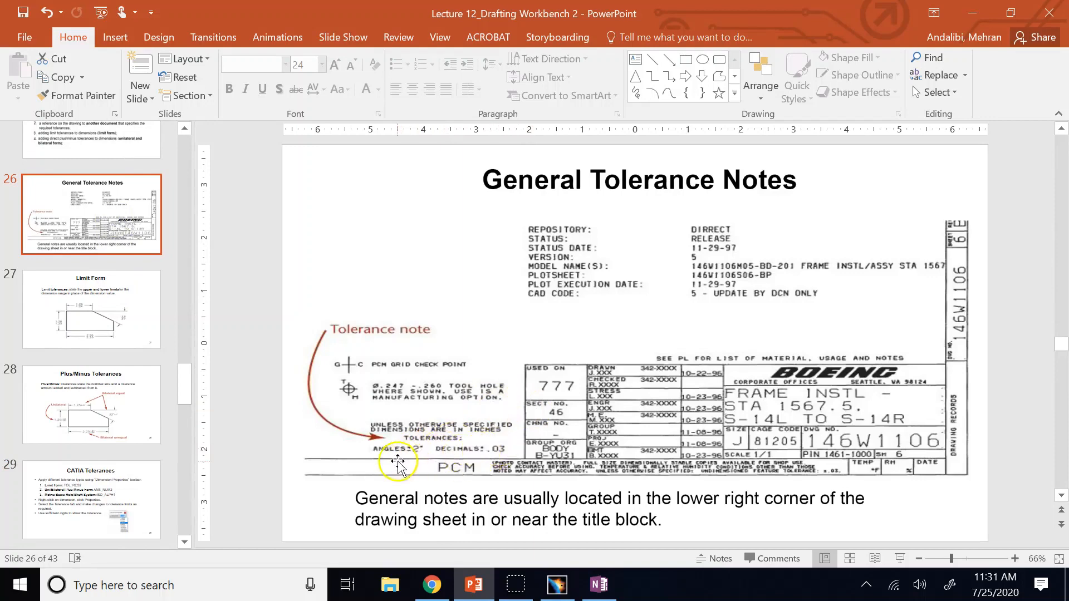
click(559, 586)
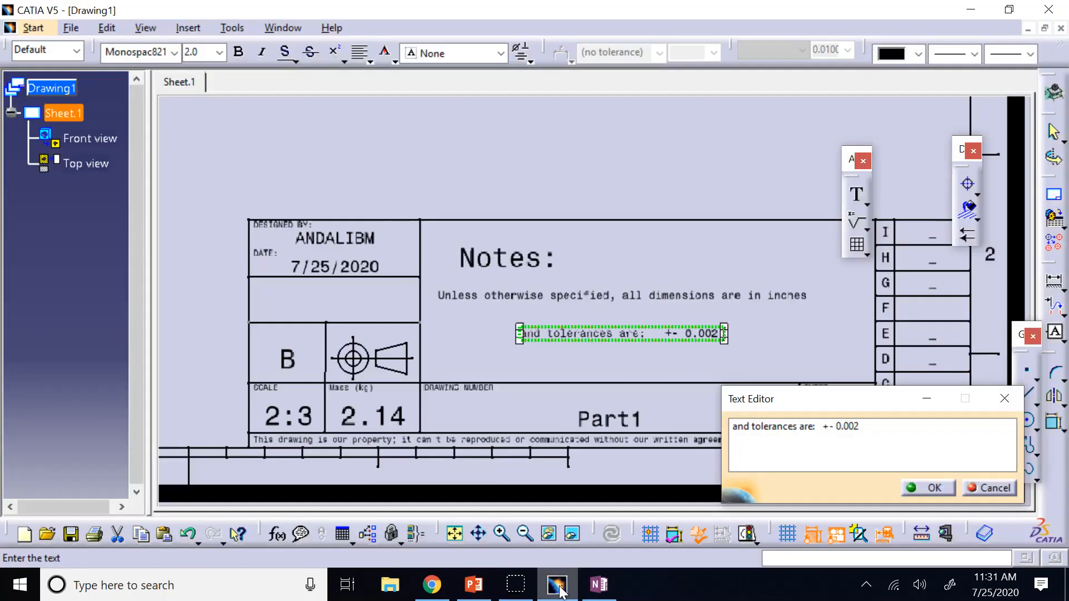
Step: Insert "decimal: " in front of the "+- 0.002" value in the tolerance note
click(824, 427)
click(824, 428)
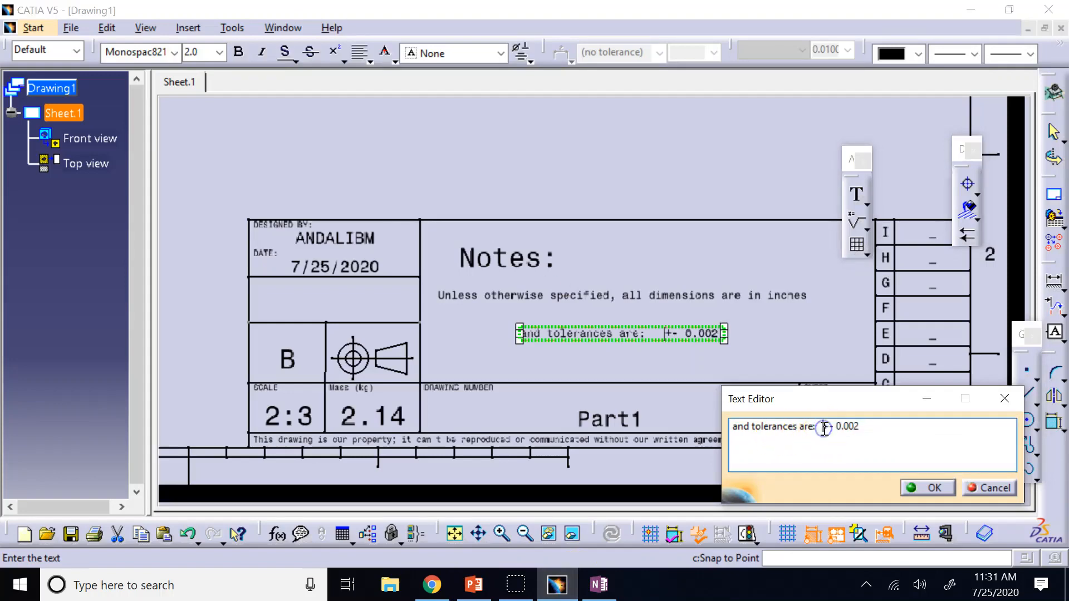
text(decimal)
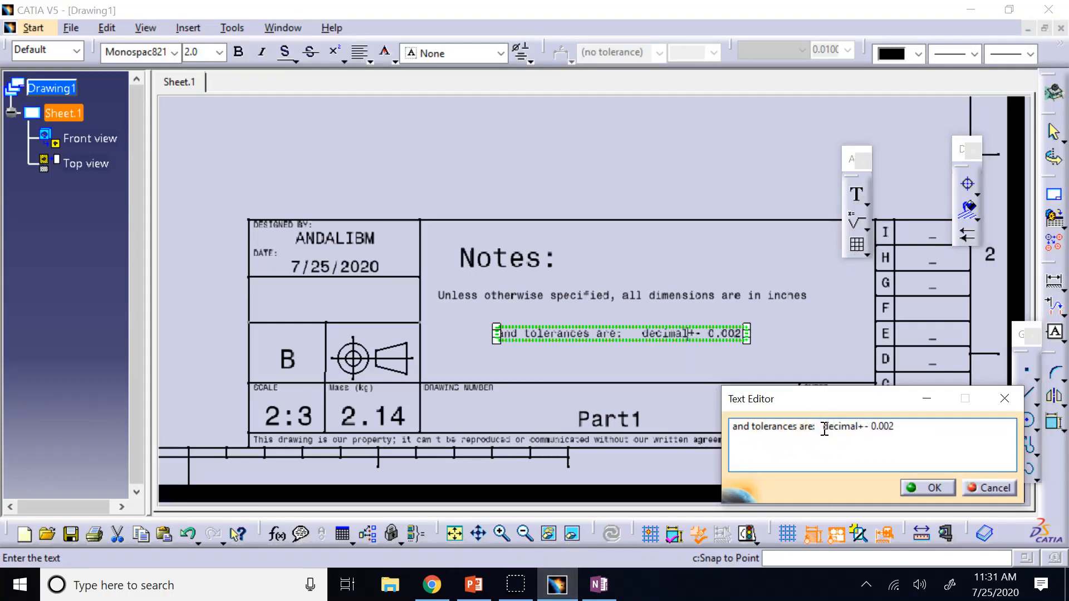
text(:)
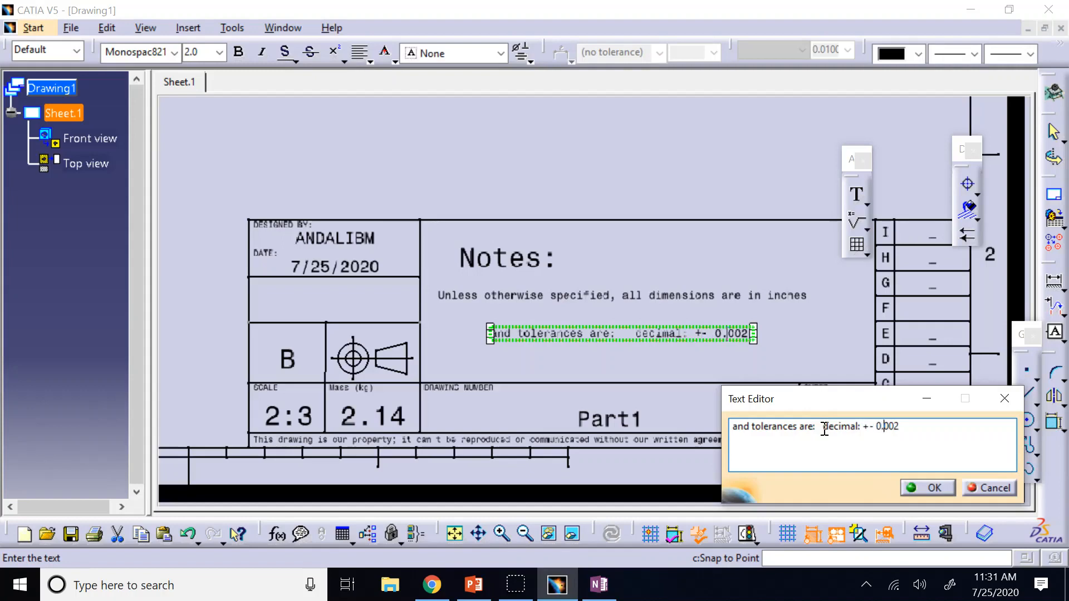
Step: Append "angles: +-0.1deg" to the tolerance note and shift the note slightly right so it stays within the notes cell
key(End)
text(a)
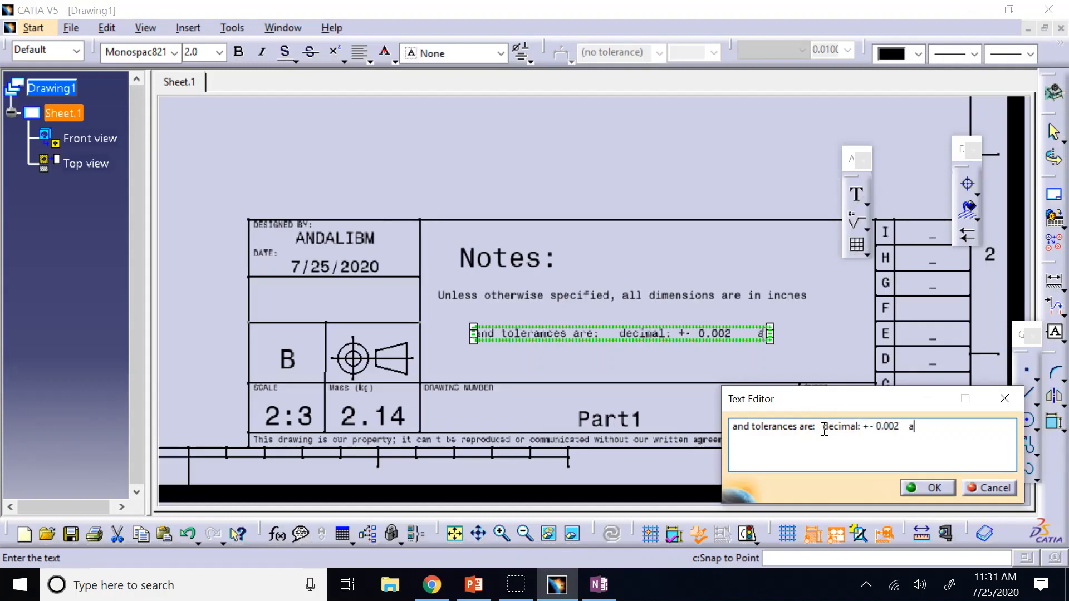
text(ngles: )
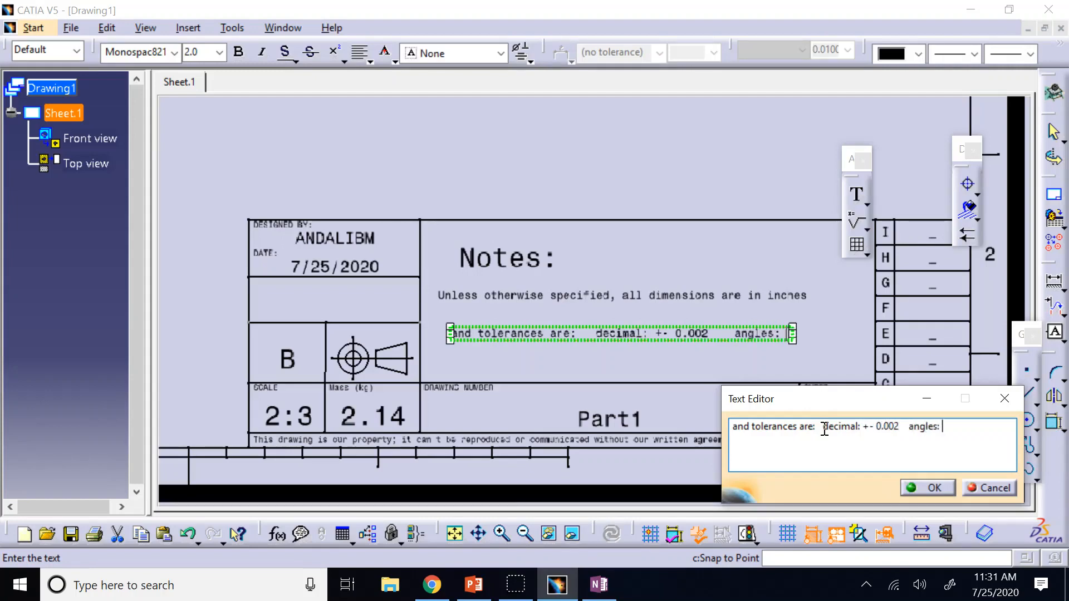
text(+_-)
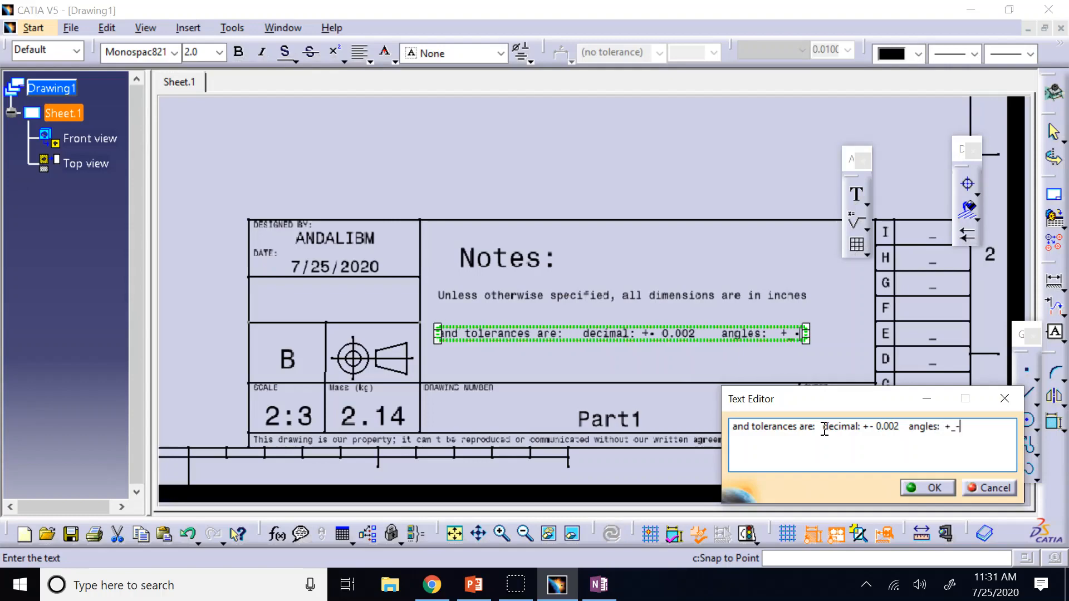
key(BackSpace)
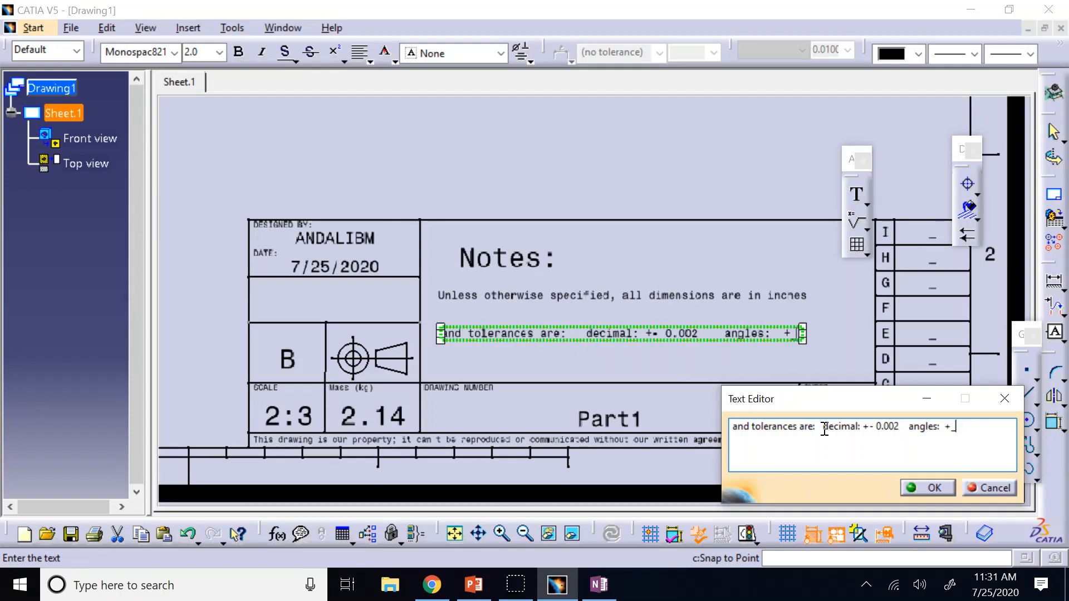
text(-)
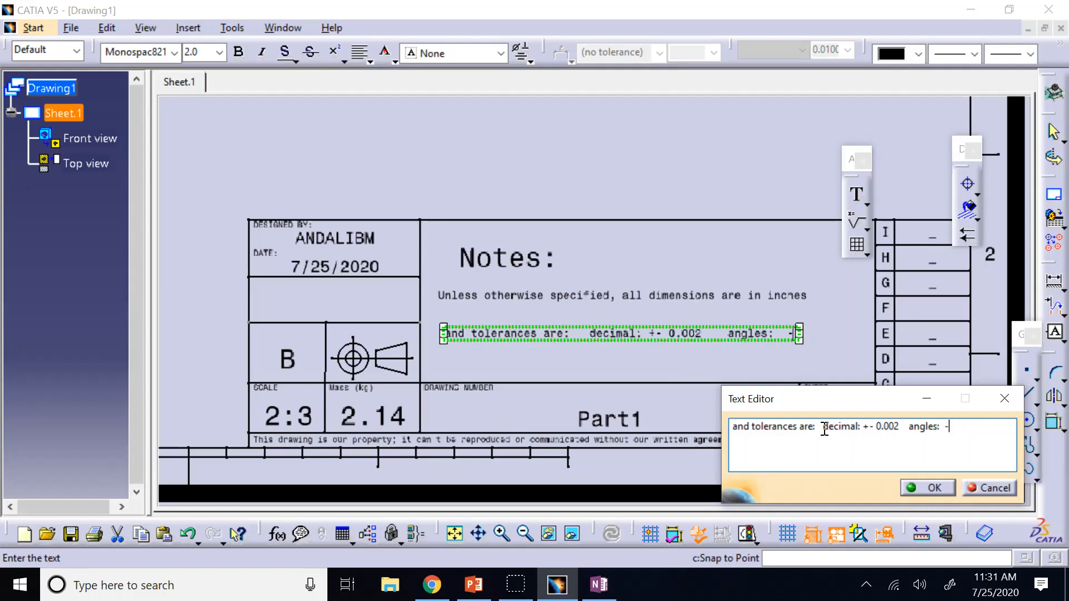
key(BackSpace)
text(+-)
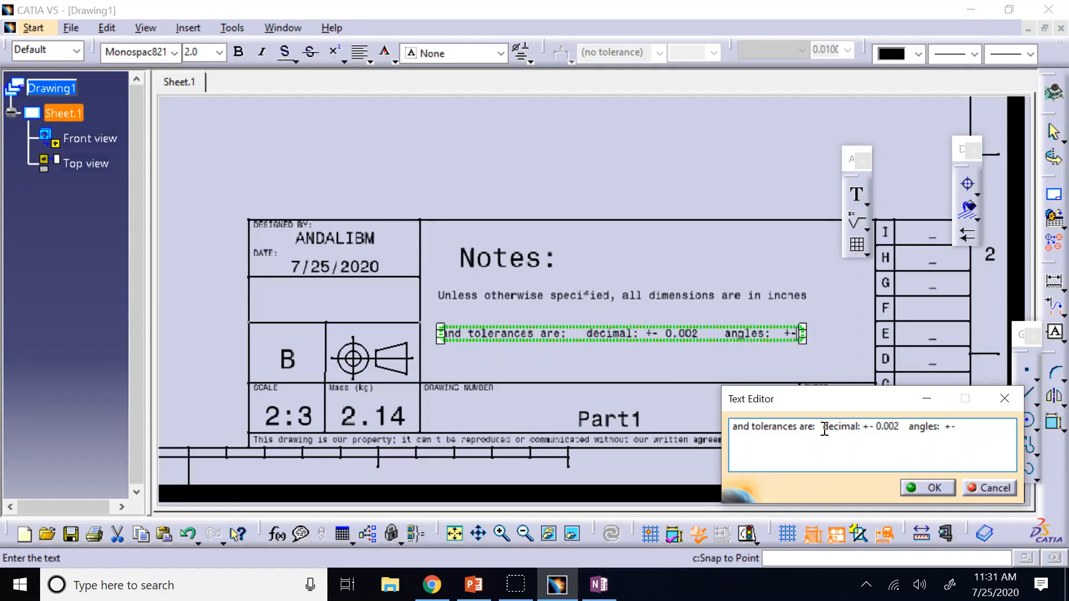
text(0.1)
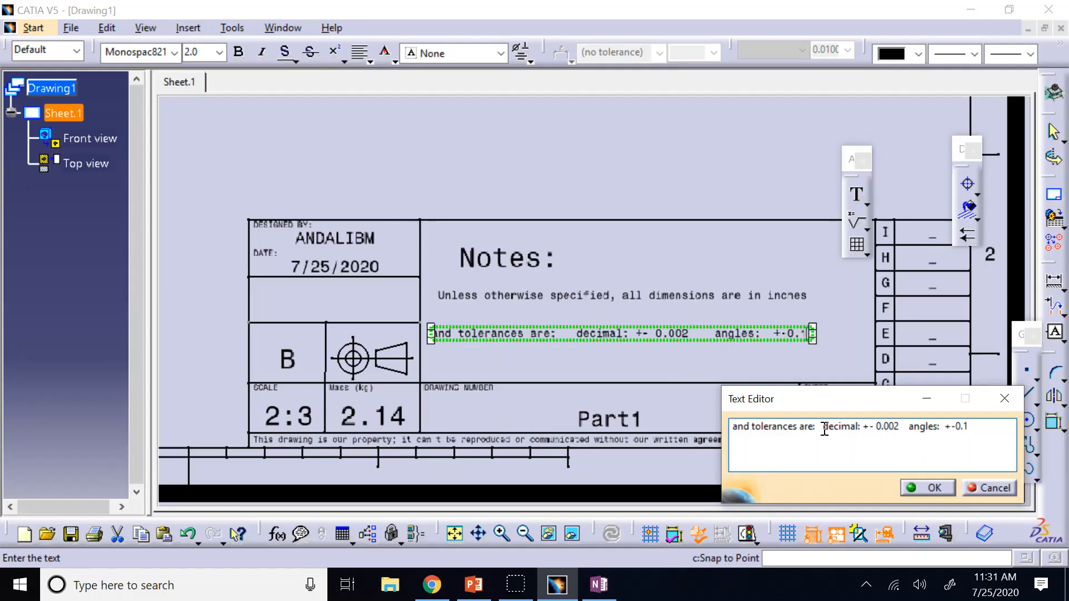
text(deg)
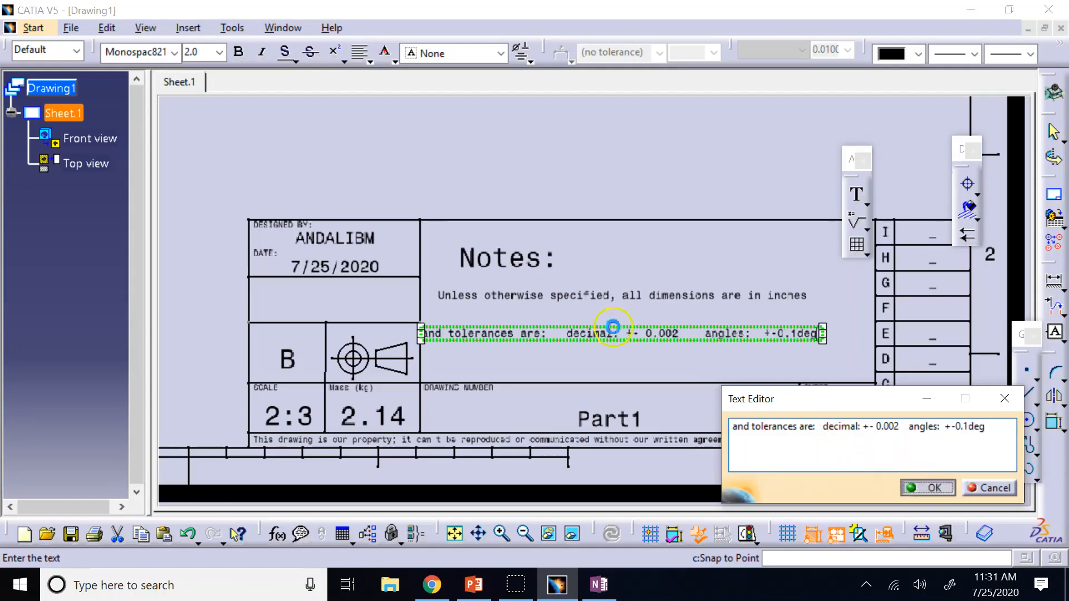
click(613, 327)
drag(727, 336, 756, 339)
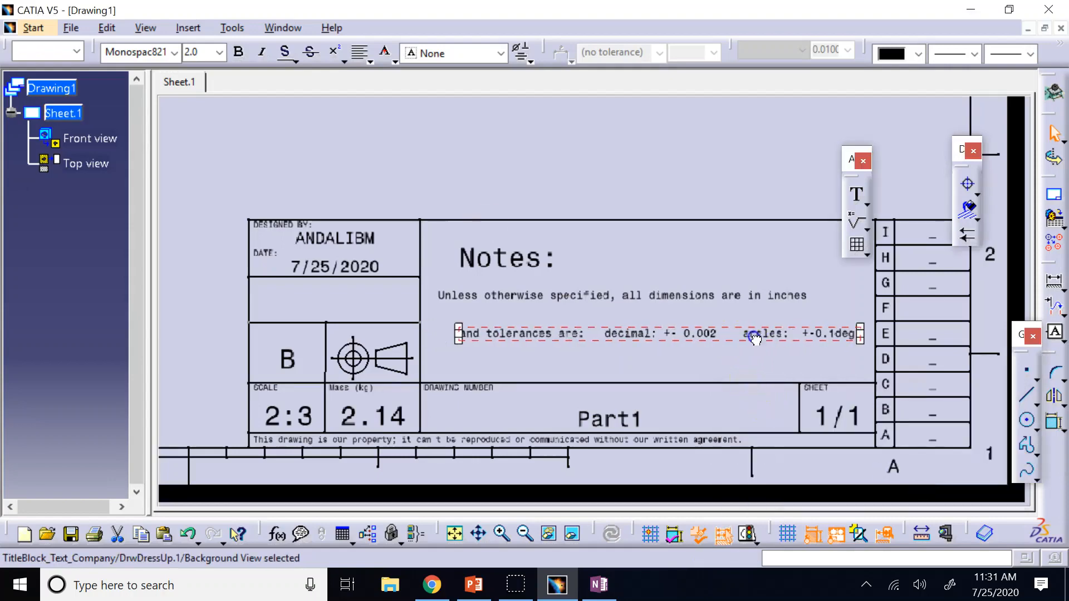
click(668, 172)
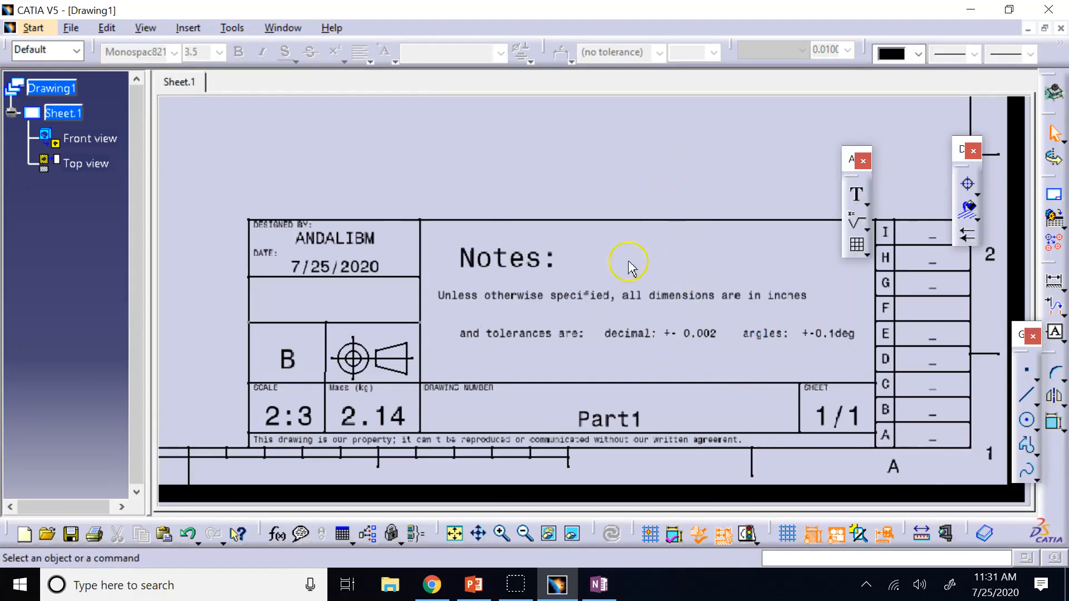
click(635, 301)
mouse_move(635, 301)
mouse_down()
mouse_move(650, 298)
mouse_move(640, 296)
mouse_up()
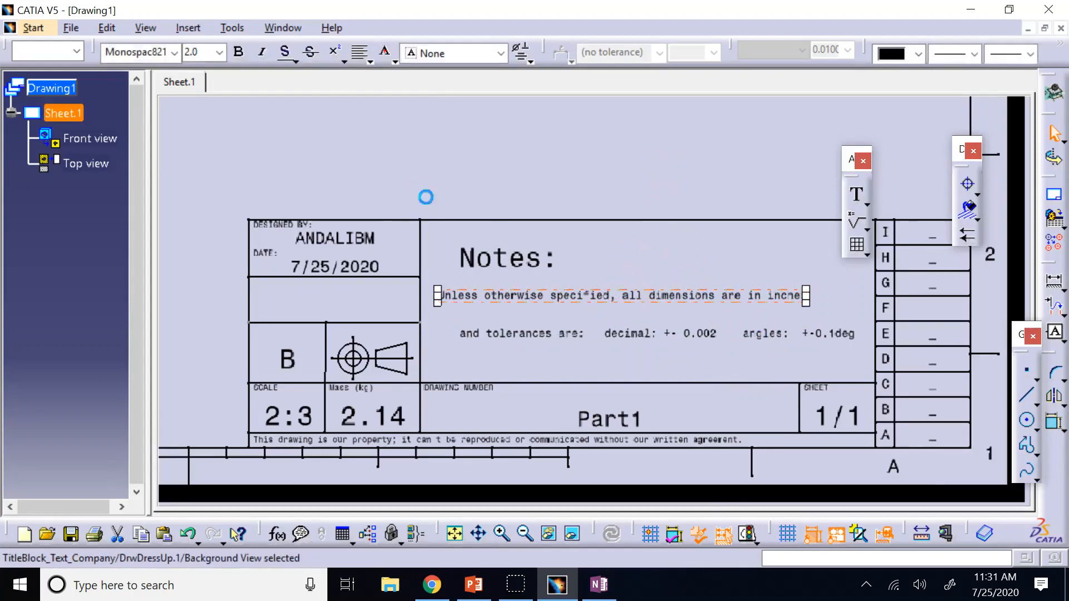
click(614, 182)
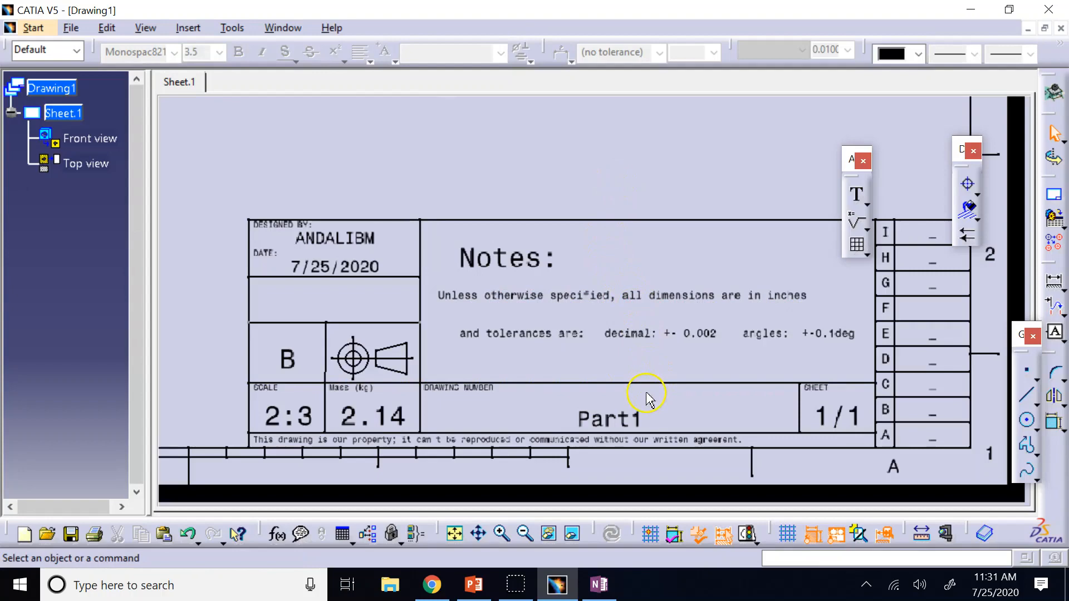
click(508, 274)
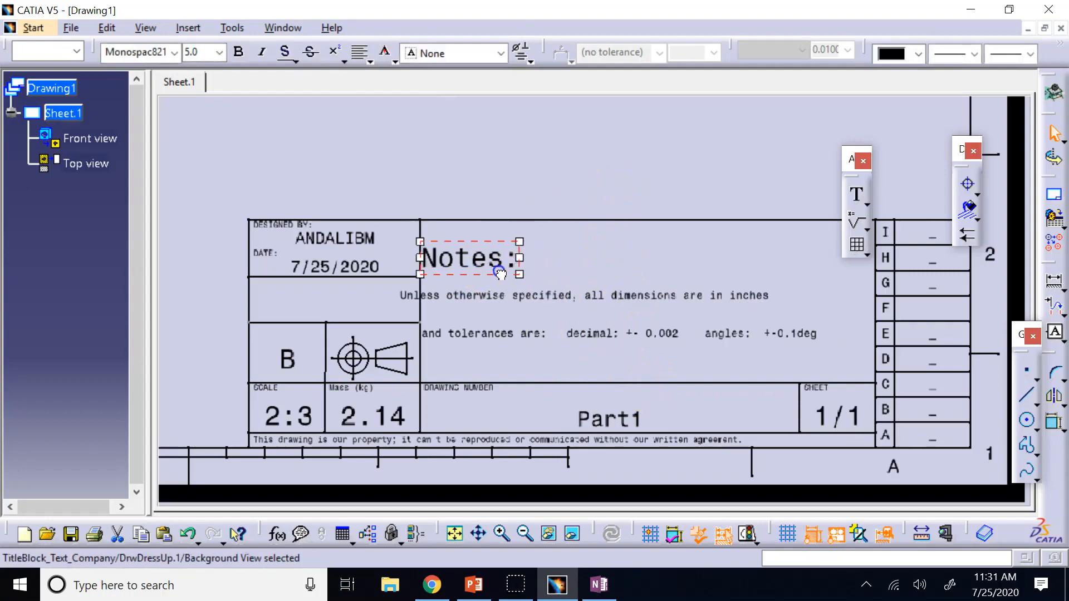
click(538, 177)
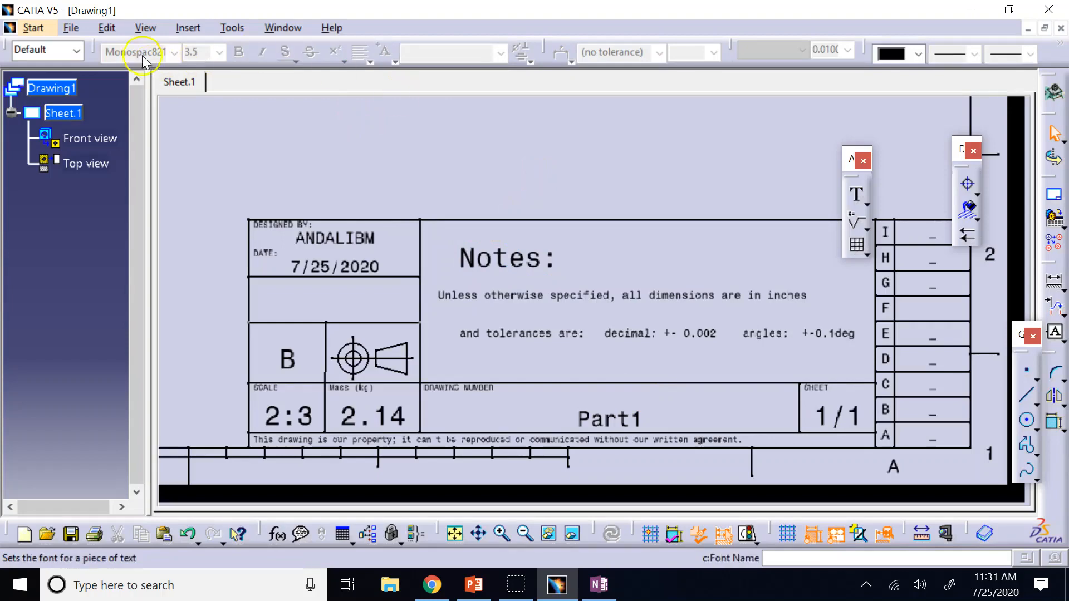
Step: Switch the drawing from the sheet background back to the working views
click(107, 28)
click(149, 461)
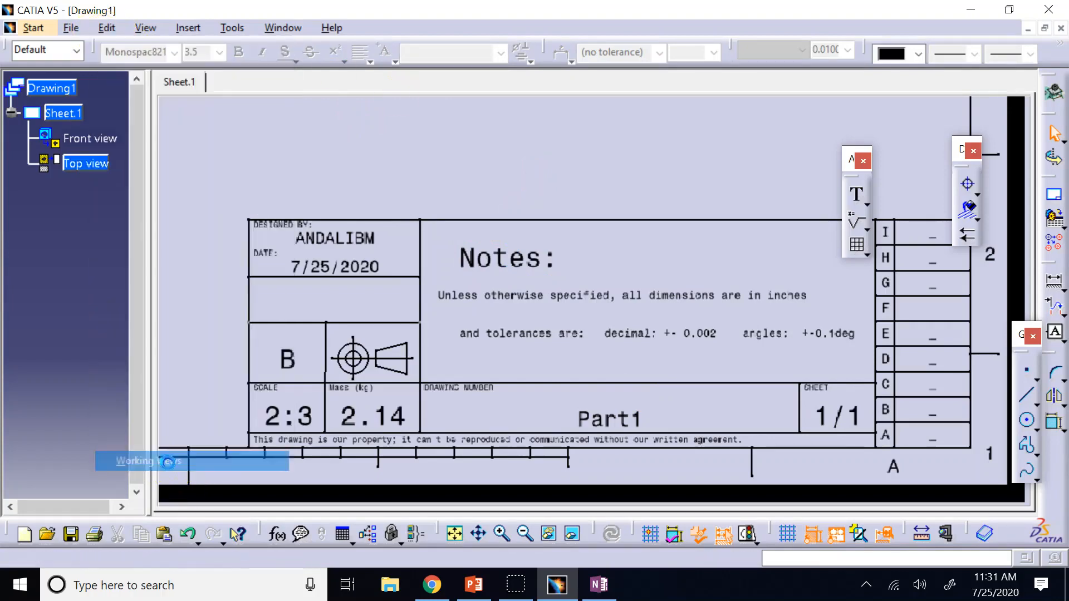
click(458, 535)
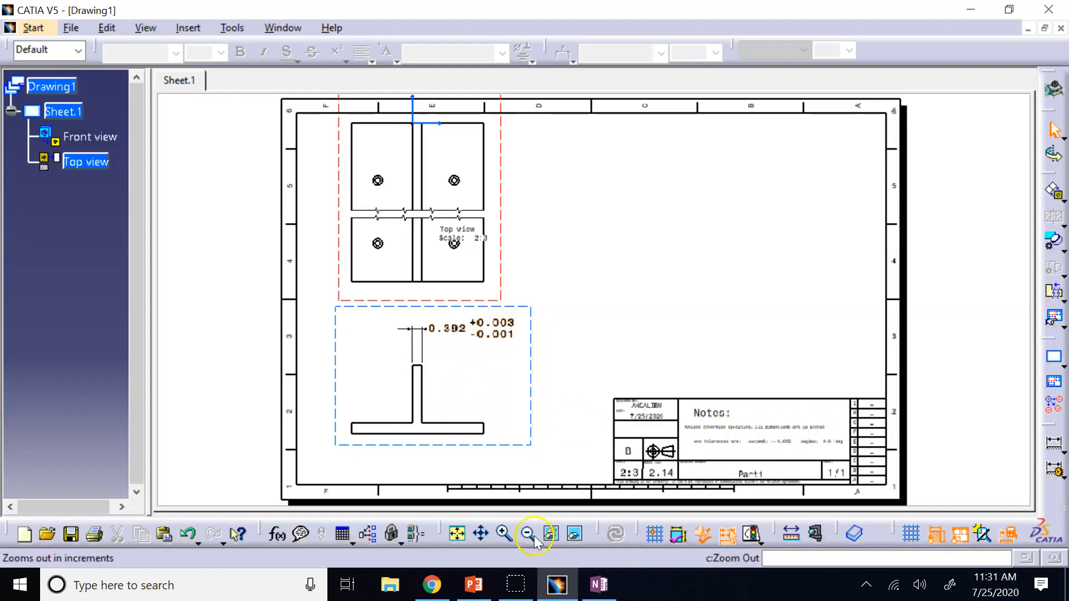
Step: Dimension the overall flange width along the bottom edge of the front view and place the dimension below the profile
click(506, 533)
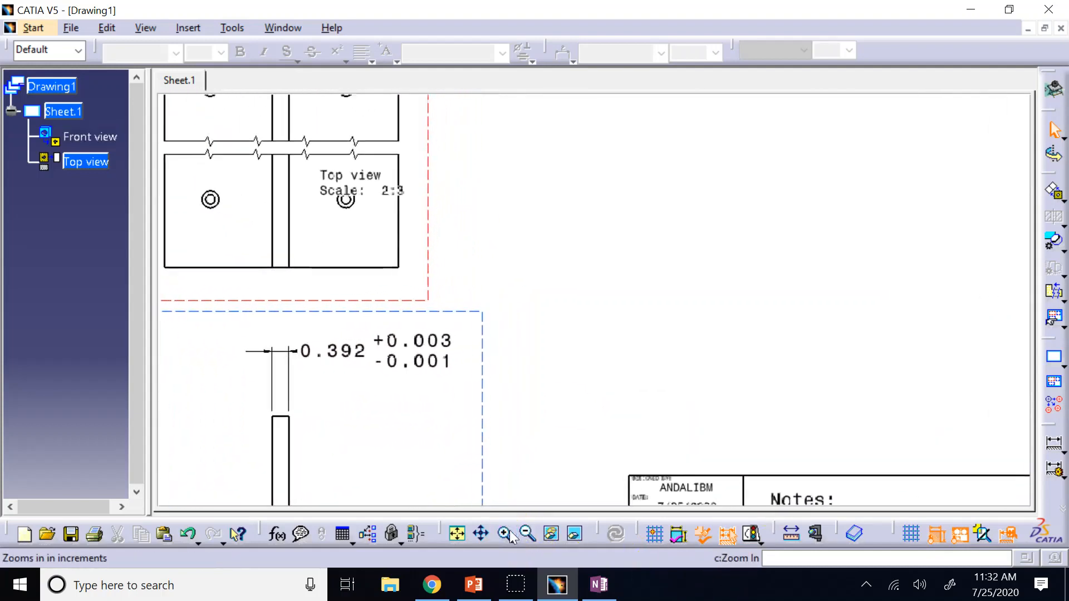
middle_drag(790, 465, 707, 311)
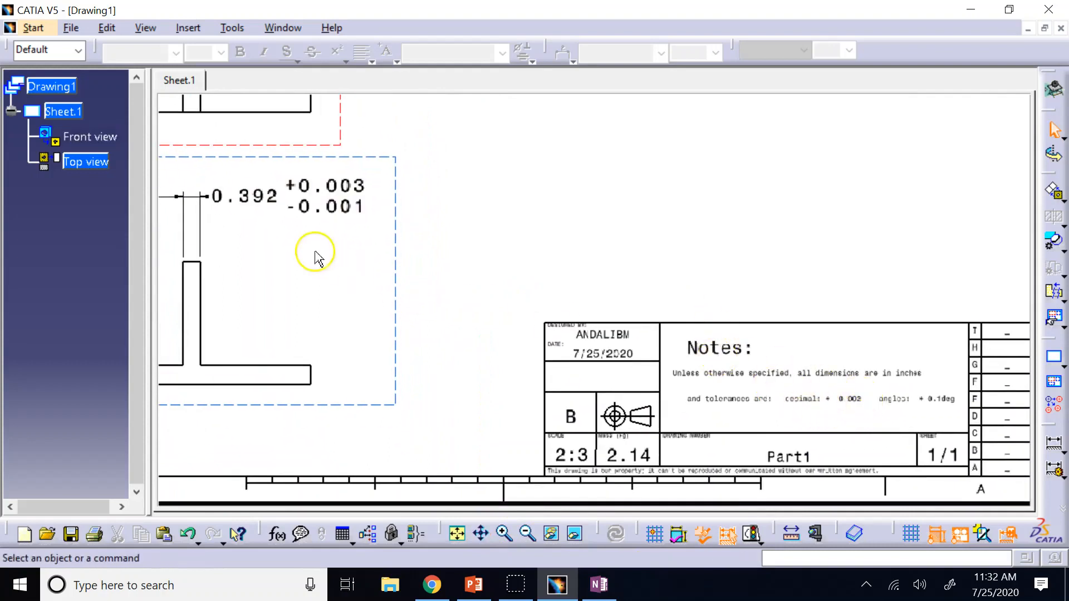
click(479, 530)
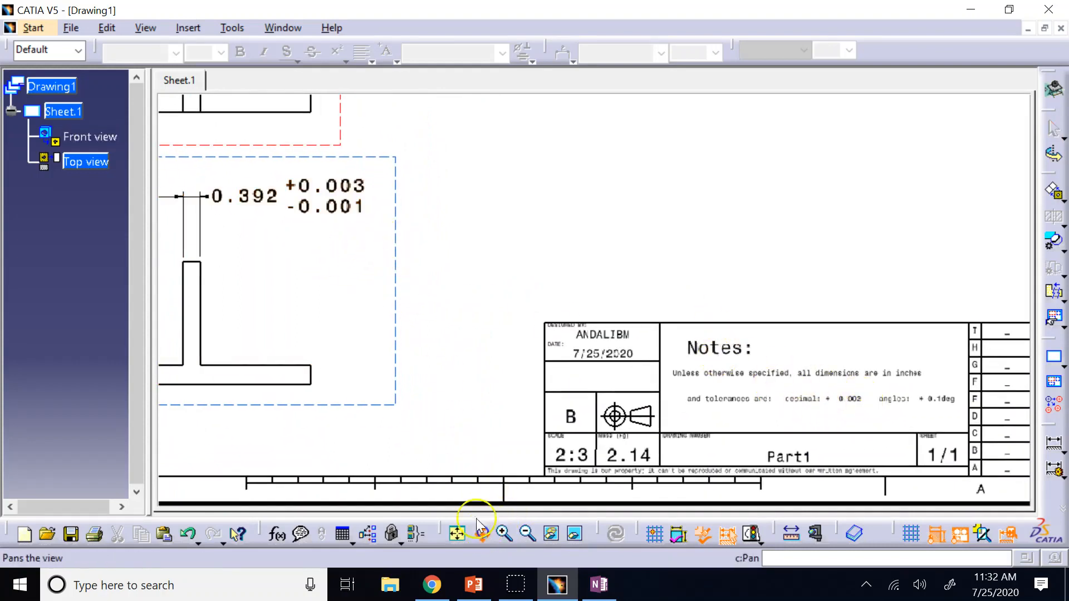
drag(435, 354, 646, 335)
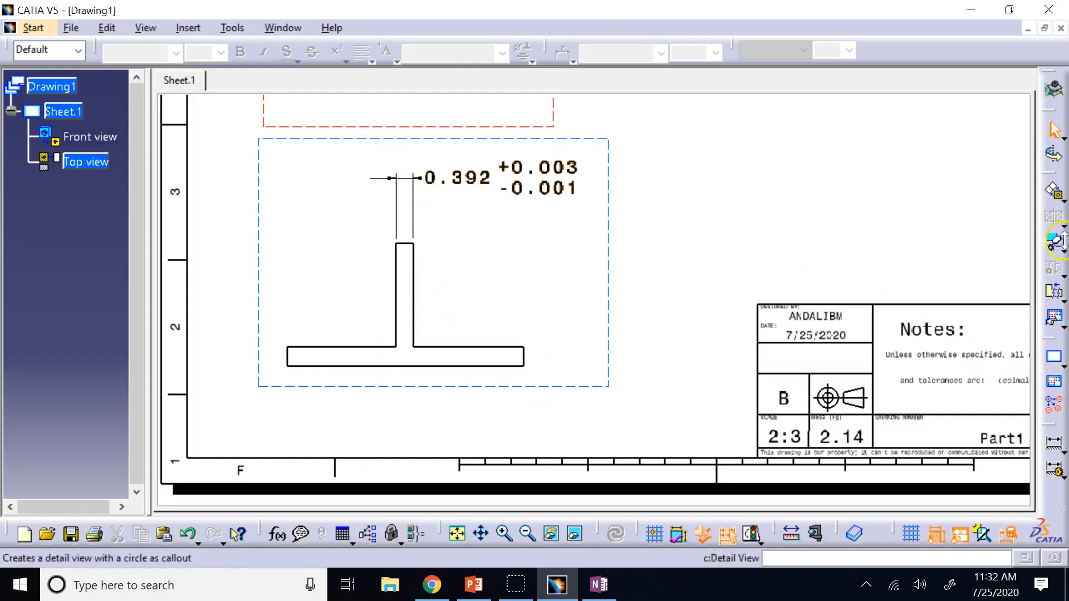
click(1054, 443)
click(392, 367)
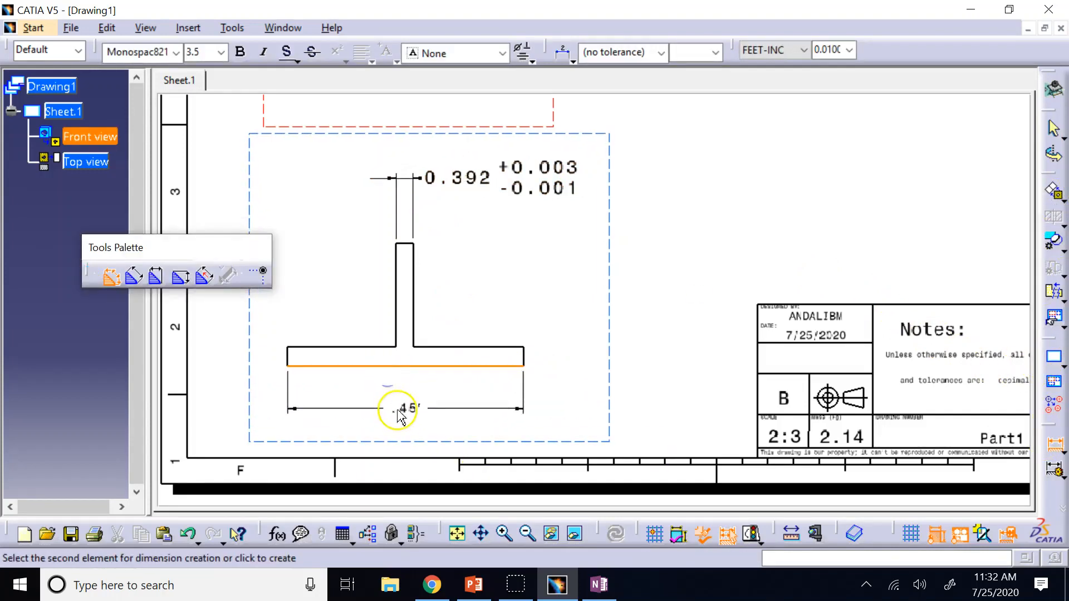
click(402, 411)
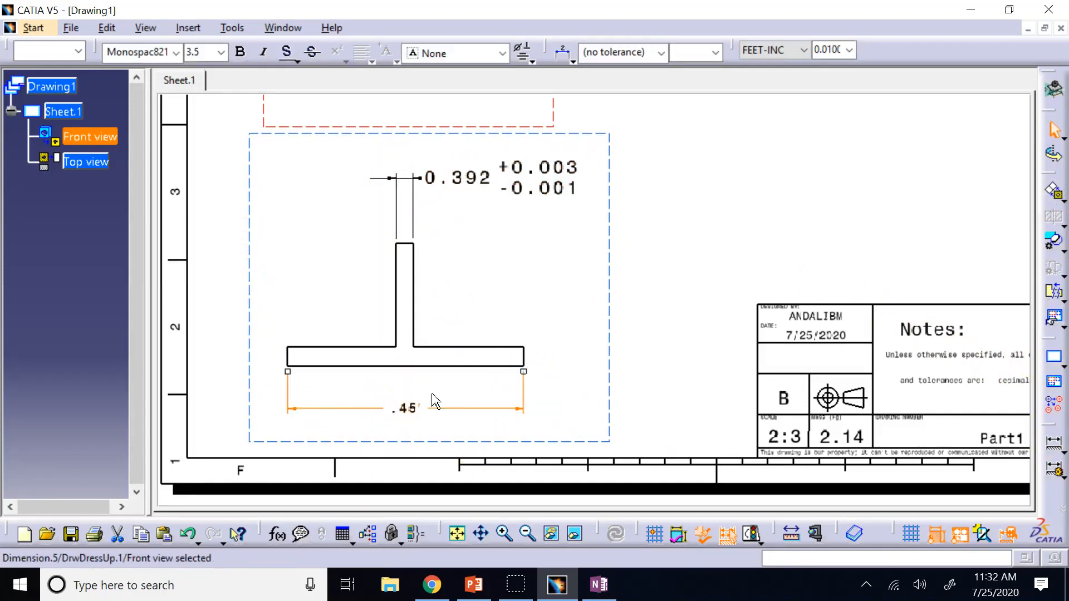
Step: Set the flange width dimension's numerical display to inches (in) with 0.00100 precision
click(802, 50)
click(769, 230)
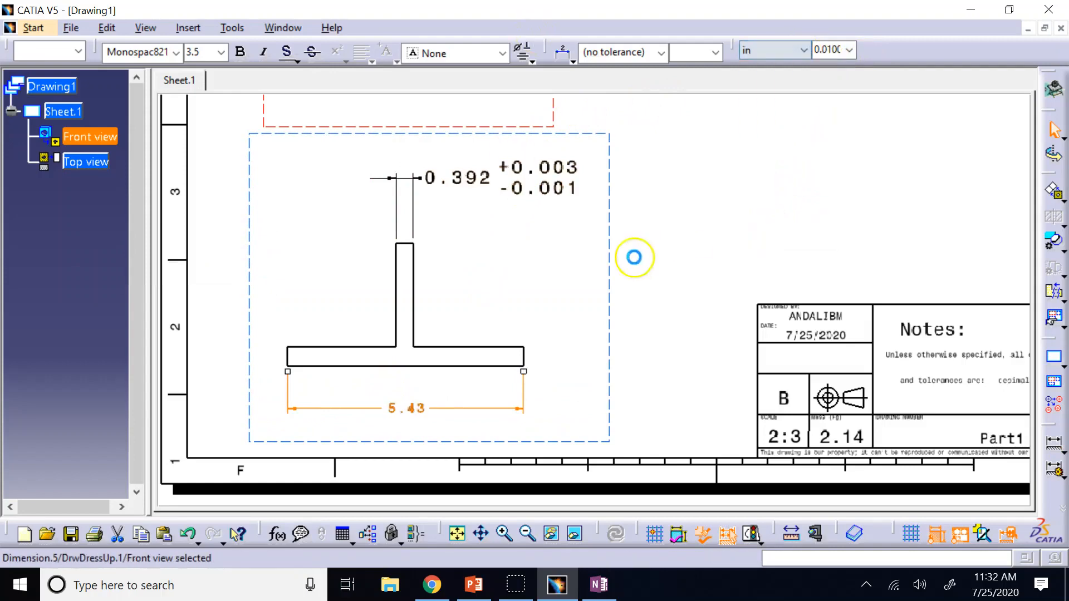
click(684, 272)
click(407, 409)
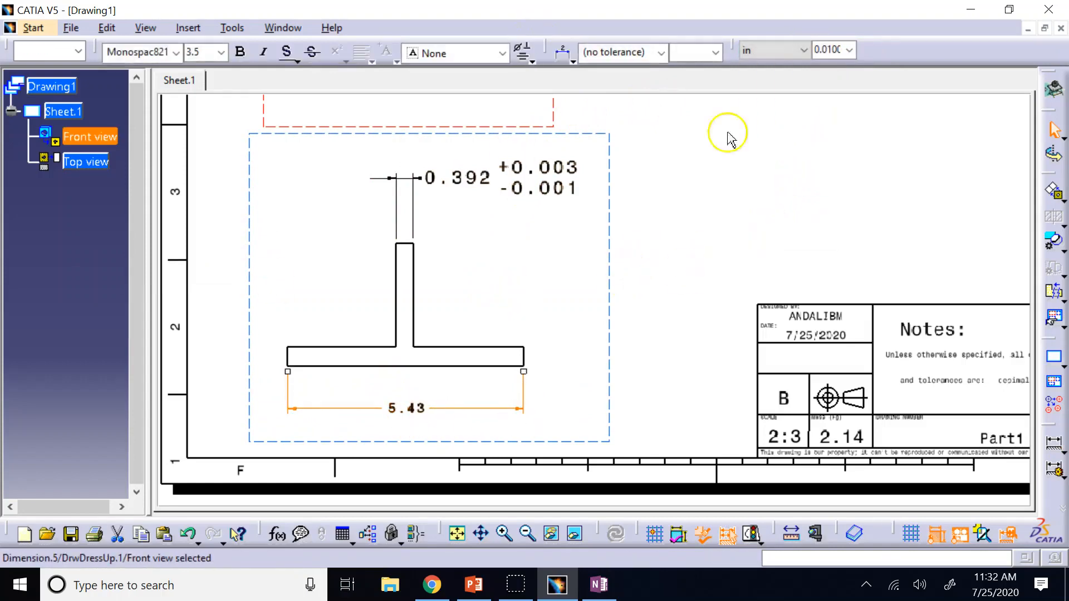
click(850, 49)
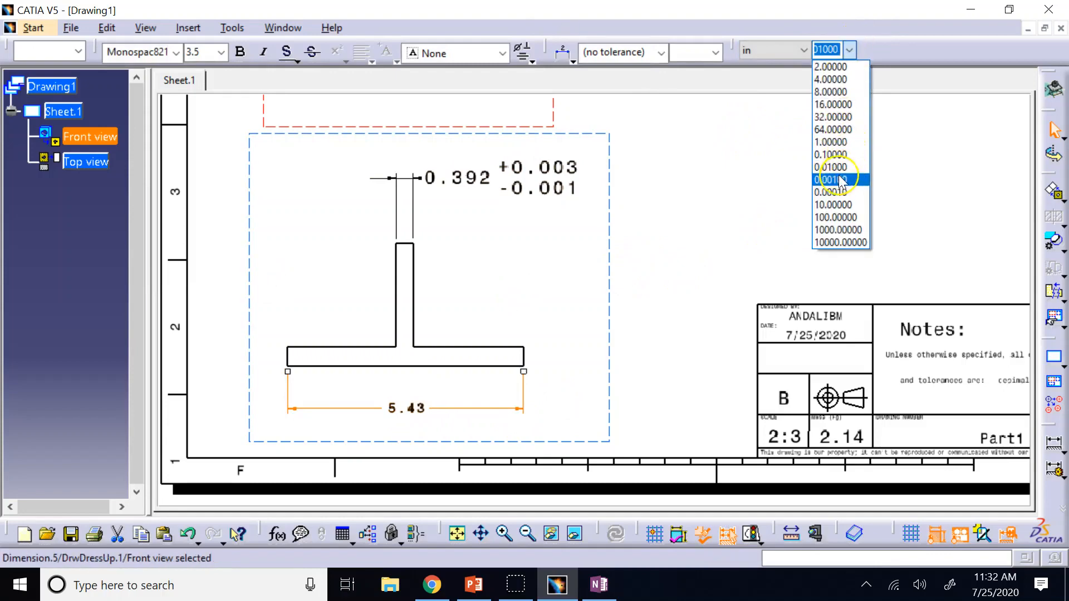
click(841, 177)
click(710, 272)
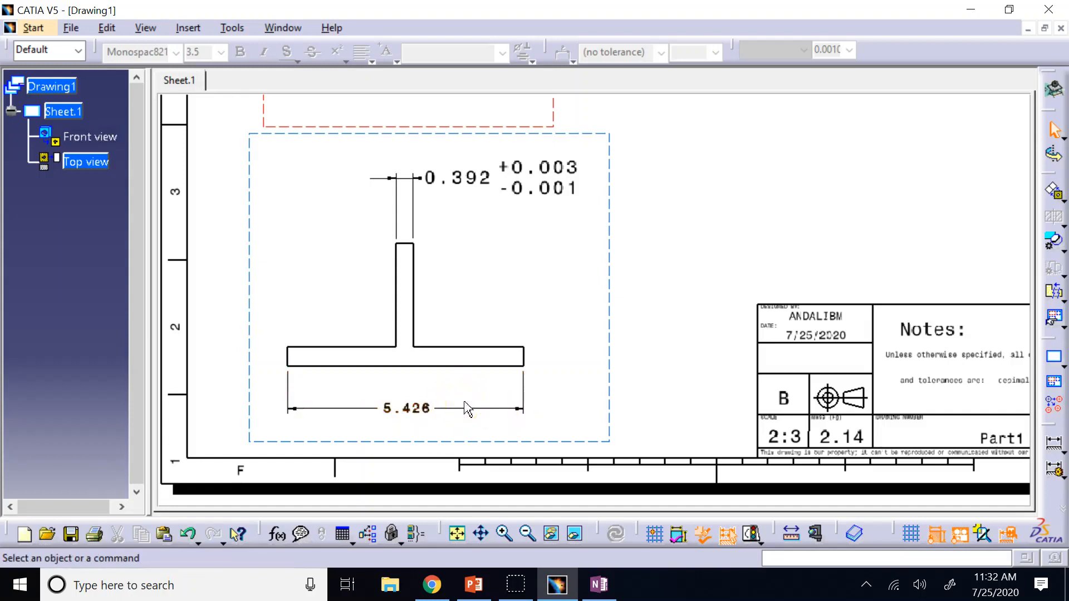
click(540, 200)
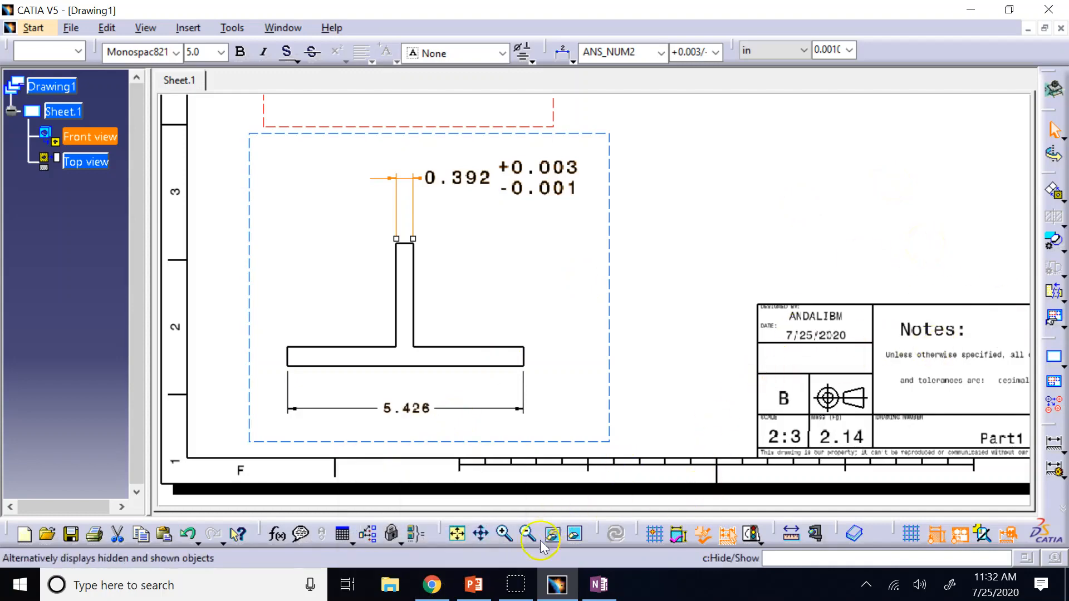
Step: Switch to Chrome, check the ANSI and ISO title block templates in the course modules, and return to CATIA to examine the drawing's title block
click(434, 593)
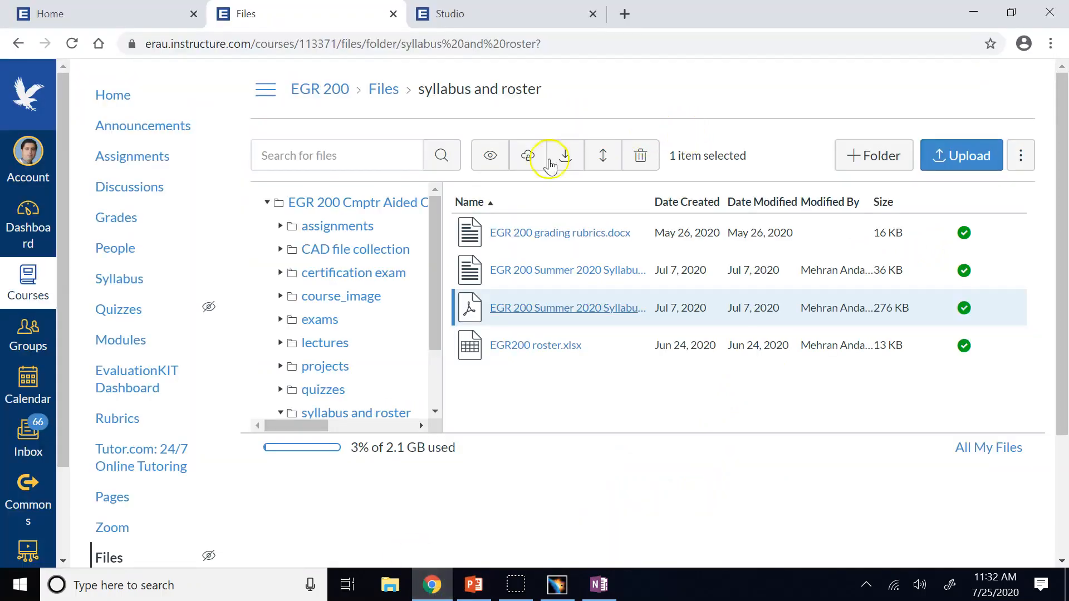
click(141, 338)
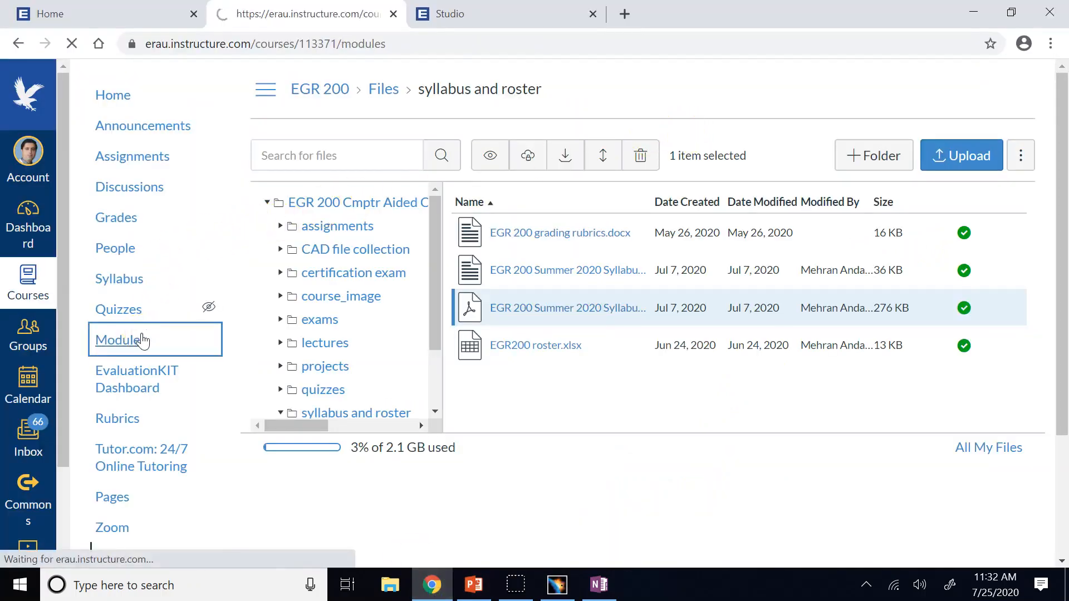
scroll(536, 279, down, 10)
scroll(538, 280, down, 6)
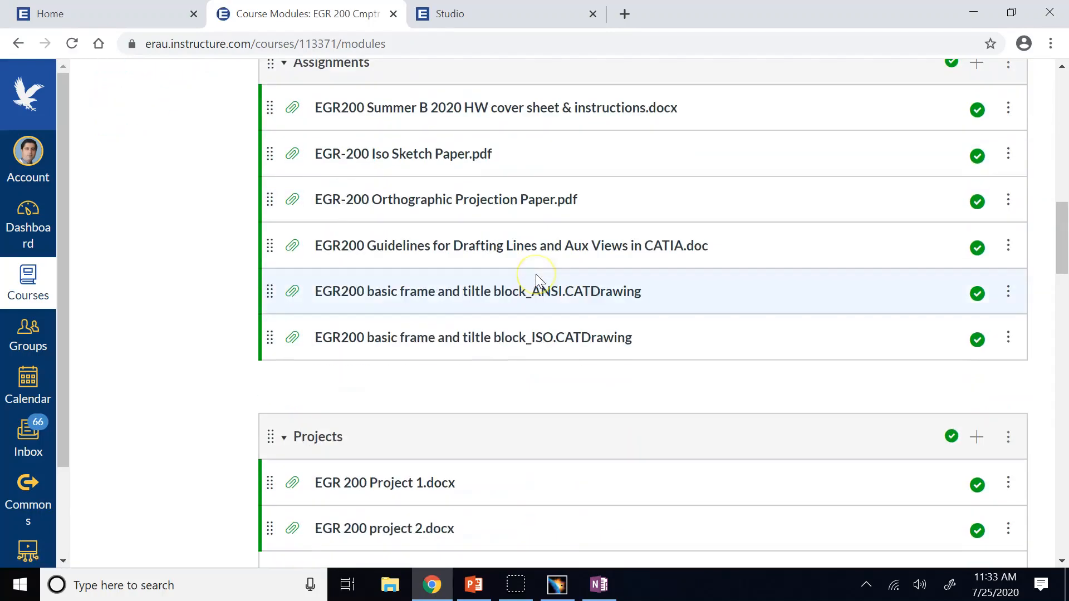
scroll(537, 280, up, 2)
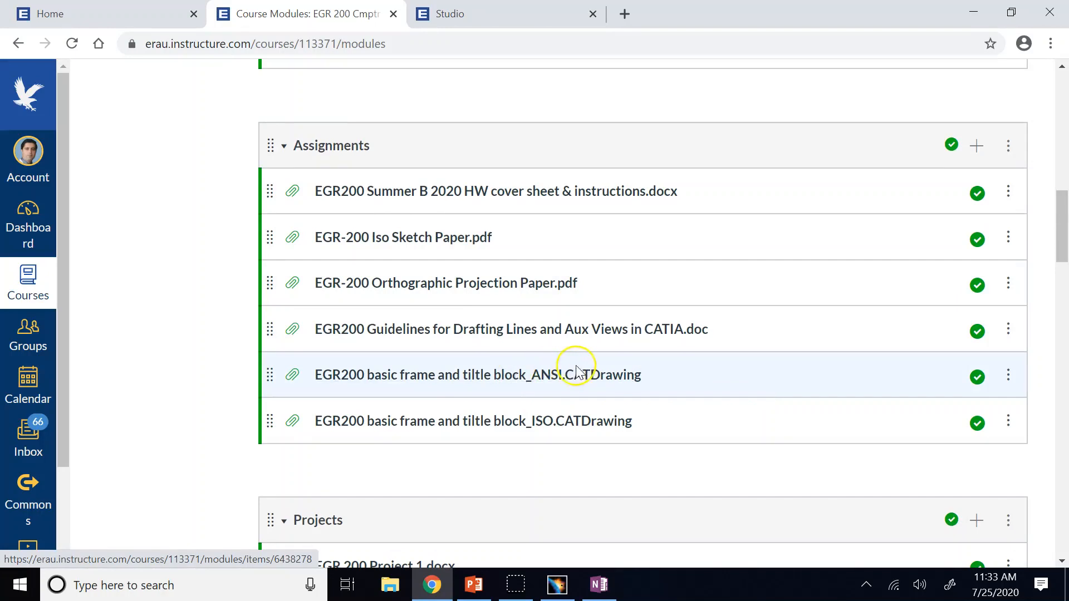
click(559, 425)
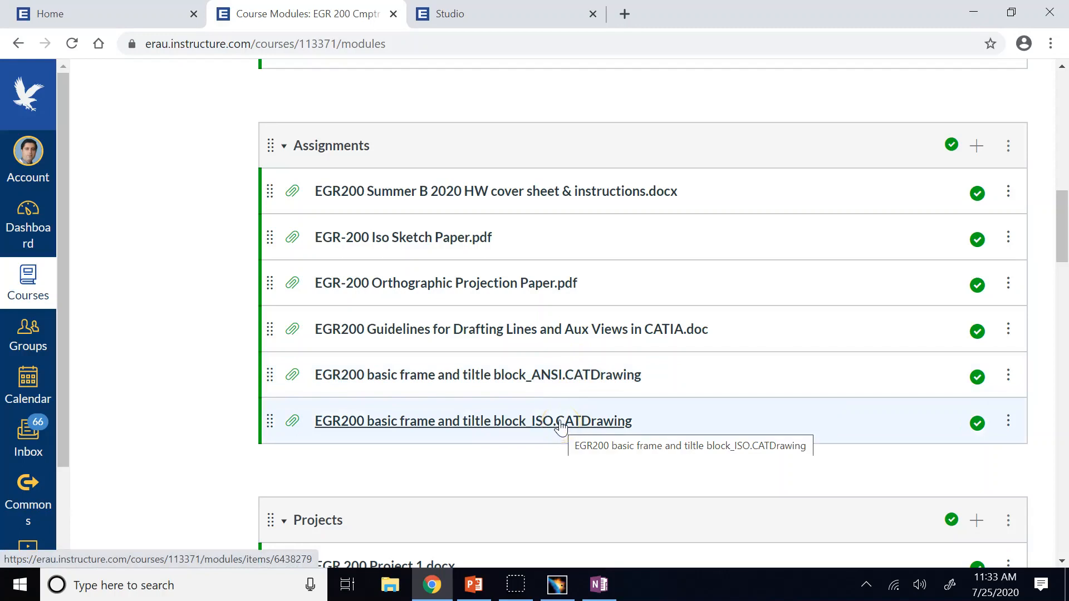
click(527, 379)
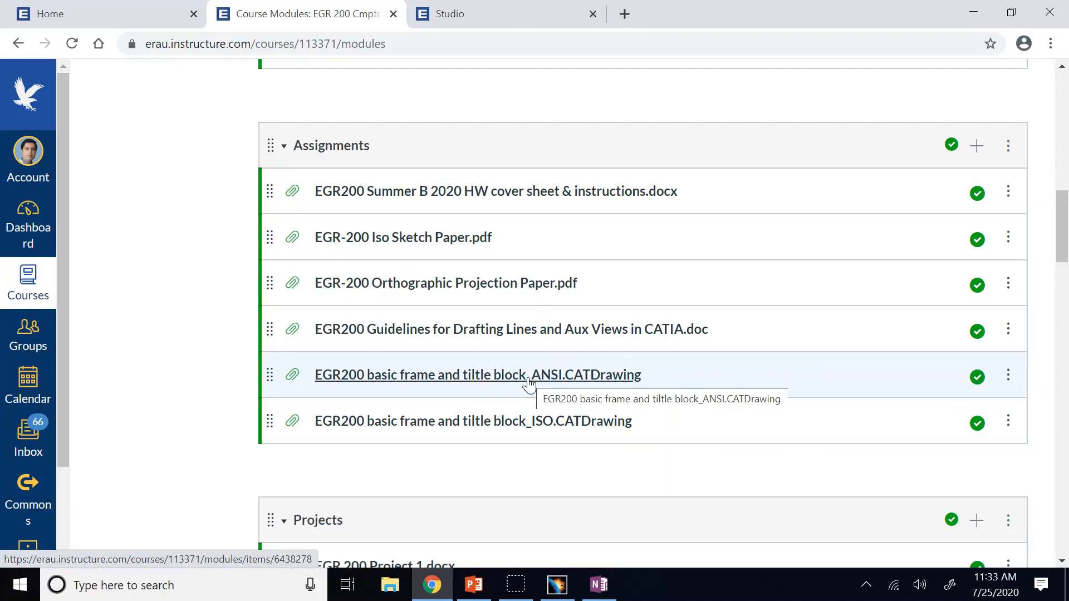
click(557, 583)
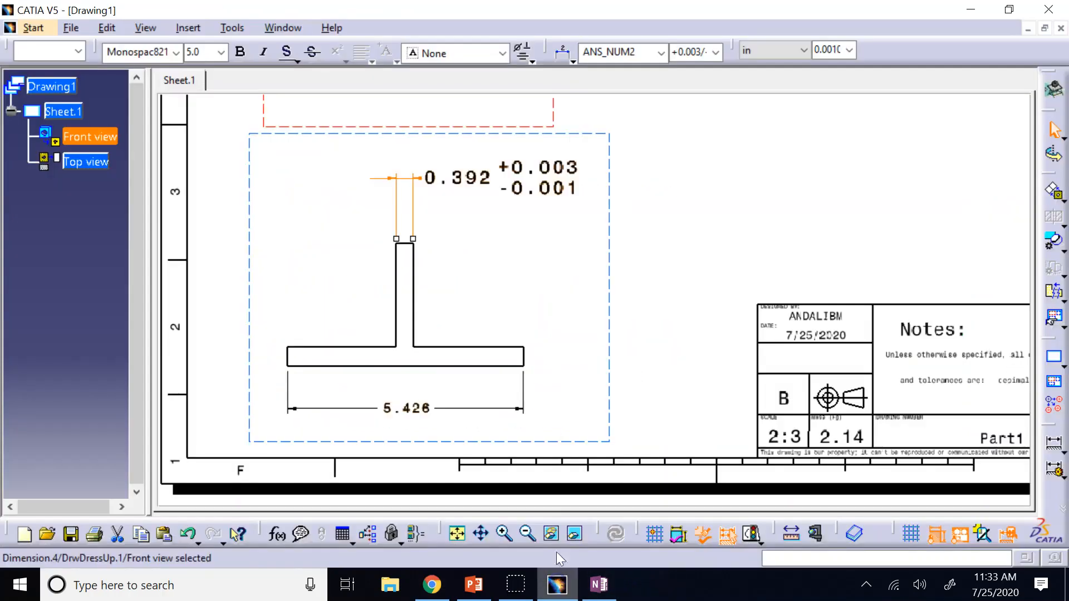
click(674, 496)
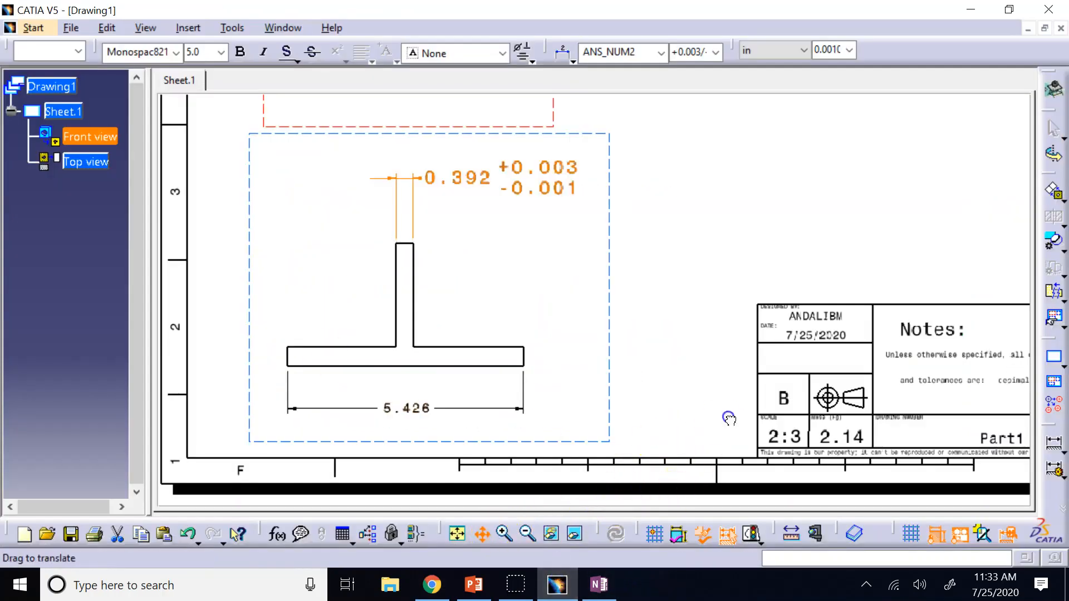
middle_drag(728, 419, 363, 374)
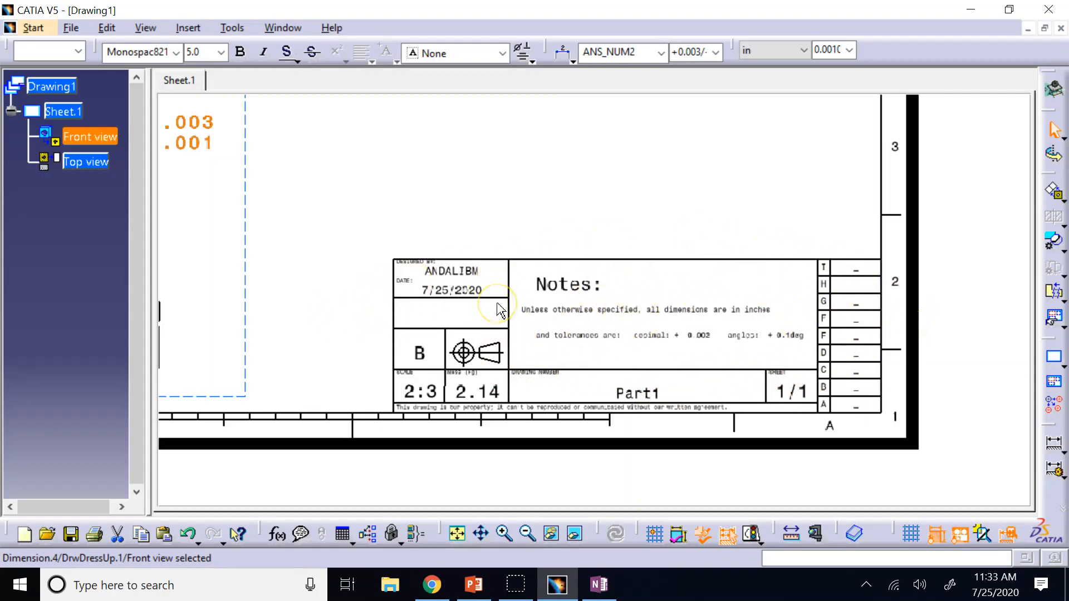
Step: Switch to Chrome and download "EGR200 basic frame and tiltle block_ANSI.CATDrawing" from the course's assignment files
click(431, 584)
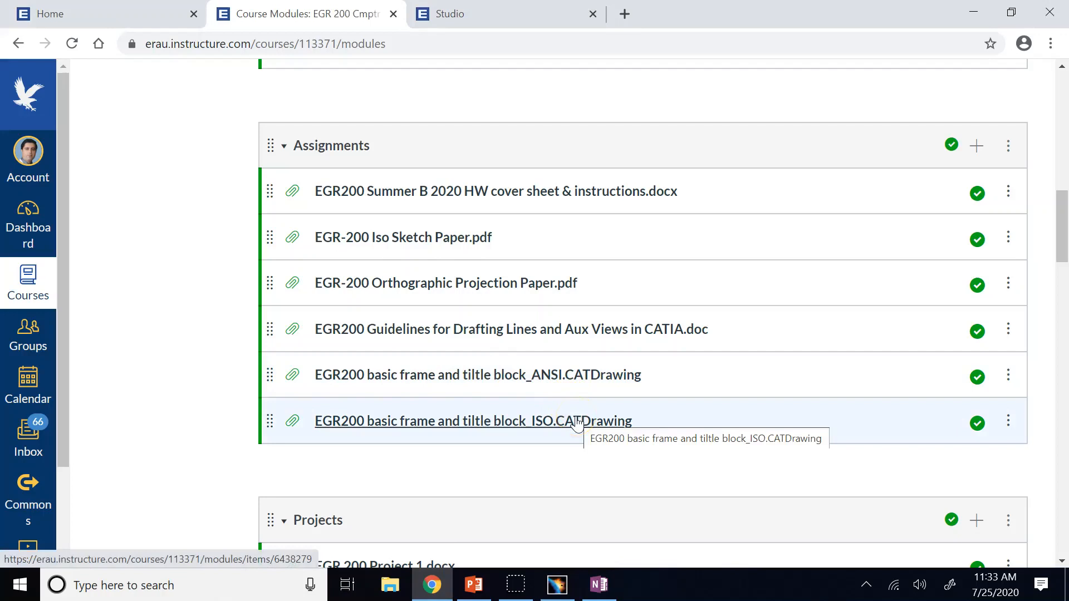
click(614, 377)
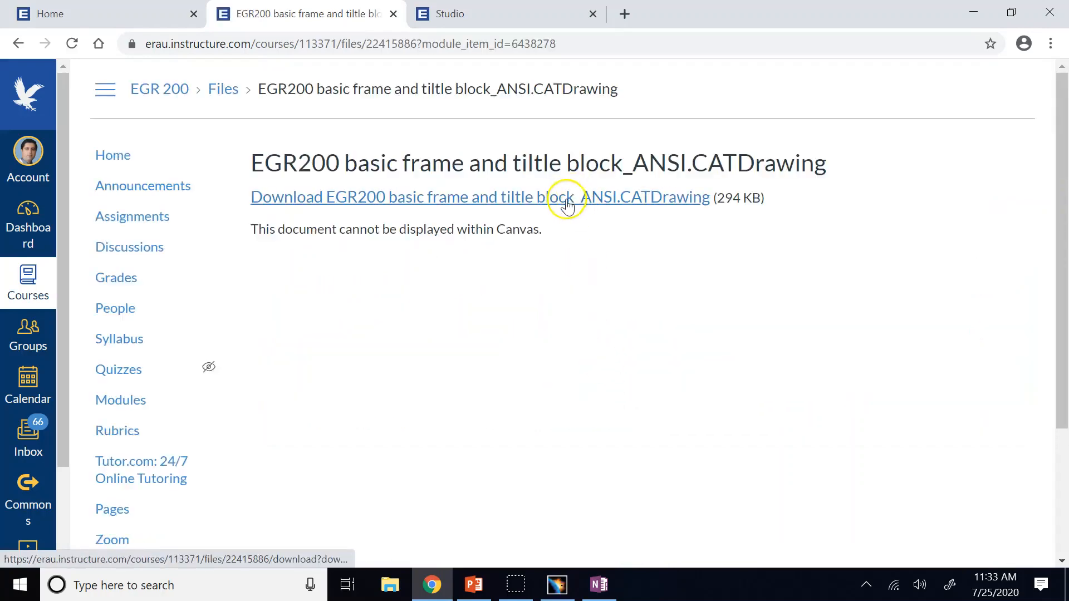
click(567, 198)
Step: Return to CATIA and open the "EGR200 basic frame and tiltle block_ANSI" drawing from the Downloads folder
click(555, 582)
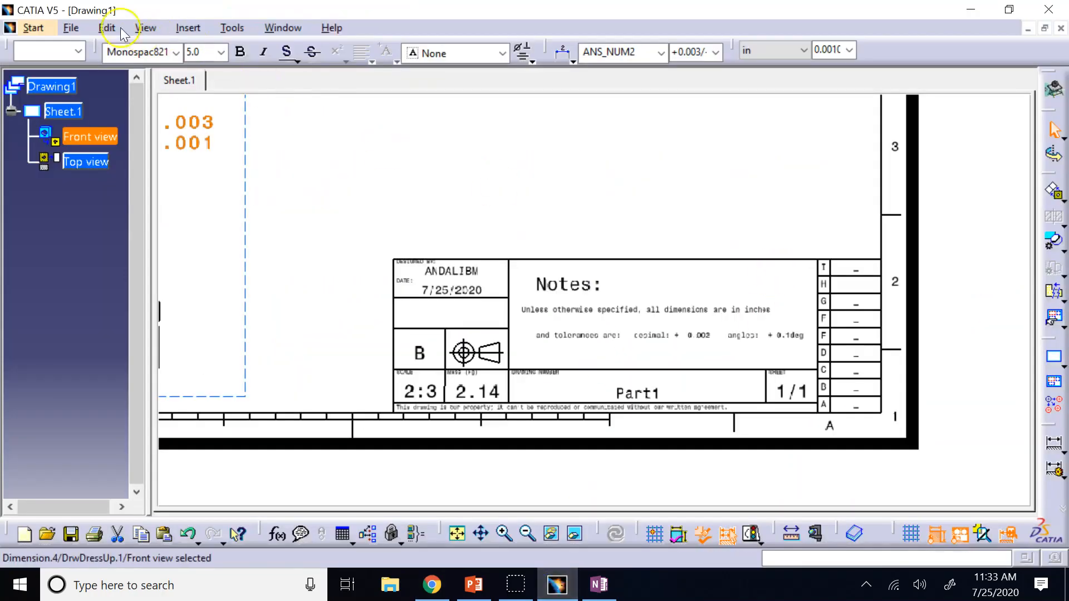
click(83, 31)
click(119, 87)
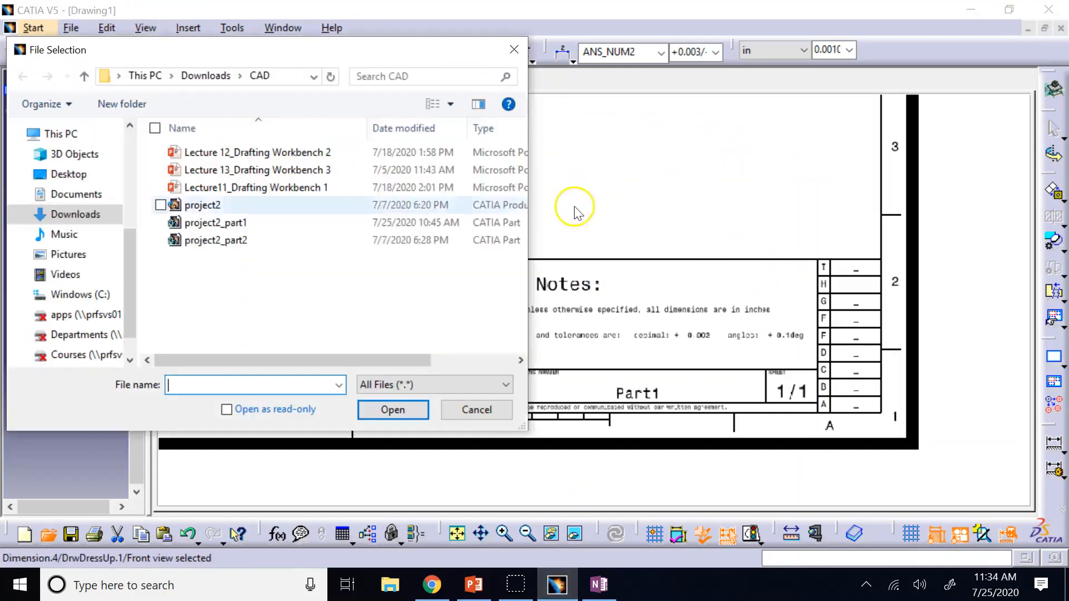
click(88, 215)
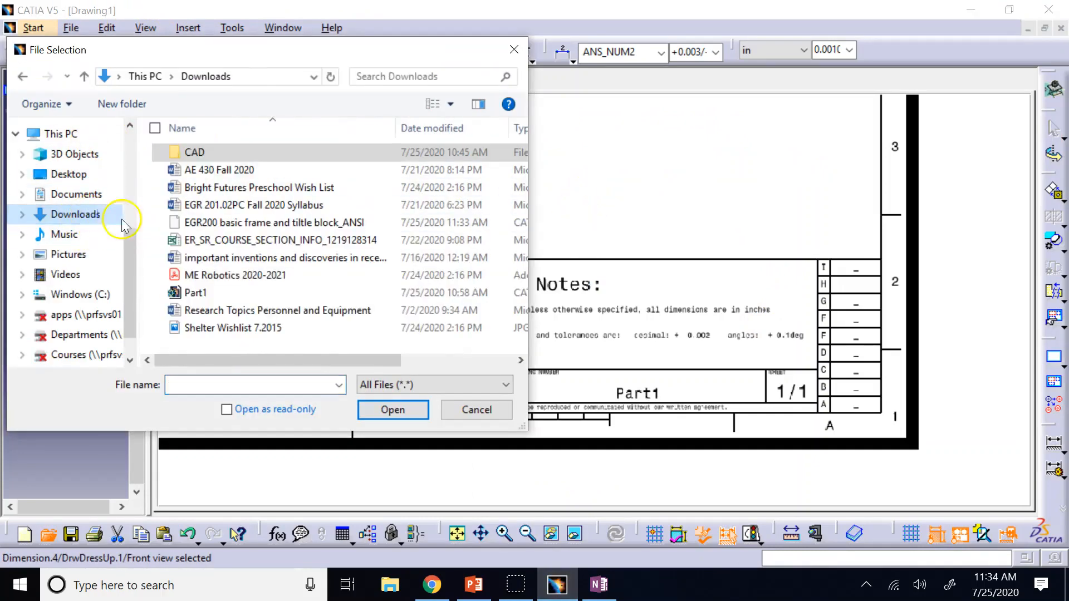
click(246, 222)
click(391, 410)
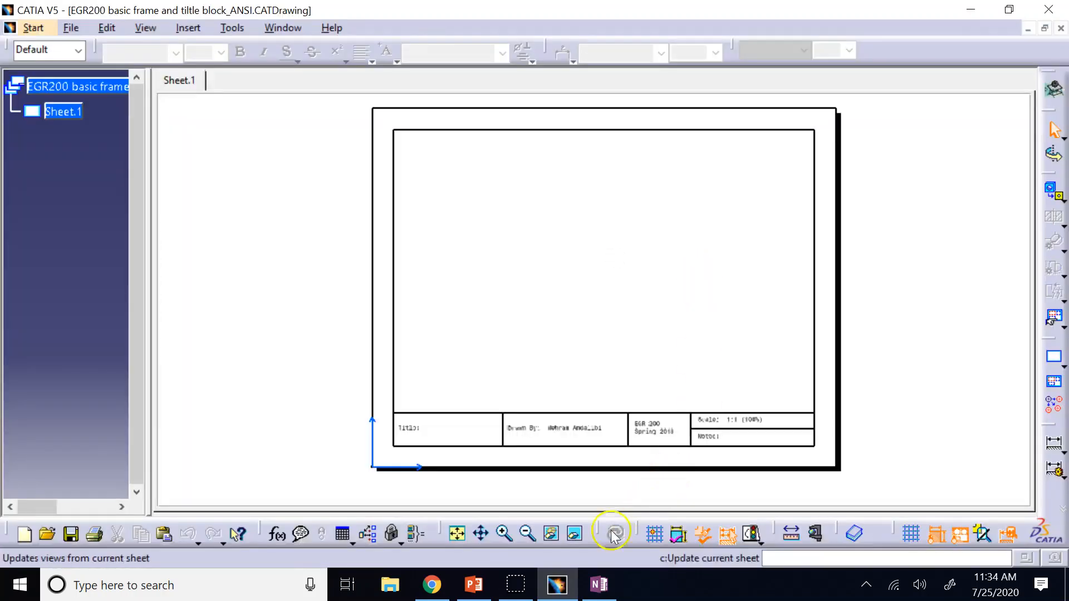
Step: Define a front, top and right view layout on the template sheet with the View Wizard, keeping 40 mm between views
click(506, 537)
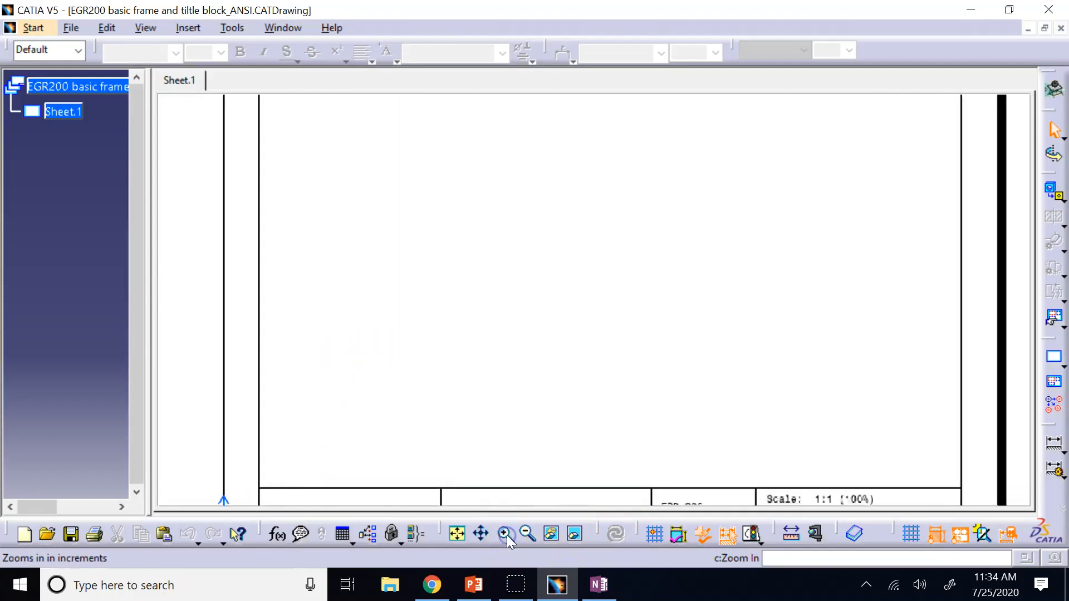
mouse_move(506, 465)
middle_down()
mouse_move(592, 274)
mouse_move(568, 210)
middle_up()
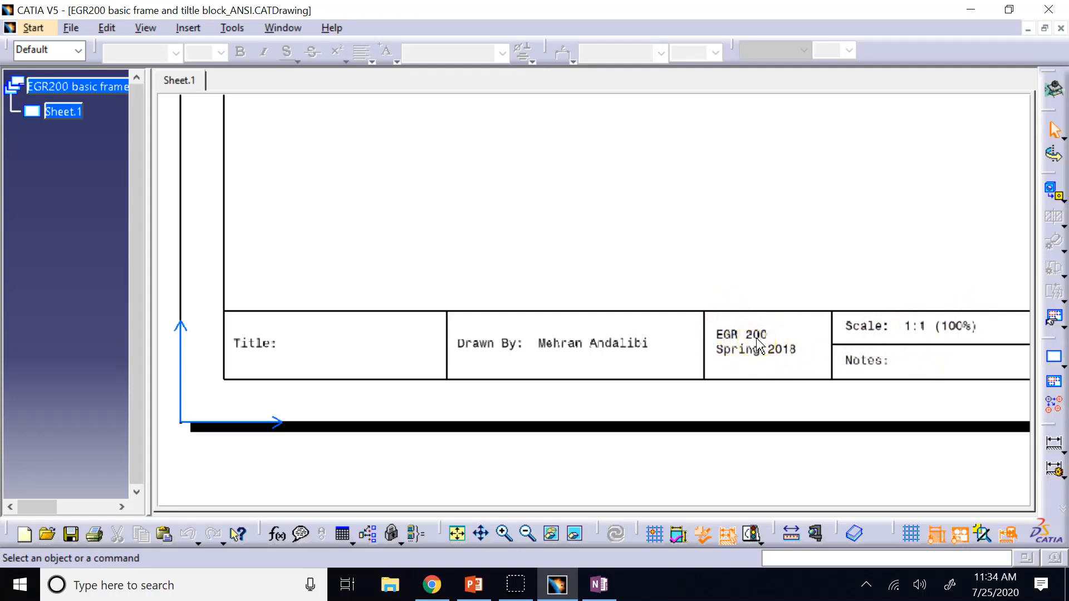
click(284, 29)
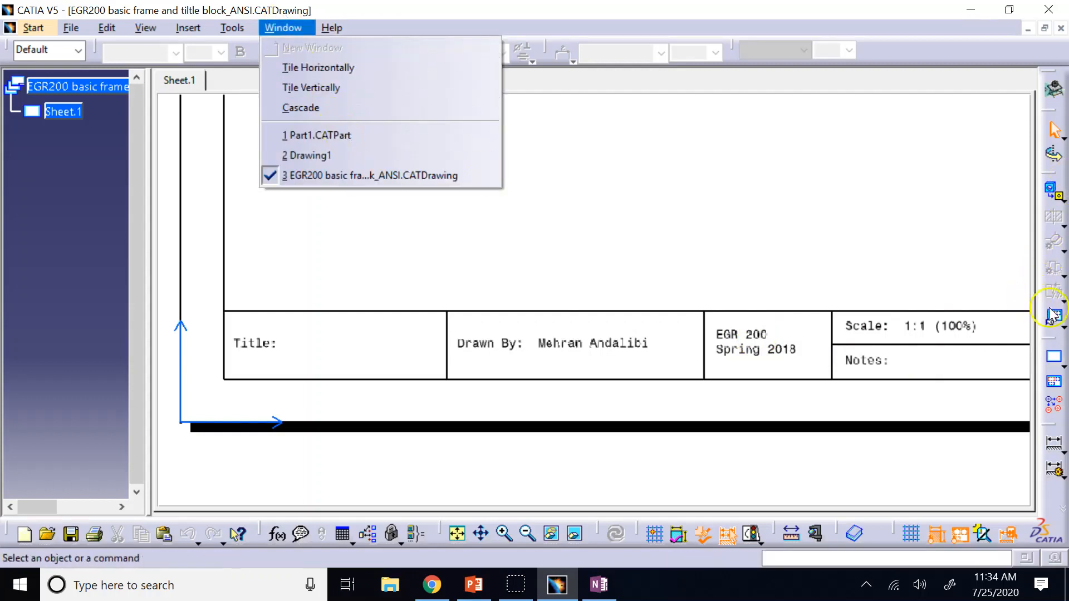
click(1052, 315)
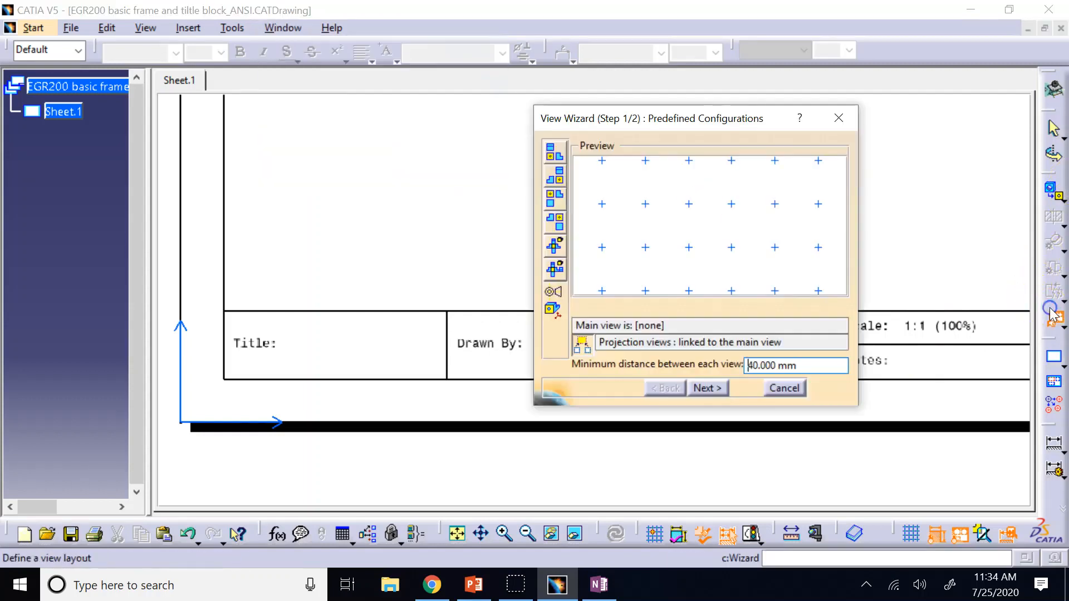
click(555, 151)
click(703, 388)
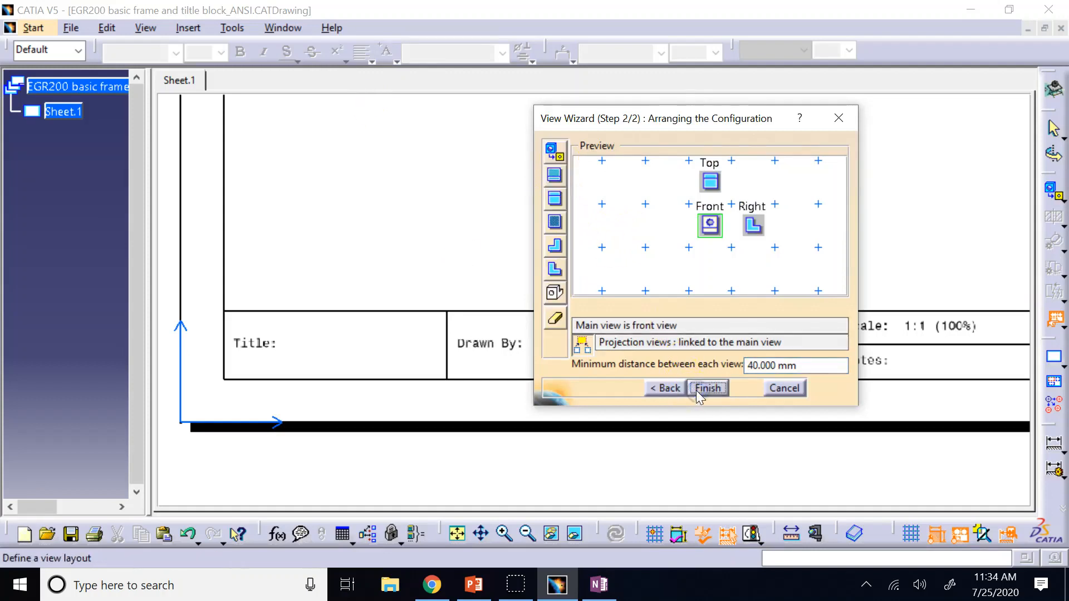
click(704, 385)
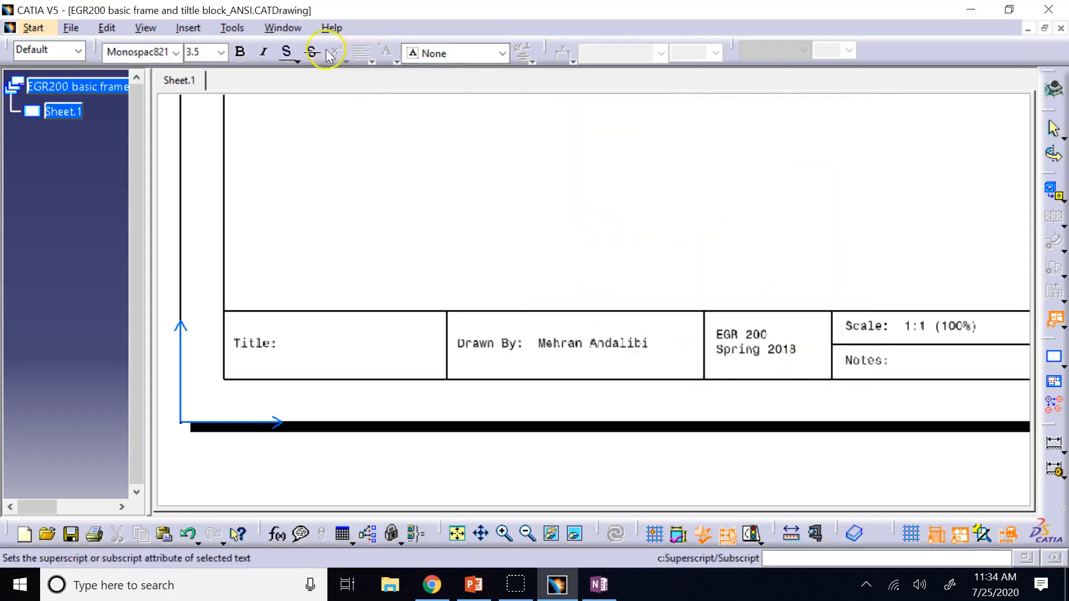
Step: Switch to the Part1 window and open the project2_part2 part from the CAD folder in Downloads
click(282, 29)
click(325, 137)
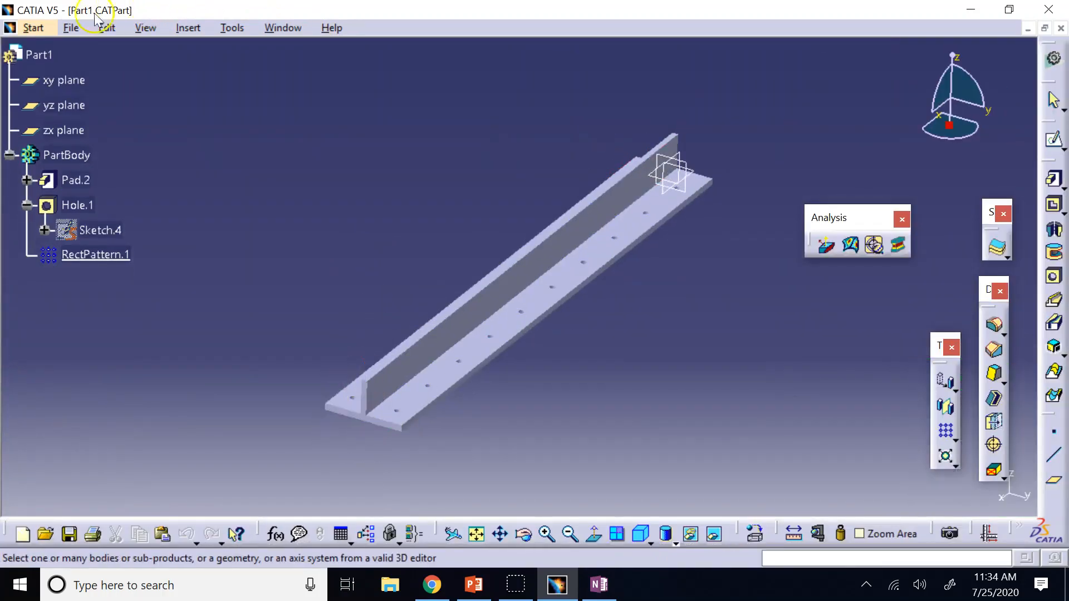
click(71, 28)
click(106, 87)
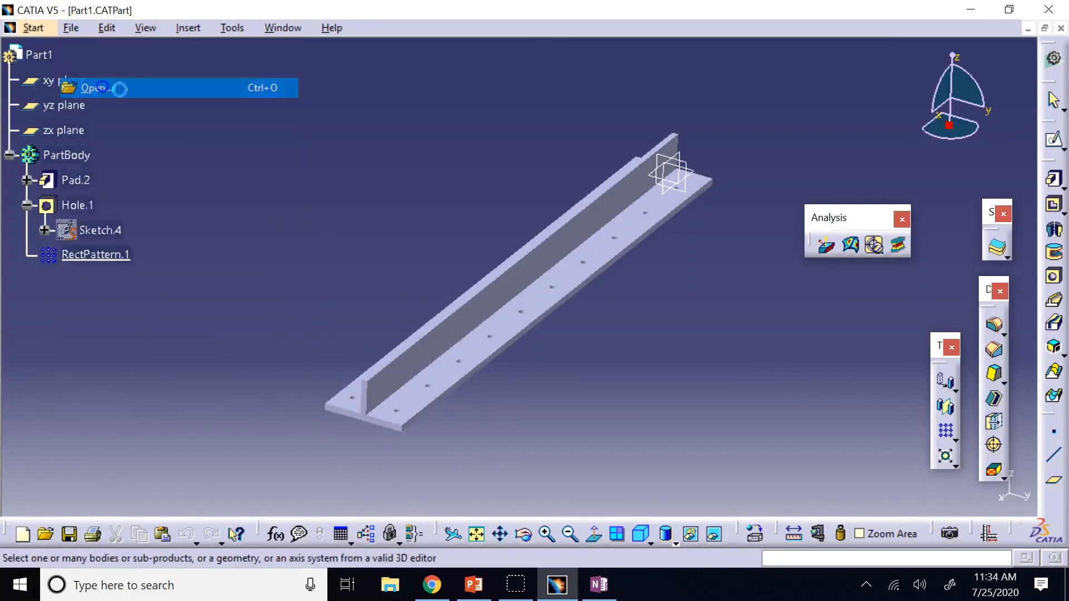
double_click(201, 152)
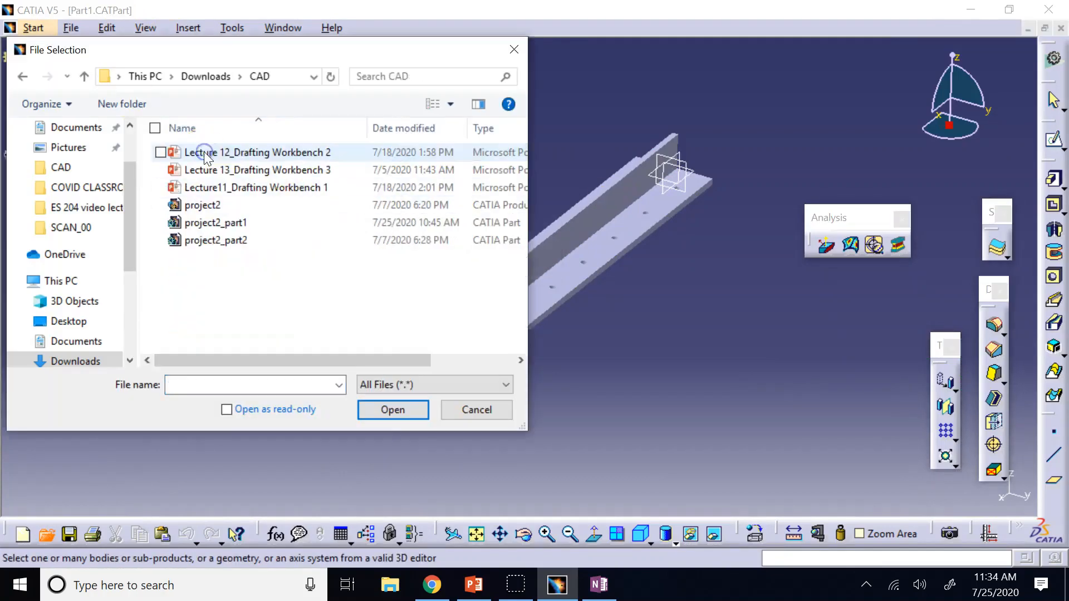
click(241, 239)
click(372, 409)
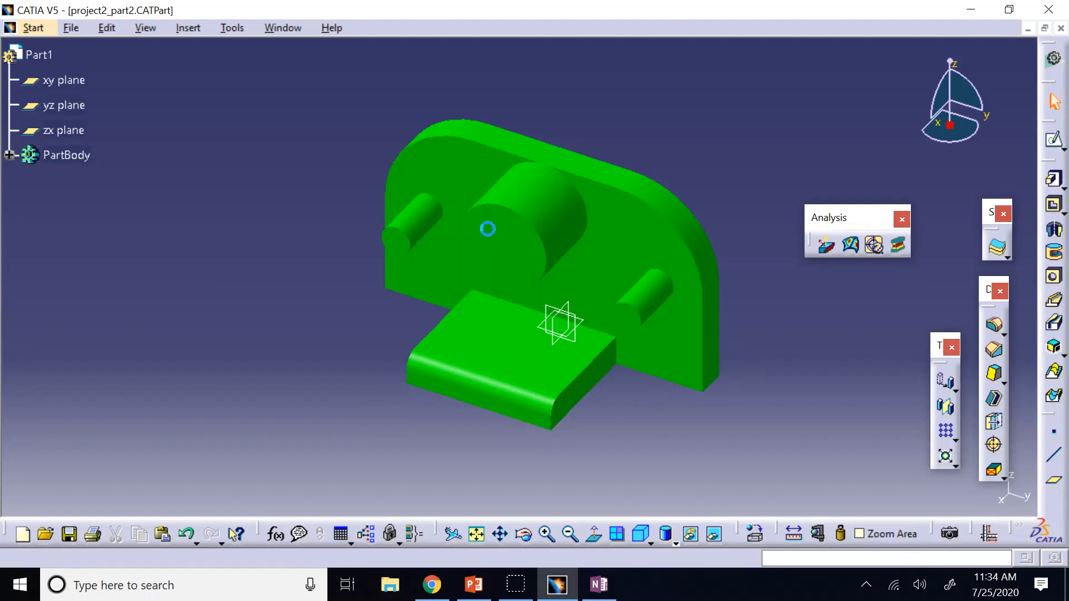
Step: Return to the EGR200 ANSI template drawing and set up front, top and right views with 40 mm minimum spacing using the View Wizard
click(284, 28)
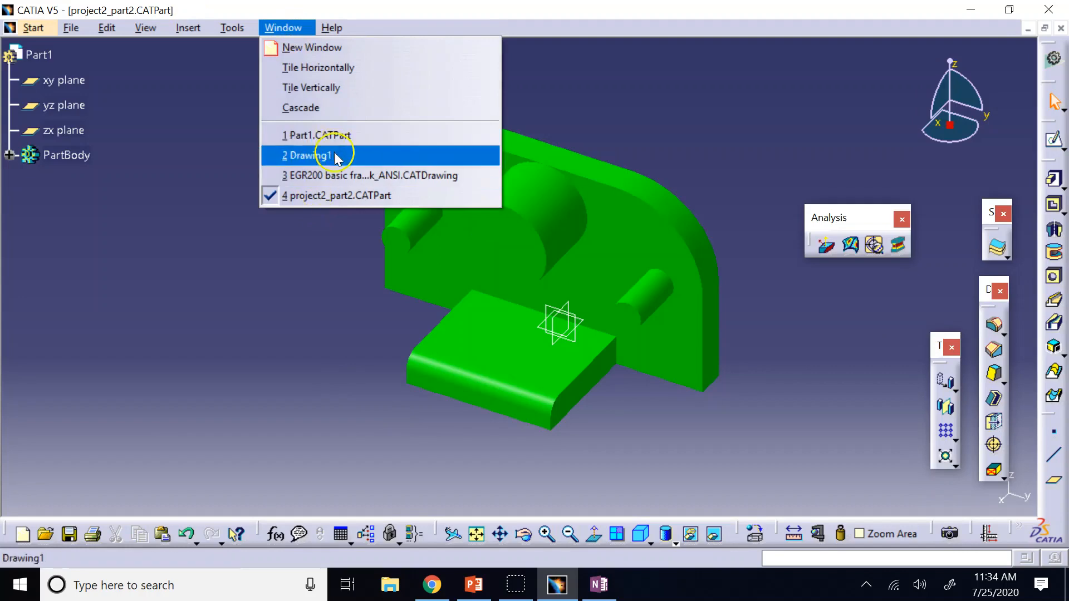
click(359, 175)
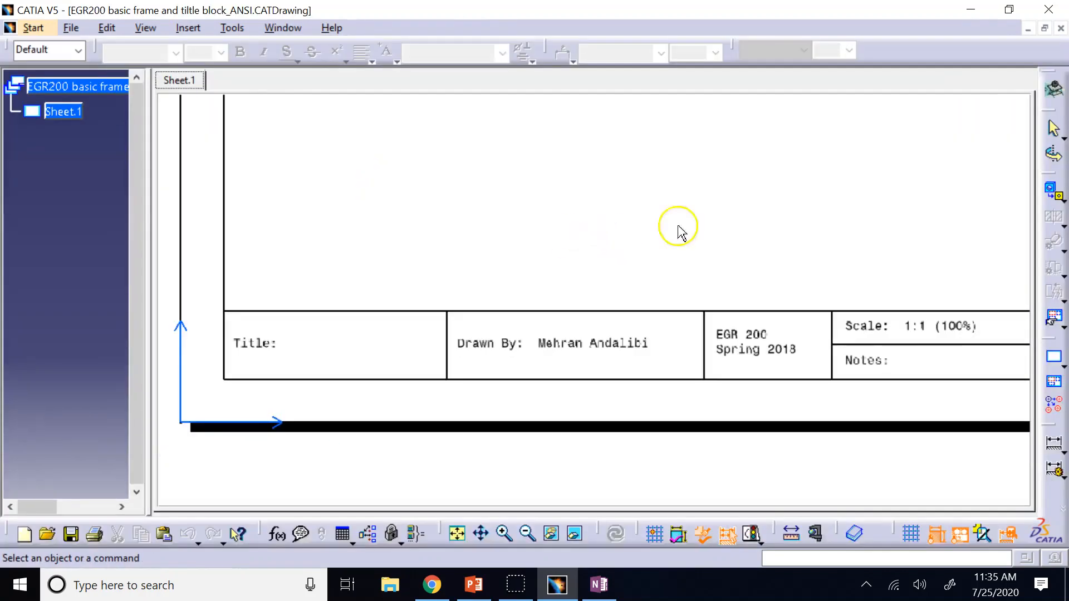
click(1054, 318)
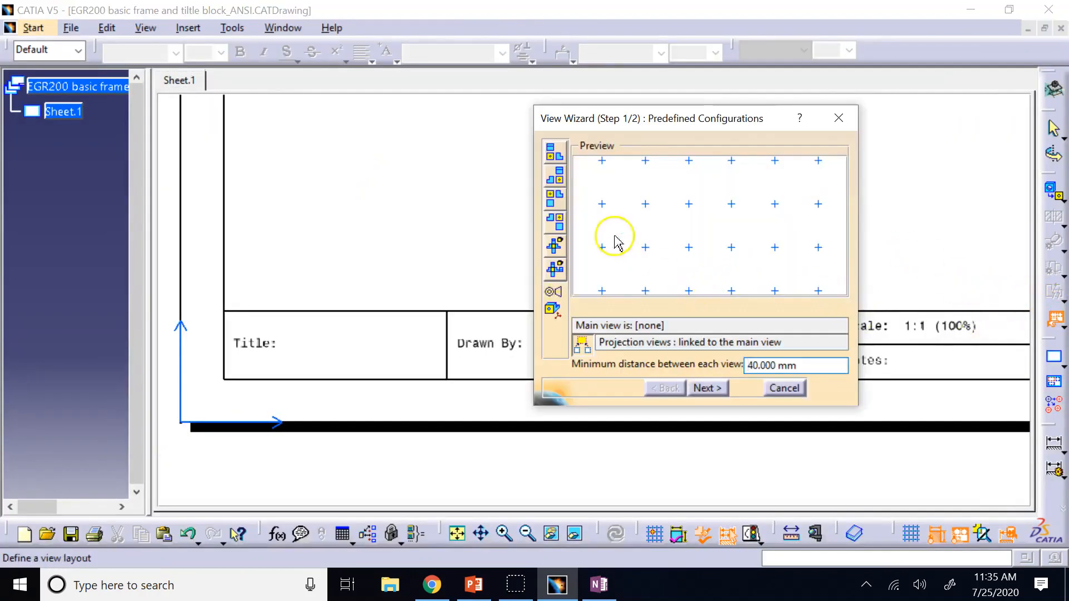
click(555, 197)
click(694, 386)
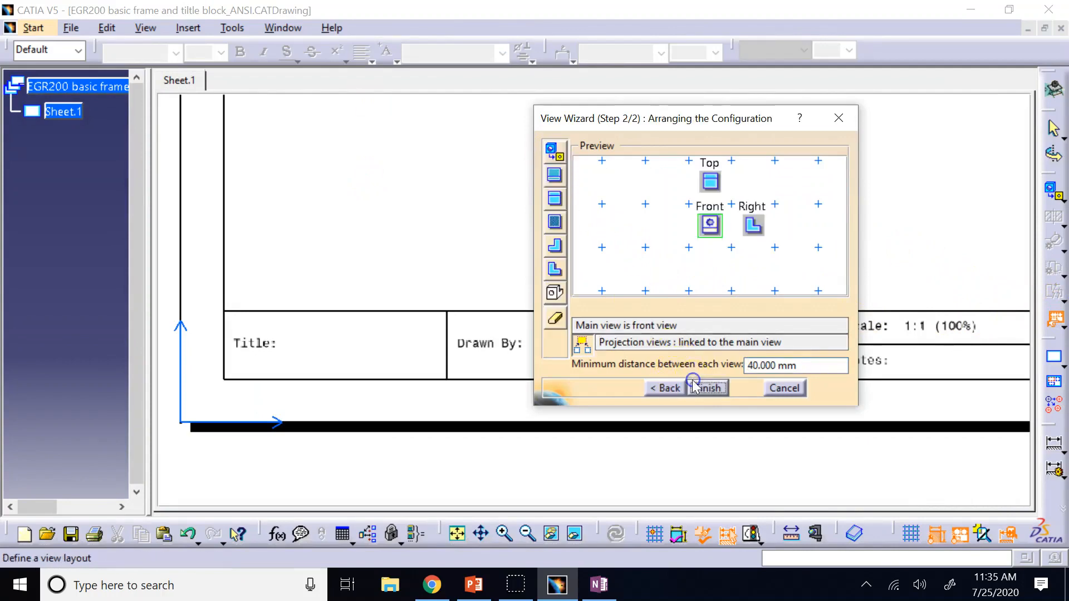
click(695, 386)
Step: Generate the three views from project2_part2, using the large cylinder's end face as the front view reference
click(284, 28)
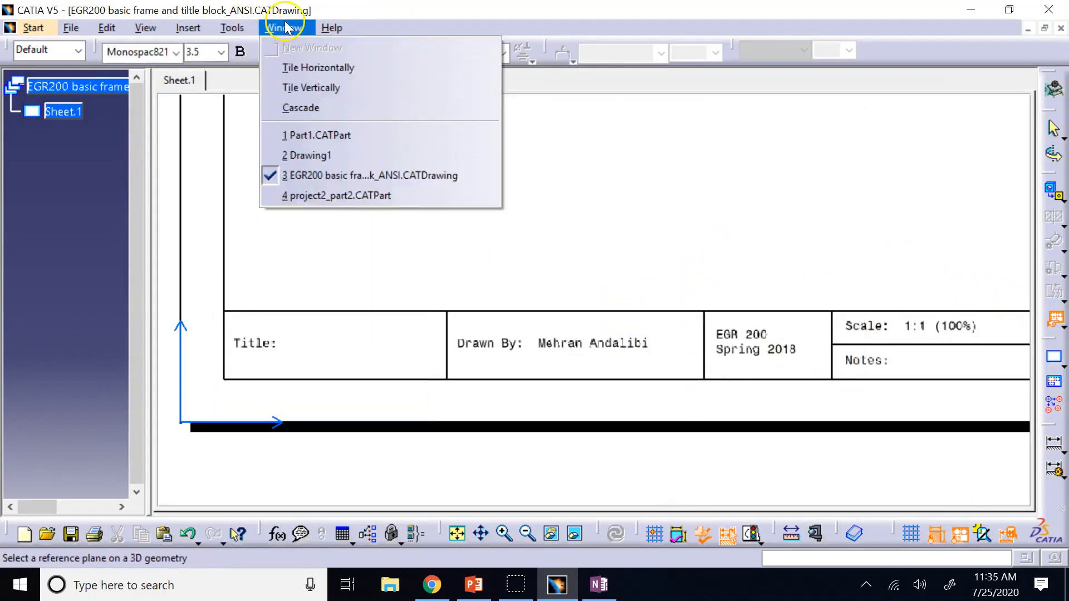
click(345, 195)
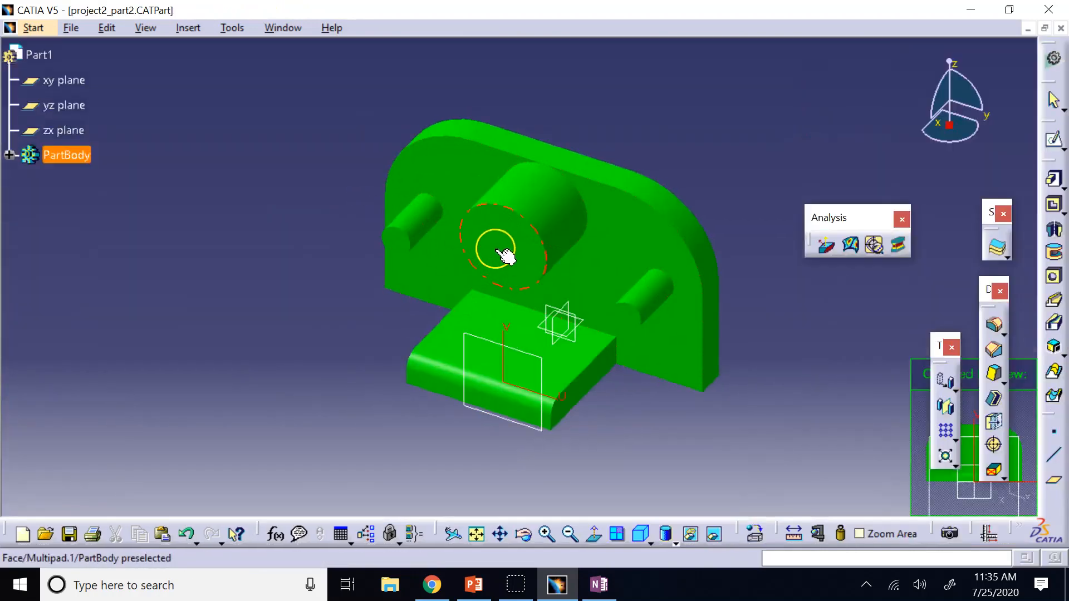
click(497, 248)
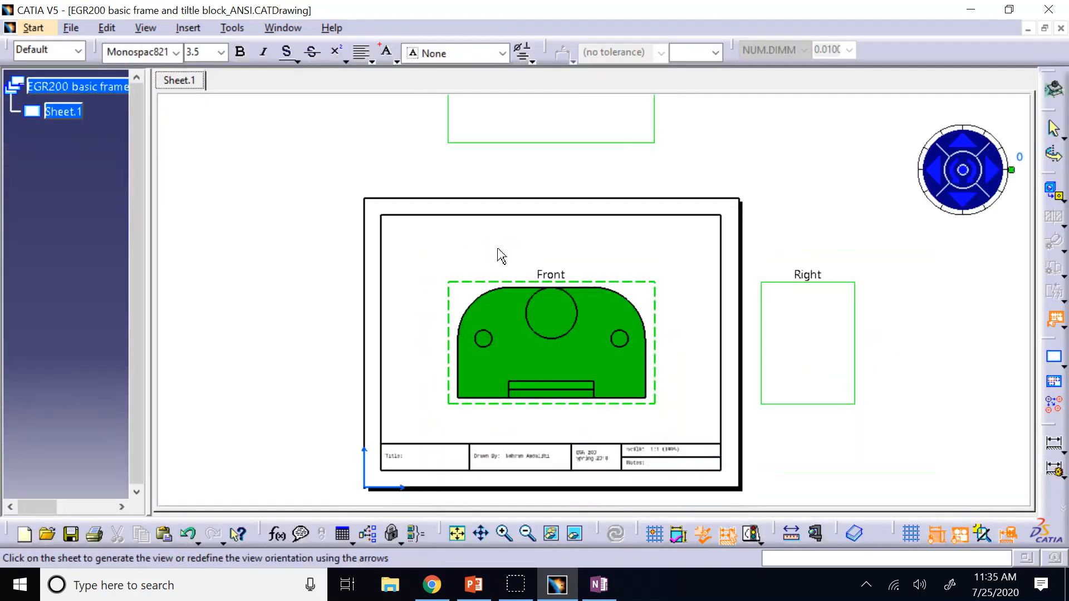
click(497, 248)
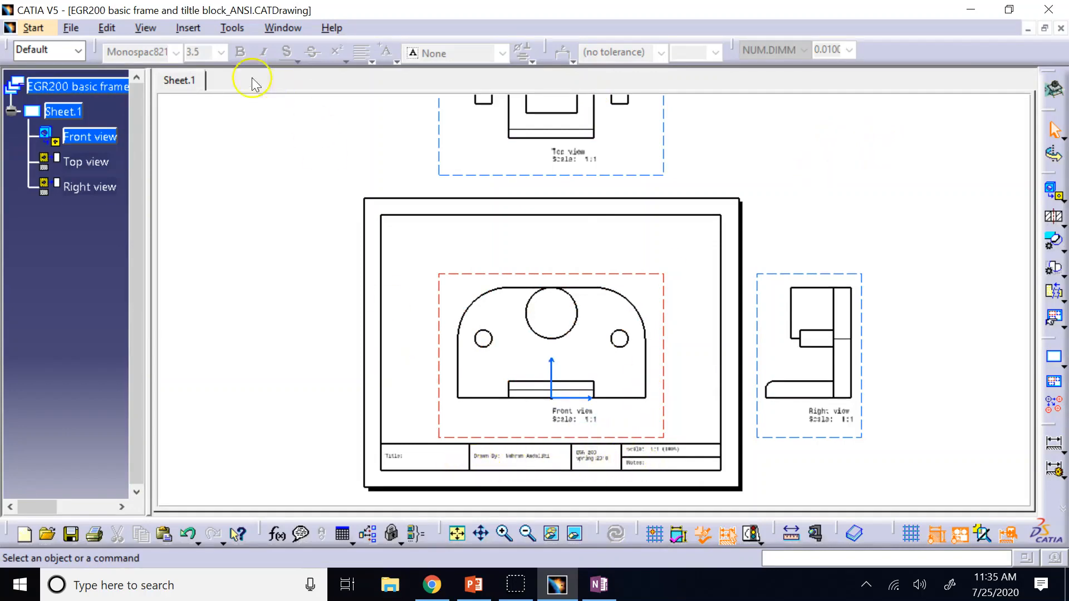
Step: Open the sheet background for editing and change the title block's title text to "Title: project 2"
click(107, 28)
click(210, 471)
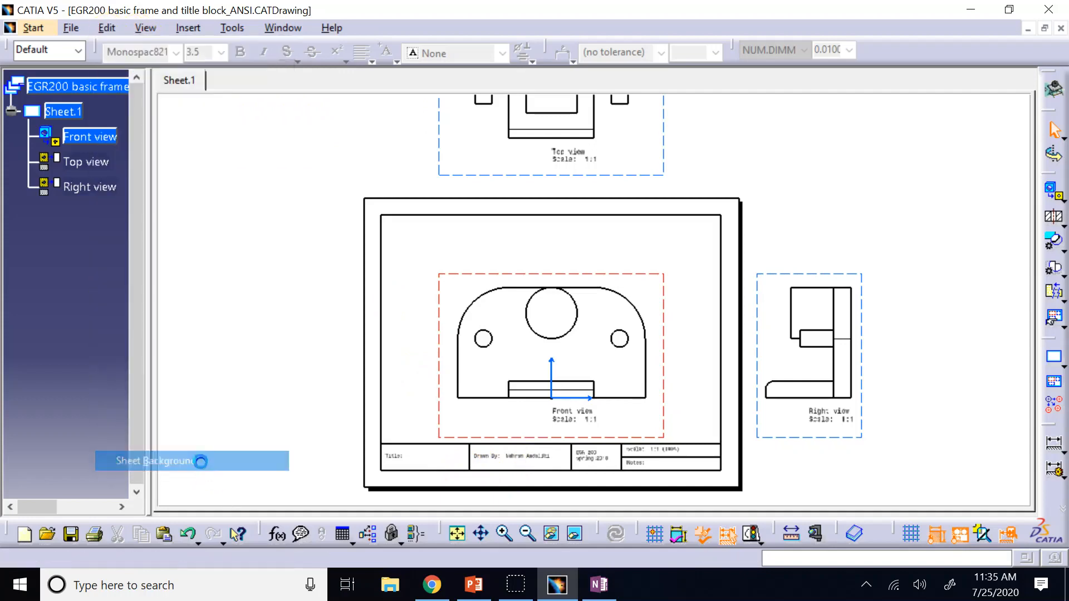
click(501, 535)
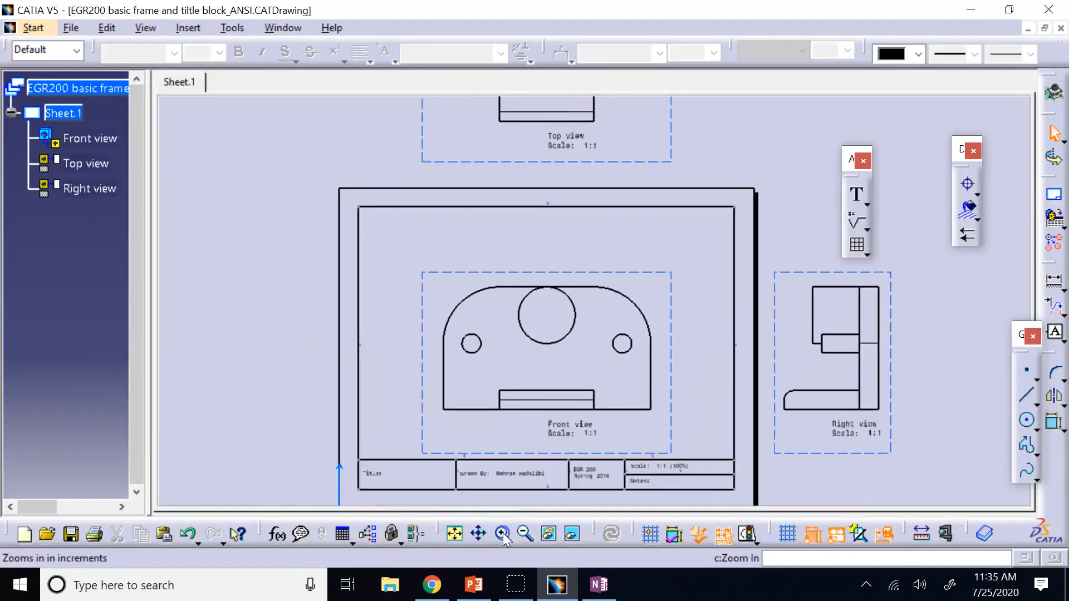
click(479, 534)
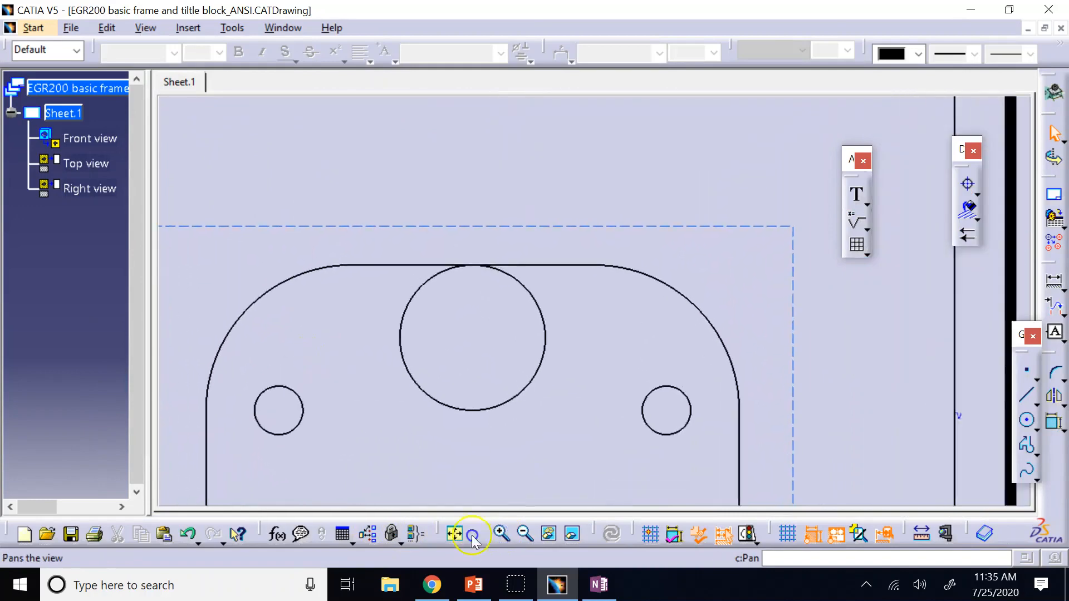
drag(482, 478, 724, 115)
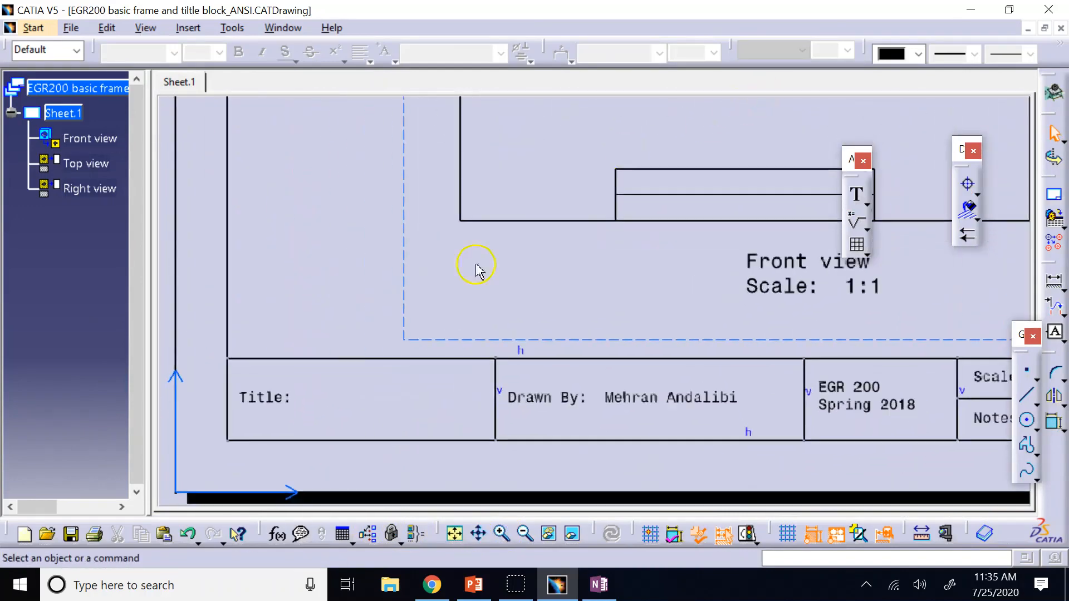
double_click(315, 405)
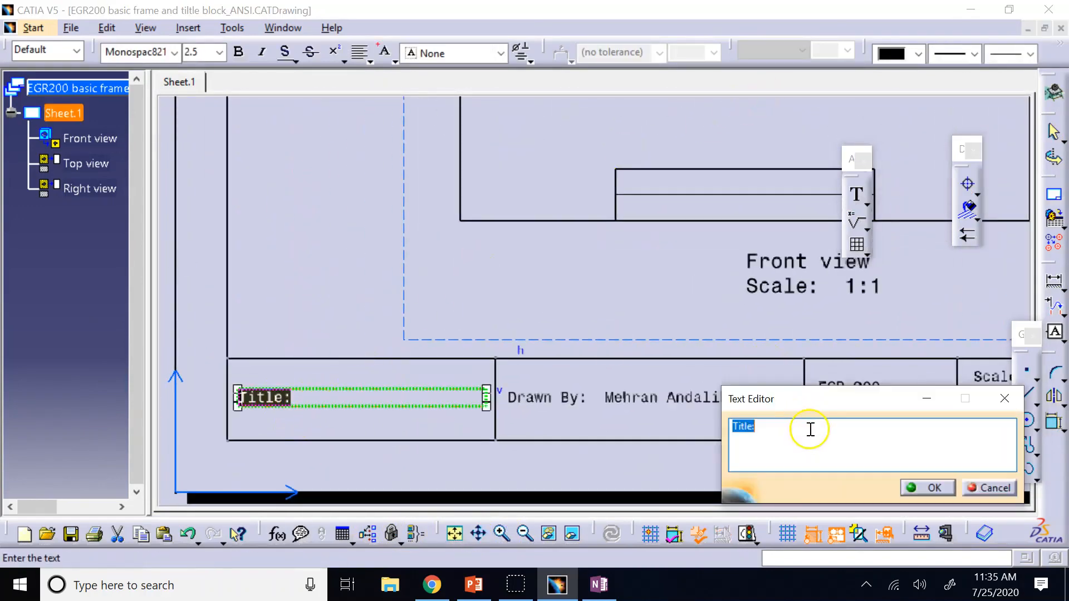
click(809, 428)
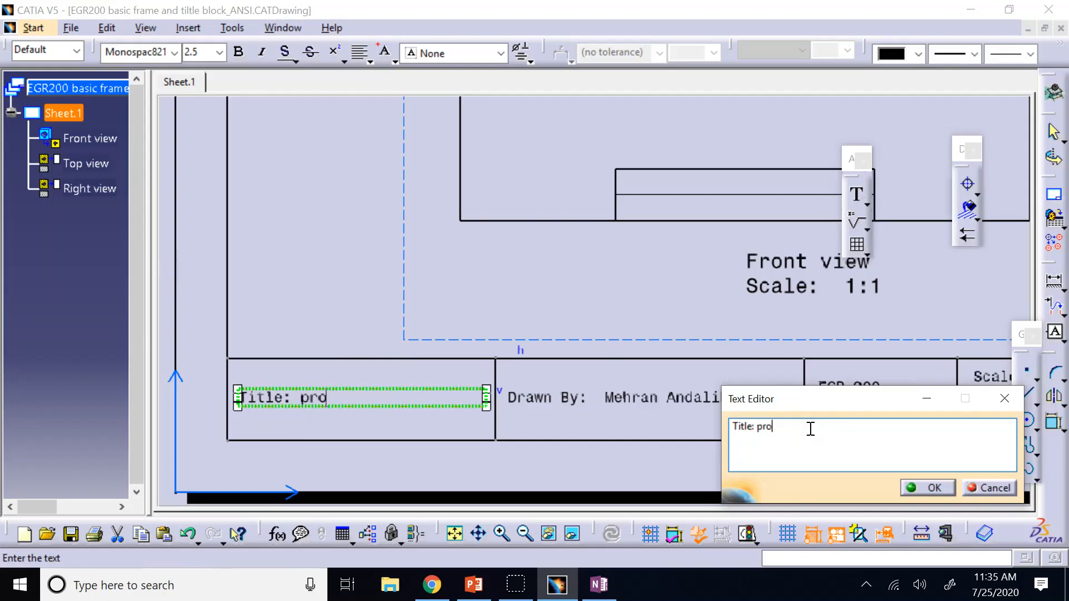
text(project 2)
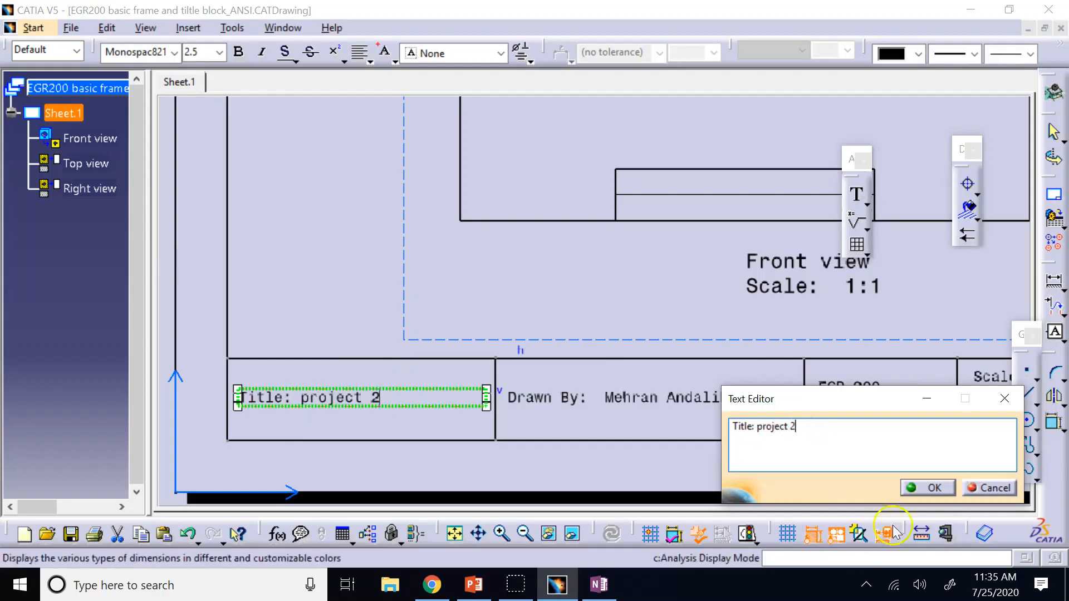
click(931, 487)
click(354, 256)
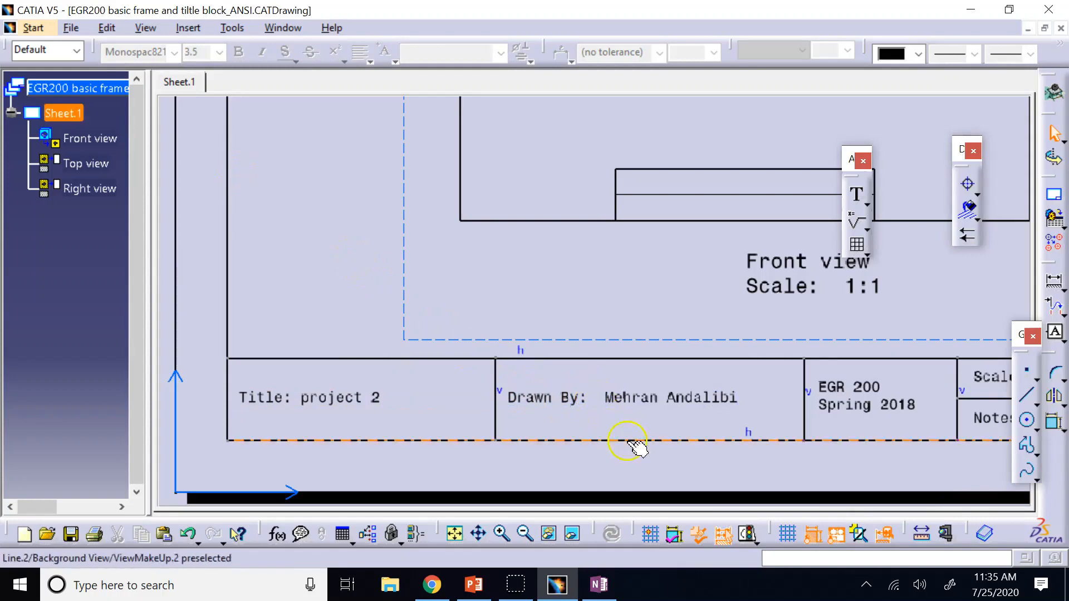
Step: Replace the "EGR 200 Spring 2018" text in the title block with "Mass (kg): 1.02"
double_click(856, 390)
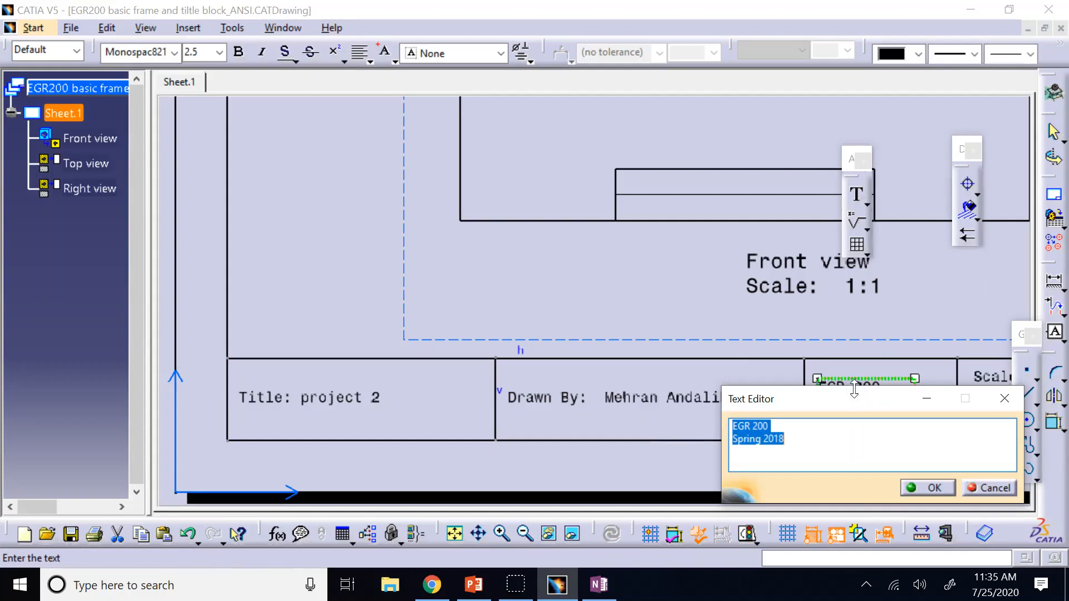
text(Mass (kg):  1.02)
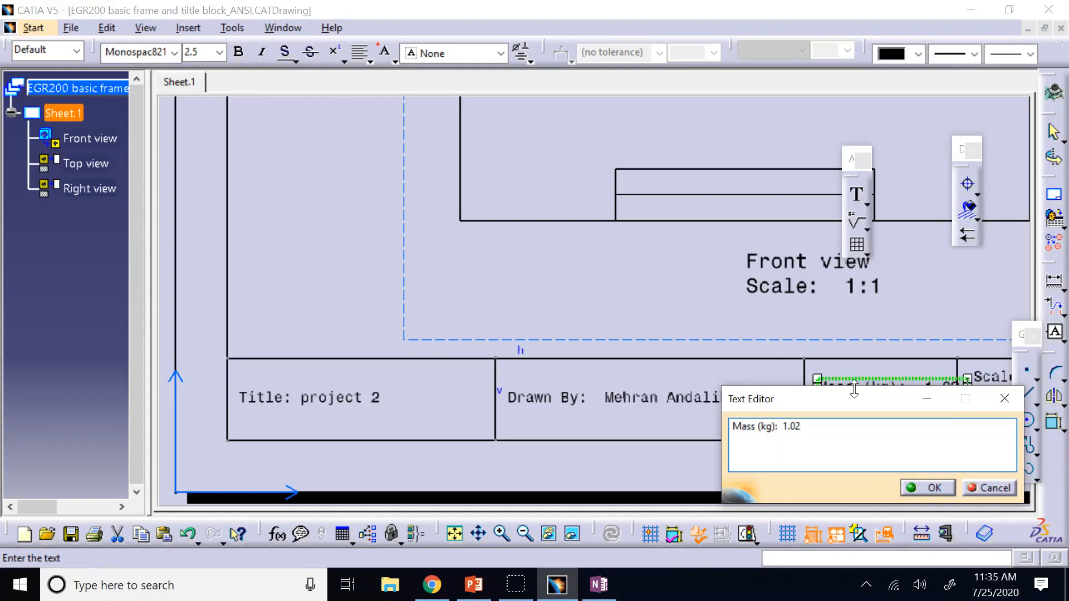
click(928, 488)
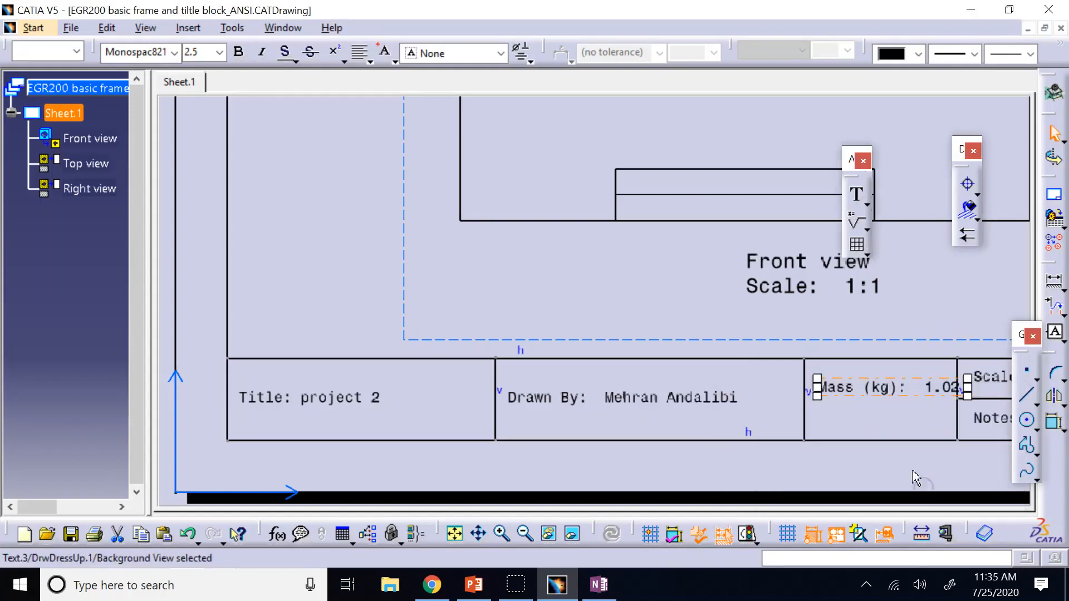
Step: Shift the mass text up and left, and move the cell's left divider outward so the text fits inside the cell
click(883, 389)
drag(883, 390, 856, 381)
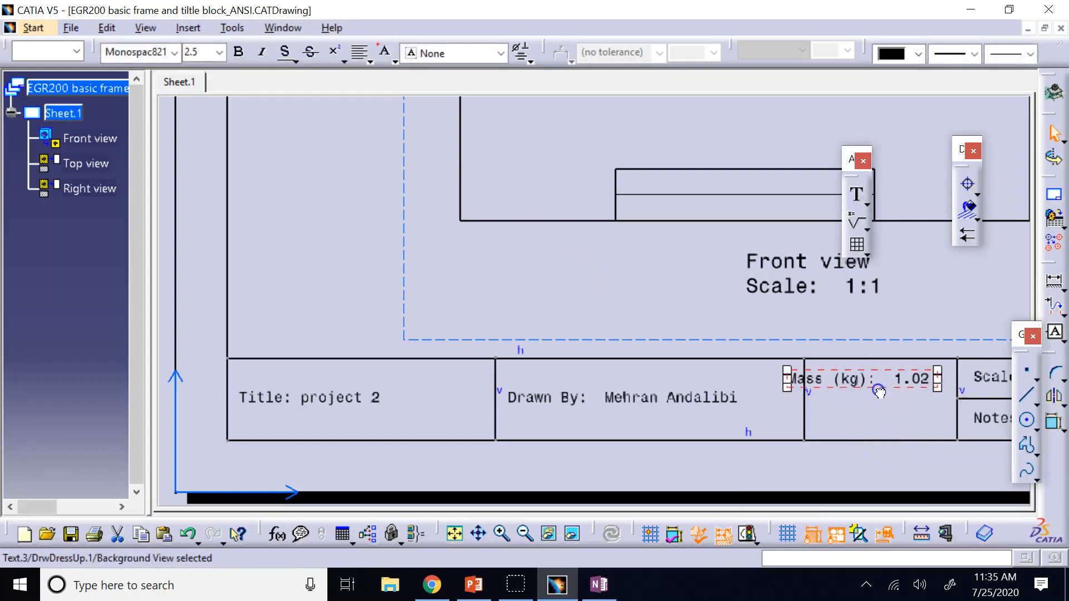
drag(806, 420, 761, 417)
click(611, 301)
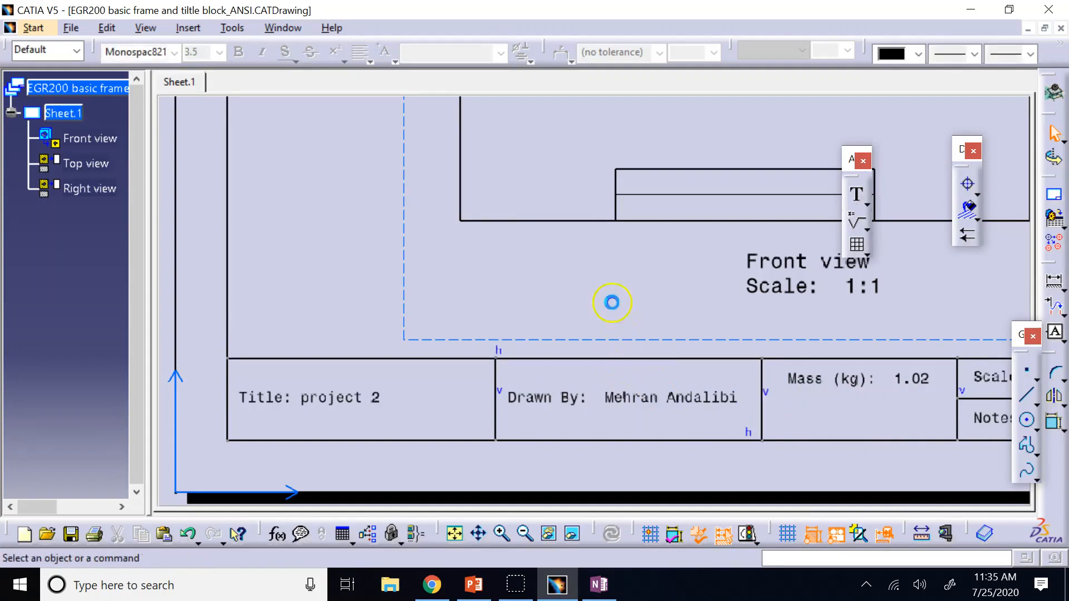
Step: Duplicate the mass text, place the copy directly beneath it and change its content to "Material: Steel"
click(810, 388)
key(ctrl+c)
key(ctrl+v)
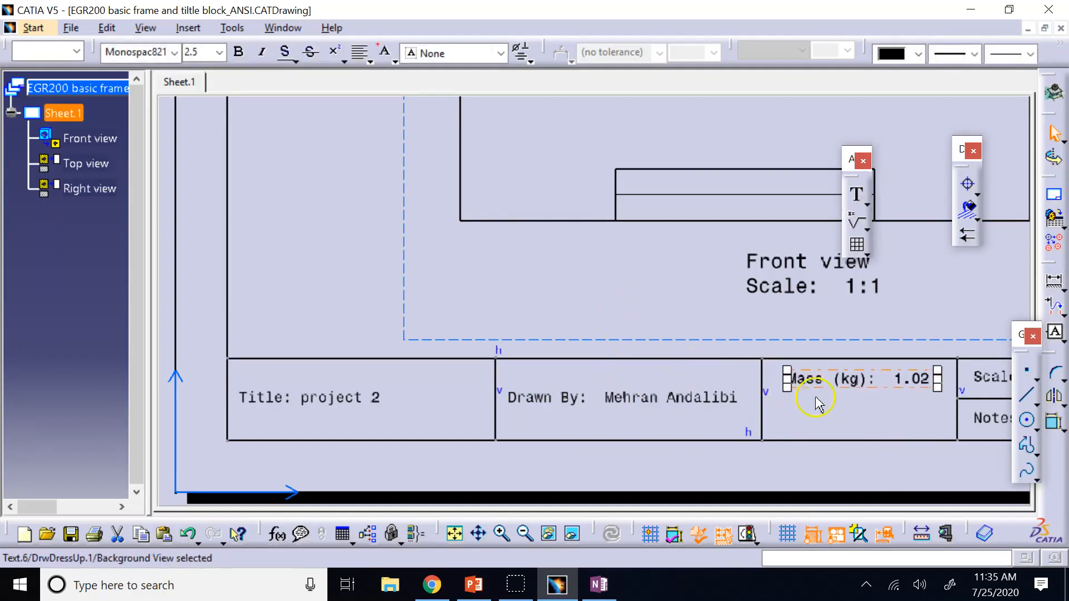
drag(830, 382, 827, 422)
double_click(828, 421)
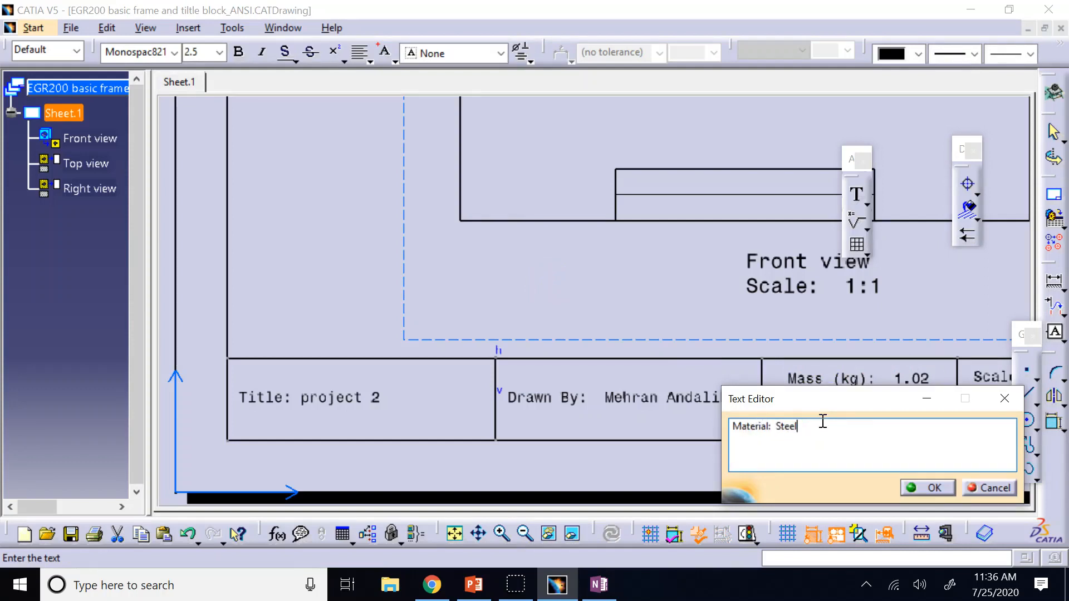
key(Return)
click(777, 323)
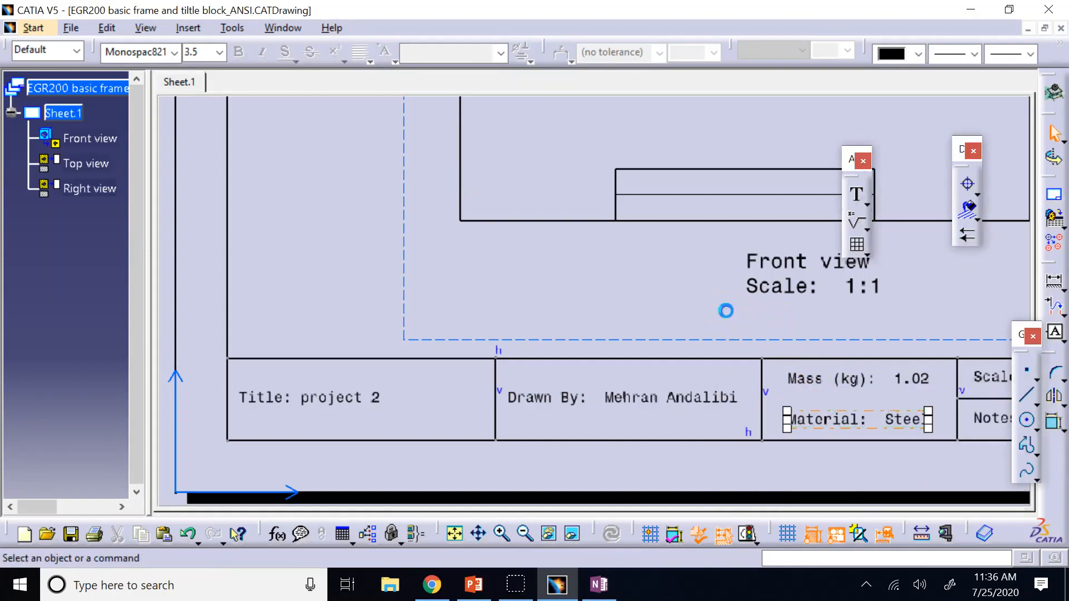
Step: Draw a horizontal line between the mass and material texts, from the right divider to the left divider of their cell
click(1027, 395)
click(958, 399)
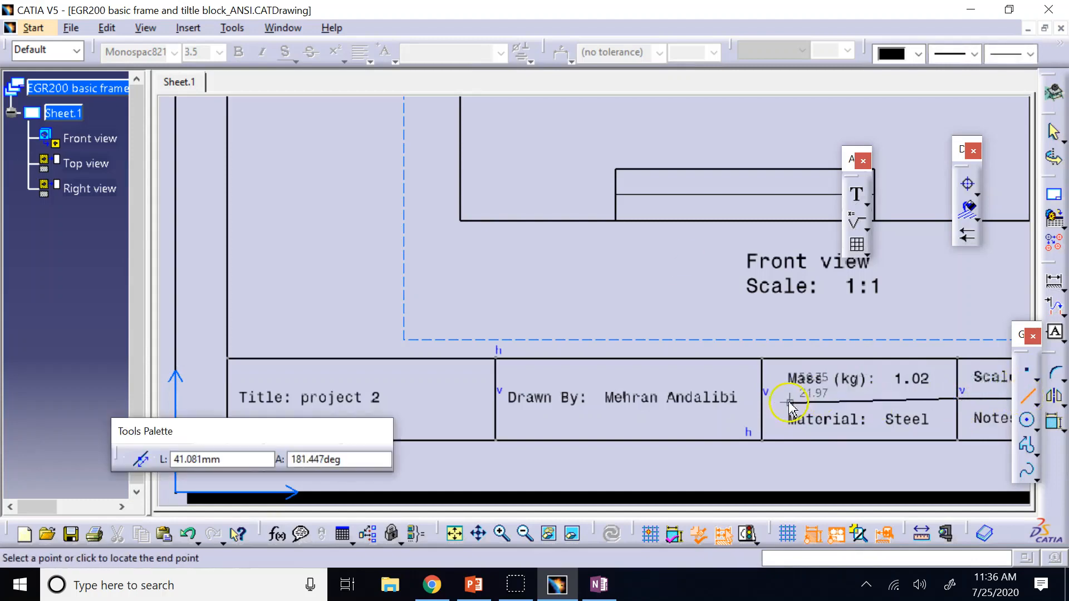
click(640, 315)
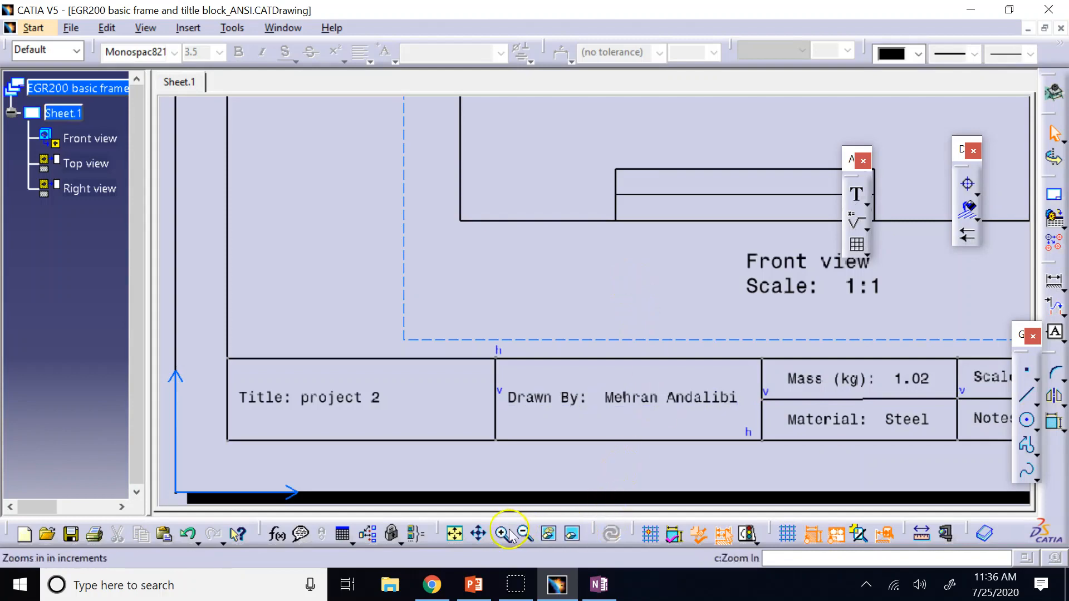
Step: Raise the title block's top border to make it taller, and extend the divider between the mass and scale cells up to it
click(478, 534)
drag(860, 434, 507, 397)
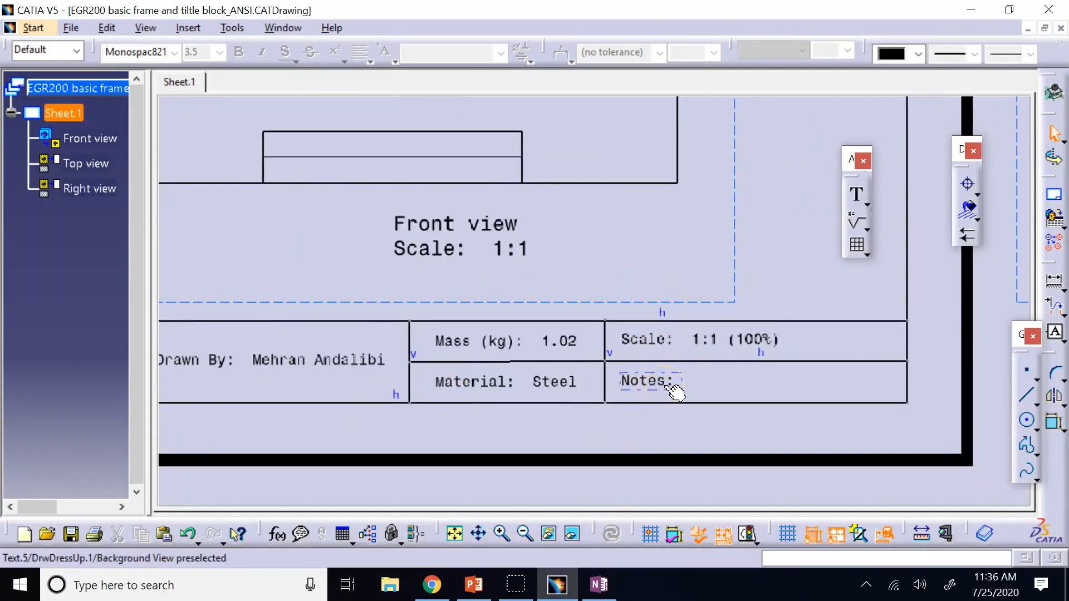
click(718, 380)
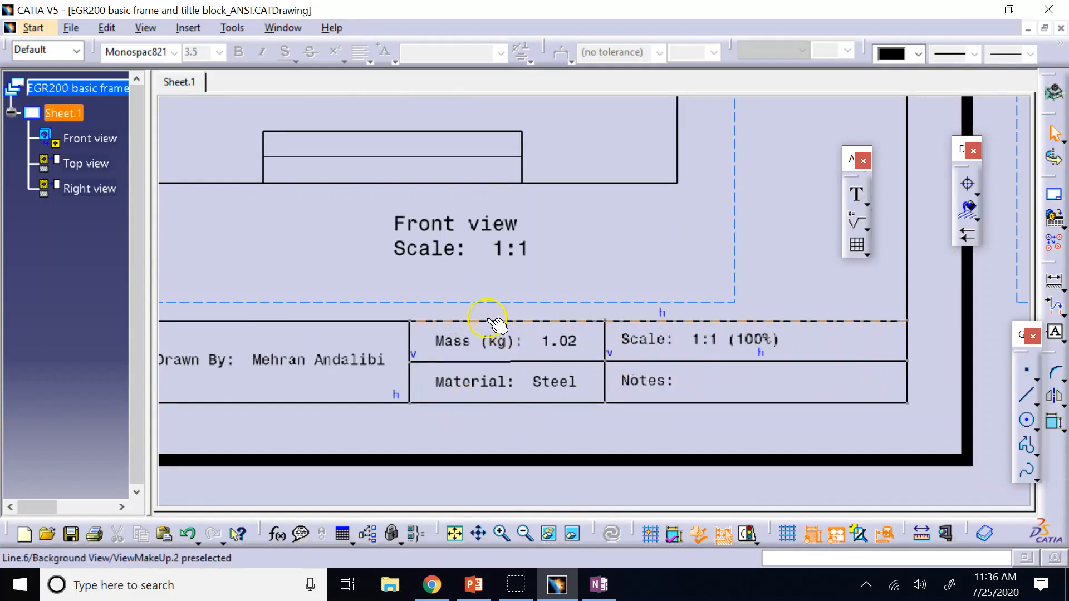
drag(490, 320, 487, 272)
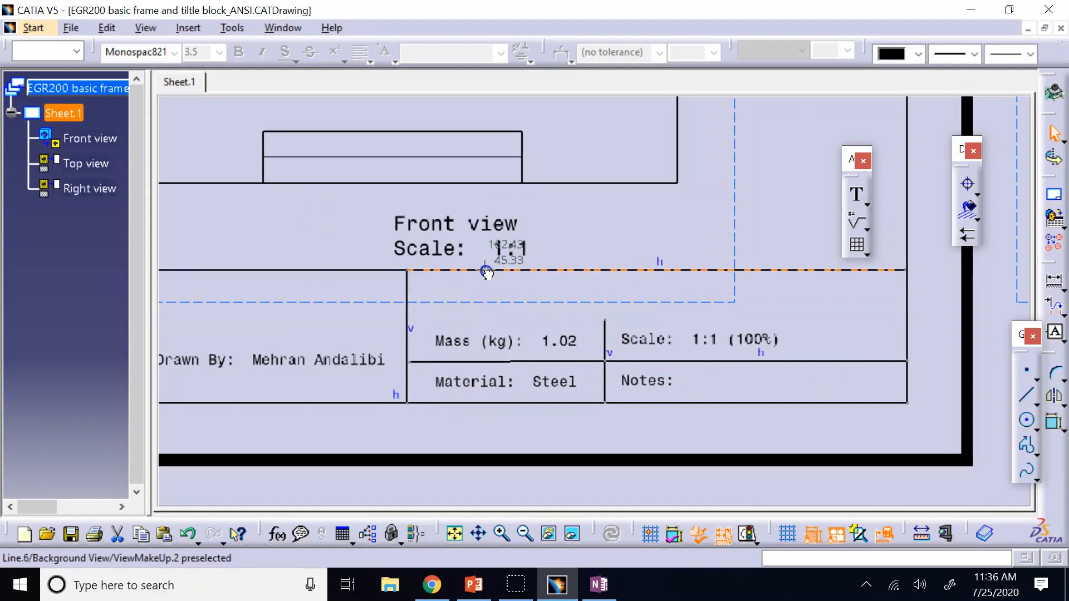
click(510, 303)
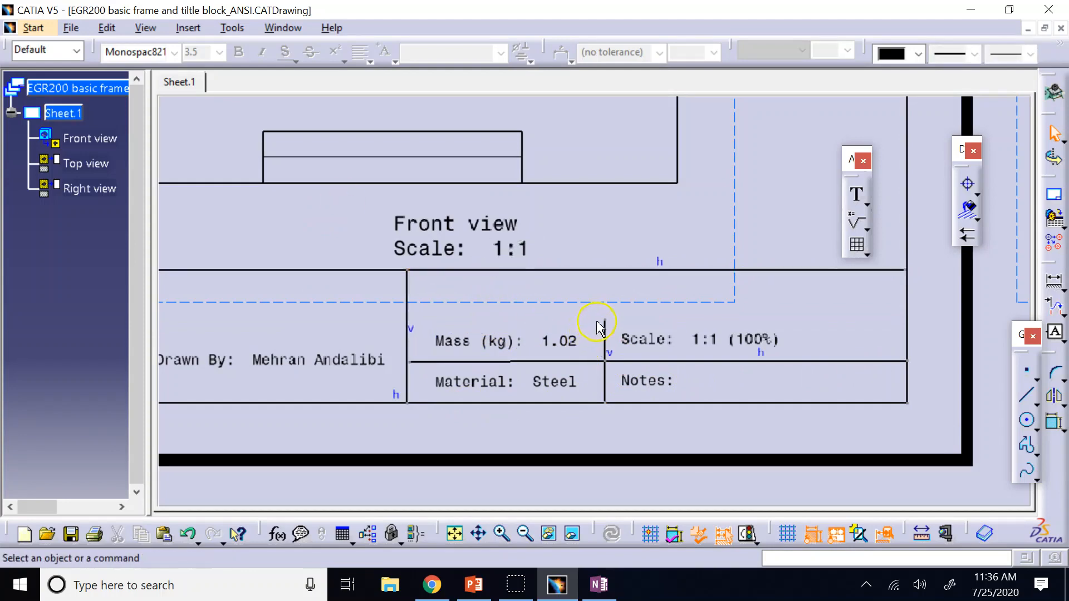
drag(605, 322, 585, 271)
Step: Move the mass text up towards the raised border, and move the material text back down below the horizontal divider
click(526, 340)
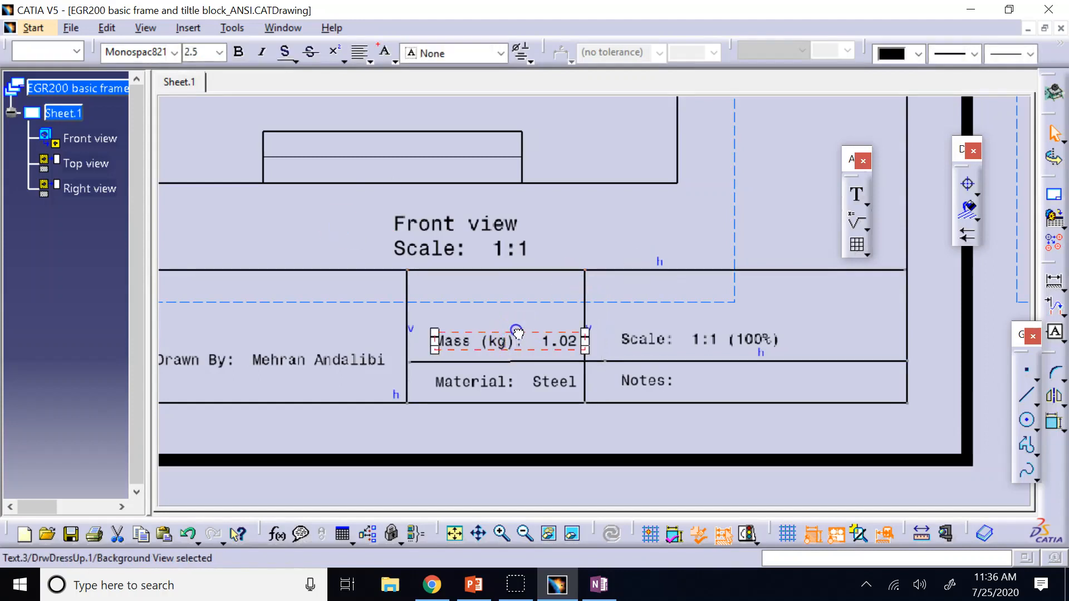
drag(526, 341, 526, 301)
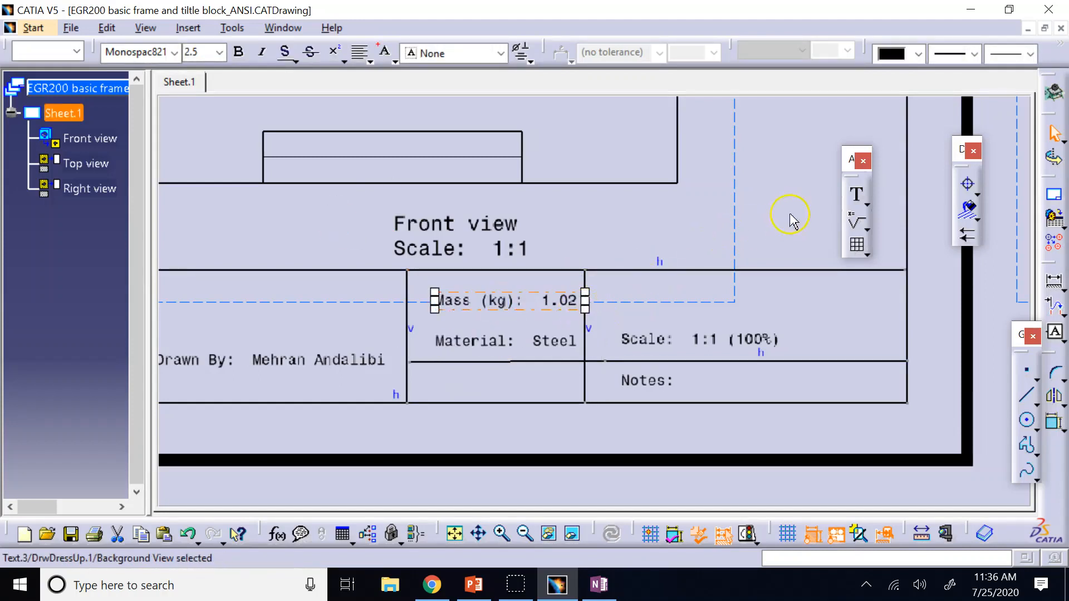
drag(537, 342, 537, 381)
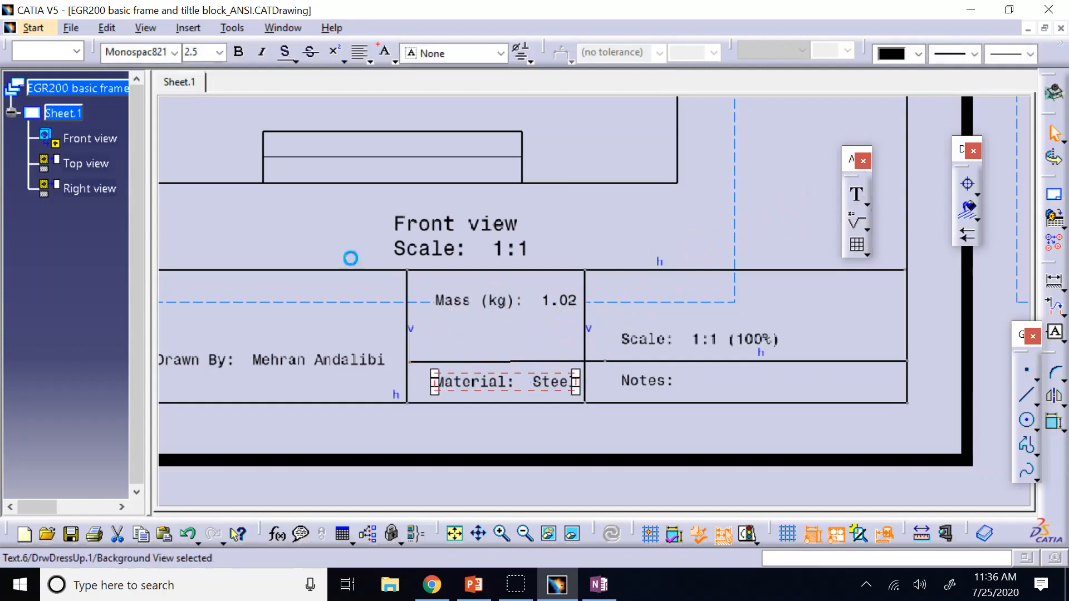
click(350, 258)
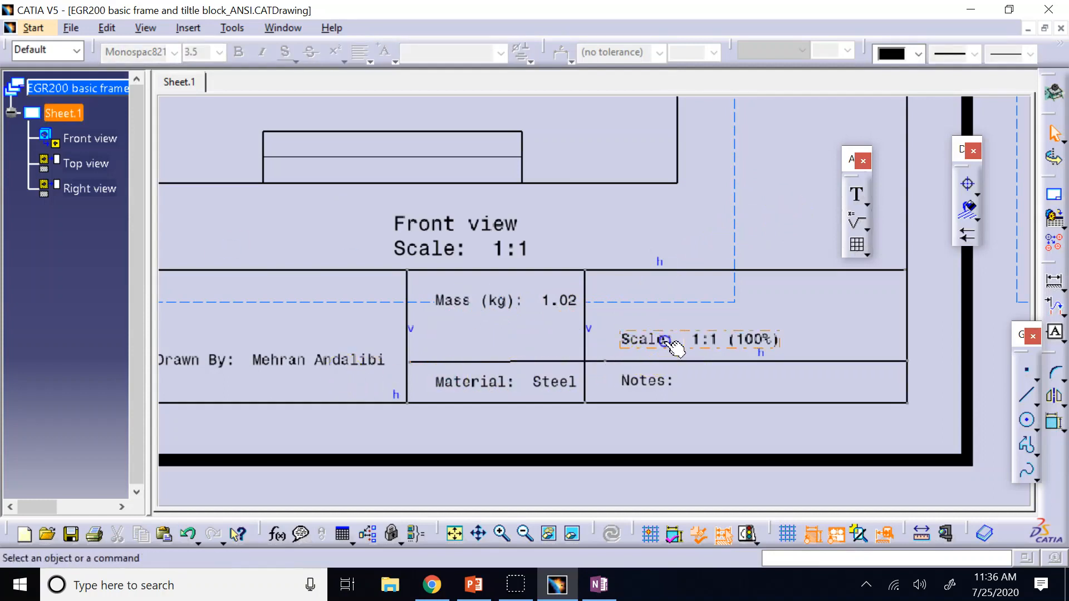
Step: Raise the scale text and both horizontal dividers level with the mass text, and place the notes and material texts just below the dividers
drag(676, 346, 640, 303)
drag(680, 360, 674, 322)
drag(412, 362, 407, 322)
drag(644, 396, 620, 362)
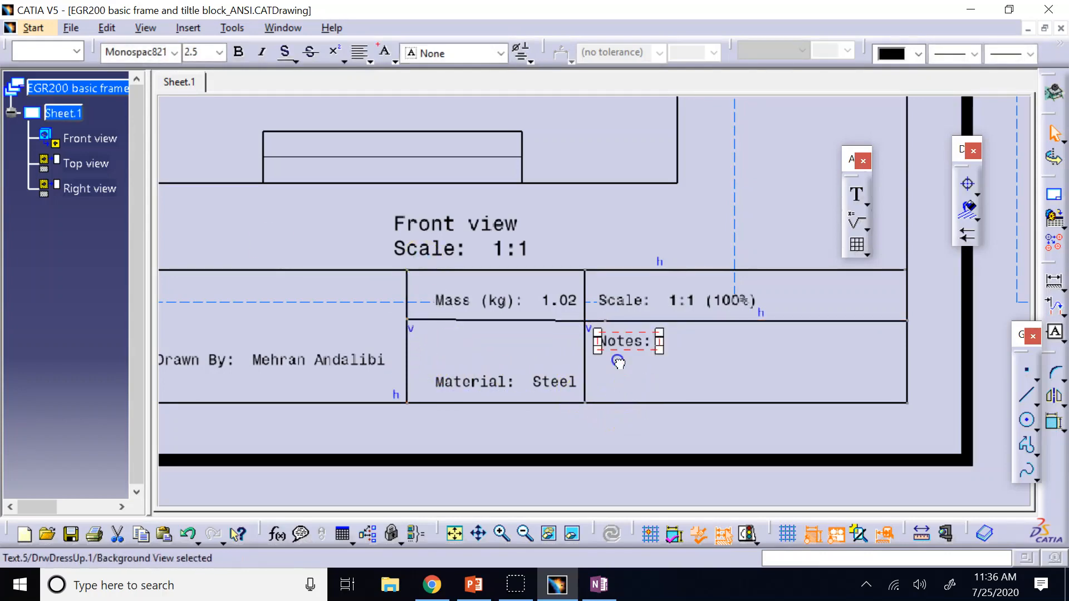
drag(509, 382, 501, 358)
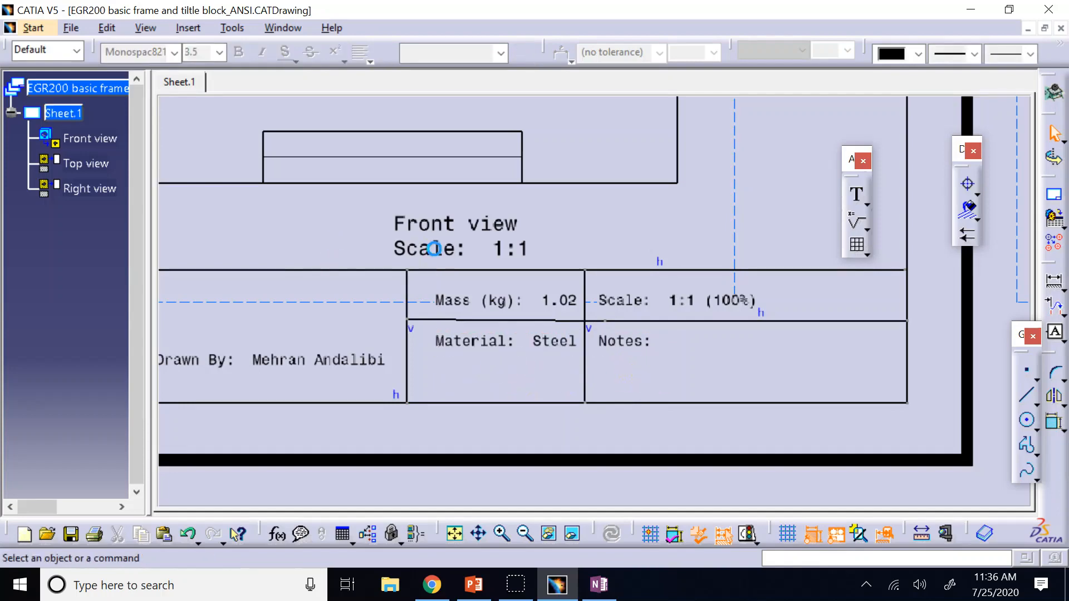
click(634, 346)
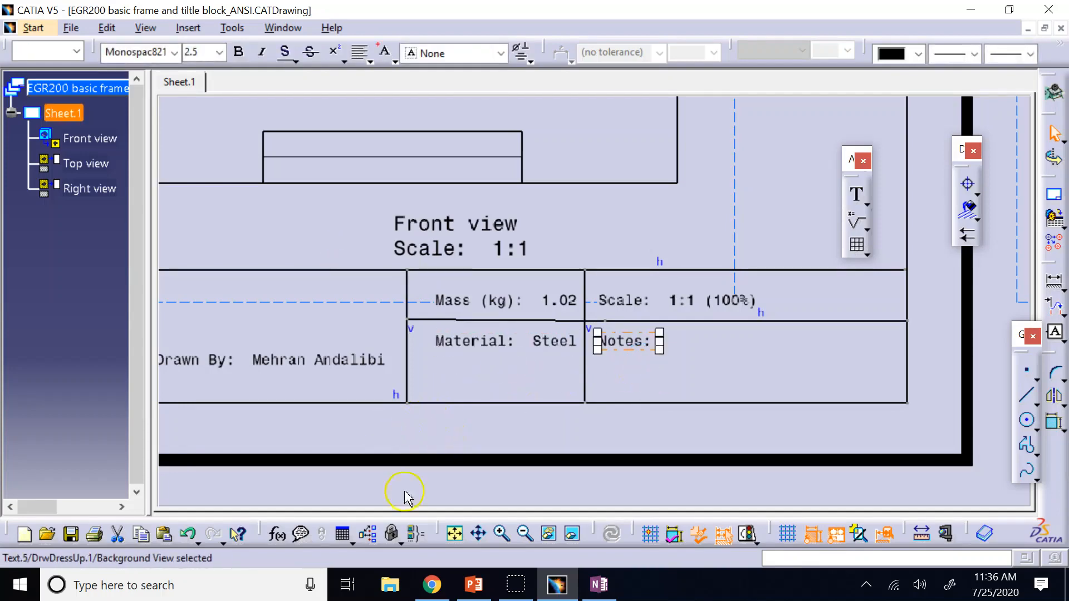
Step: Extend the divider between the title and drawn-by cells up to the raised top border
click(455, 535)
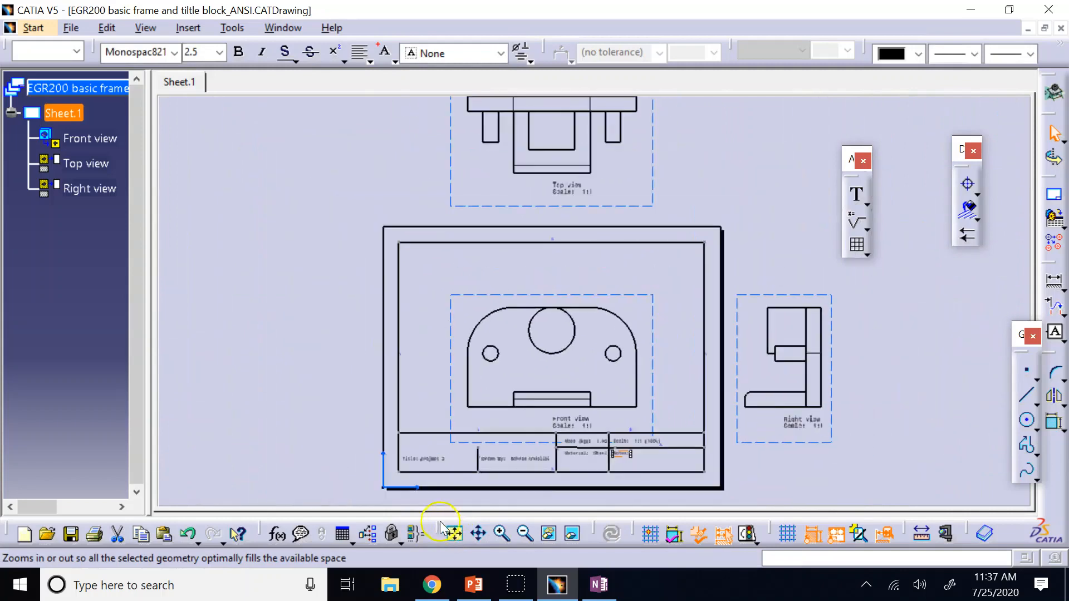
click(484, 452)
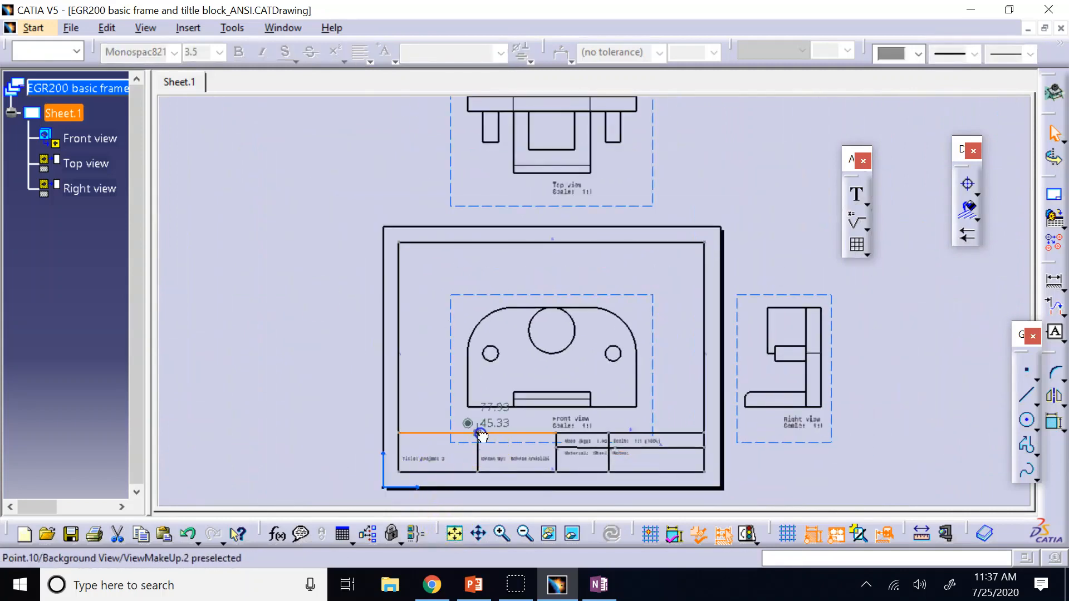
click(331, 340)
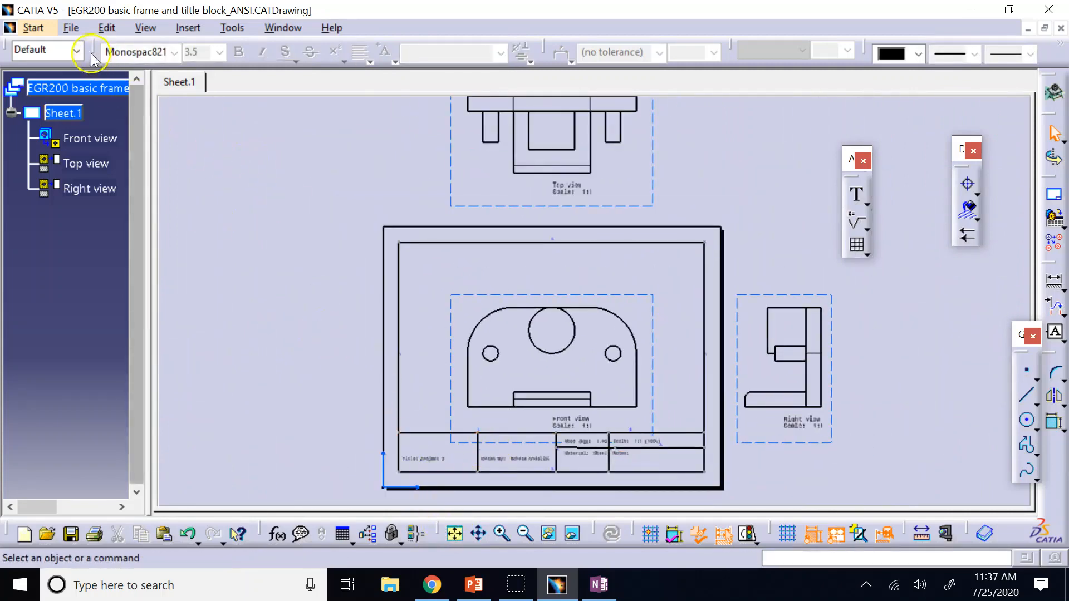
Step: Leave the sheet background and return to the working views
click(71, 28)
mouse_move(106, 28)
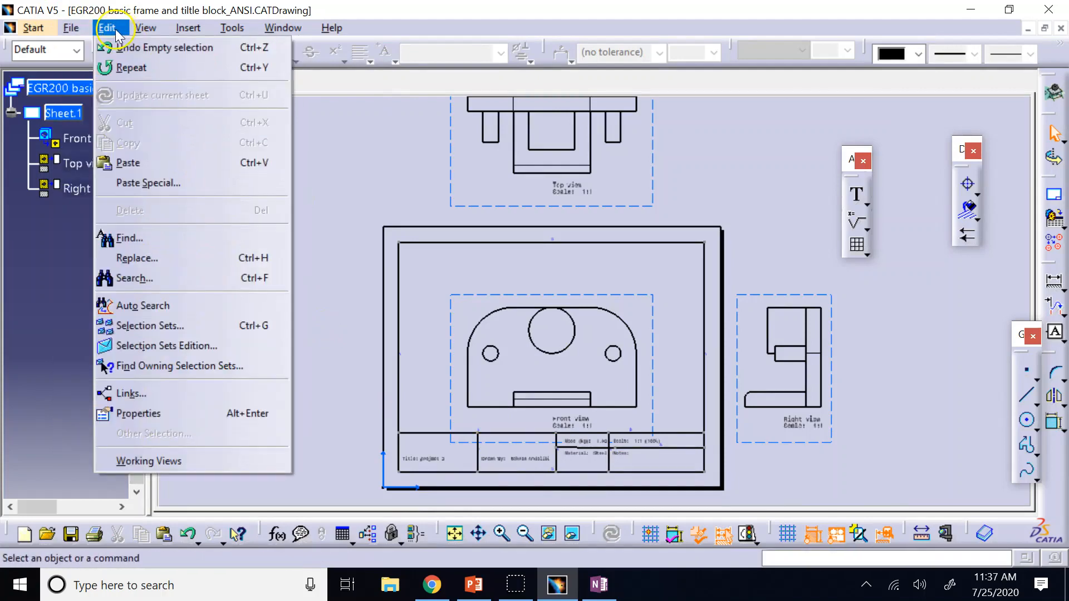
click(167, 461)
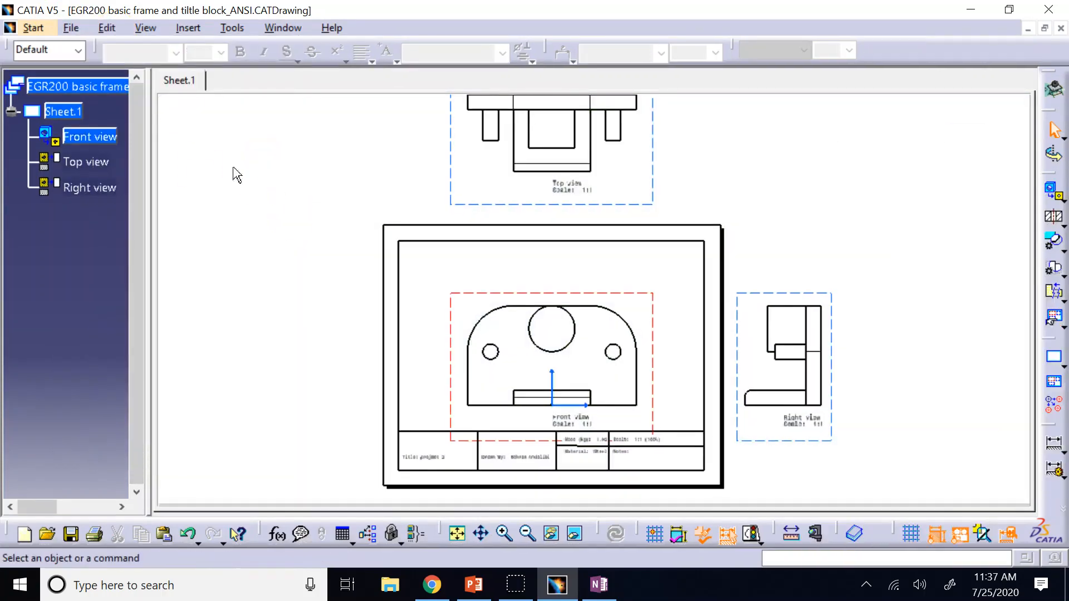
Step: Try scales of 2:1 and 1:3 for Sheet.1, and set its final scale to 1:2
right_click(73, 111)
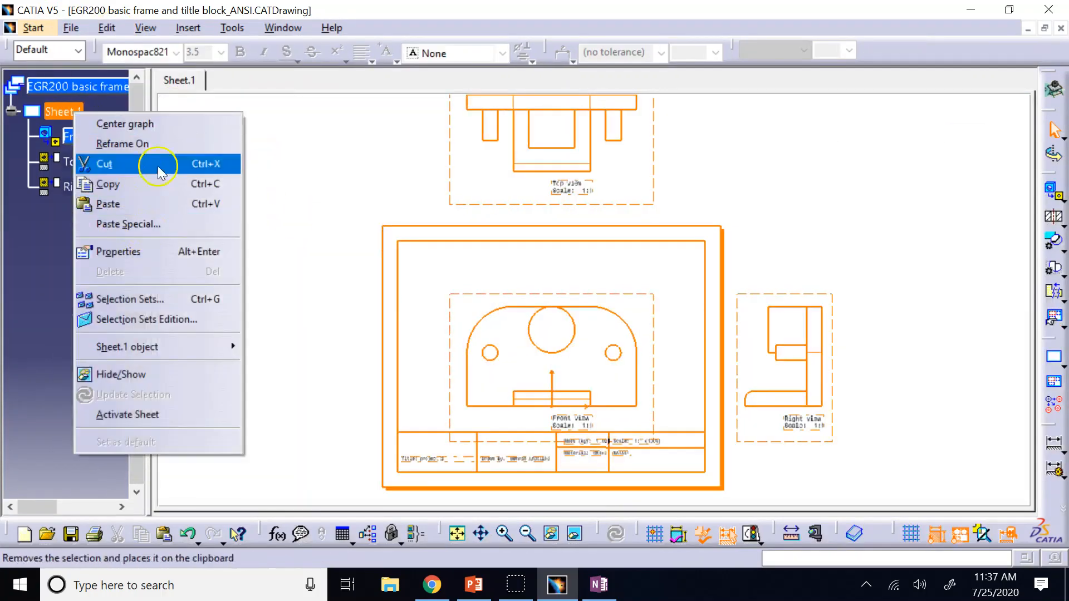
click(164, 253)
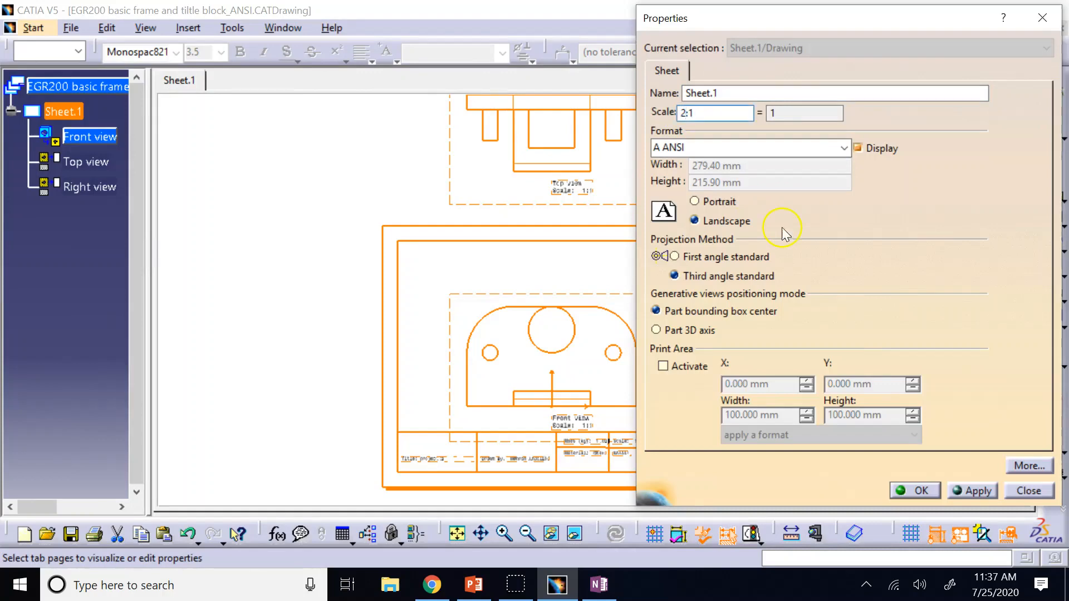
click(977, 483)
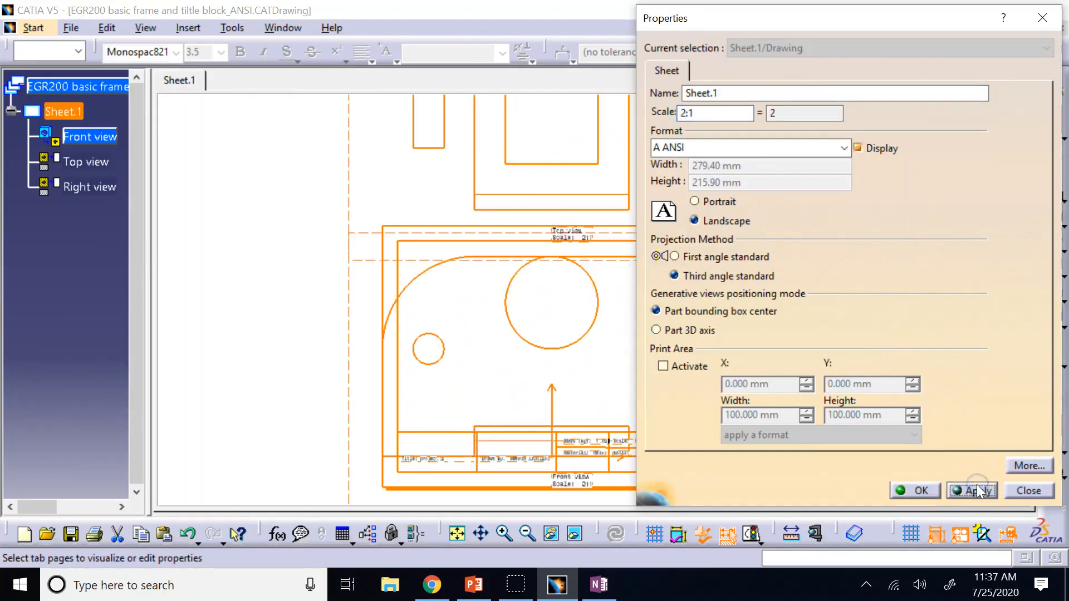
click(701, 116)
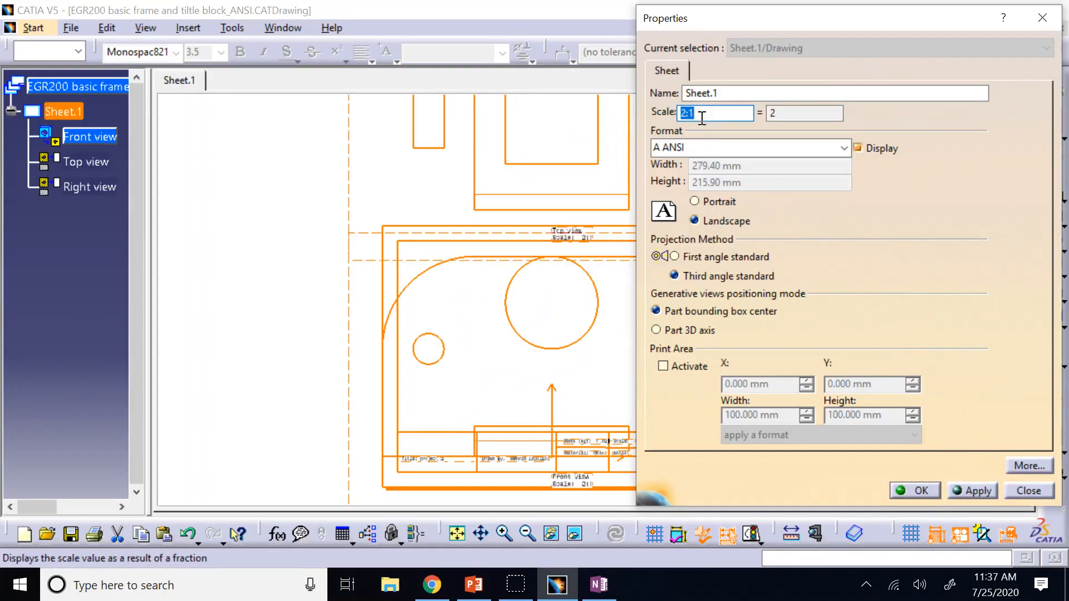
text(1:3)
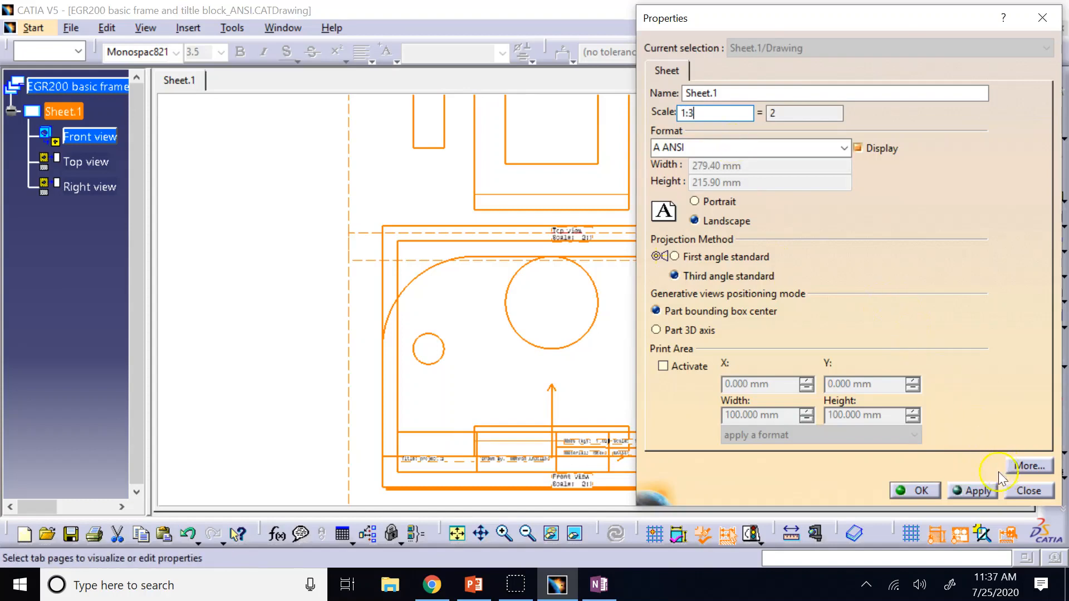
click(984, 491)
click(706, 113)
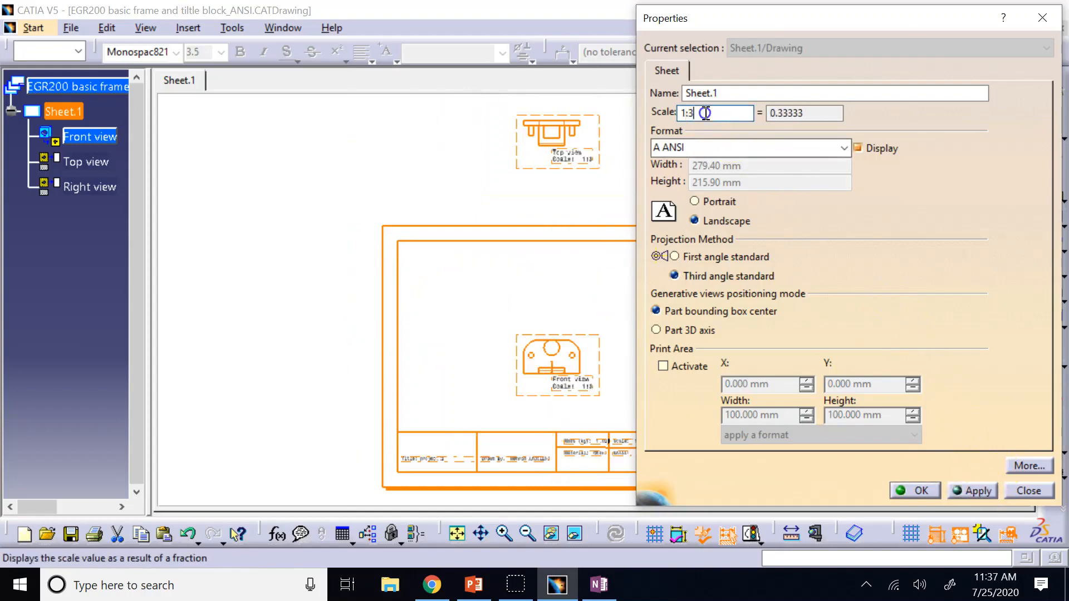
click(968, 492)
click(915, 490)
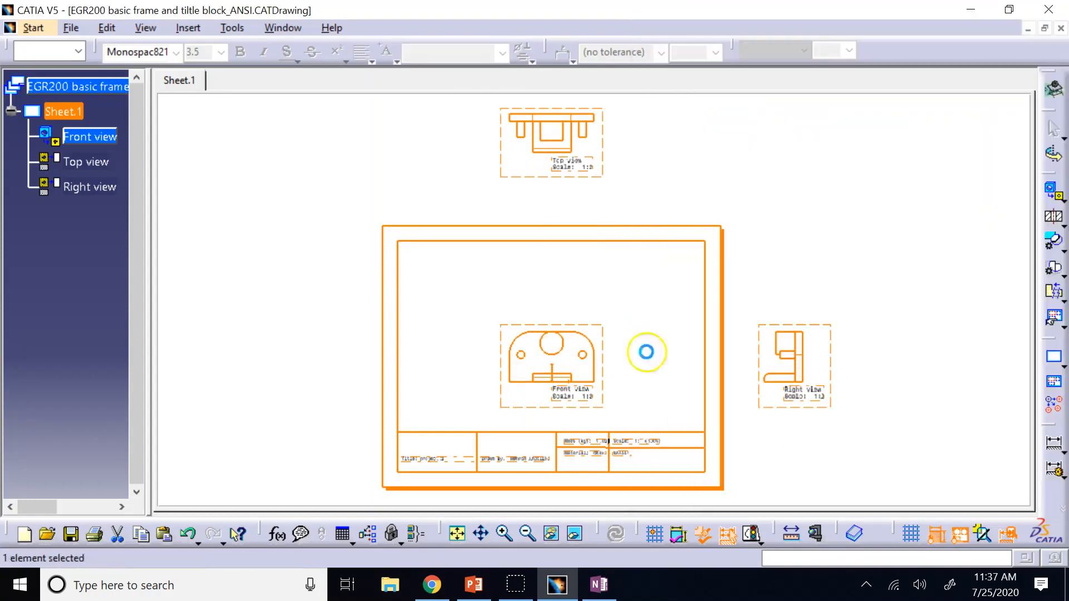
Step: Arrange the views inside the frame, with the front view at the lower left, the top view above it and the right view beside it
click(592, 321)
drag(587, 319, 503, 324)
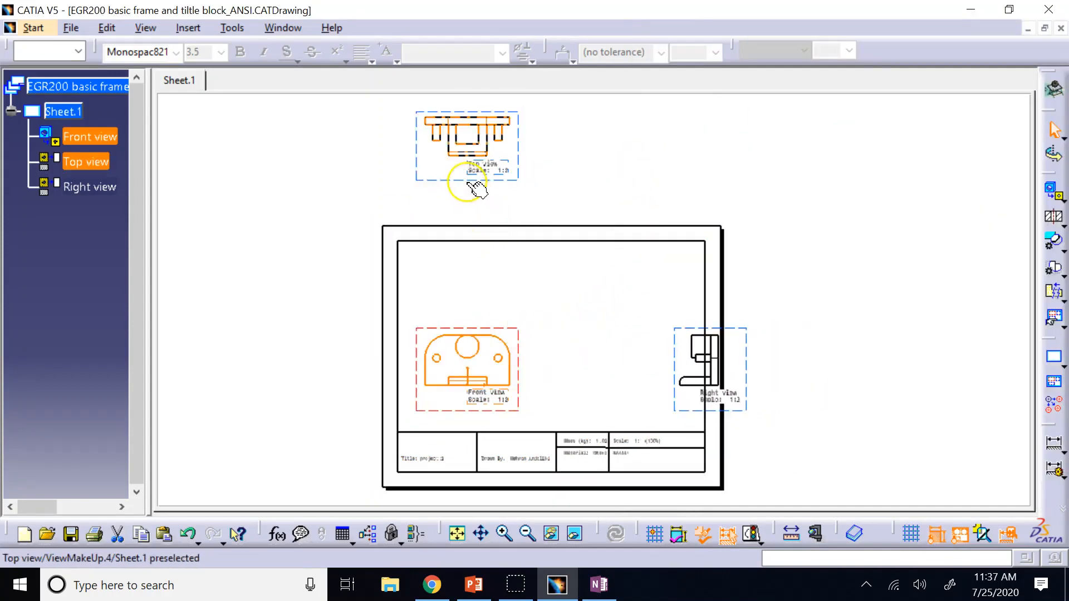
drag(478, 190, 454, 326)
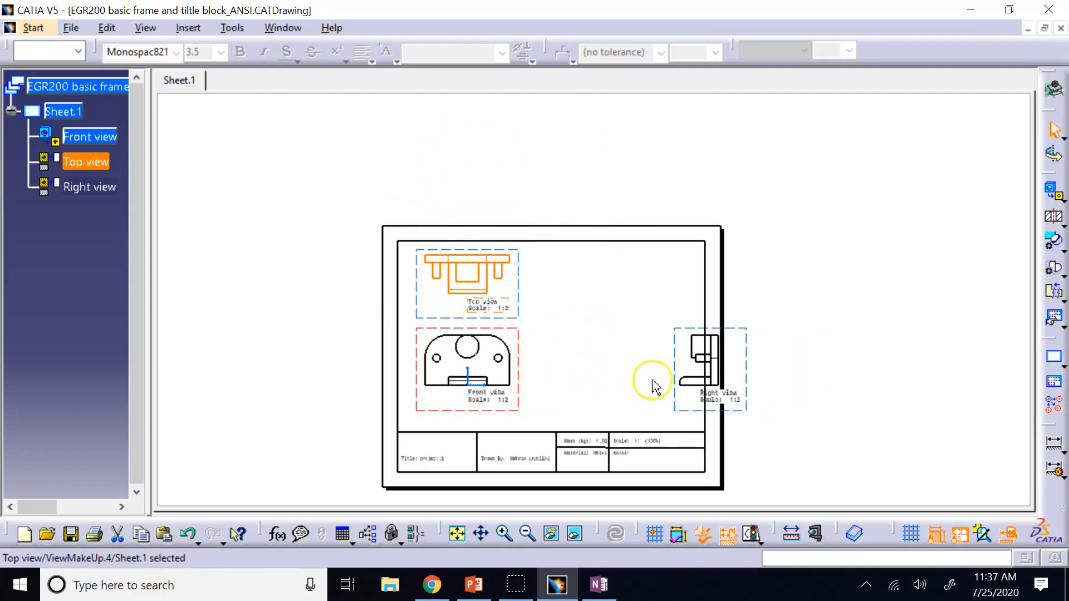
drag(674, 367, 518, 406)
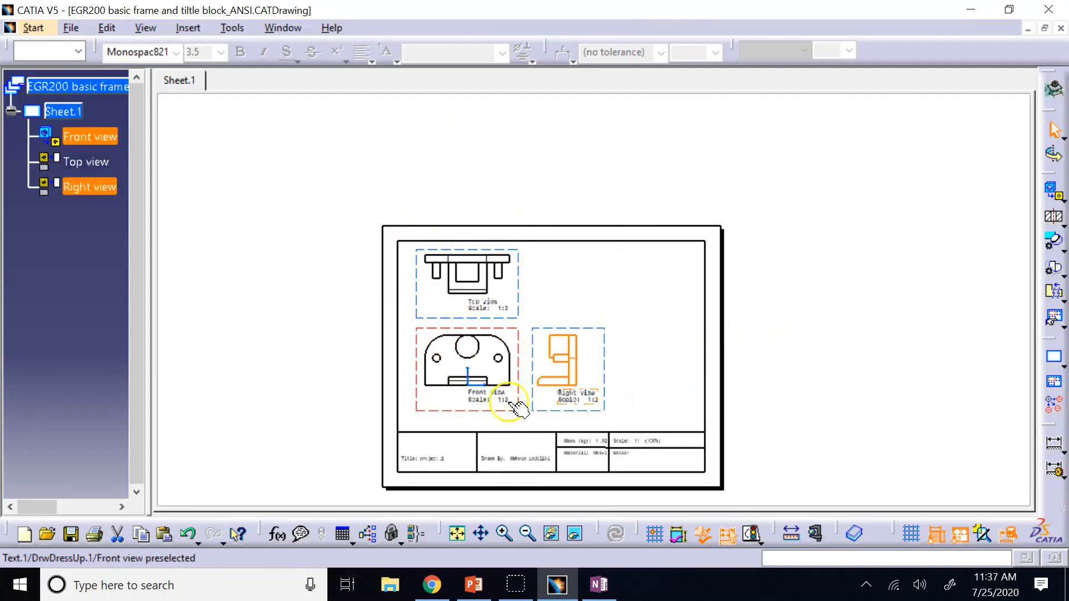
click(468, 533)
click(907, 359)
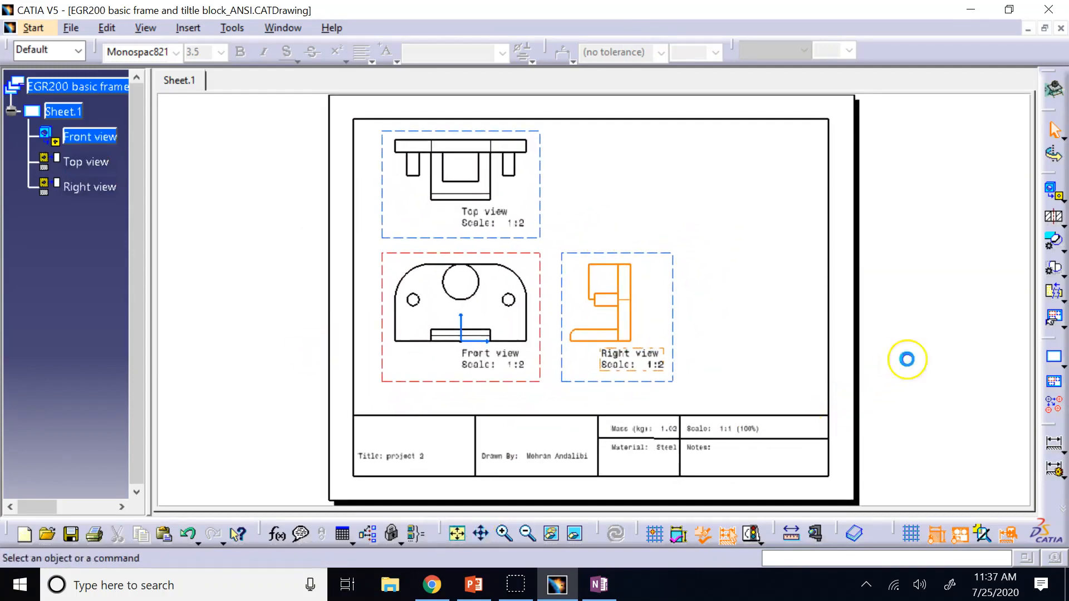
Step: Switch to Chrome, return to the EGR 200 course modules page and dismiss the downloads bar
click(432, 584)
click(19, 43)
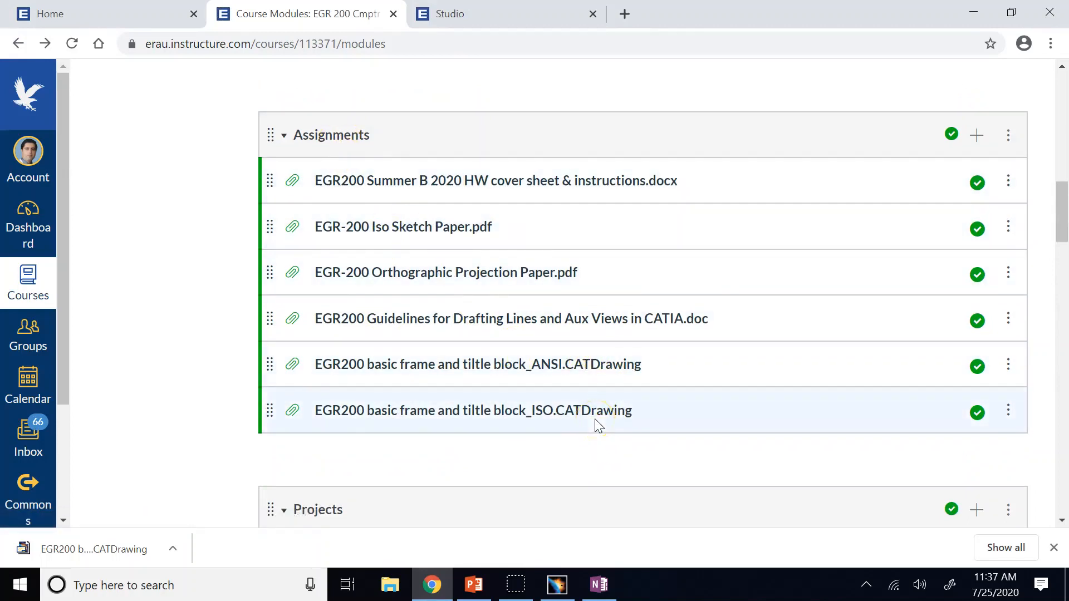
click(1056, 549)
Step: Switch to the Lecture 12 Drafting Workbench 2 presentation in PowerPoint and review the Limit Form and Plus/Minus Tolerances slides
mouse_move(595, 587)
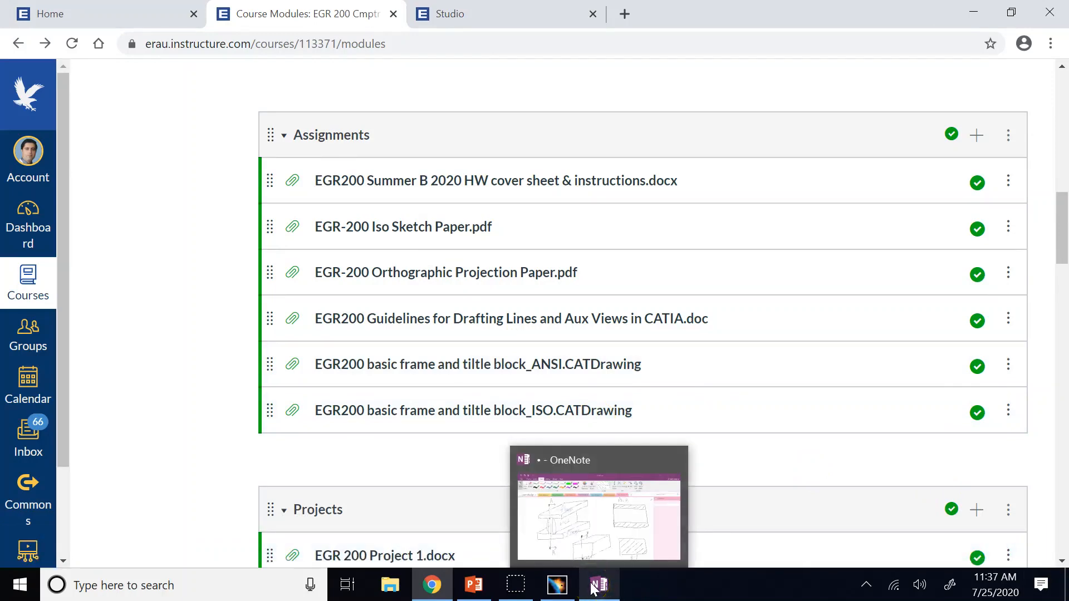
mouse_move(473, 589)
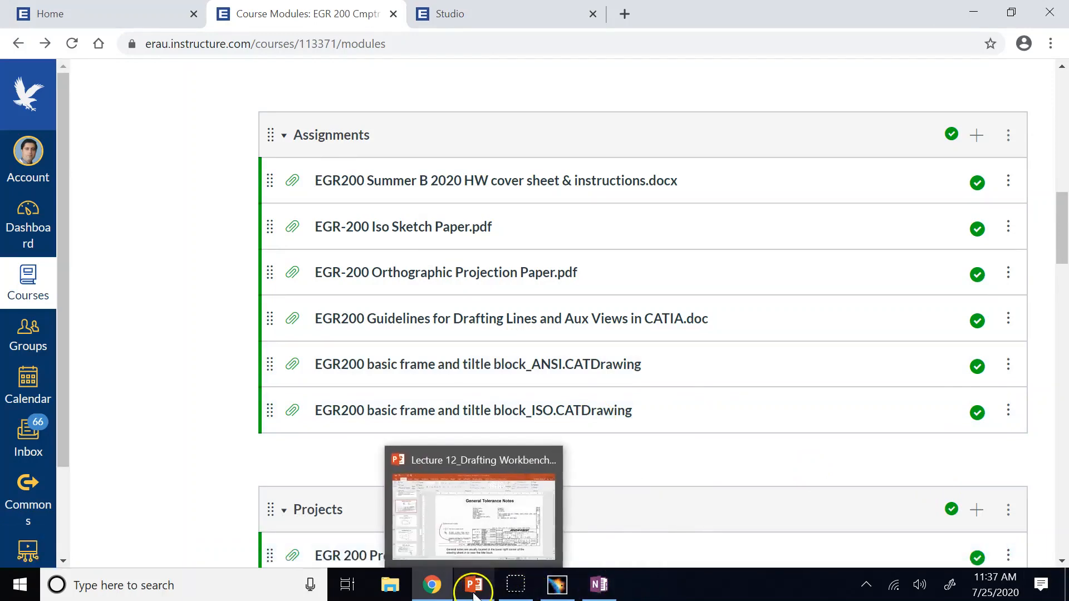
click(490, 525)
click(91, 308)
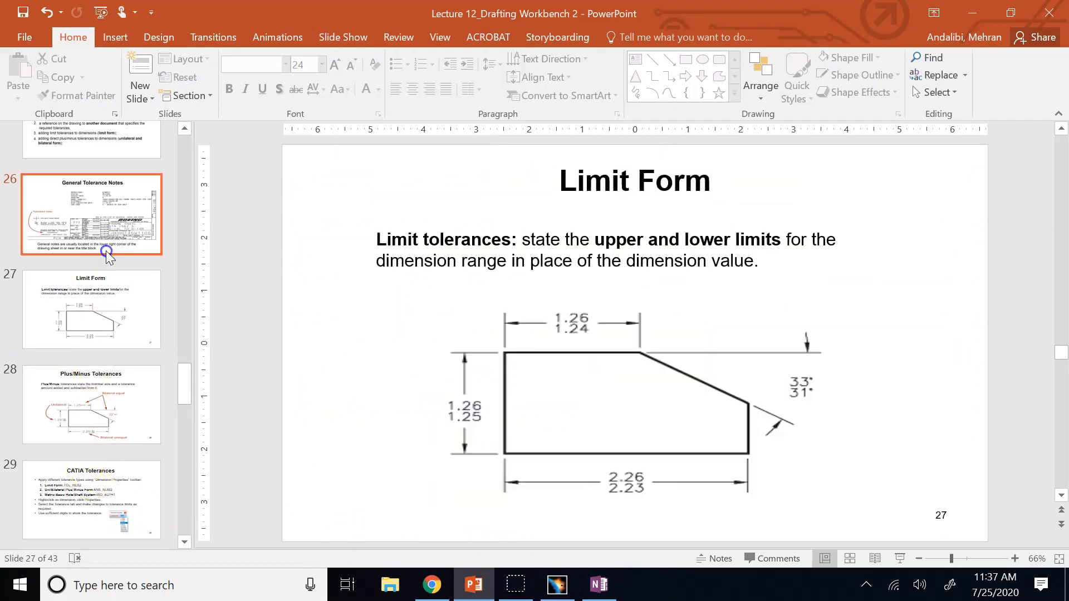
click(105, 388)
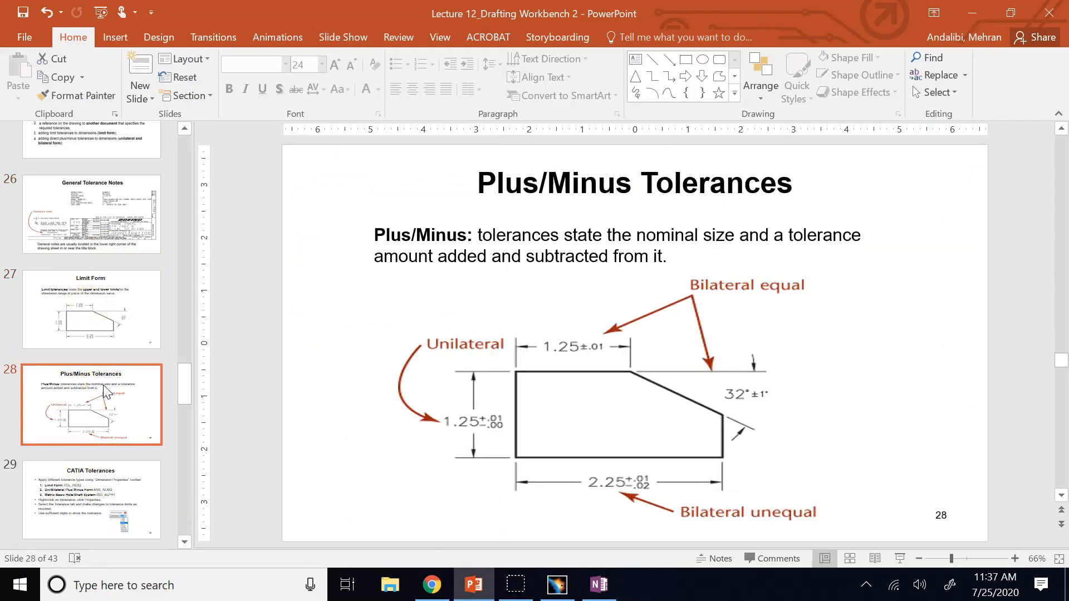
click(109, 337)
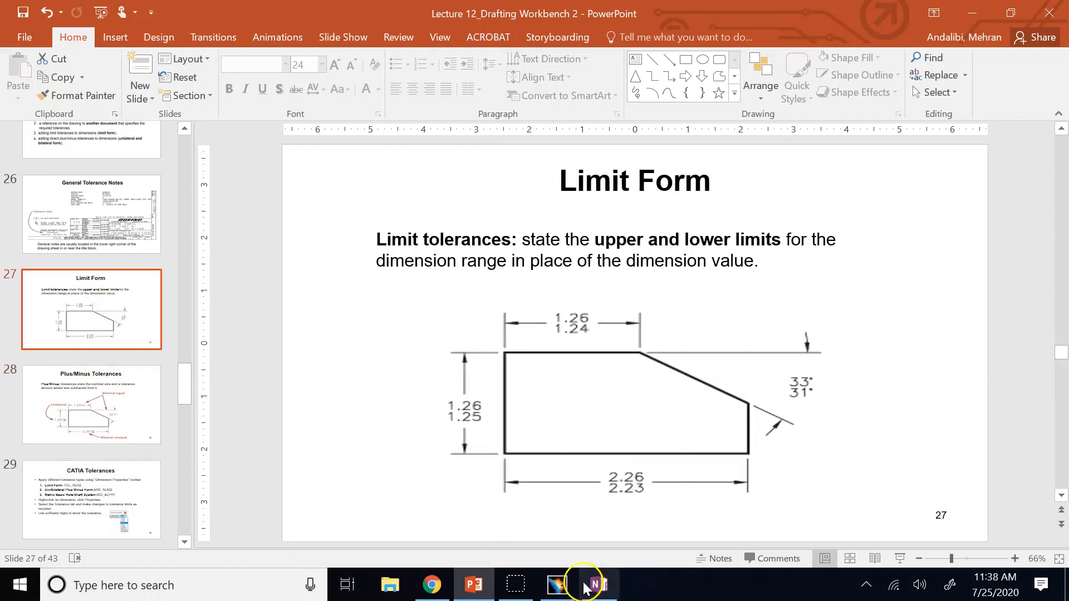
Step: Review the Stacked Dimensions and Tolerance slide and the Chain Dimensions and Tolerances slide
mouse_move(511, 590)
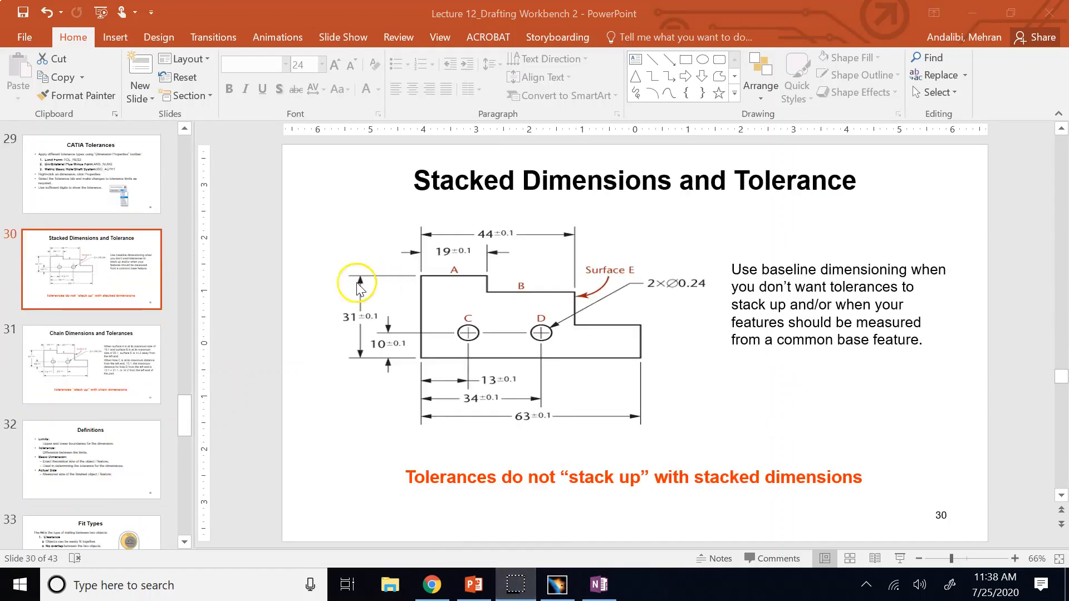
click(300, 298)
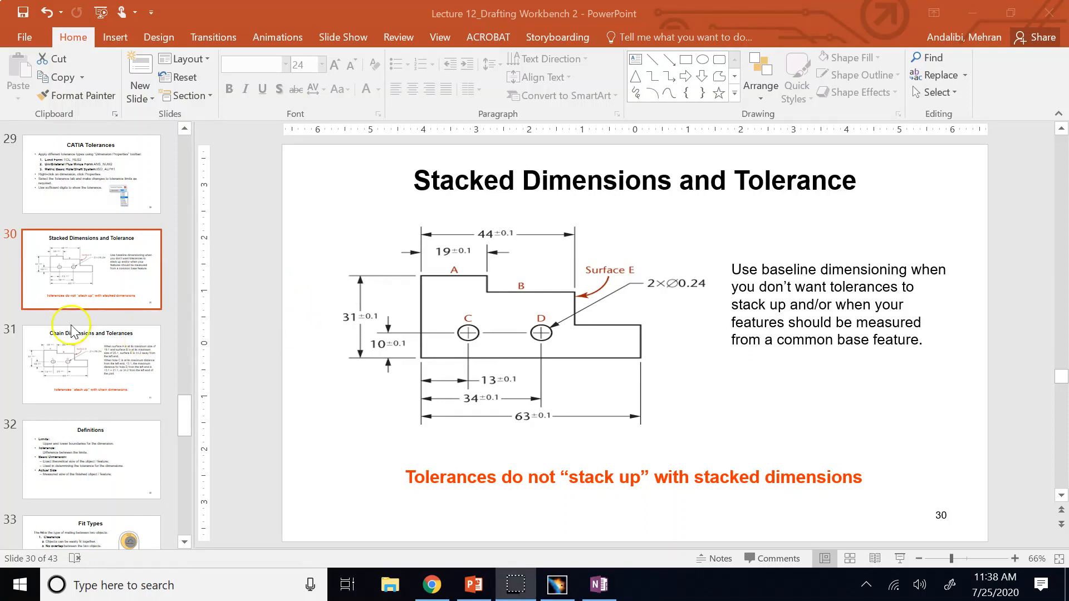
click(94, 346)
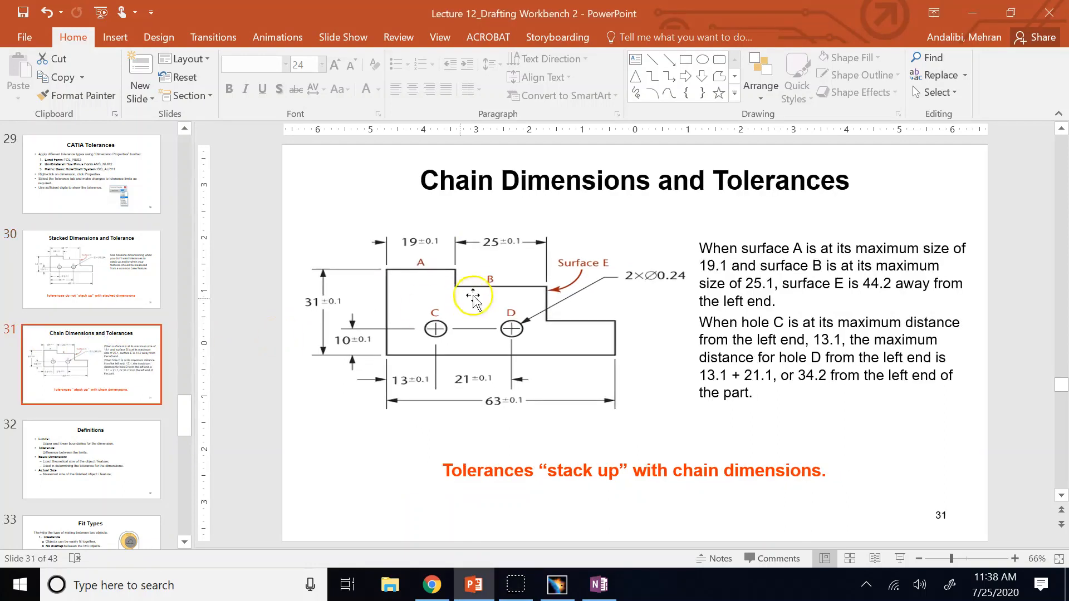